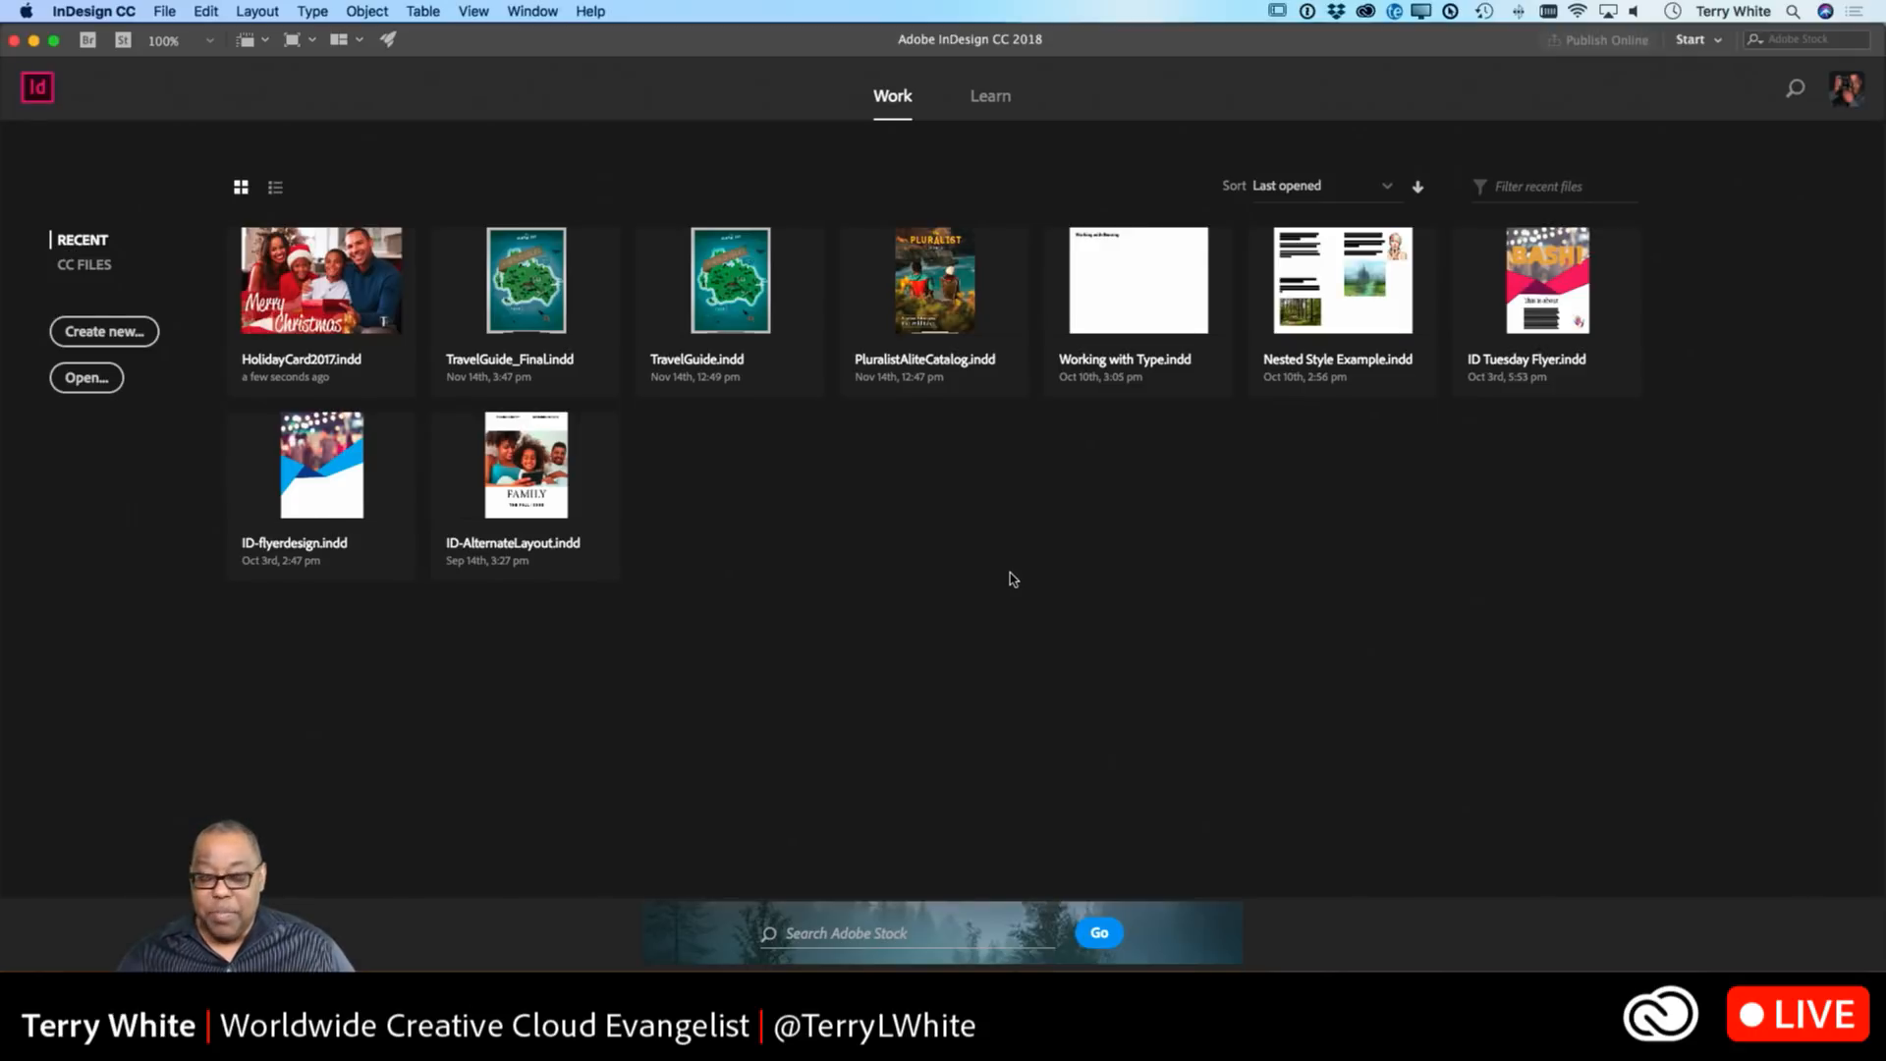
Start a new document with 14 non-facing 8.5 × 11 in pages and 0.25 in margins.
{"action": "left_click", "coordinate": [131, 341]}
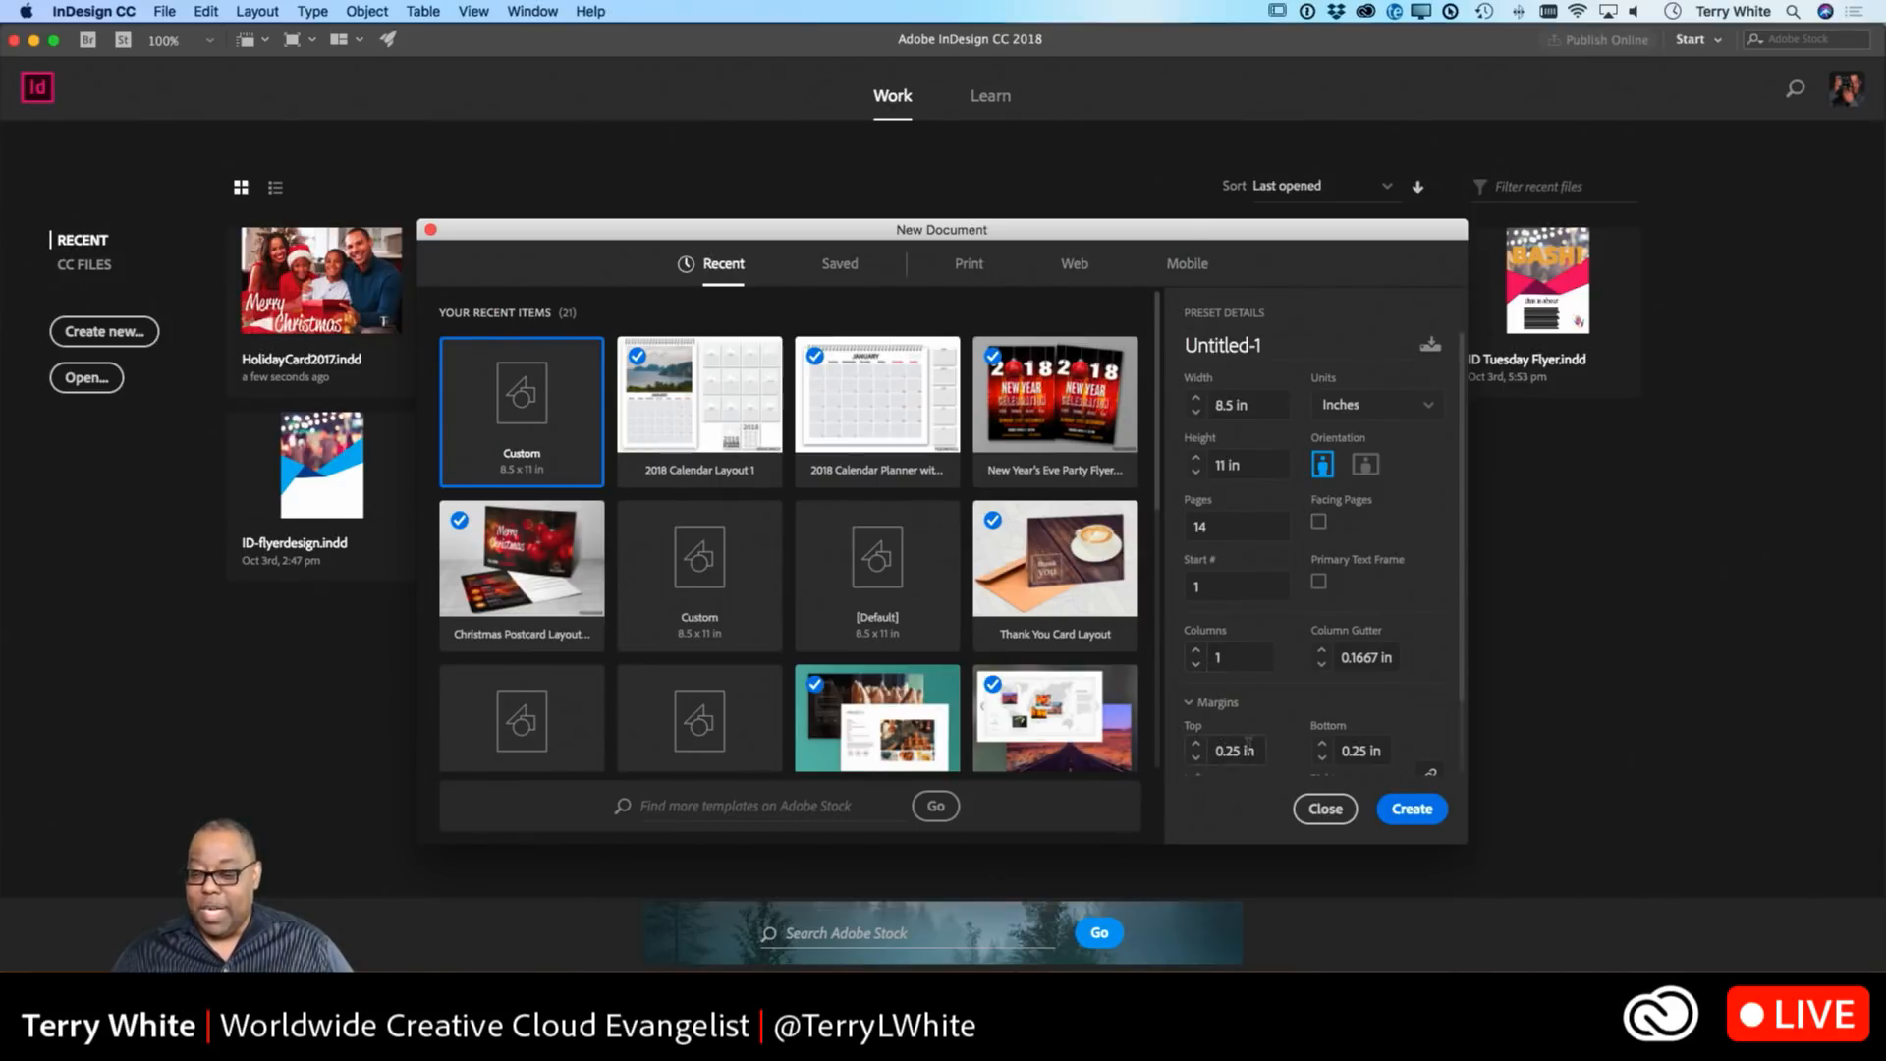
{"action": "scroll", "coordinate": [1247, 749], "scroll_direction": "down", "scroll_amount": 2}
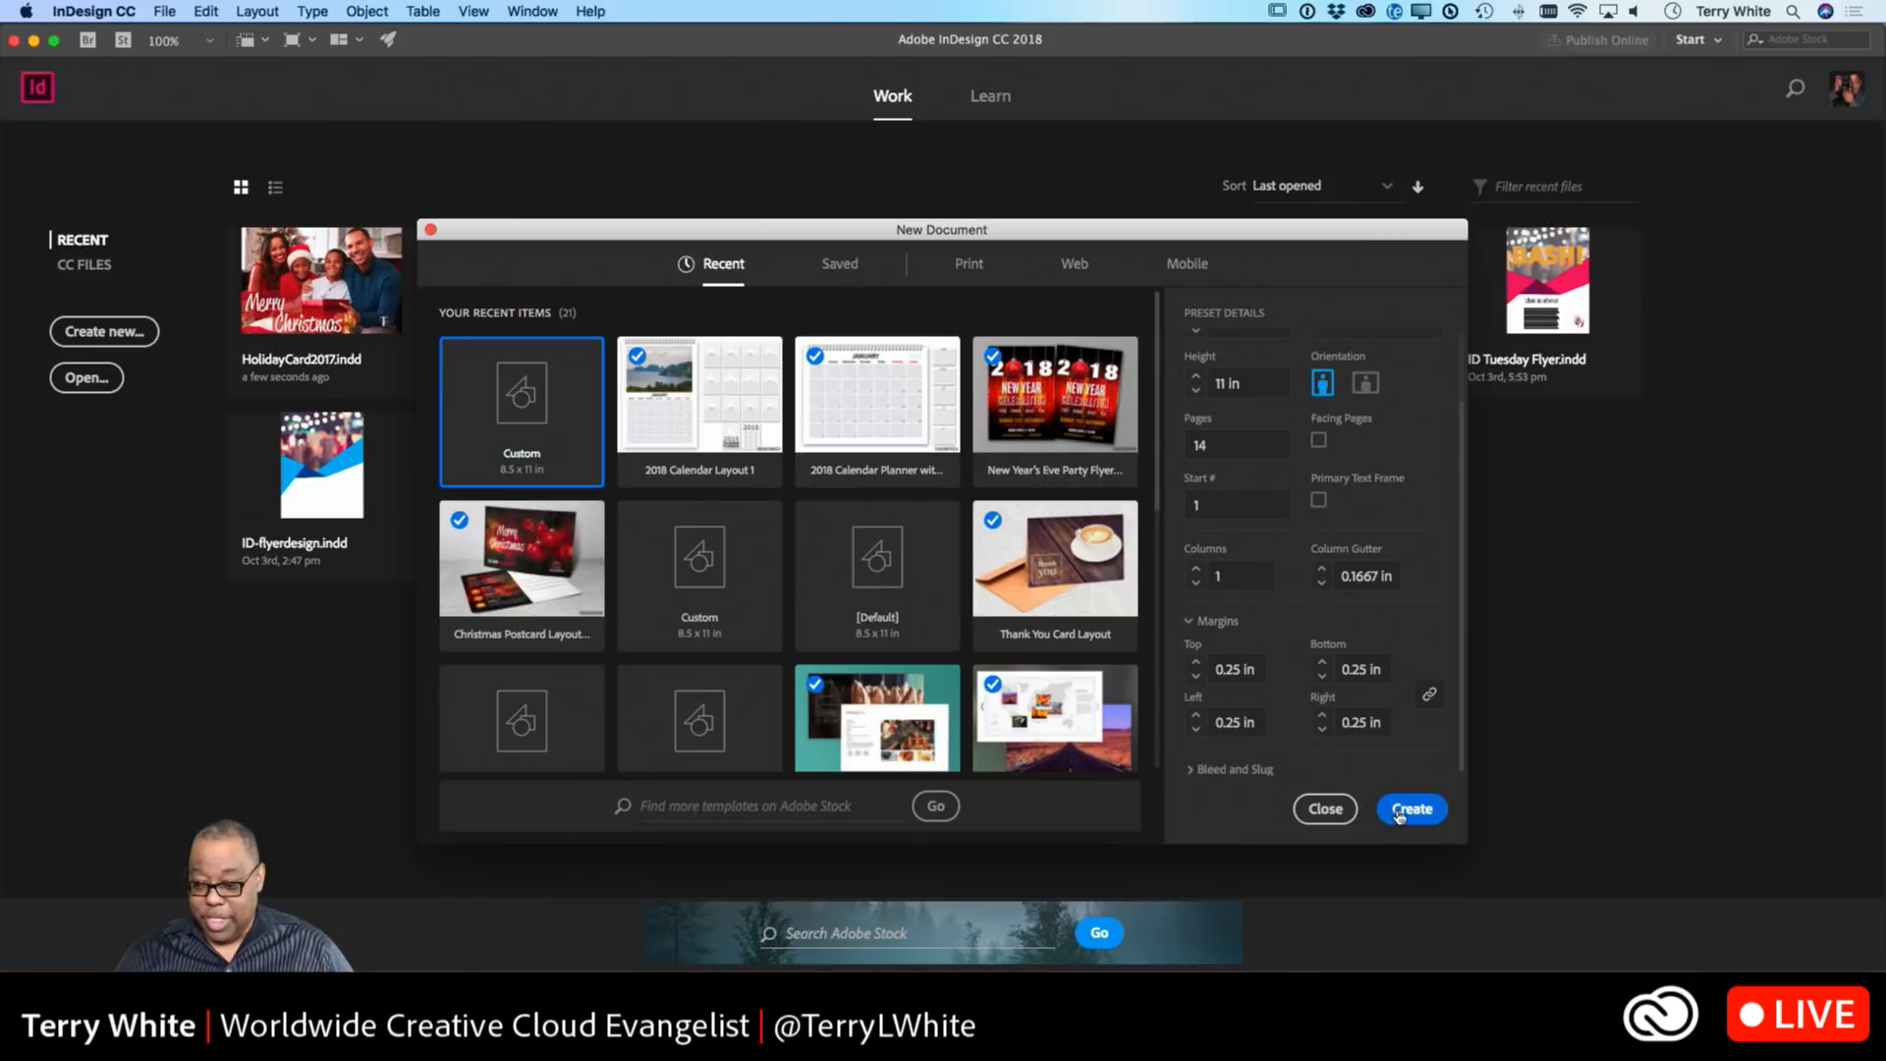
Create the 14-page Untitled-1 document and open A-Master from the enlarged Pages panel.
{"action": "left_click", "coordinate": [1399, 817]}
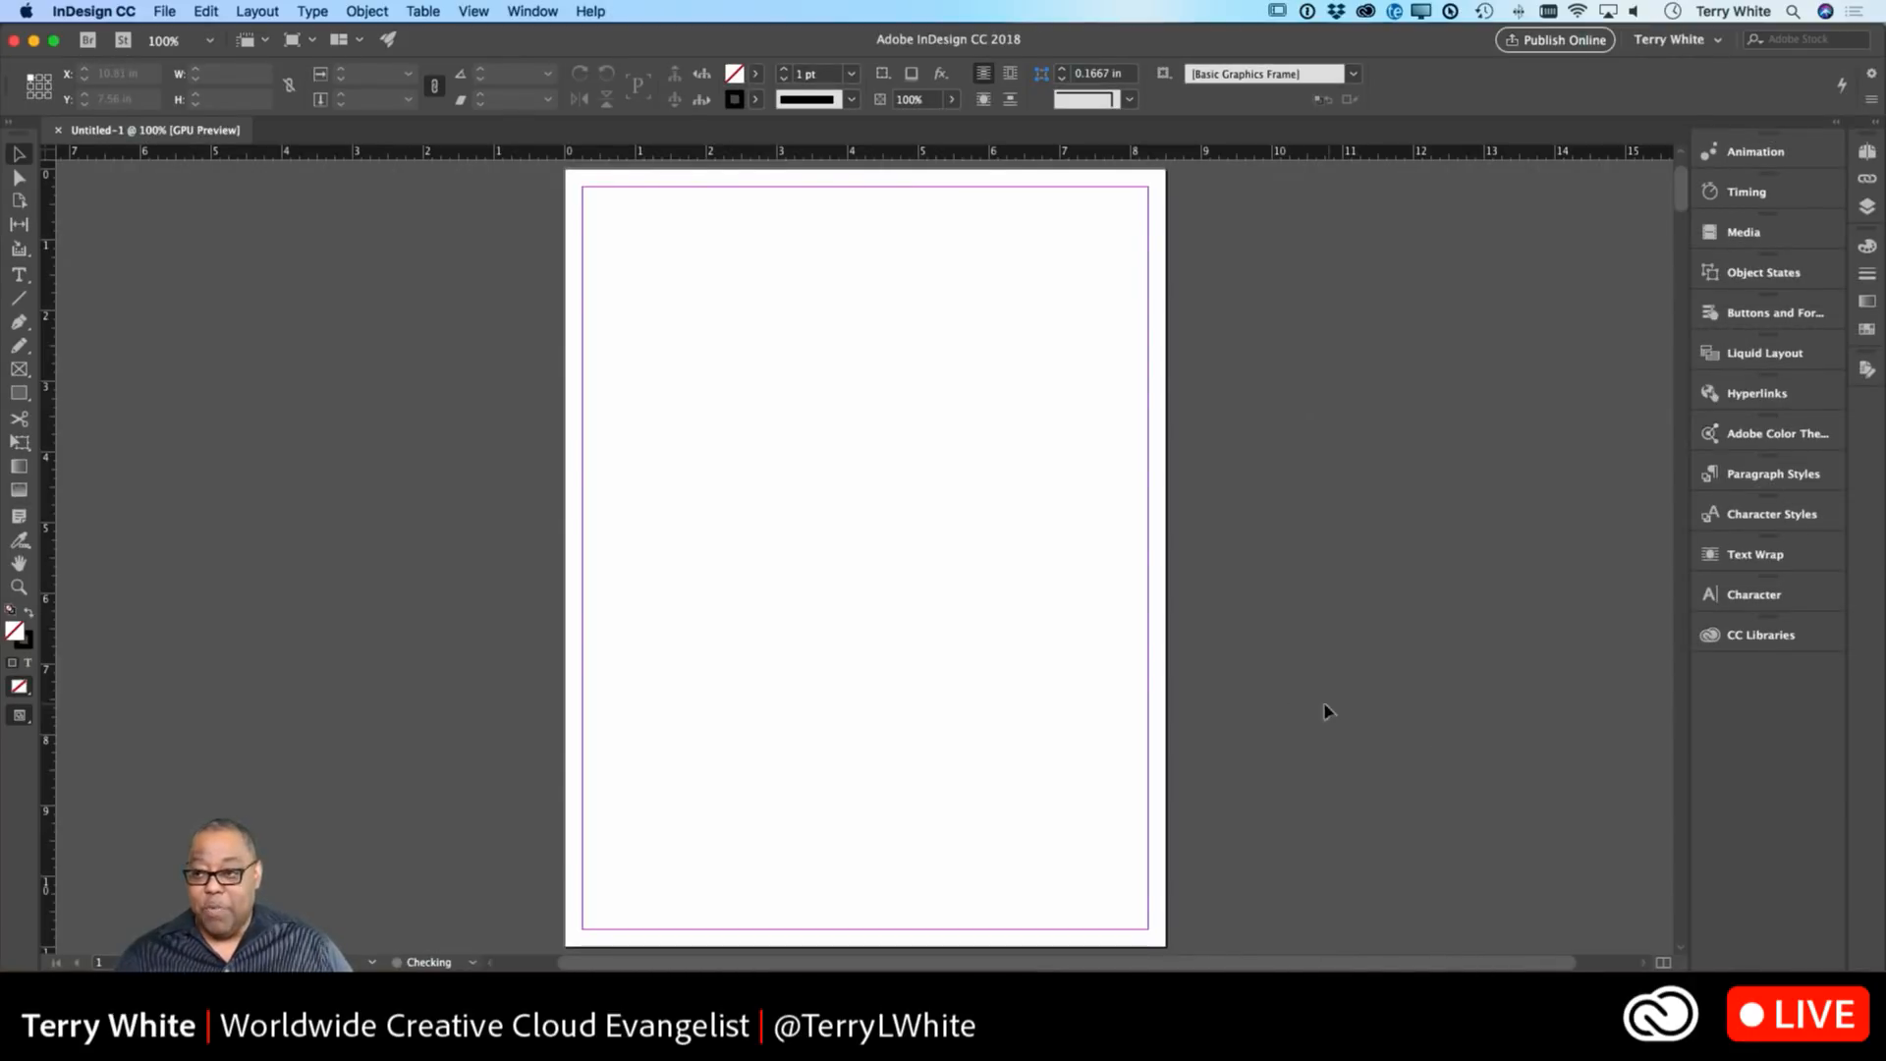
{"action": "left_click", "coordinate": [1867, 151]}
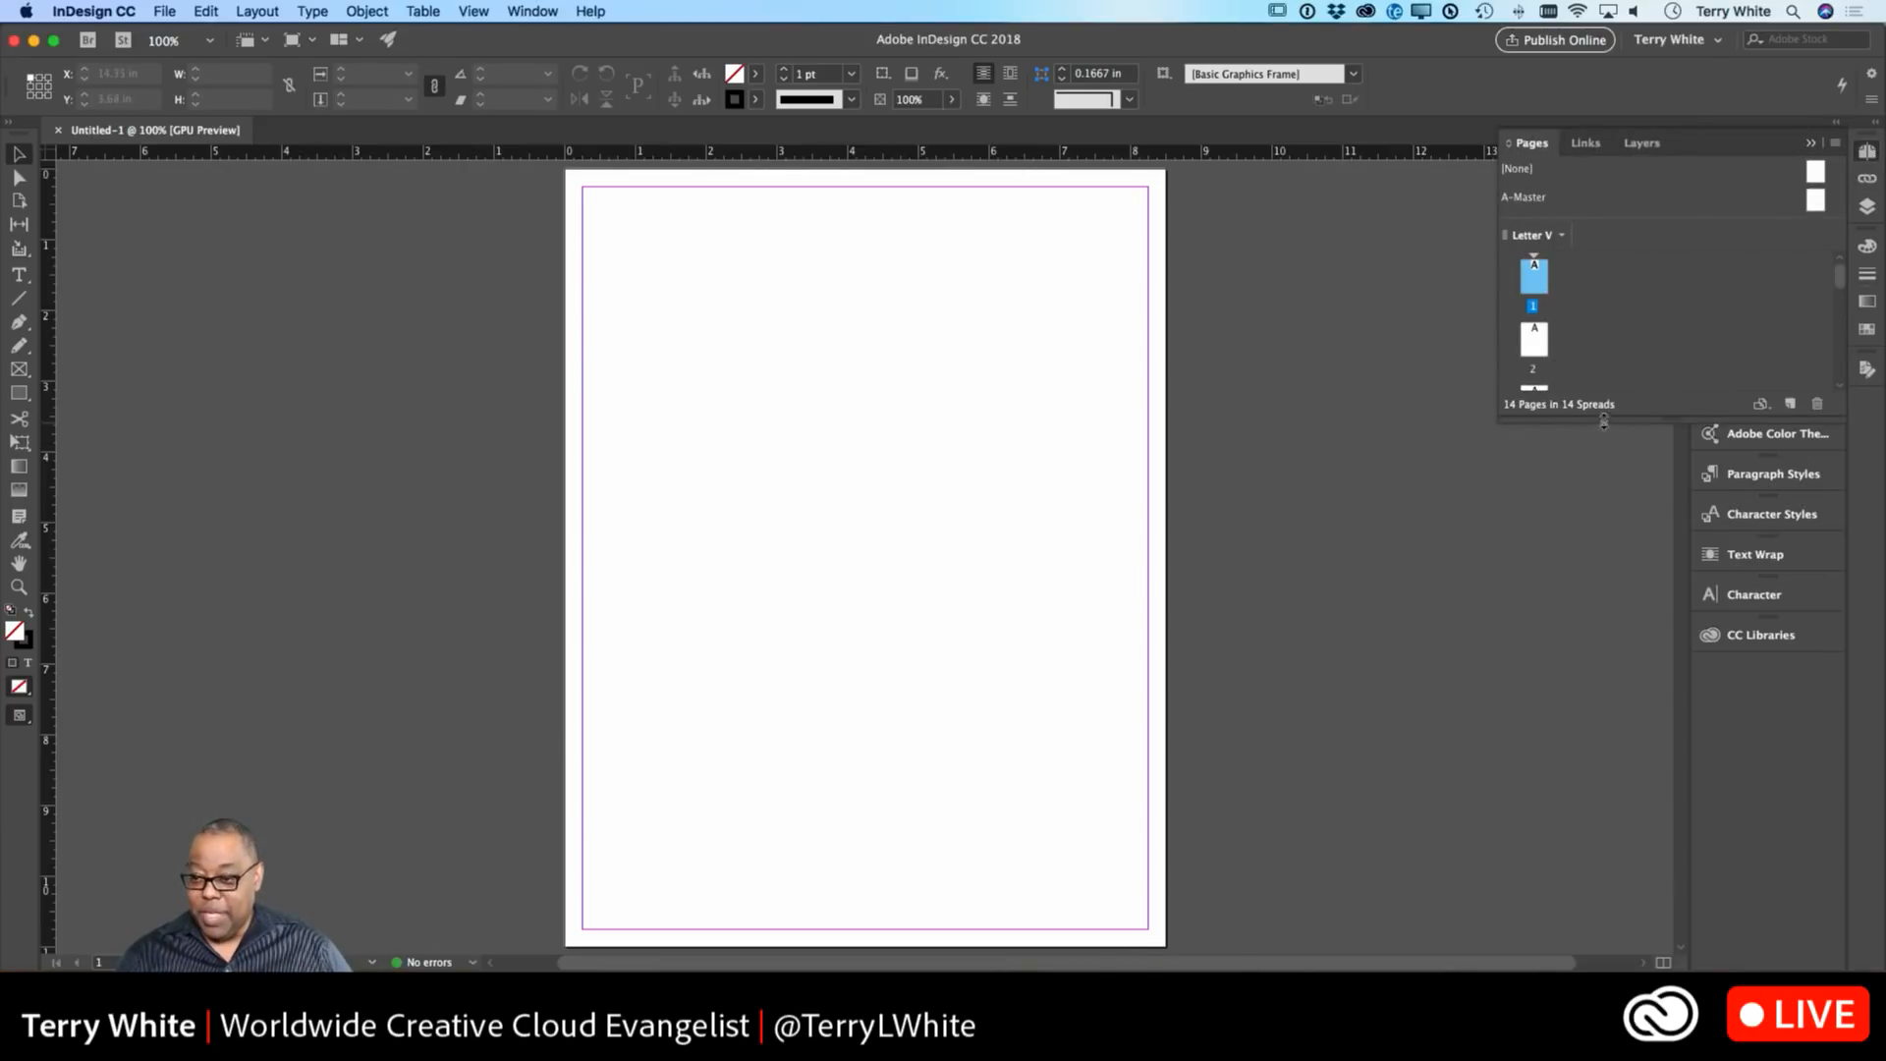
{"action": "left_click_drag", "start_coordinate": [1611, 418], "coordinate": [1660, 943]}
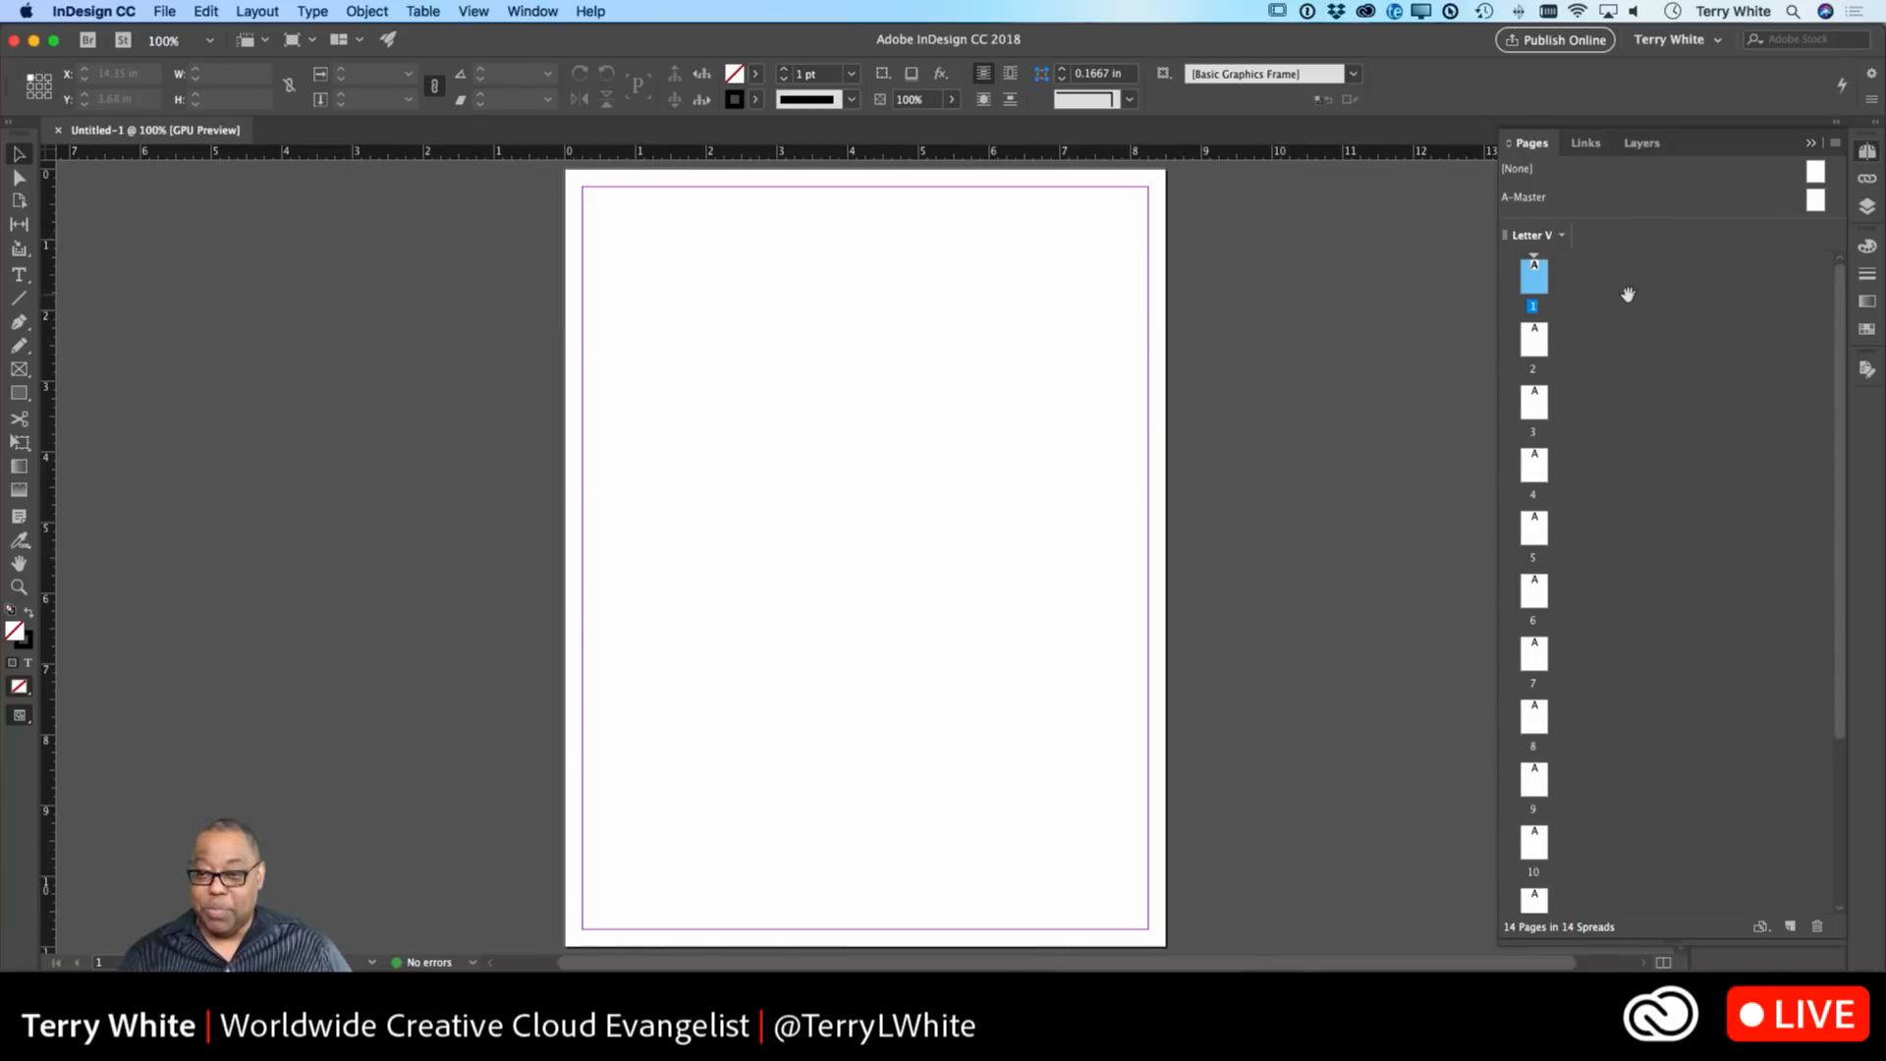
{"action": "scroll", "coordinate": [1571, 326], "scroll_direction": "down", "scroll_amount": 5}
{"action": "scroll", "coordinate": [1642, 457], "scroll_direction": "up", "scroll_amount": 5}
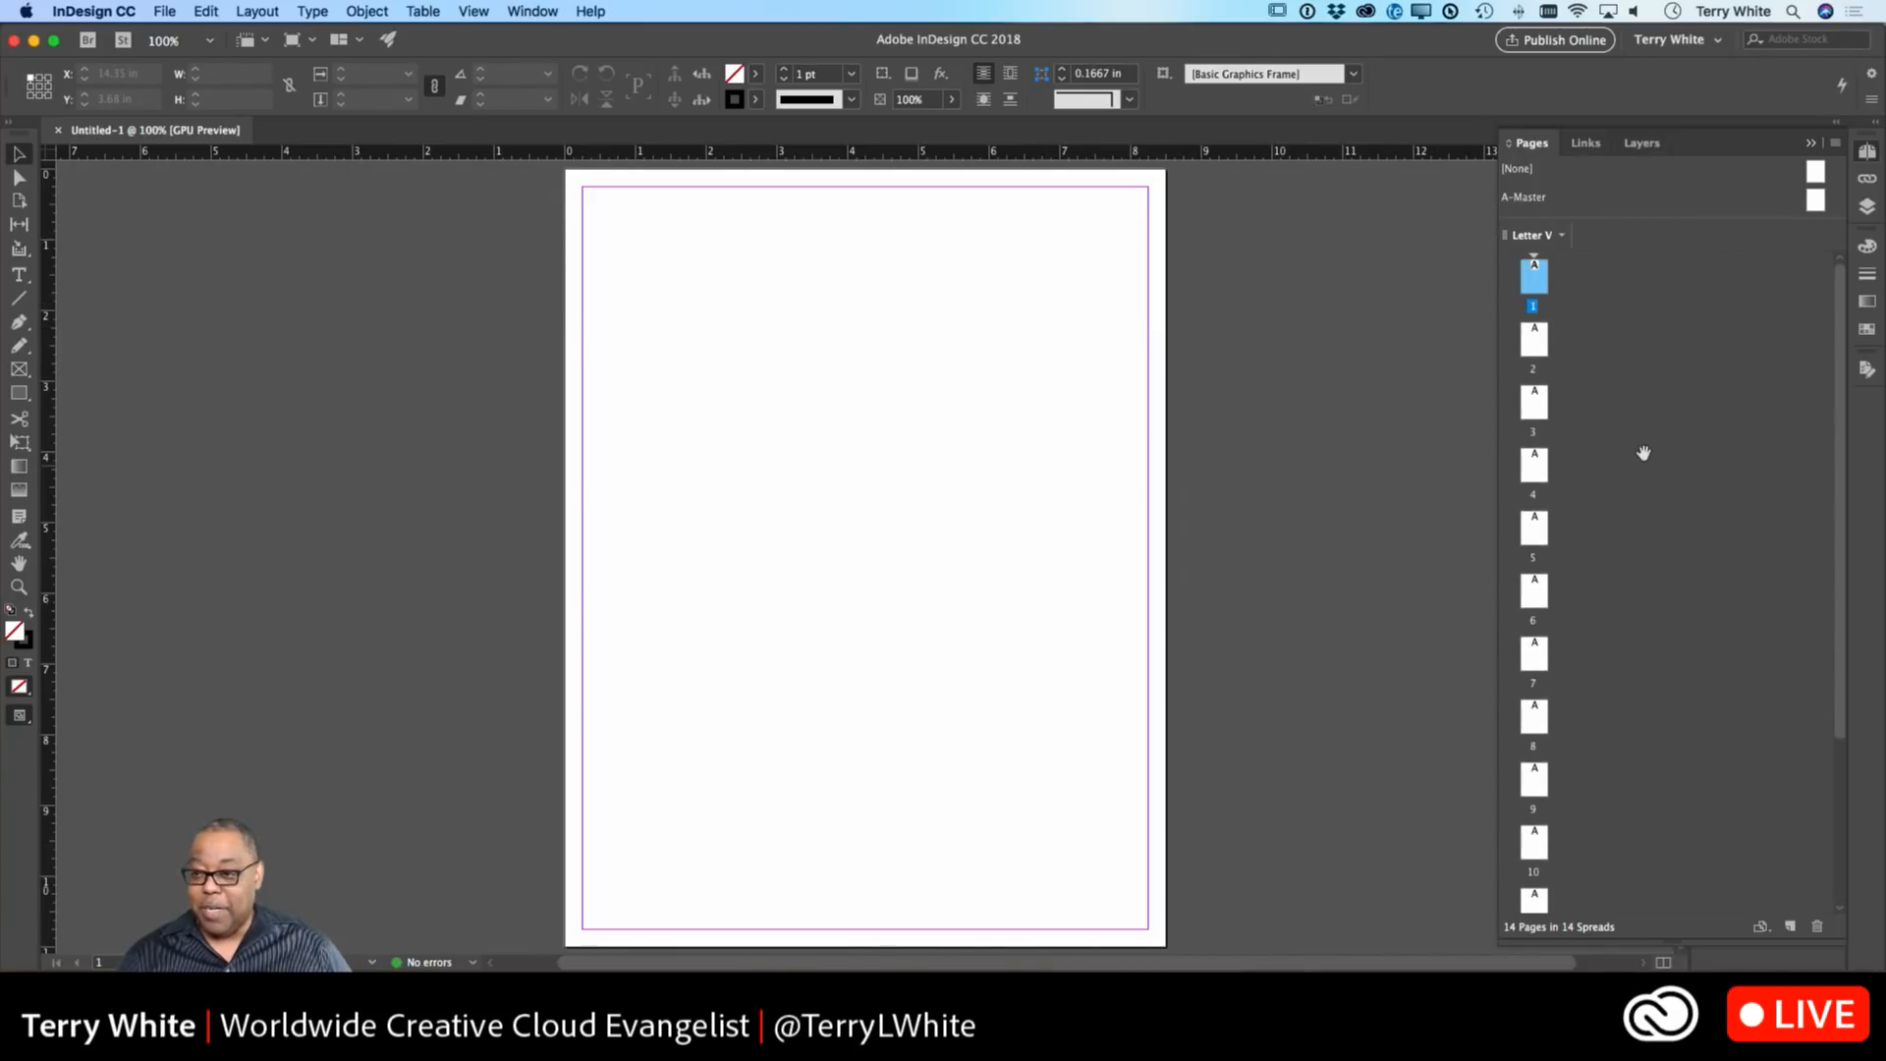
{"action": "double_click", "coordinate": [1815, 204]}
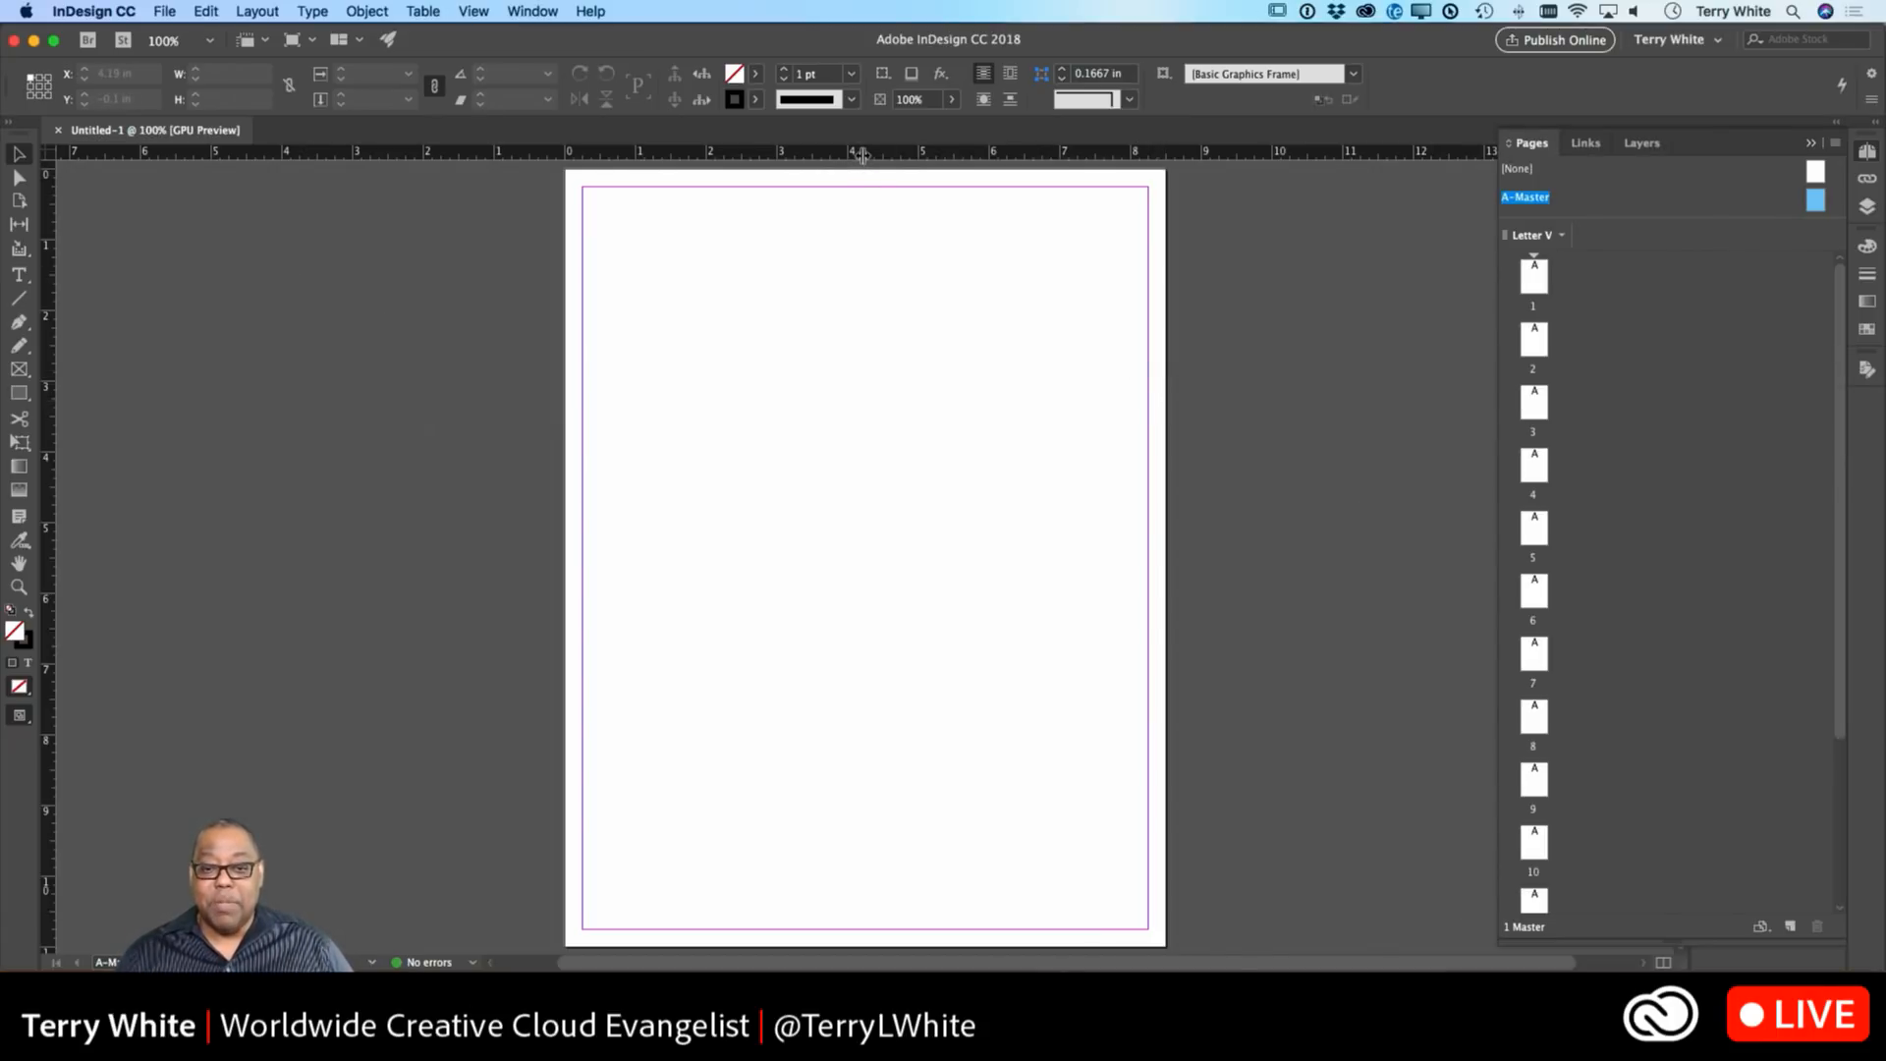
Drag three horizontal guides onto A-Master at about 5.24, 5.5 and 5.76 in.
{"action": "left_click_drag", "start_coordinate": [862, 156], "coordinate": [889, 558]}
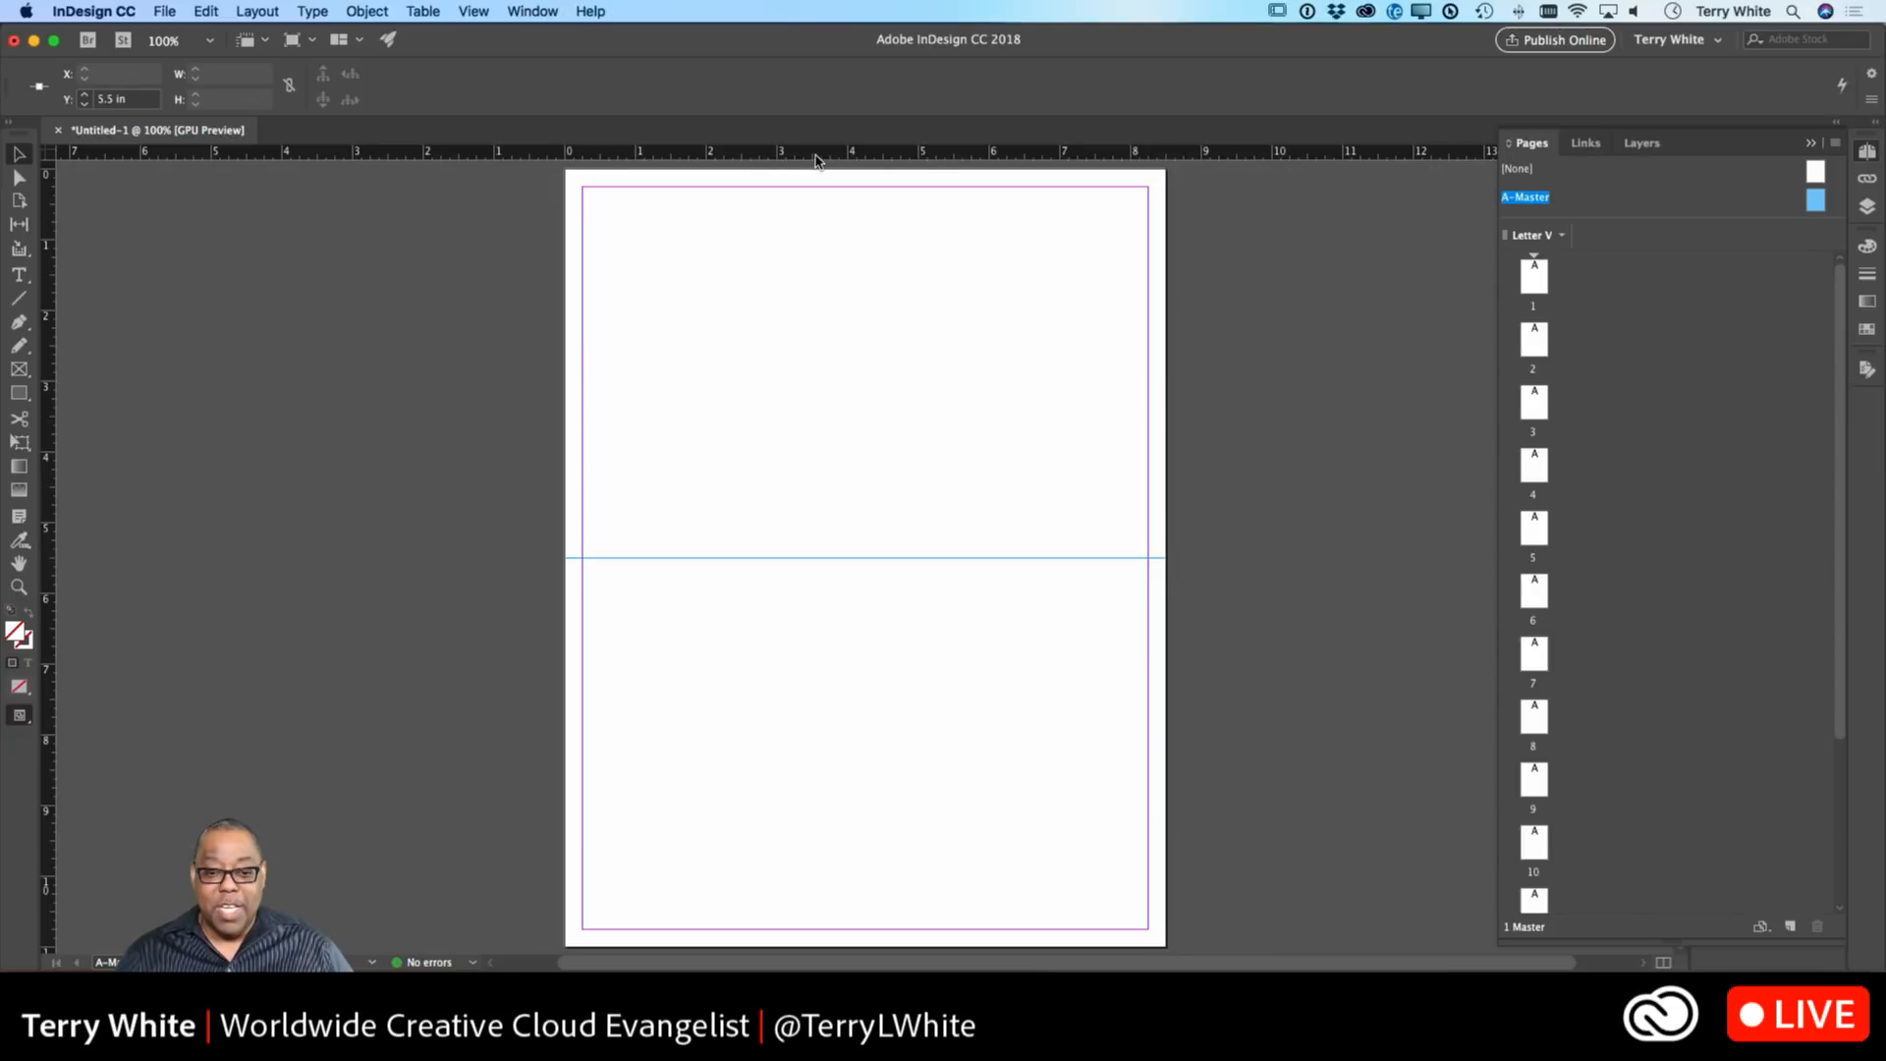
{"action": "left_click_drag", "start_coordinate": [817, 155], "coordinate": [828, 540]}
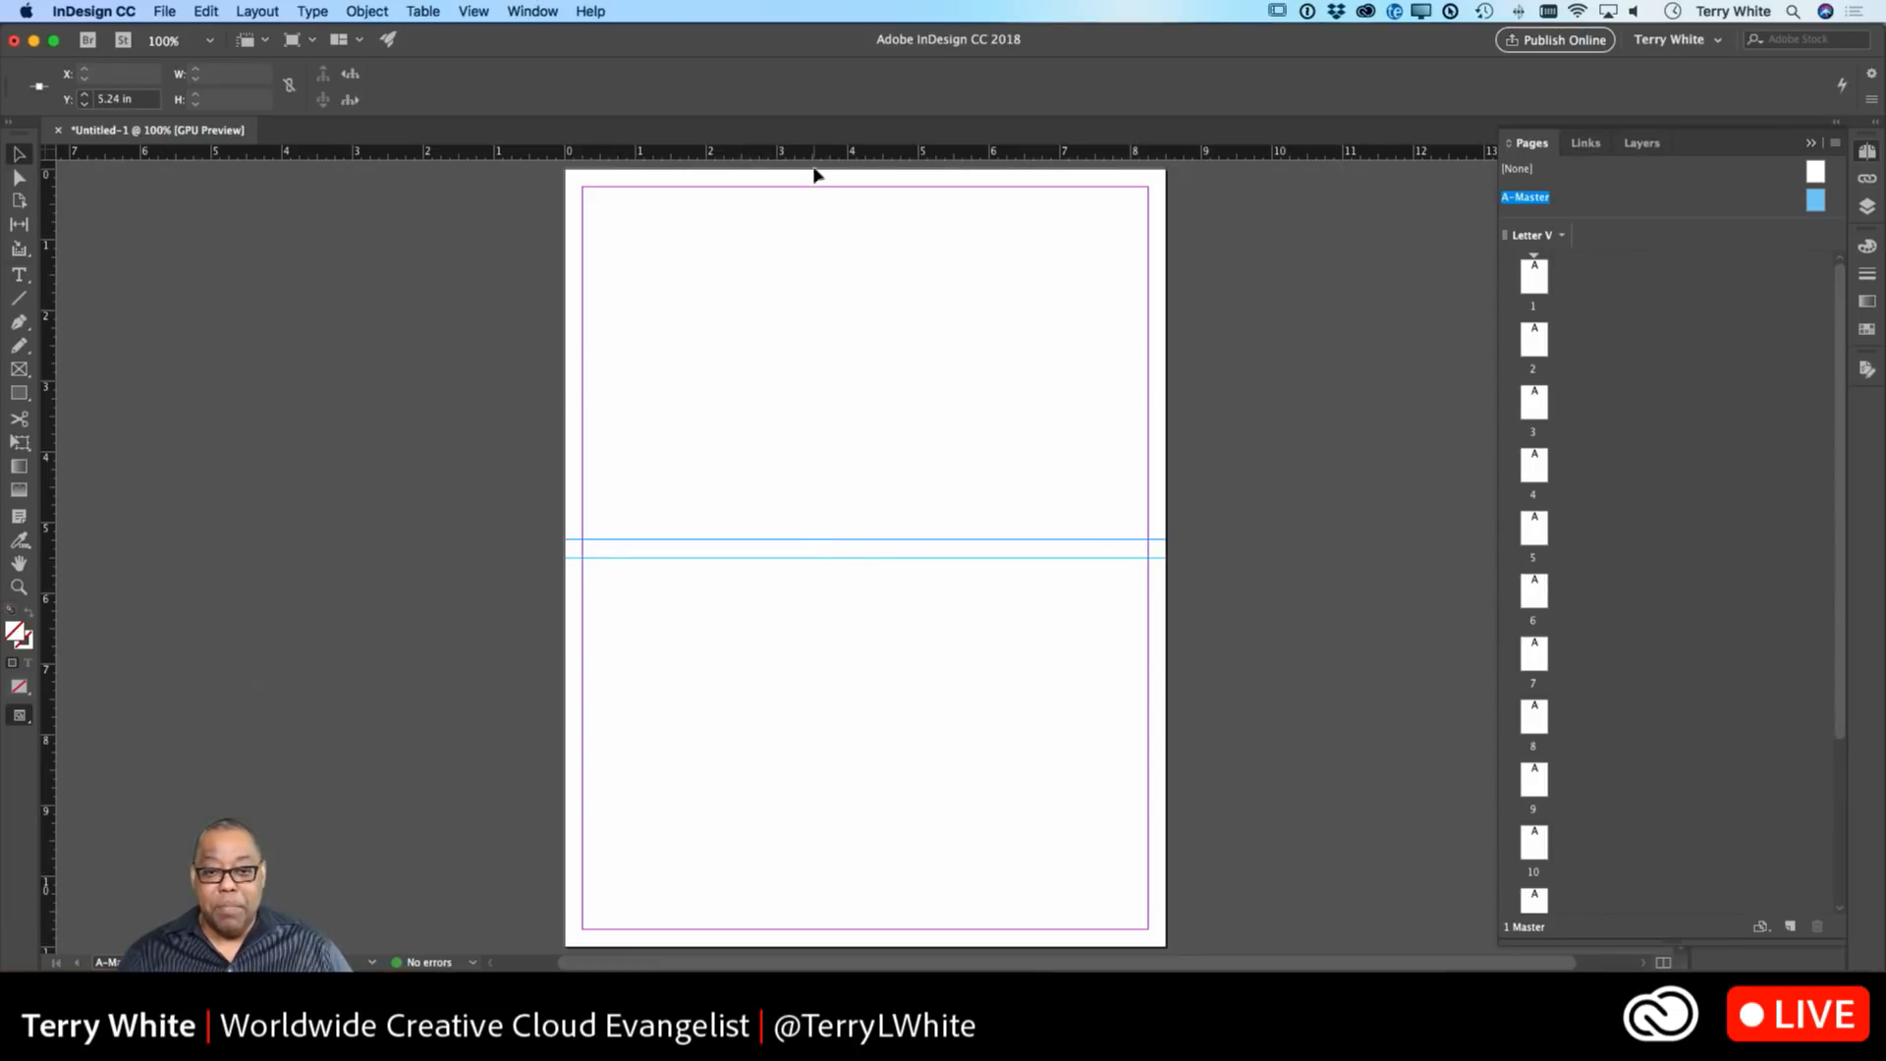
{"action": "left_click_drag", "start_coordinate": [817, 155], "coordinate": [832, 576]}
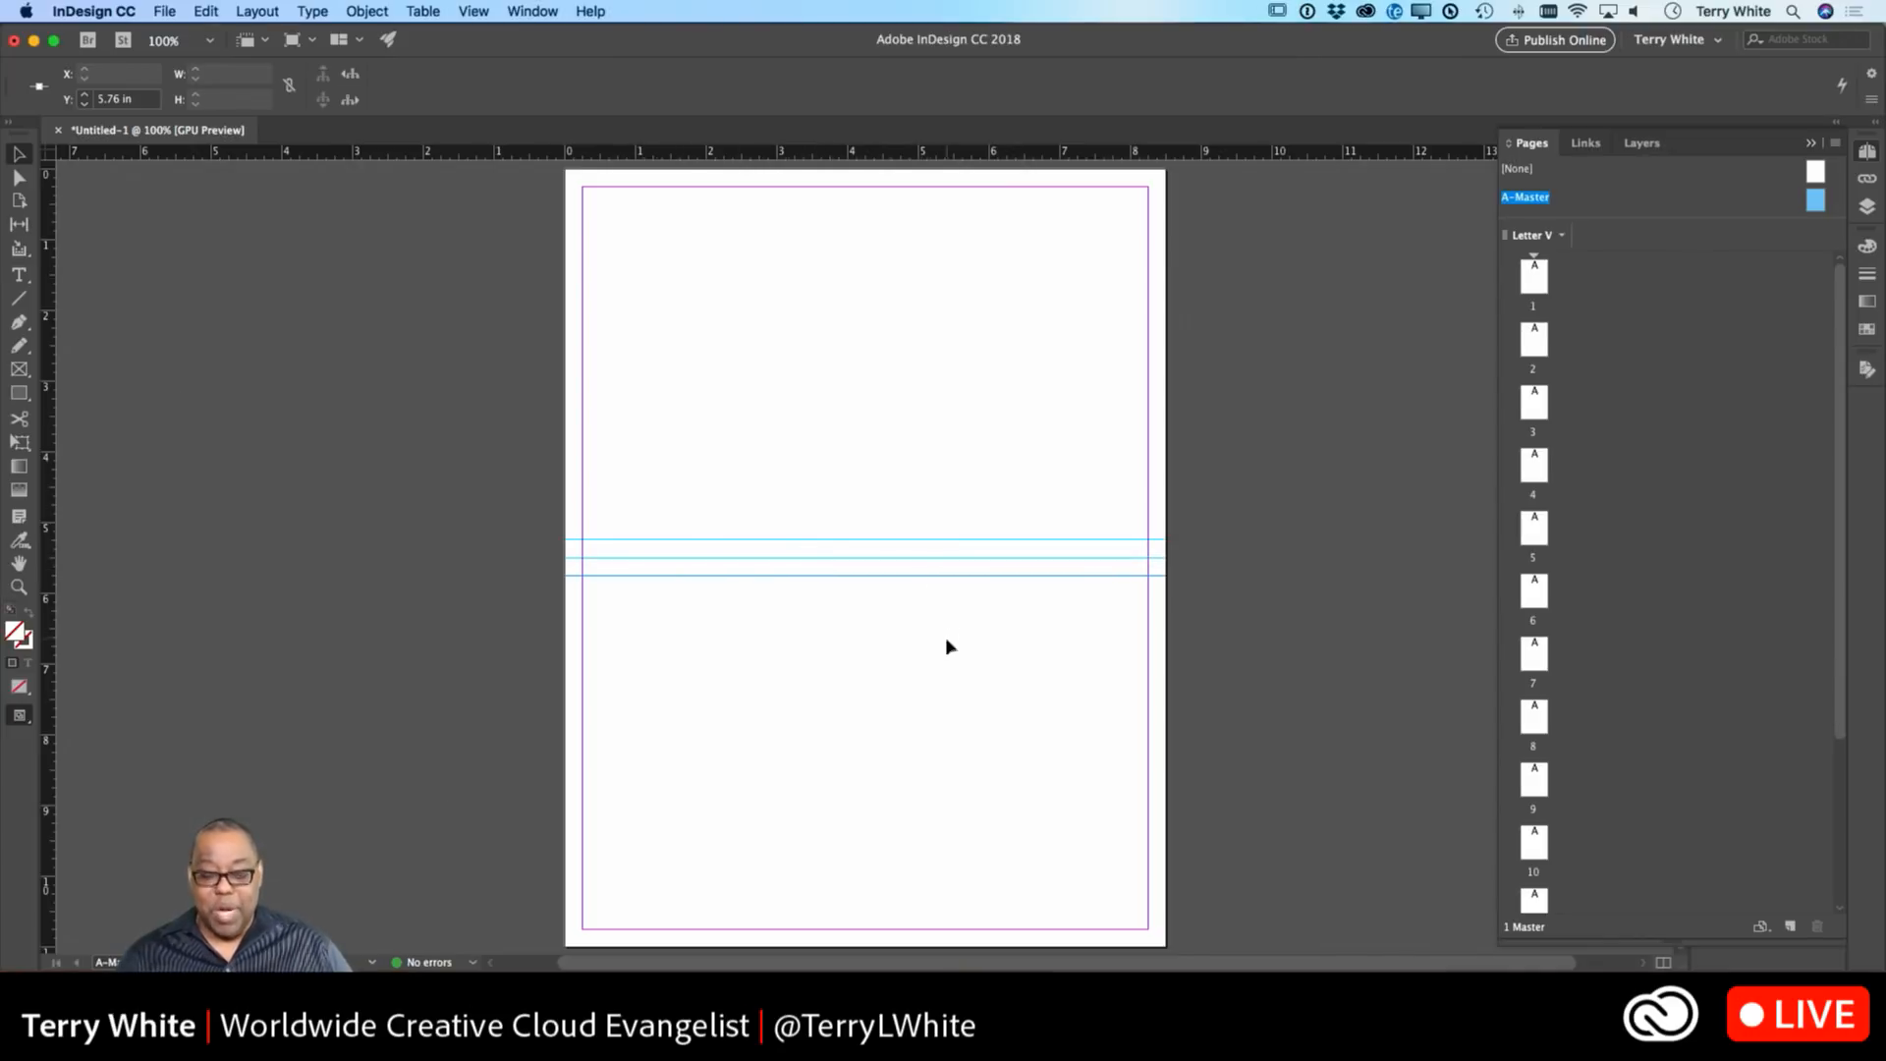
Draw an 8 × 4.99 in rectangle frame from the top-left margin to the top guide.
{"action": "left_click", "coordinate": [19, 369]}
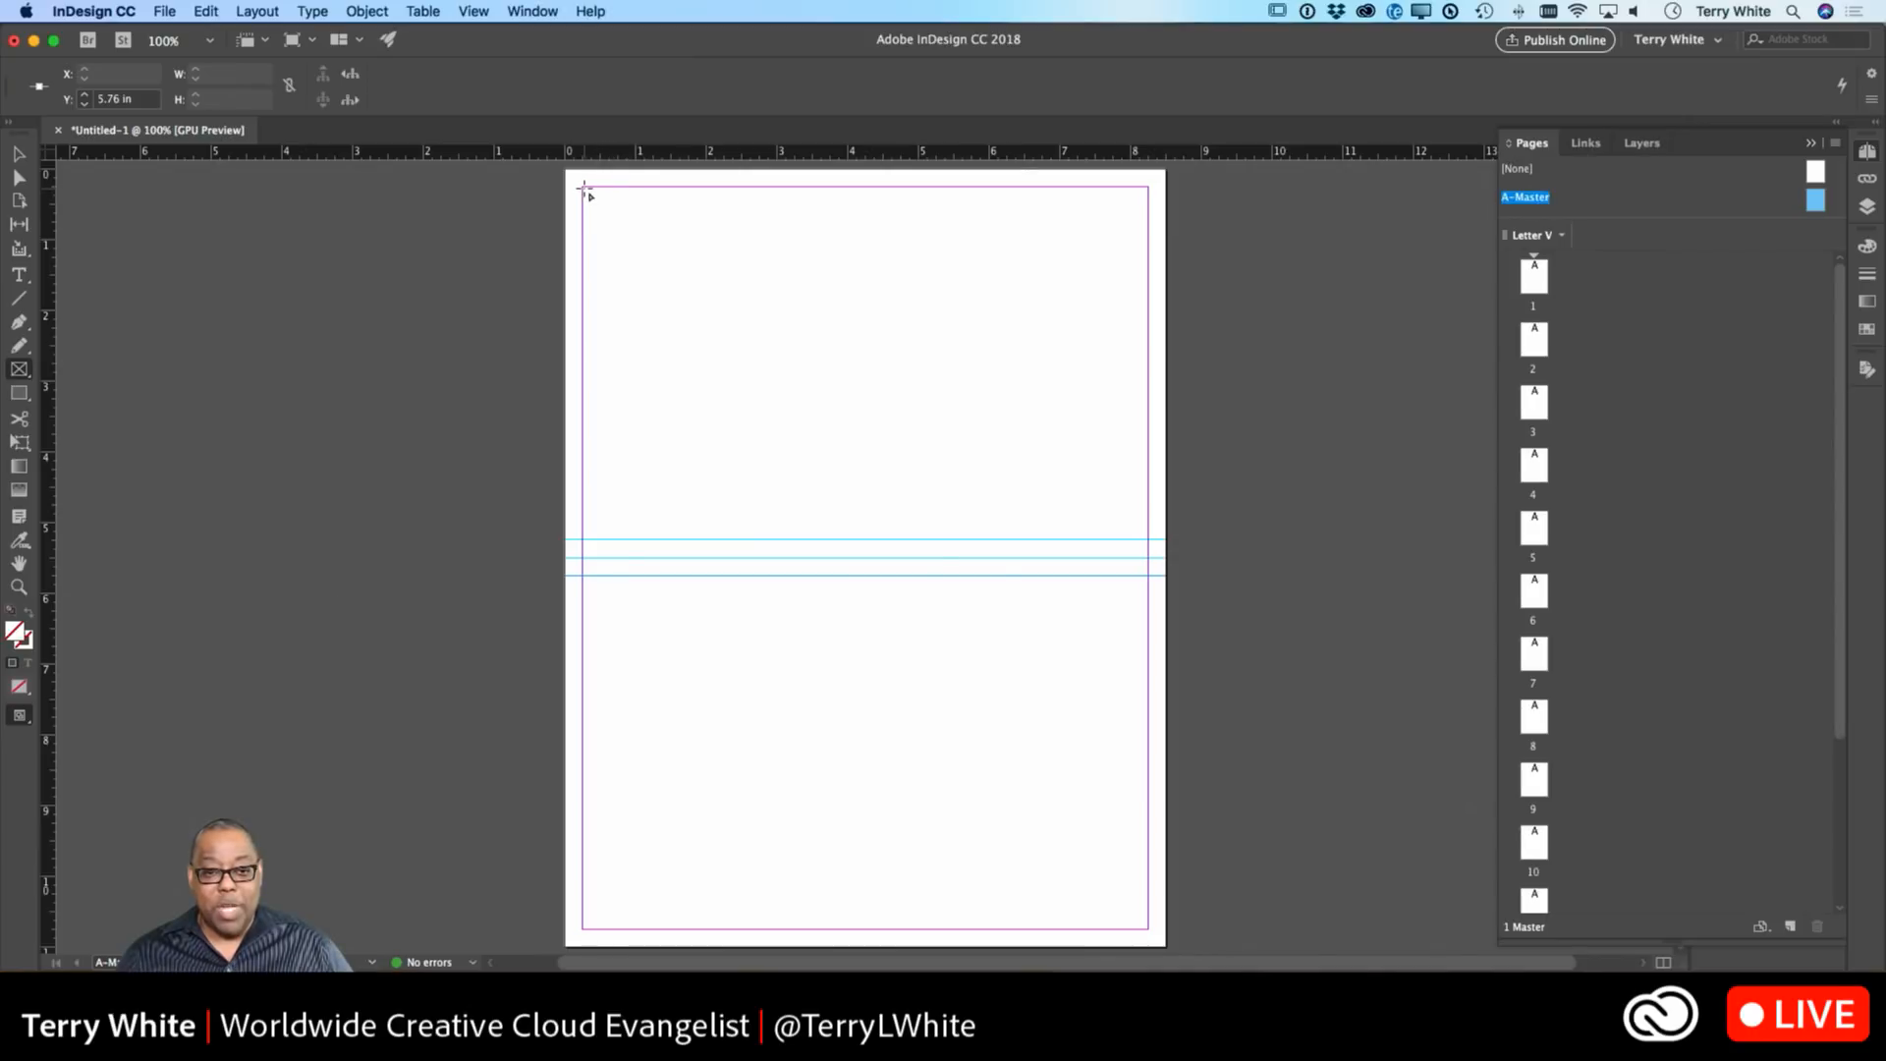
{"action": "left_click_drag", "start_coordinate": [583, 187], "coordinate": [1149, 539]}
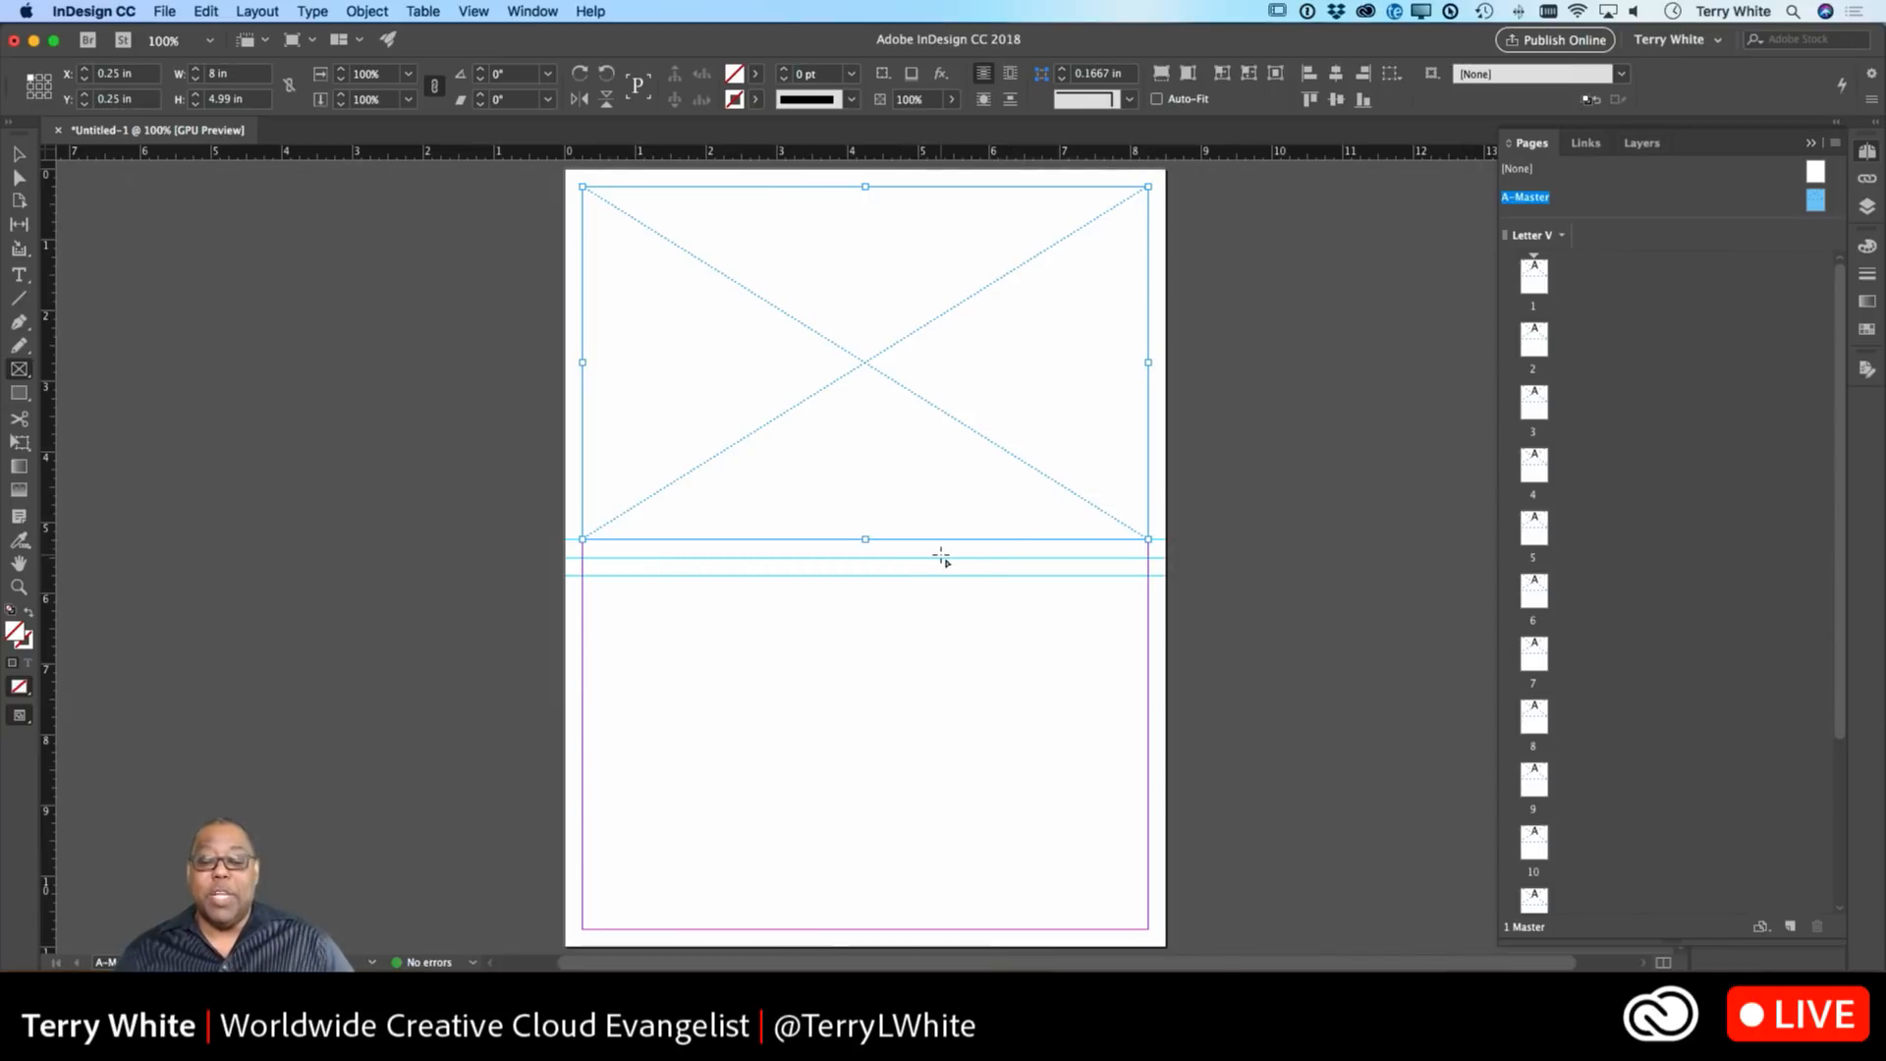
{"action": "left_click", "coordinate": [21, 276]}
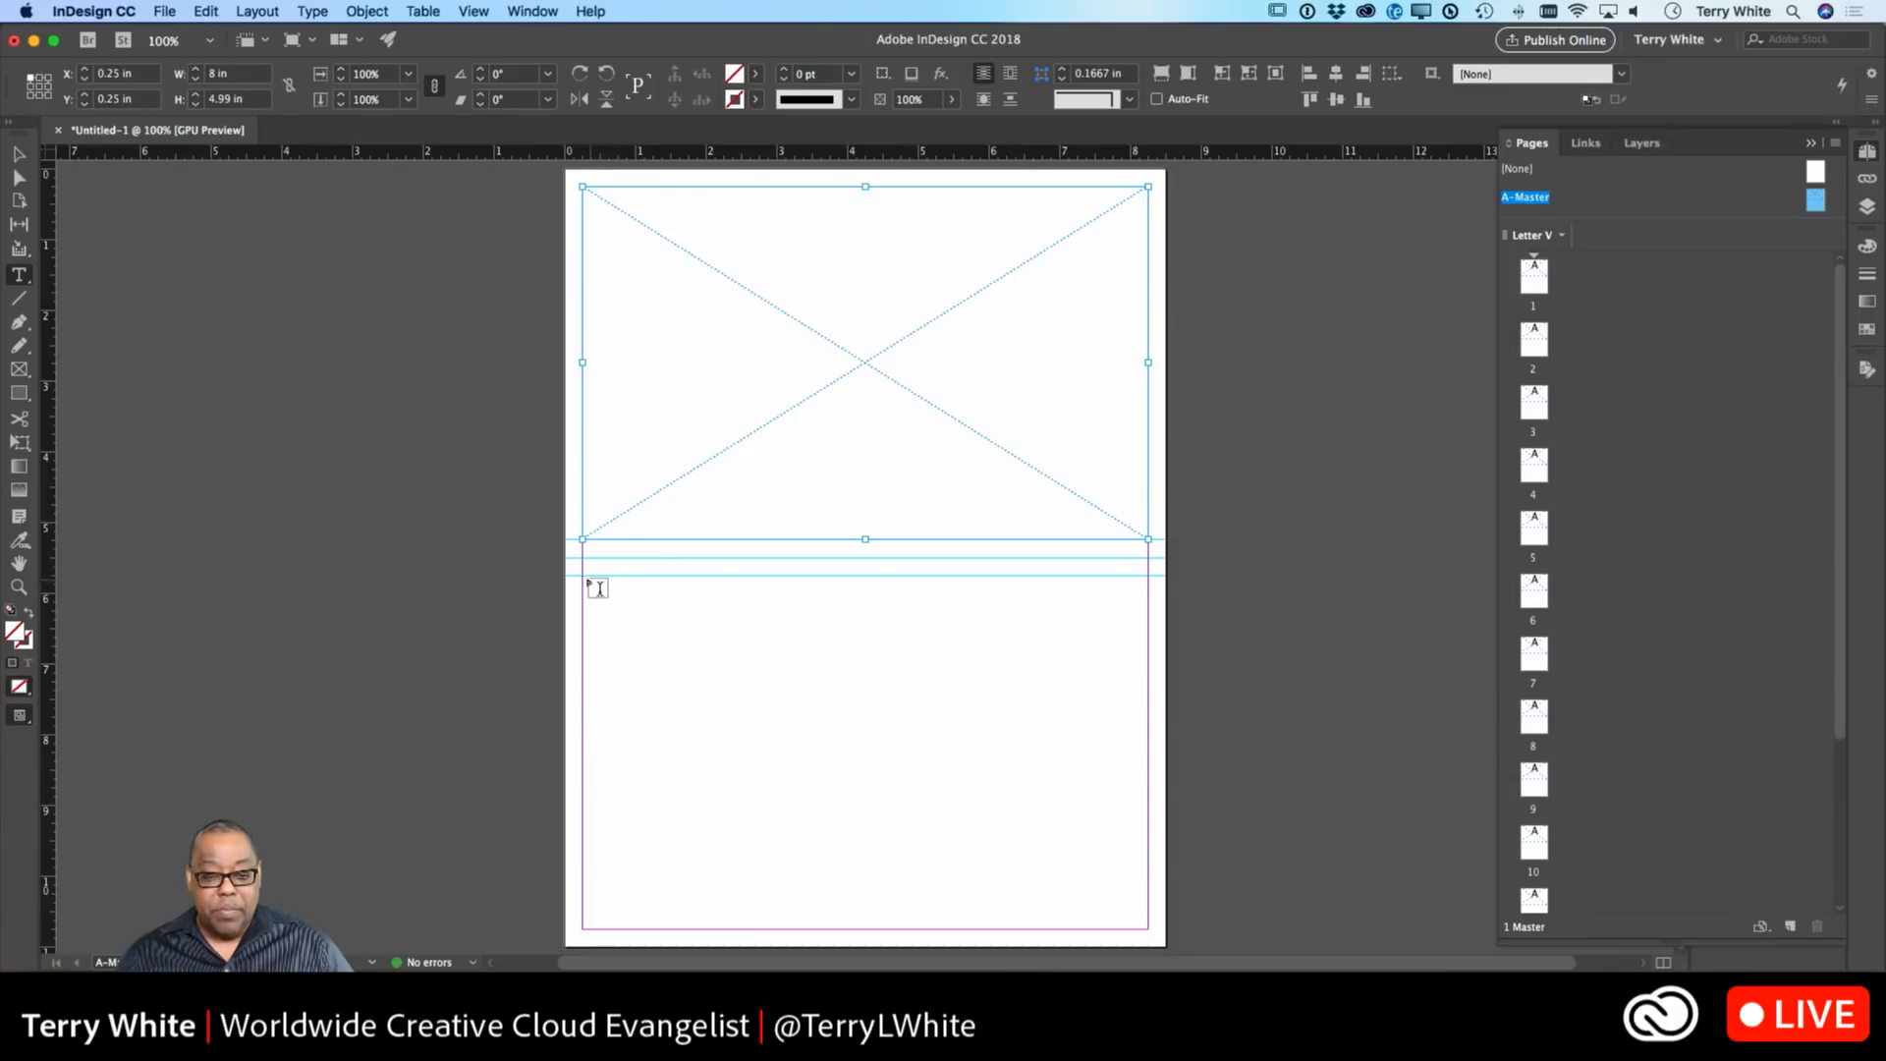
Add a text frame below the guides reading 'MONTH 2018', centred across the page.
{"action": "left_click_drag", "start_coordinate": [583, 578], "coordinate": [1147, 616]}
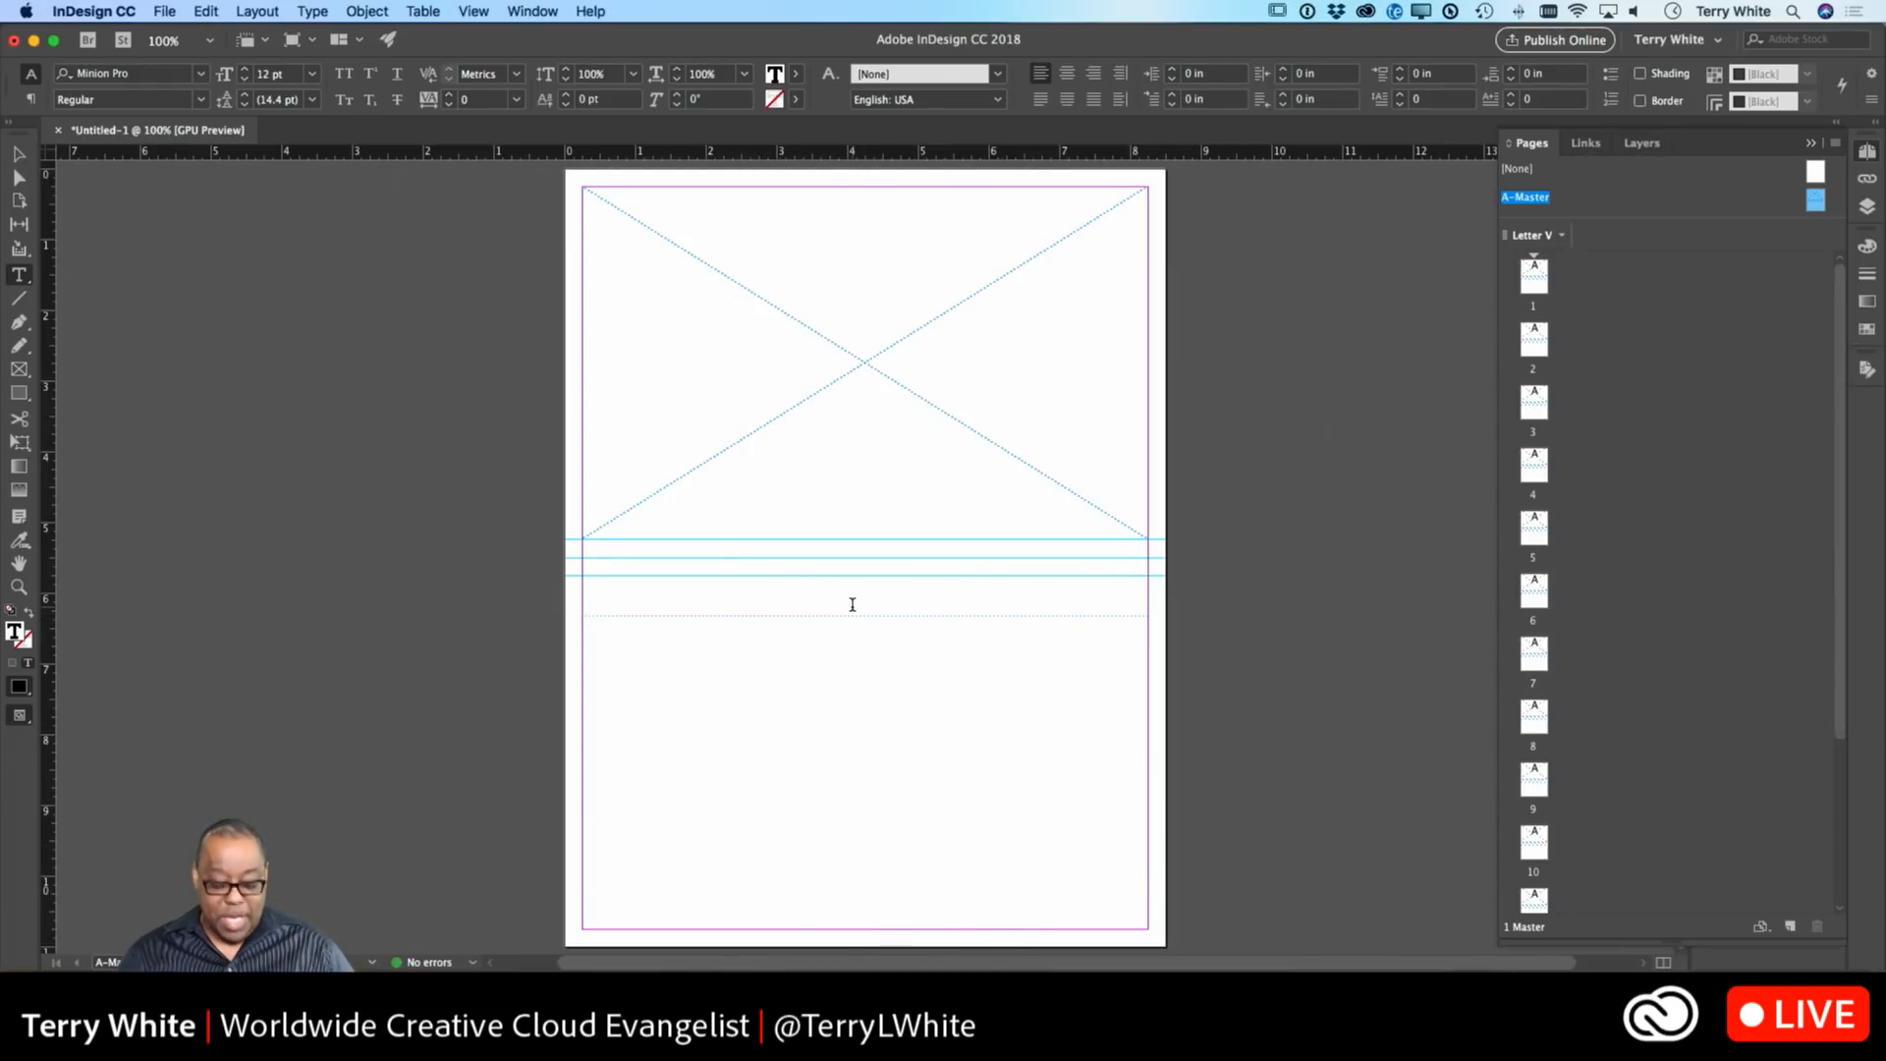
{"action": "type", "text": "MO"}
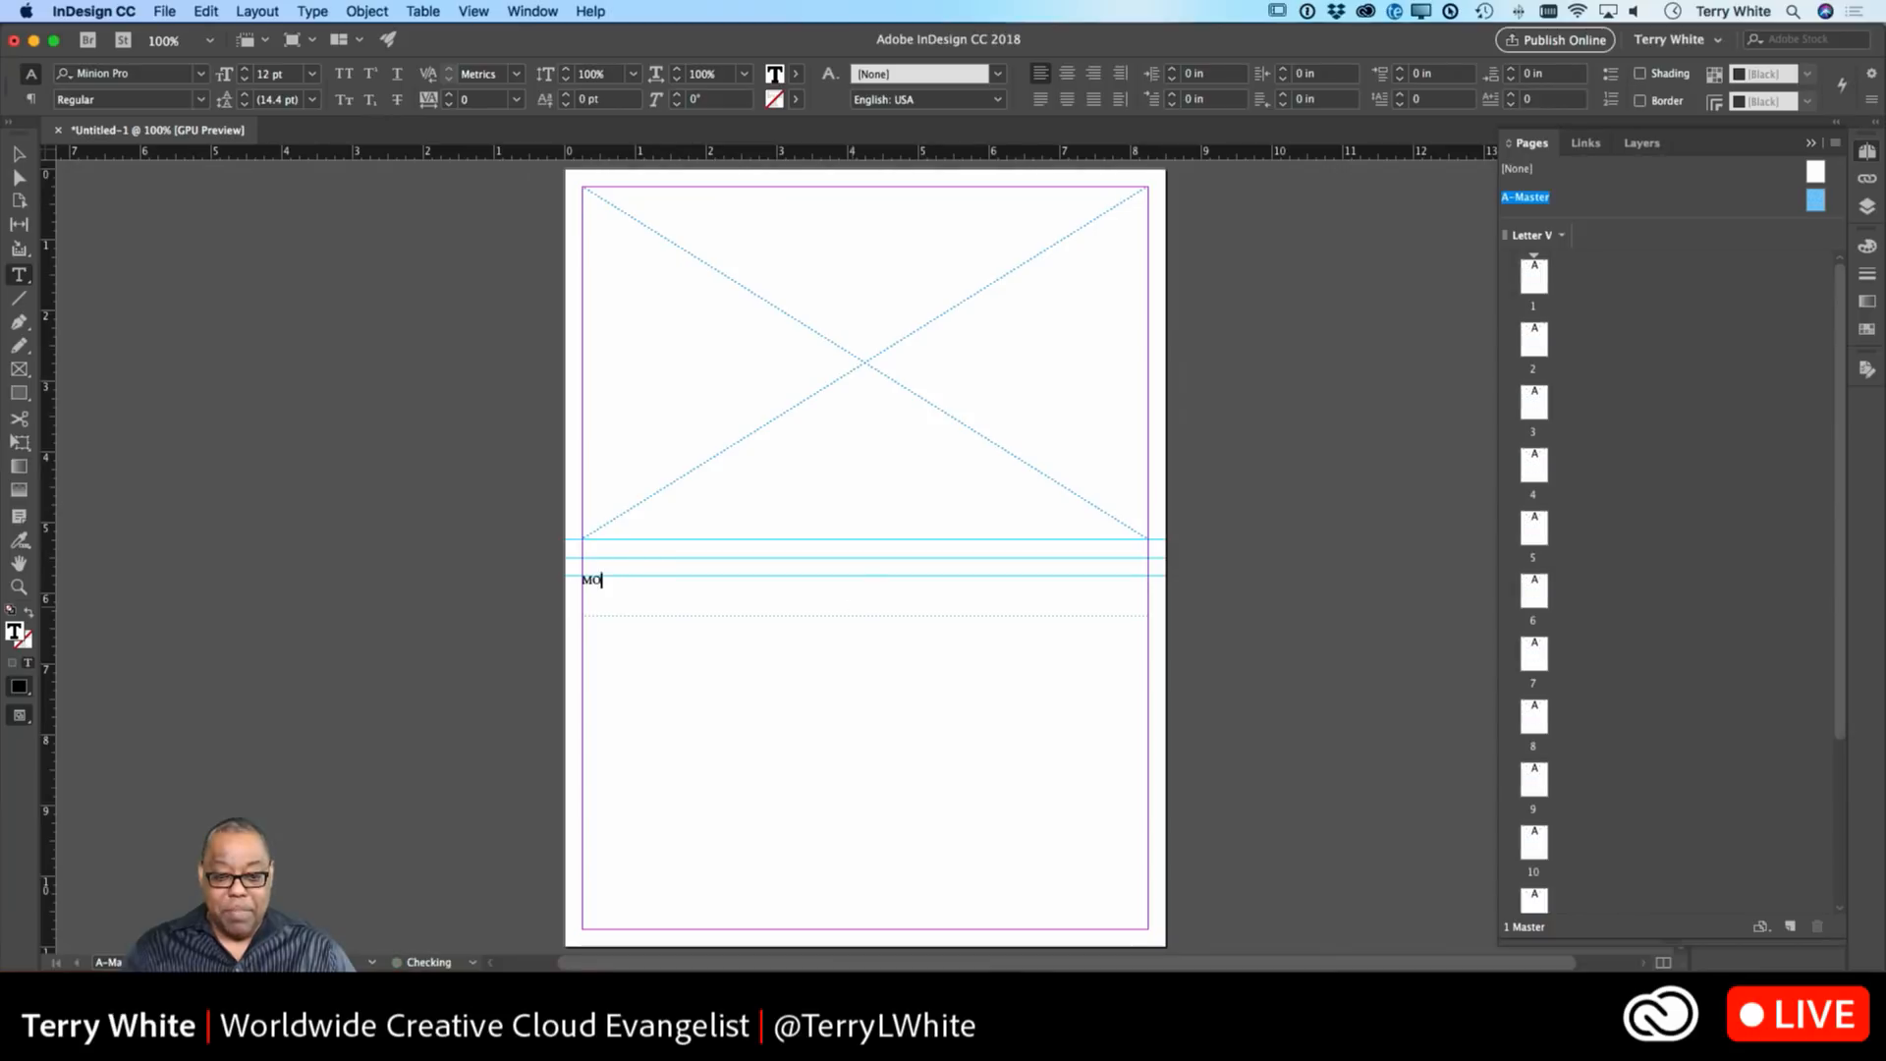
{"action": "type", "text": "NTH "}
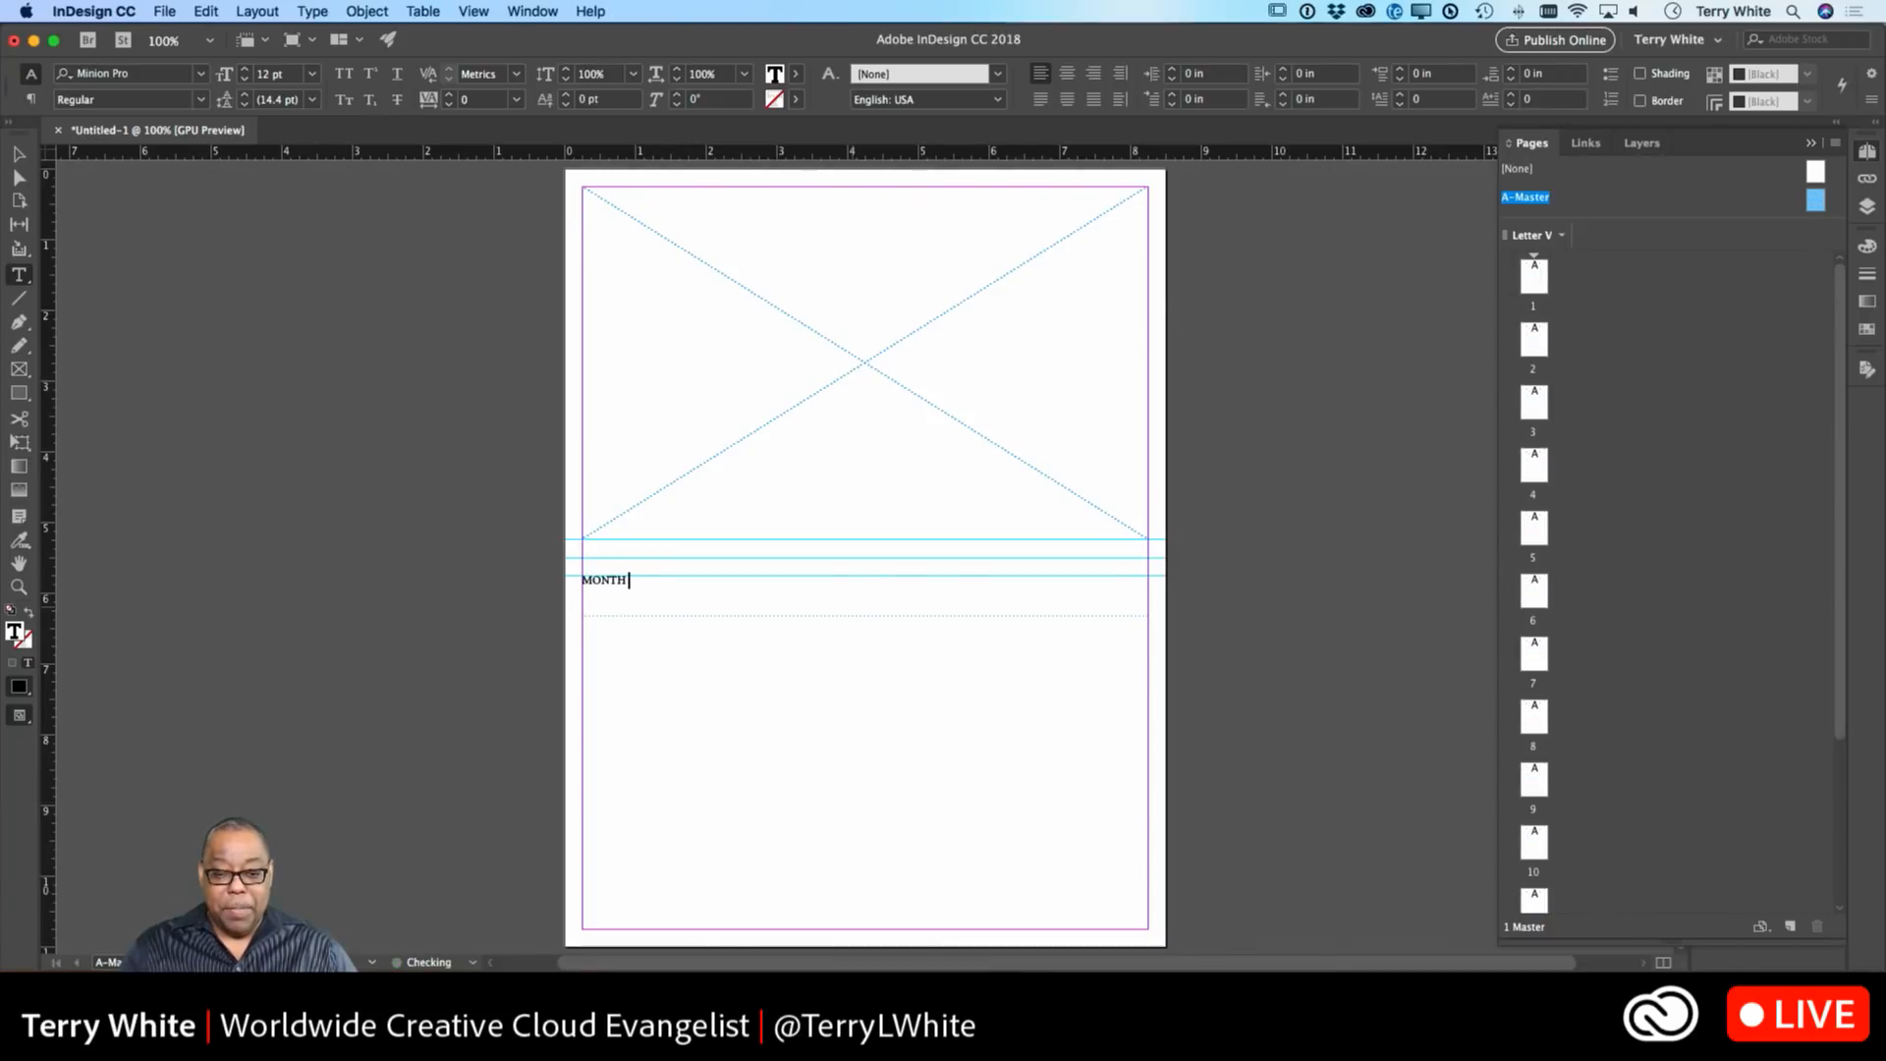
{"action": "type", "text": "2018"}
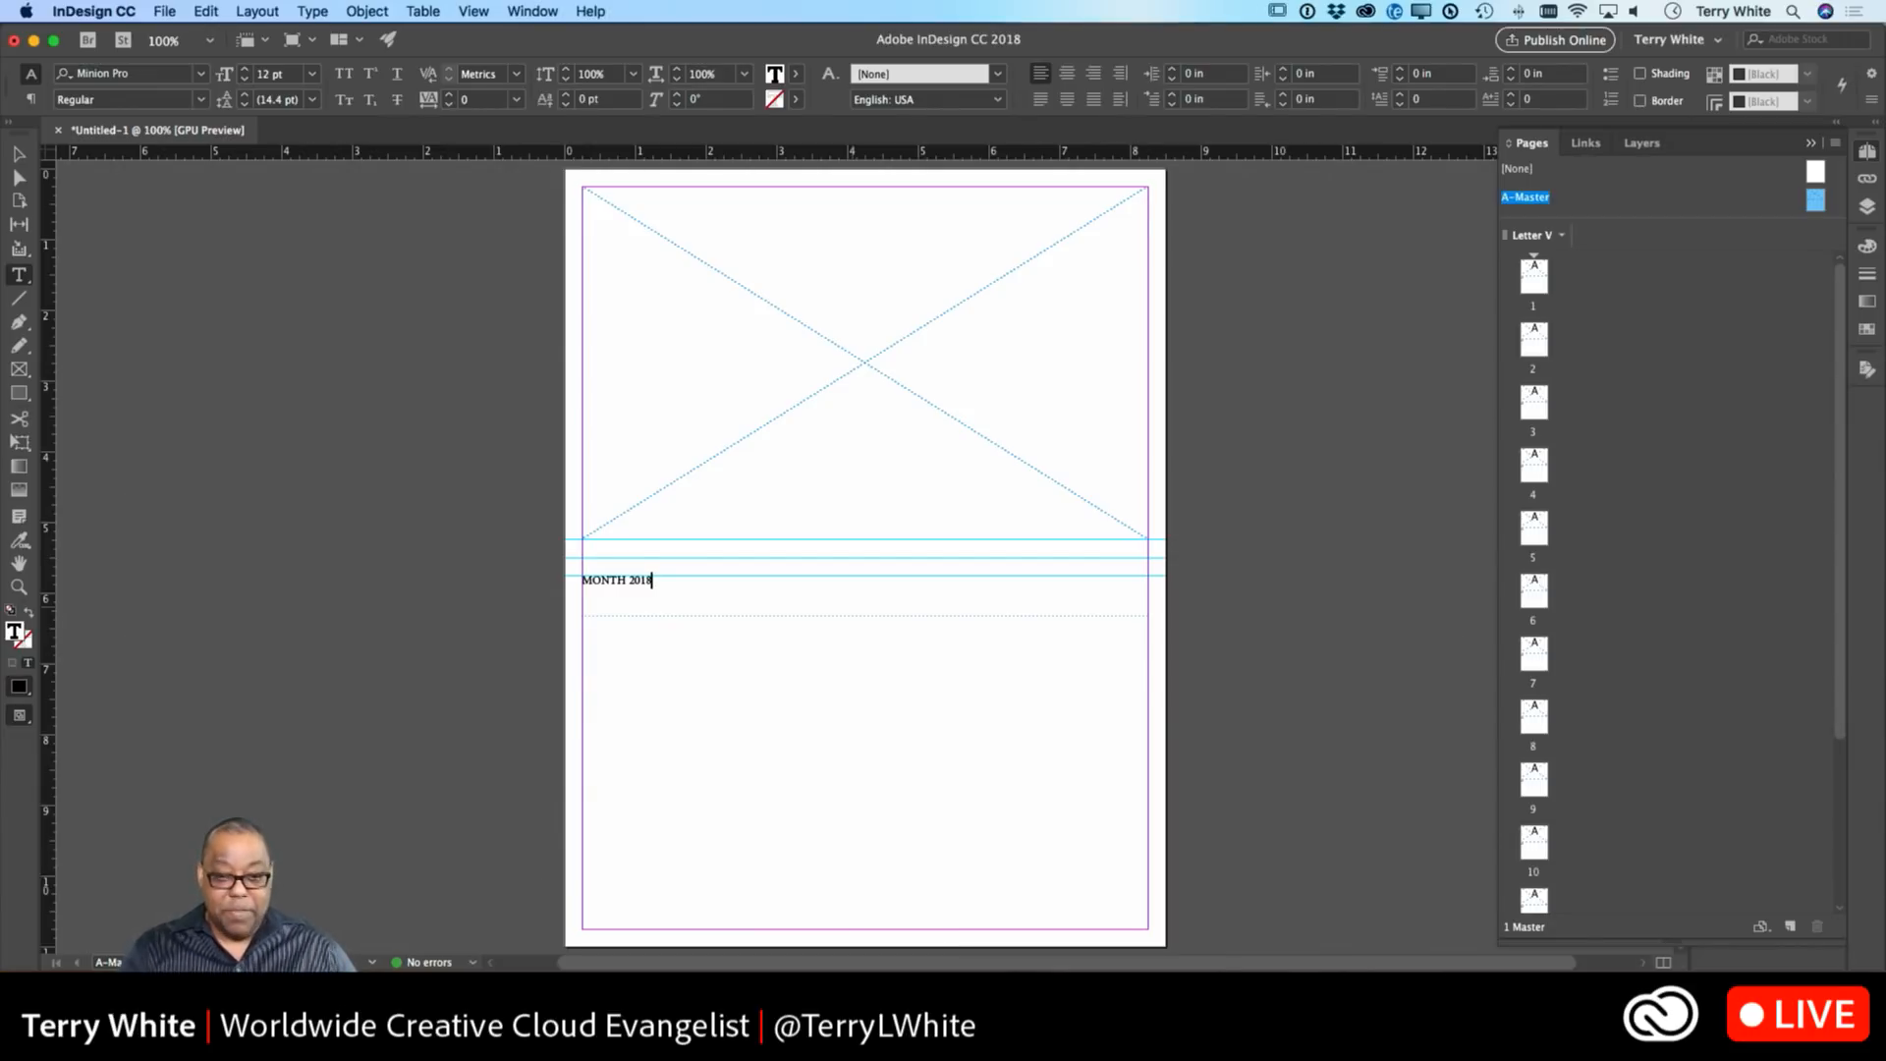
{"action": "key", "text": "super"}
{"action": "key", "text": "super+shift+c"}
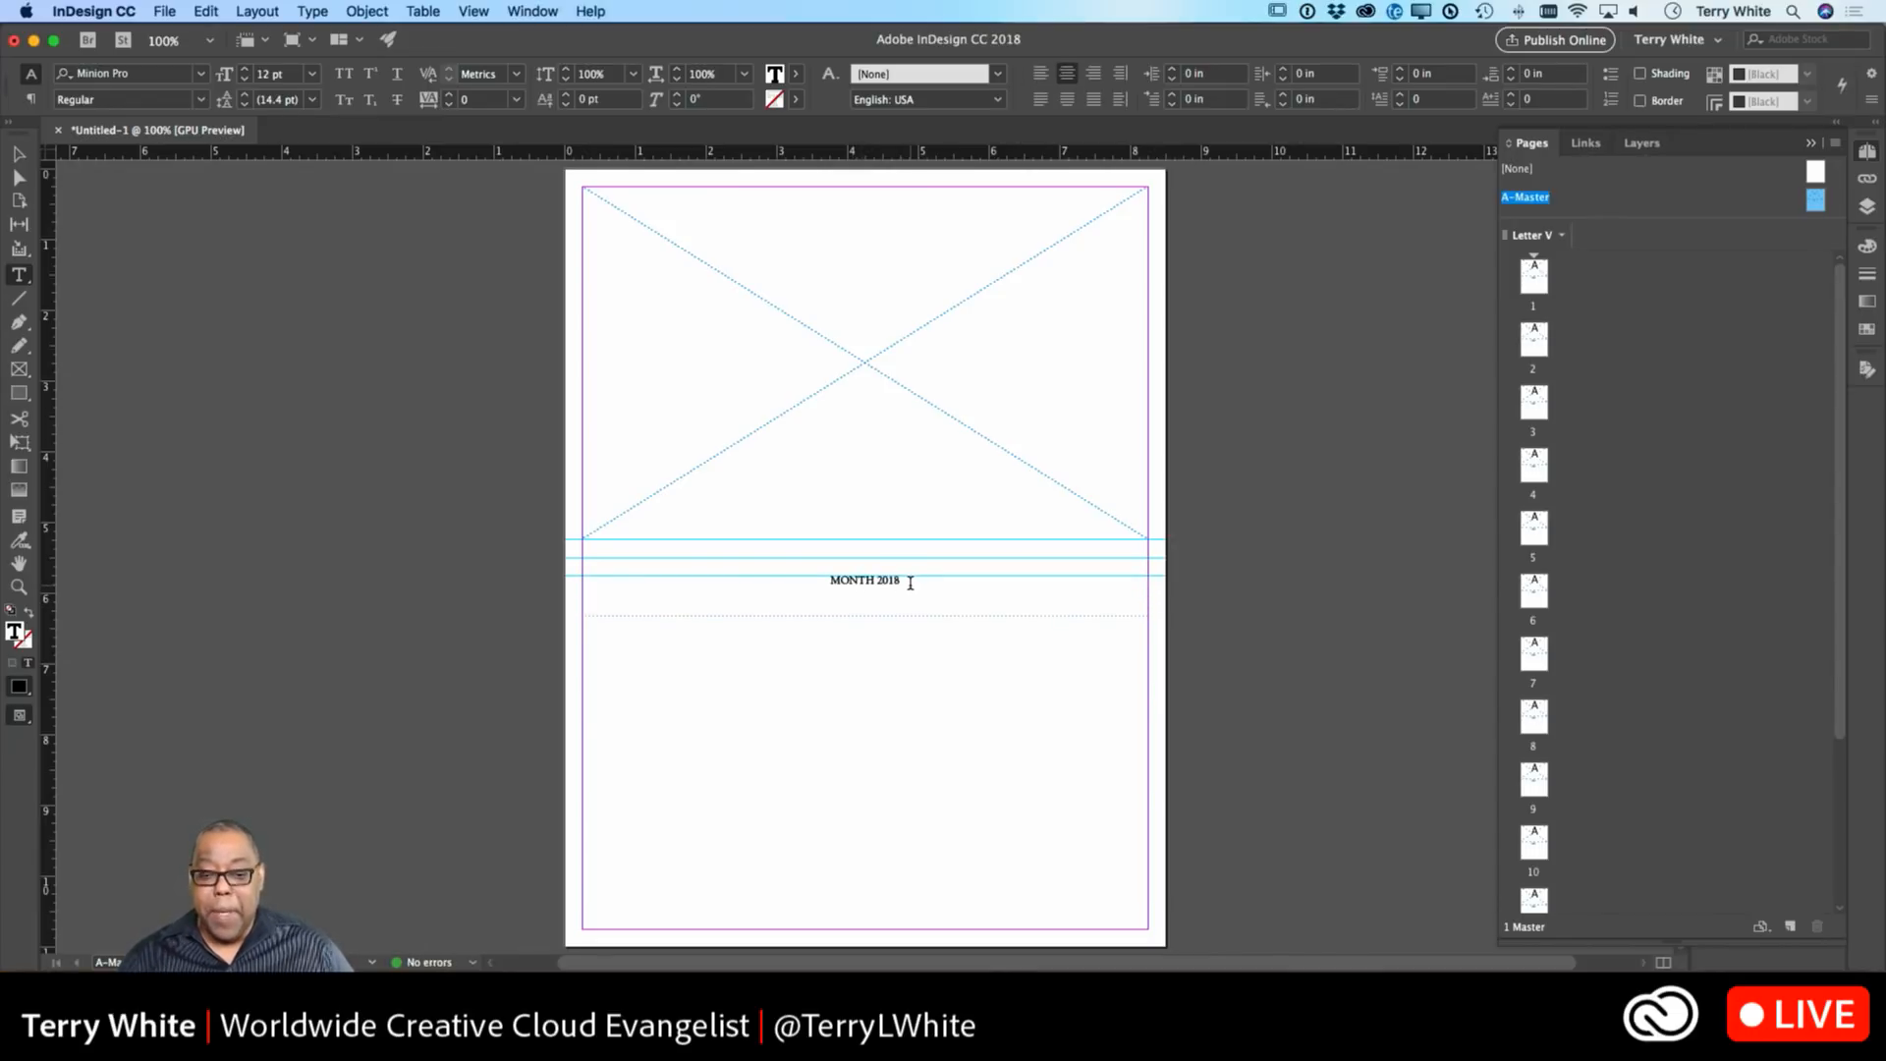
Set the MONTH 2018 heading text to Myriad Pro Bold.
{"action": "left_click_drag", "start_coordinate": [910, 582], "coordinate": [766, 582]}
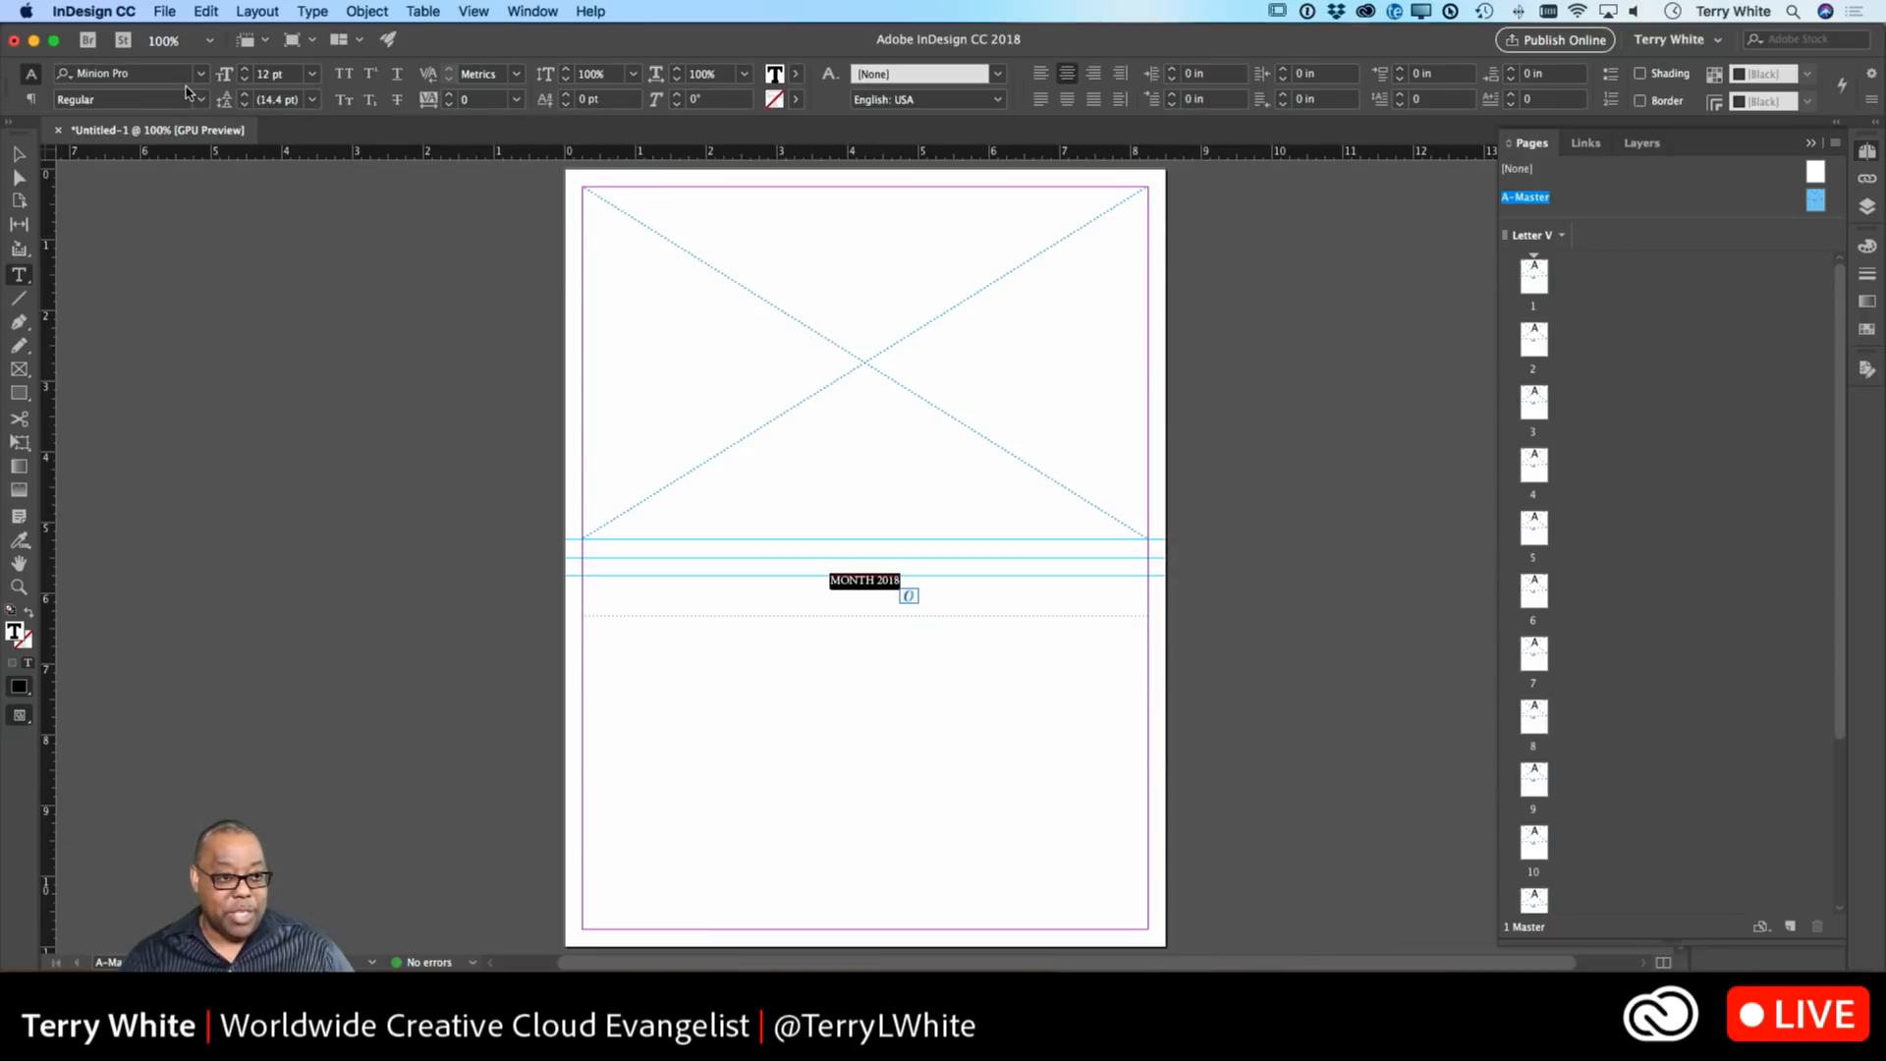
{"action": "left_click", "coordinate": [199, 75]}
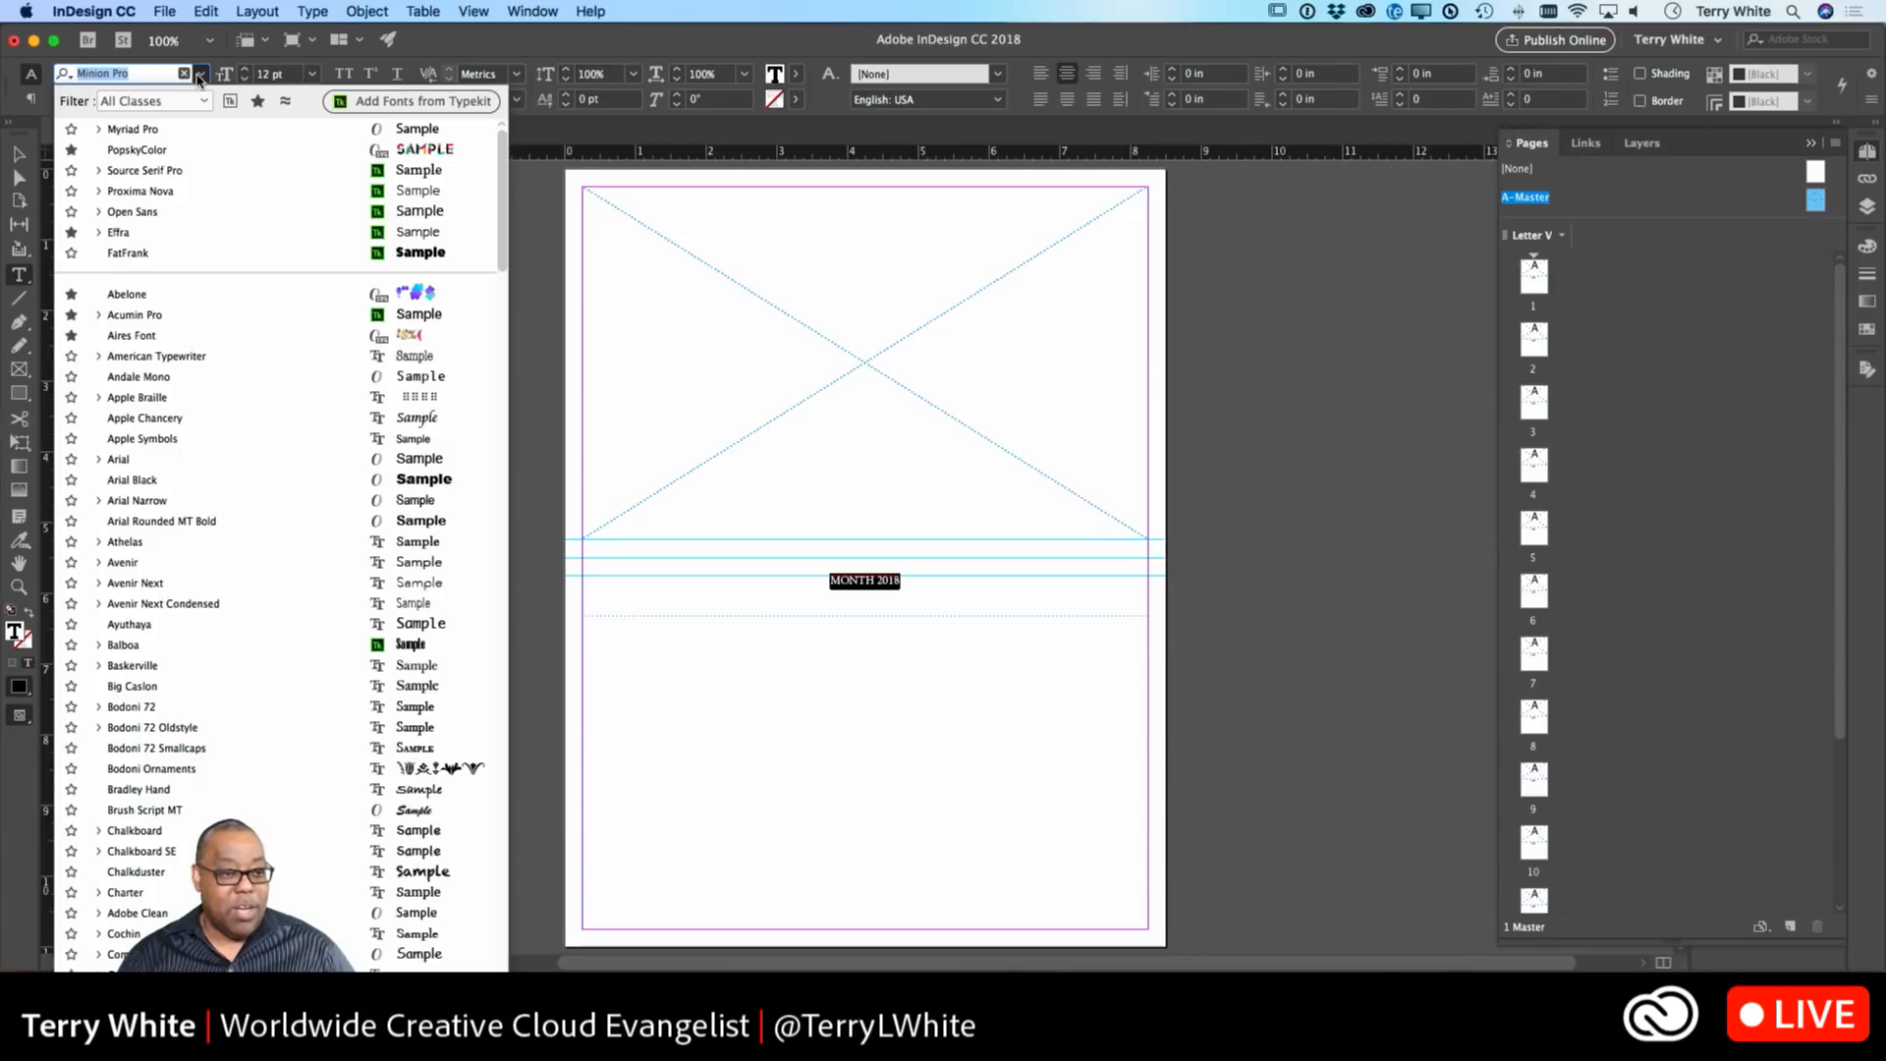
{"action": "left_click", "coordinate": [174, 138]}
{"action": "left_click", "coordinate": [200, 101]}
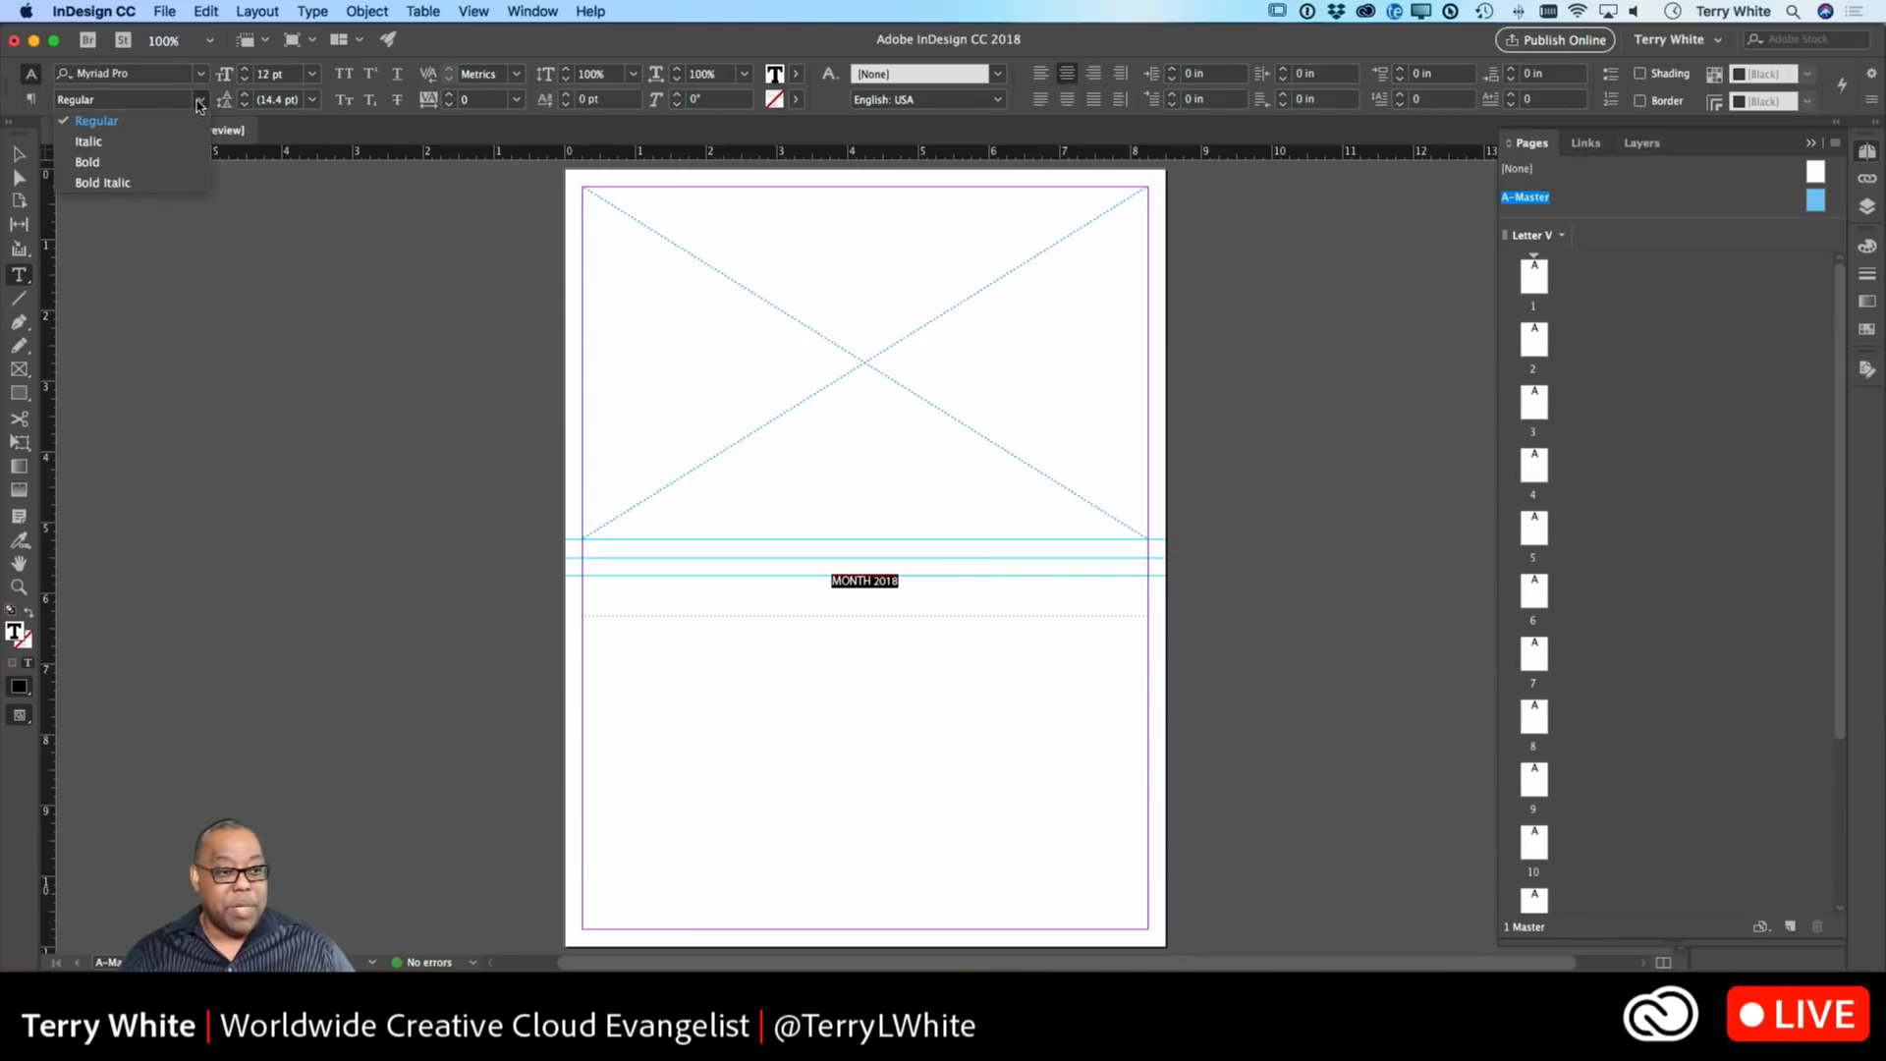
{"action": "left_click", "coordinate": [147, 163]}
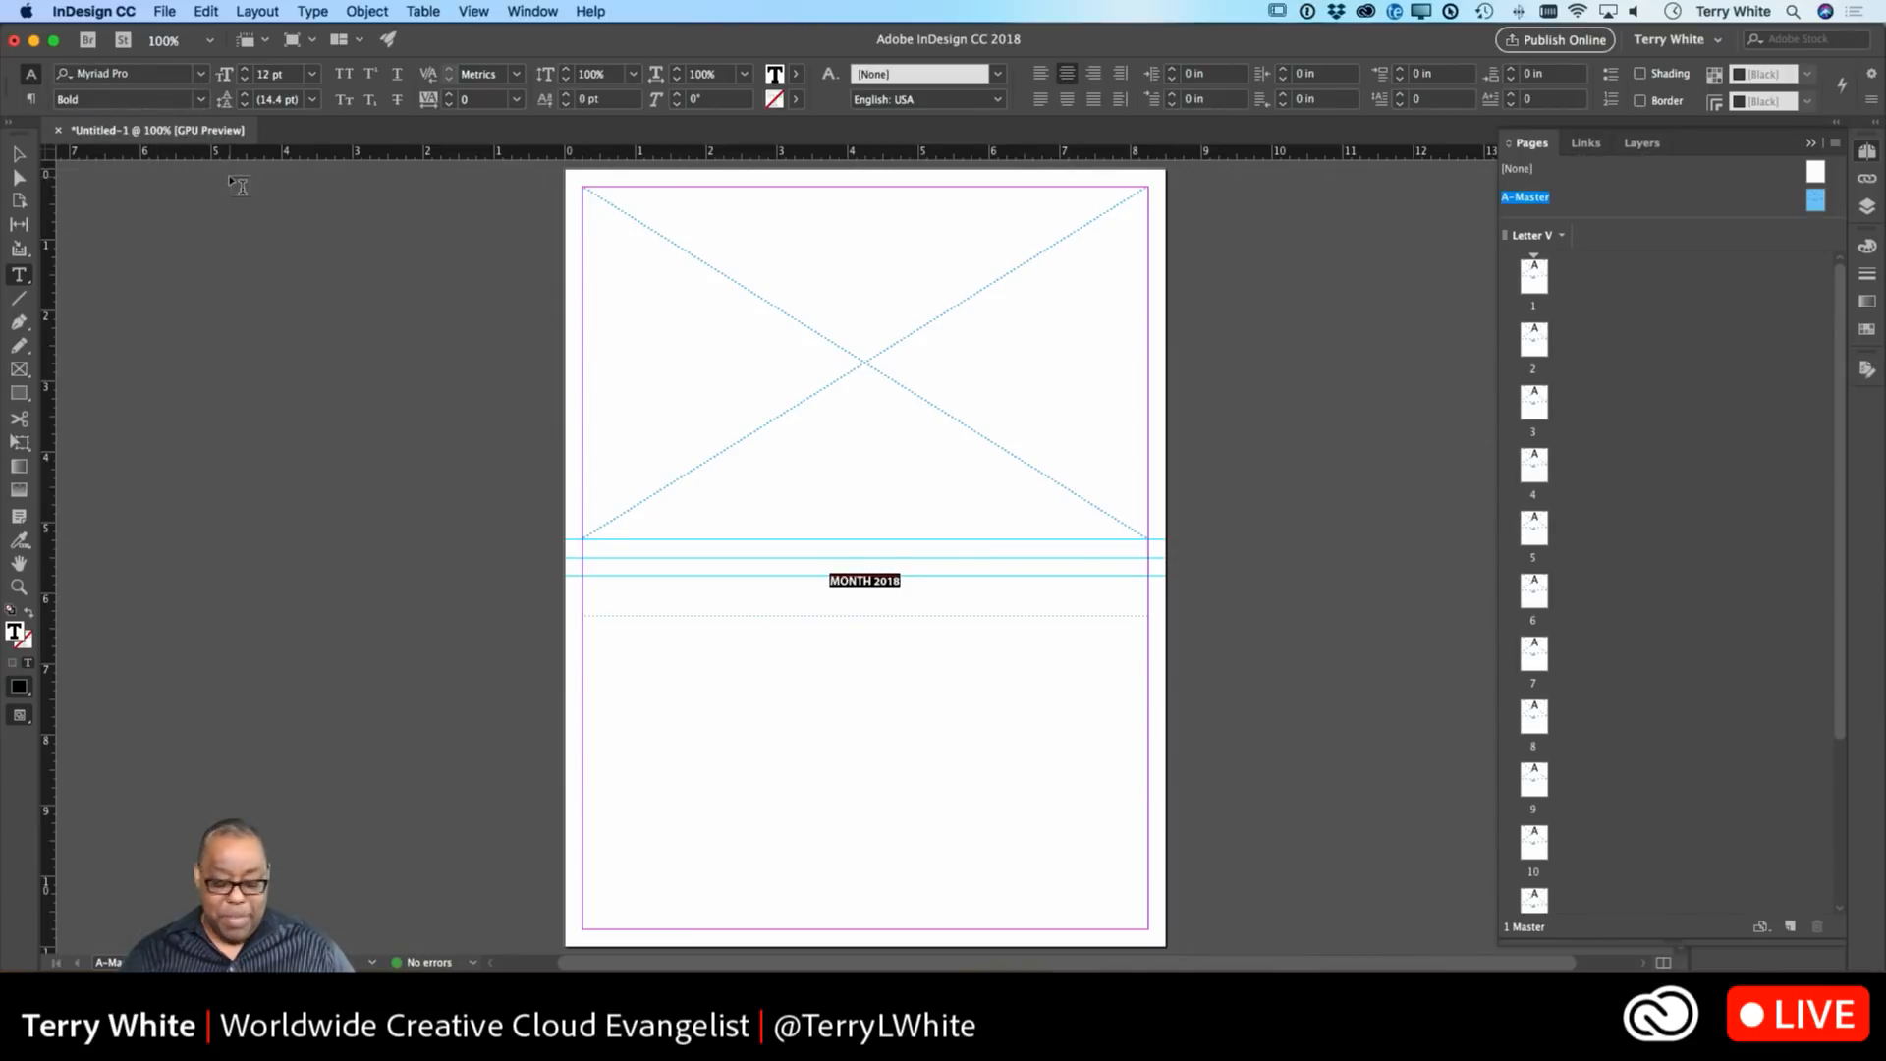
Adjust the heading size up and down until it settles at 48 pt, then deselect.
{"action": "key", "text": "super+shift+period"}
{"action": "key", "text": "super+shift+period"}
{"action": "key", "text": "super+shift+period"}
{"action": "key", "text": "super+shift+period"}
{"action": "key", "text": "super+shift+period"}
{"action": "key", "text": "super+shift+period"}
{"action": "key", "text": "super+shift+period"}
{"action": "key", "text": "super+shift+period"}
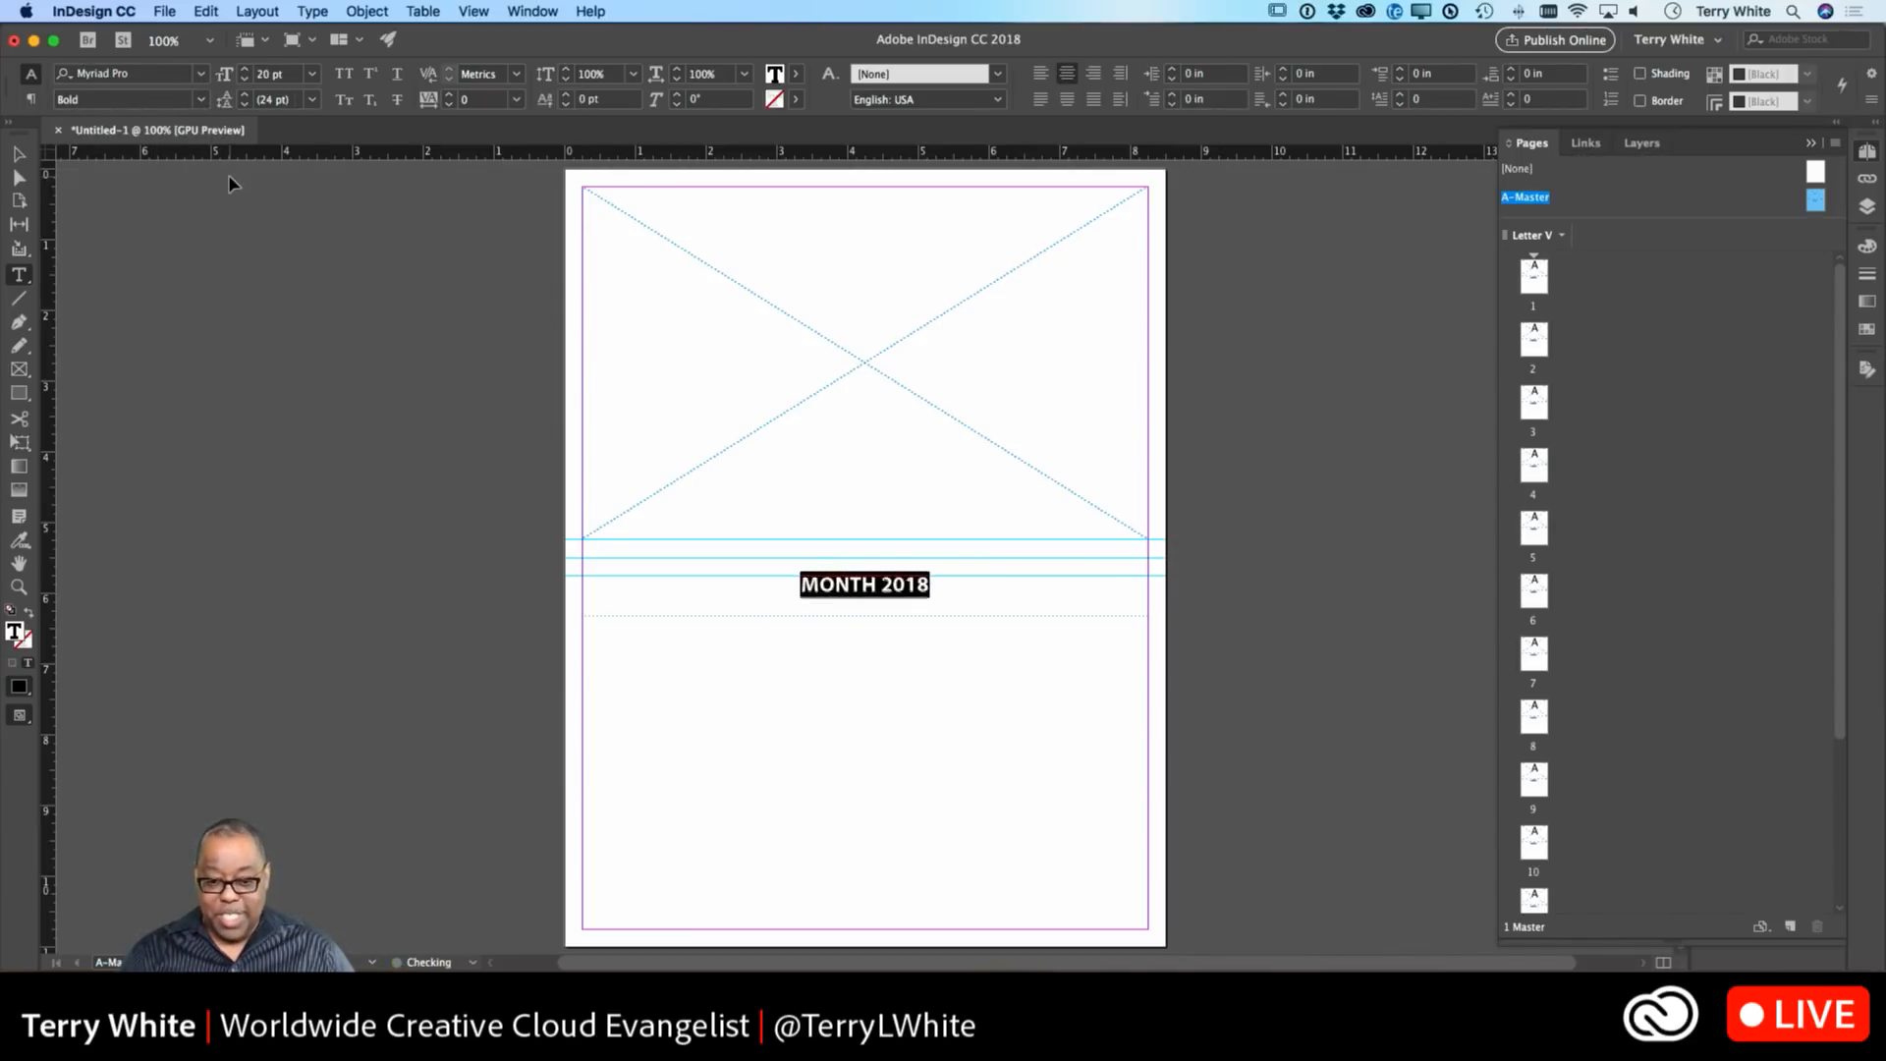
{"action": "key", "text": "super+shift+period"}
{"action": "key", "text": "super+shift+period"}
{"action": "key", "text": "super+shift+period"}
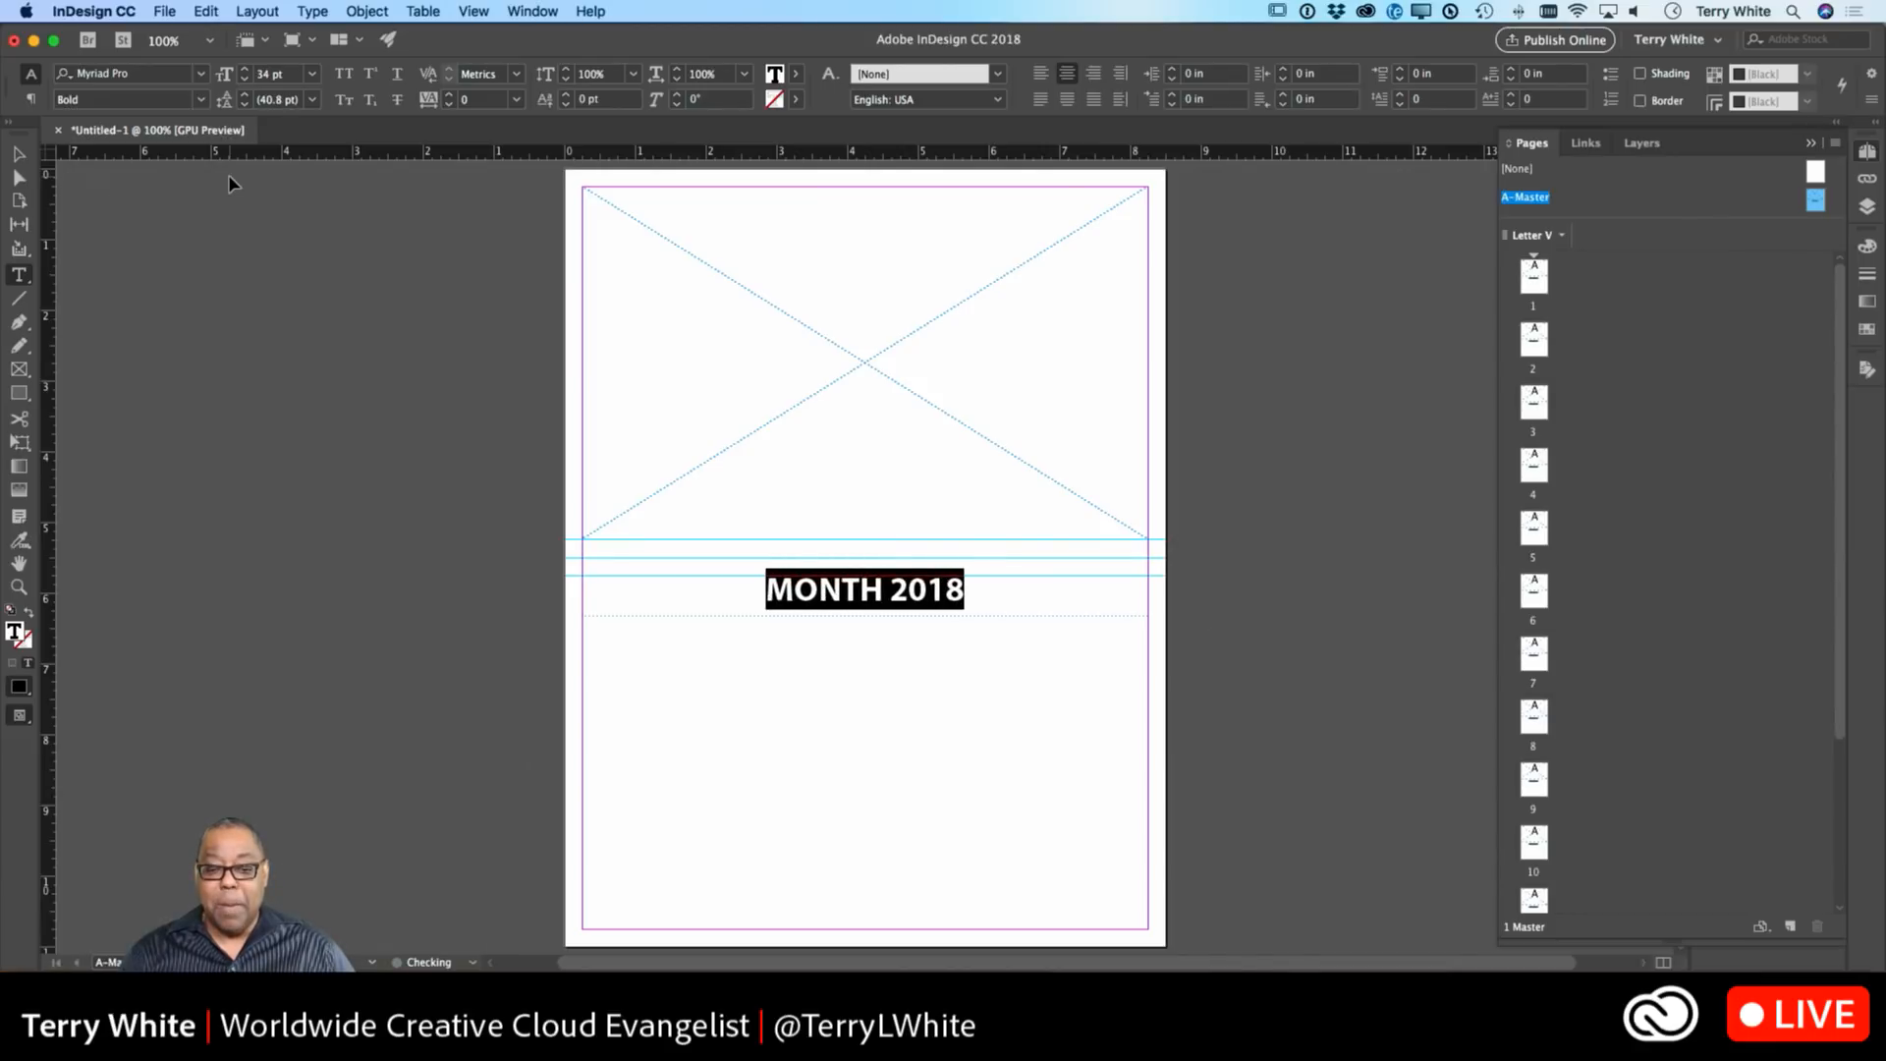
{"action": "key", "text": "super+shift+period"}
{"action": "key", "text": "super+shift+comma"}
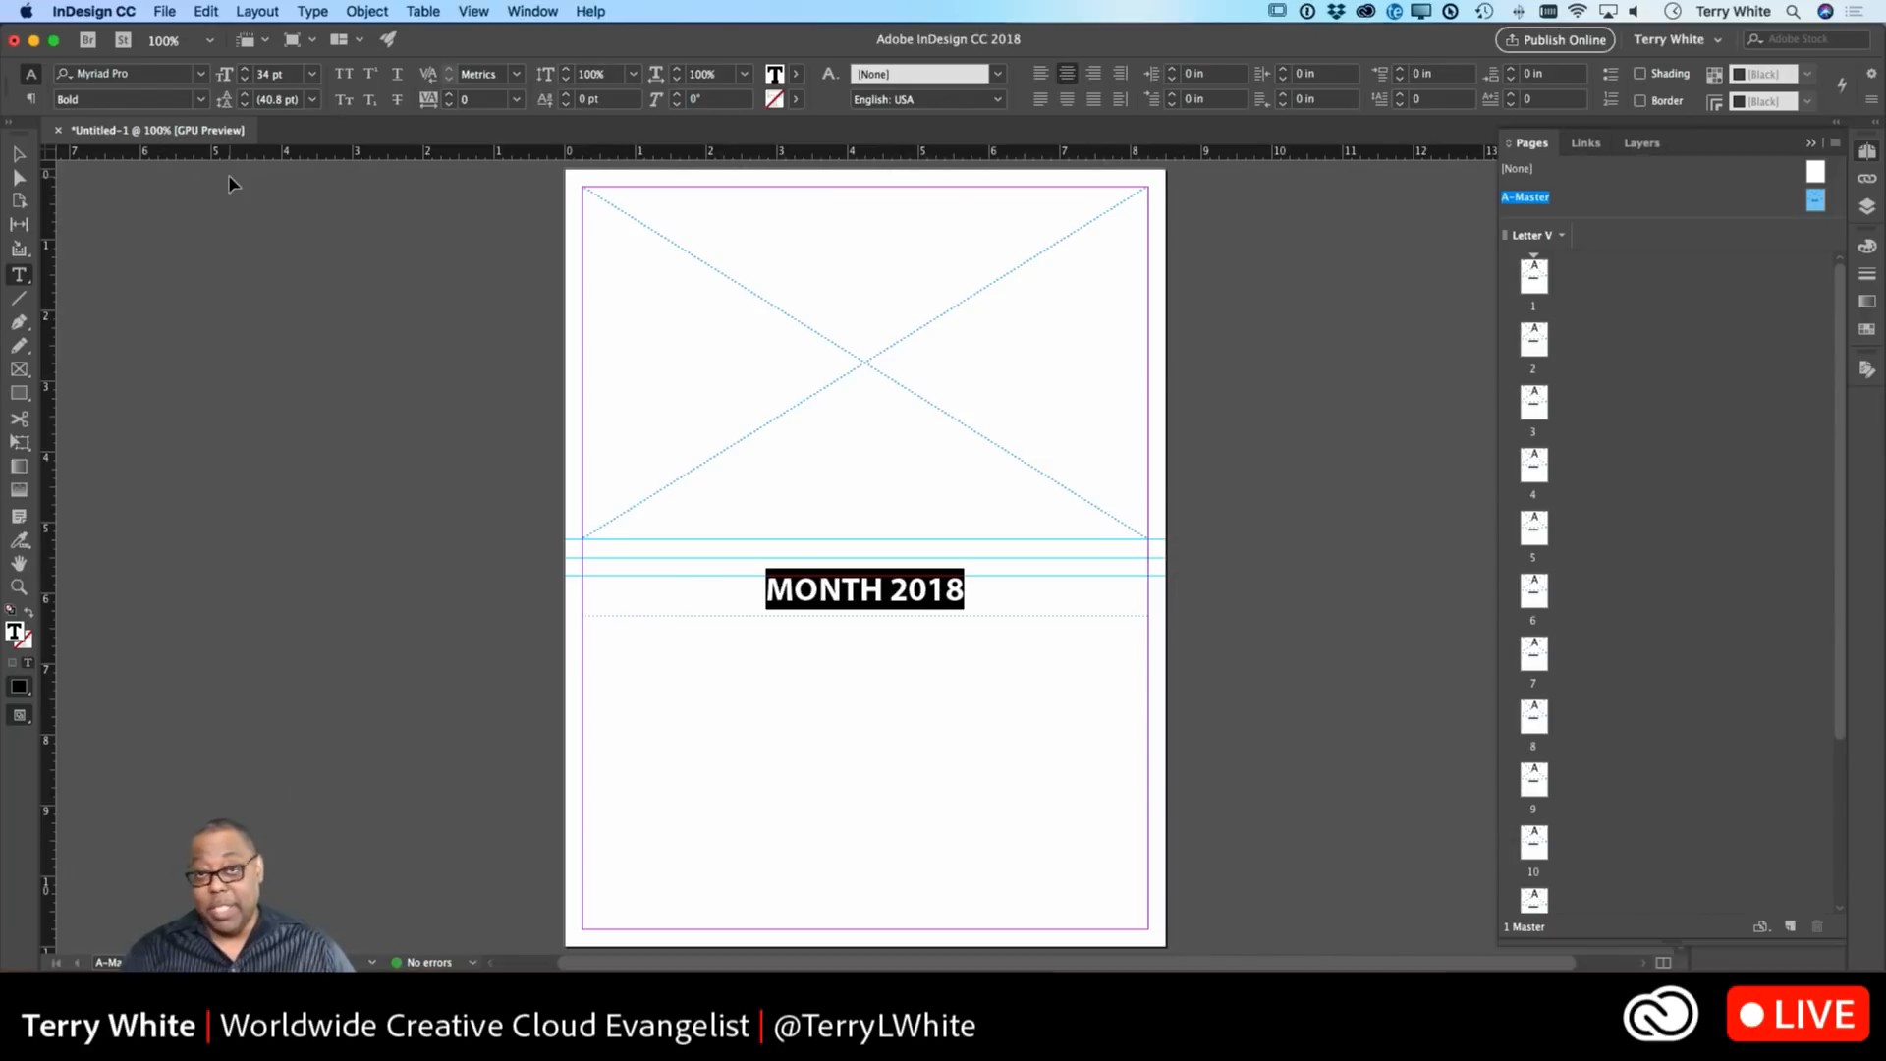
{"action": "key", "text": "super+shift+comma"}
{"action": "key", "text": "super+shift+comma"}
{"action": "key", "text": "super+shift+comma"}
{"action": "key", "text": "super+shift+comma"}
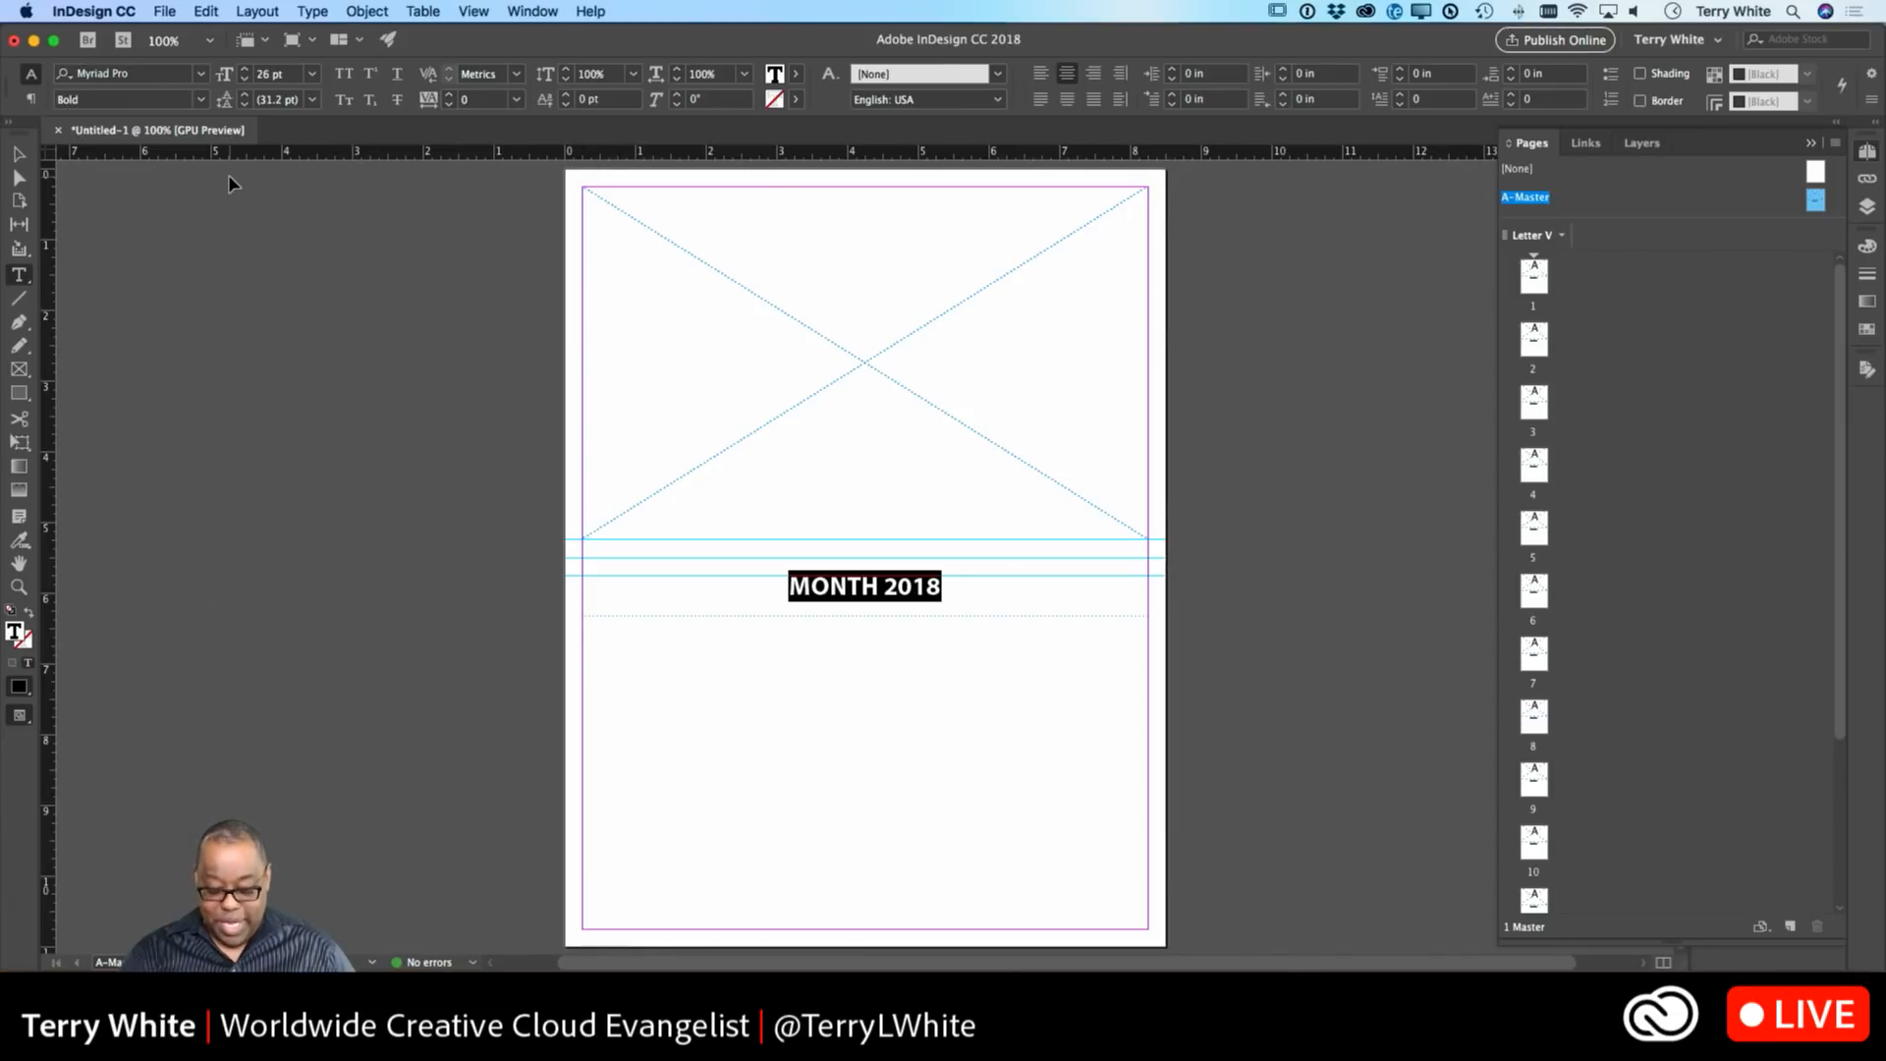
{"action": "key", "text": "super+shift+period"}
{"action": "key", "text": "super+shift+period"}
{"action": "key", "text": "super+shift+period"}
{"action": "key", "text": "super+shift+period"}
{"action": "key", "text": "super+shift+period"}
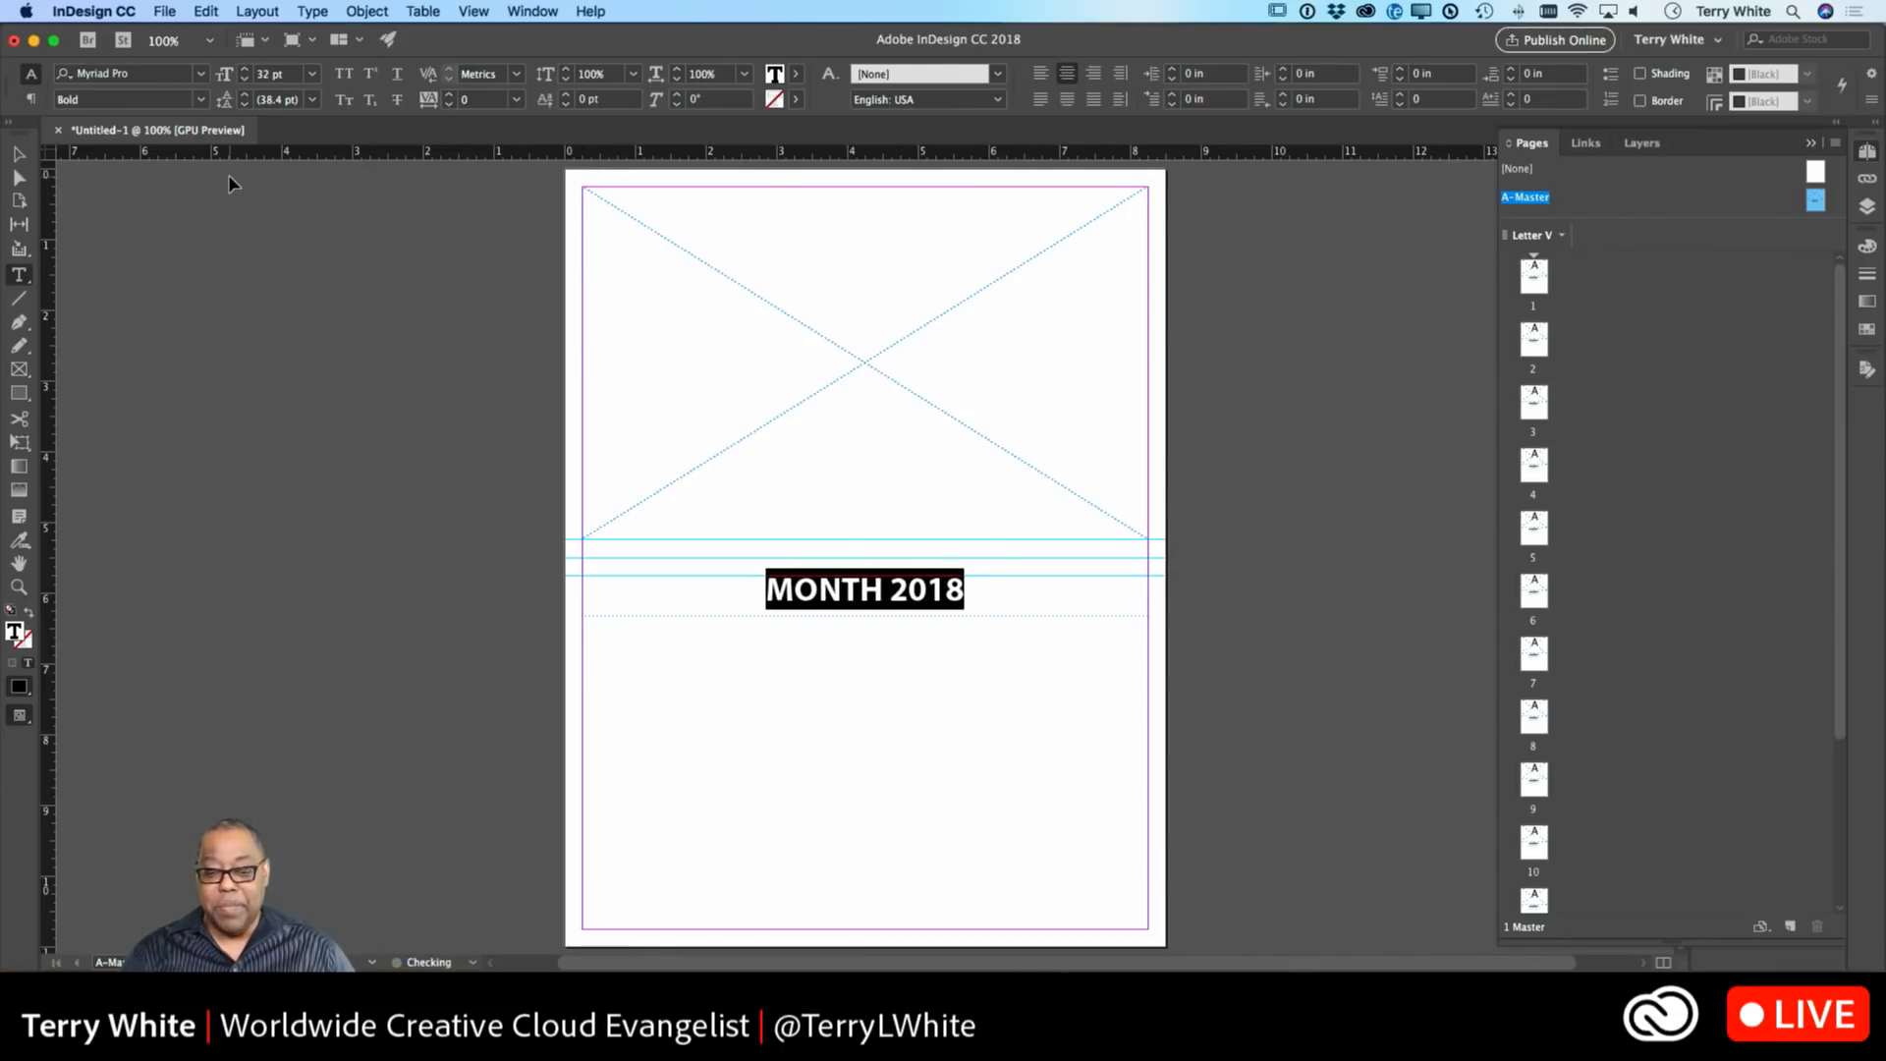
{"action": "key", "text": "super+shift+comma"}
{"action": "key", "text": "super+shift+comma"}
{"action": "key", "text": "super+shift+comma"}
{"action": "key", "text": "super+shift+comma"}
{"action": "key", "text": "super+shift+comma"}
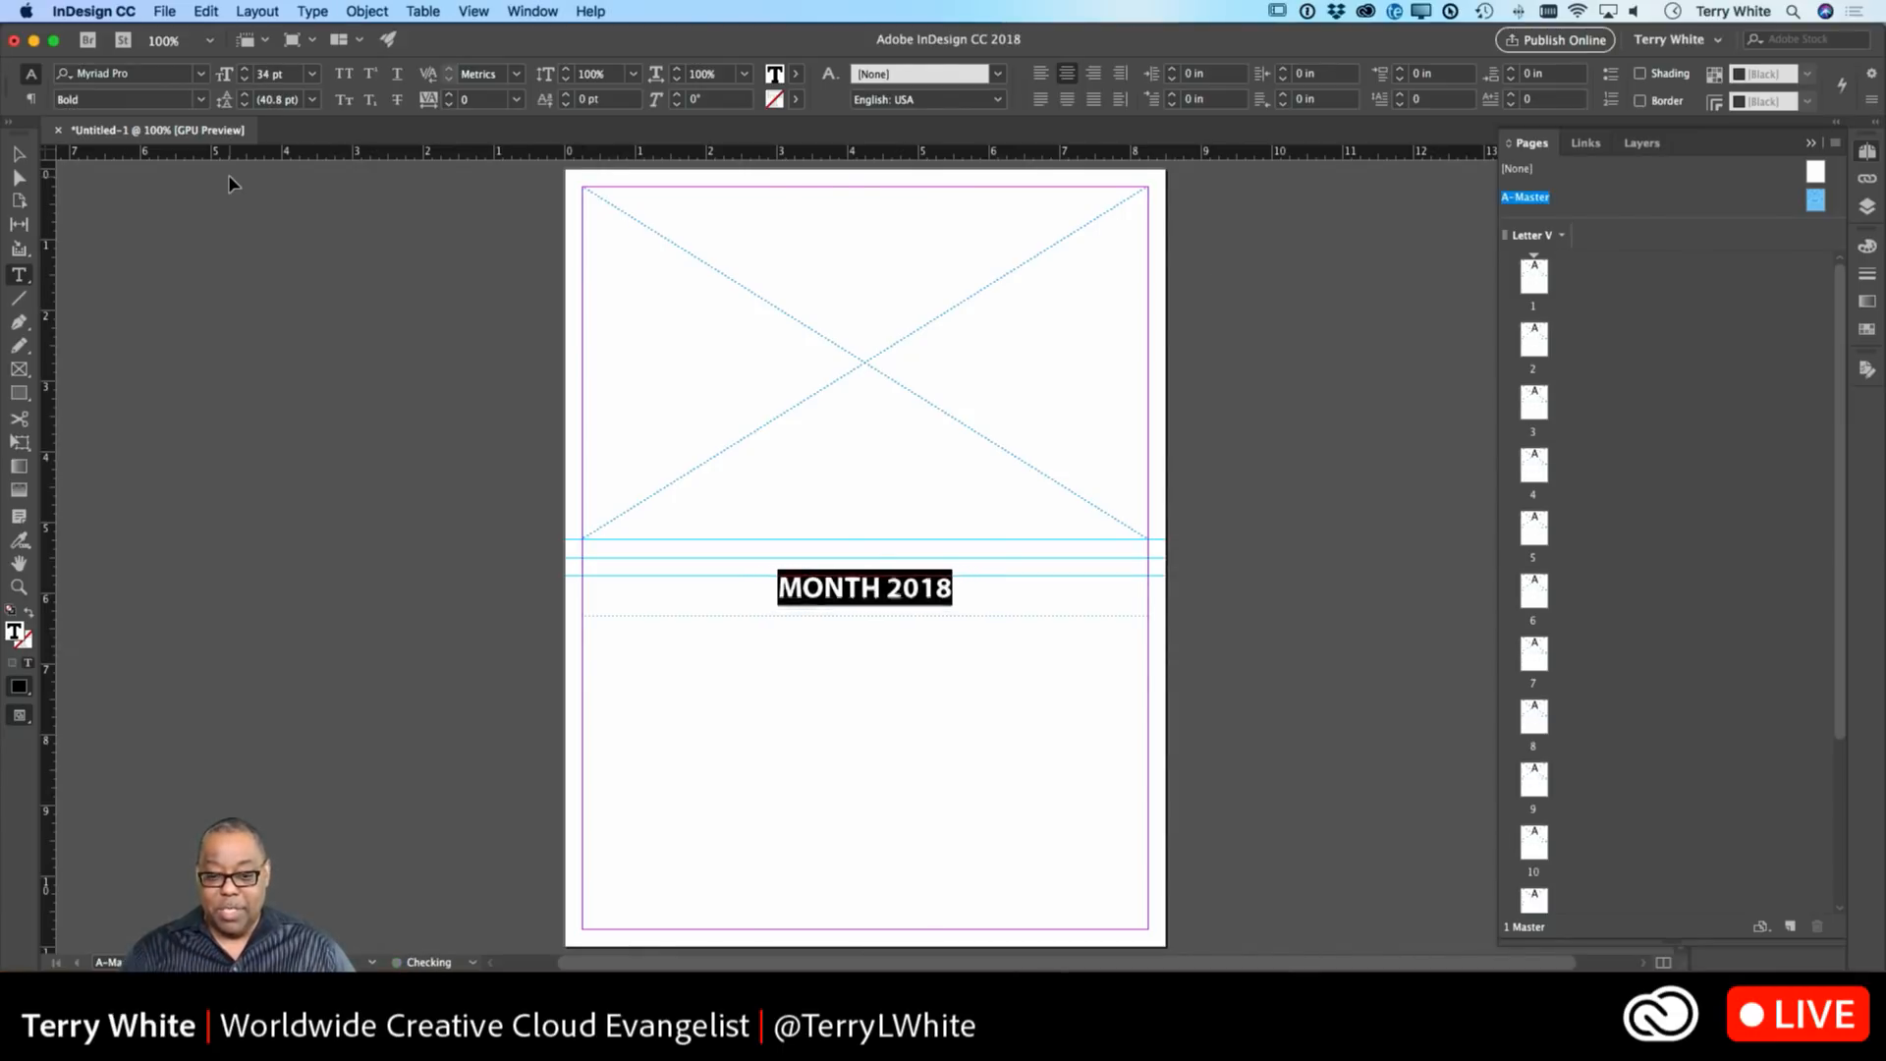
{"action": "key", "text": "super+shift+comma"}
{"action": "key", "text": "super+shift+comma"}
{"action": "key", "text": "super+shift+comma"}
{"action": "key", "text": "super+shift+period"}
{"action": "key", "text": "super+shift+period"}
{"action": "key", "text": "super+shift+period"}
{"action": "key", "text": "super+shift+period"}
{"action": "key", "text": "super+shift+period"}
{"action": "key", "text": "super+shift+period"}
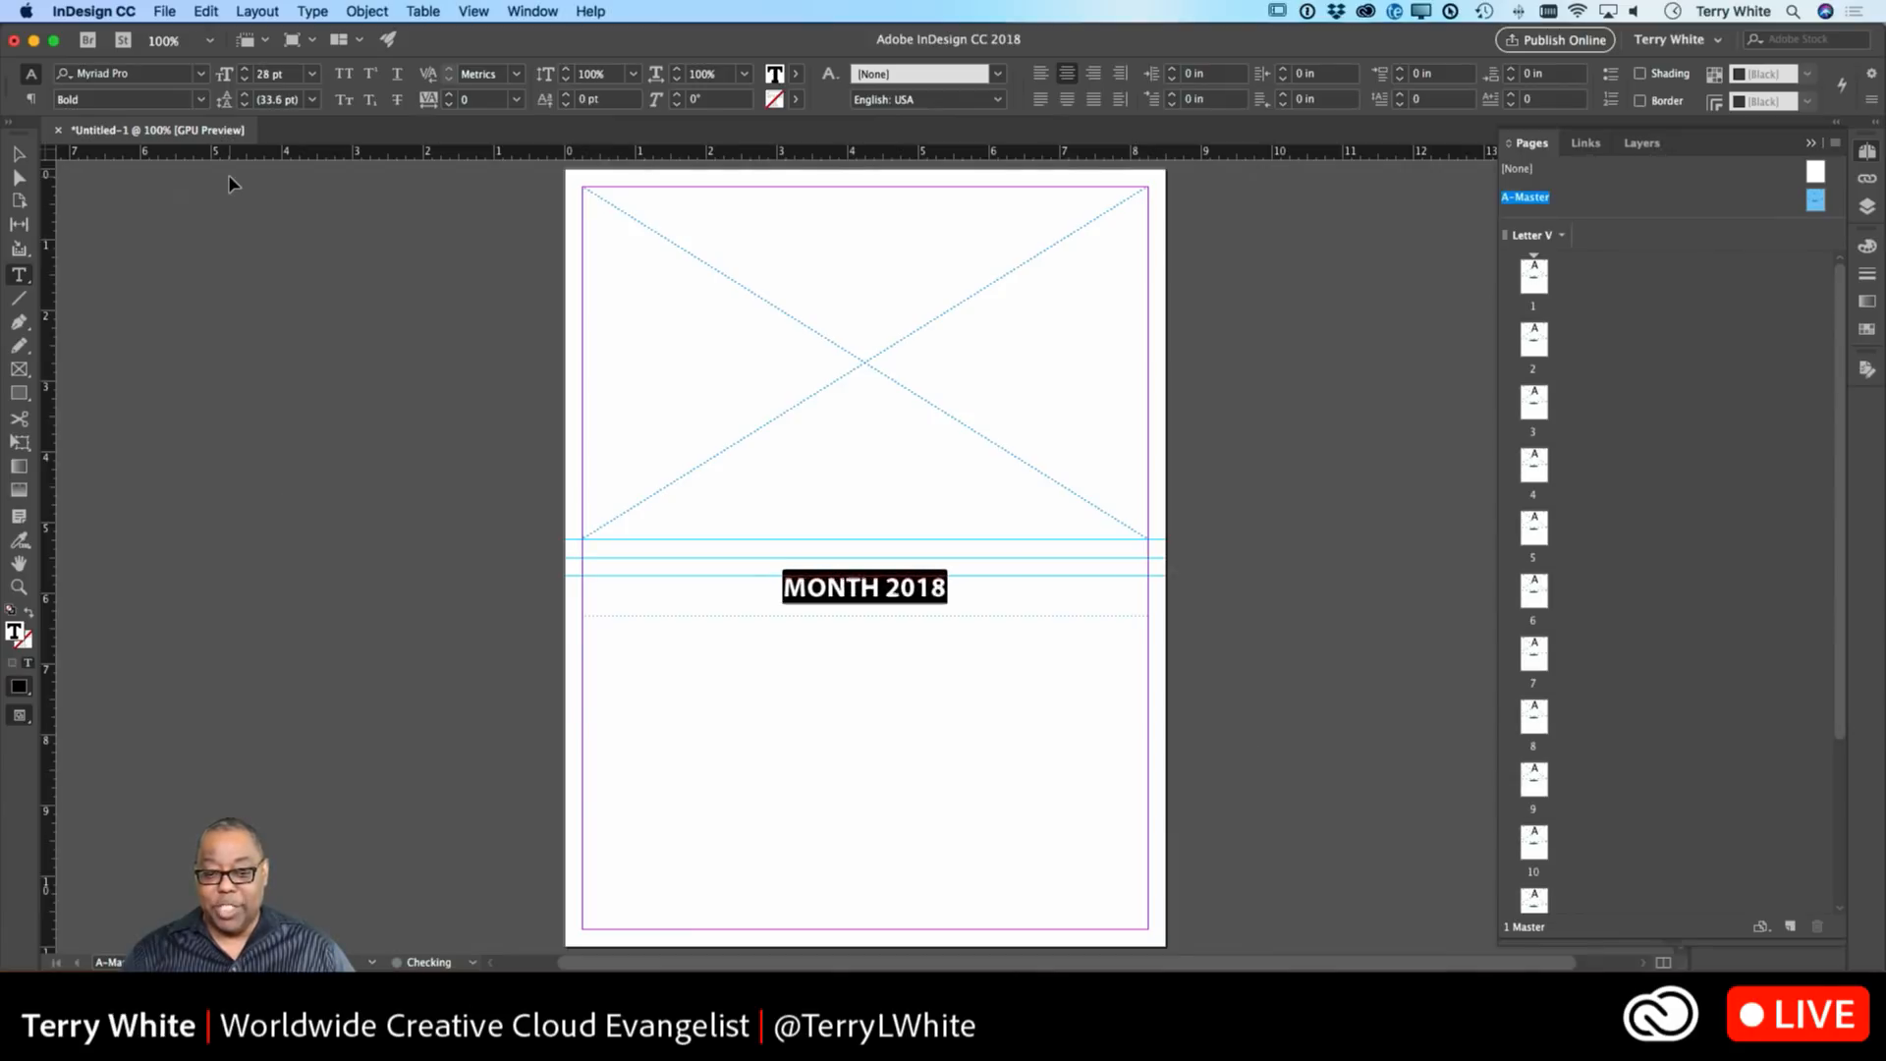
{"action": "key", "text": "super+shift+period"}
{"action": "key", "text": "super+shift+period"}
{"action": "key", "text": "super+shift+period"}
{"action": "key", "text": "super+shift+period"}
{"action": "key", "text": "super+shift+period"}
{"action": "key", "text": "super+shift+period"}
{"action": "key", "text": "super+shift+period"}
{"action": "key", "text": "super+shift+period"}
{"action": "key", "text": "super+shift+period"}
{"action": "key", "text": "super+shift+period"}
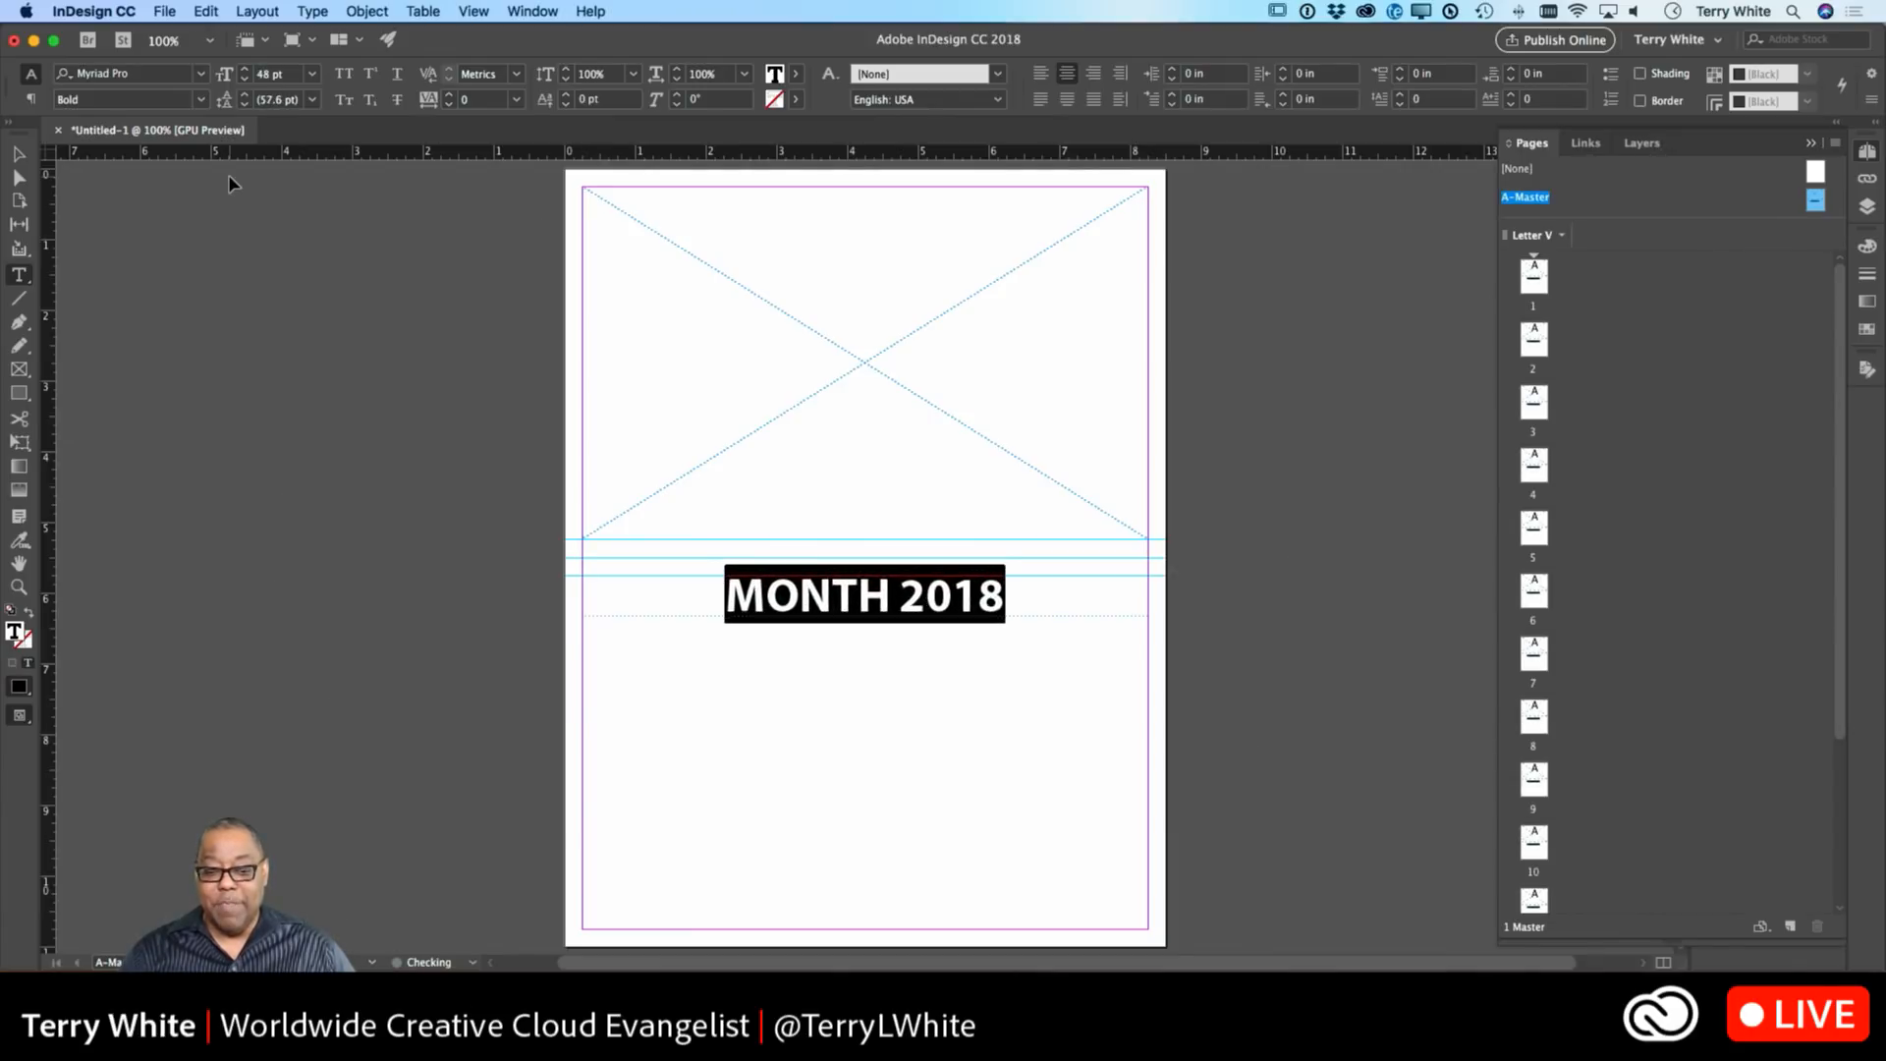
{"action": "key", "text": "super+shift+comma"}
{"action": "key", "text": "super+shift+comma"}
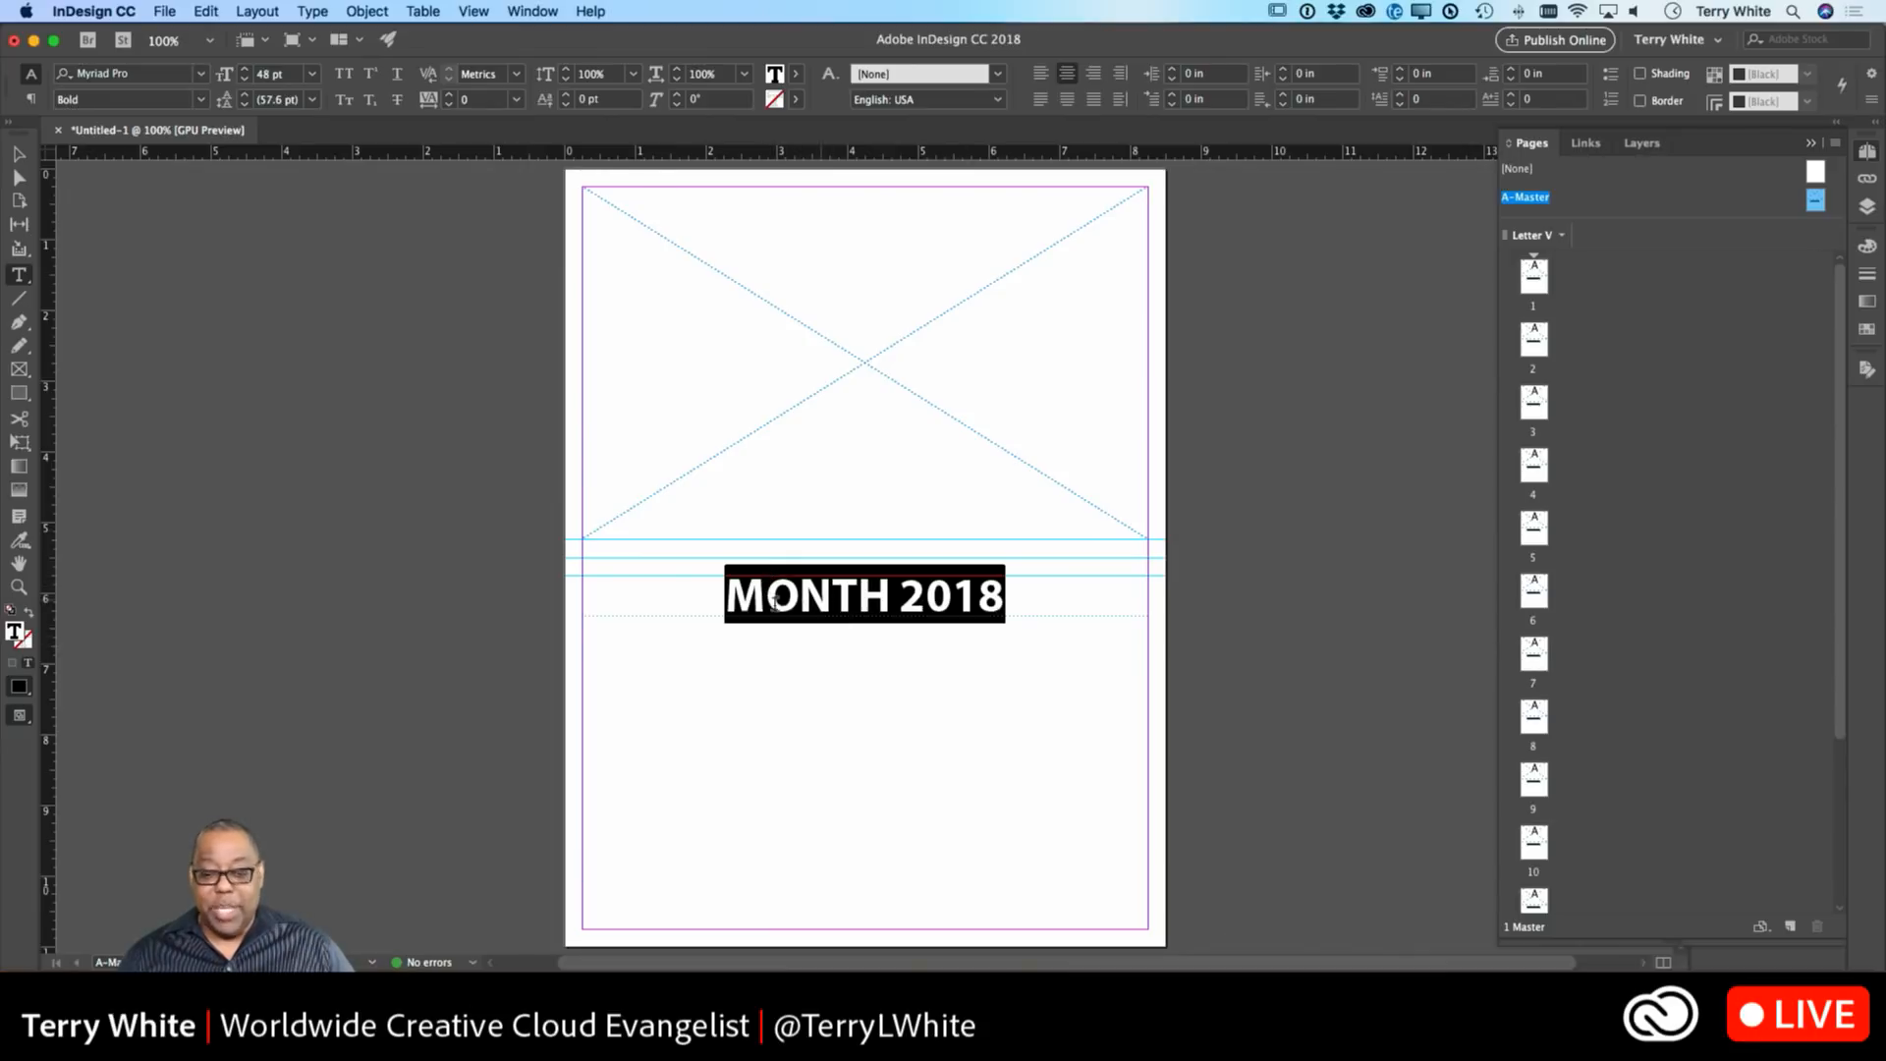
{"action": "left_click", "coordinate": [802, 606]}
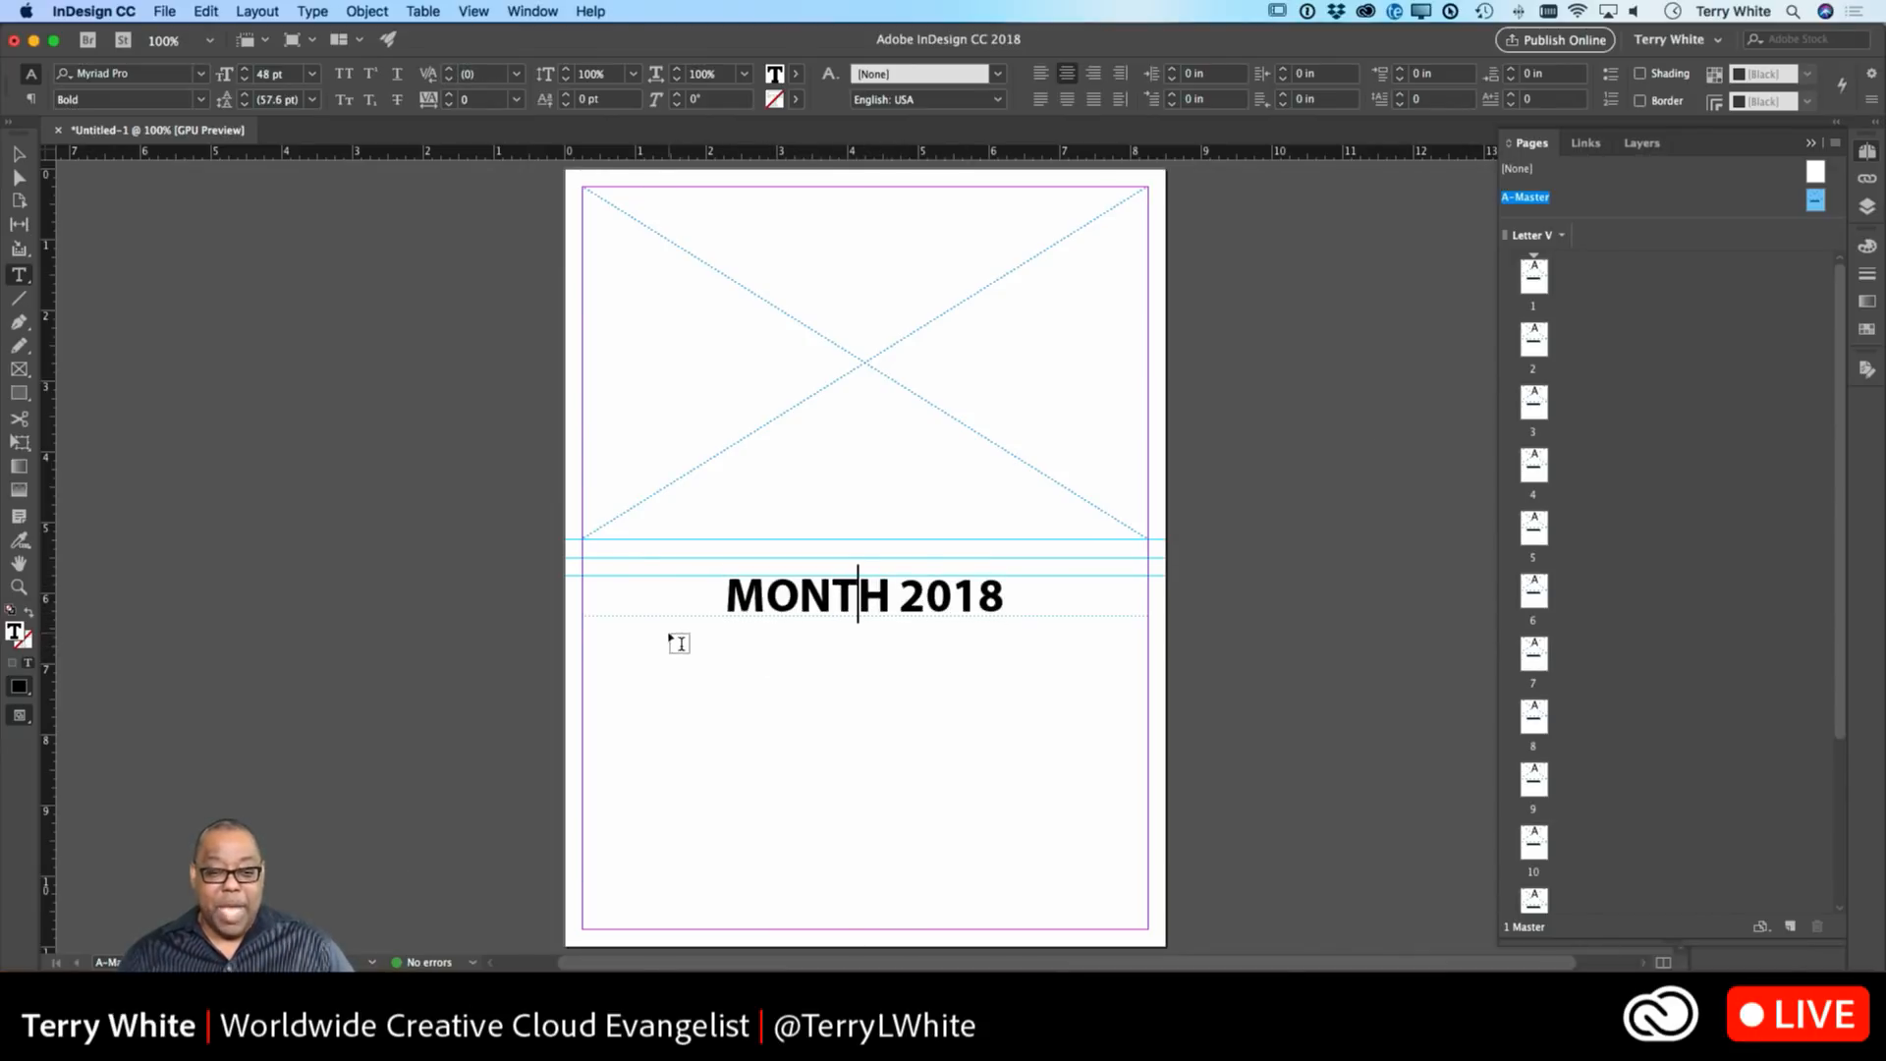
From the selected text frame, define a 7 × 7 table with no header or footer rows.
{"action": "left_click", "coordinate": [22, 157]}
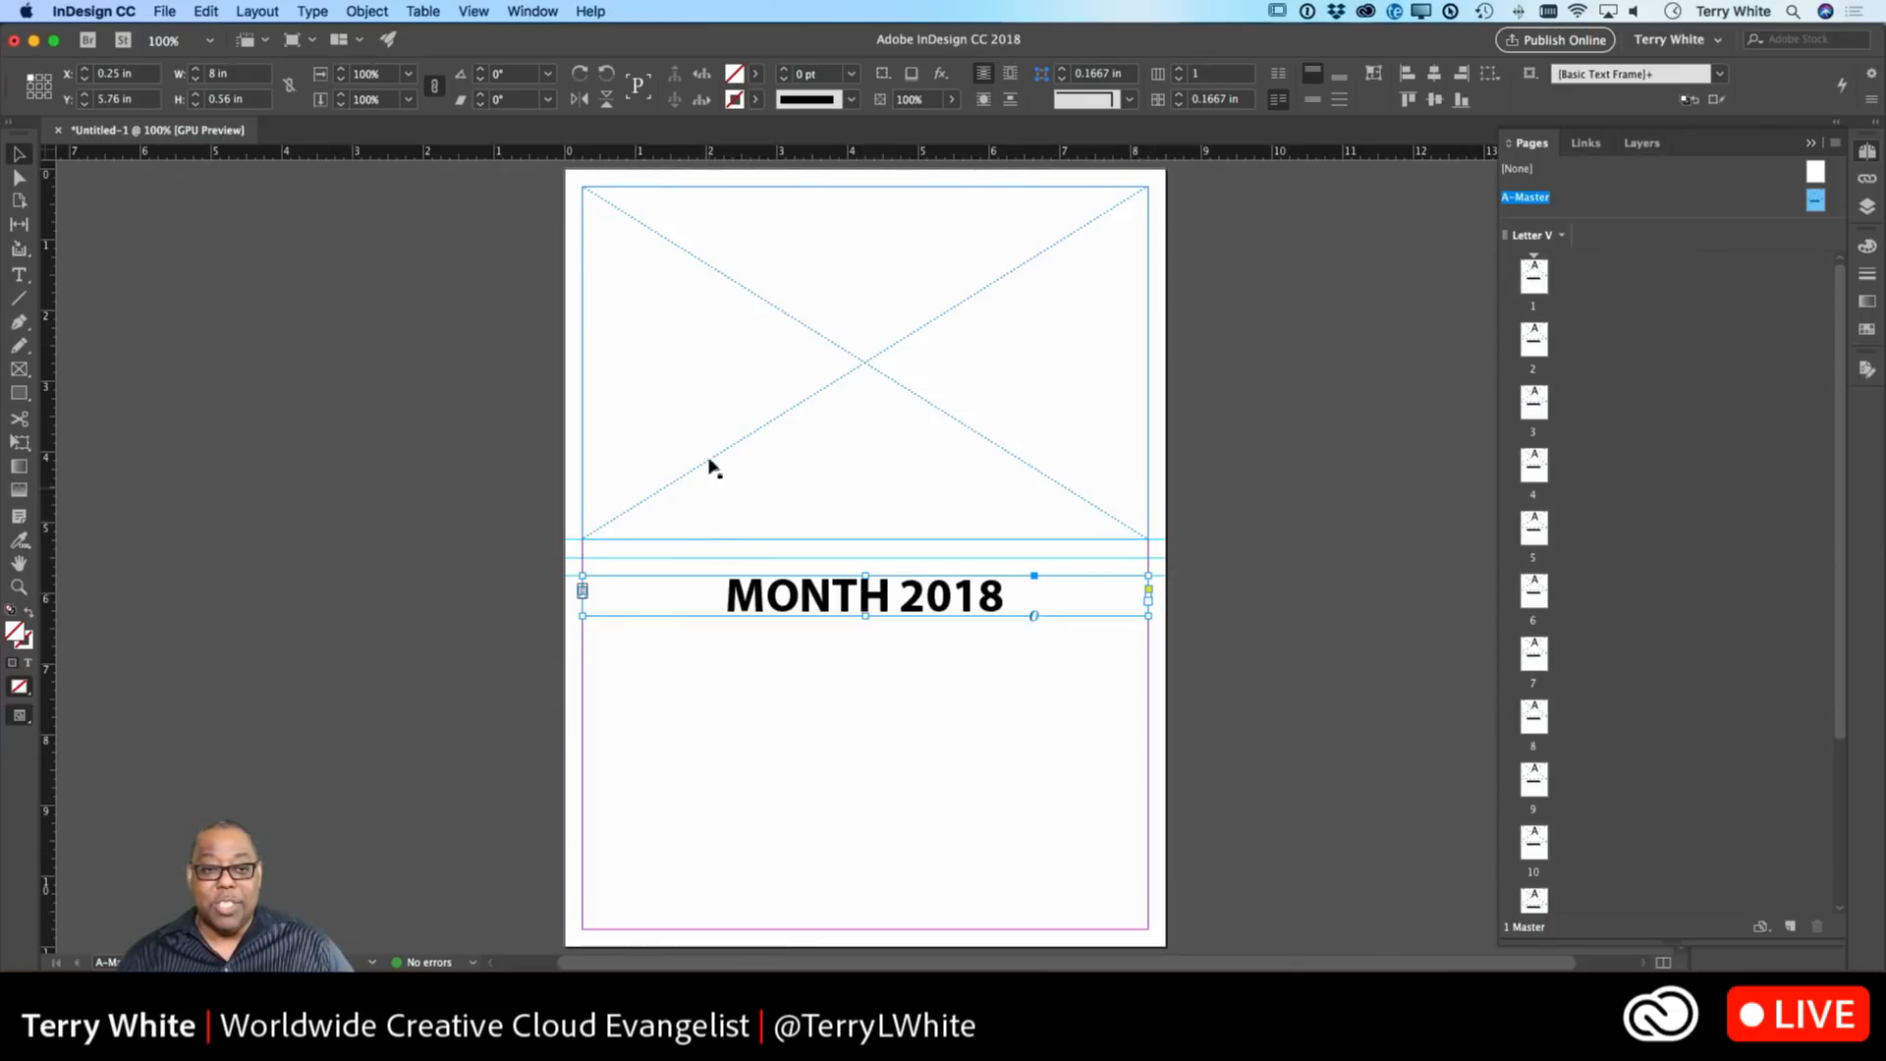
{"action": "left_click", "coordinate": [433, 14]}
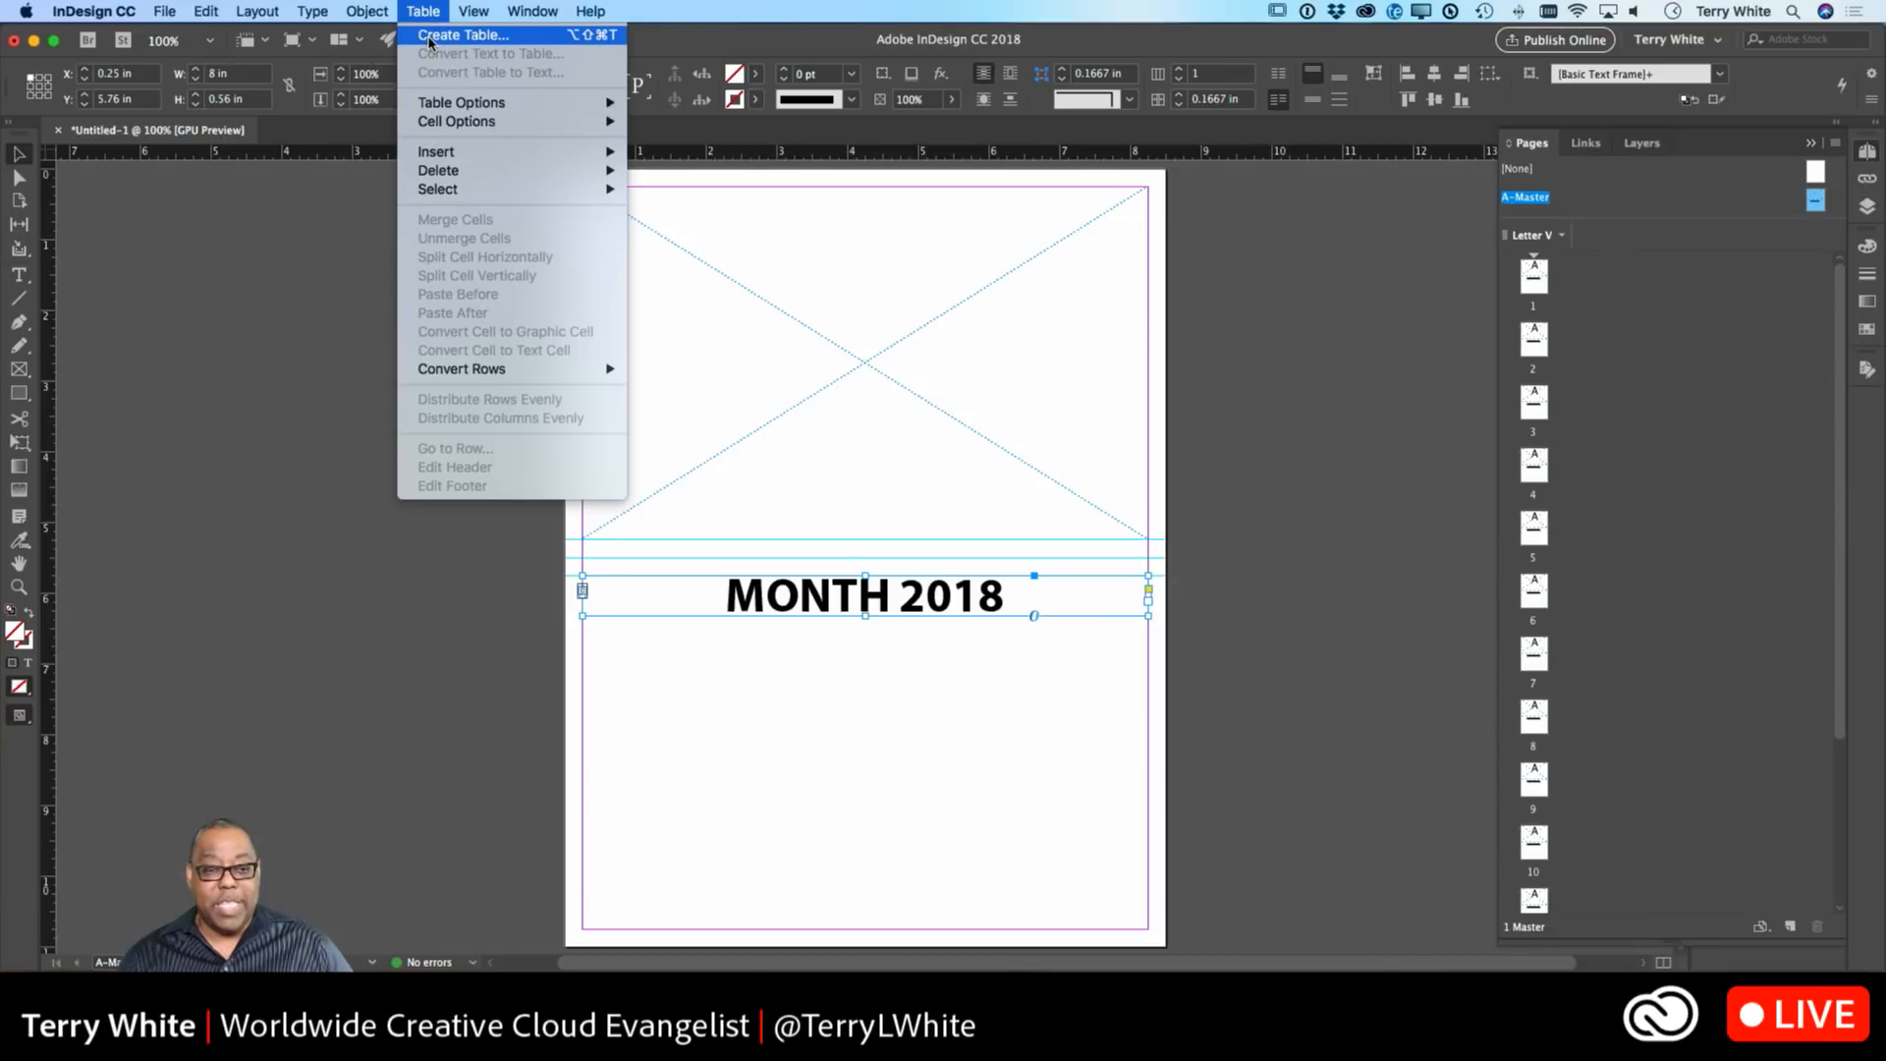
{"action": "left_click", "coordinate": [429, 36]}
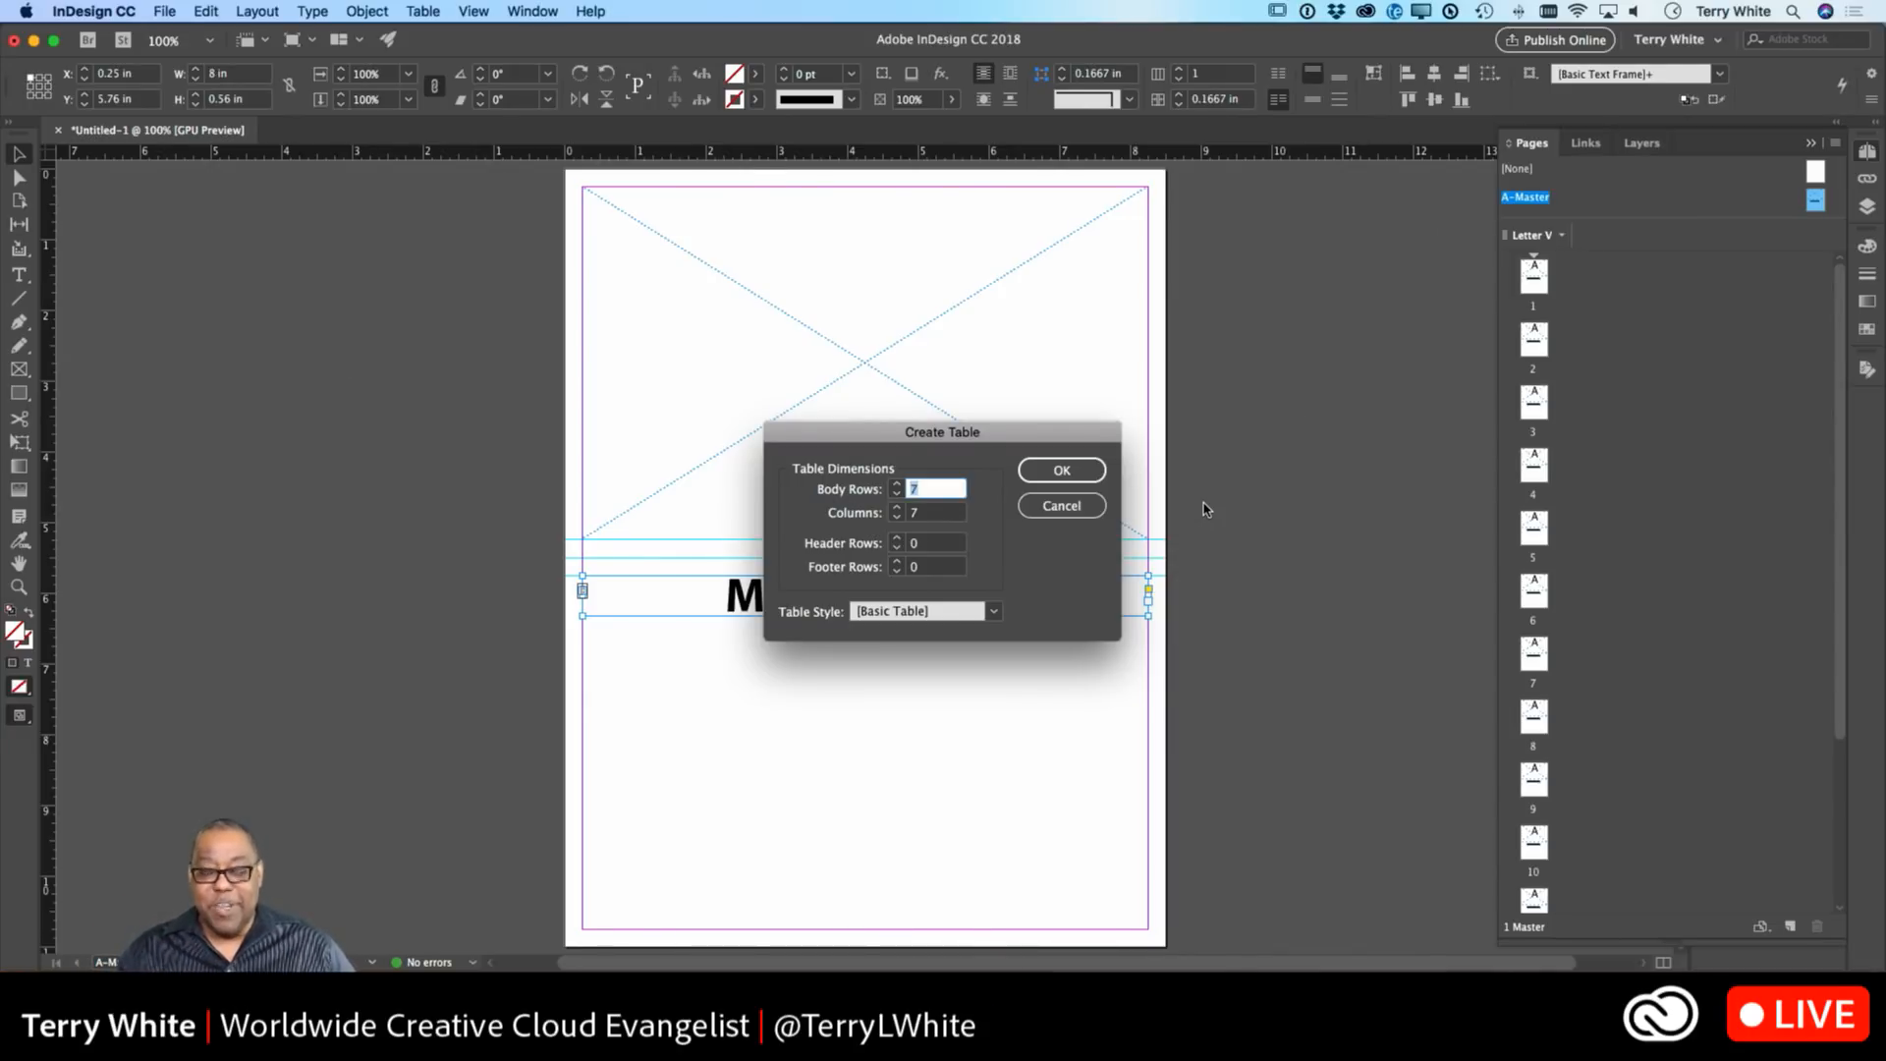
{"action": "left_click", "coordinate": [1062, 474]}
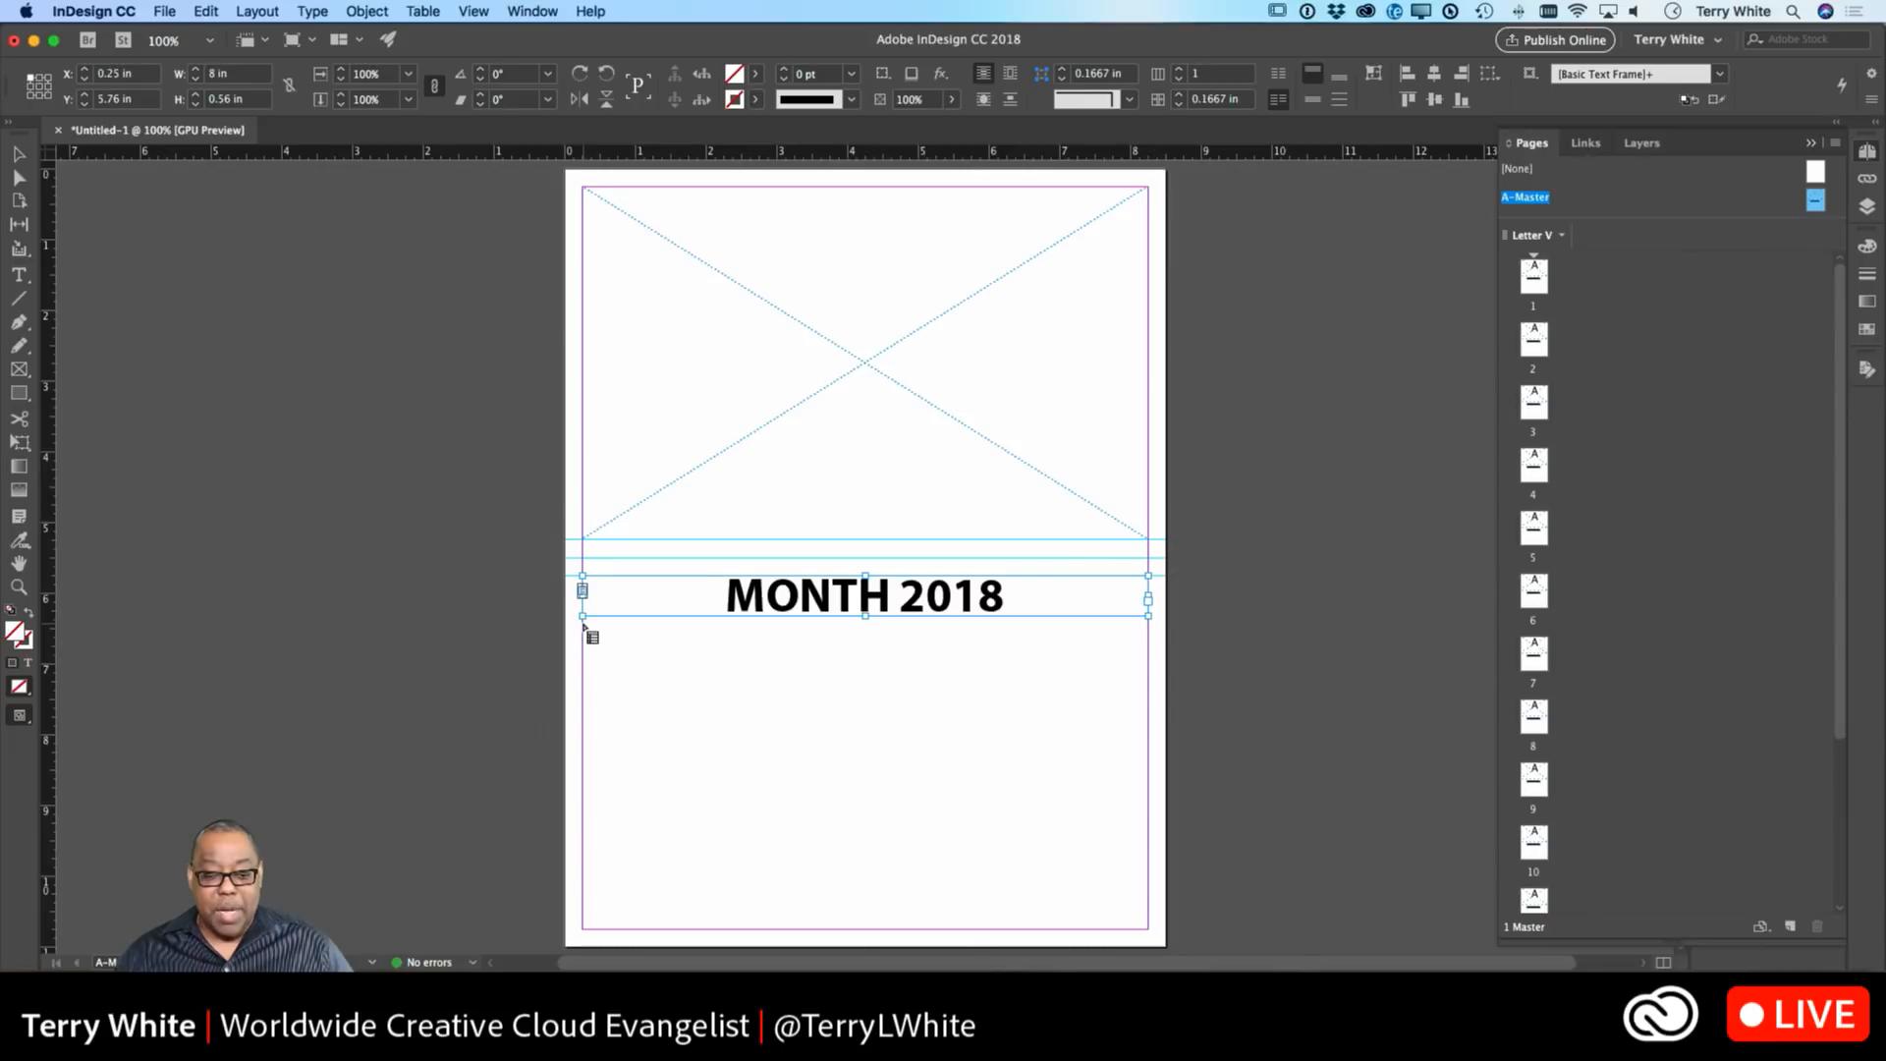
Draw the 7 × 7 table from below the heading to the bottom margin and type 'Sunday'.
{"action": "left_click_drag", "start_coordinate": [583, 625], "coordinate": [1145, 927]}
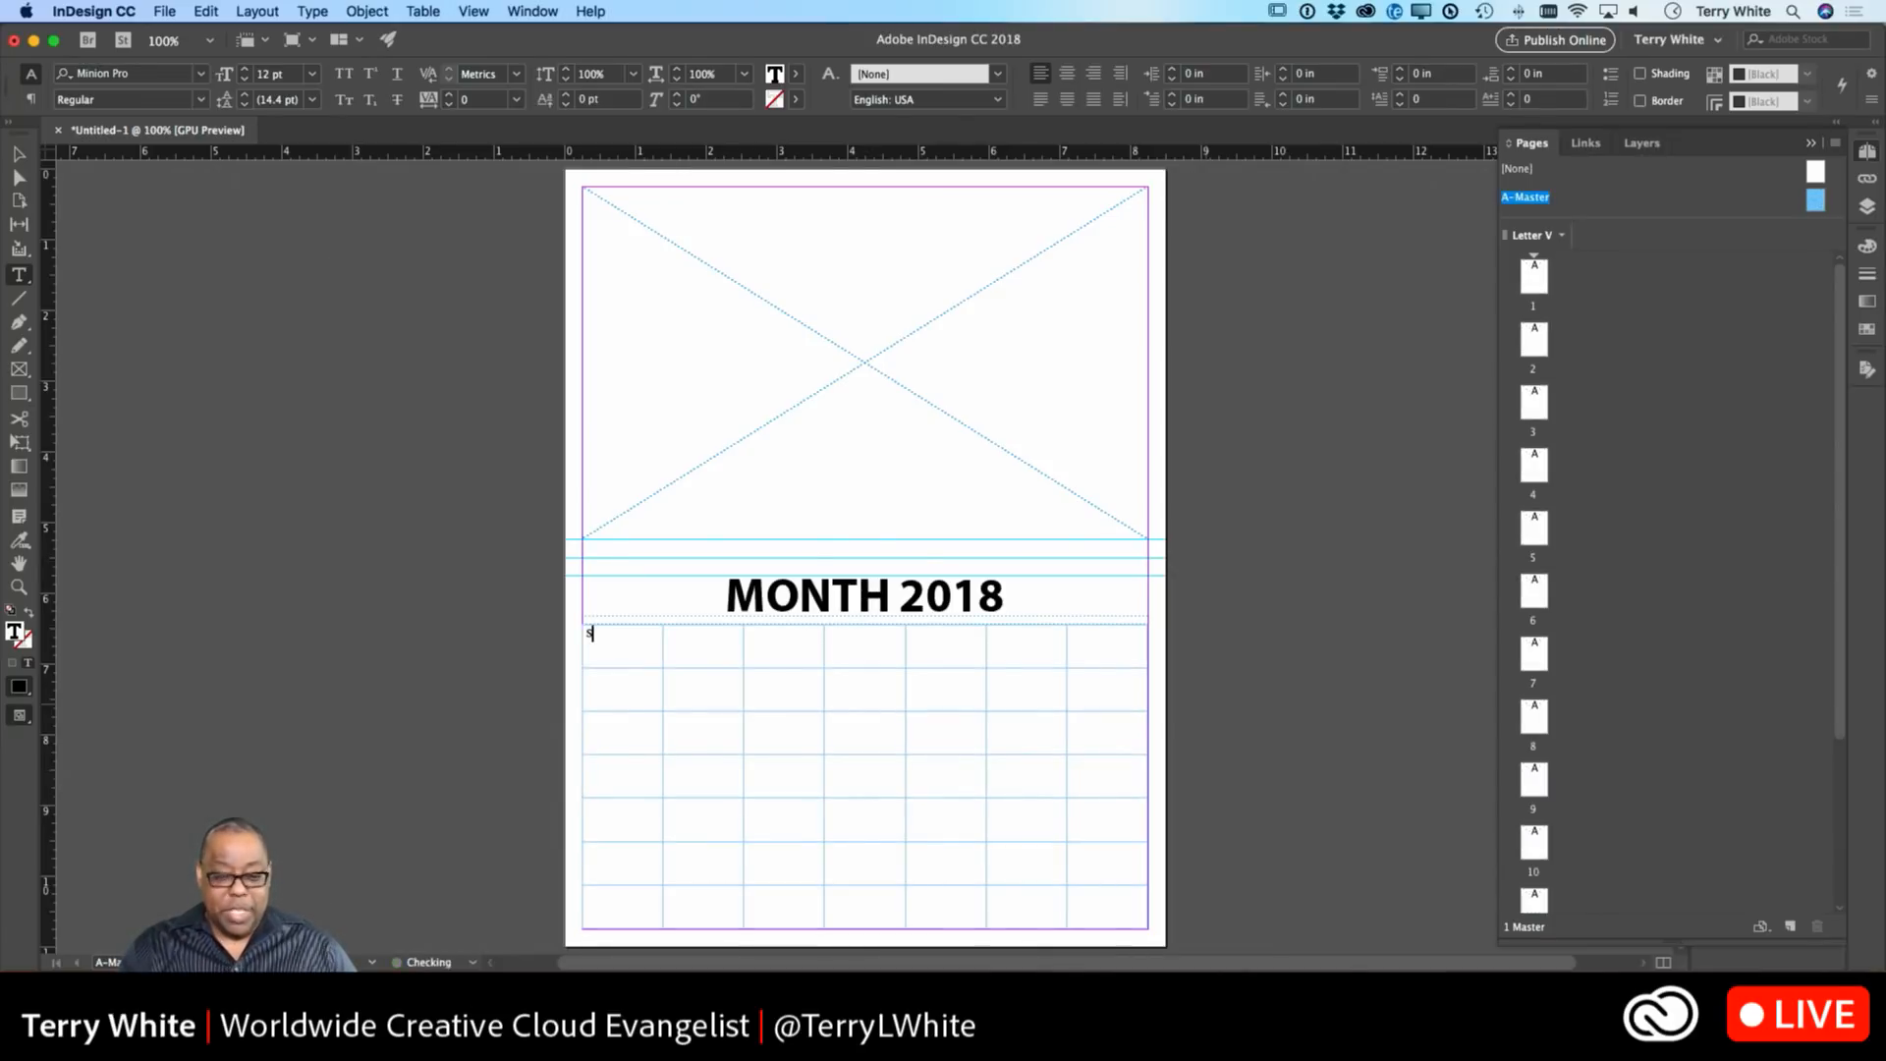
{"action": "type", "text": "Sunday"}
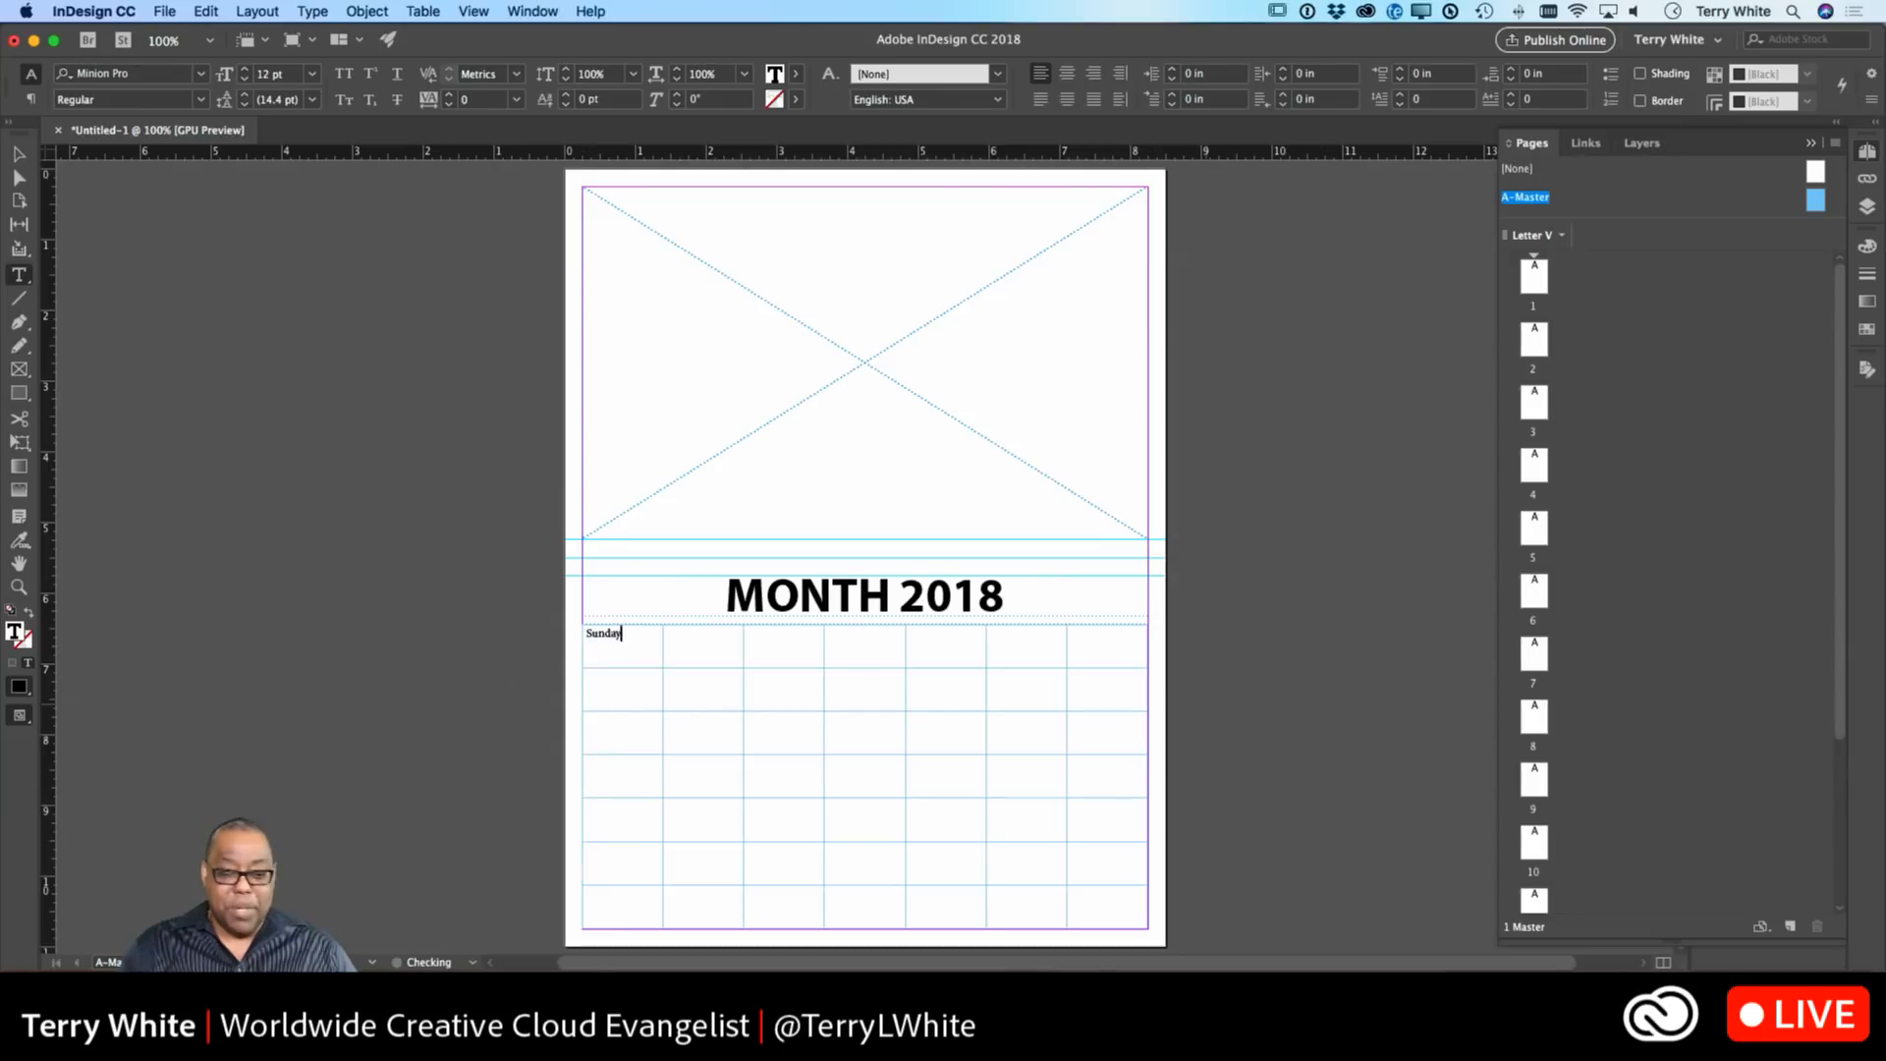
Fill the remaining top-row cells with Monday through Friday and start typing Saturday.
{"action": "key", "text": "Tab"}
{"action": "type", "text": "Mon"}
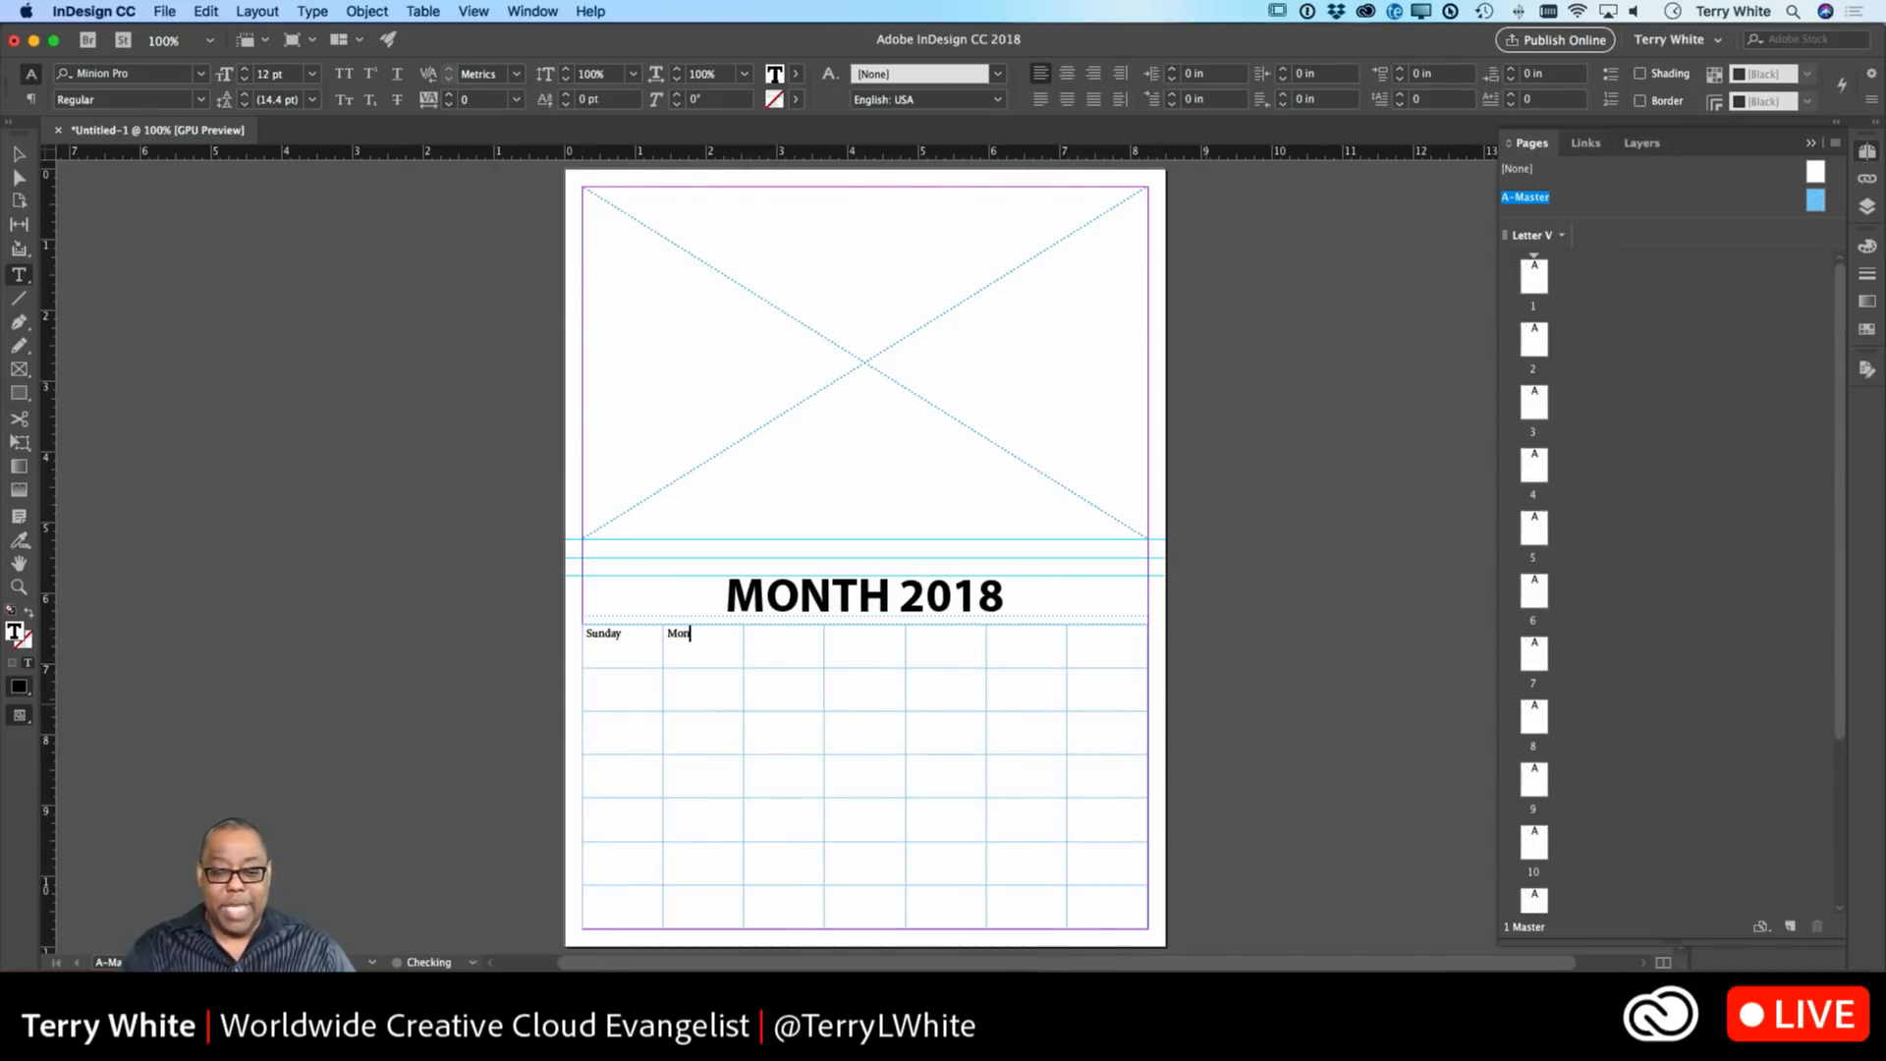
{"action": "type", "text": "day"}
{"action": "key", "text": "Tab"}
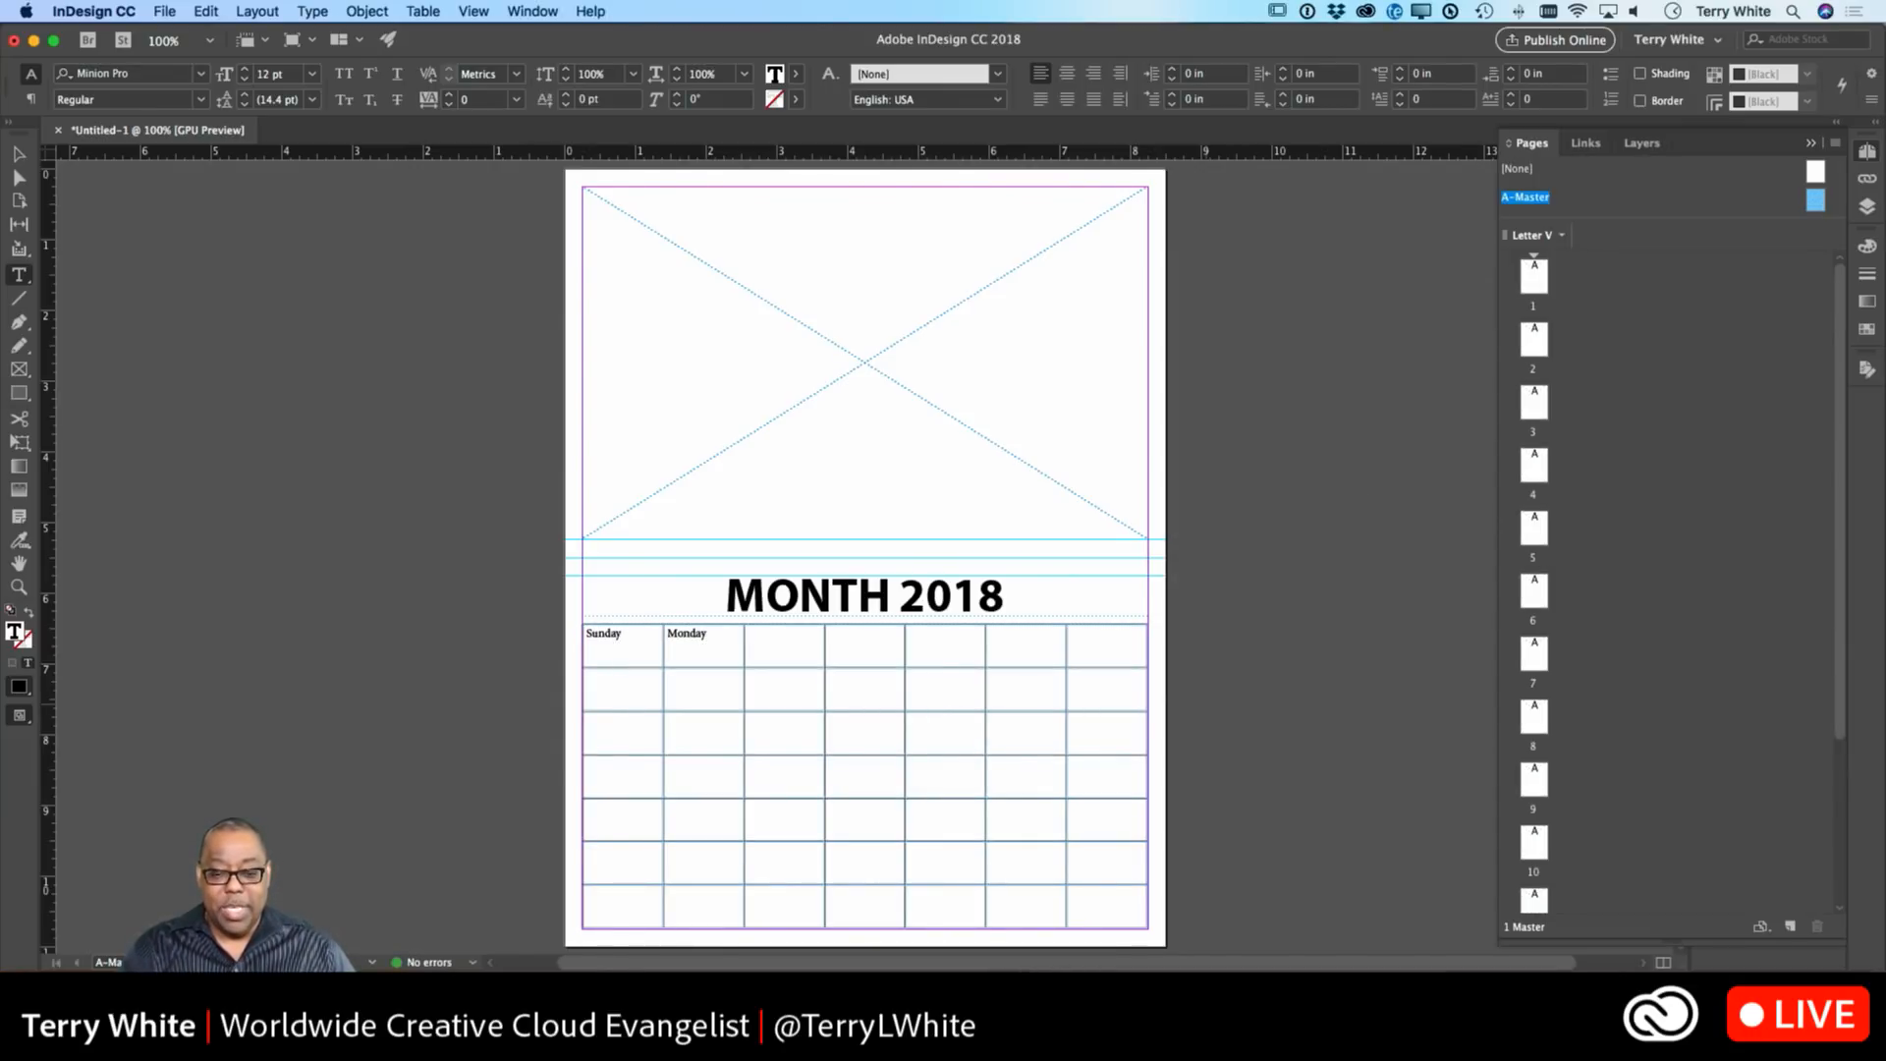
{"action": "type", "text": "Tuesday"}
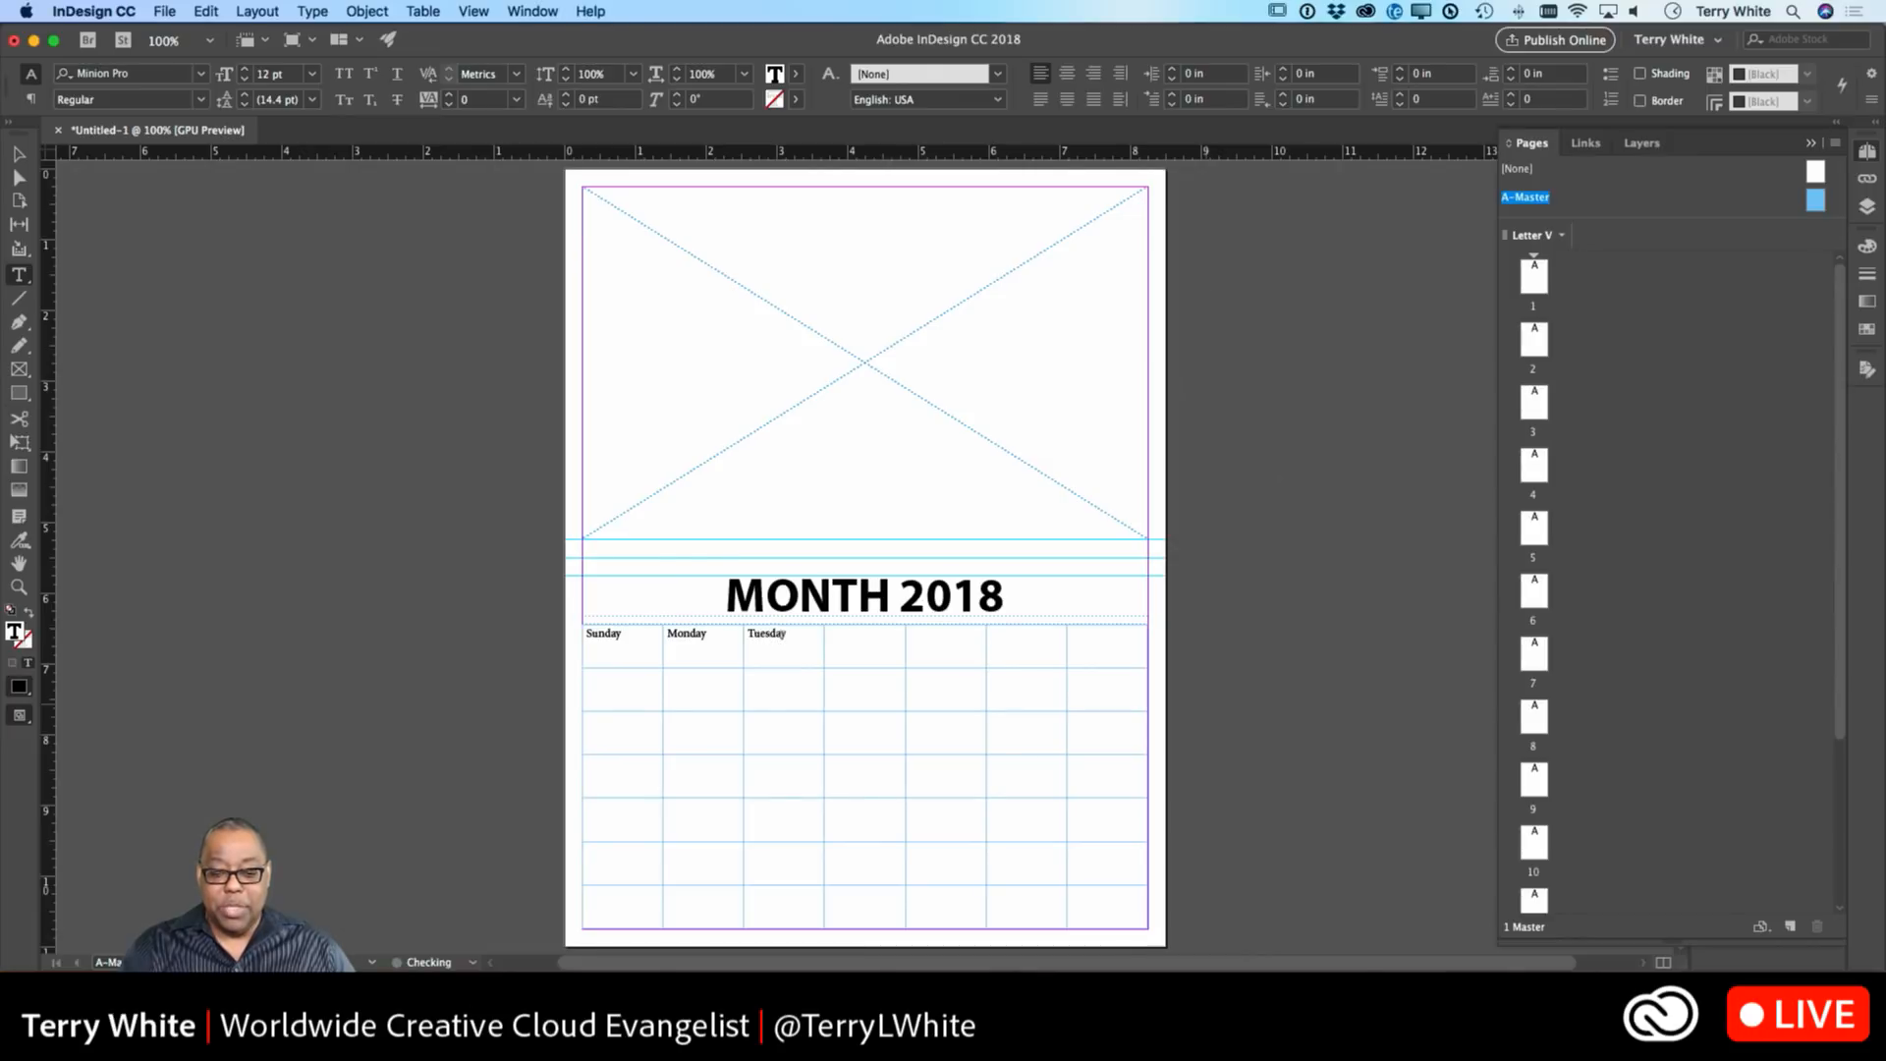
{"action": "key", "text": "Tab"}
{"action": "type", "text": "Wed"}
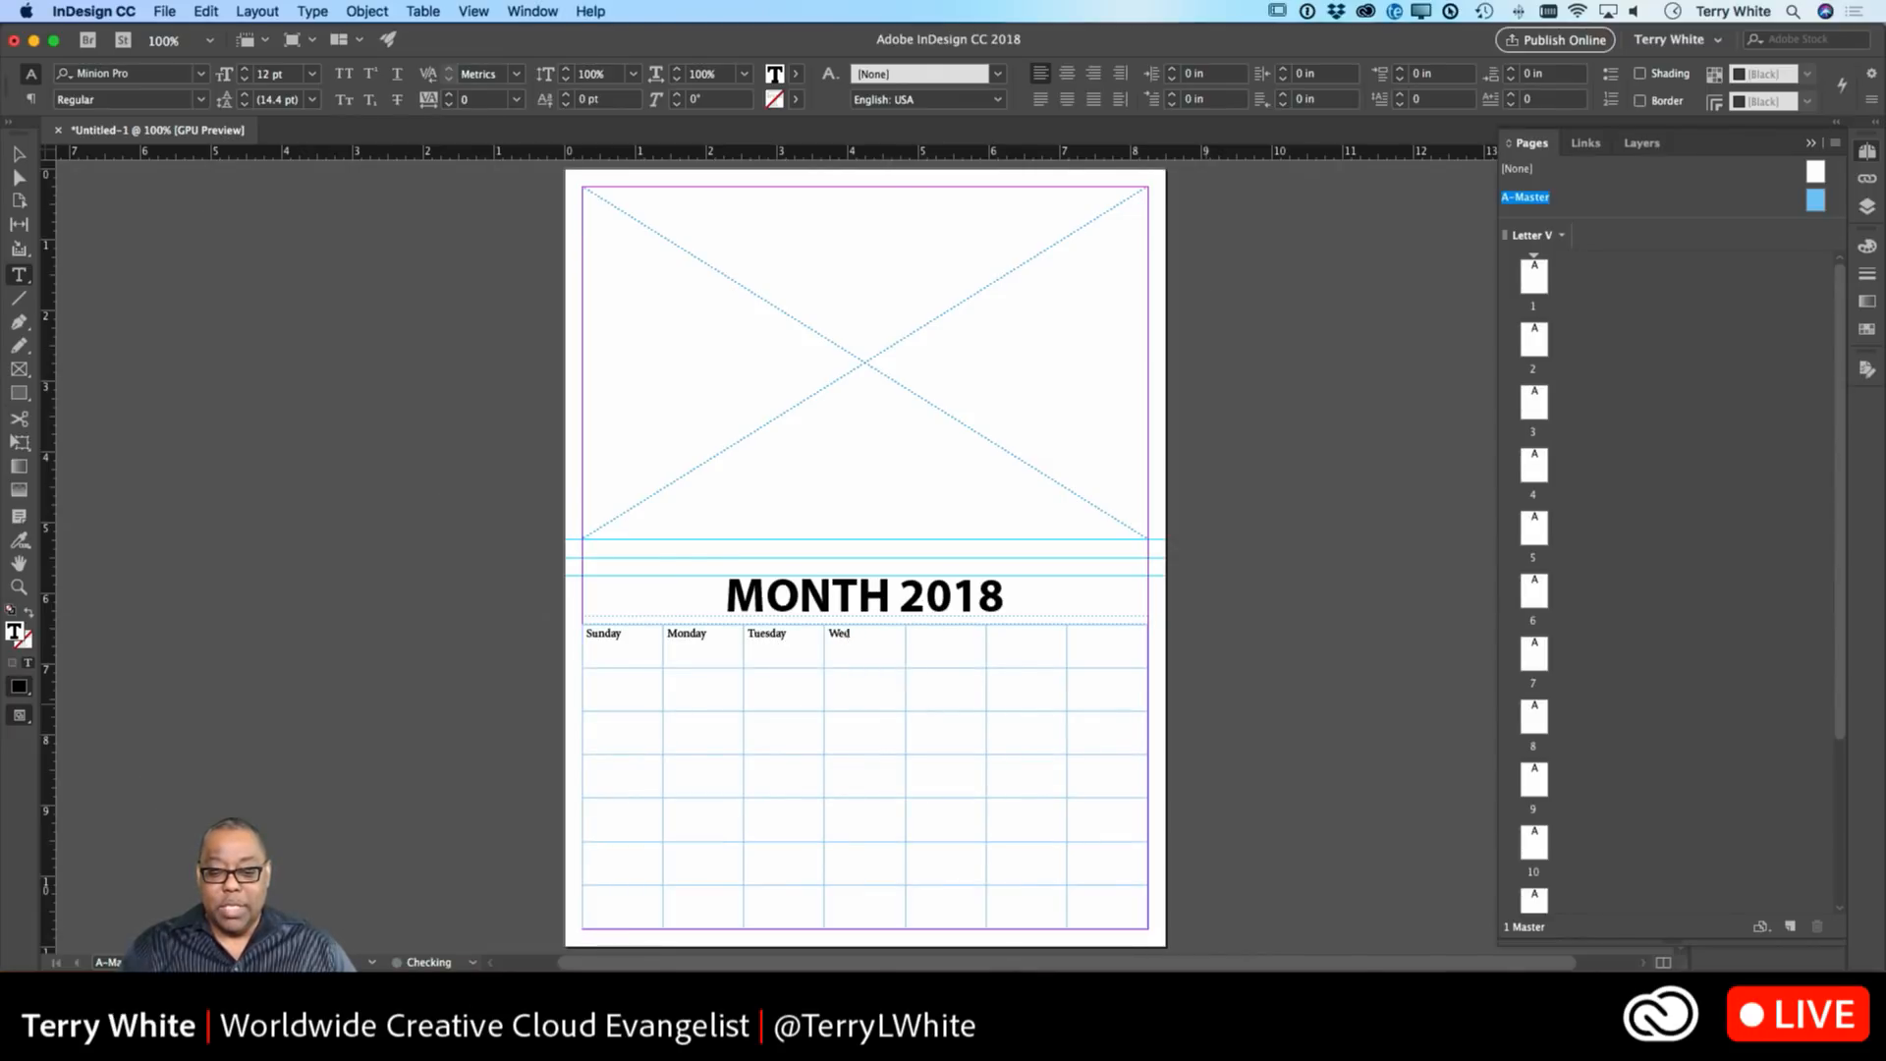
{"action": "type", "text": "nesday"}
{"action": "key", "text": "Tab"}
{"action": "type", "text": "Th"}
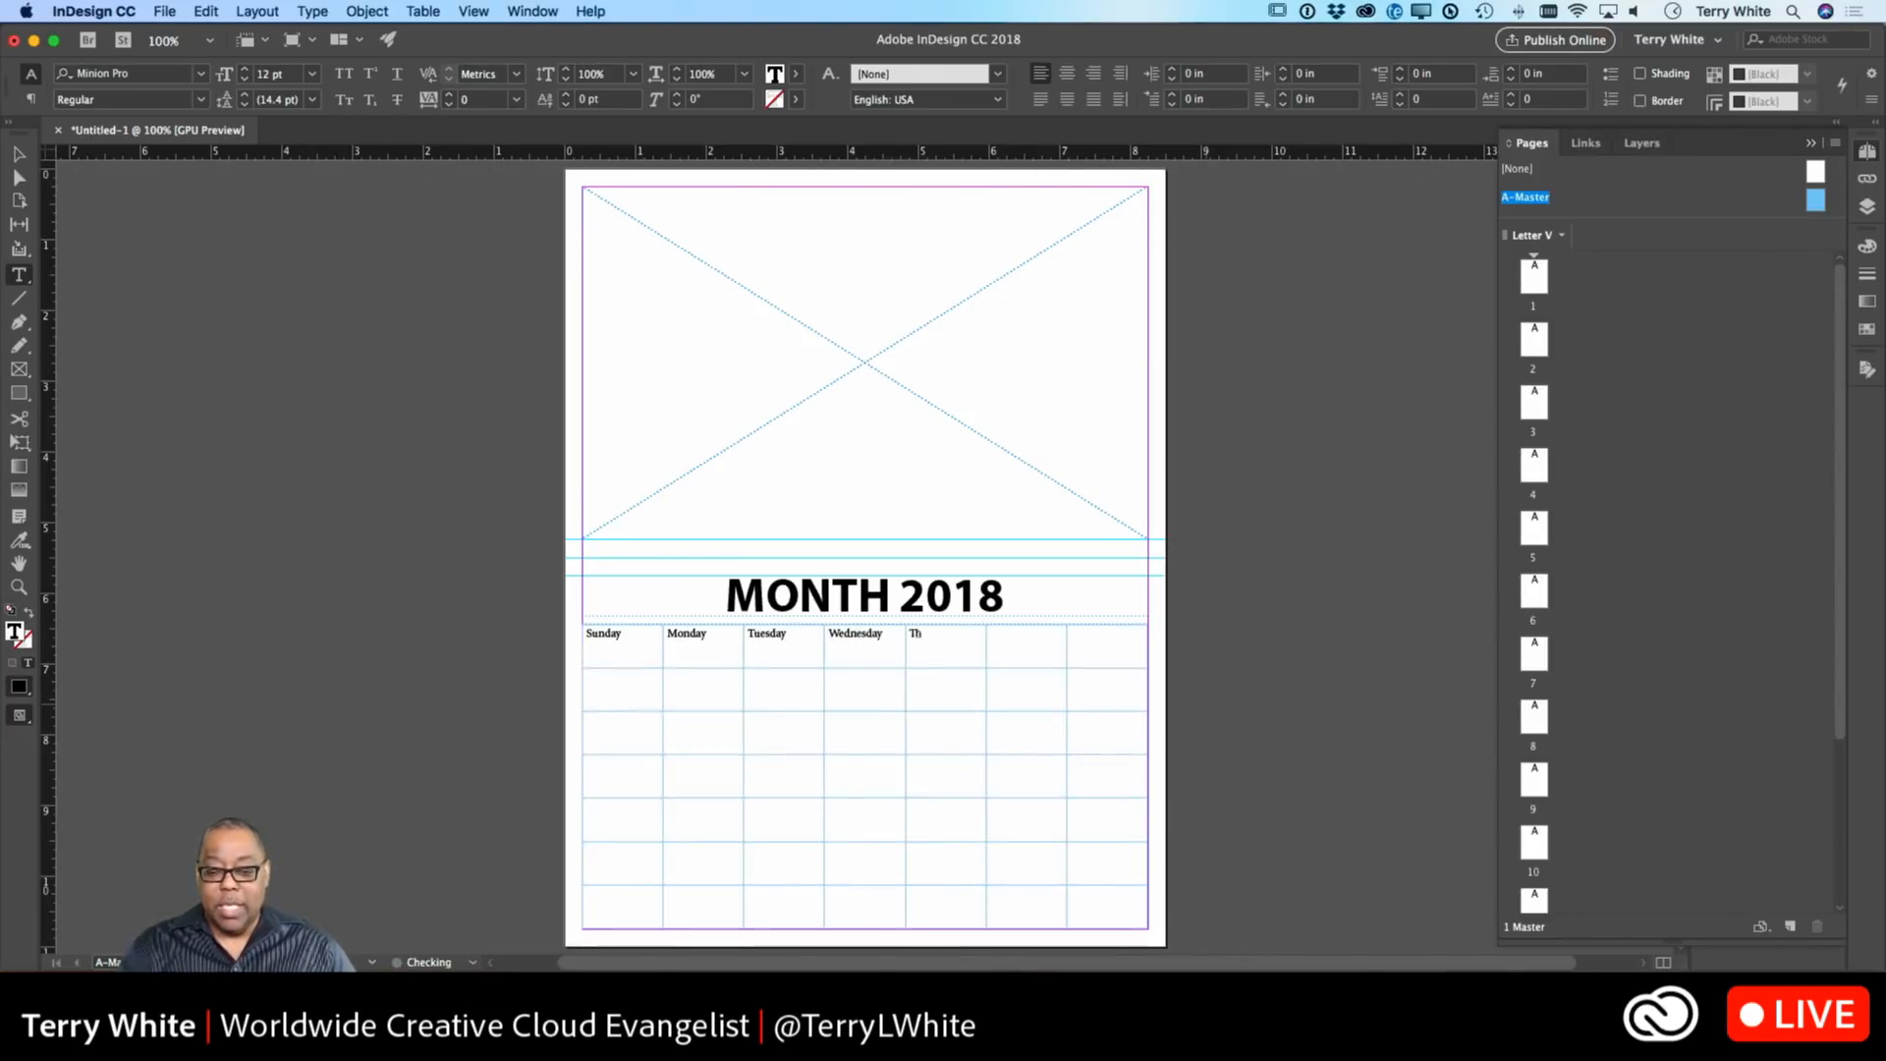
{"action": "type", "text": "ursday"}
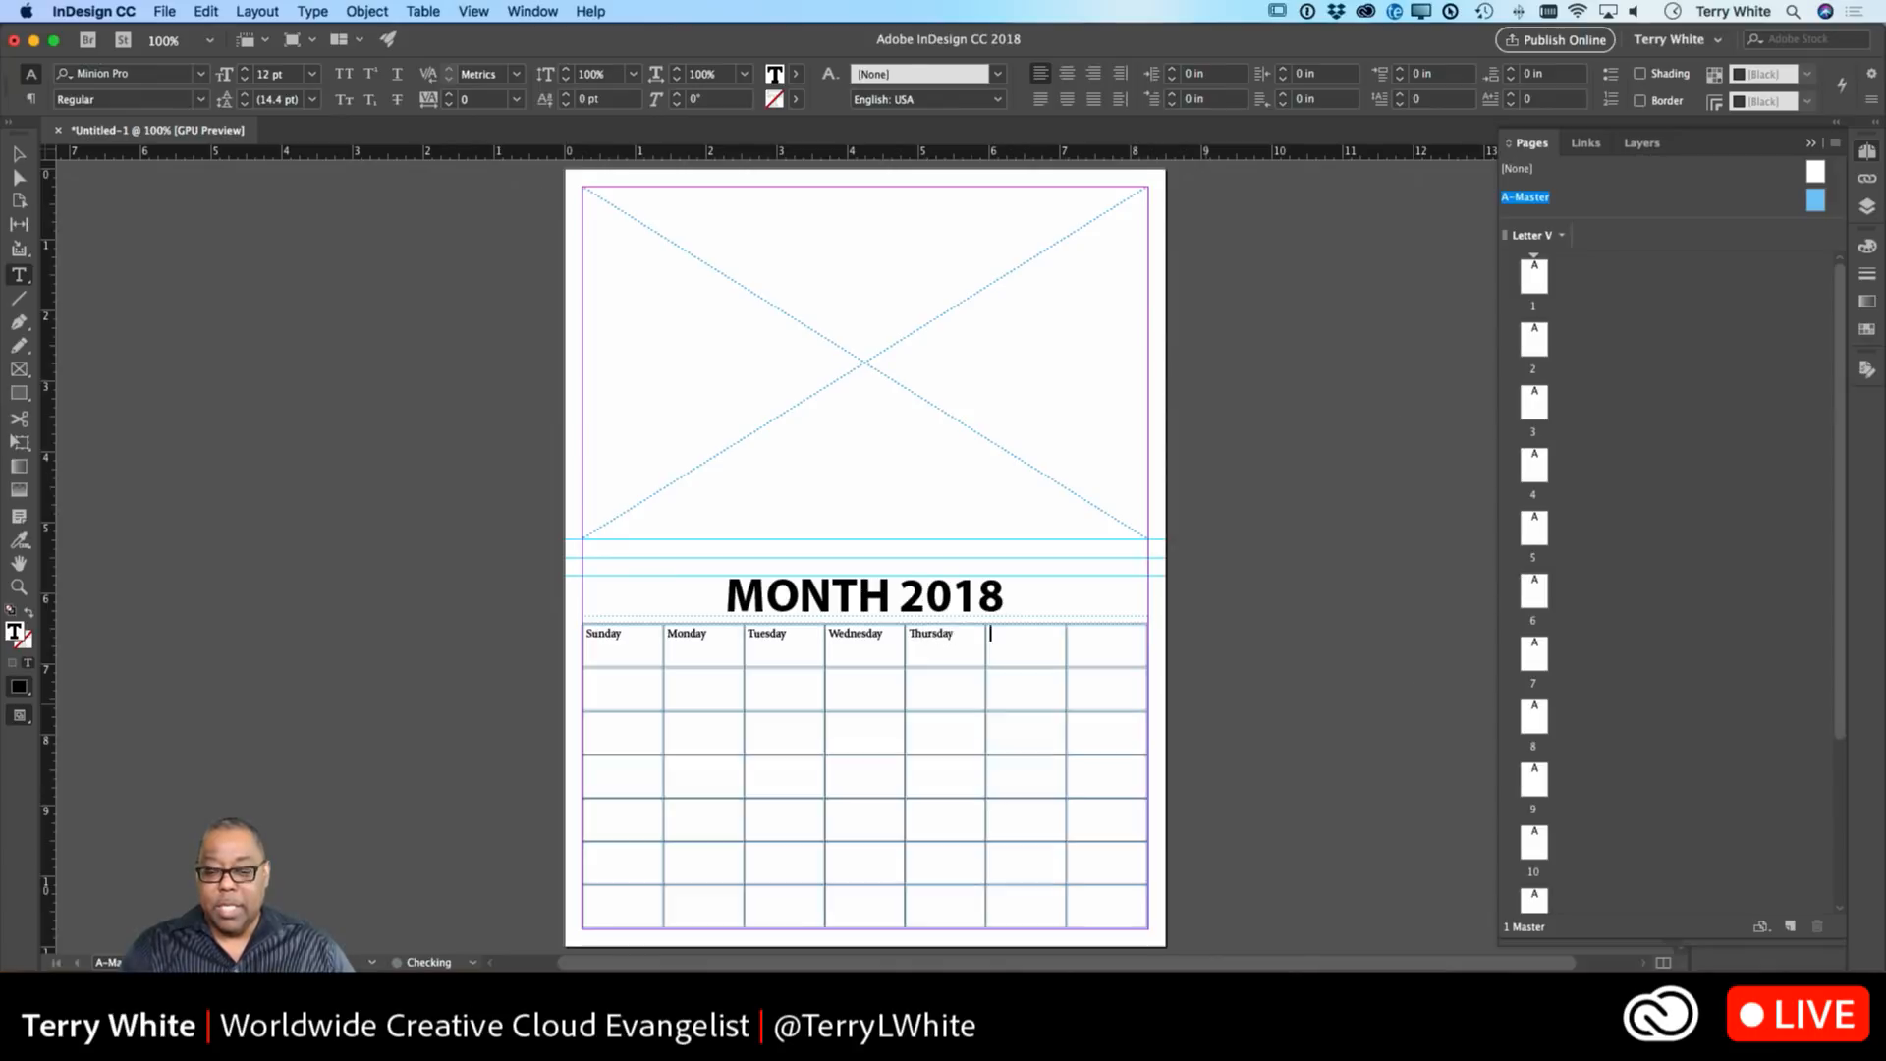
{"action": "key", "text": "Tab"}
{"action": "type", "text": "Frida"}
{"action": "key", "text": "Tab"}
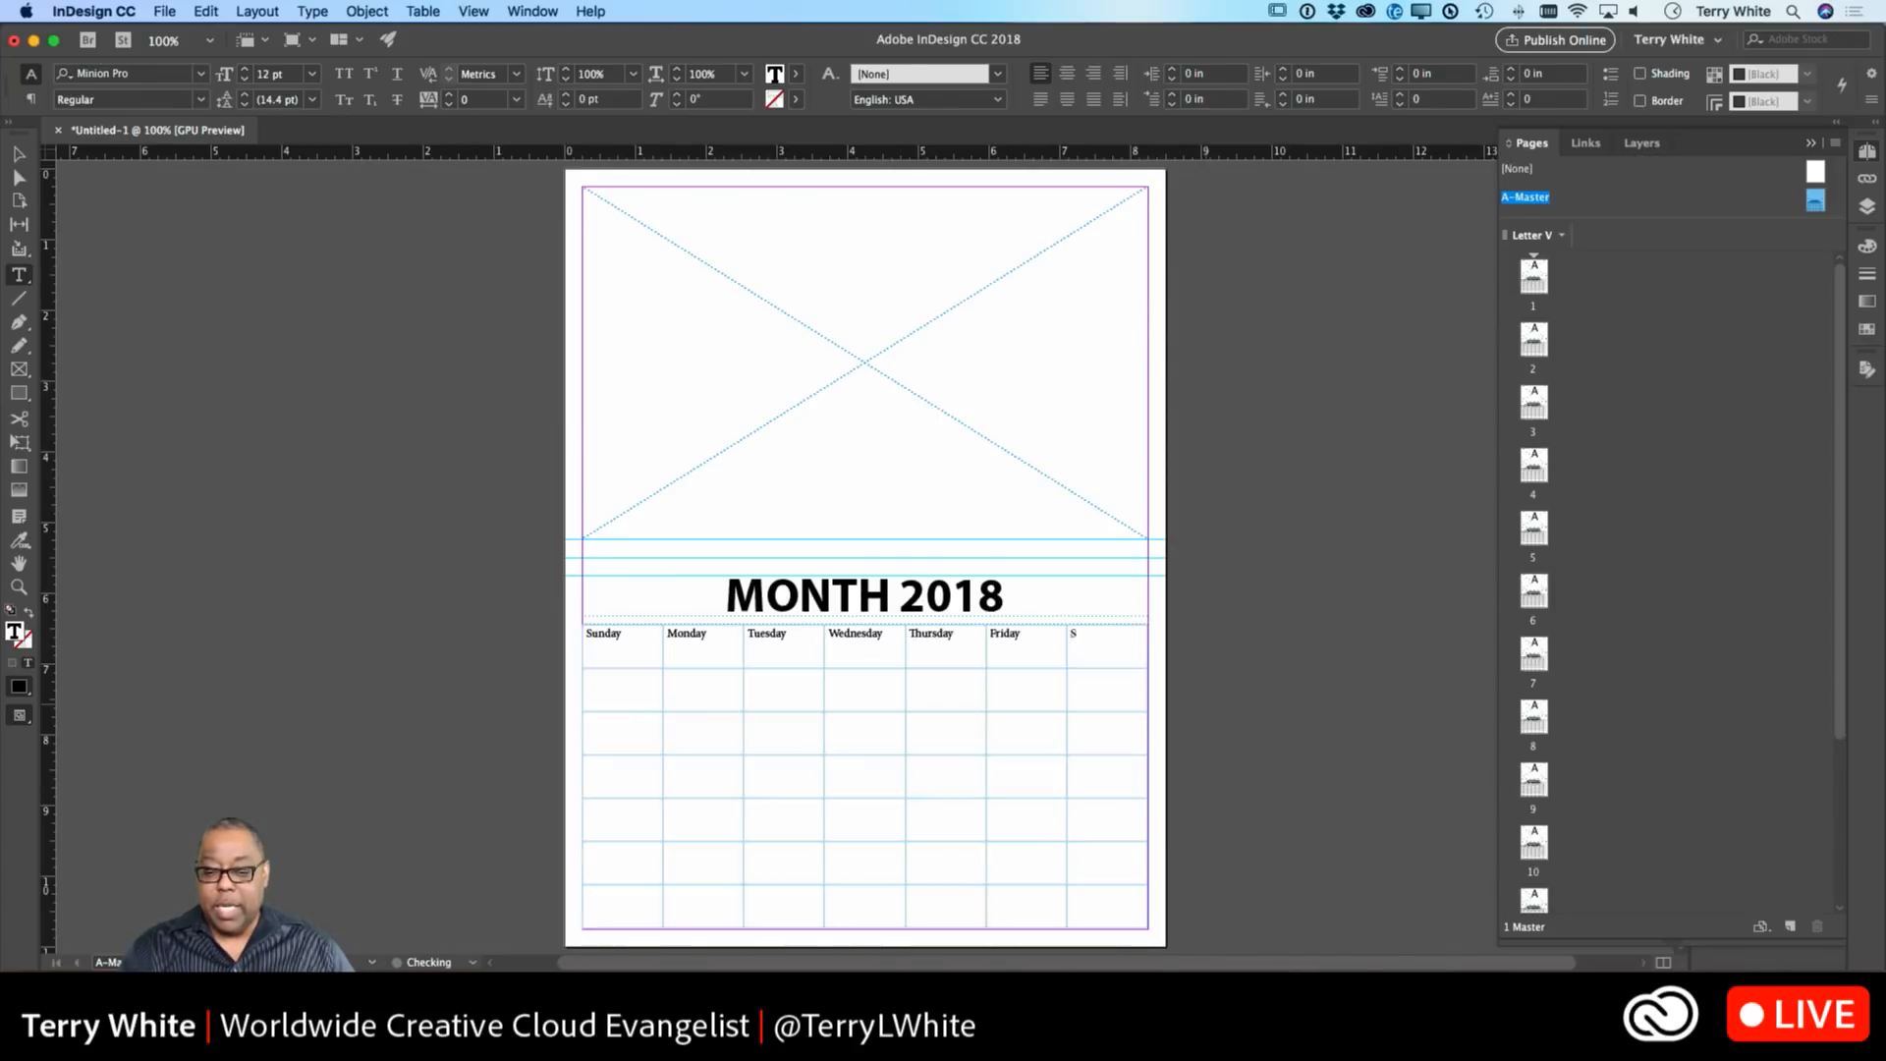
{"action": "type", "text": "Saturday"}
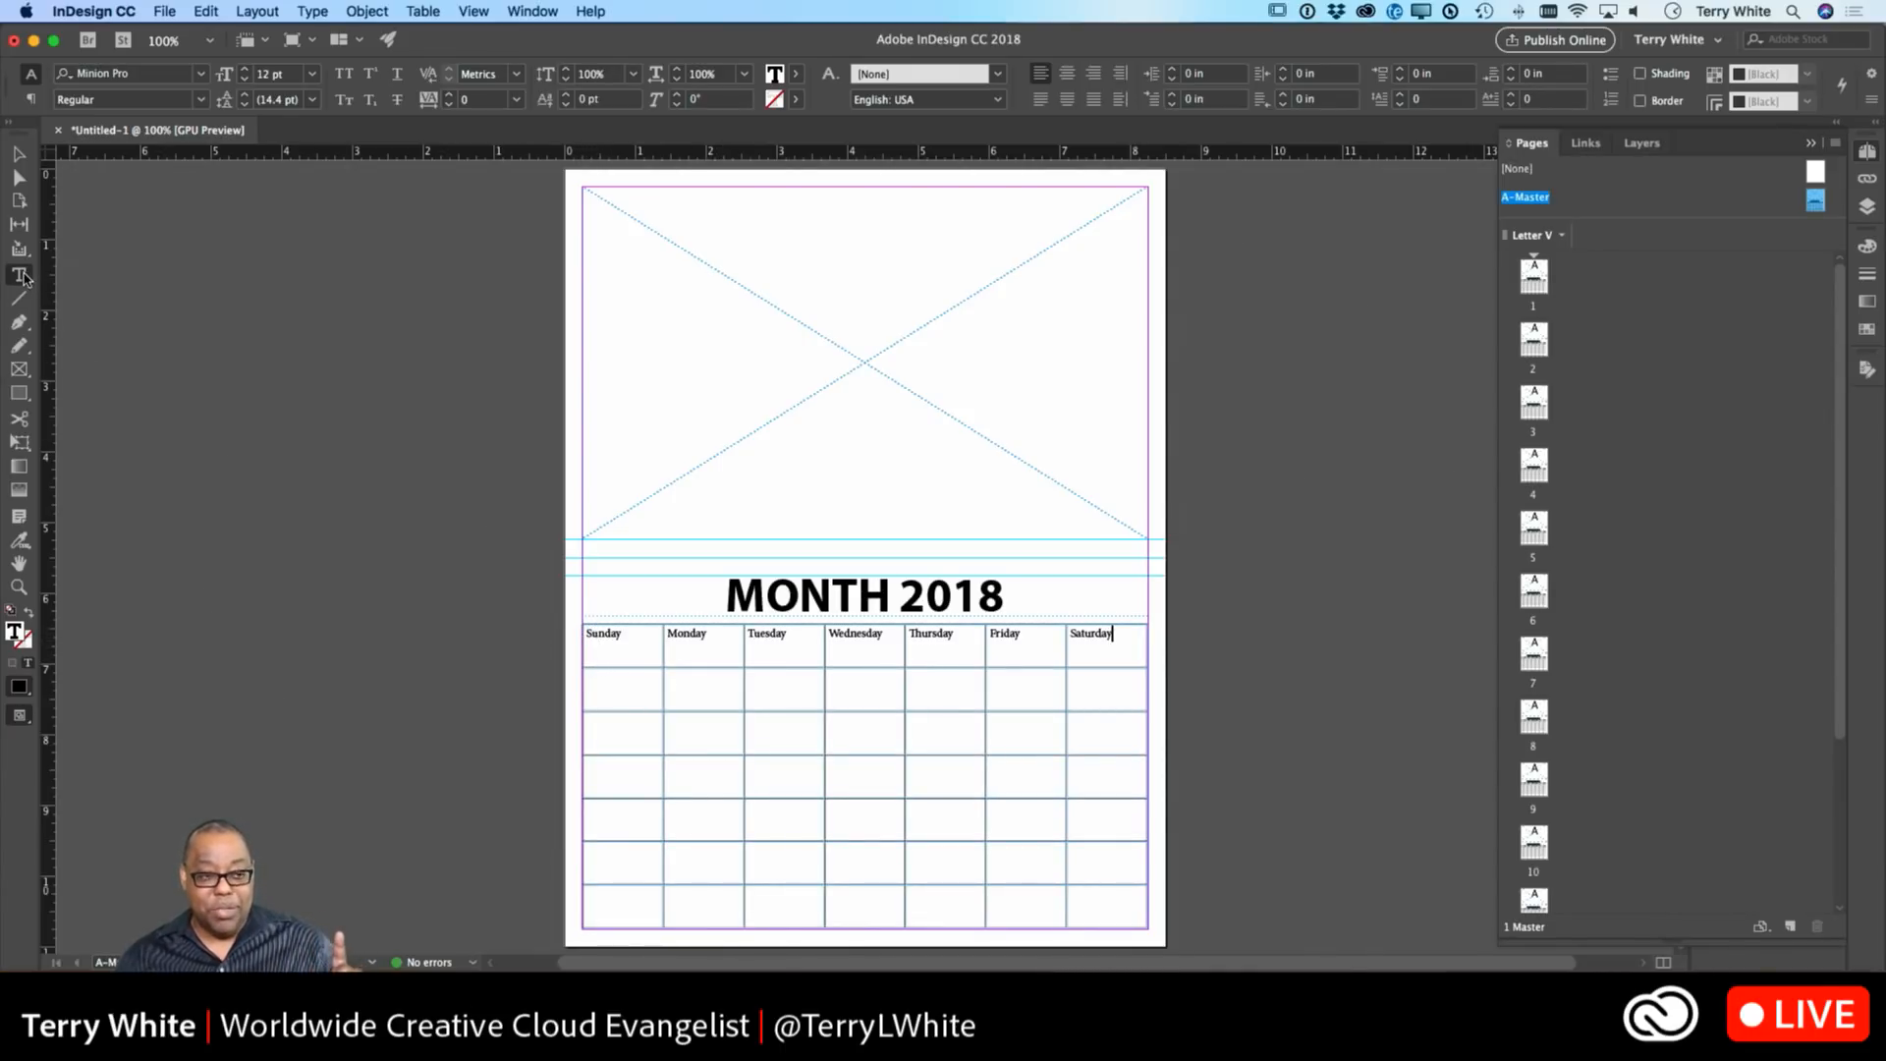
Try selecting the header row and Sunday column, then select the entire calendar table.
{"action": "left_click", "coordinate": [577, 652]}
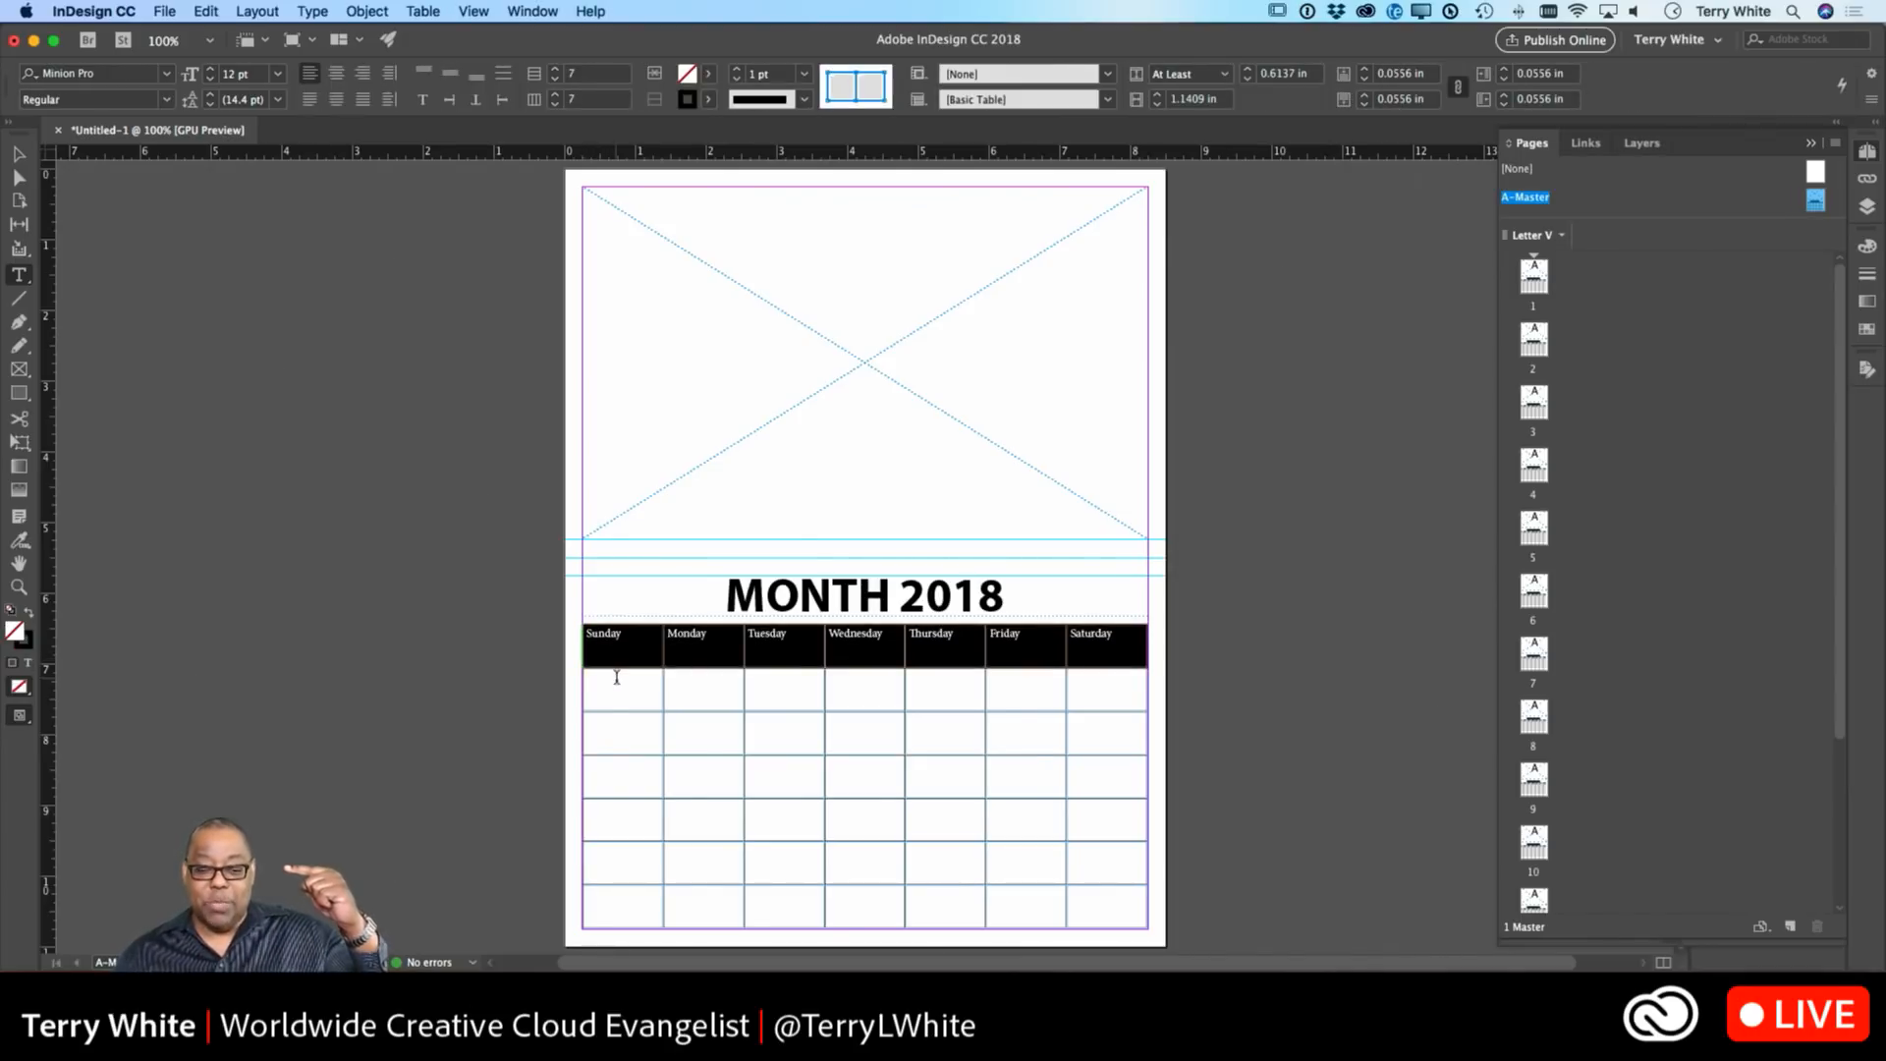
{"action": "left_click", "coordinate": [611, 678]}
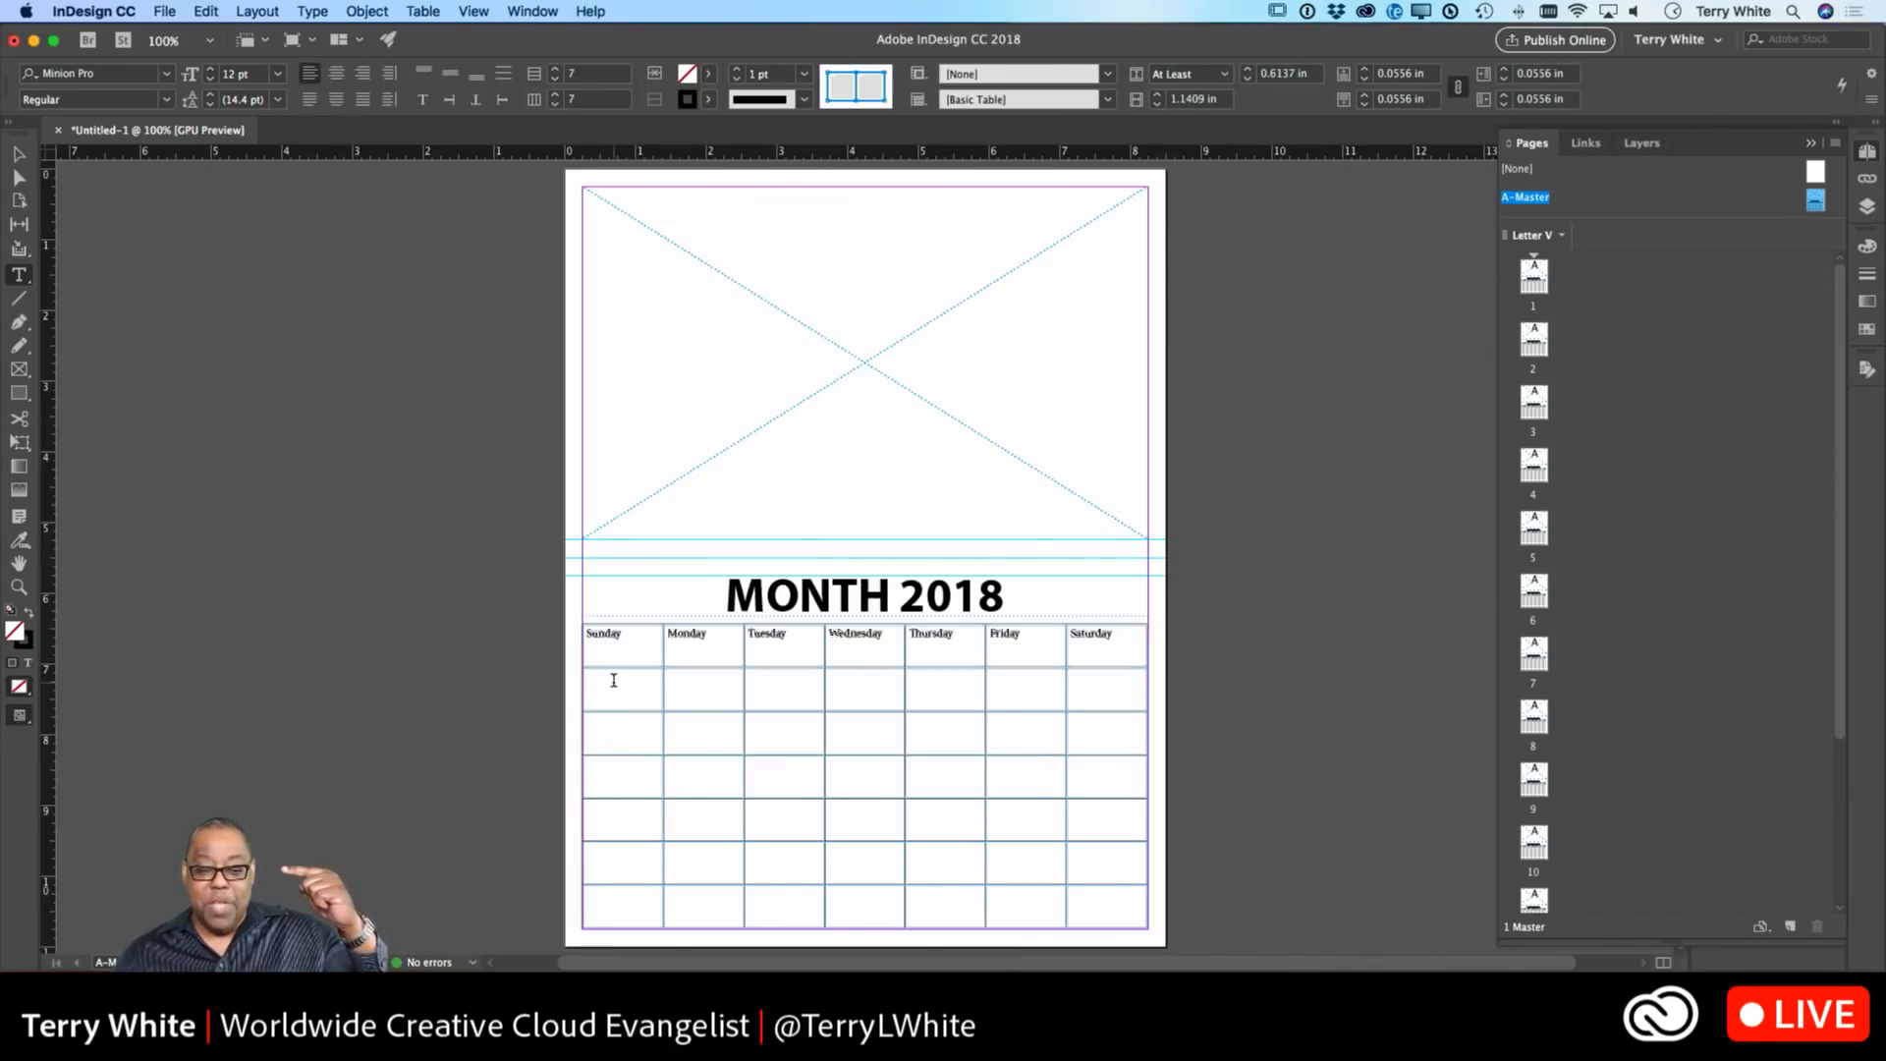
{"action": "left_click", "coordinate": [630, 619]}
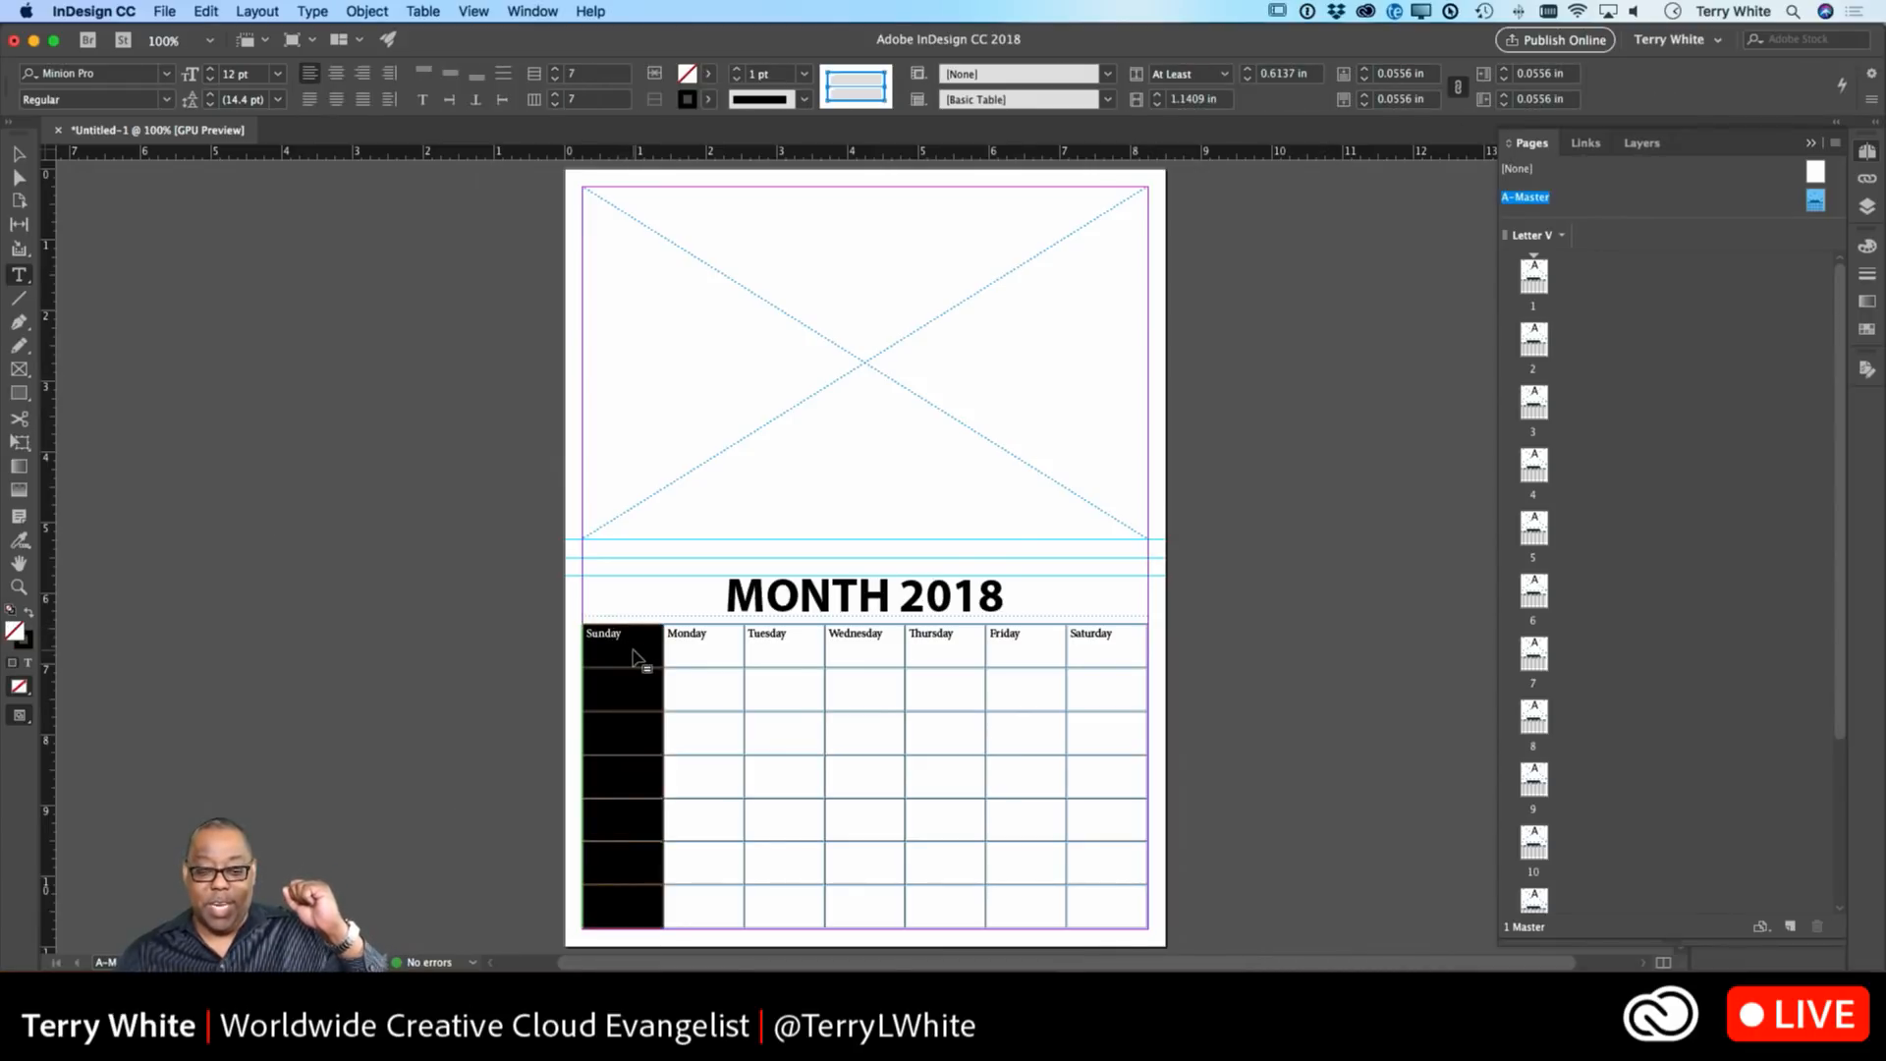
{"action": "left_click", "coordinate": [621, 652]}
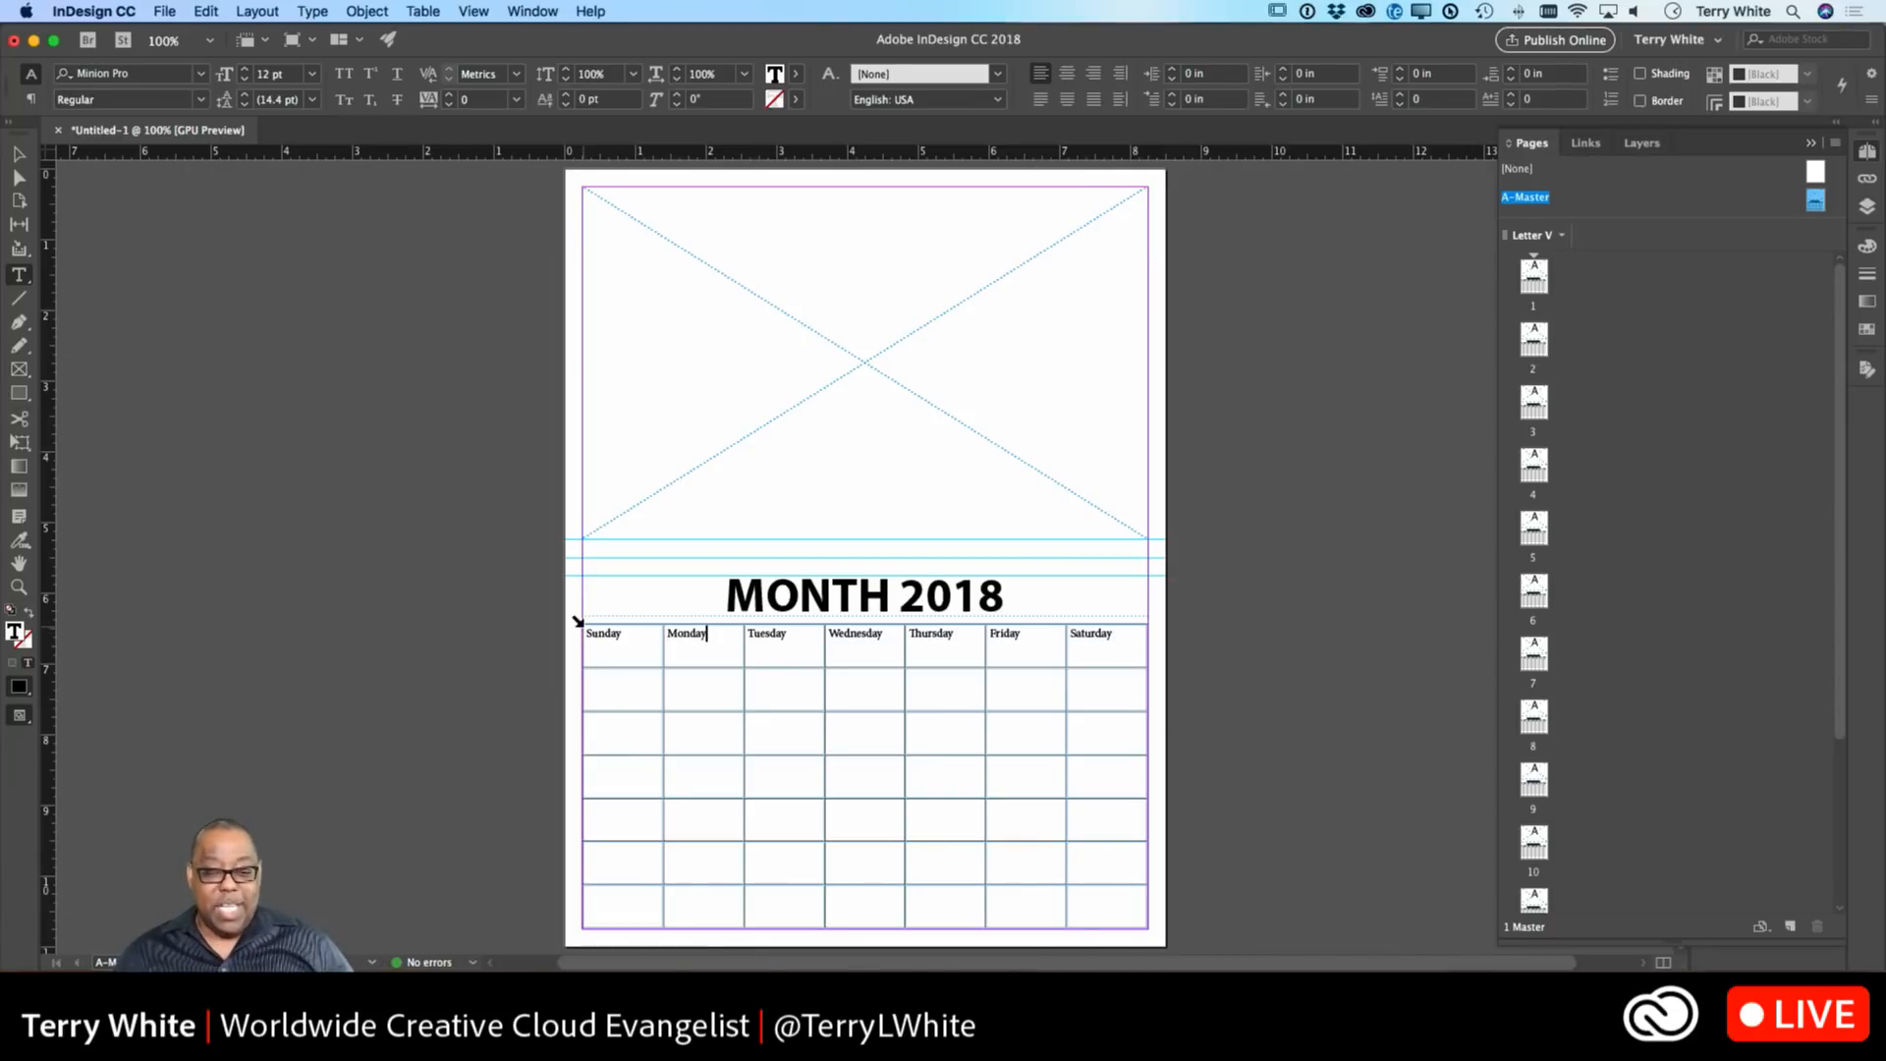
{"action": "left_click", "coordinate": [578, 621]}
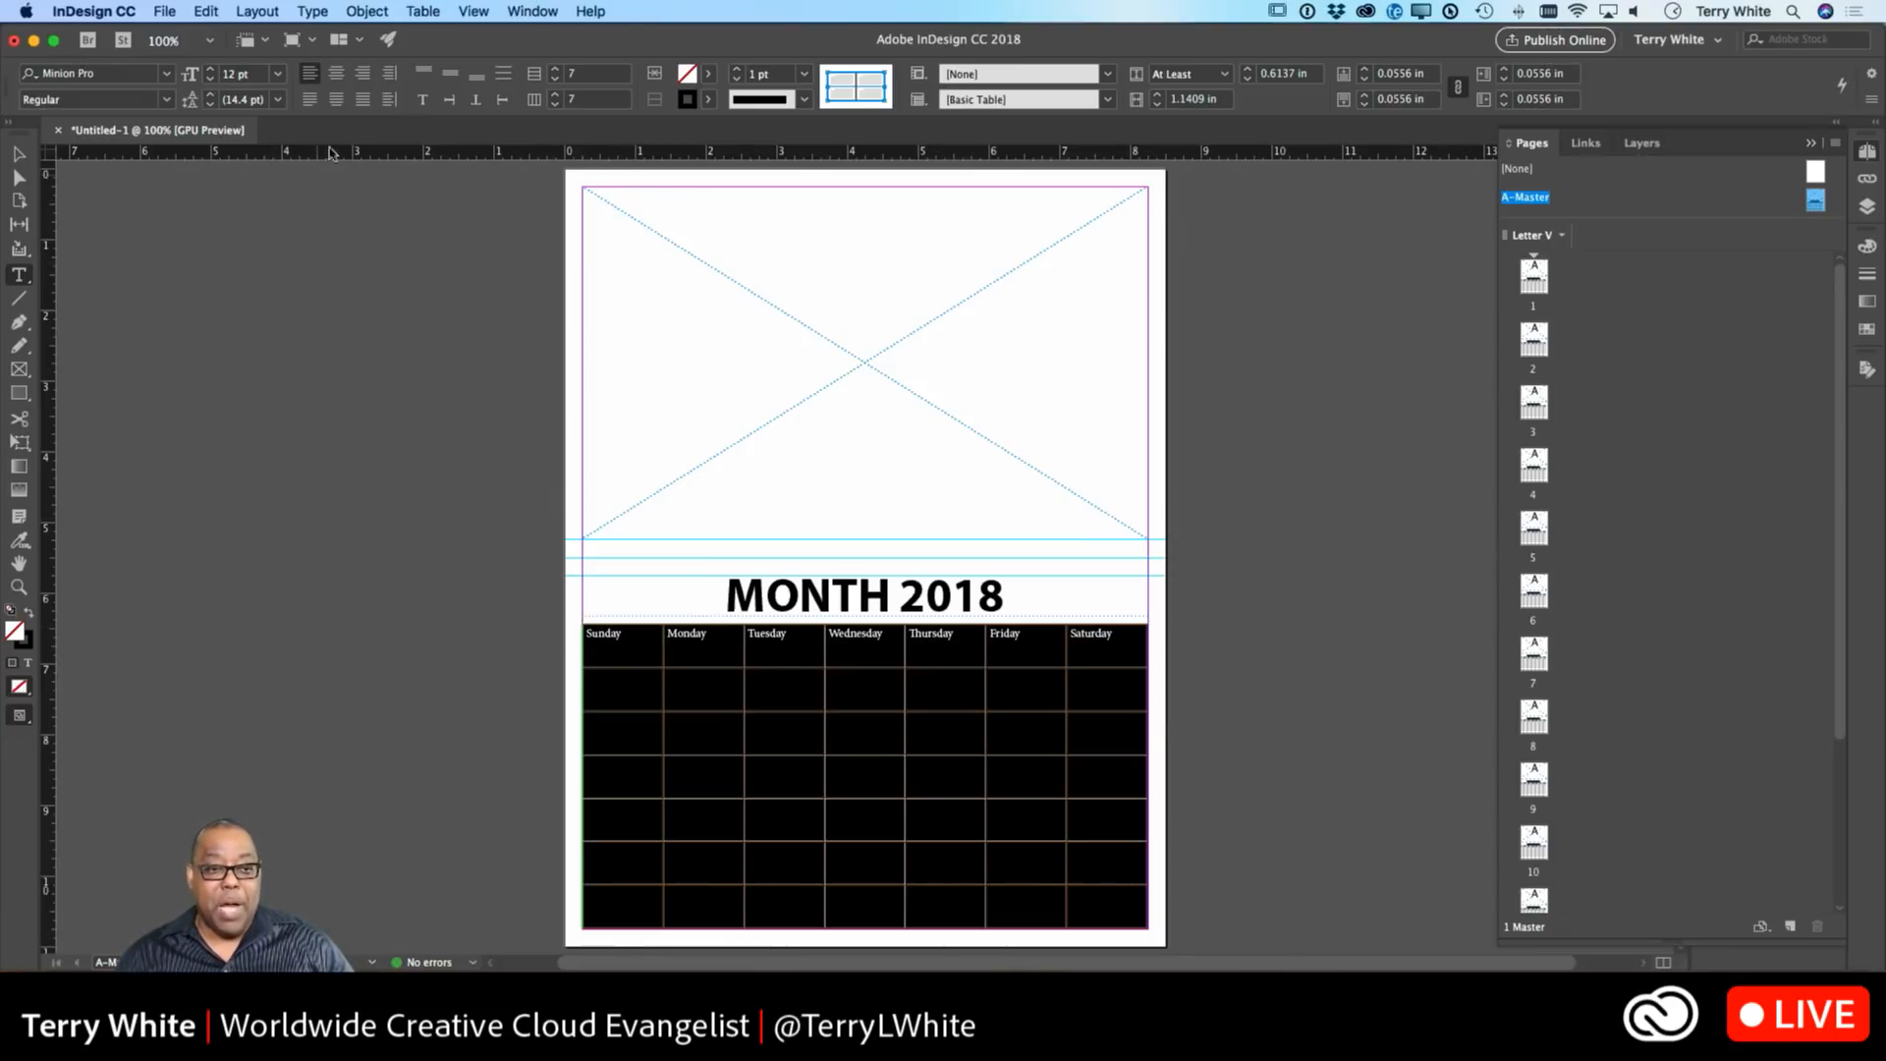
Right-align the table's day names and set them in Myriad Pro.
{"action": "left_click", "coordinate": [362, 72]}
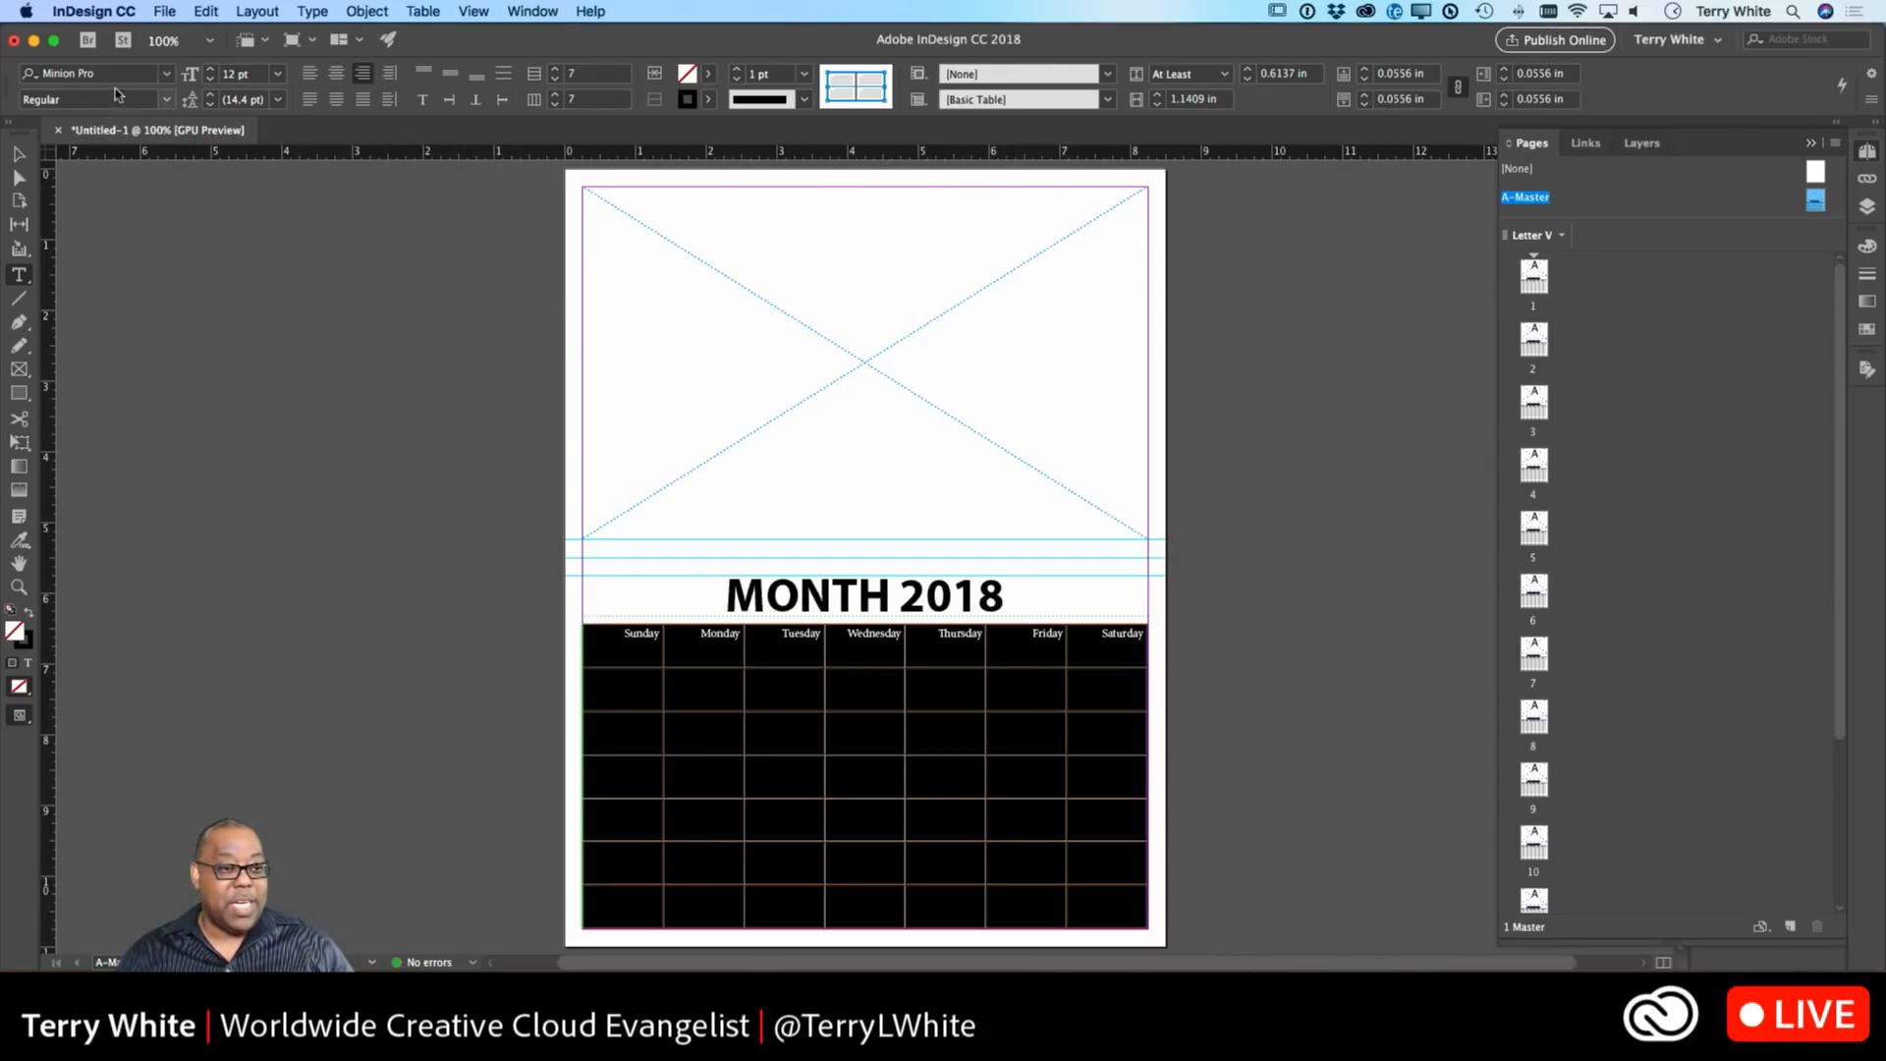
{"action": "left_click", "coordinate": [120, 77]}
{"action": "left_click", "coordinate": [167, 74]}
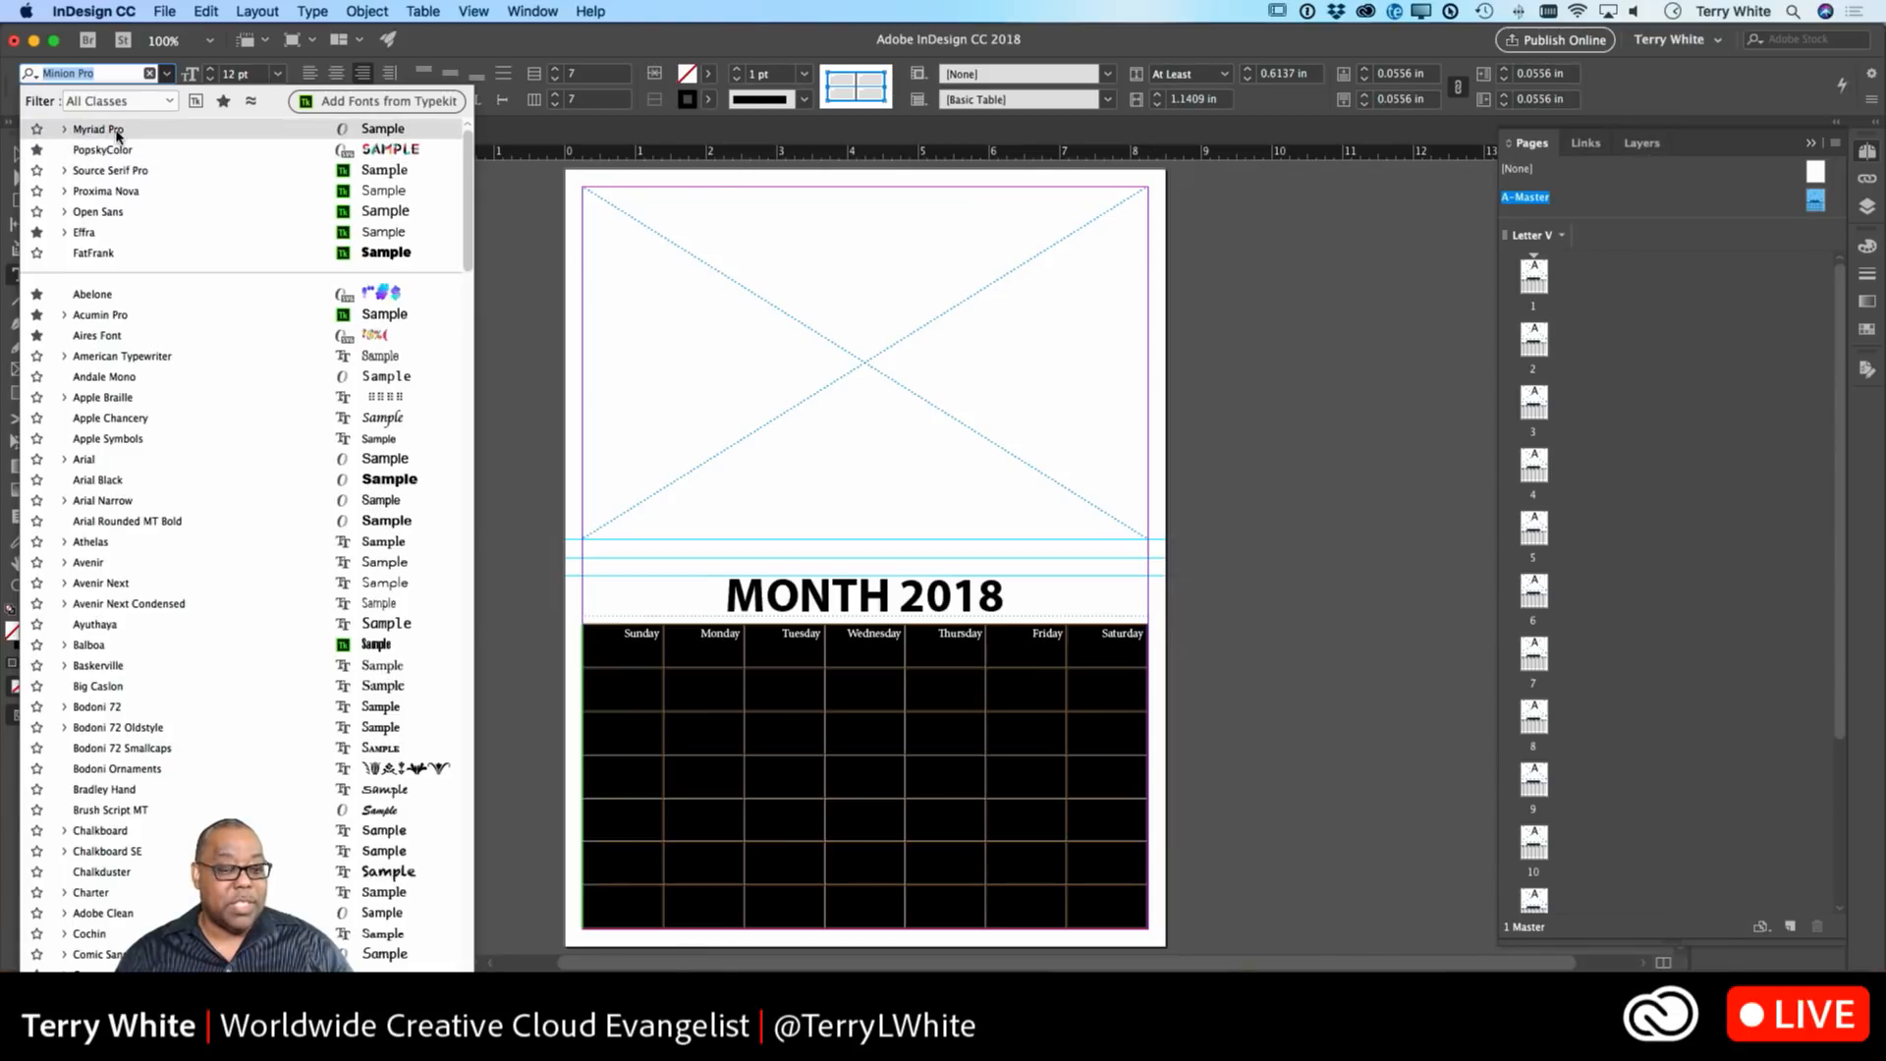
{"action": "left_click", "coordinate": [117, 132]}
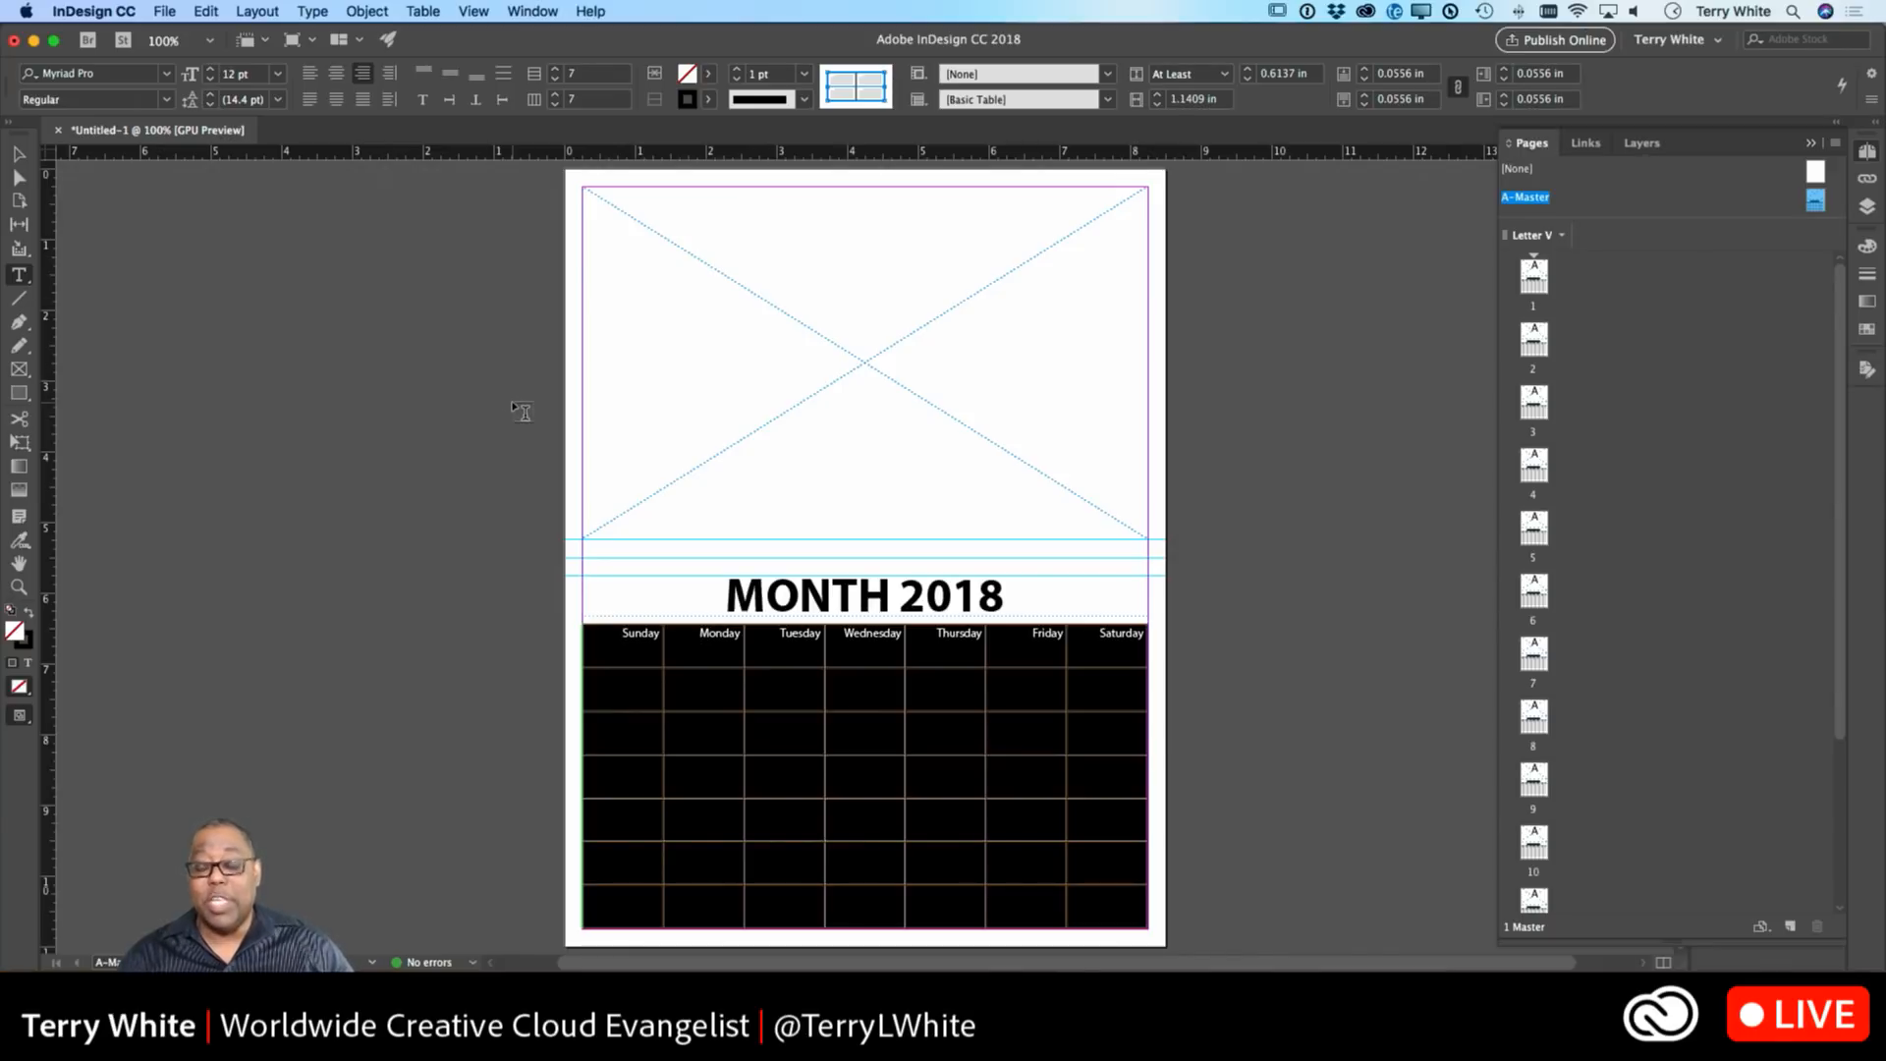
Set the table's cell stroke weight to 0 pt and preview the result without guides.
{"action": "left_click", "coordinate": [803, 80]}
{"action": "left_click", "coordinate": [789, 98]}
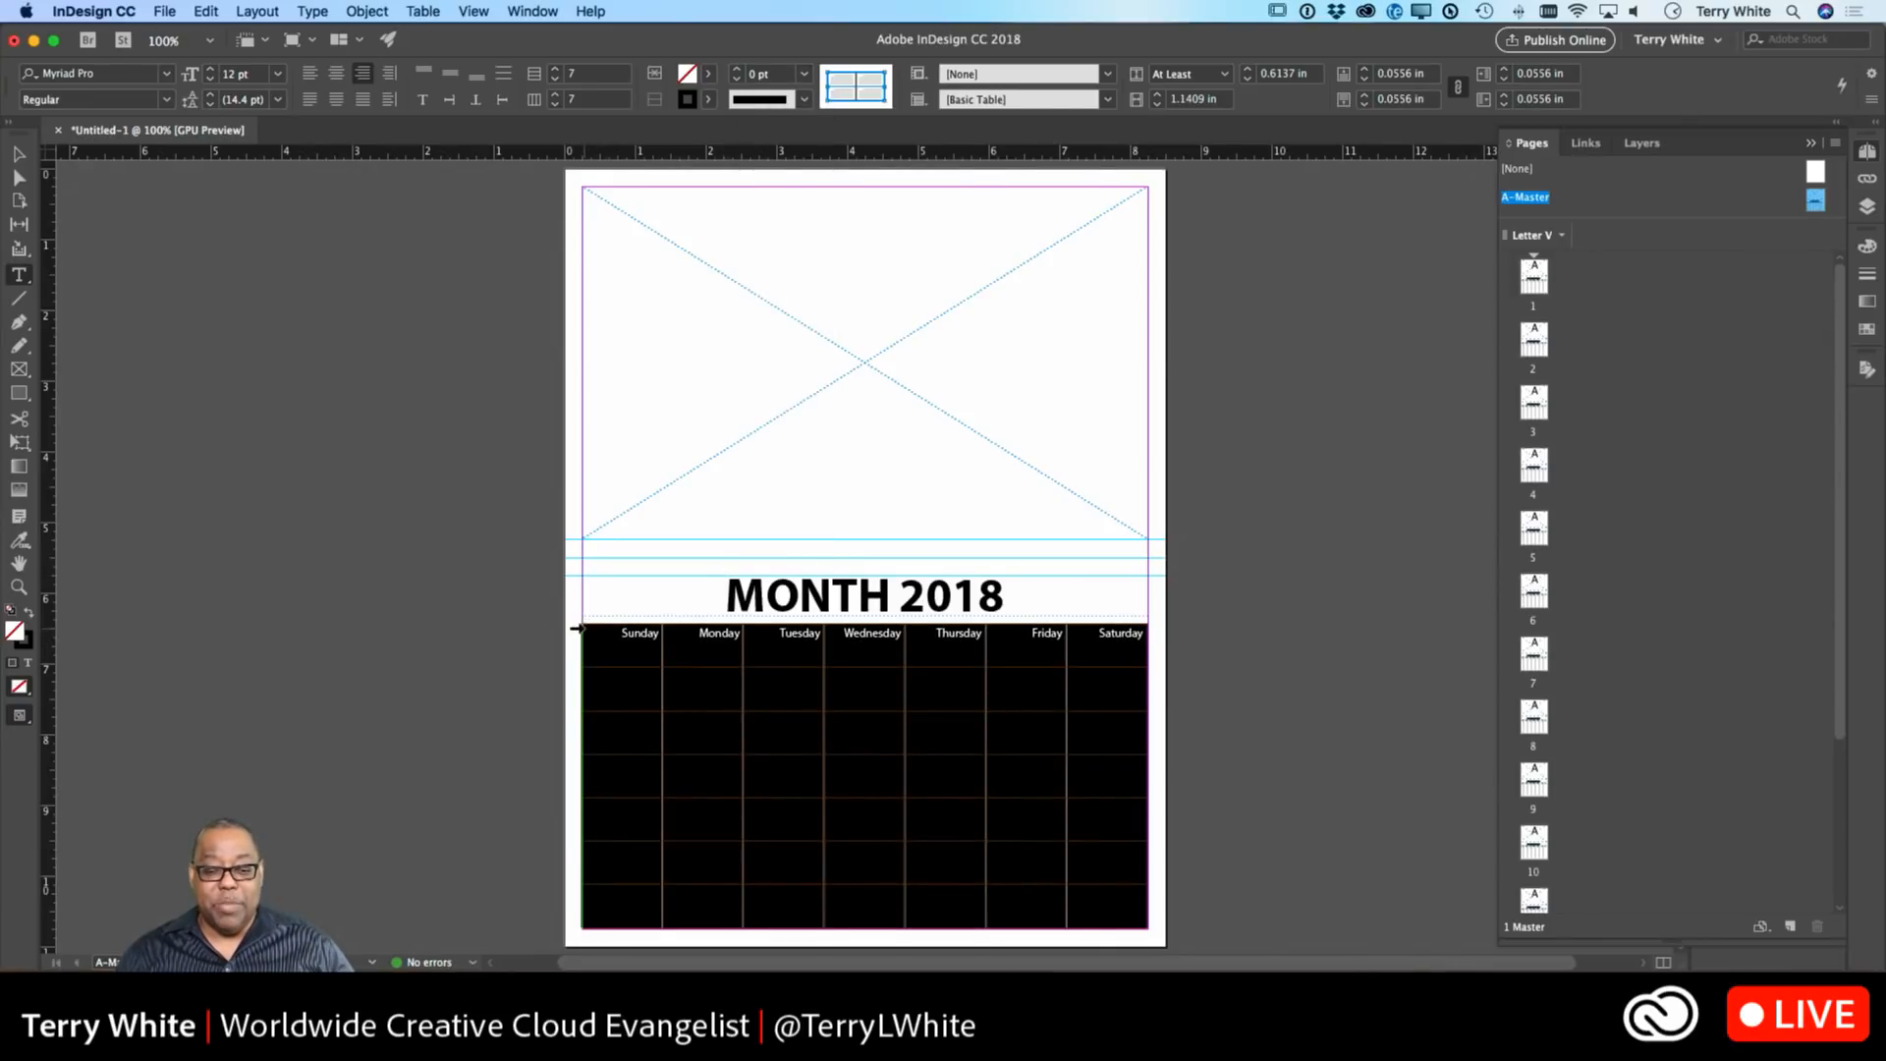
{"action": "left_click", "coordinate": [19, 154]}
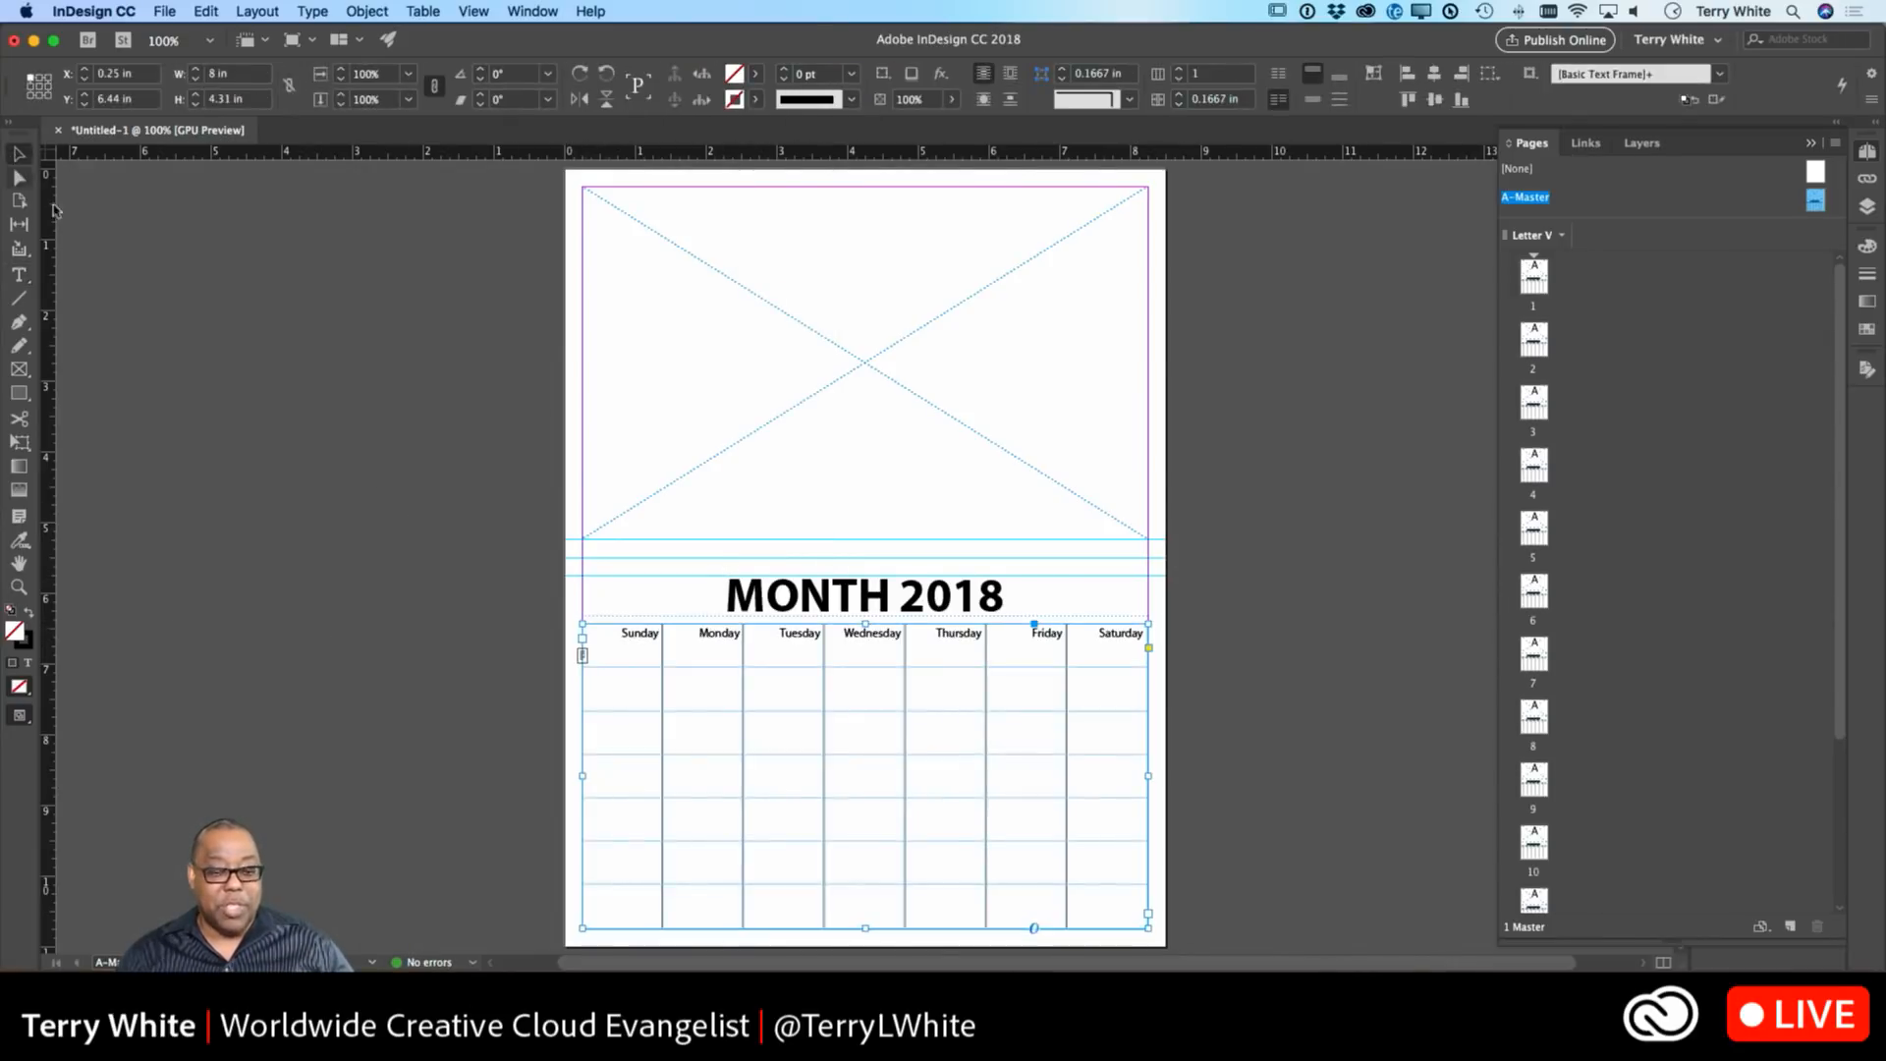
{"action": "left_click", "coordinate": [427, 526]}
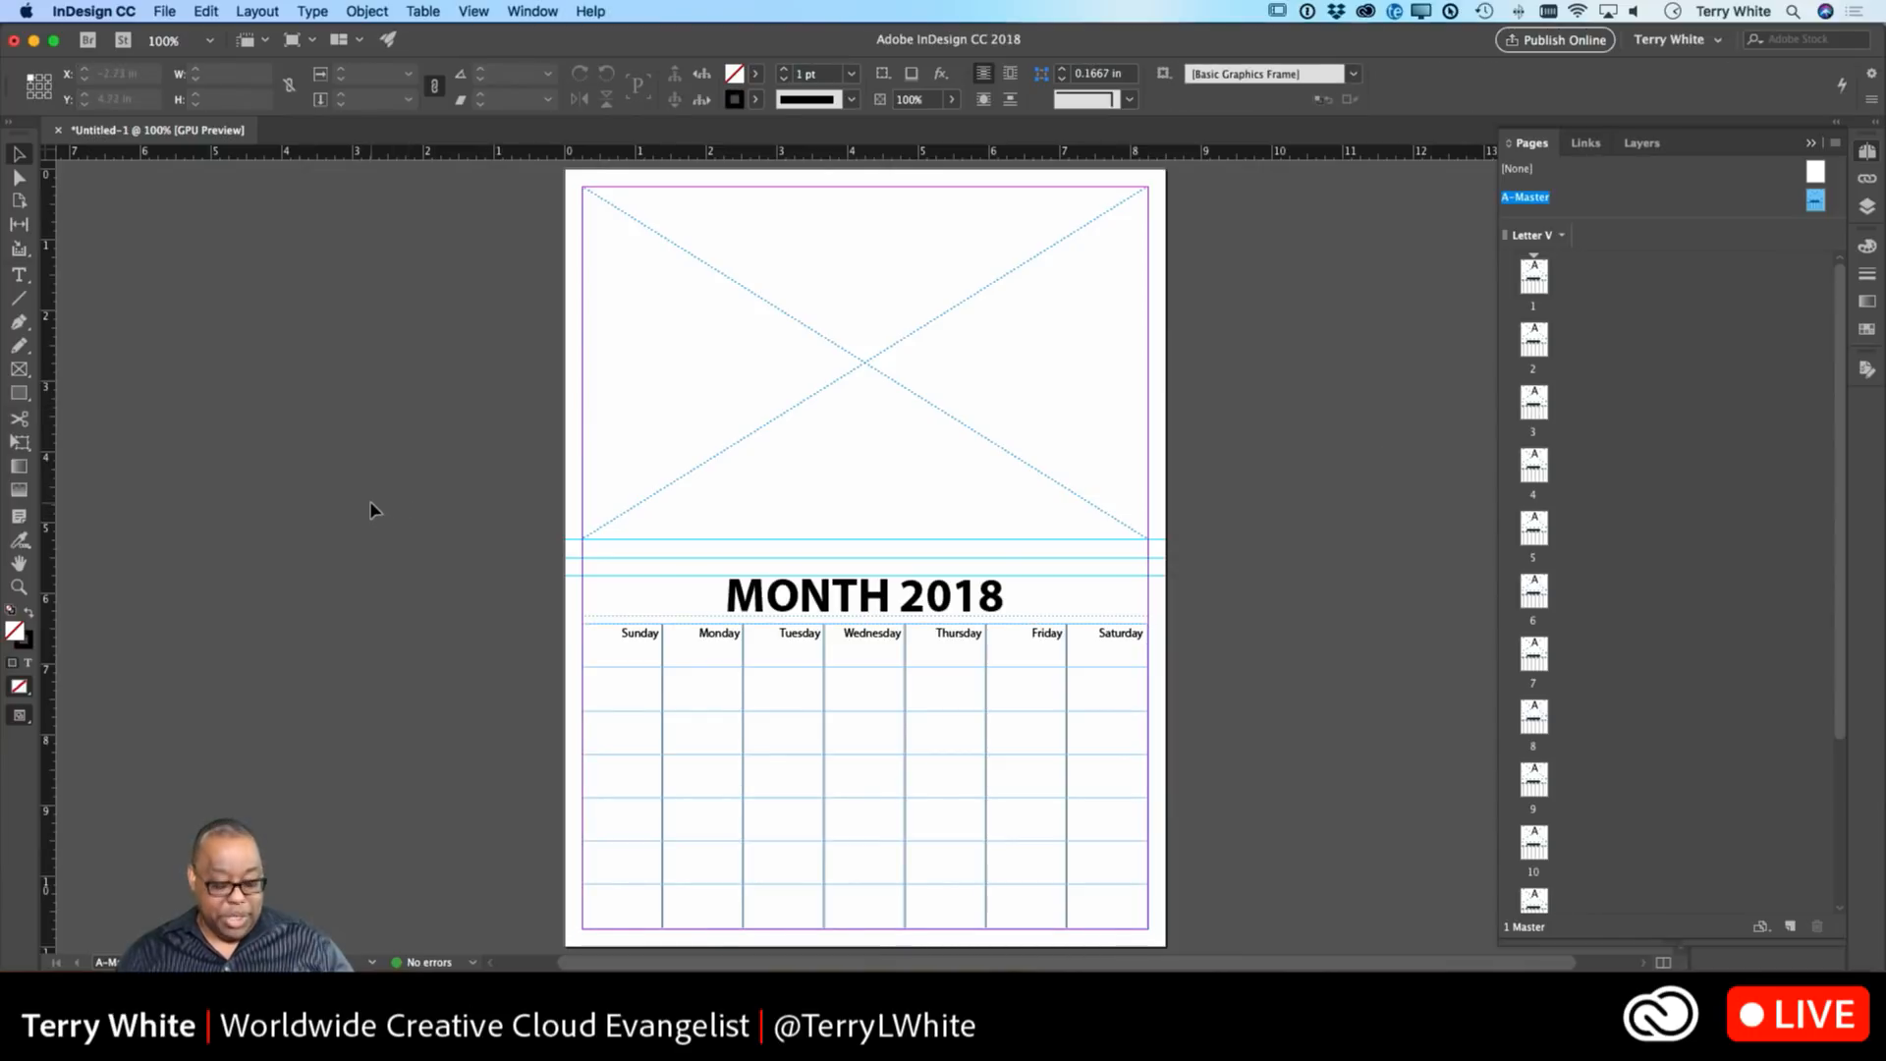
{"action": "key", "text": "w"}
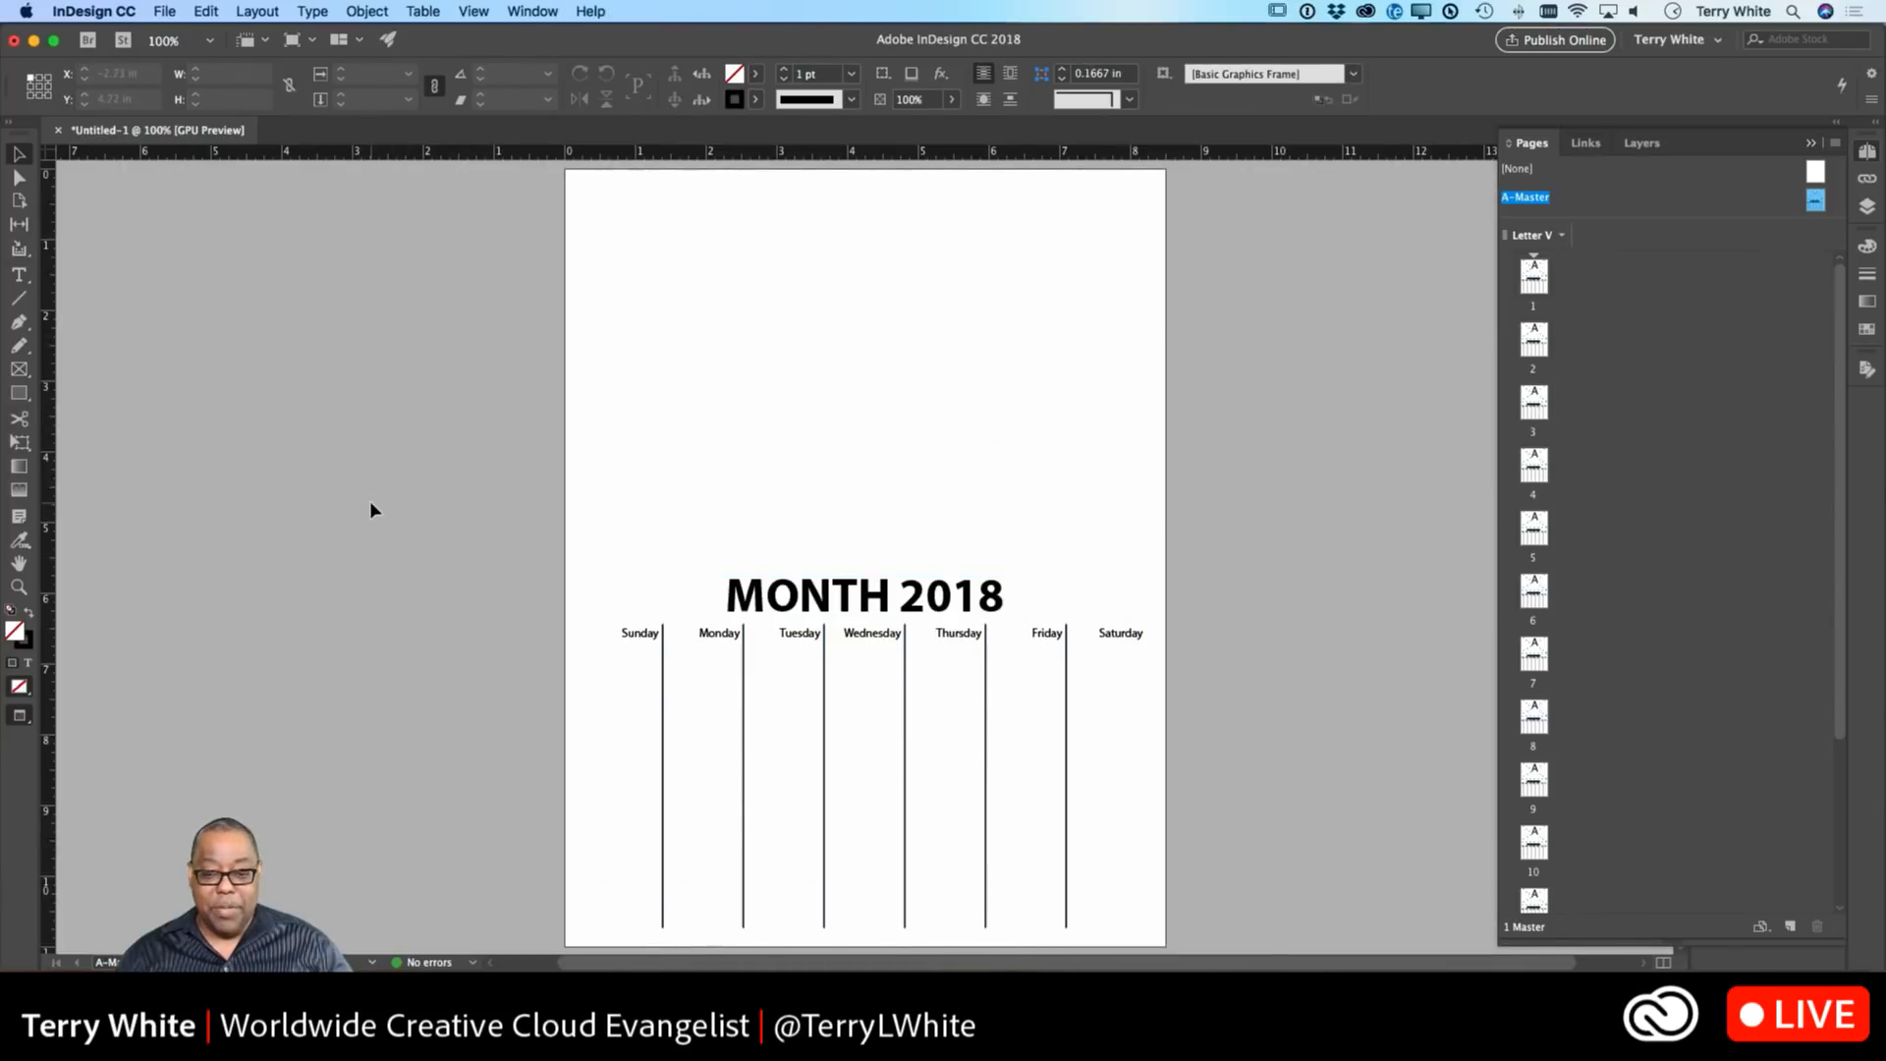
{"action": "key", "text": "w"}
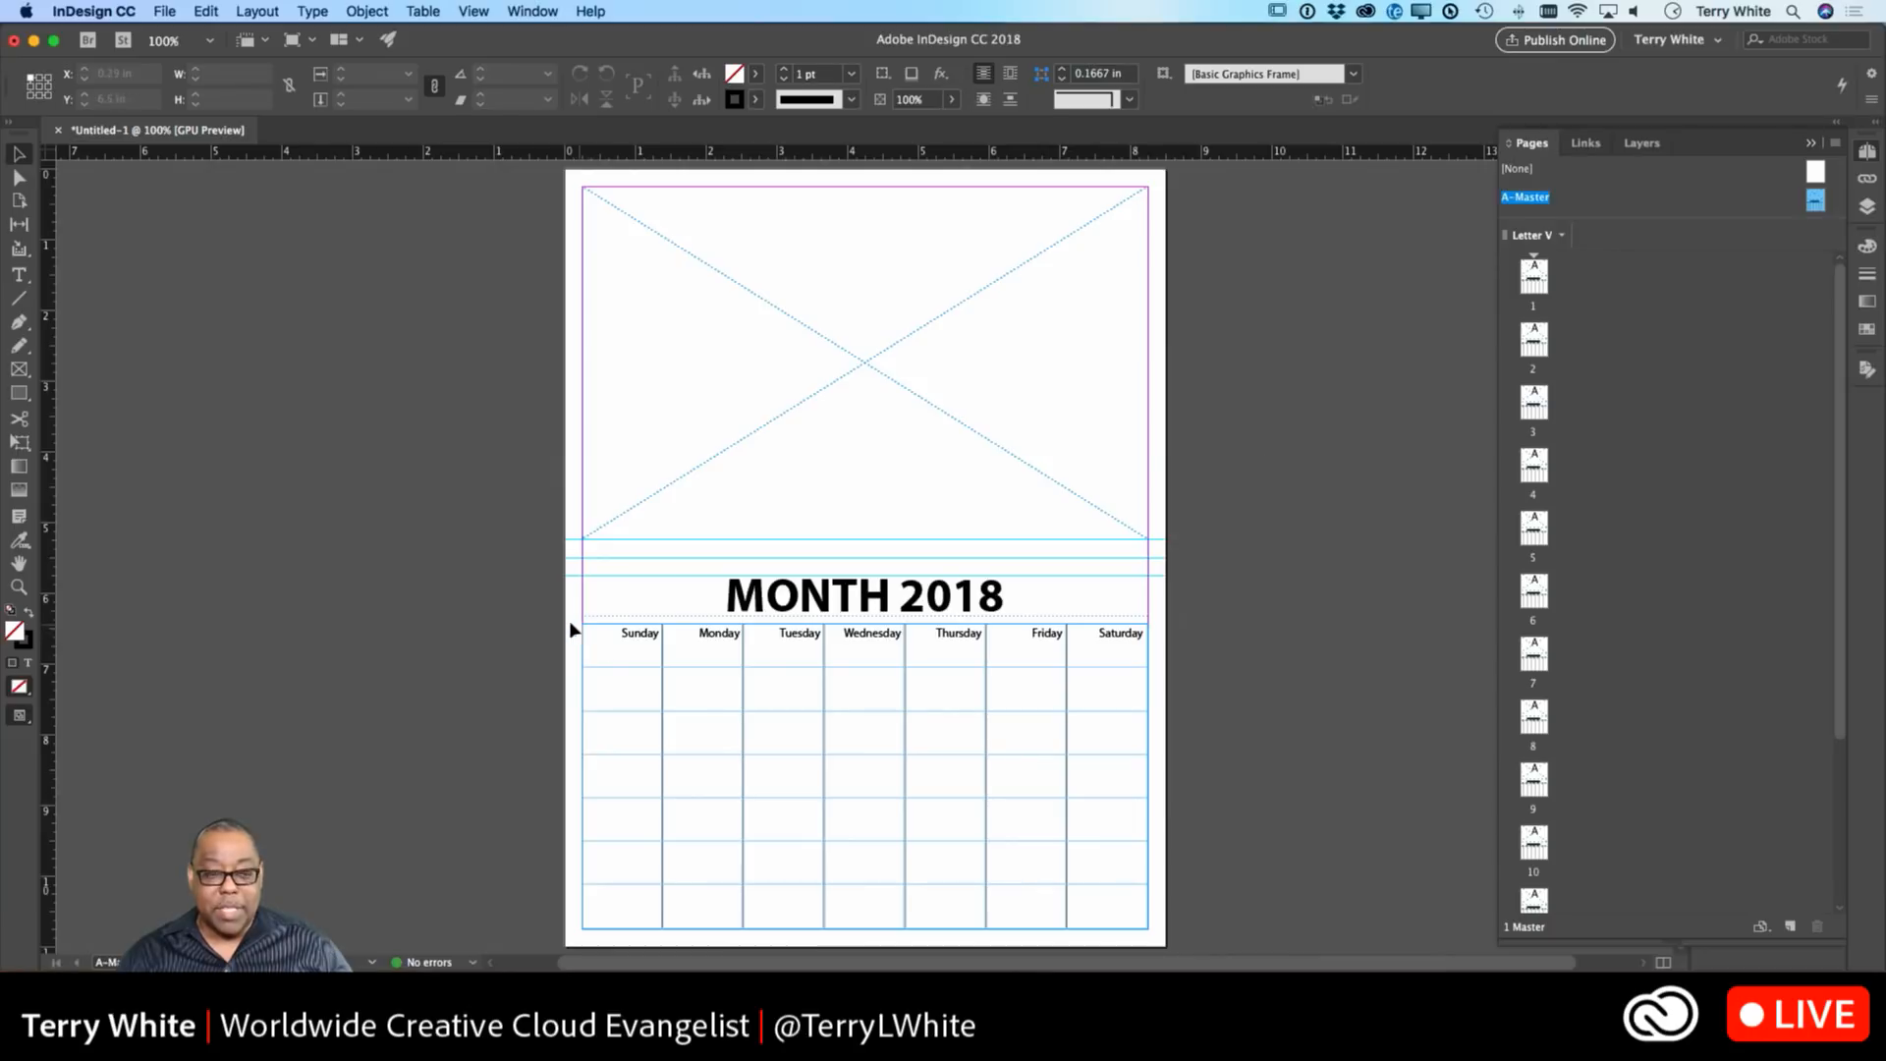
{"action": "left_click", "coordinate": [20, 277]}
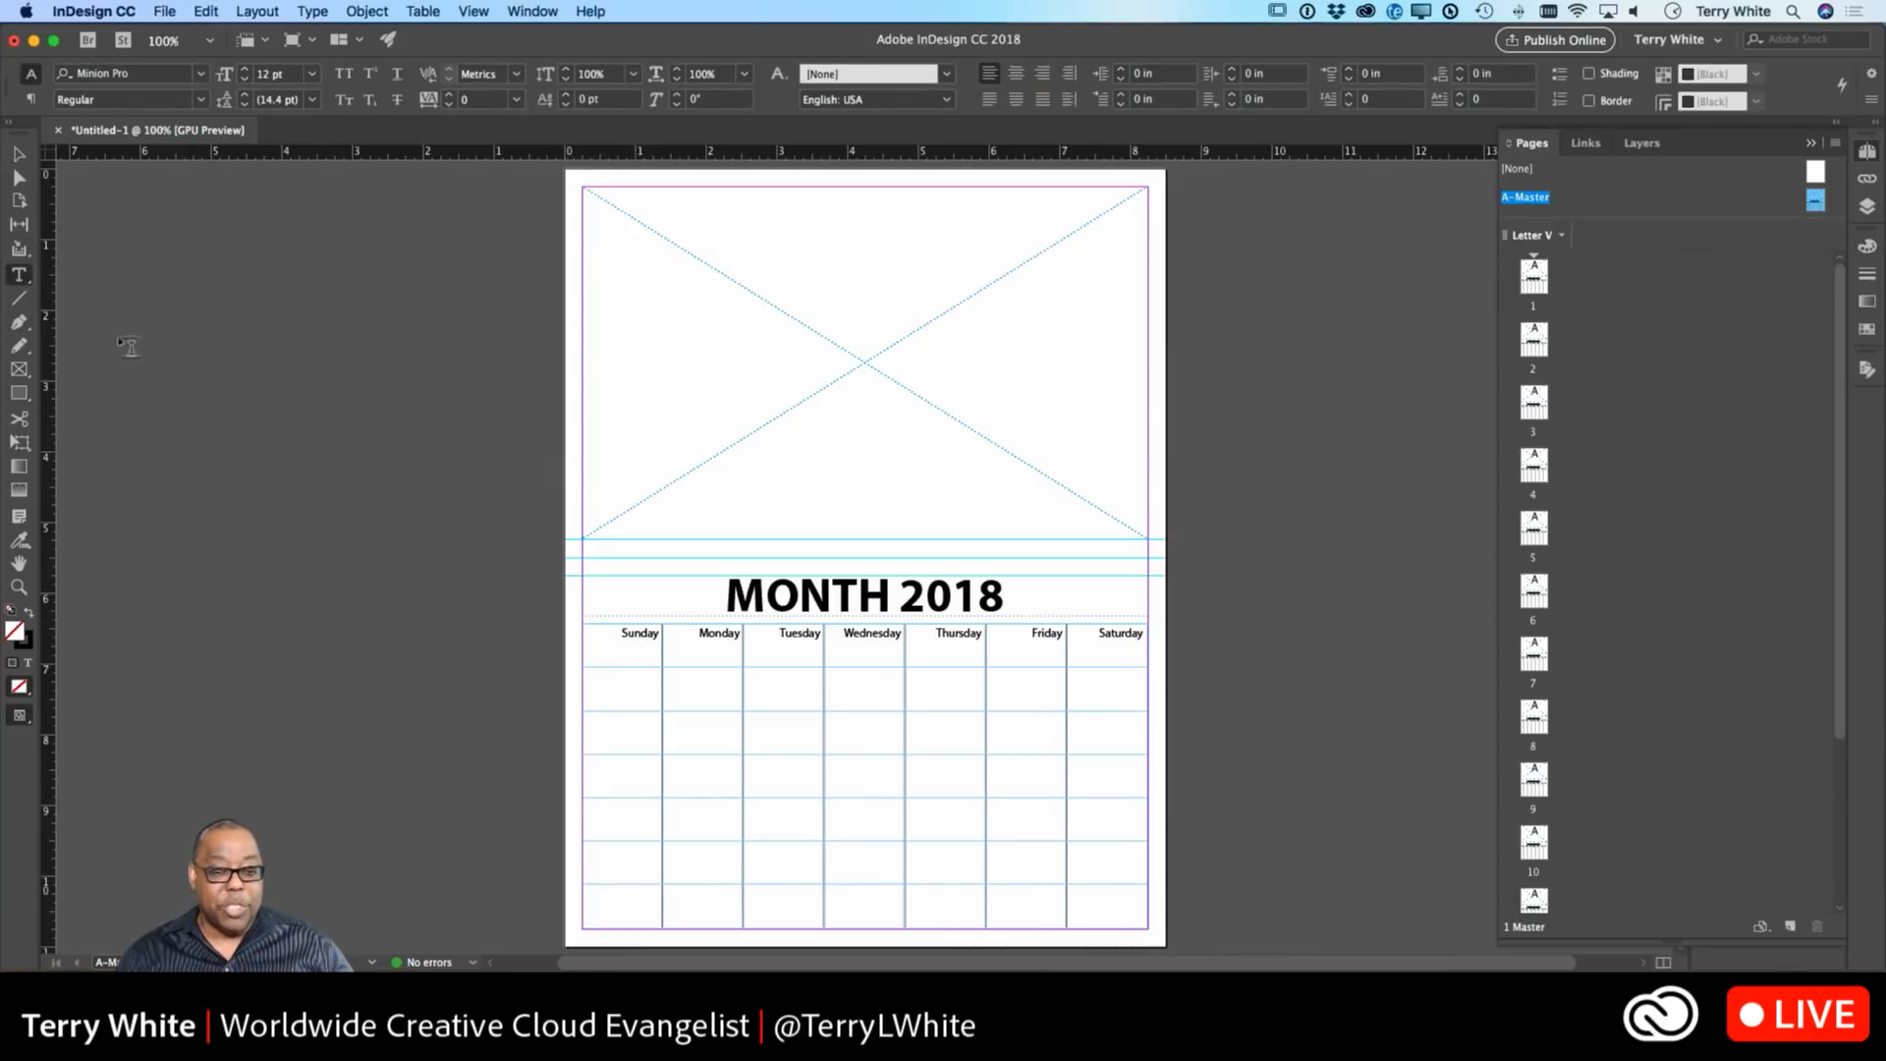
Set every cell's stroke weight to 0 pt in Cell Options > Strokes and Fills, then preview the page.
{"action": "left_click", "coordinate": [577, 621]}
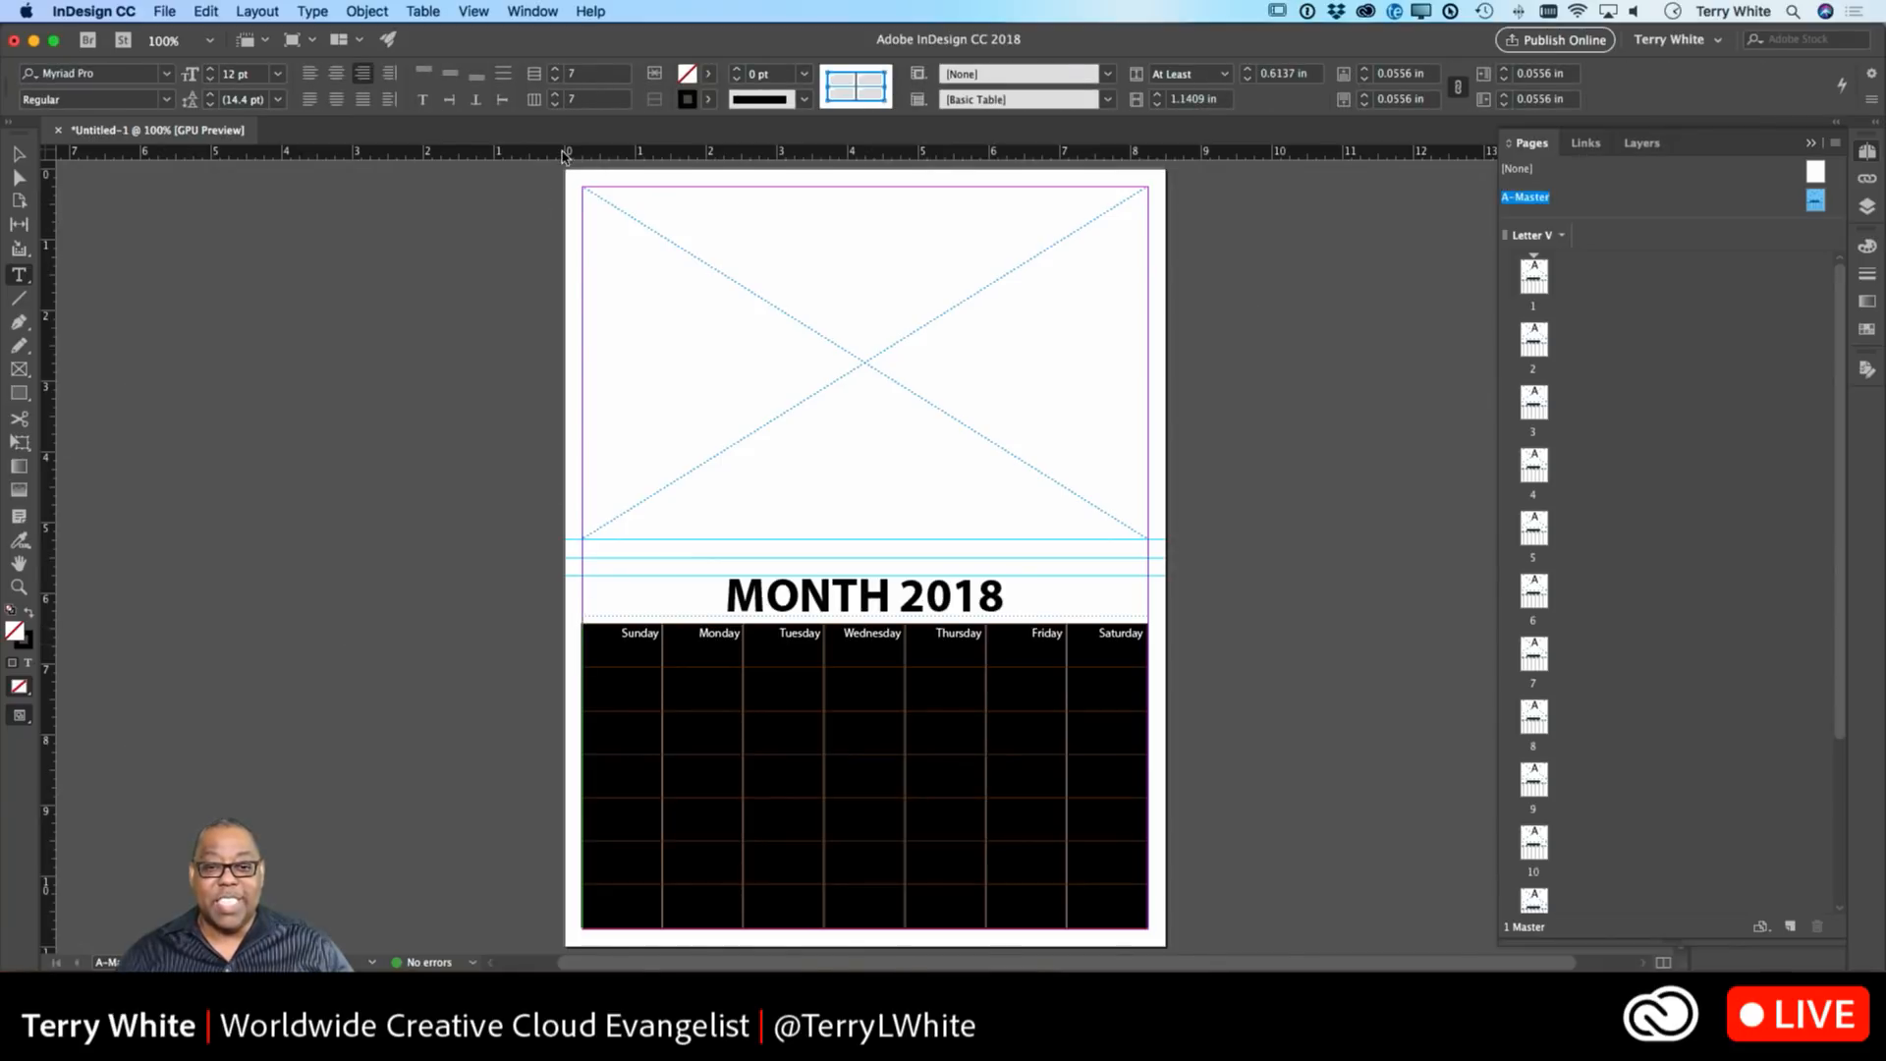
{"action": "left_click", "coordinate": [417, 11]}
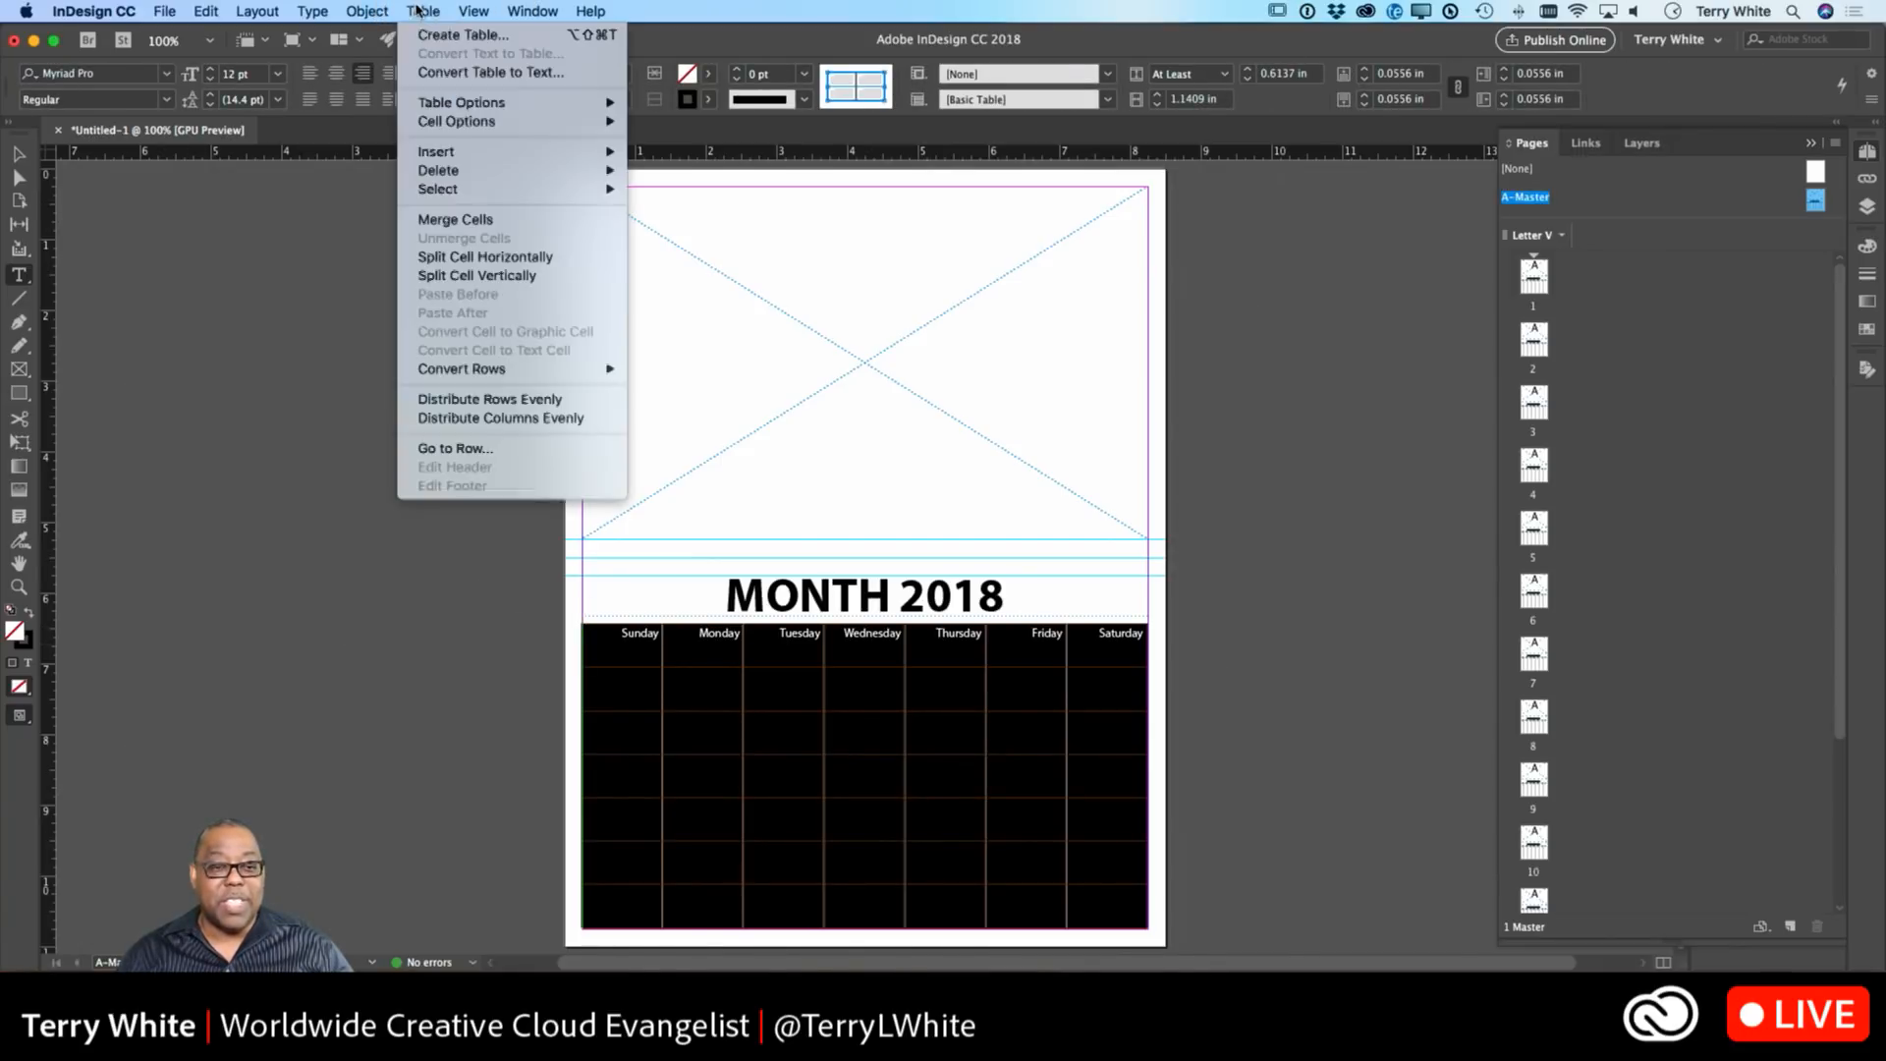
{"action": "mouse_move", "coordinate": [462, 126]}
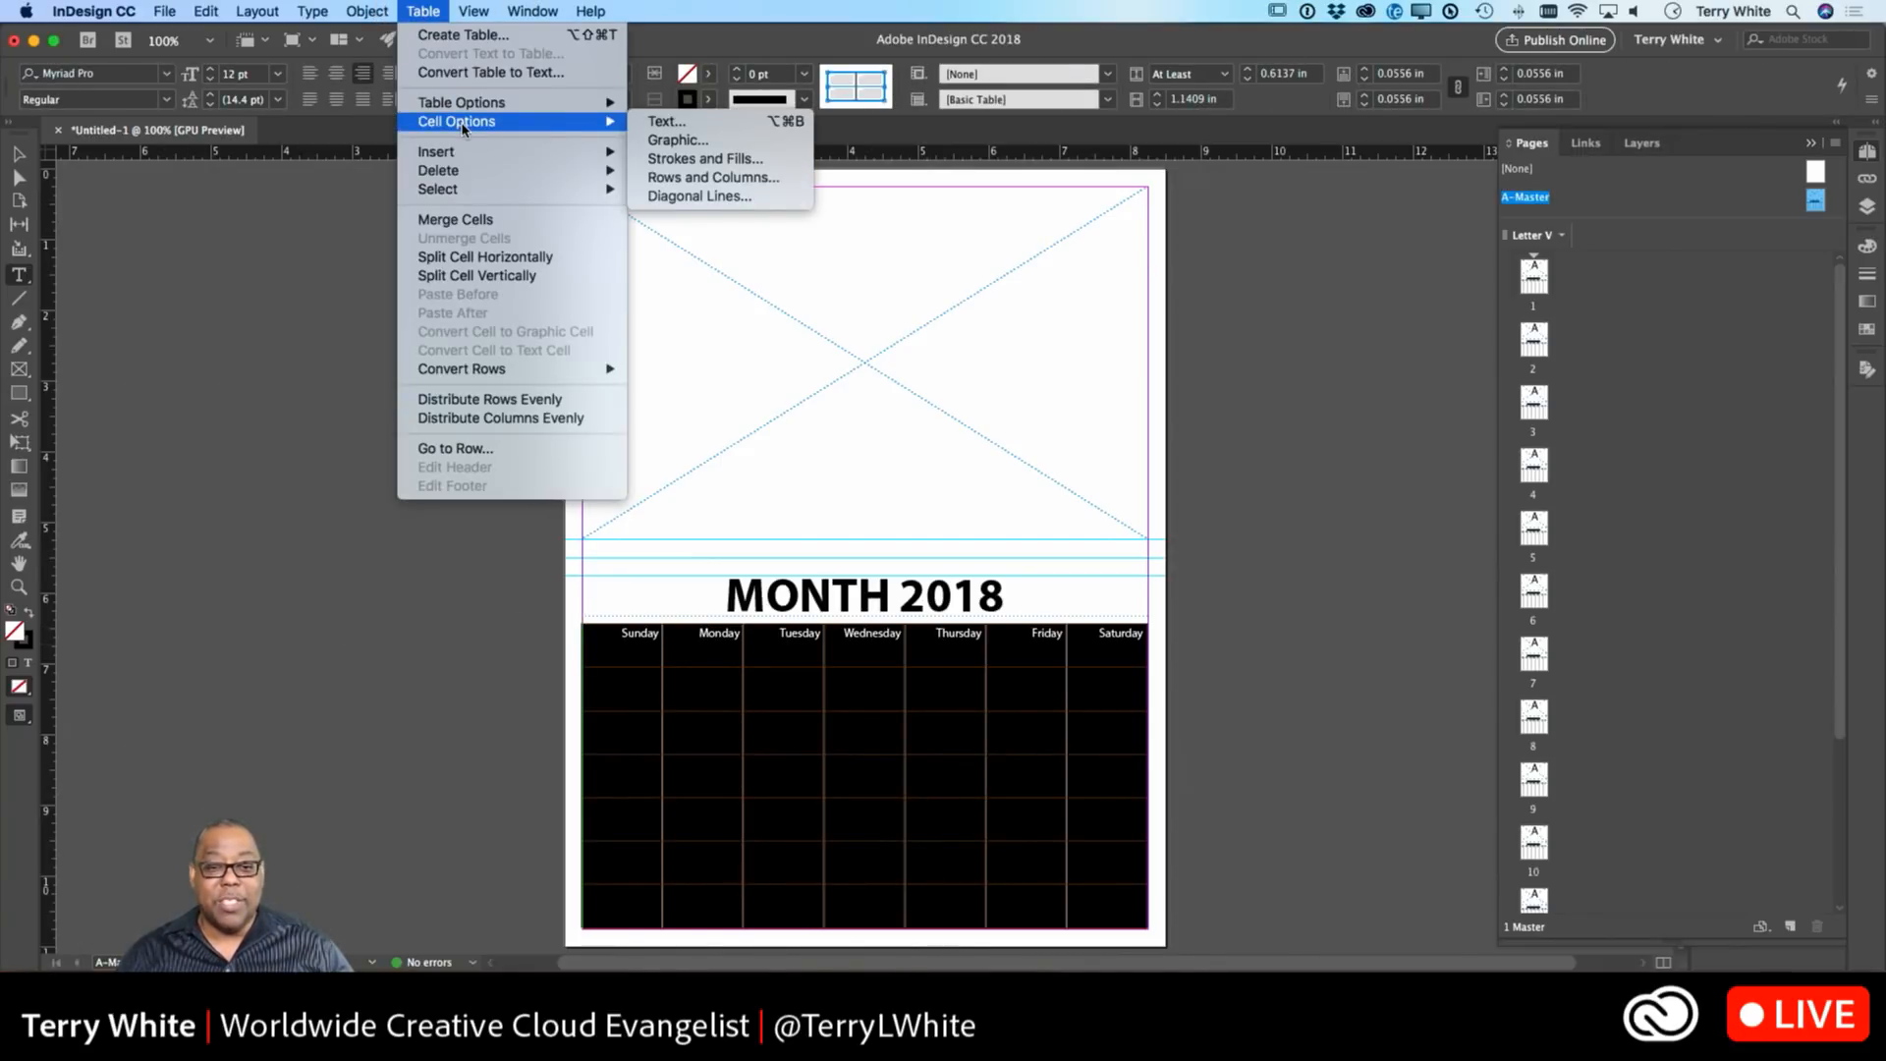
{"action": "left_click", "coordinate": [767, 159]}
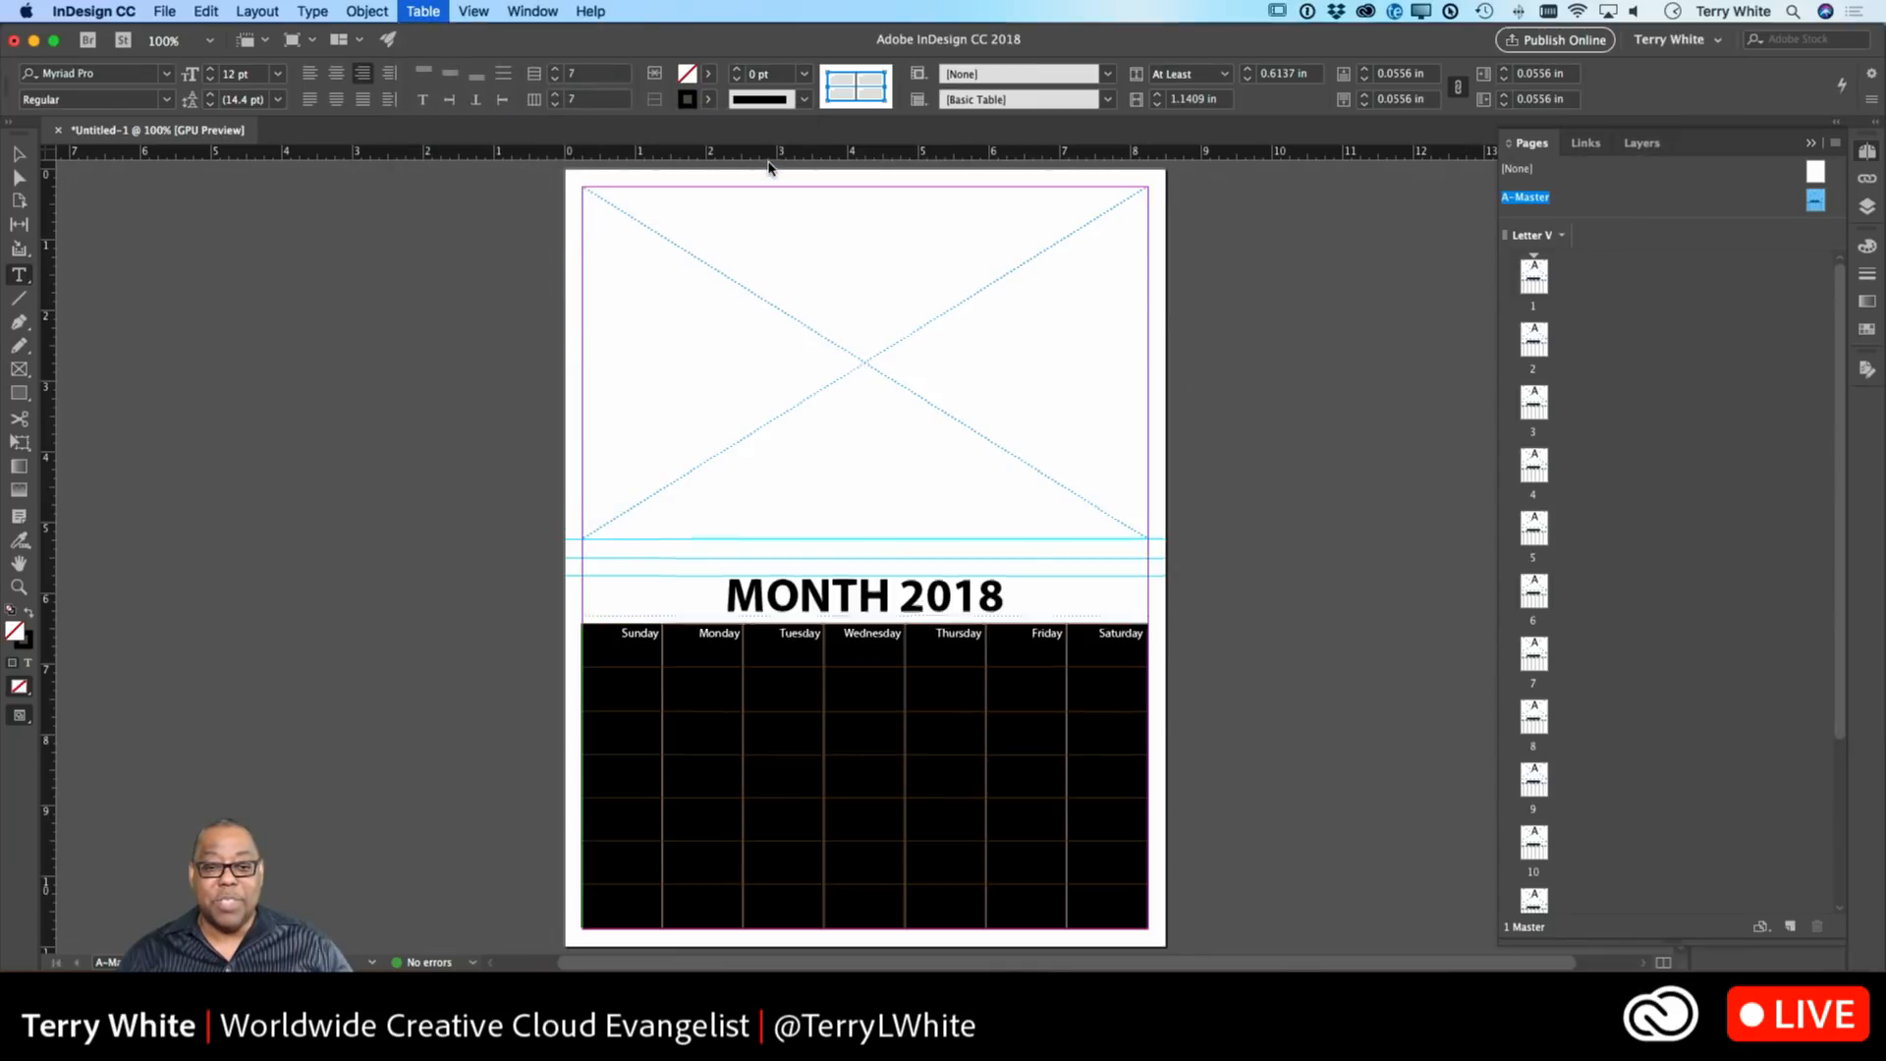
{"action": "left_click", "coordinate": [887, 473]}
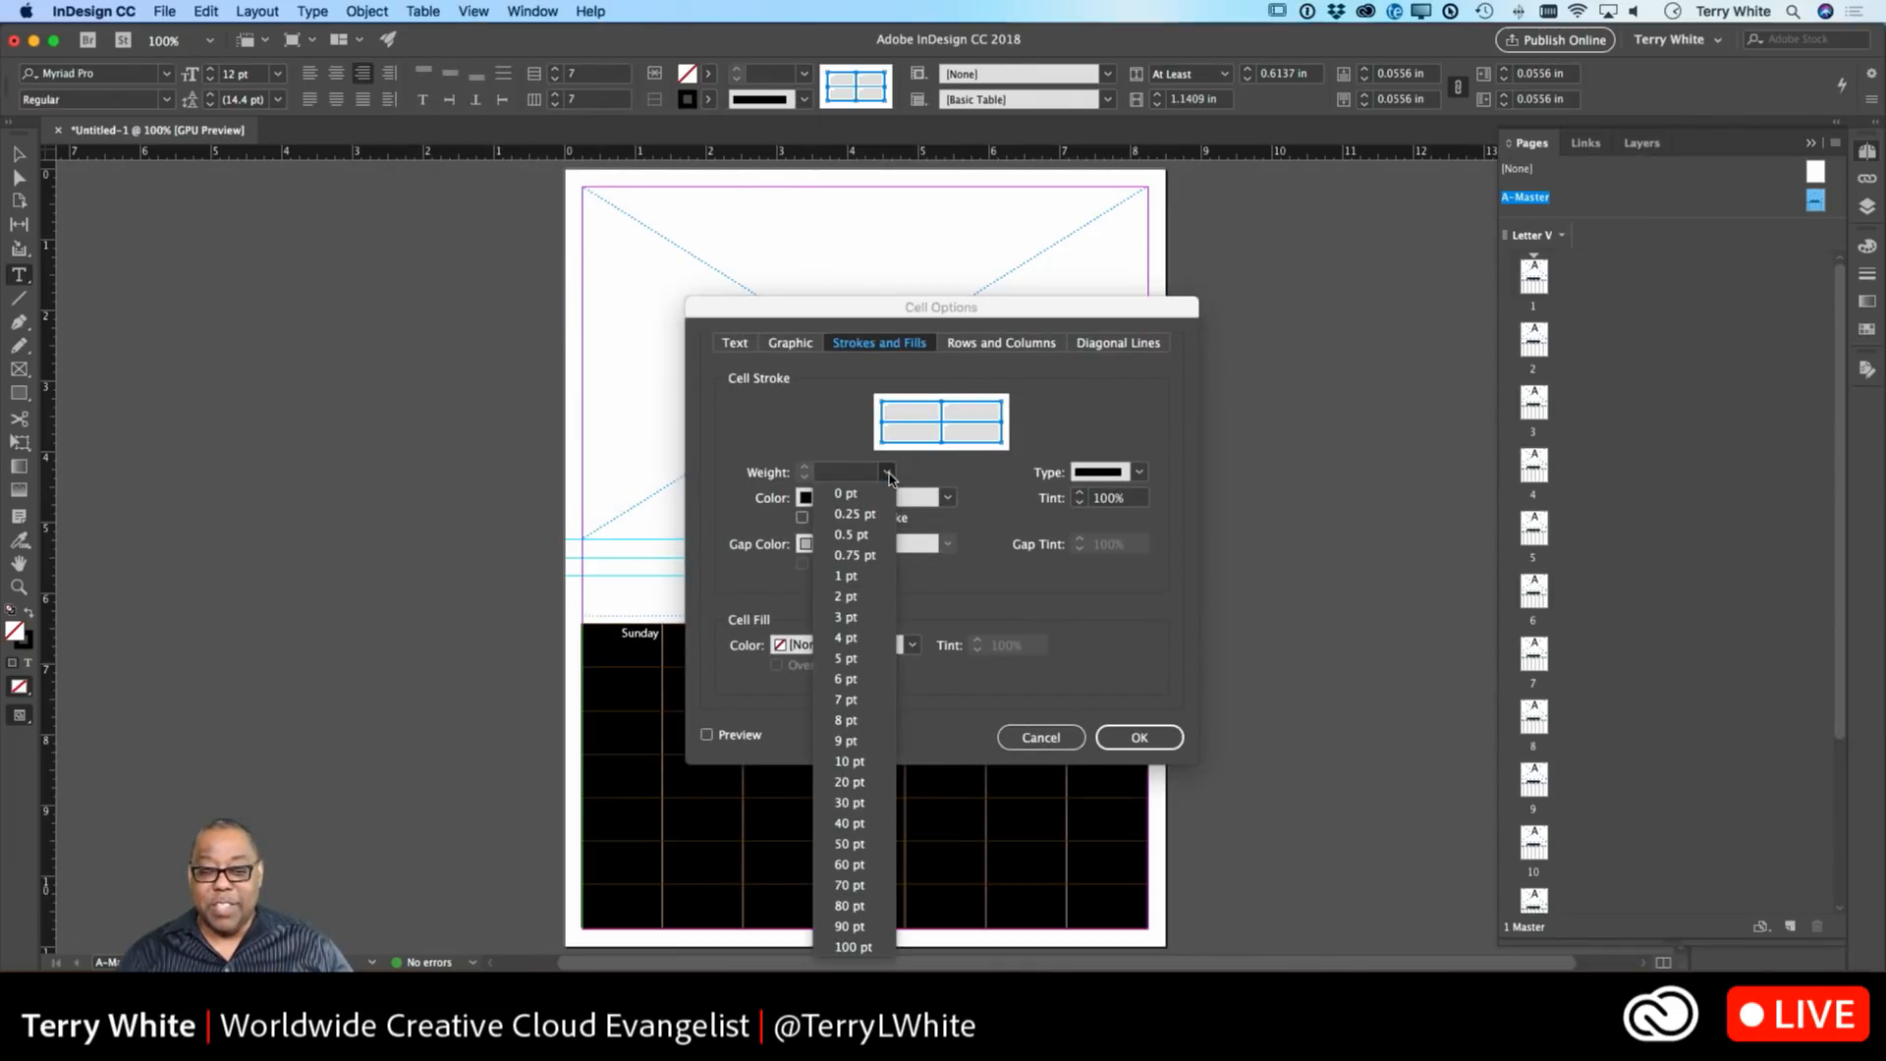
{"action": "left_click", "coordinate": [865, 496]}
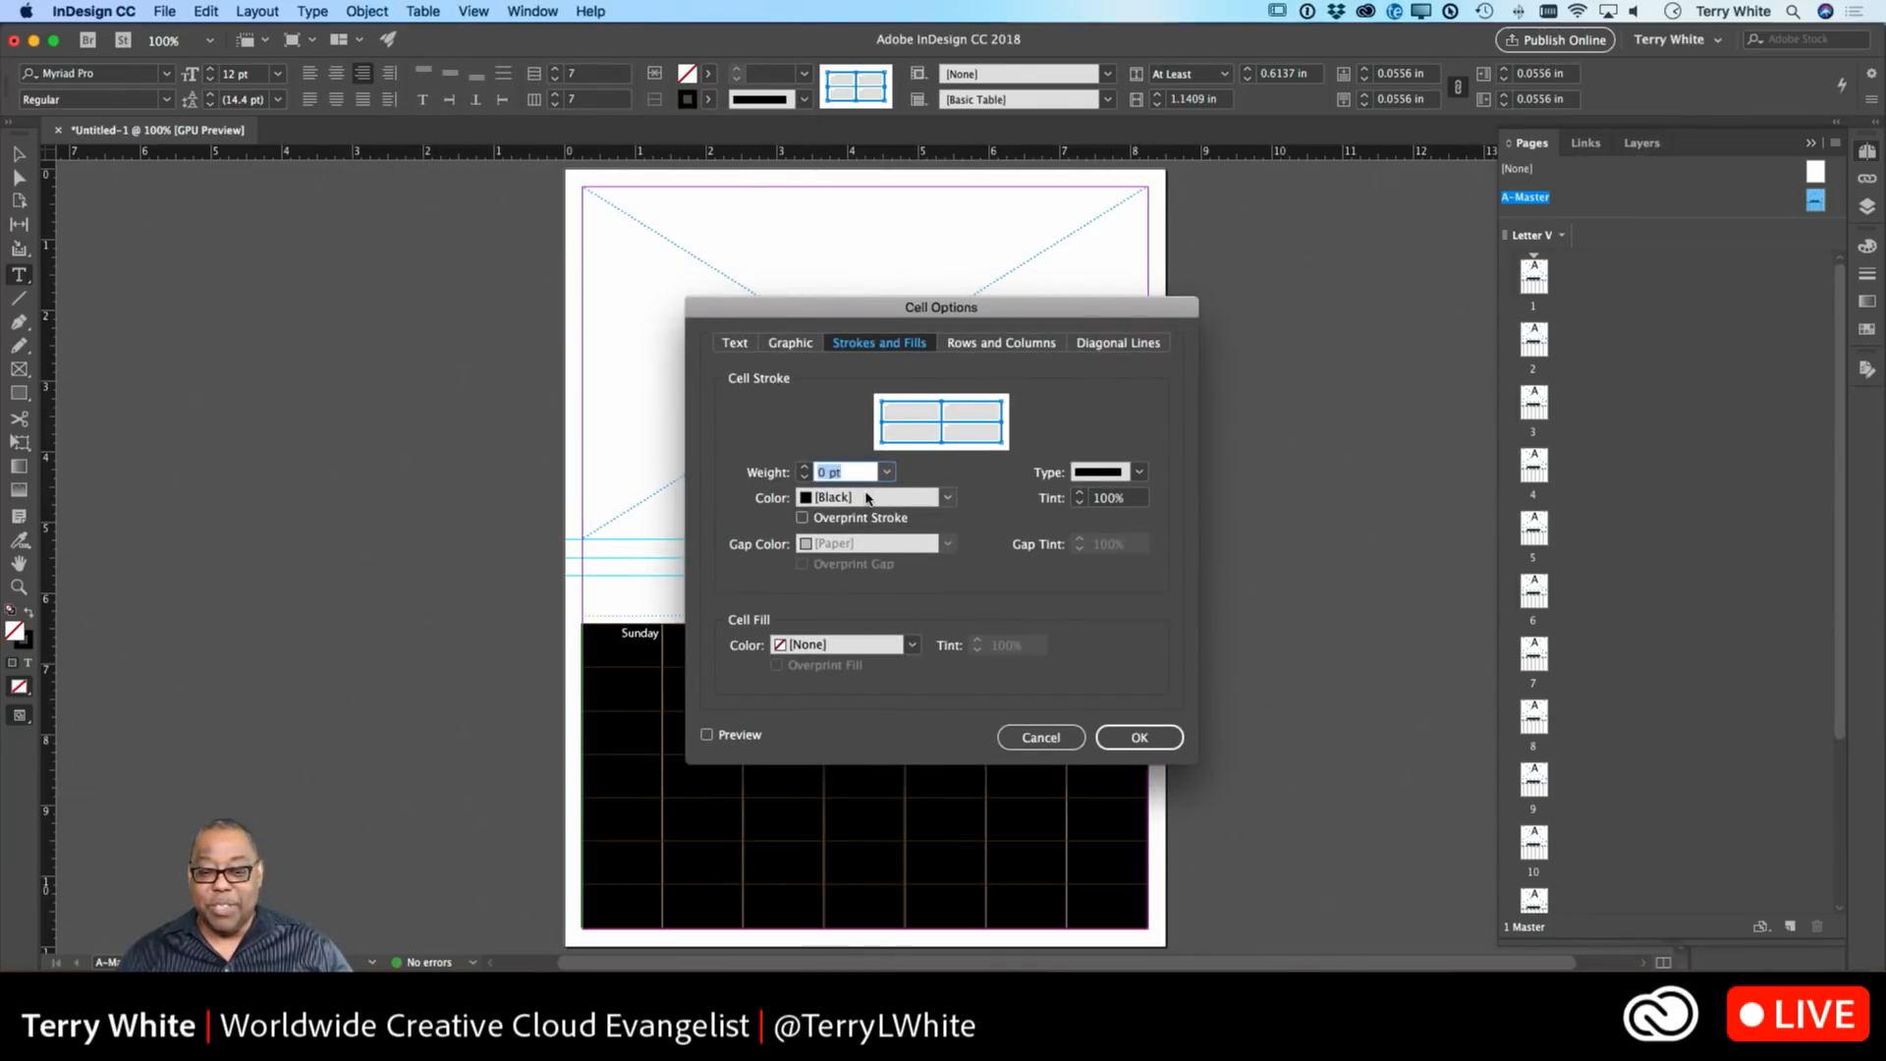
{"action": "left_click", "coordinate": [1144, 739]}
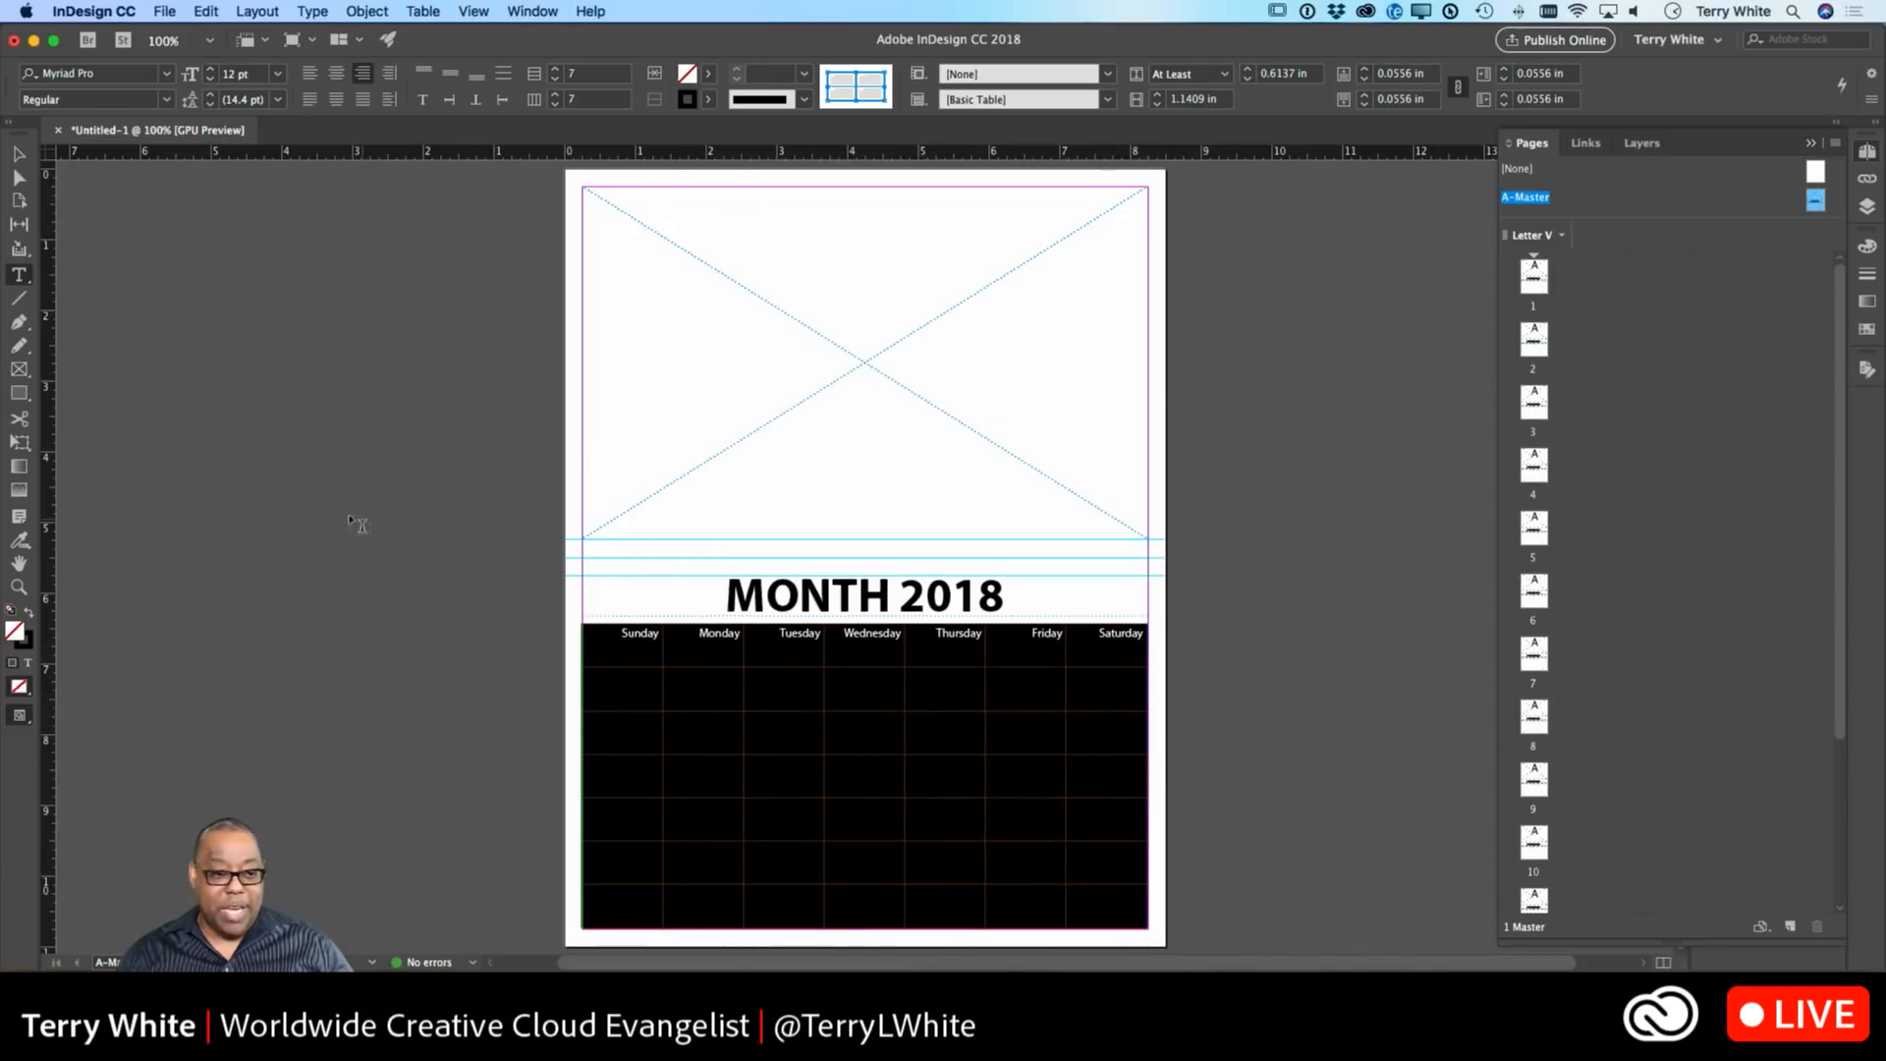
{"action": "left_click", "coordinate": [18, 154]}
{"action": "left_click", "coordinate": [536, 579]}
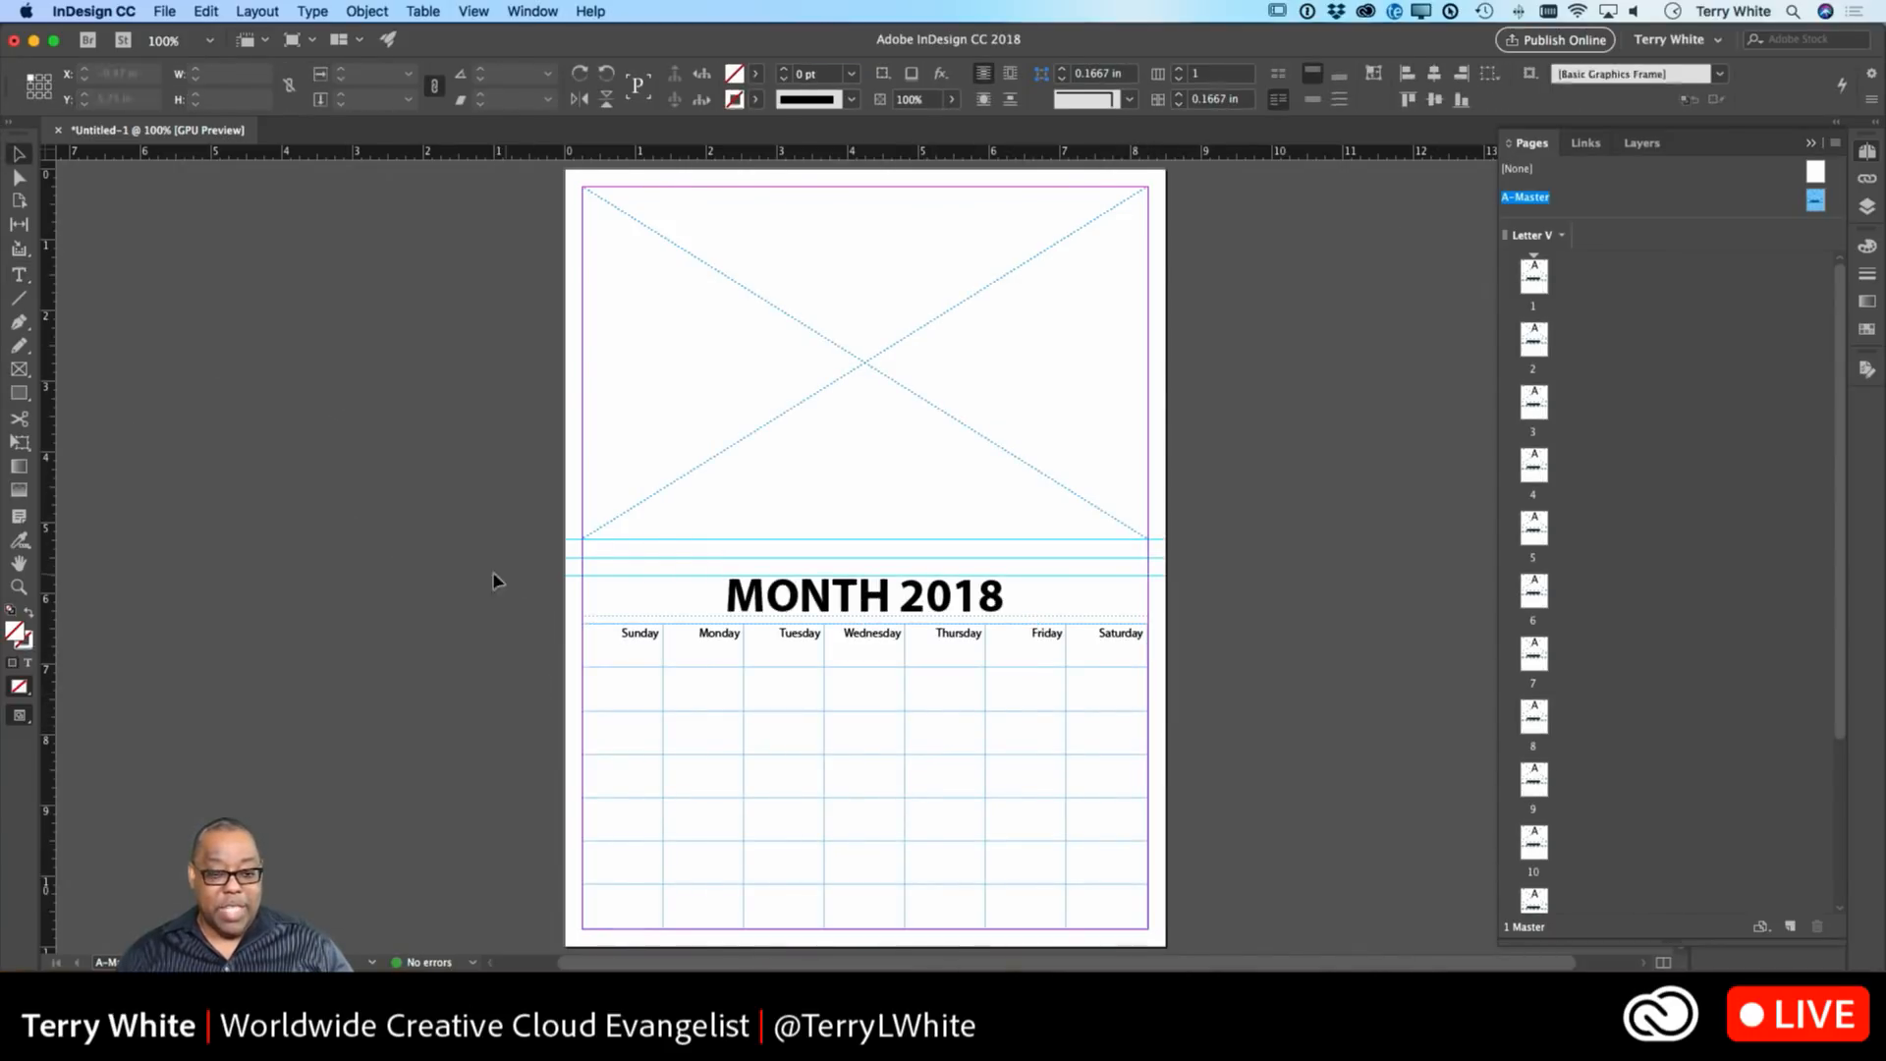
{"action": "key", "text": "w"}
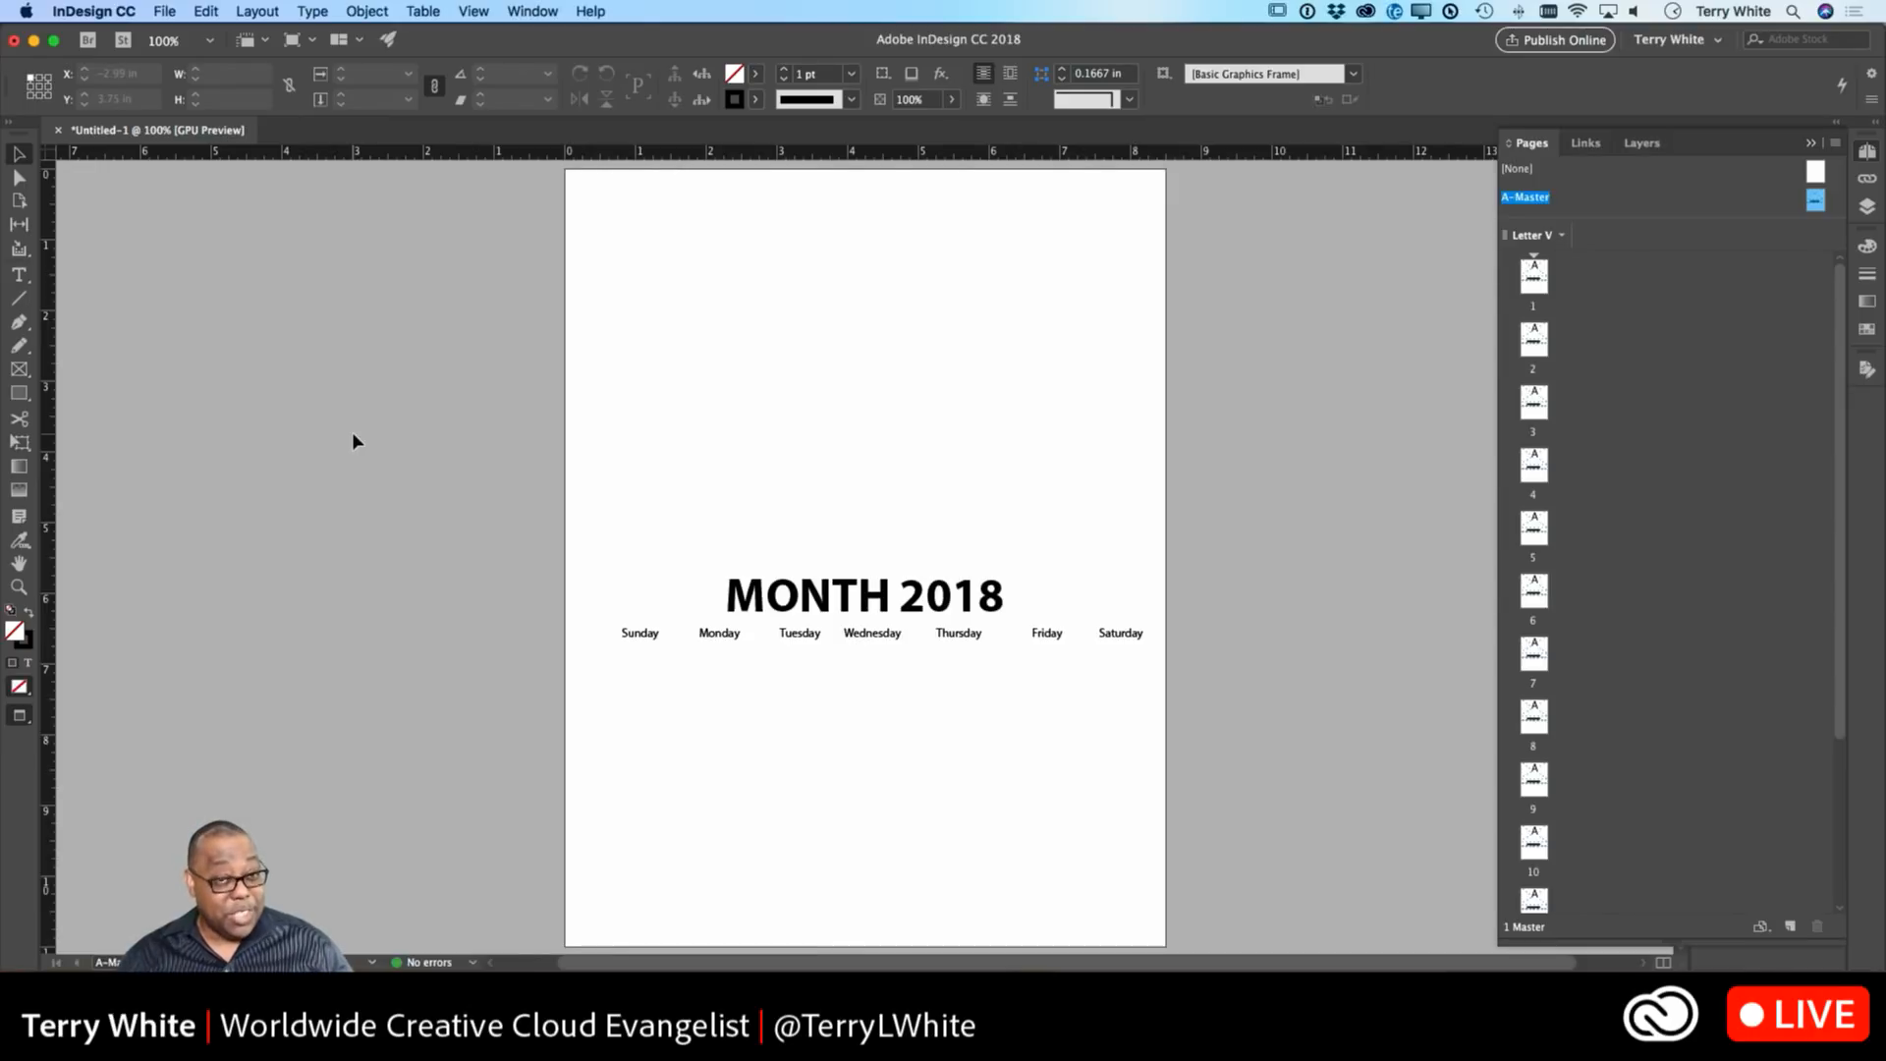
Give the top photo frame a 1 pt stroke.
{"action": "key", "text": "w"}
{"action": "left_click", "coordinate": [737, 496]}
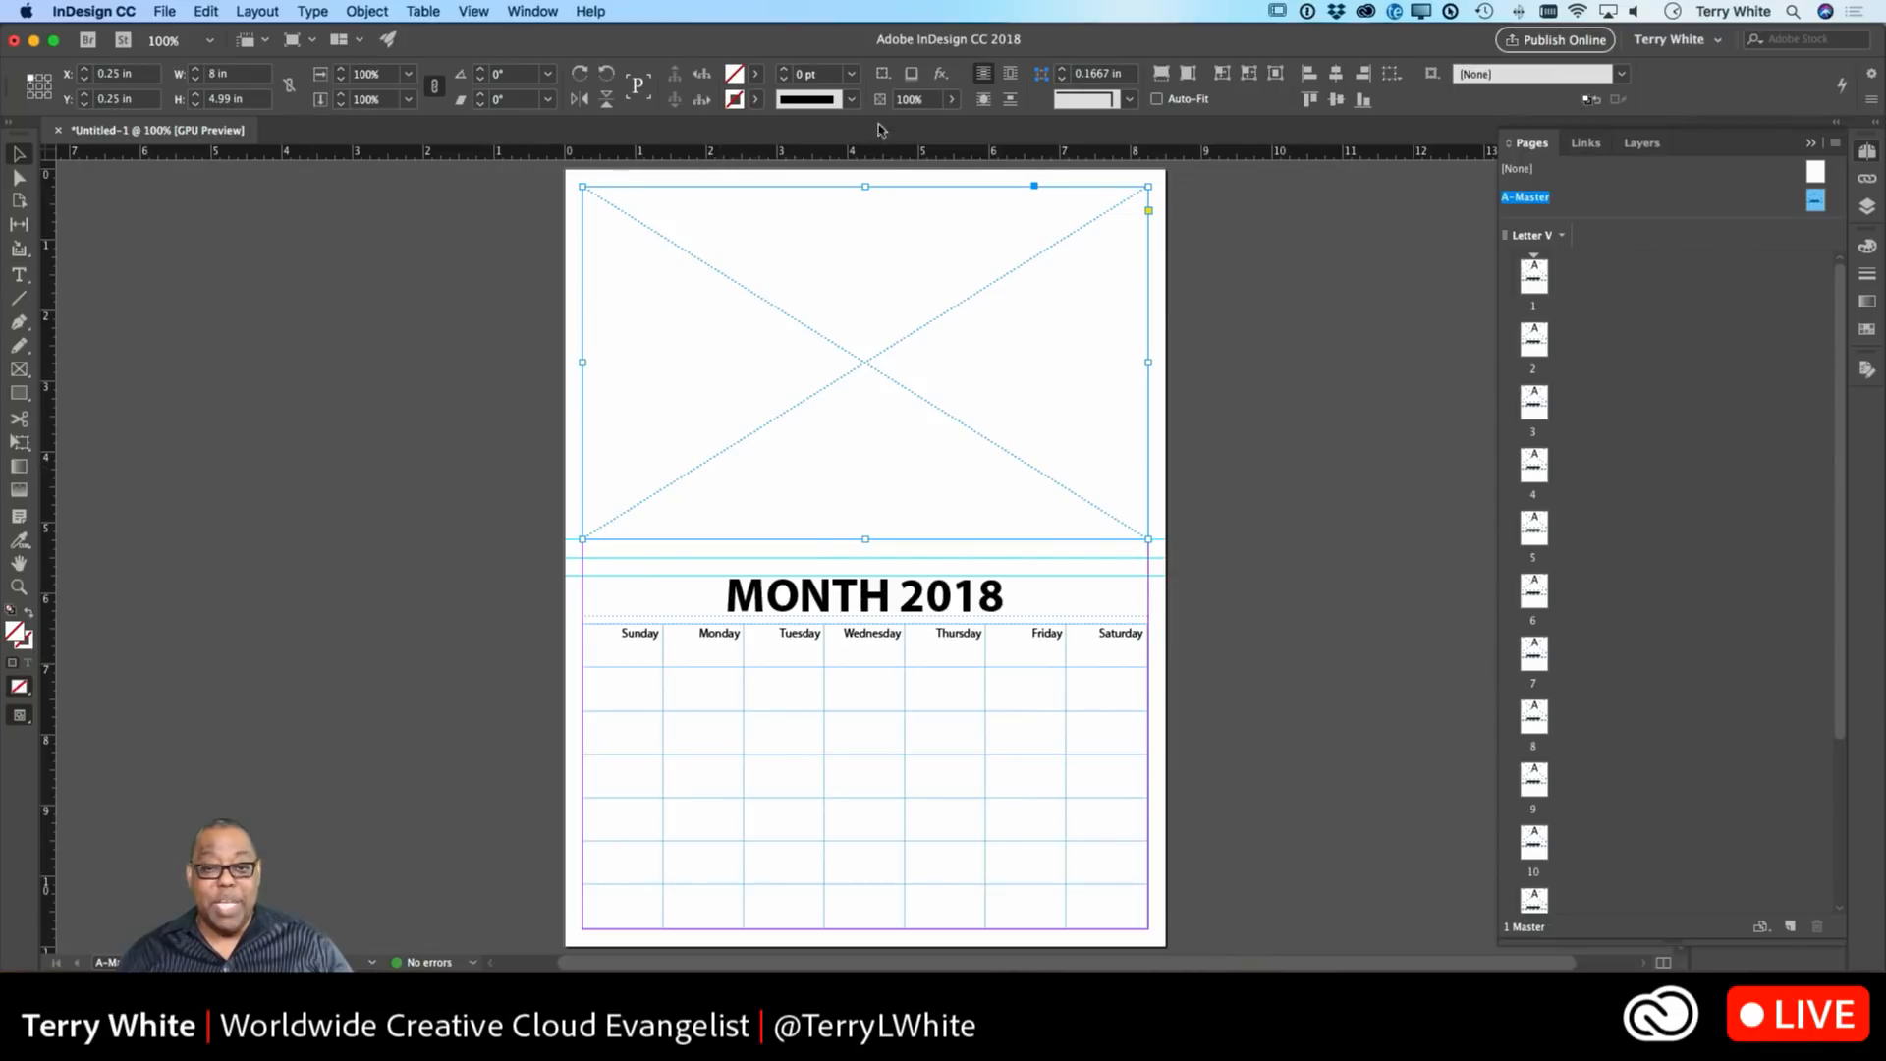
{"action": "left_click", "coordinate": [851, 75]}
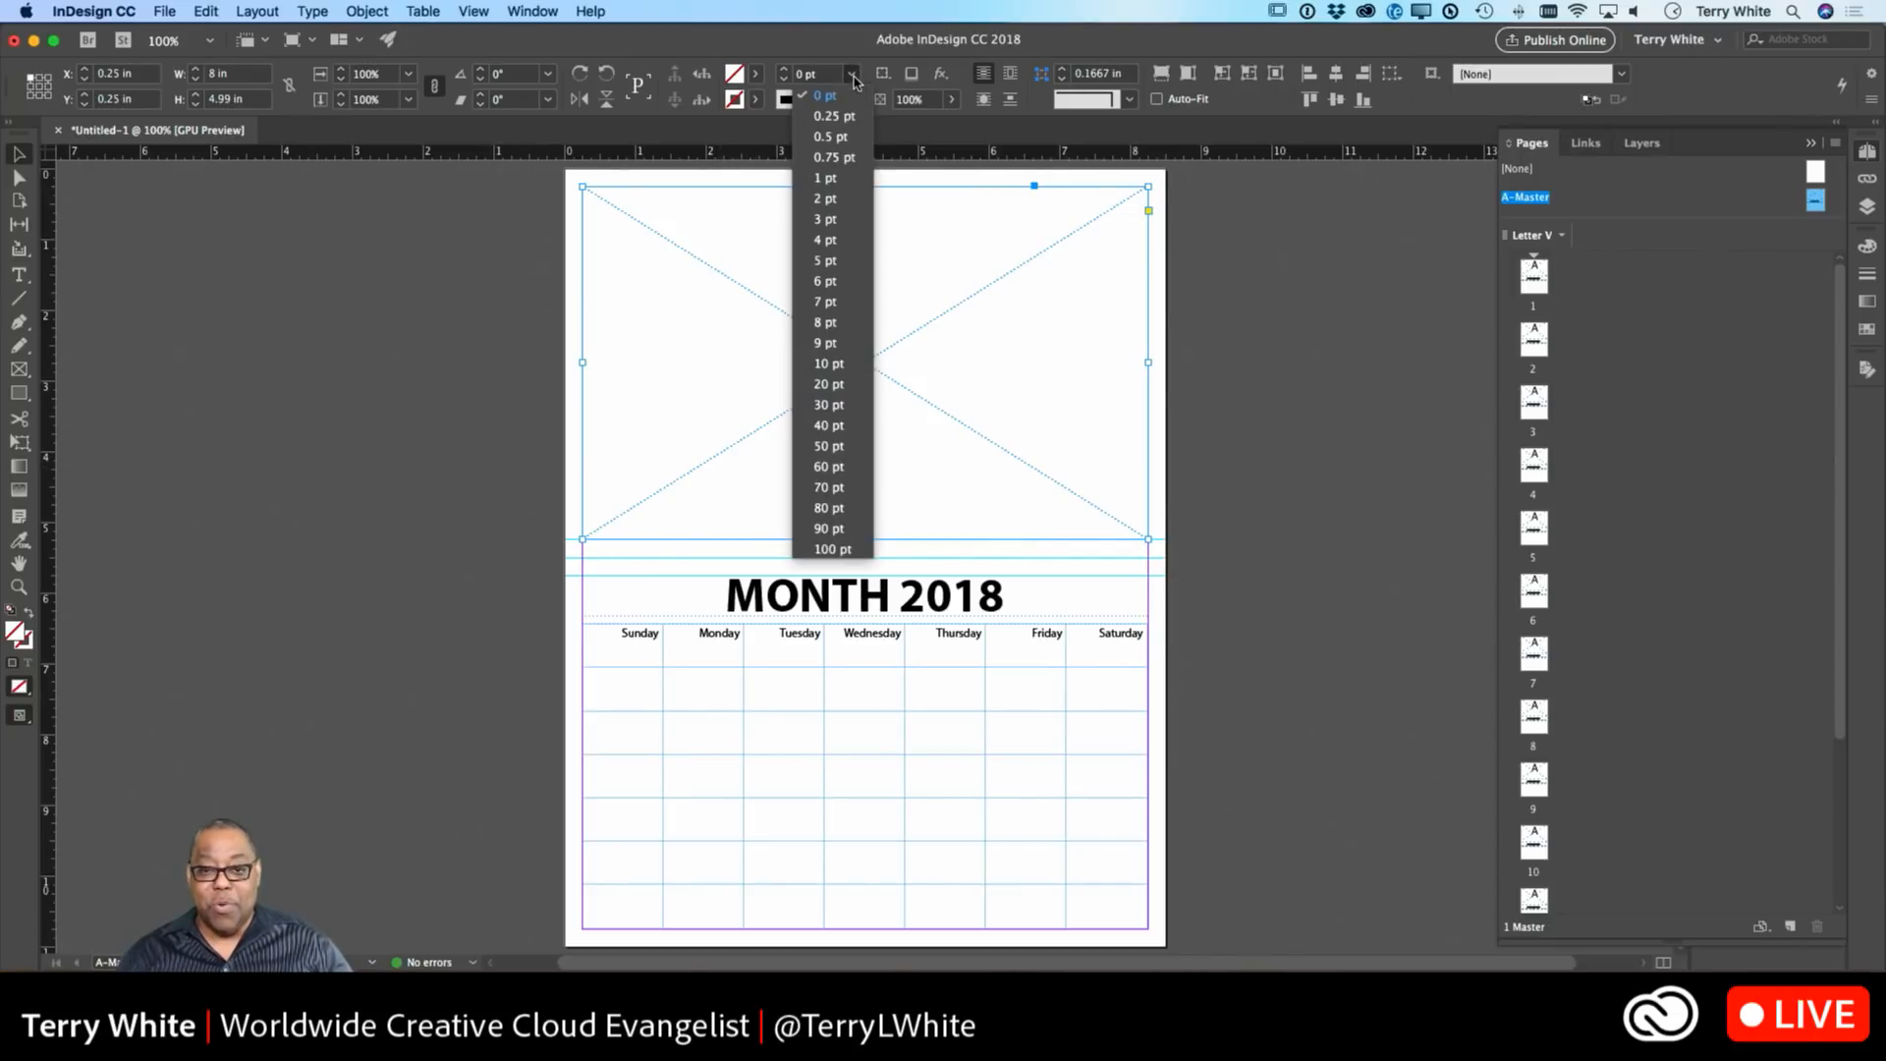
{"action": "left_click", "coordinate": [830, 178]}
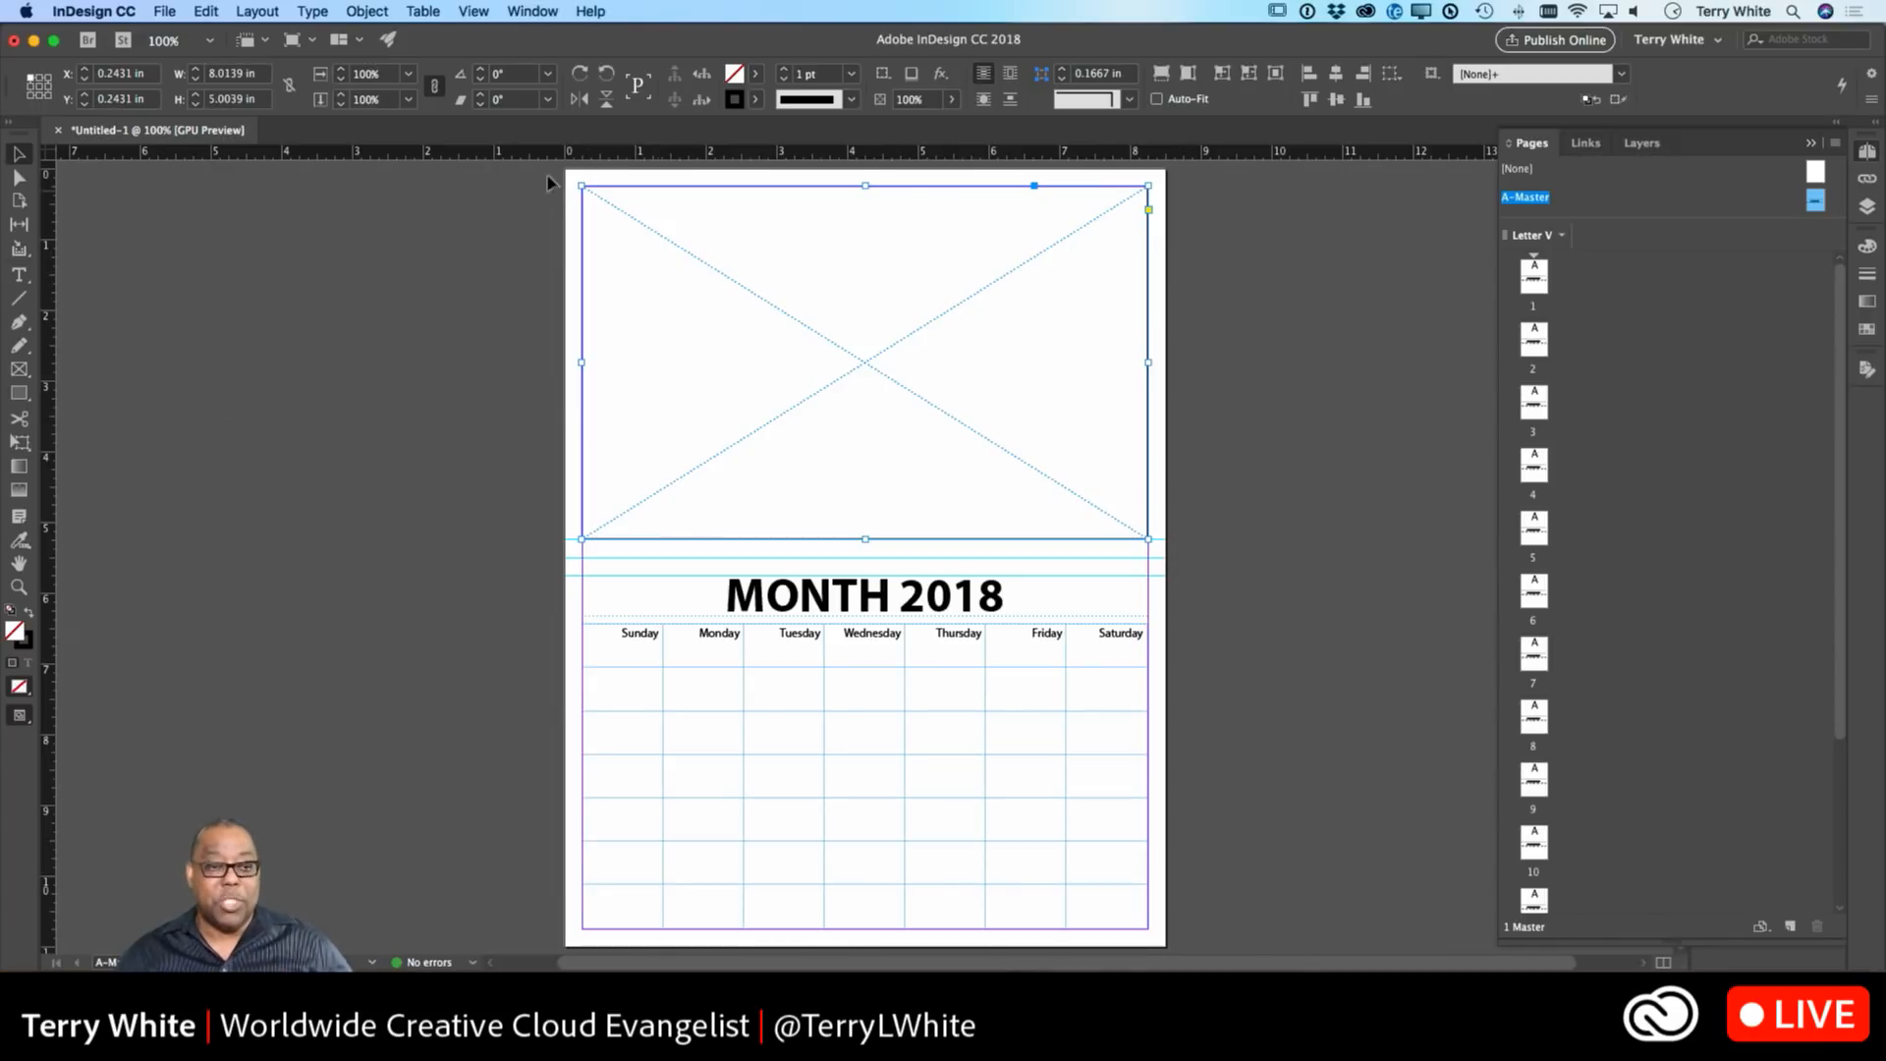
Set the photo frame's fitting to Fill Frame Proportionally with Auto-Fit turned on.
{"action": "left_click", "coordinate": [371, 13]}
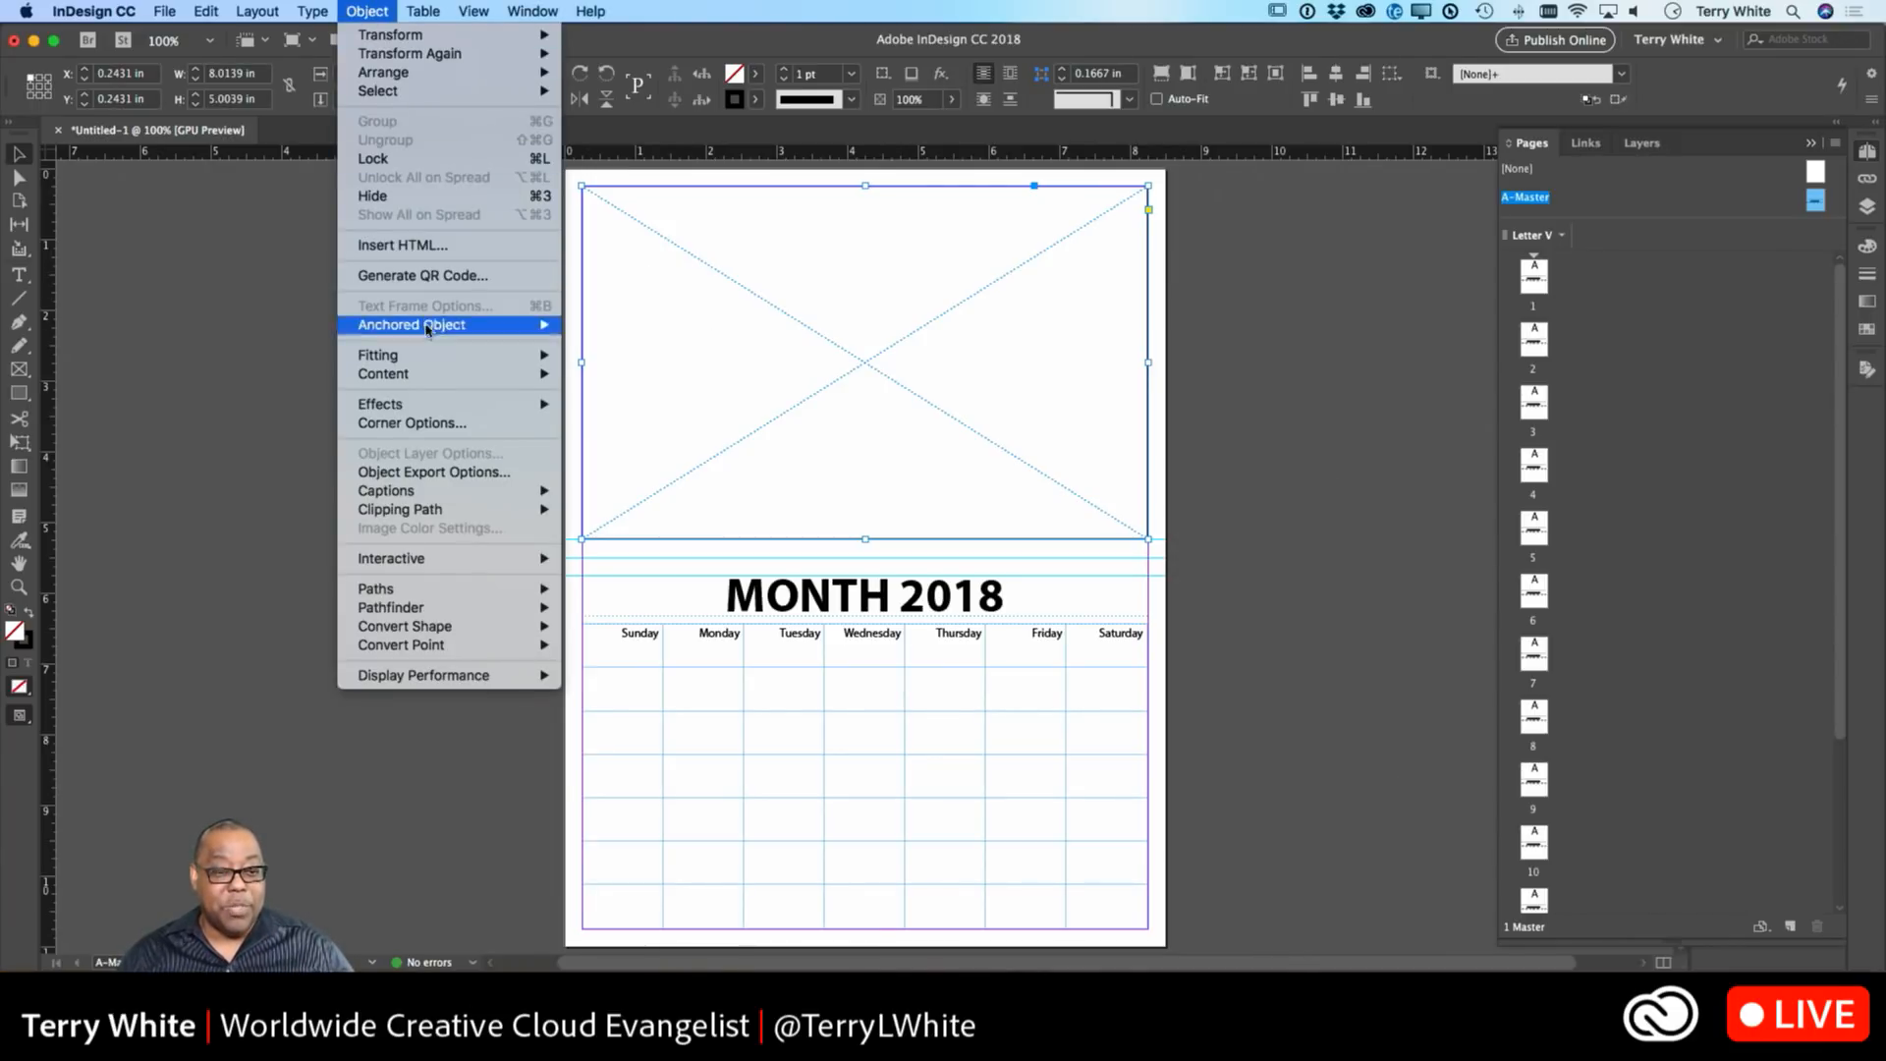
{"action": "mouse_move", "coordinate": [428, 359]}
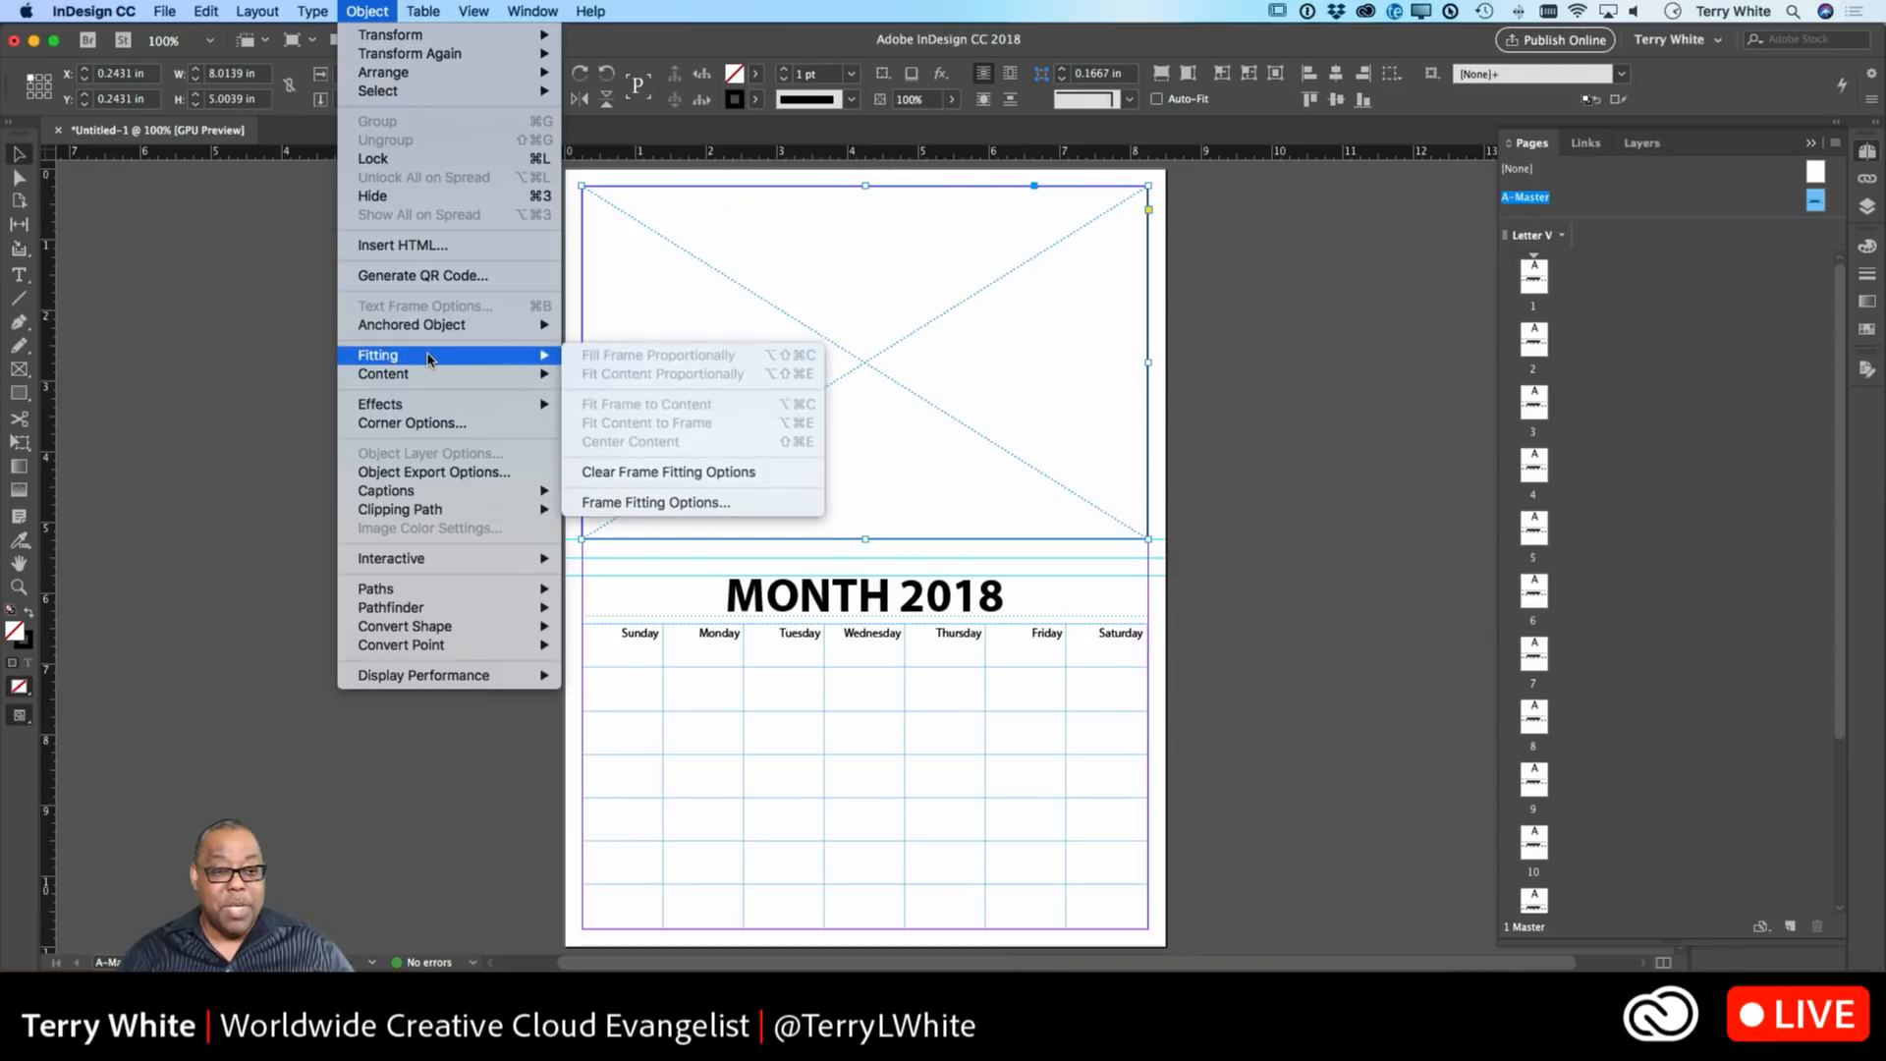
{"action": "left_click", "coordinate": [713, 504]}
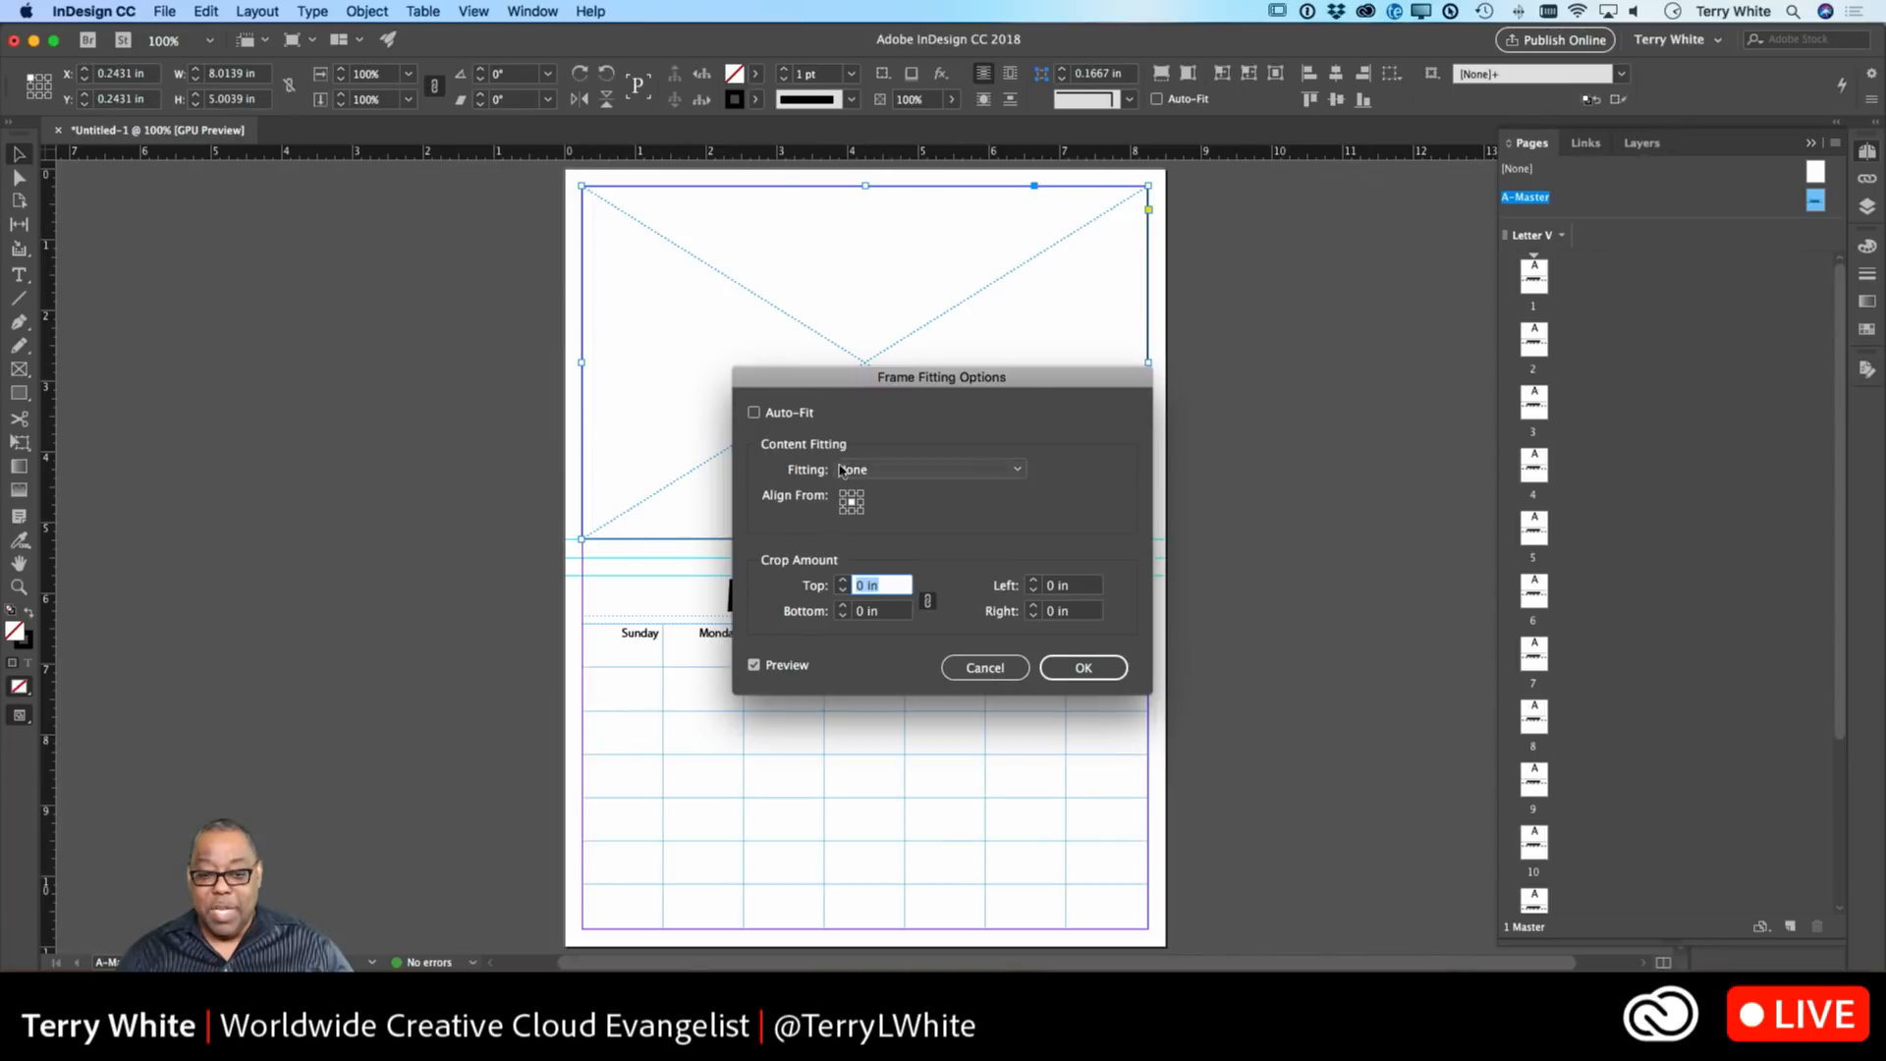
{"action": "left_click", "coordinate": [990, 471]}
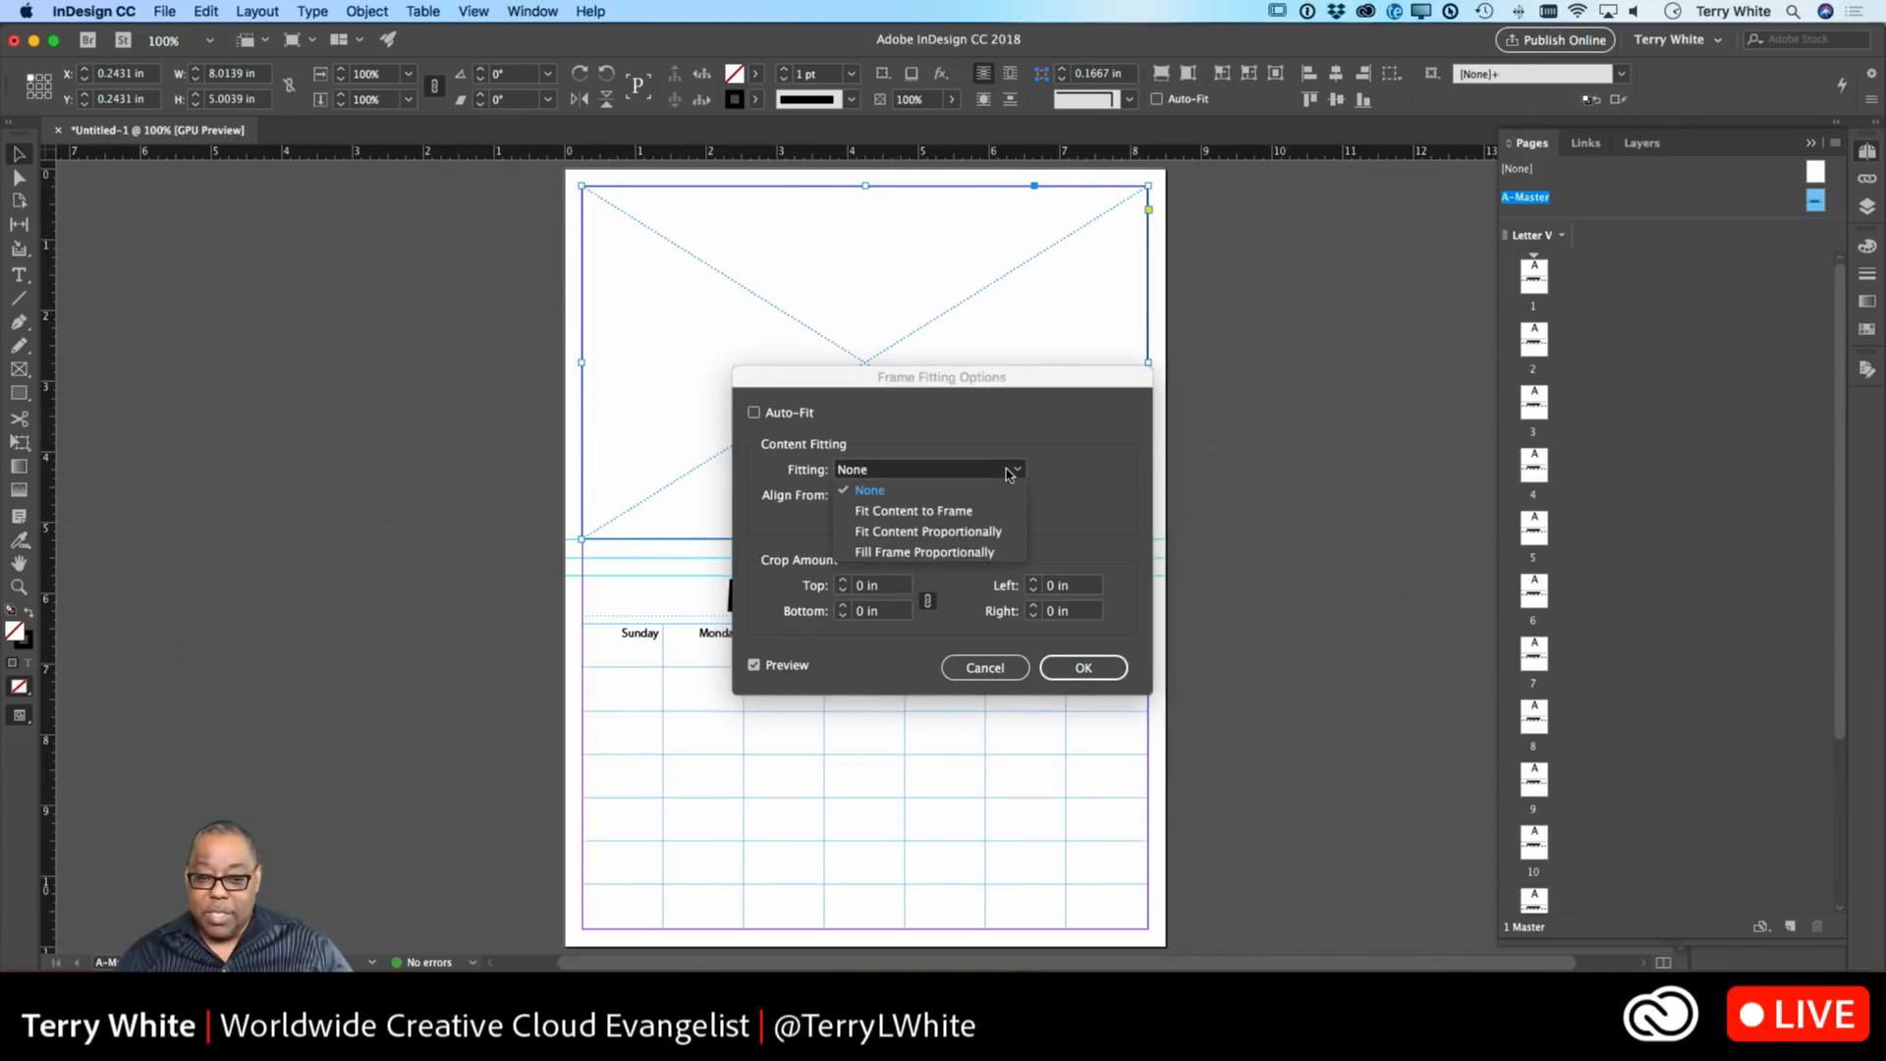
{"action": "left_click", "coordinate": [976, 553]}
{"action": "left_click", "coordinate": [754, 413]}
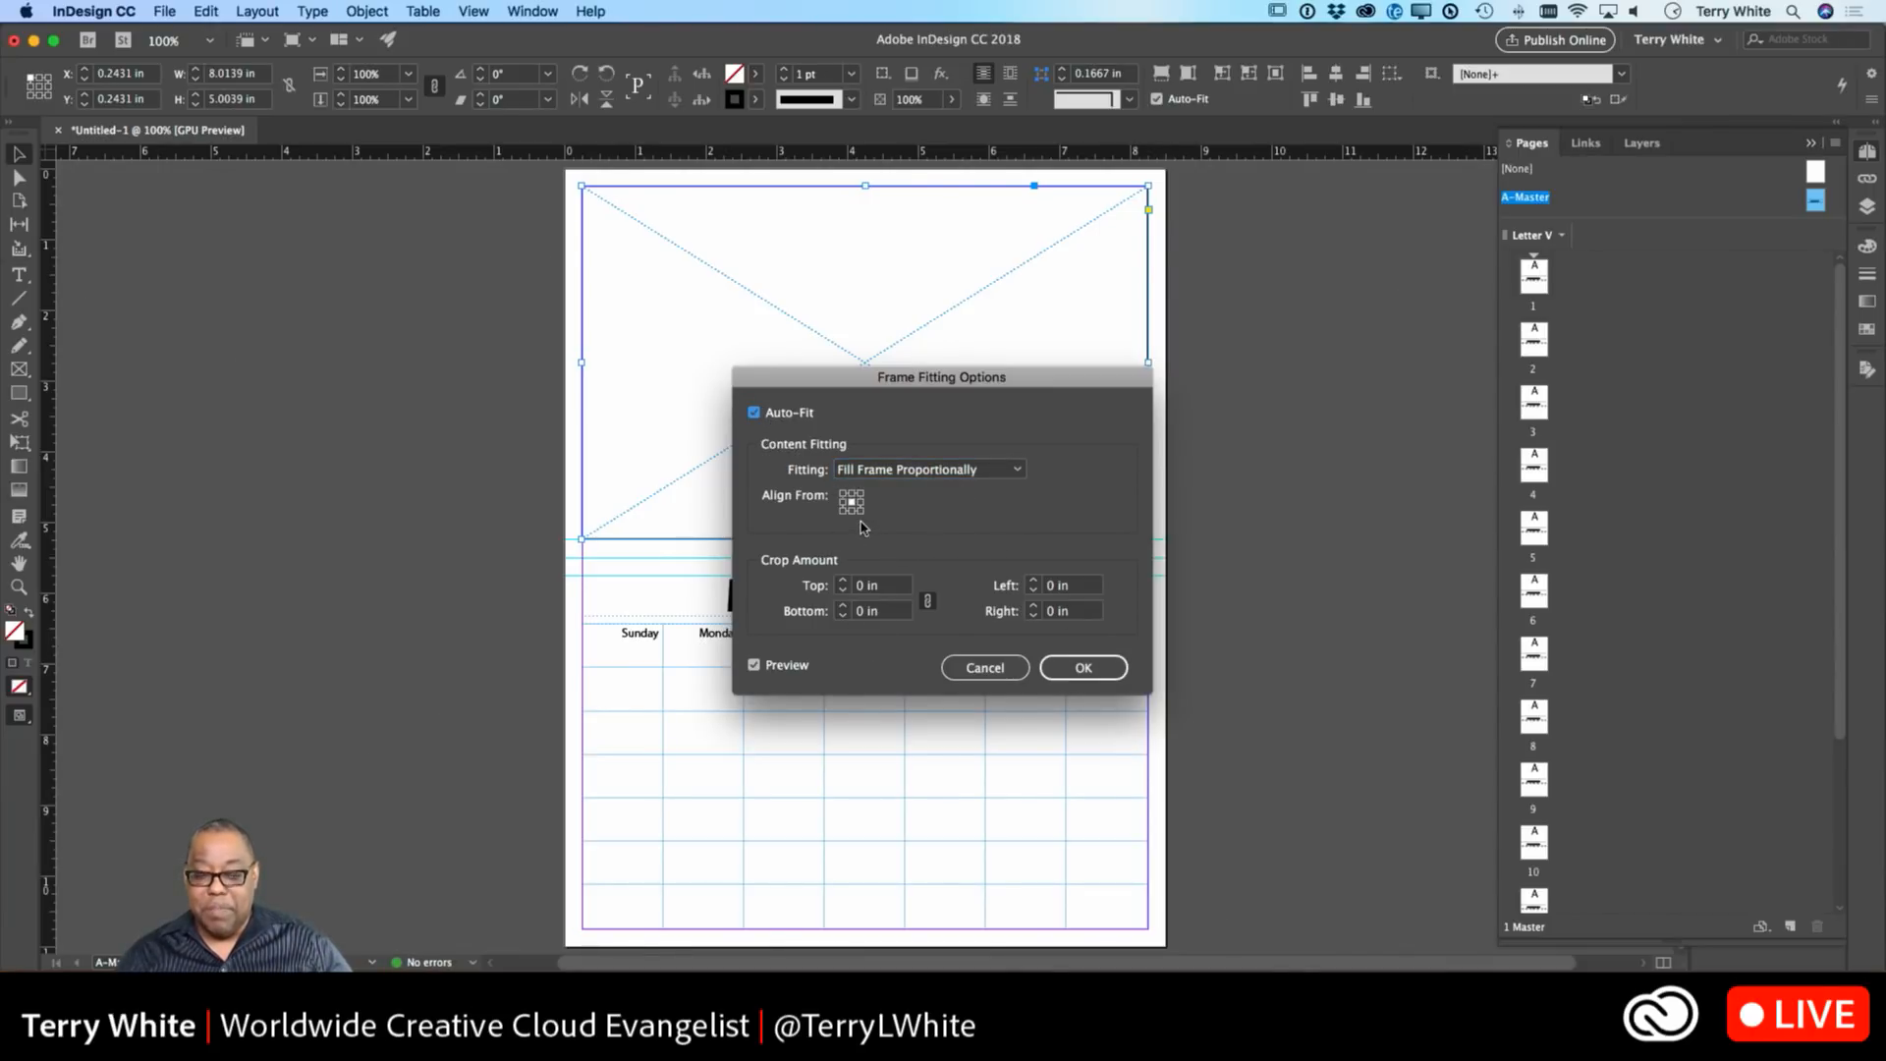
{"action": "left_click", "coordinate": [1080, 669]}
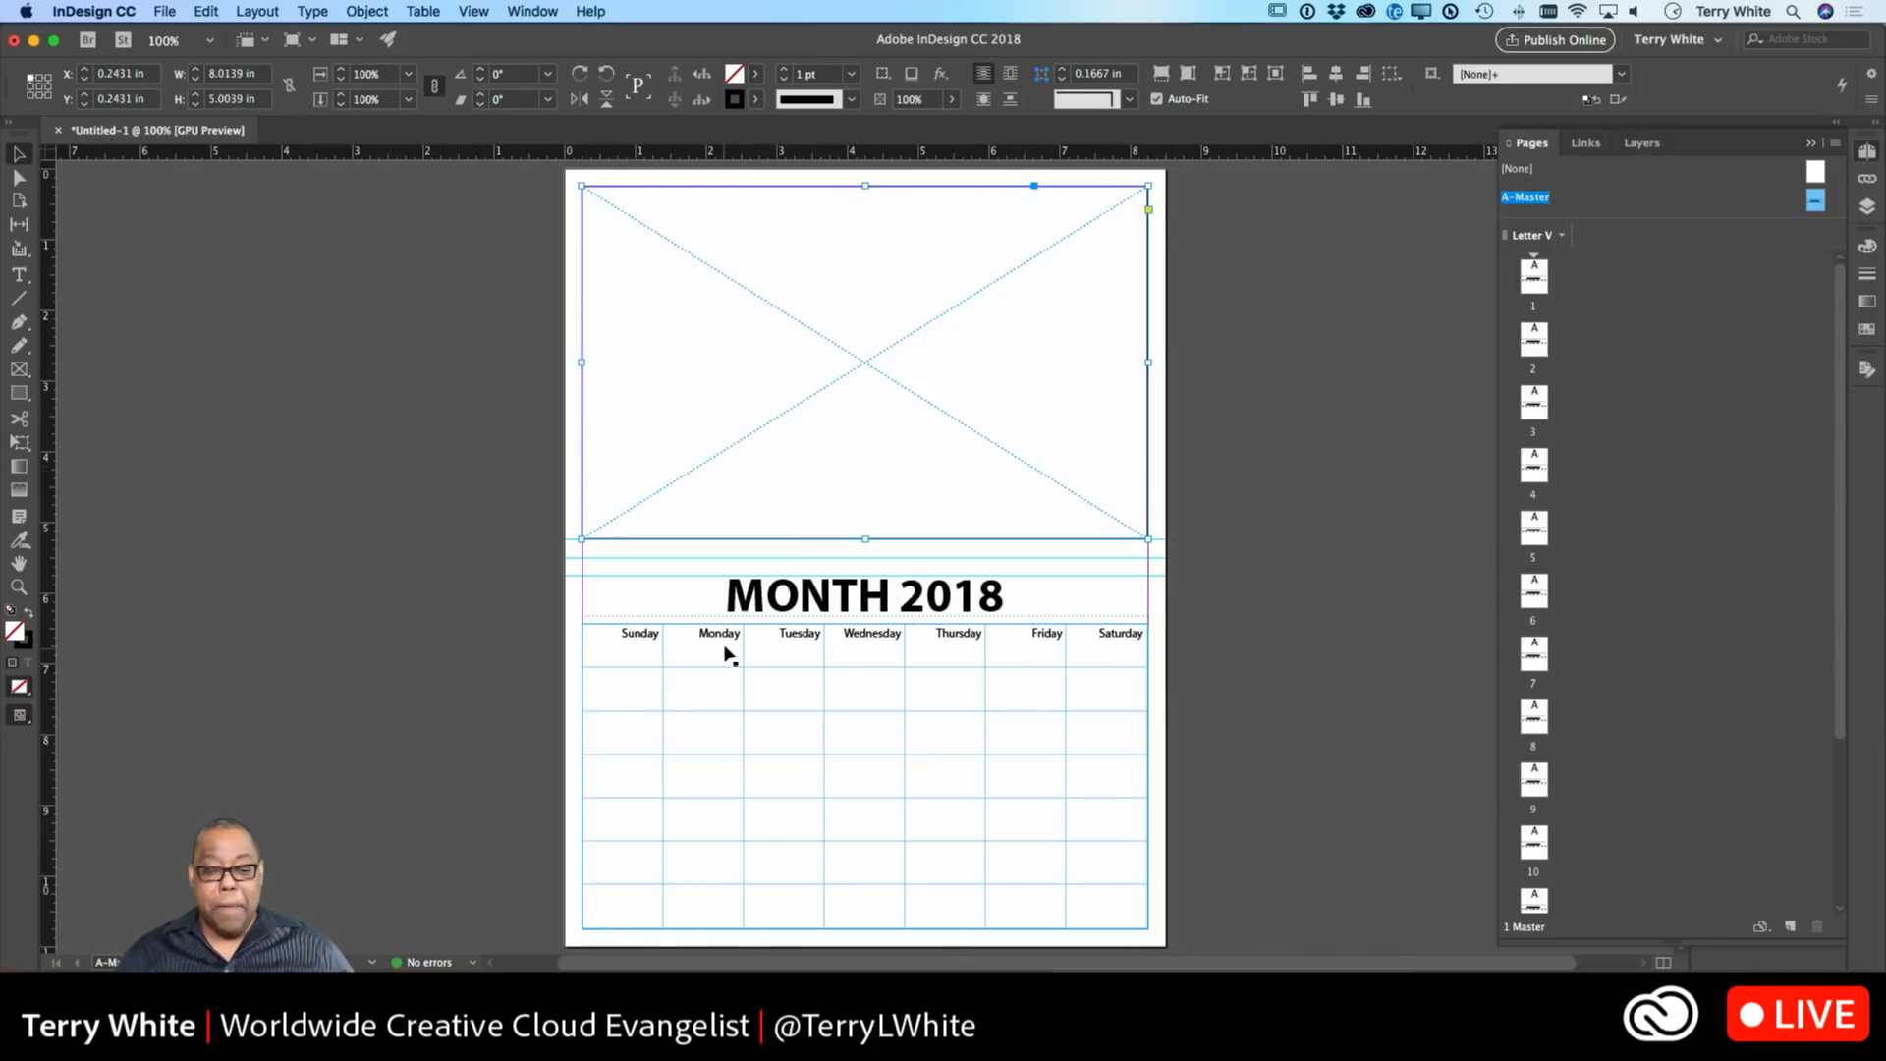
{"action": "double_click", "coordinate": [639, 665]}
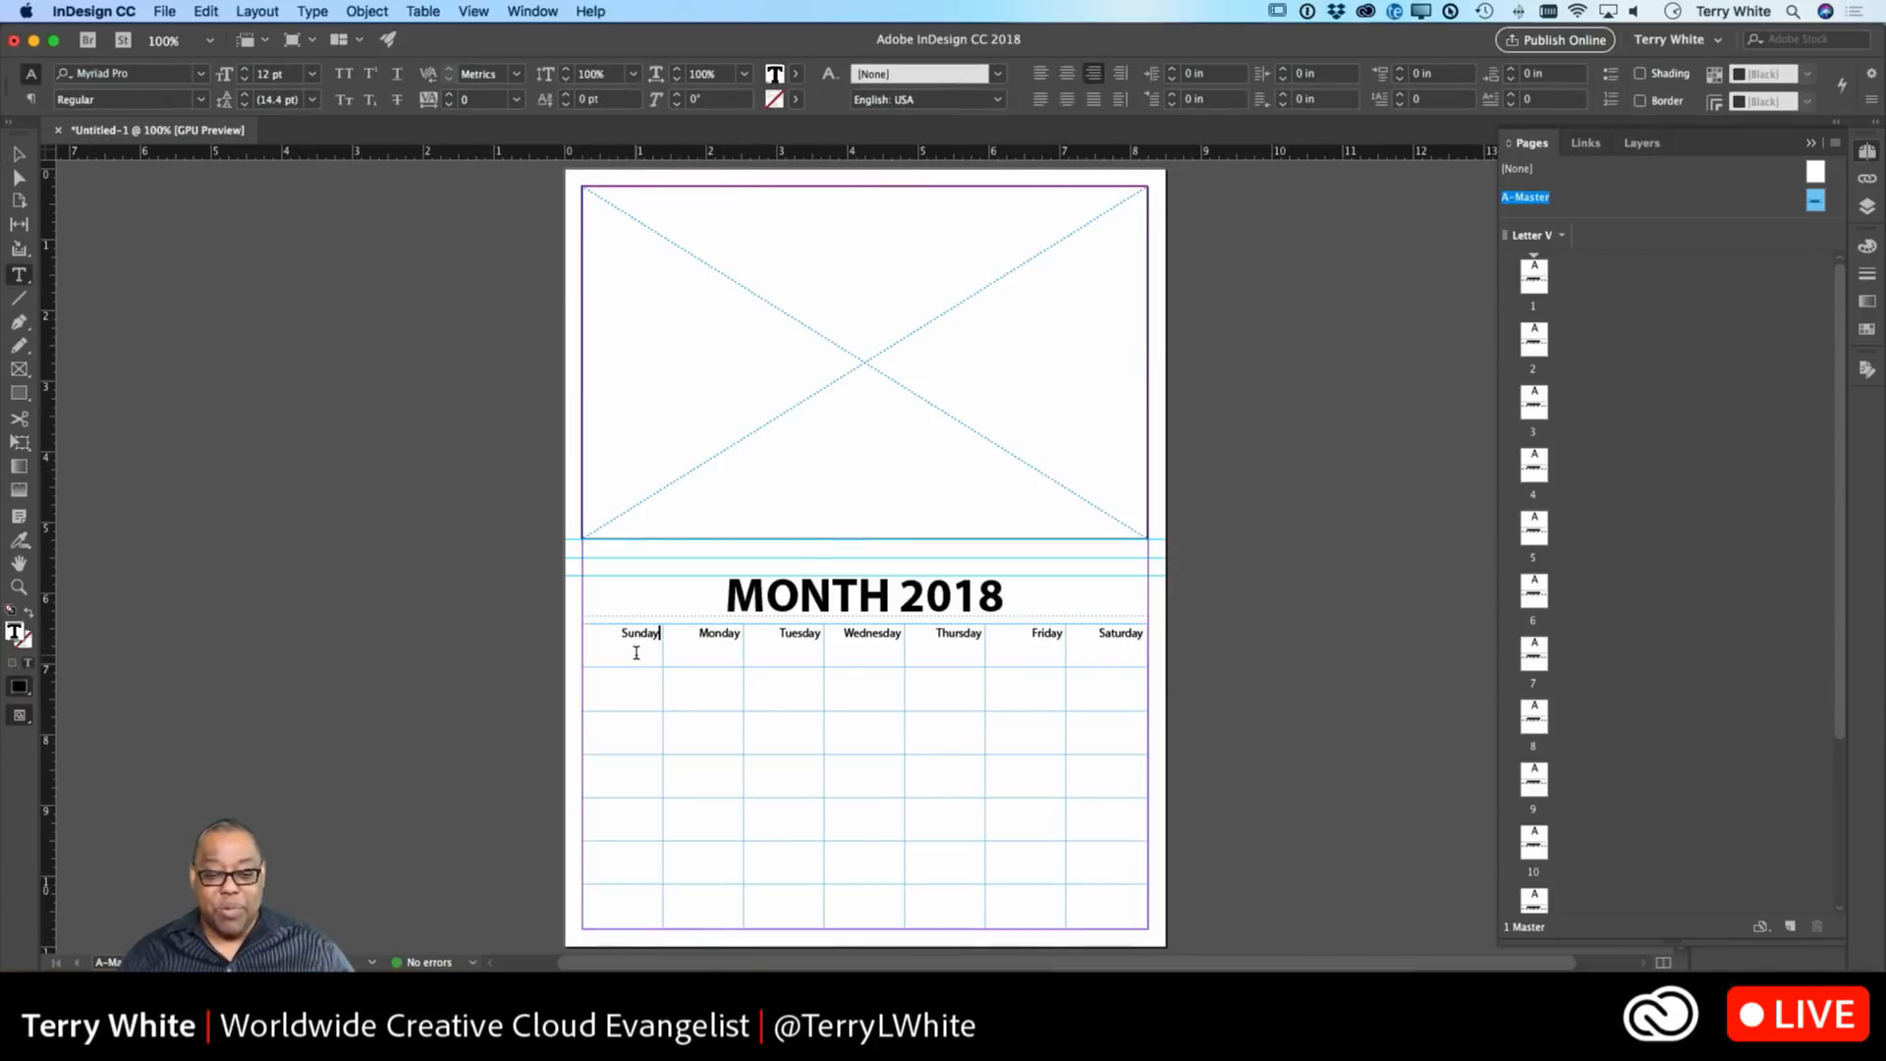
Turn on Clip Contents to Cell in the Graphic cell options for the whole calendar table.
{"action": "left_click", "coordinate": [578, 621]}
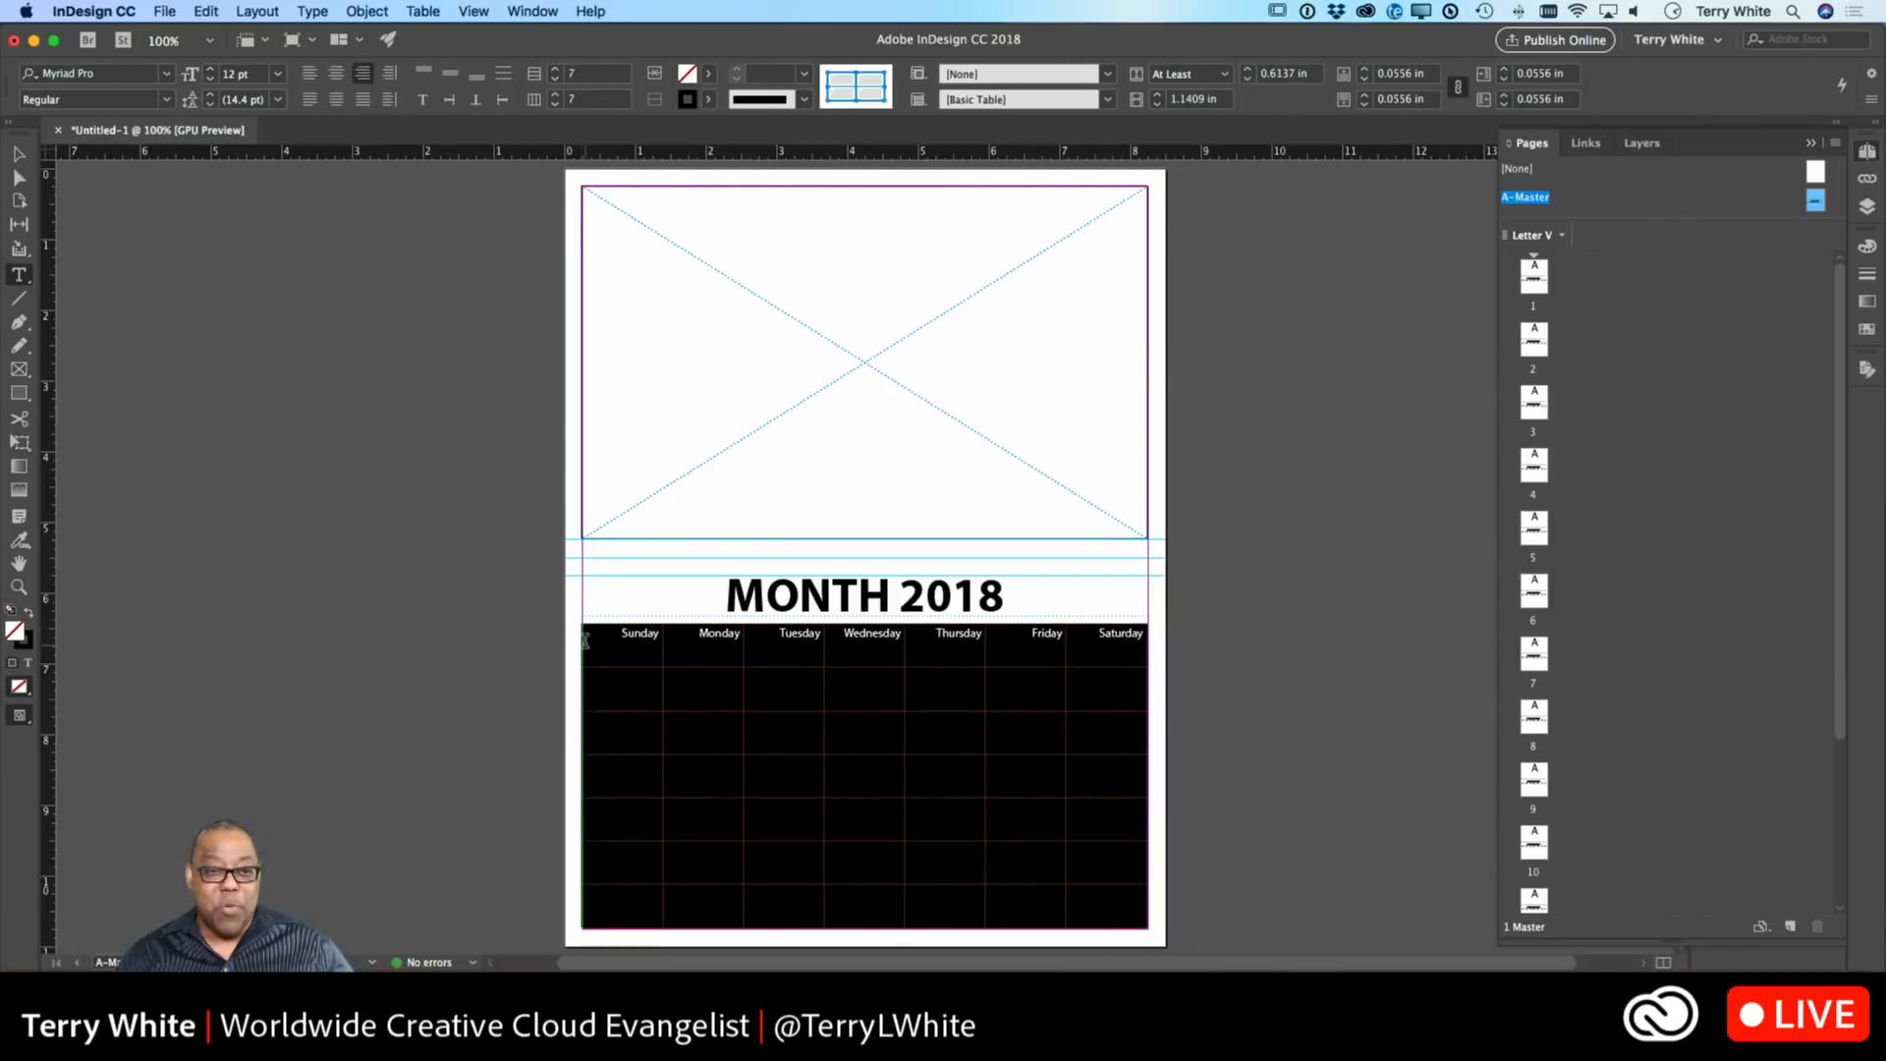
{"action": "left_click", "coordinate": [424, 11]}
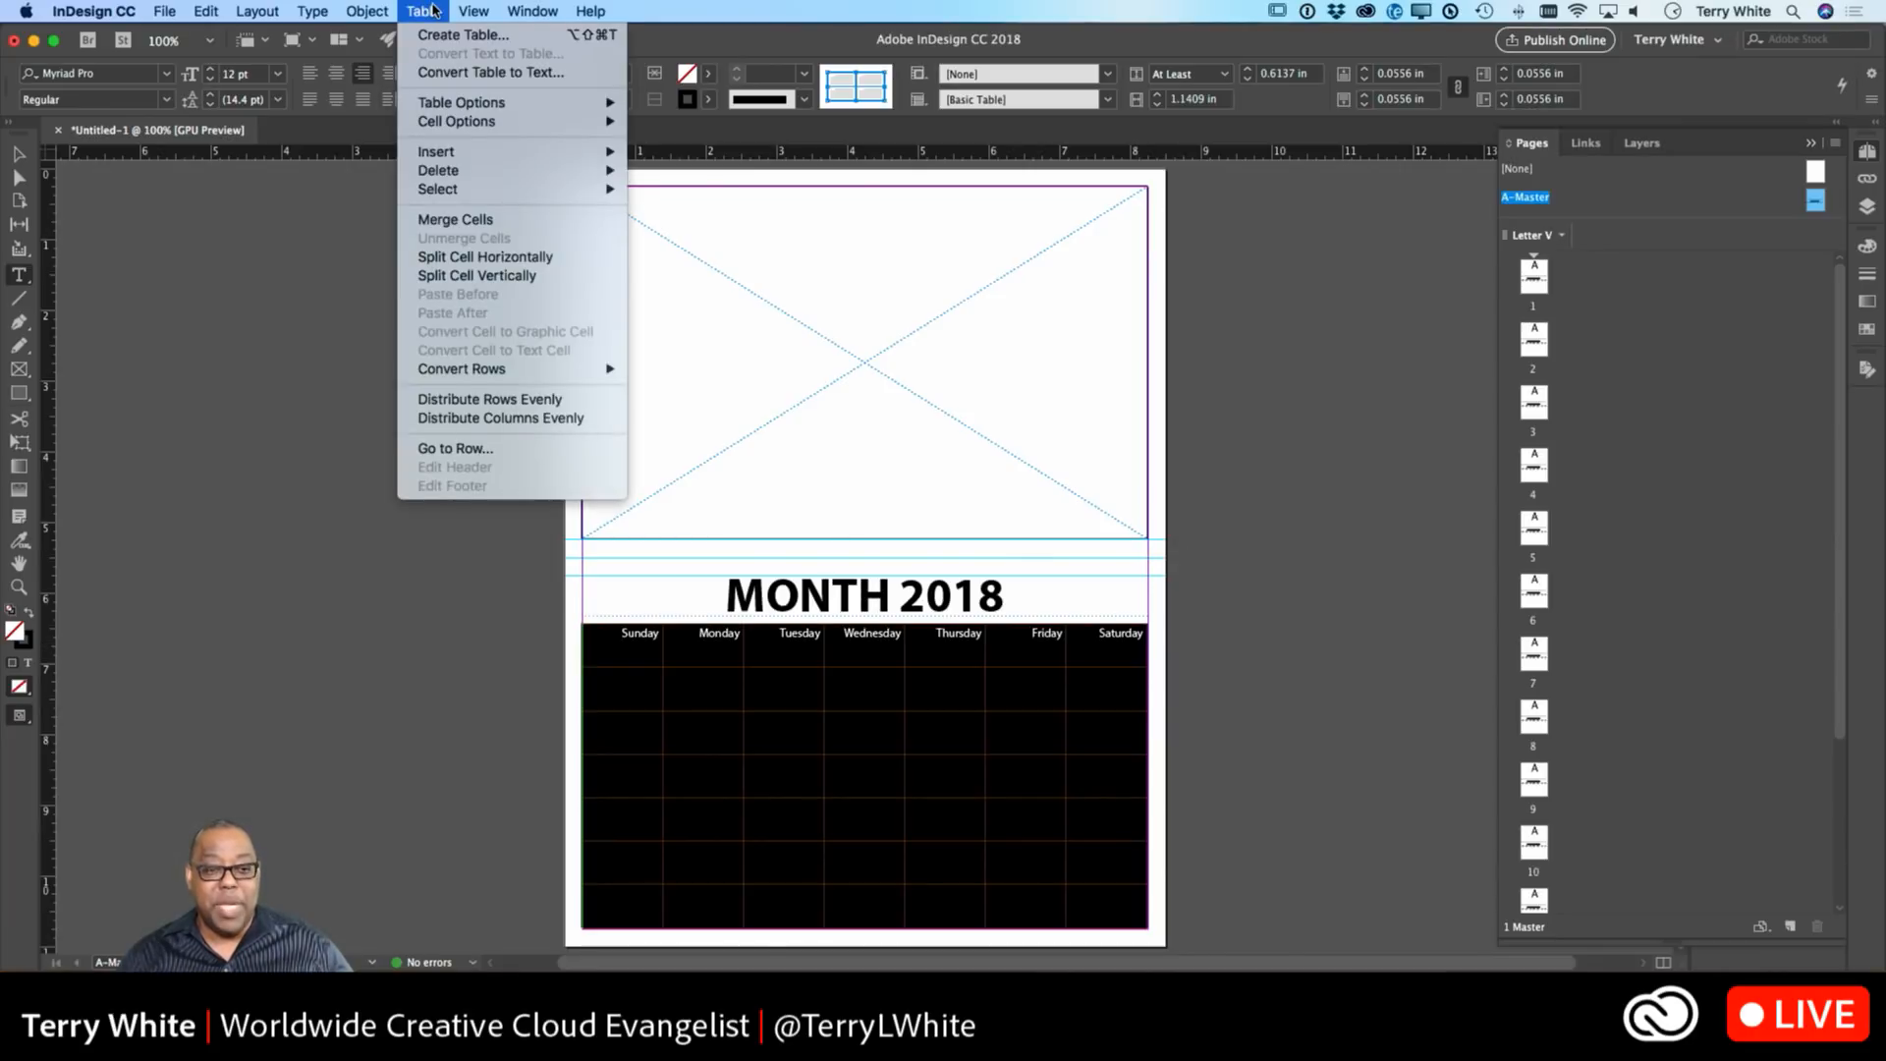
{"action": "mouse_move", "coordinate": [454, 122]}
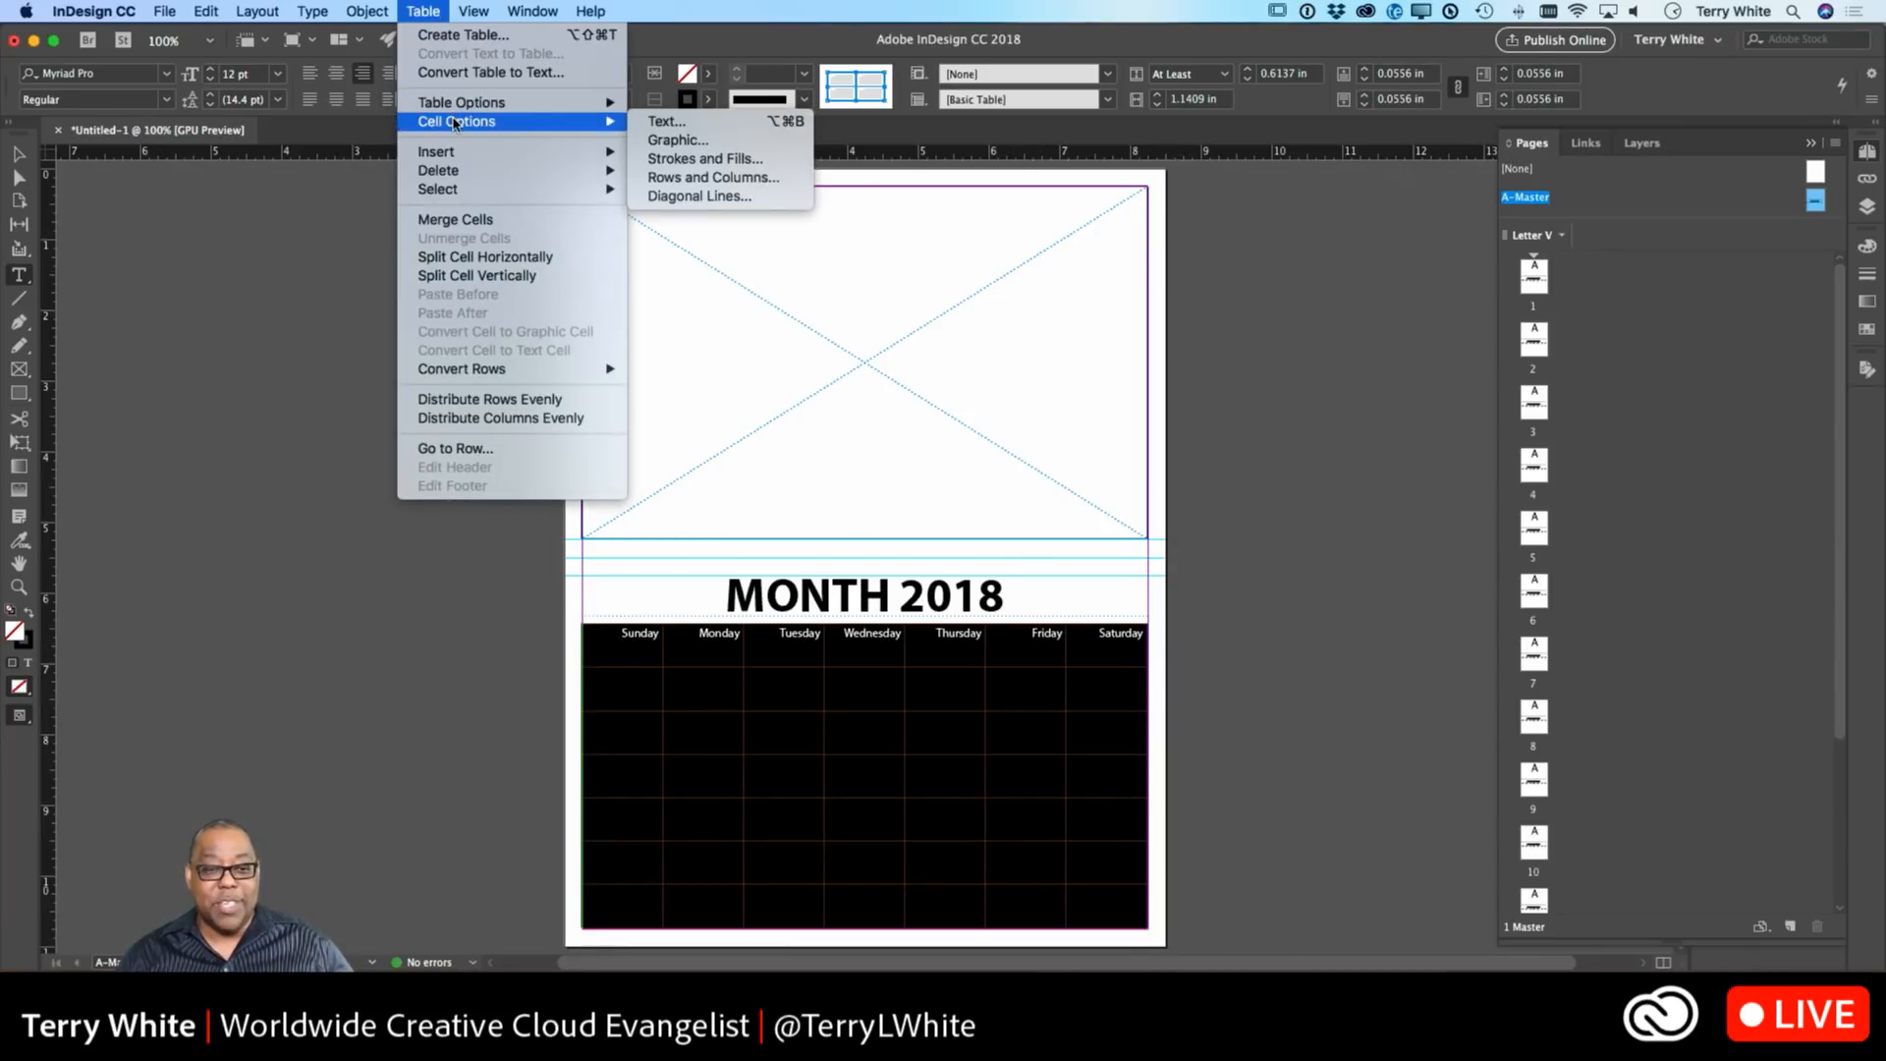
{"action": "left_click", "coordinate": [675, 141]}
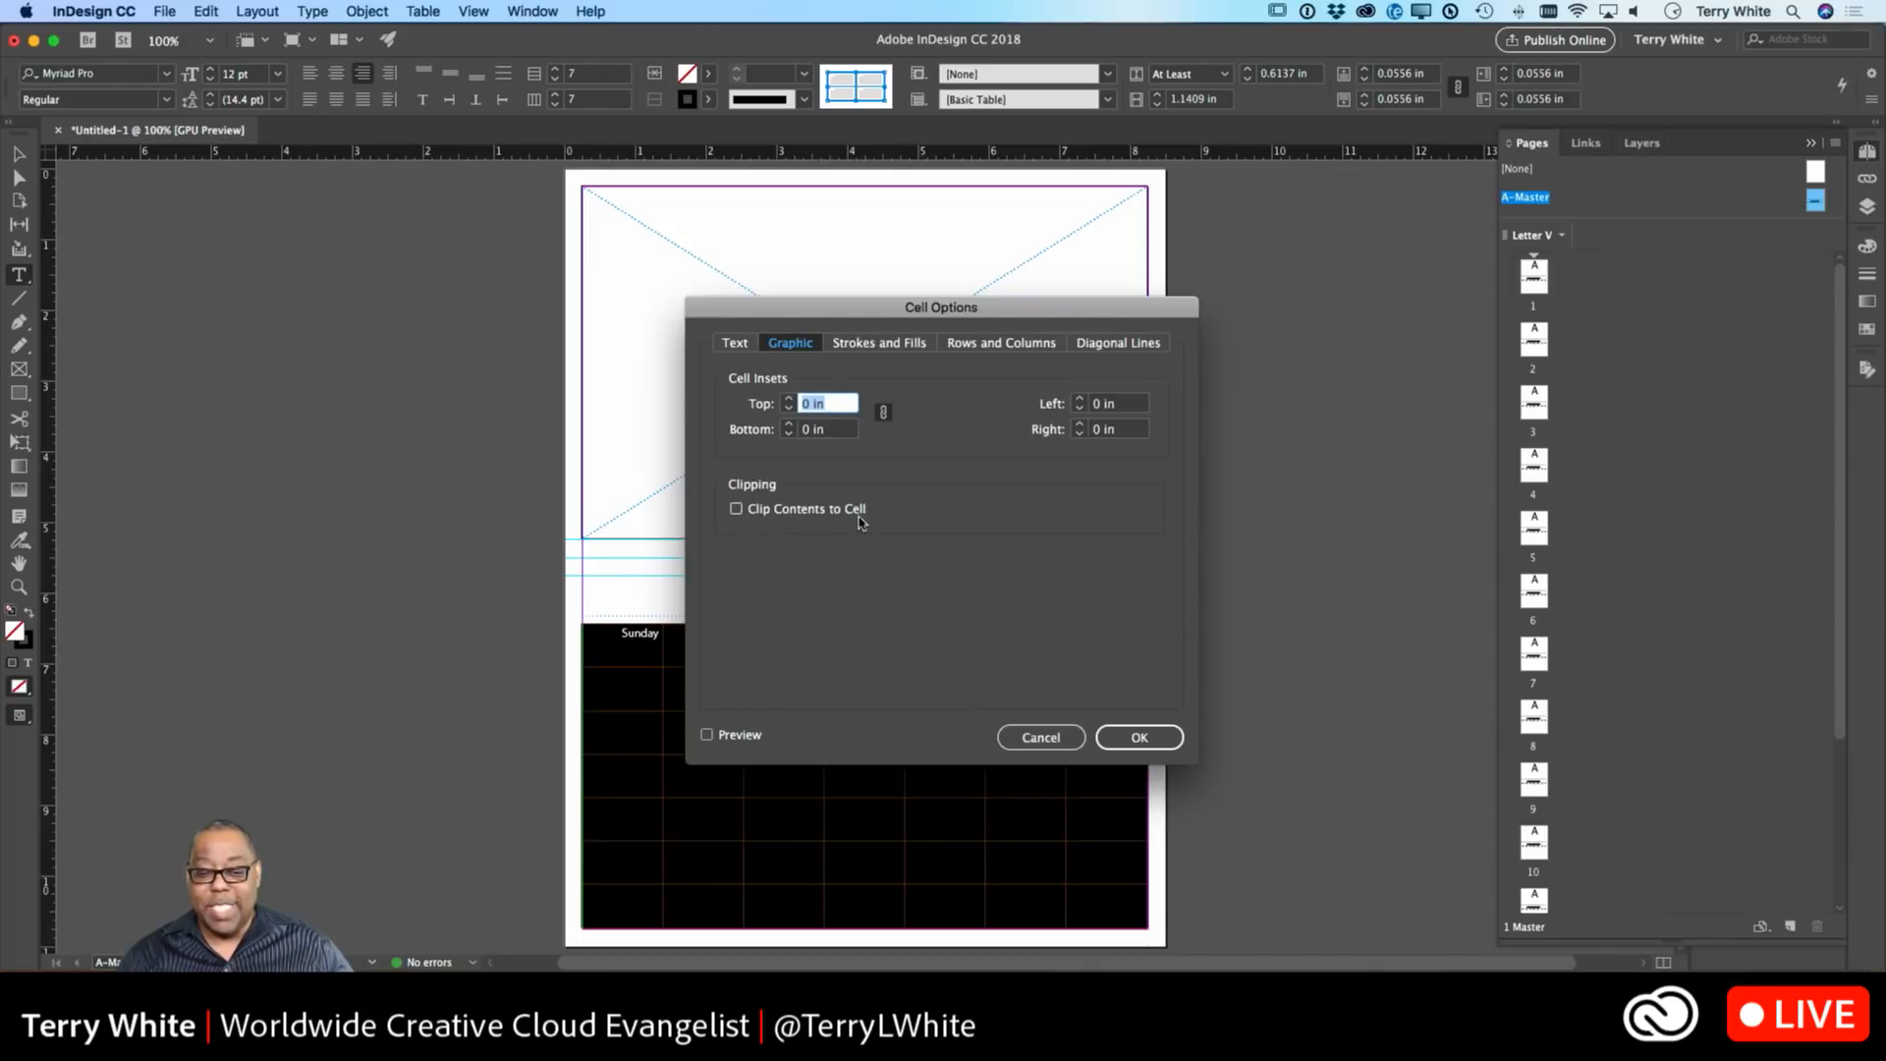
{"action": "left_click", "coordinate": [805, 515]}
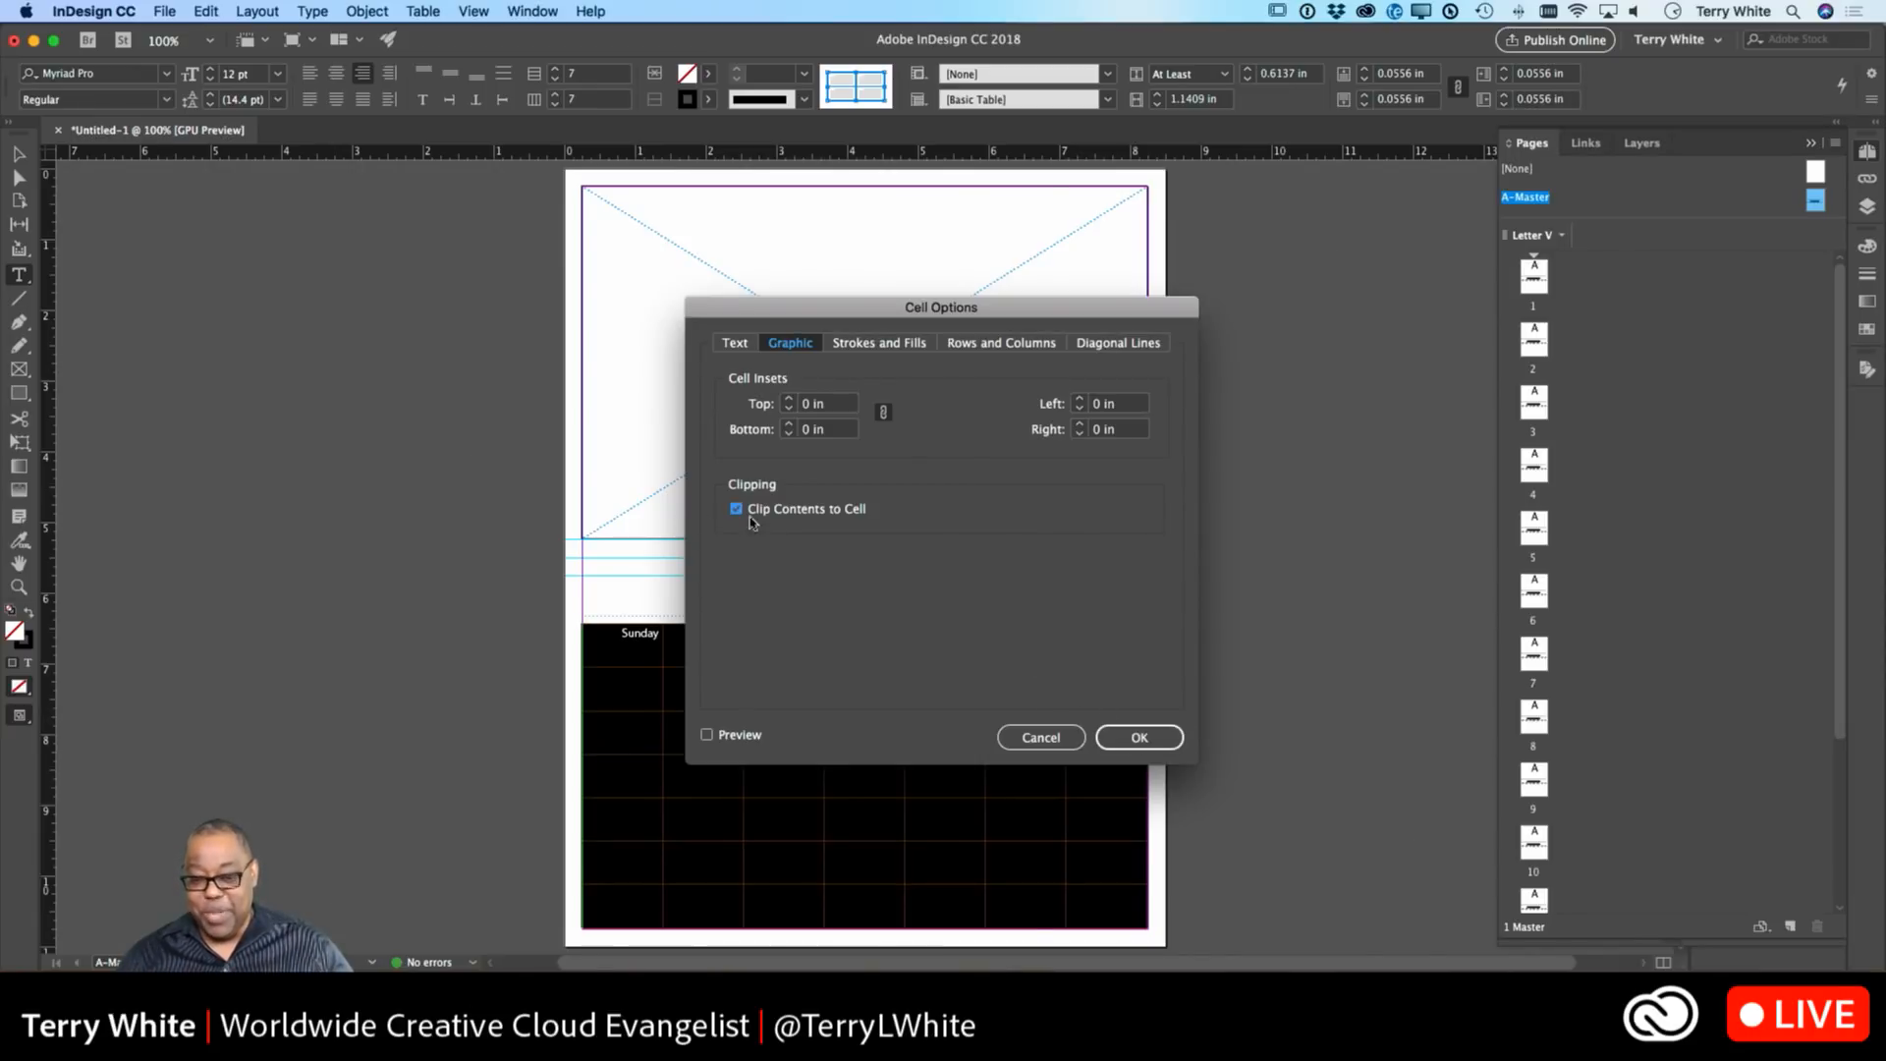
{"action": "left_click", "coordinate": [1136, 739]}
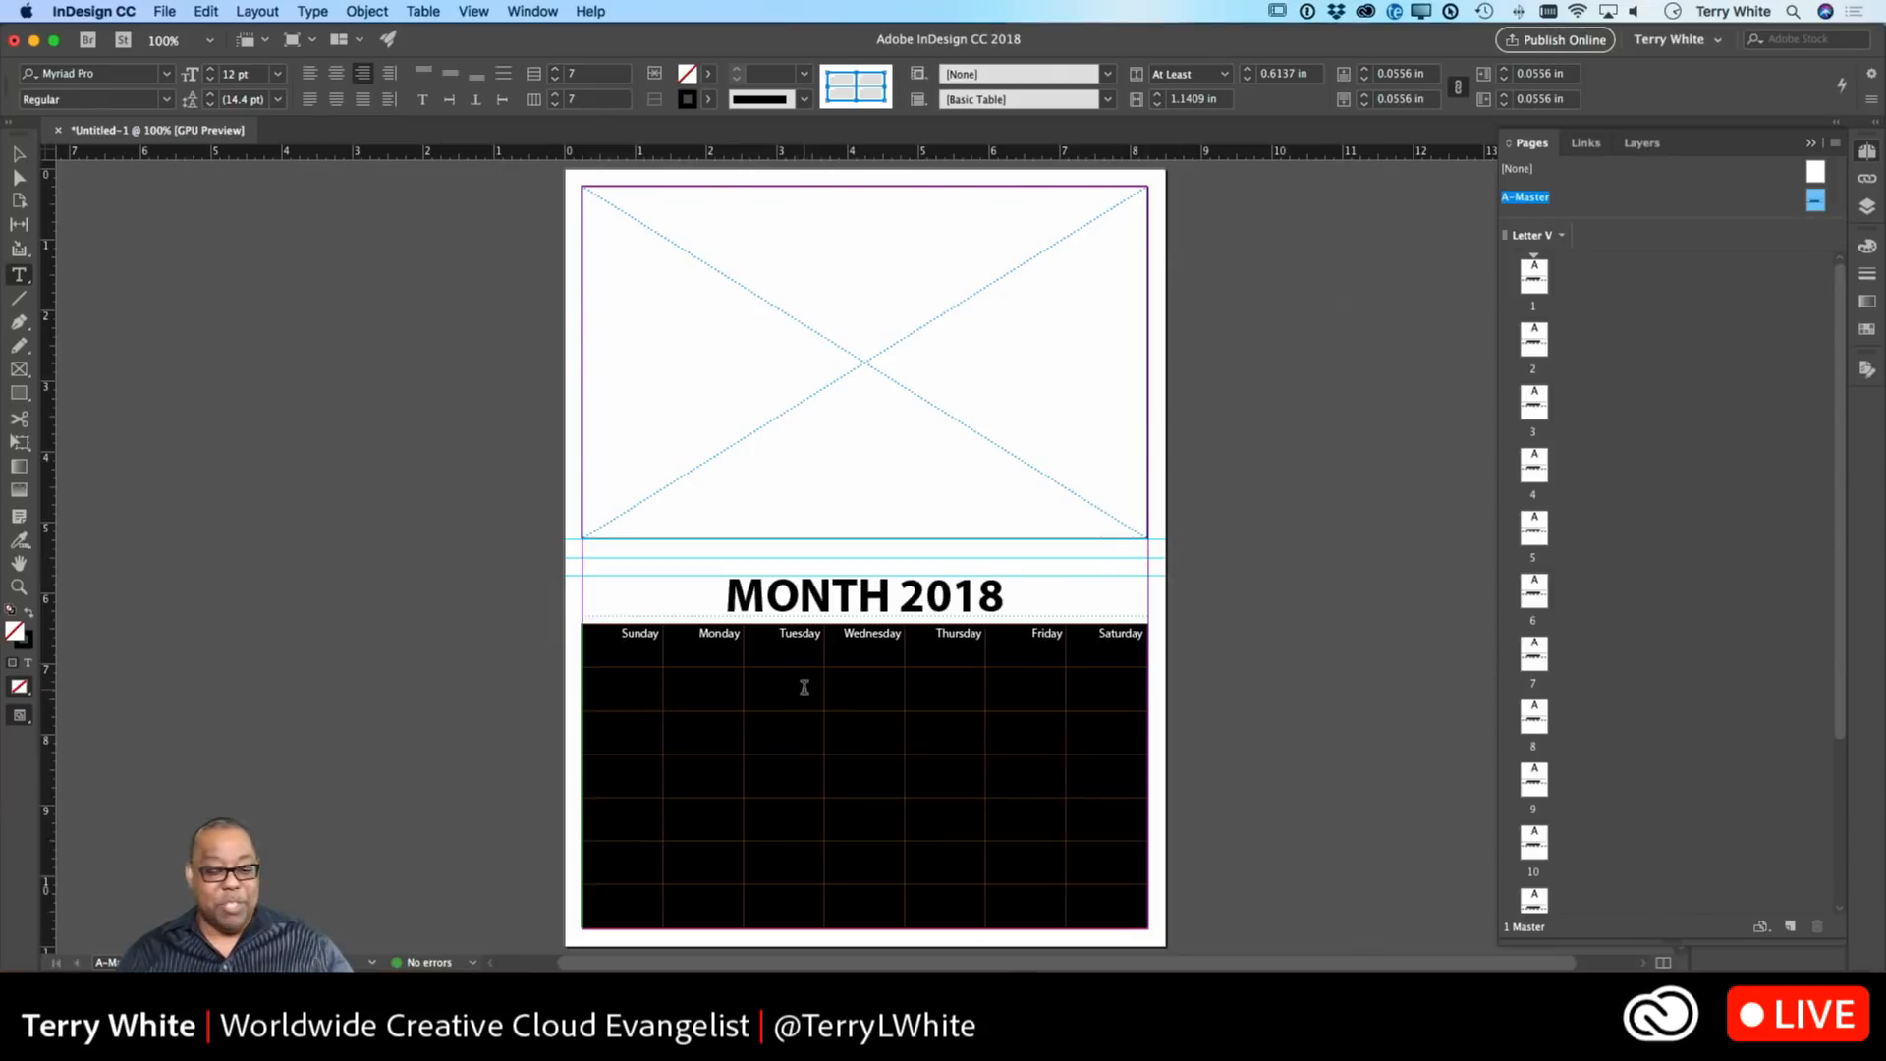
{"action": "left_click", "coordinate": [804, 686]}
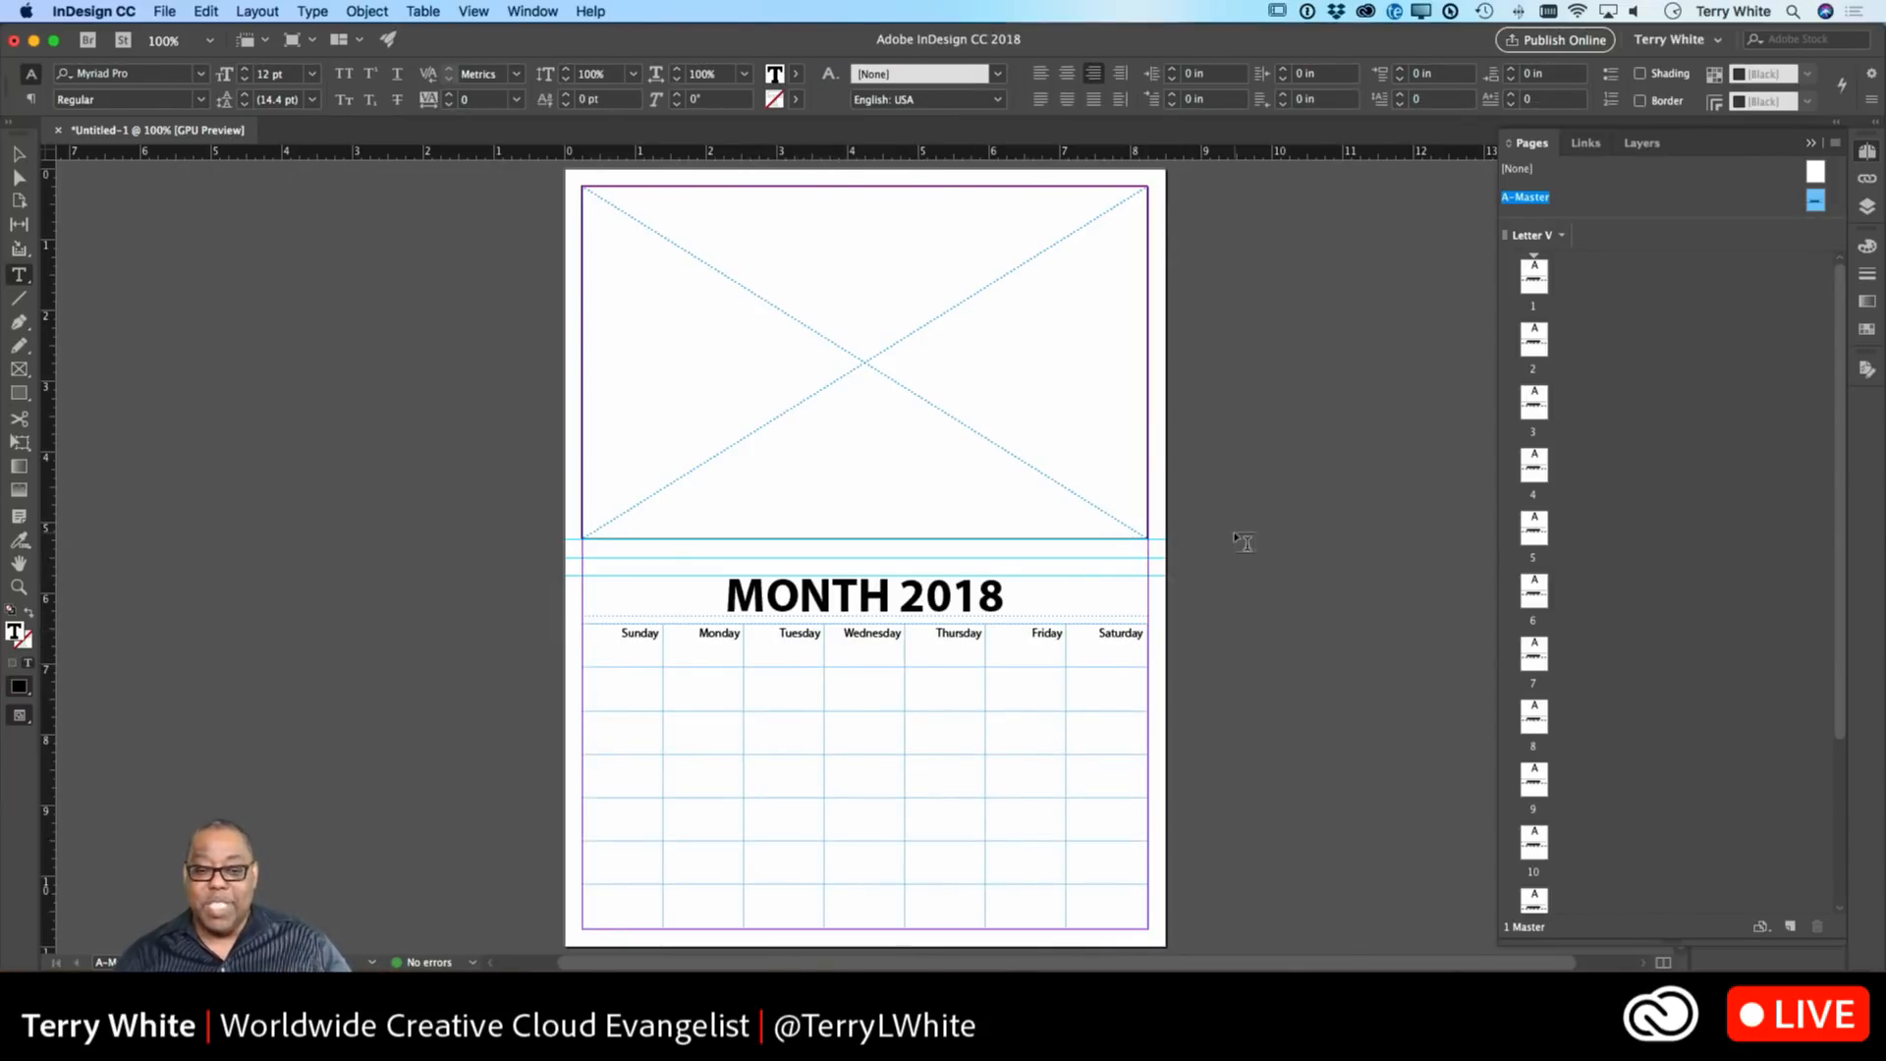
Step through document pages 1, 2 and 3 in the Pages panel, ending back on page 1.
{"action": "double_click", "coordinate": [1533, 282]}
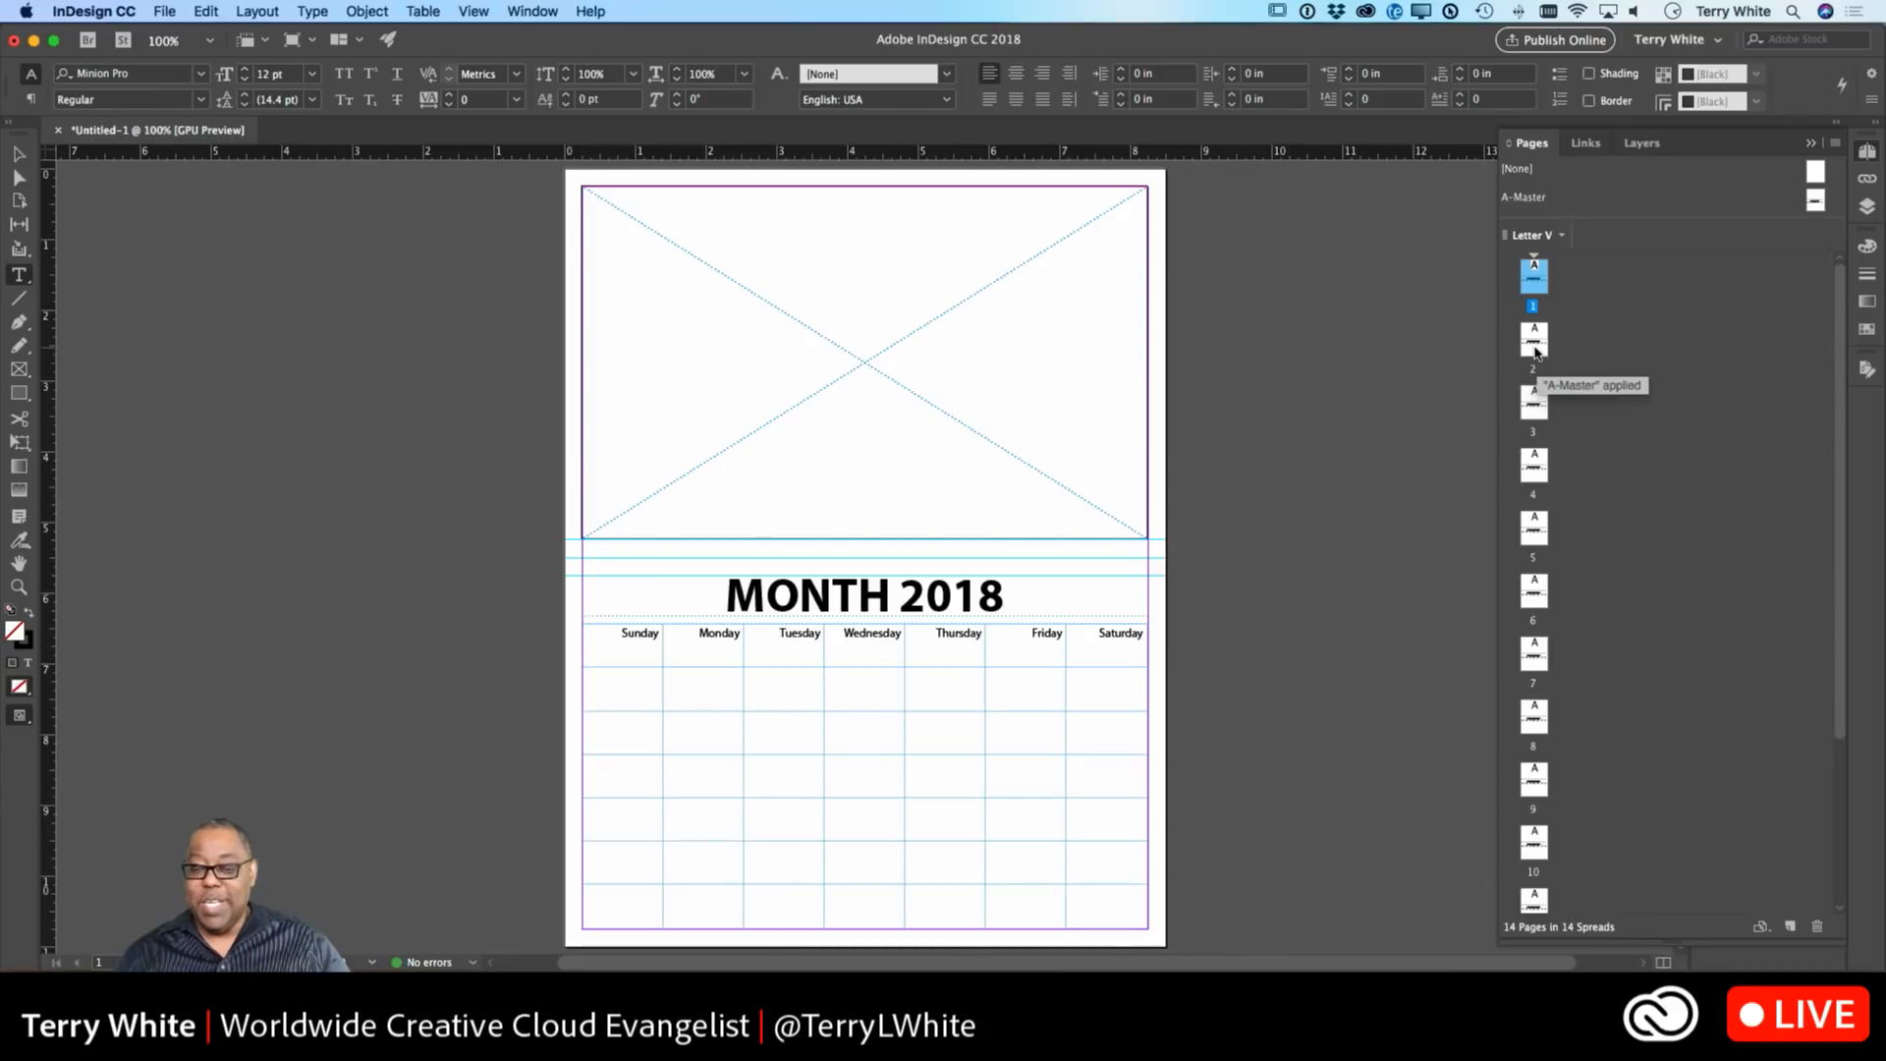
{"action": "double_click", "coordinate": [1534, 344]}
{"action": "double_click", "coordinate": [1534, 404]}
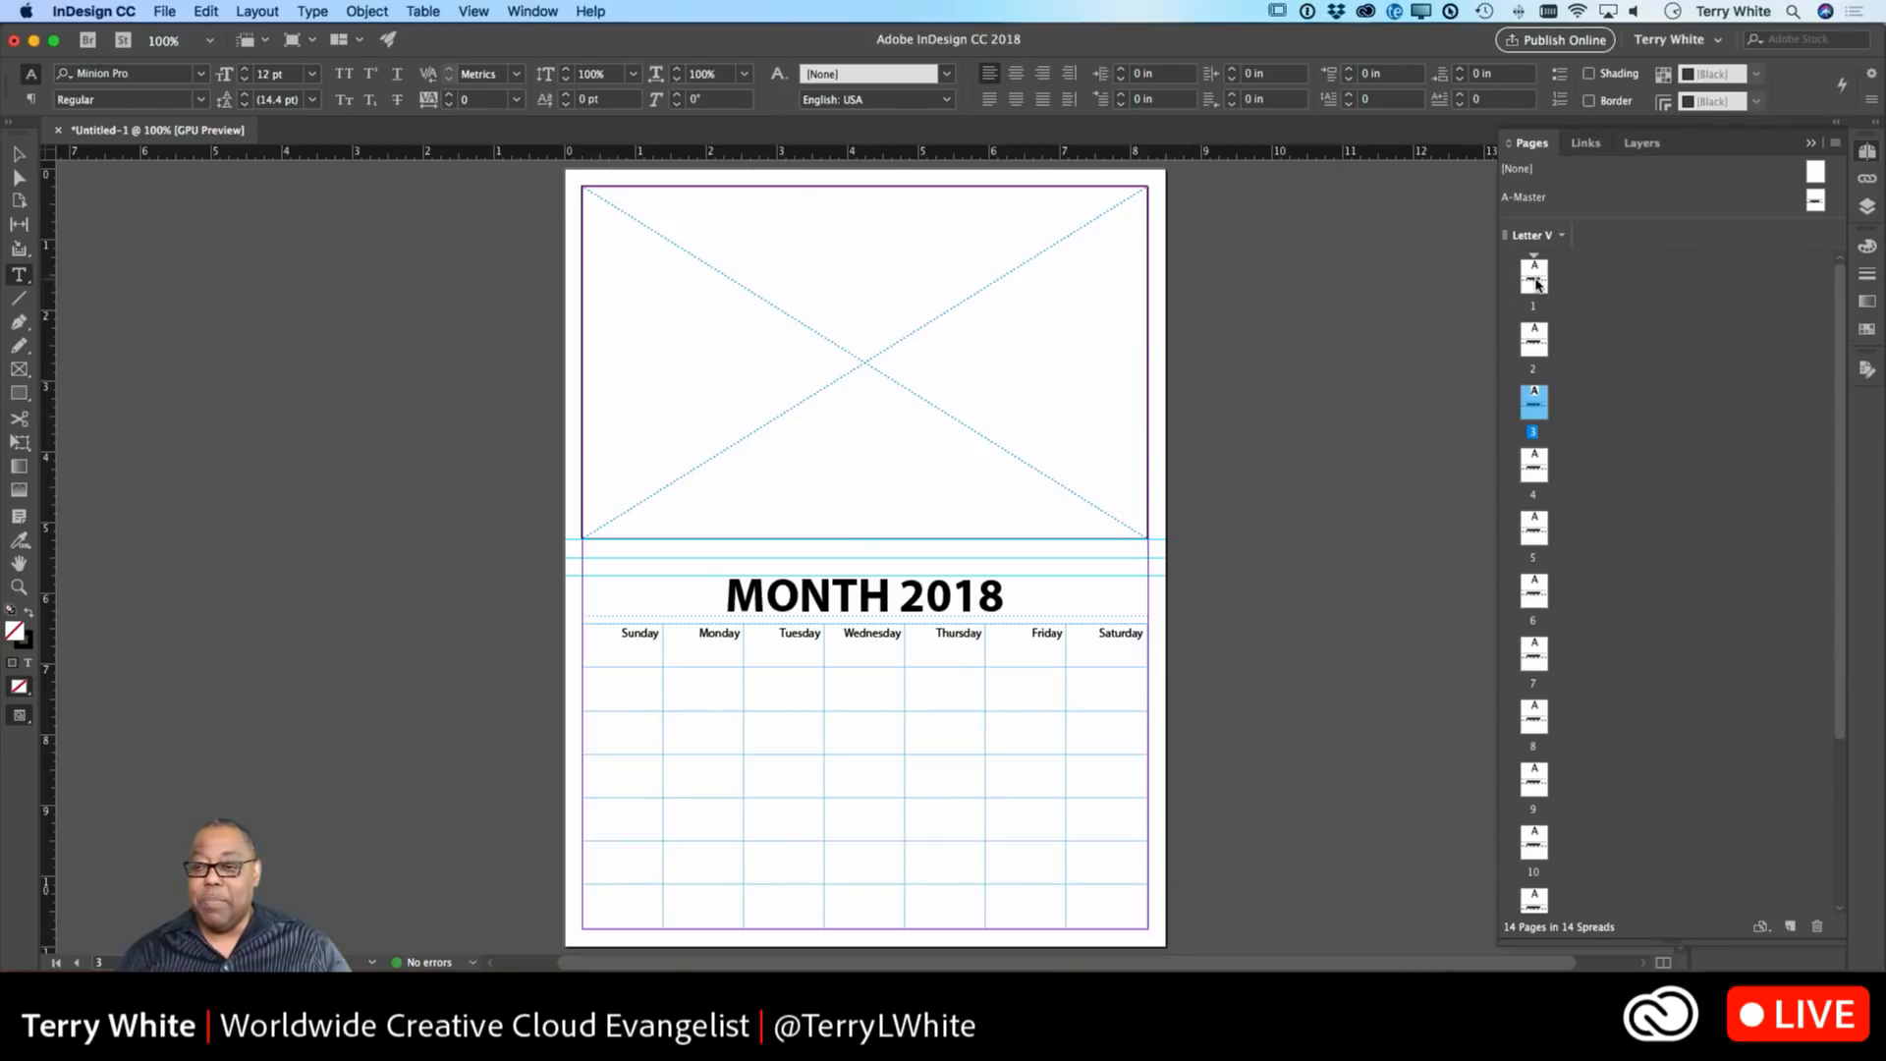
{"action": "double_click", "coordinate": [1537, 284]}
Apply the blank master to pages 1 and 14, then display page 2 with the calendar layout.
{"action": "right_click", "coordinate": [1538, 284]}
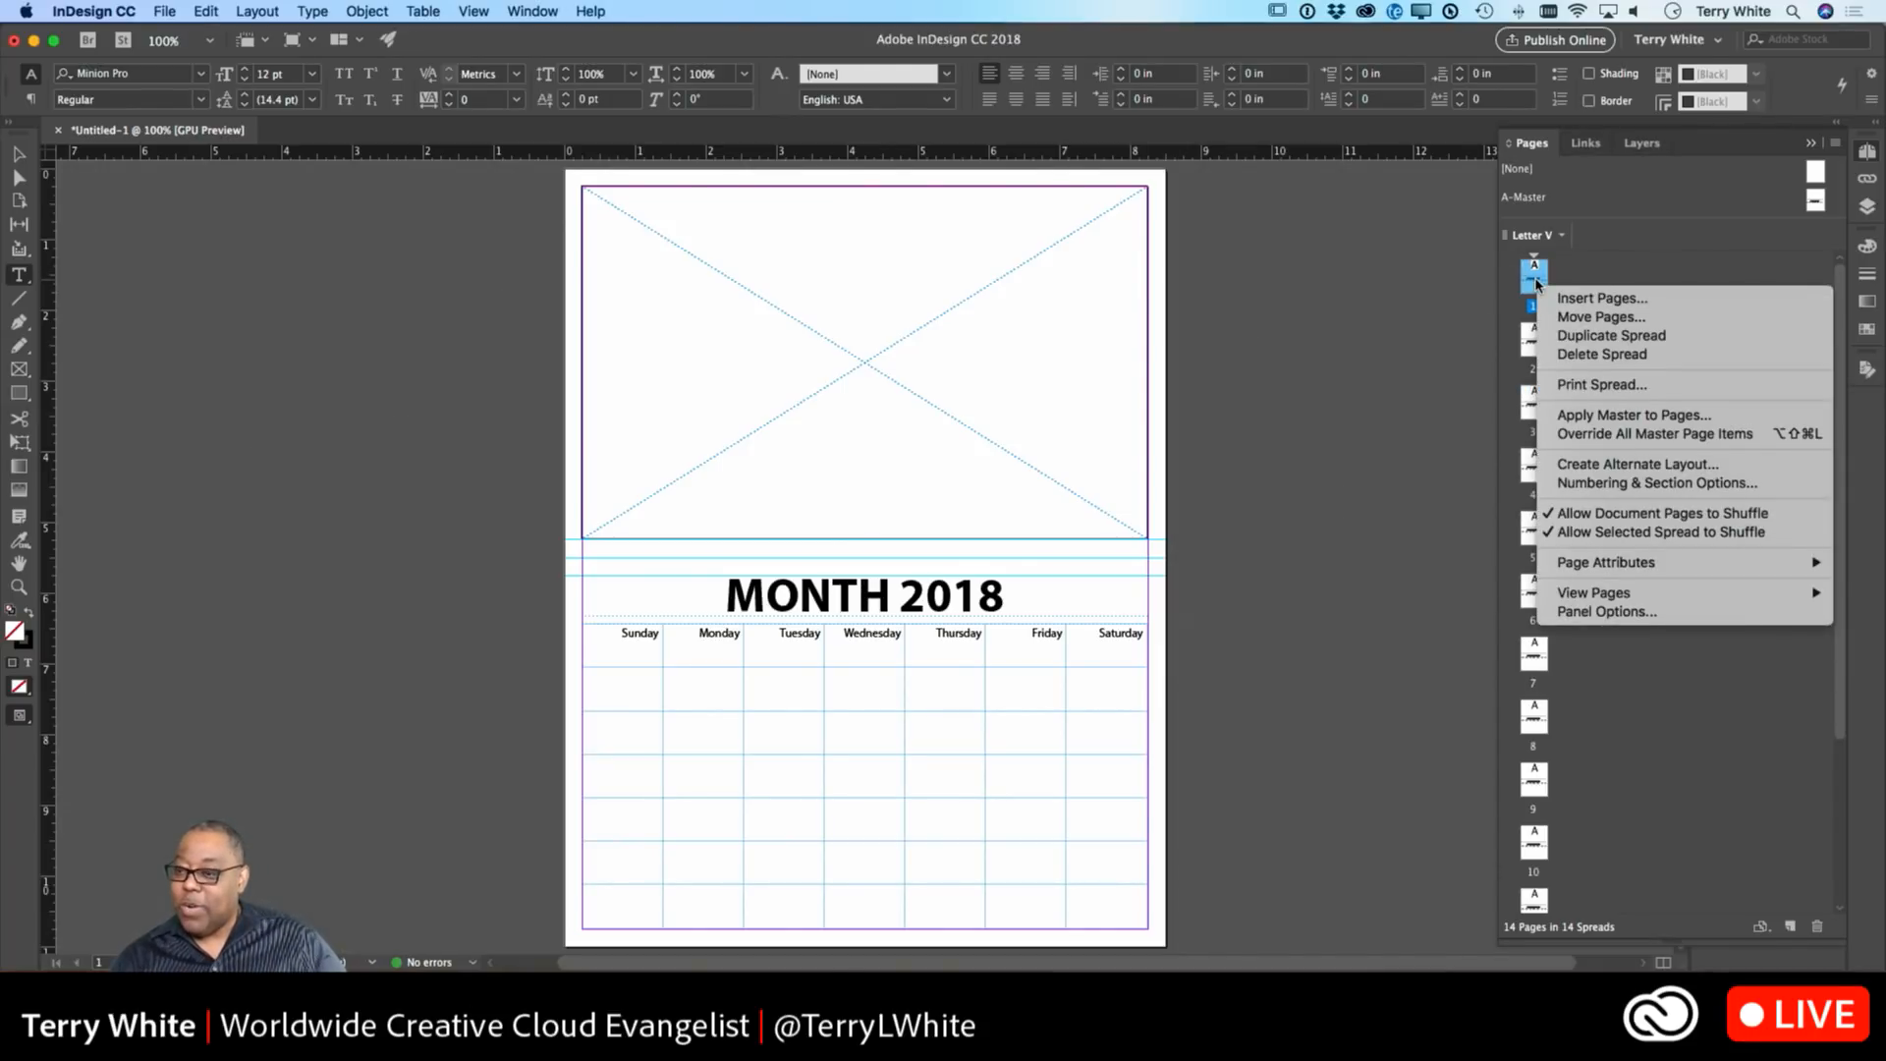
{"action": "left_click", "coordinate": [1537, 284]}
{"action": "left_click_drag", "start_coordinate": [1816, 174], "coordinate": [1538, 281]}
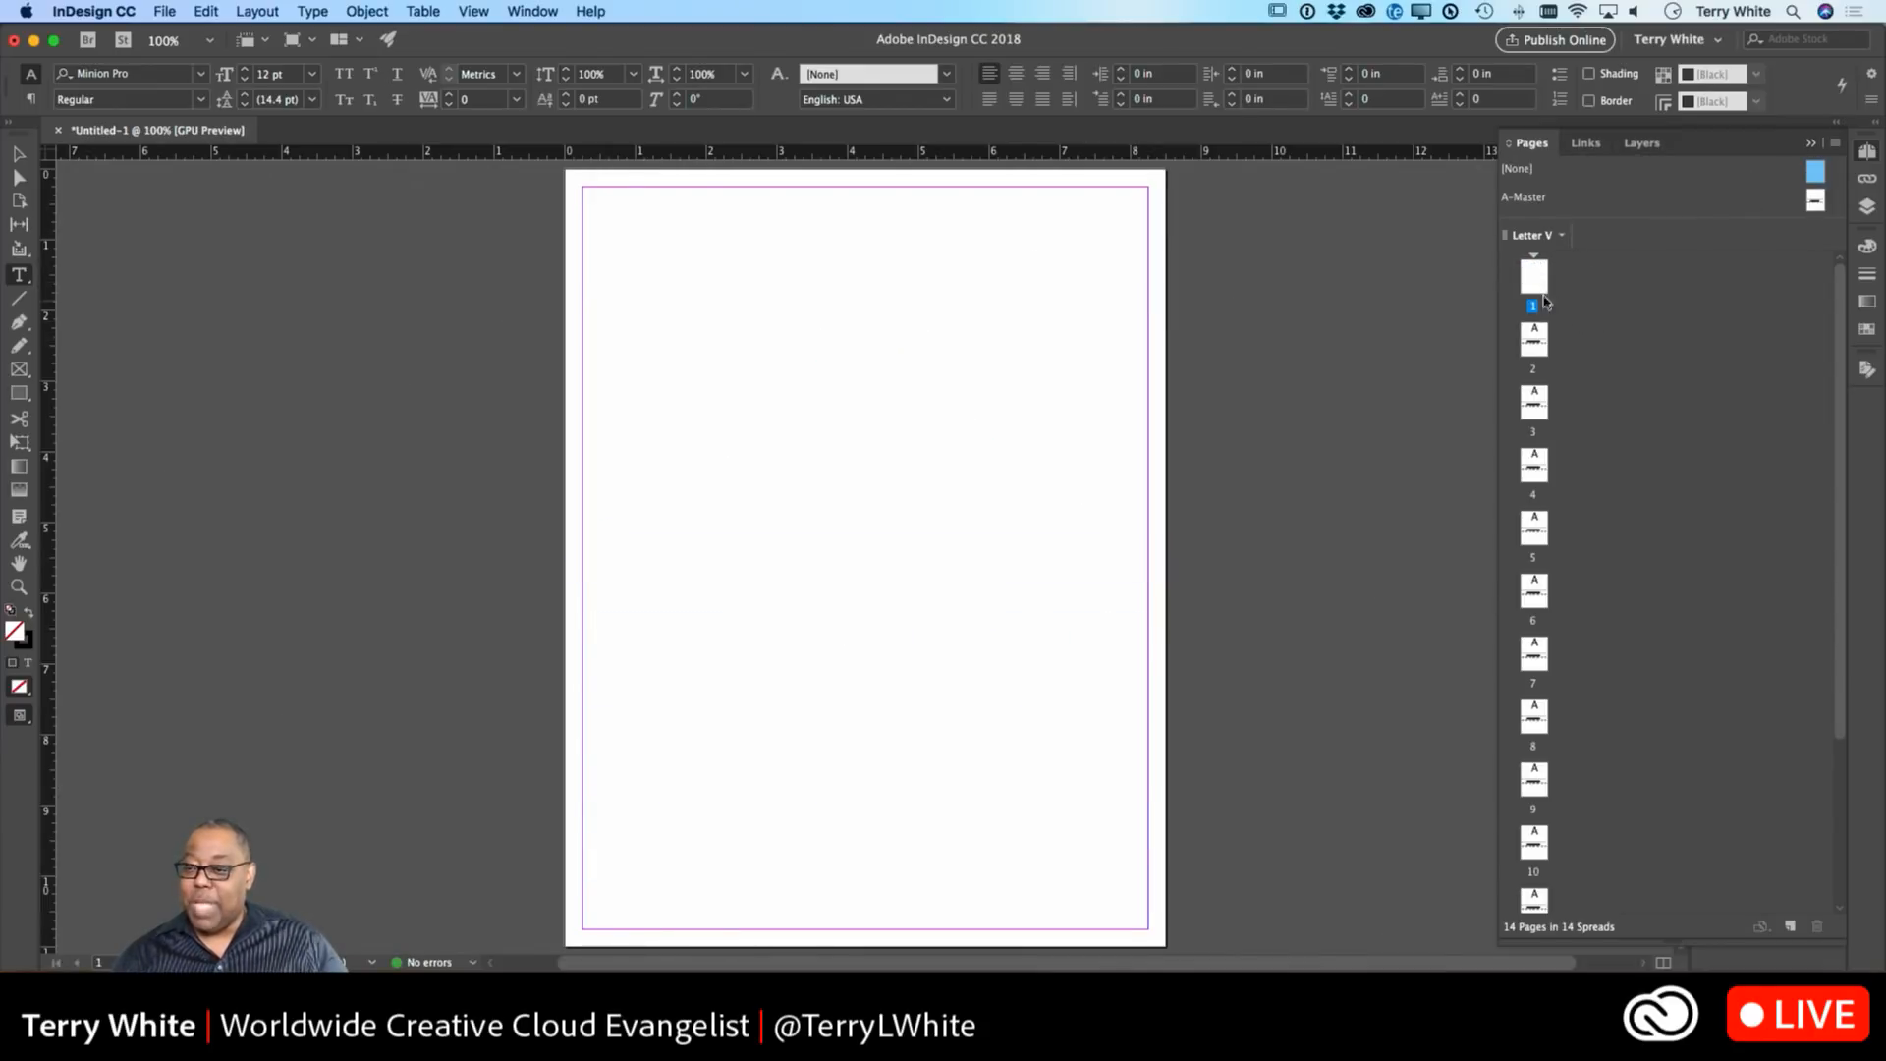
{"action": "scroll", "coordinate": [1593, 553], "scroll_direction": "down", "scroll_amount": 3}
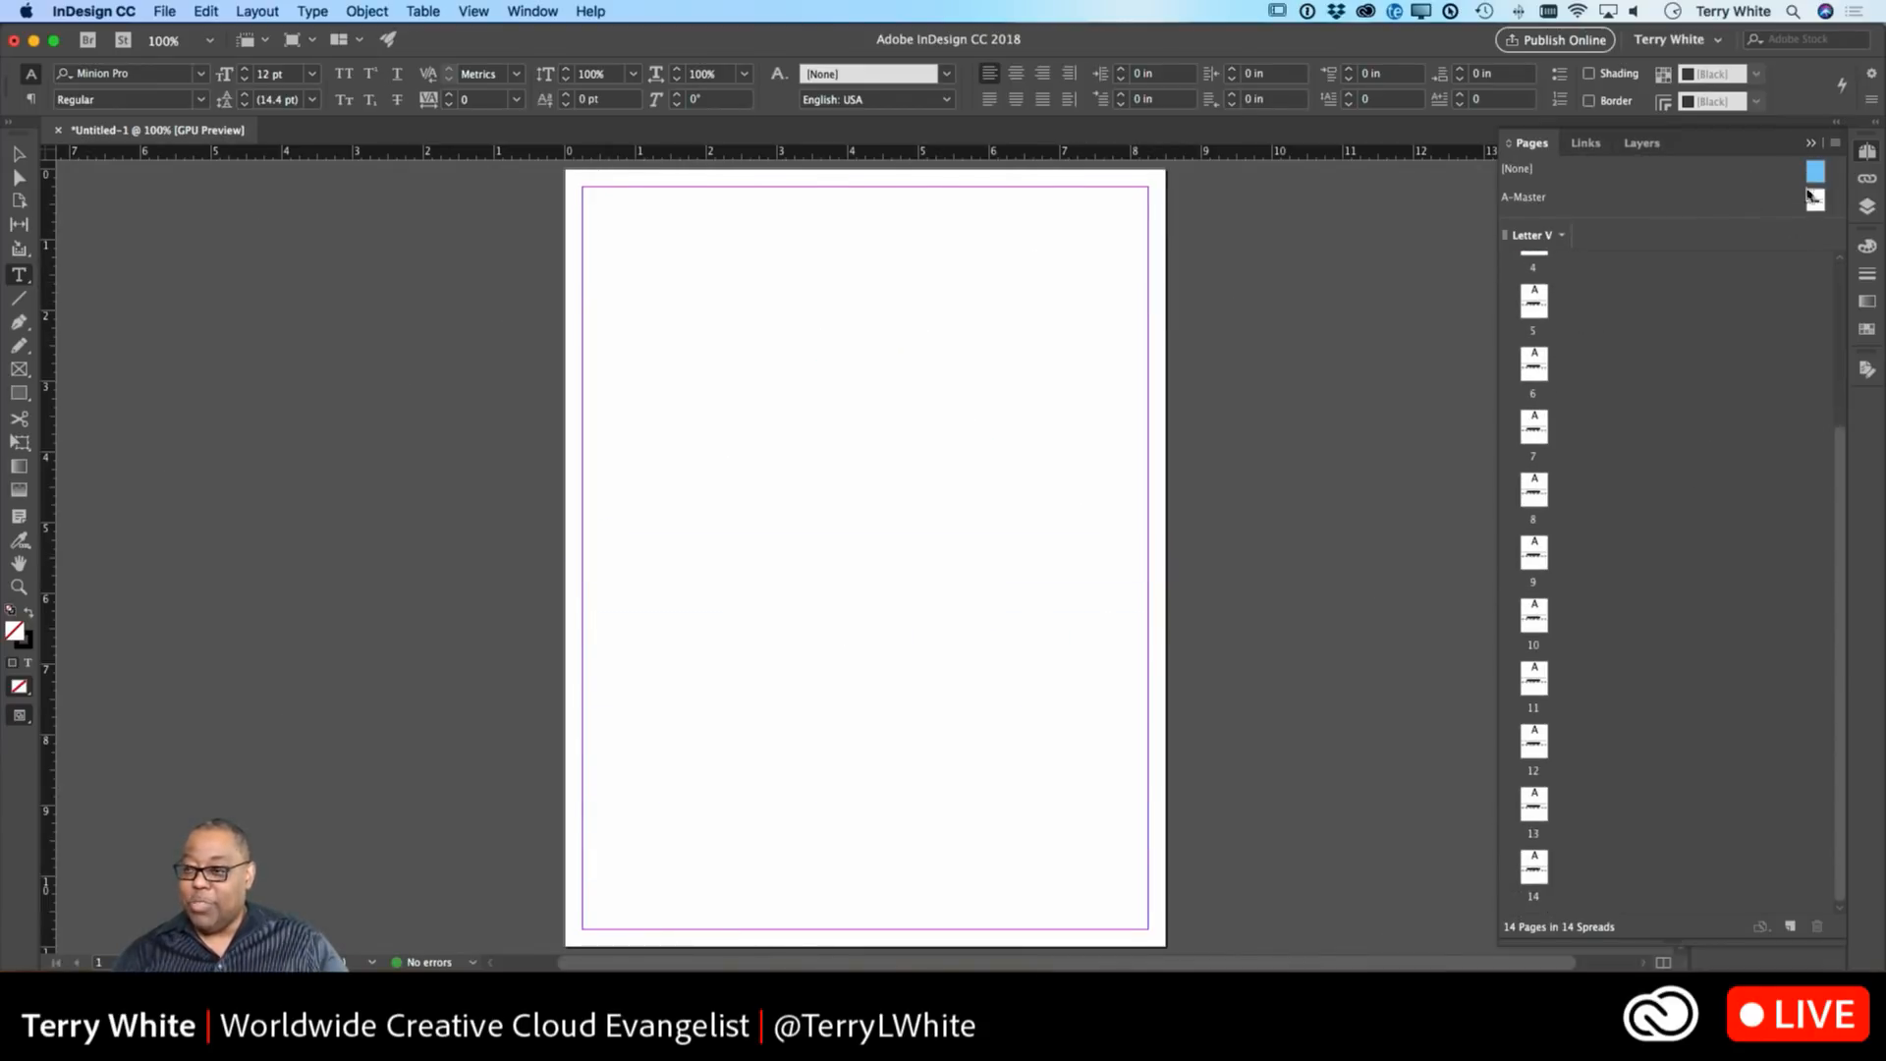
{"action": "left_click_drag", "start_coordinate": [1817, 173], "coordinate": [1540, 869]}
{"action": "scroll", "coordinate": [1680, 540], "scroll_direction": "up", "scroll_amount": 3}
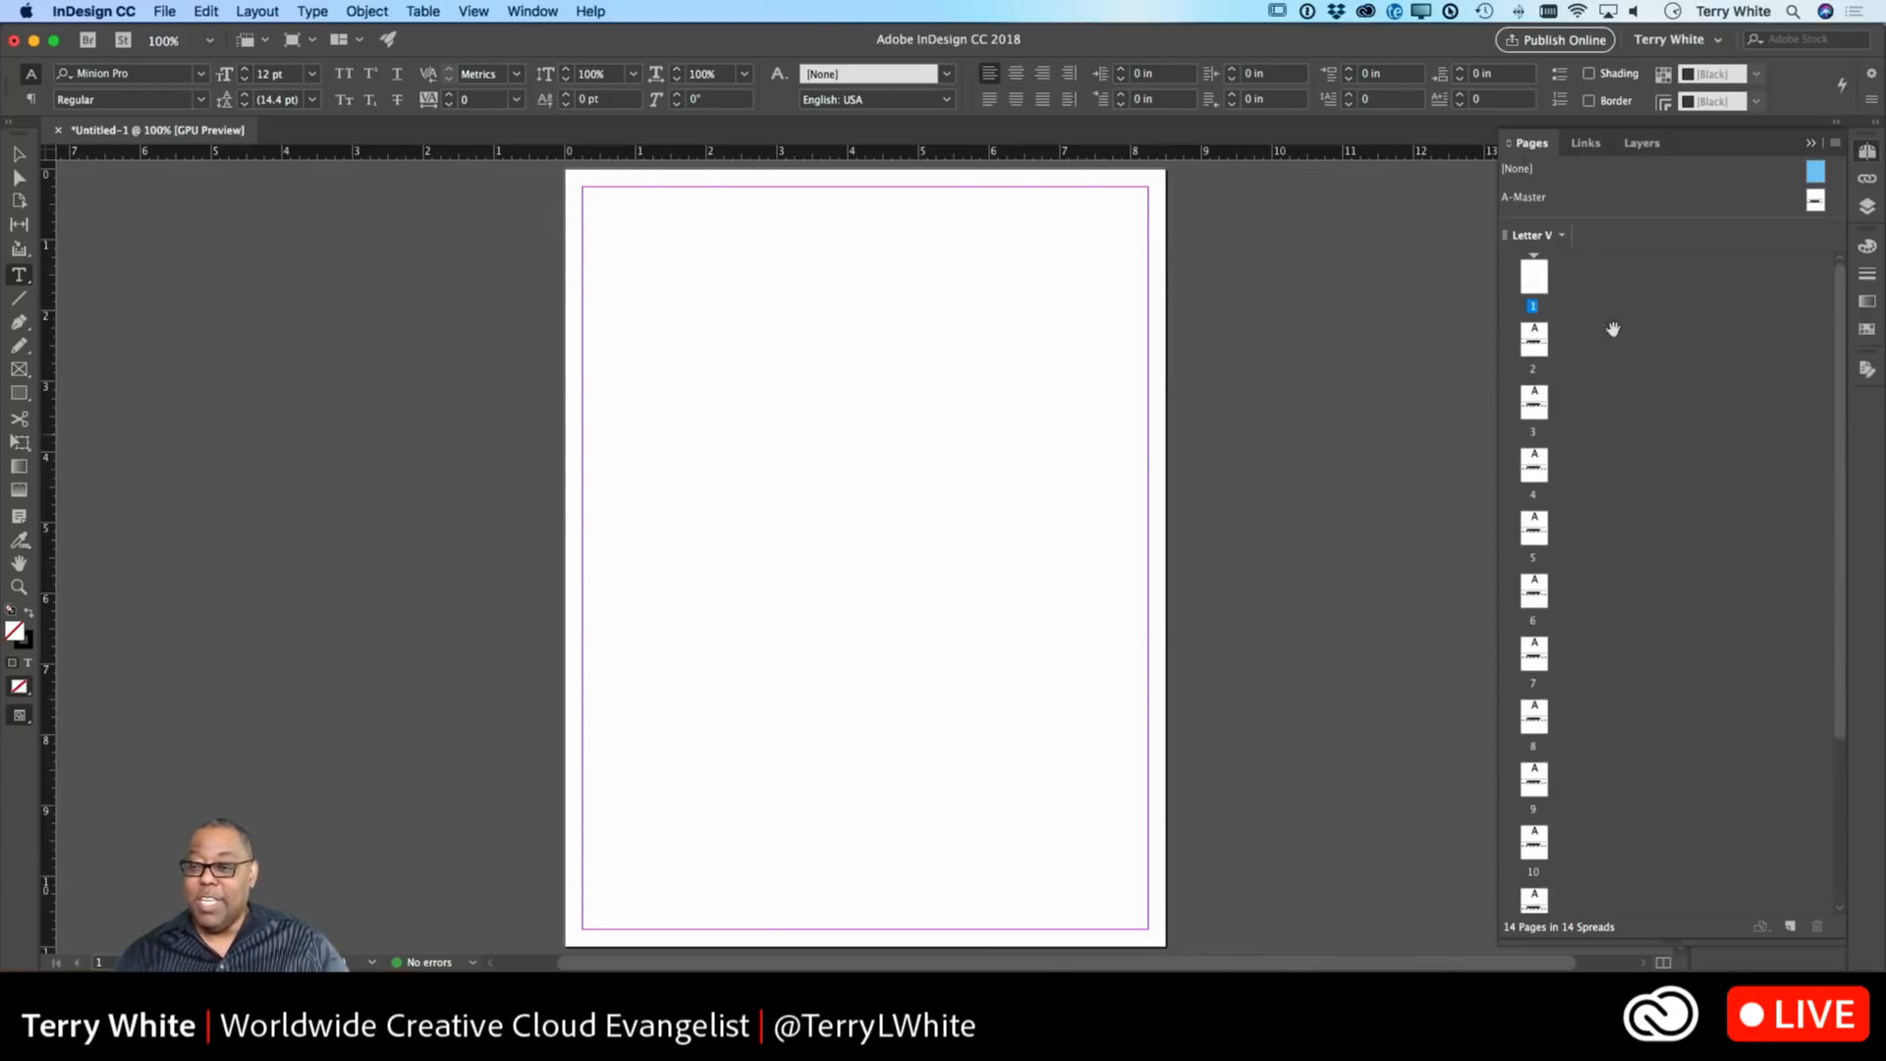
{"action": "double_click", "coordinate": [1534, 278]}
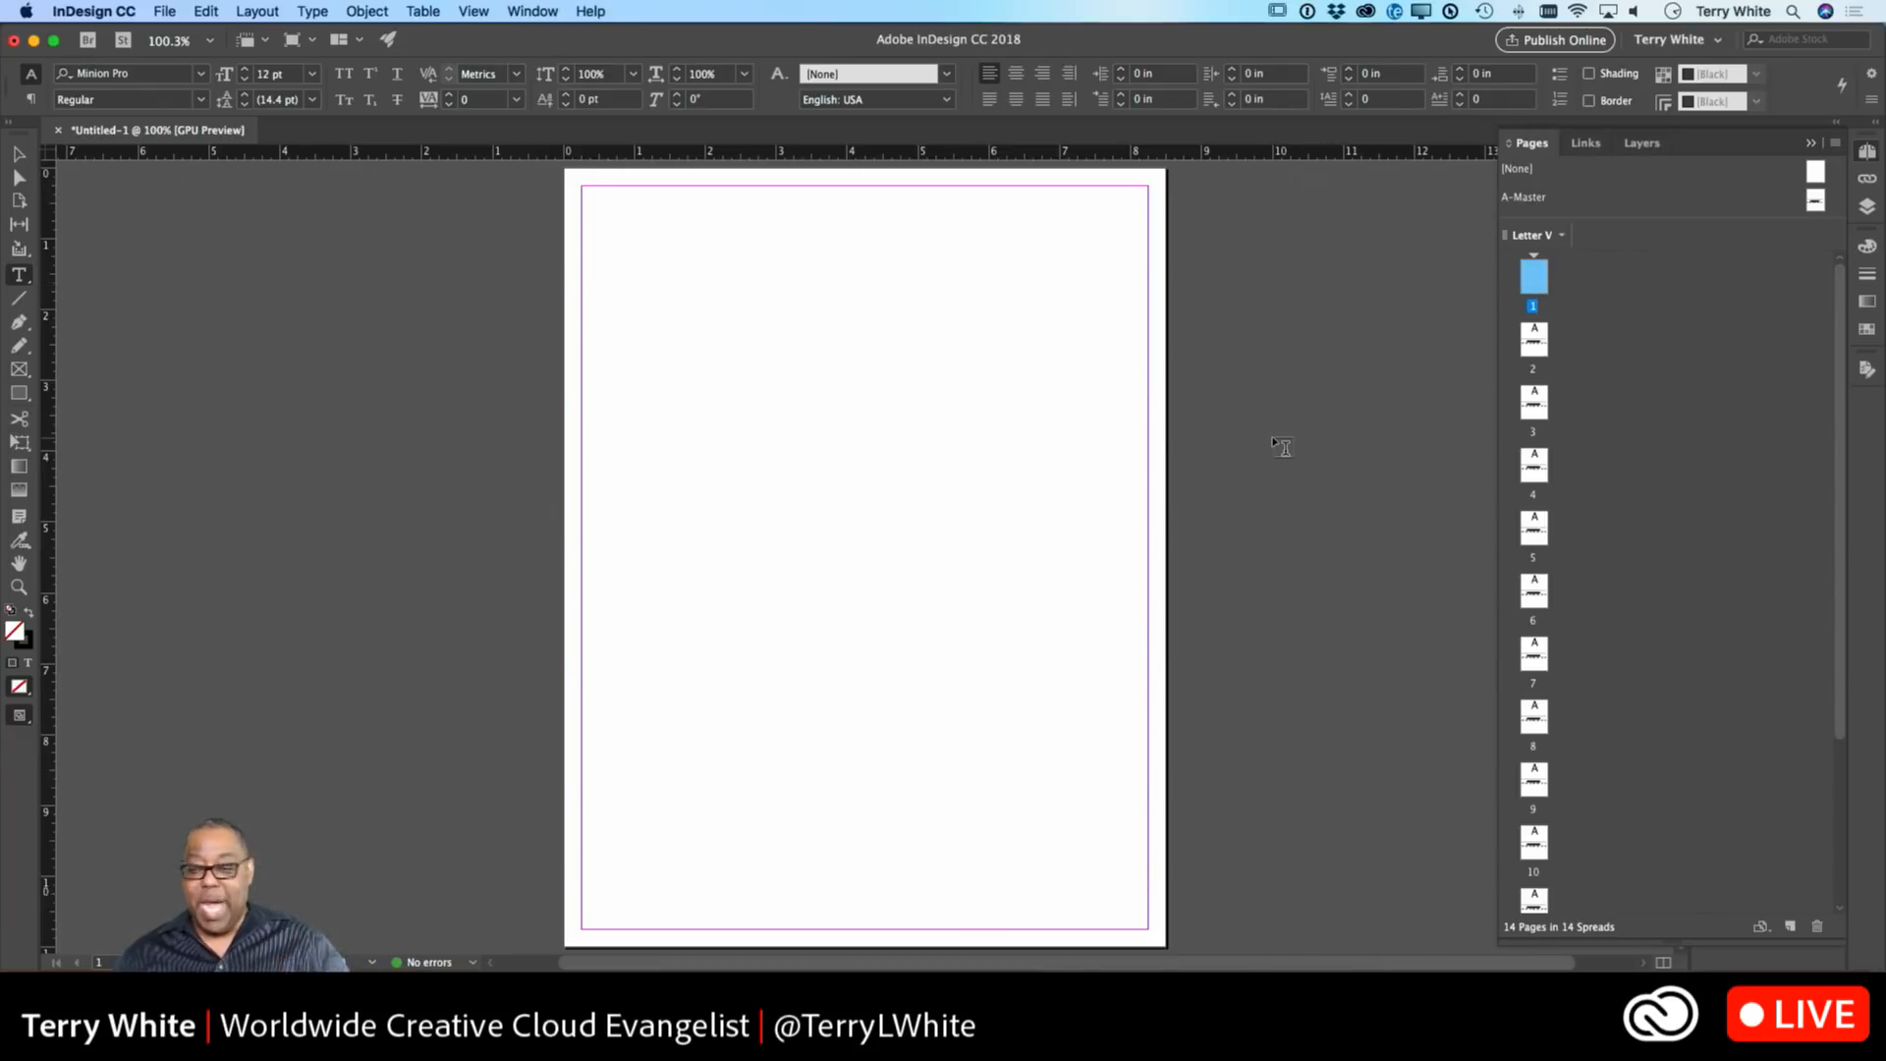
{"action": "double_click", "coordinate": [1535, 344]}
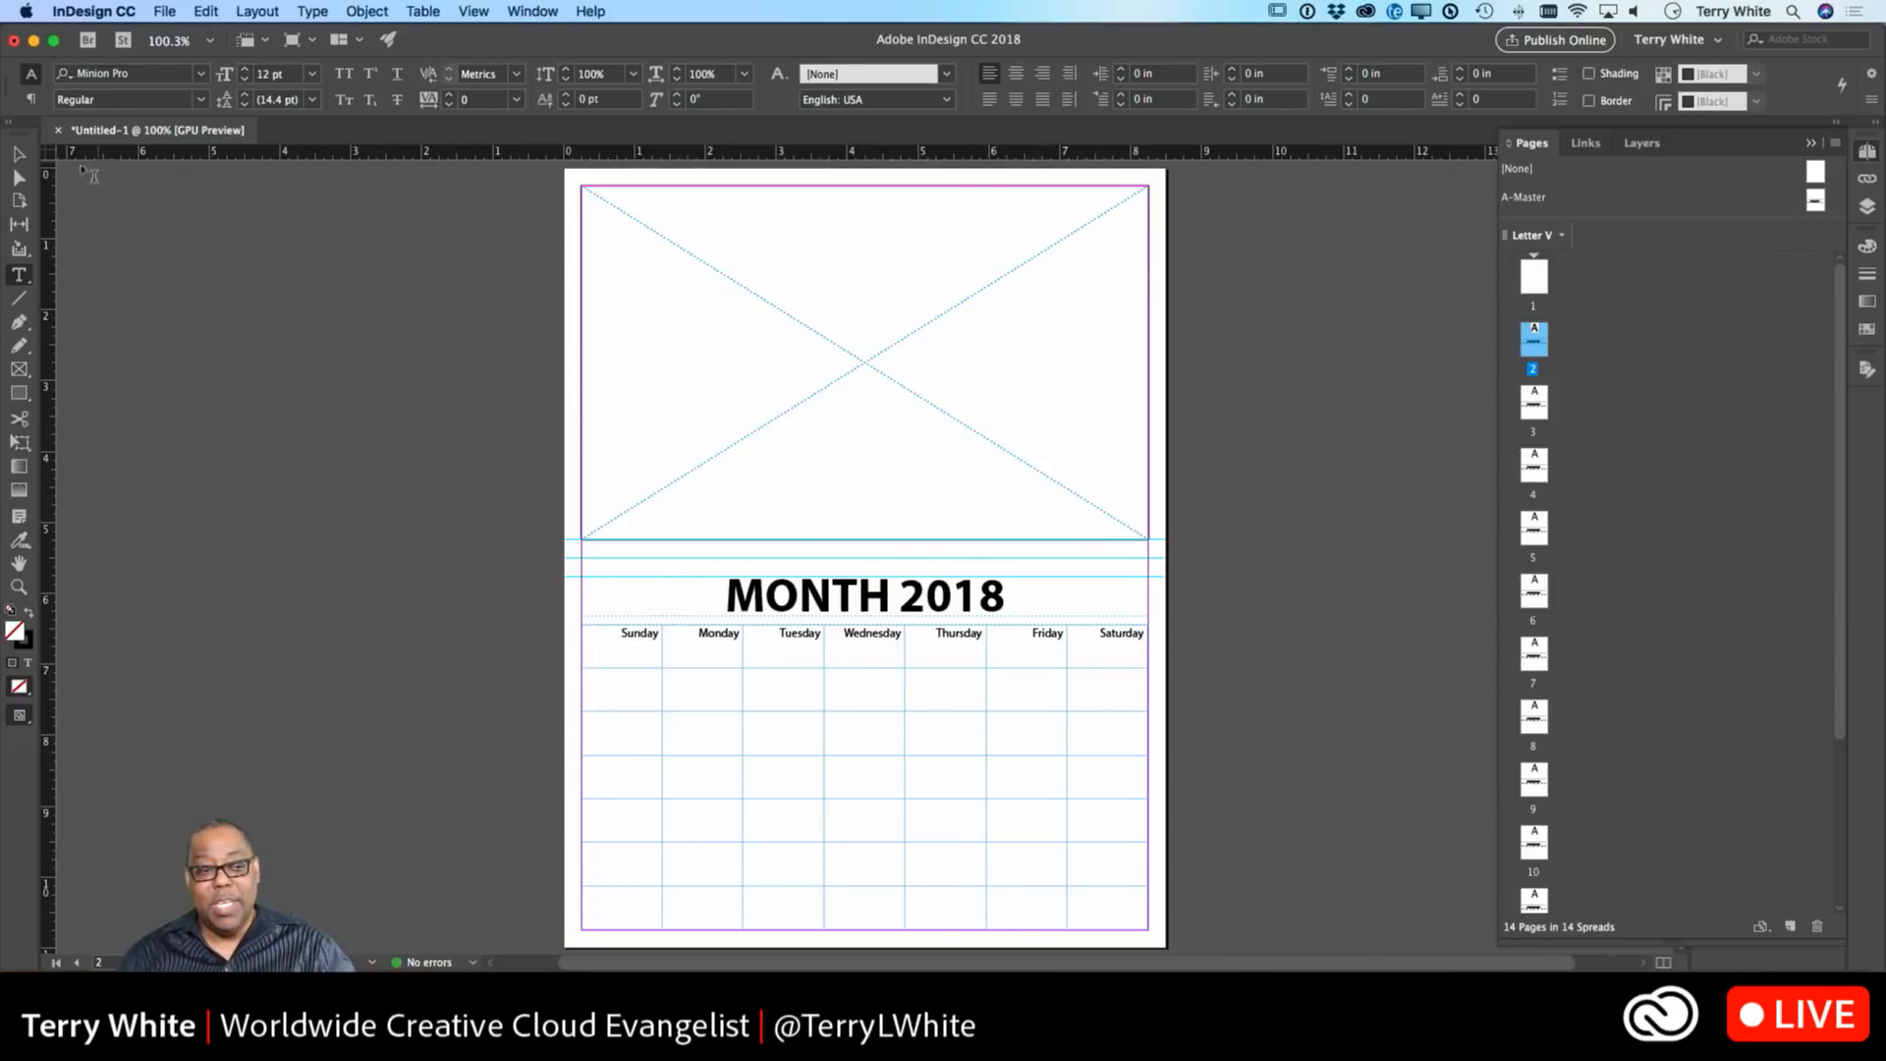
Select page 2's MONTH 2018 heading frame with the Selection tool.
{"action": "left_click", "coordinate": [19, 154]}
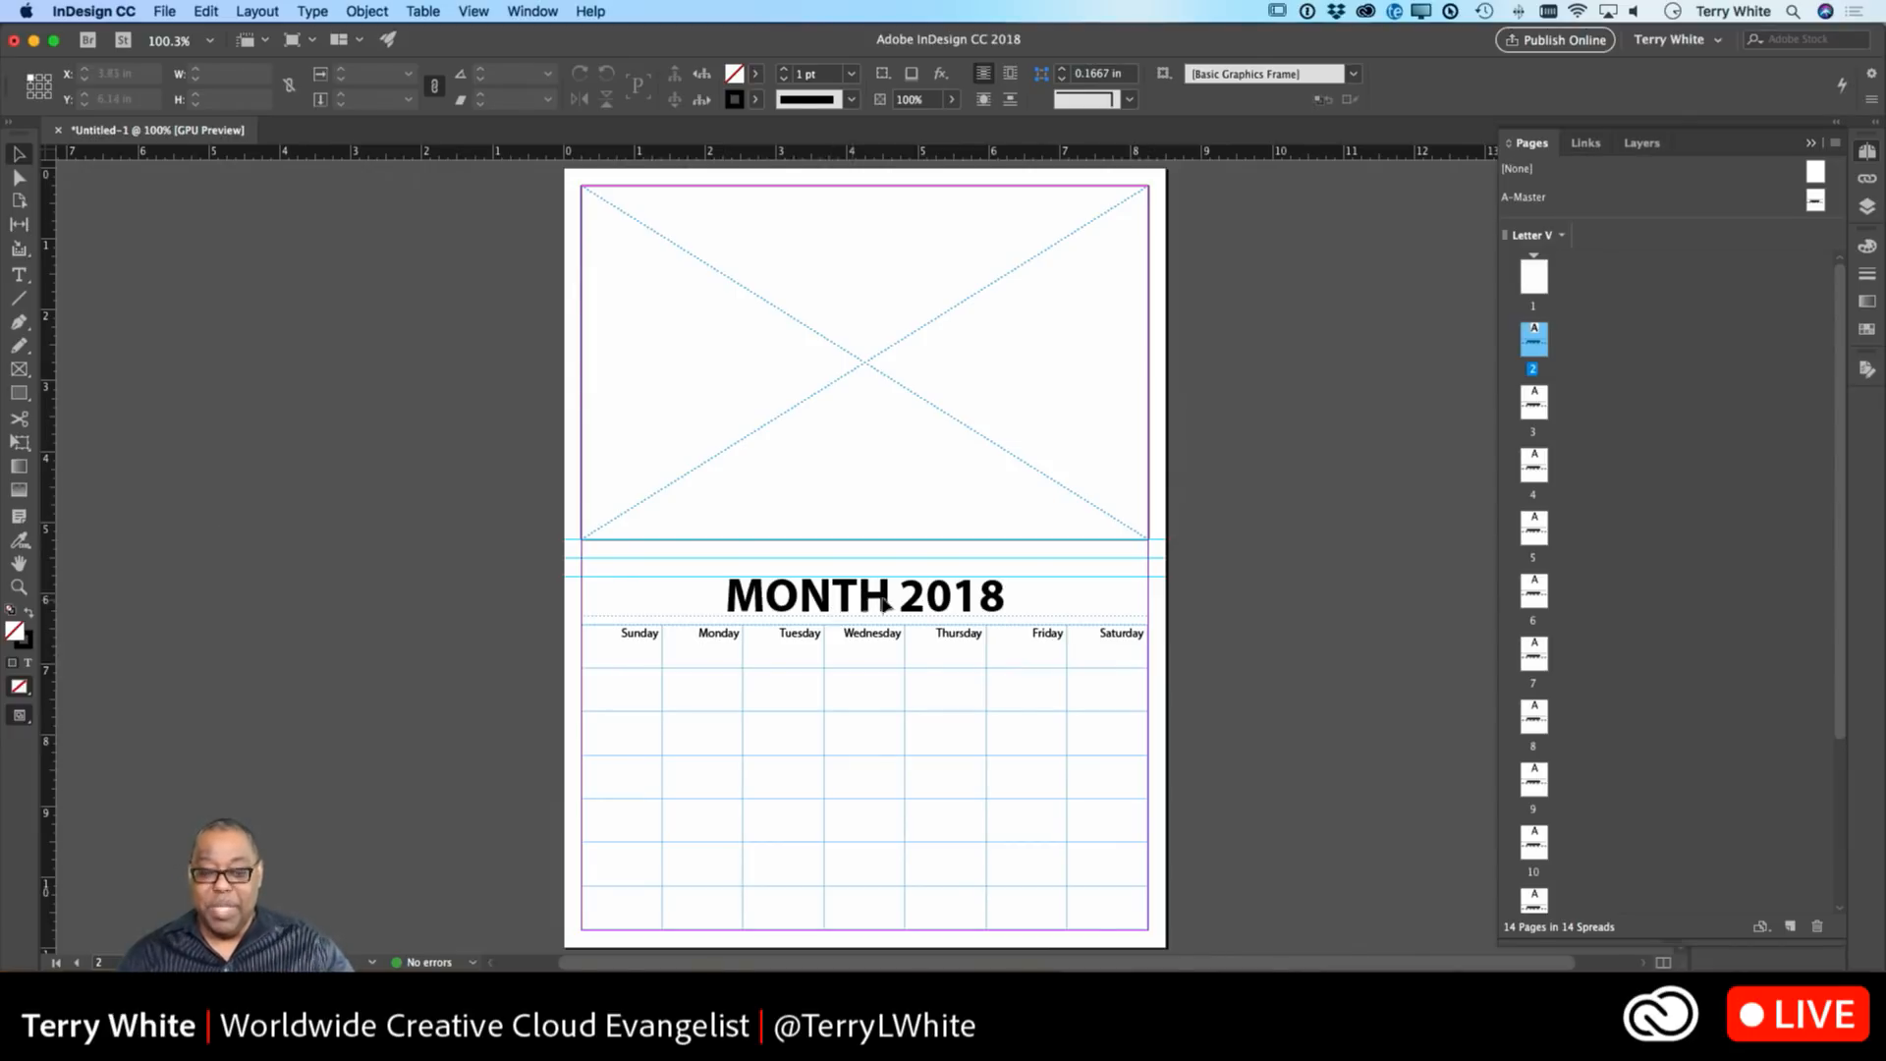
{"action": "left_click", "coordinate": [830, 611]}
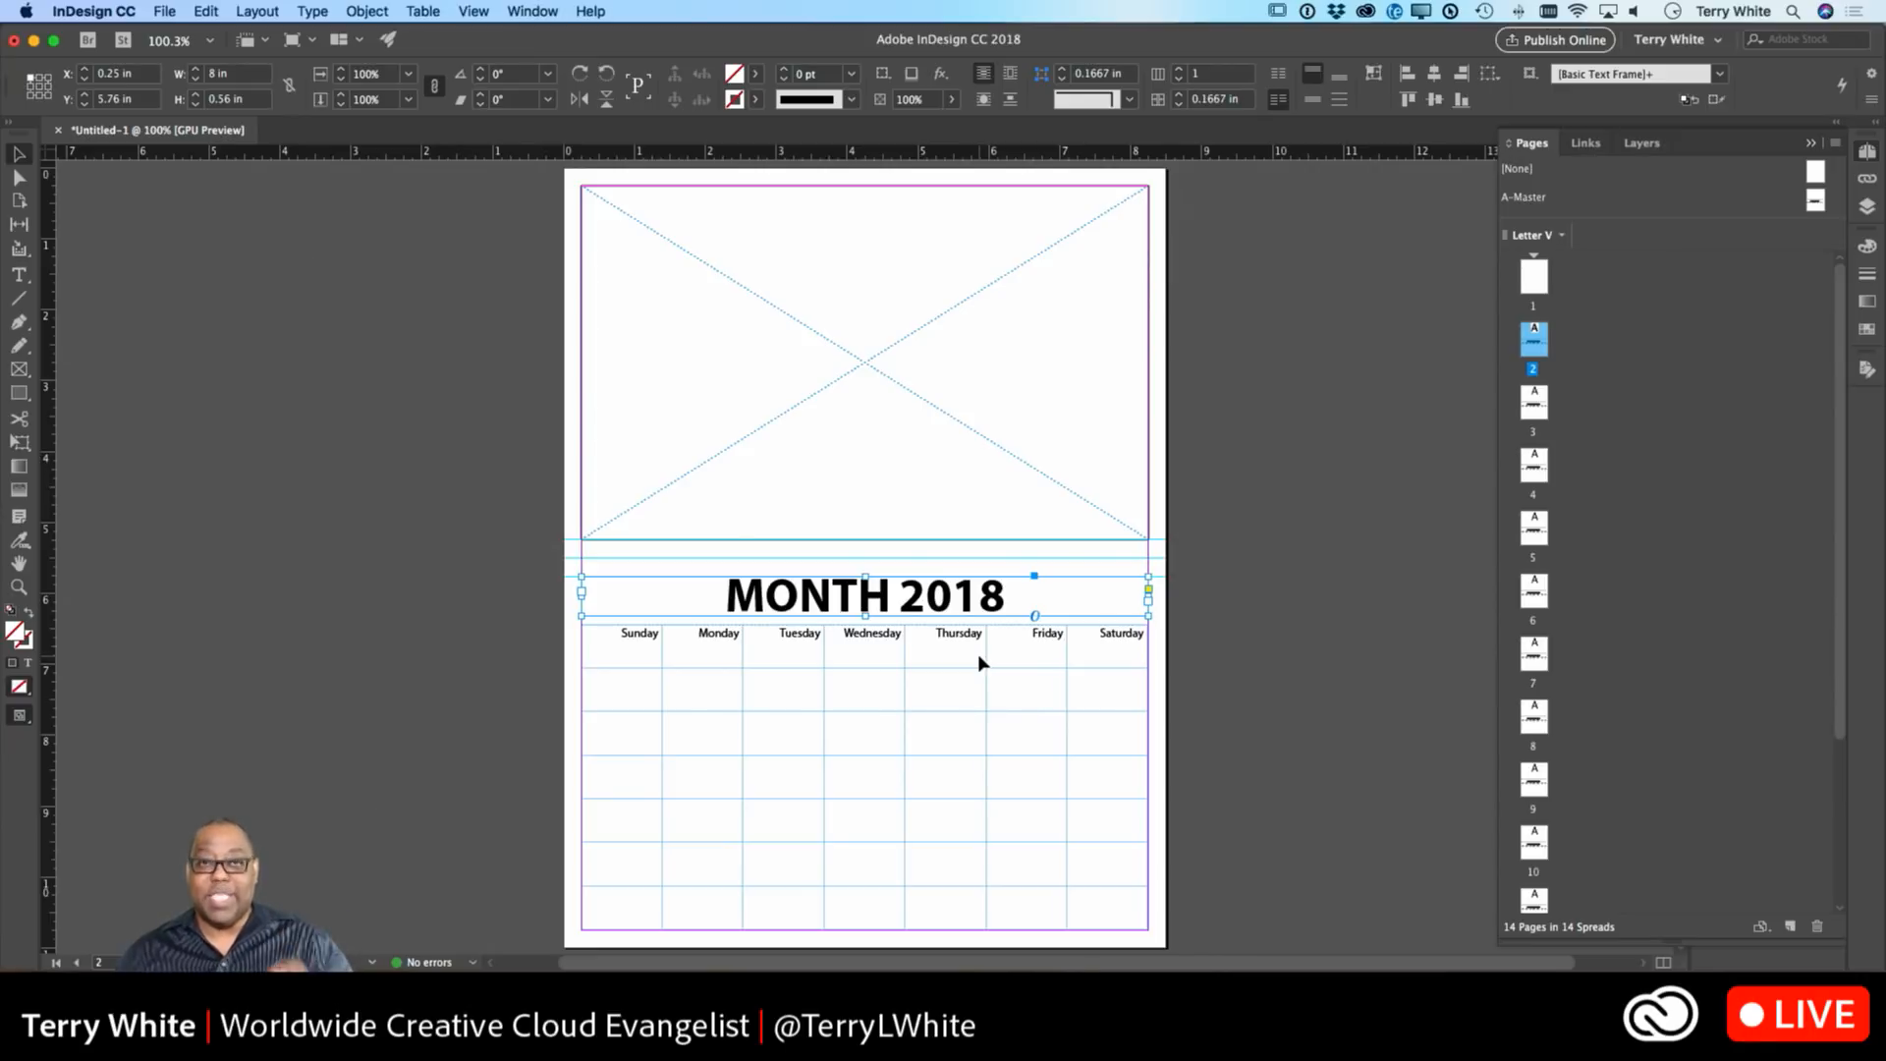
Replace MONTH in page 2's heading with 'Januay'.
{"action": "double_click", "coordinate": [831, 605]}
{"action": "double_click", "coordinate": [828, 601]}
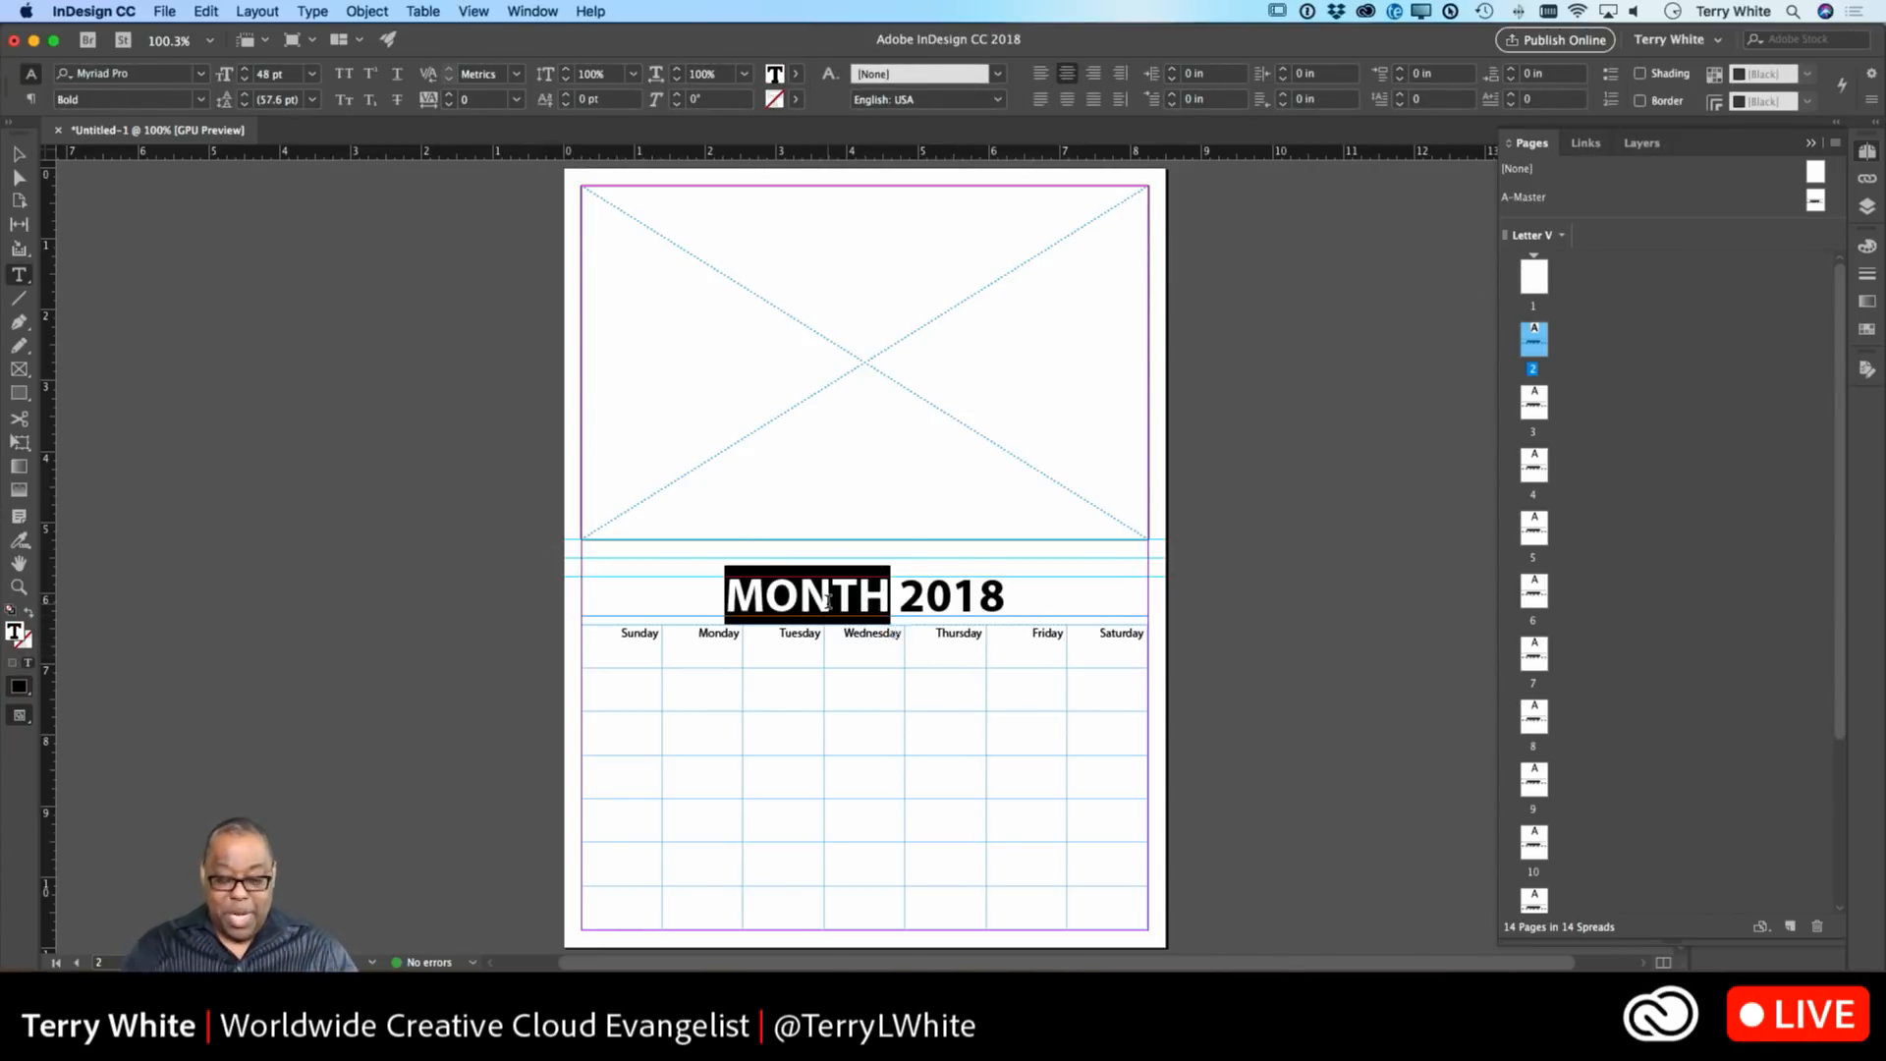
{"action": "type", "text": "Januay"}
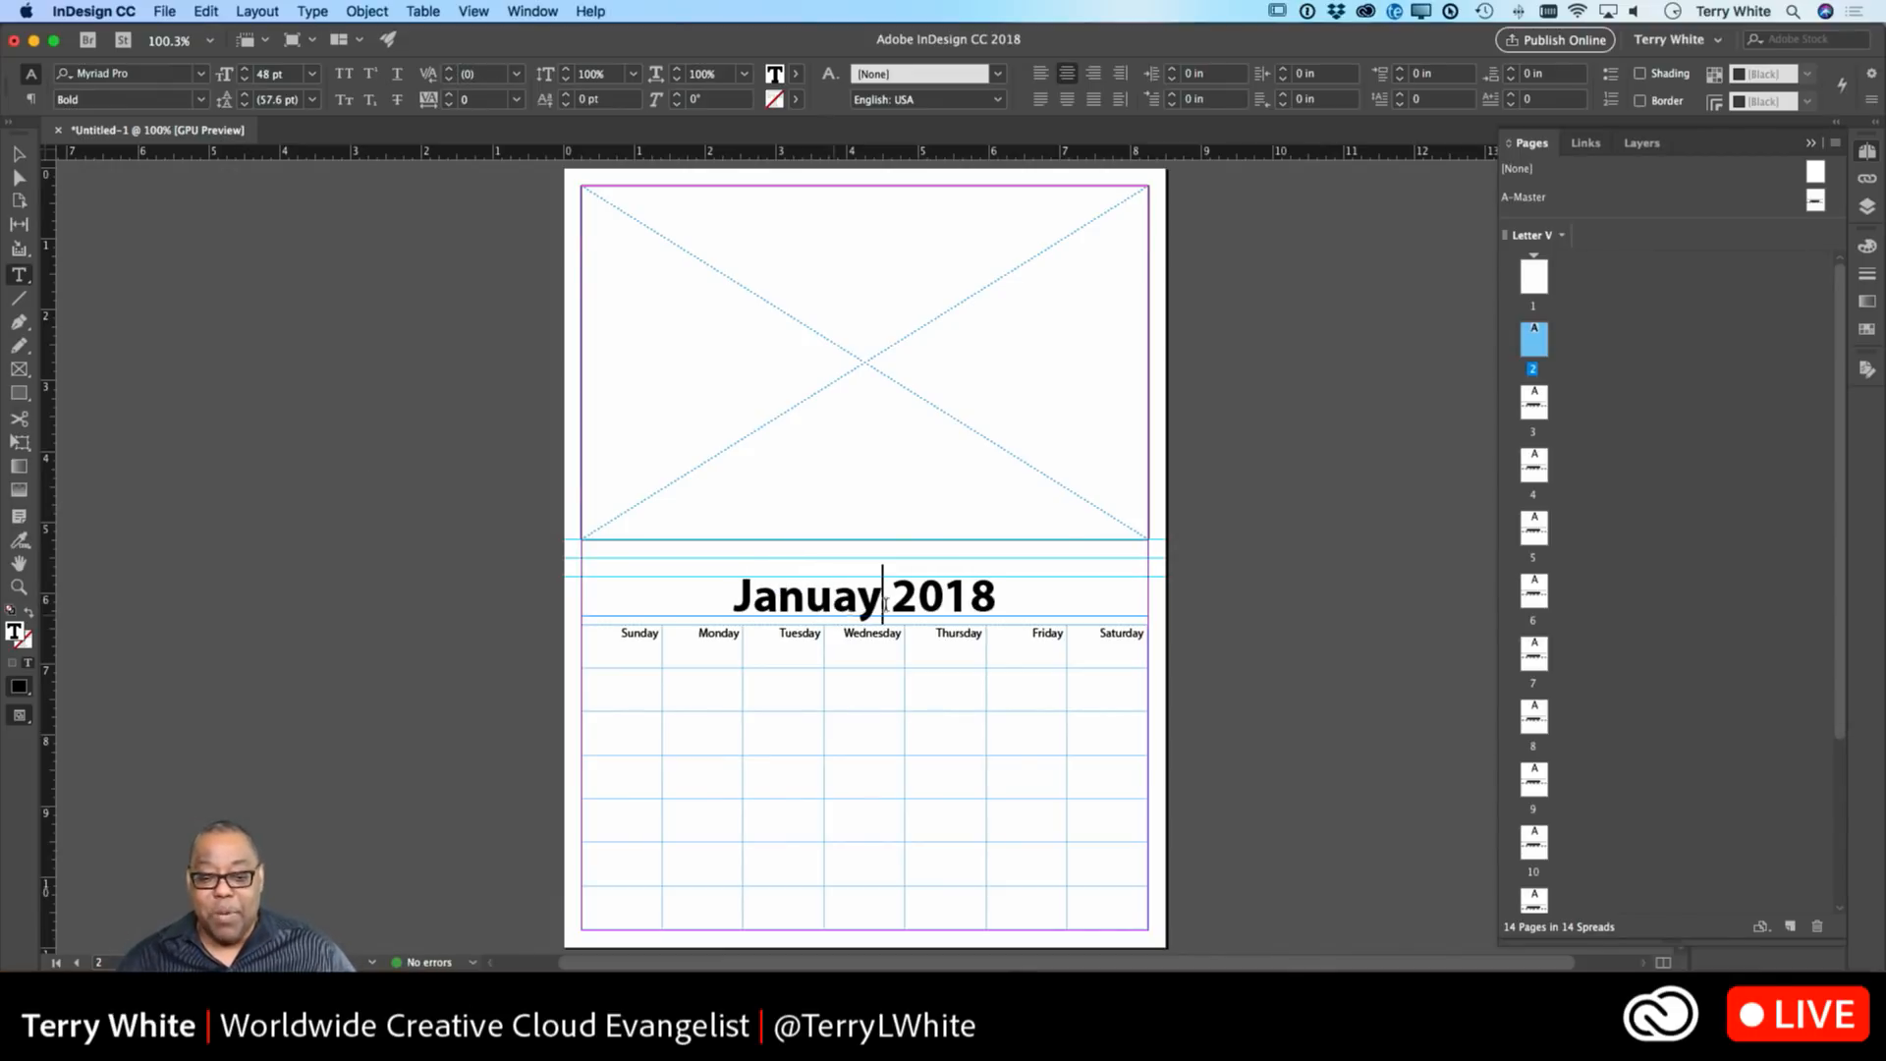
{"action": "left_click", "coordinate": [22, 155]}
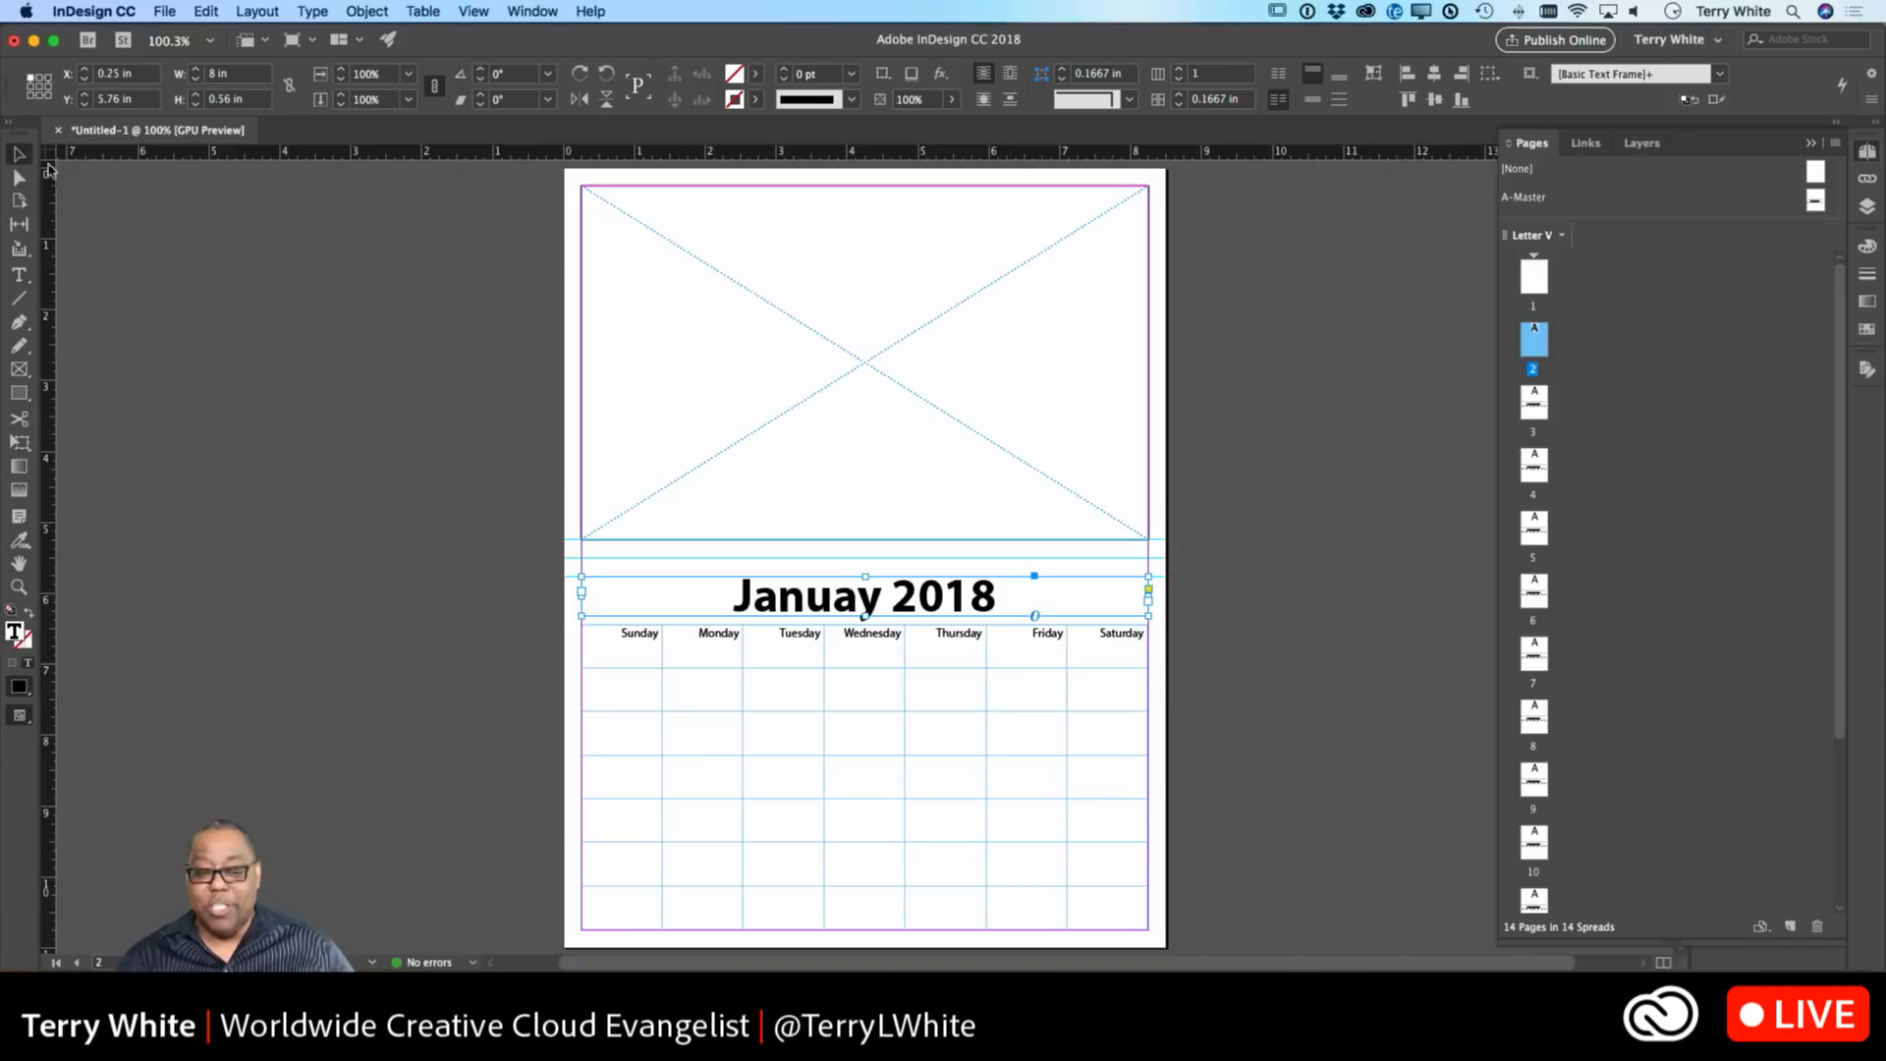
{"action": "left_click", "coordinate": [393, 412]}
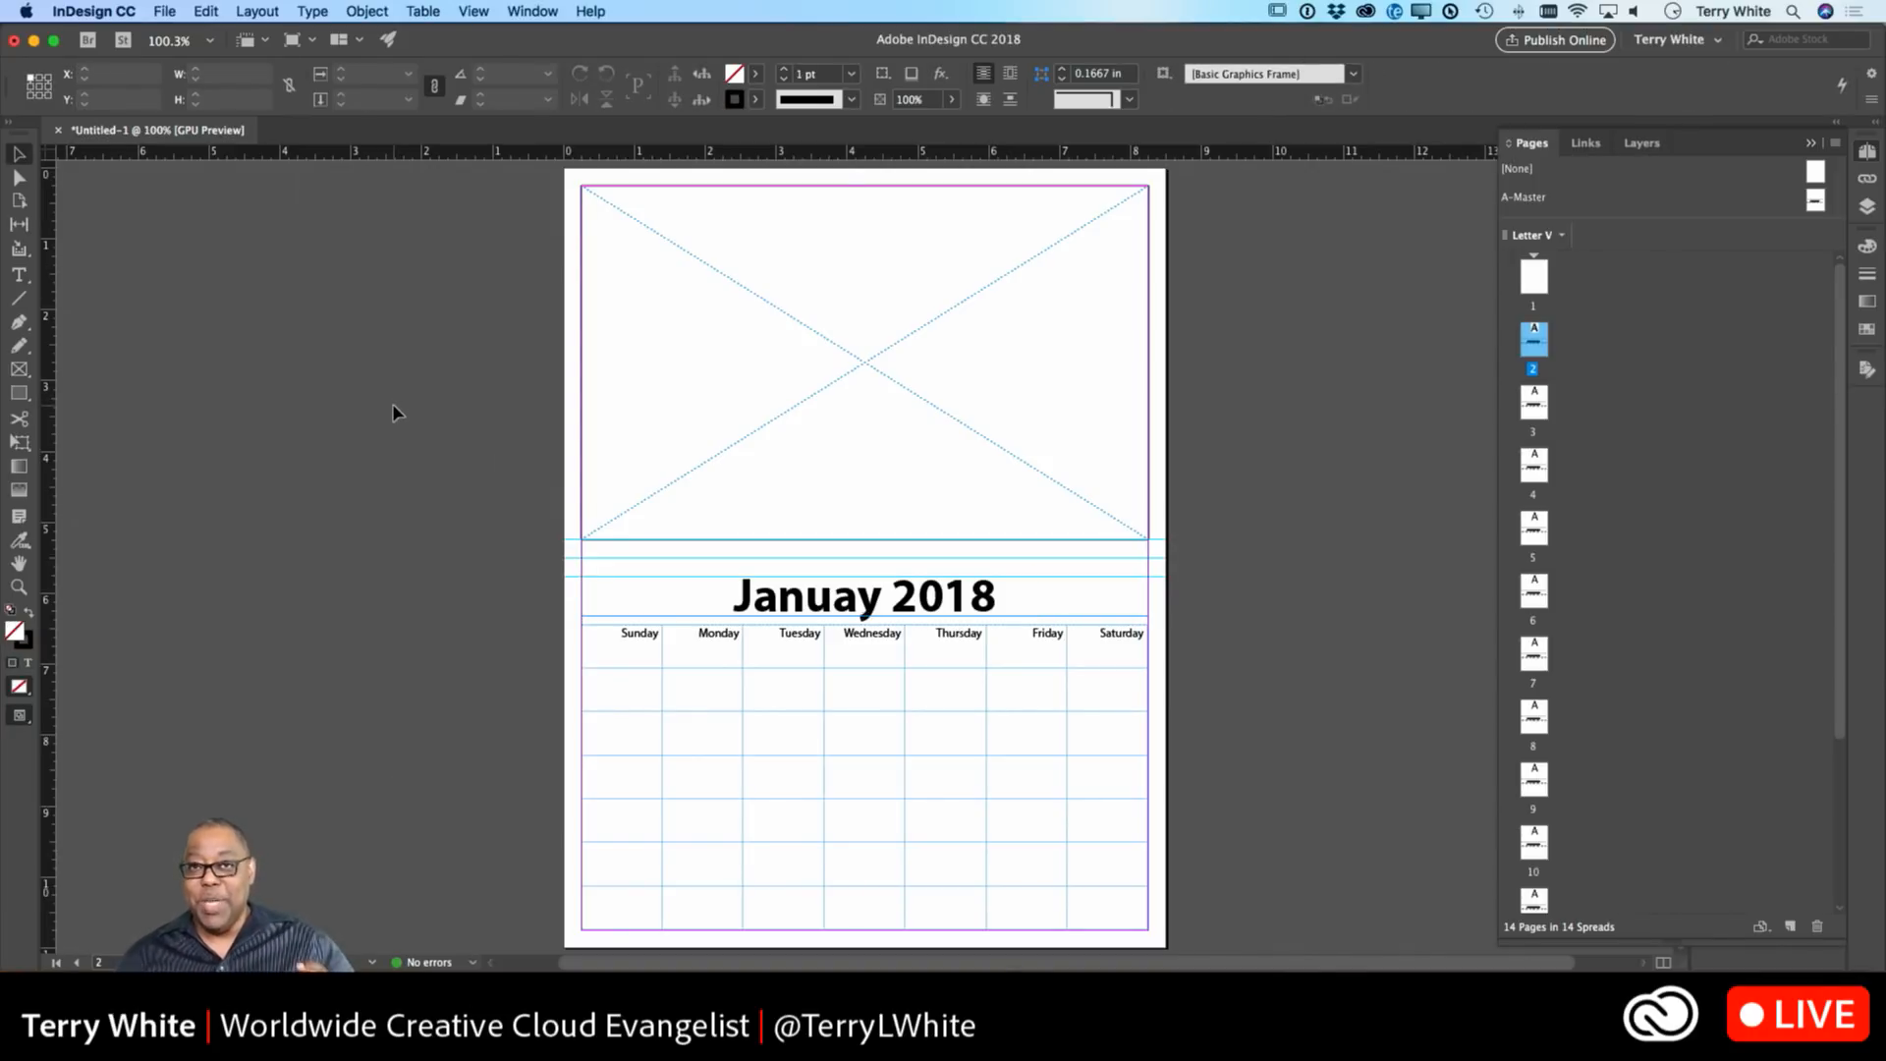
On page 3, replace MONTH in the heading with 'Februay'.
{"action": "double_click", "coordinate": [1534, 401]}
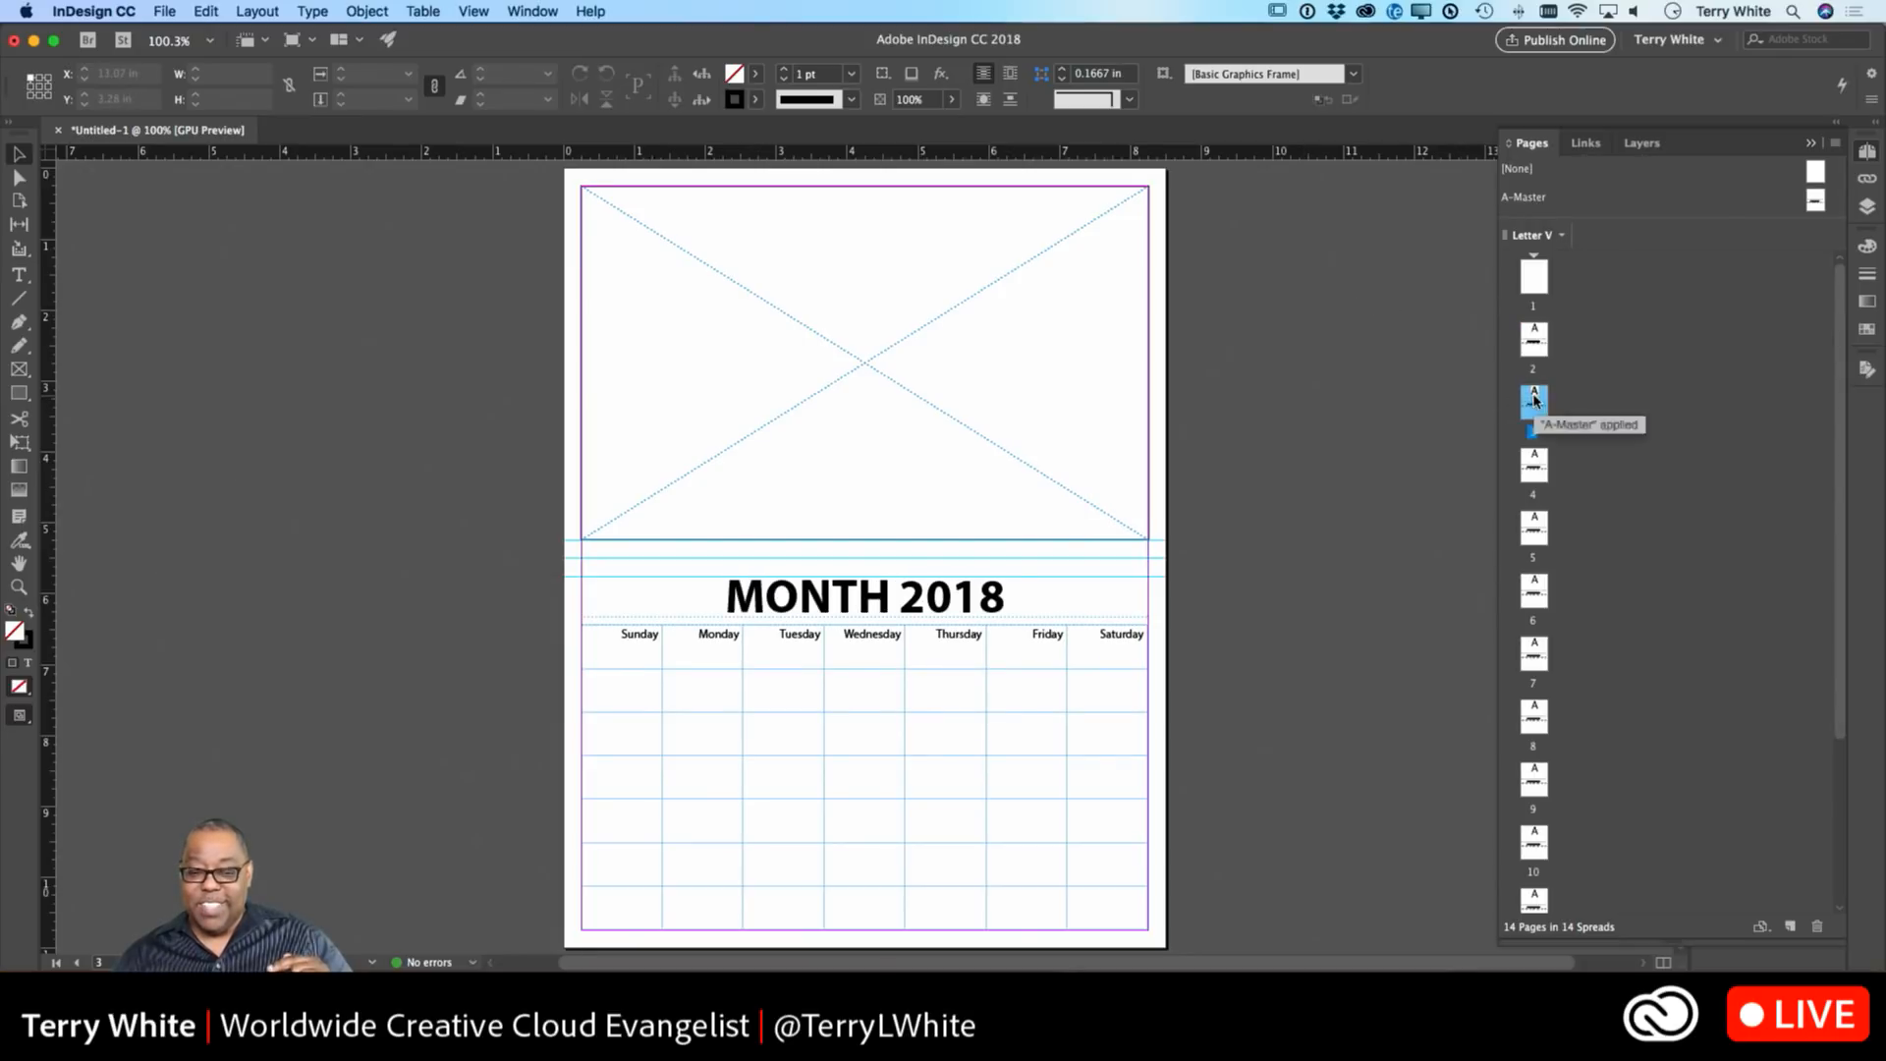
{"action": "left_click", "coordinate": [856, 598], "text": "shift+super"}
{"action": "double_click", "coordinate": [856, 598]}
{"action": "double_click", "coordinate": [849, 595]}
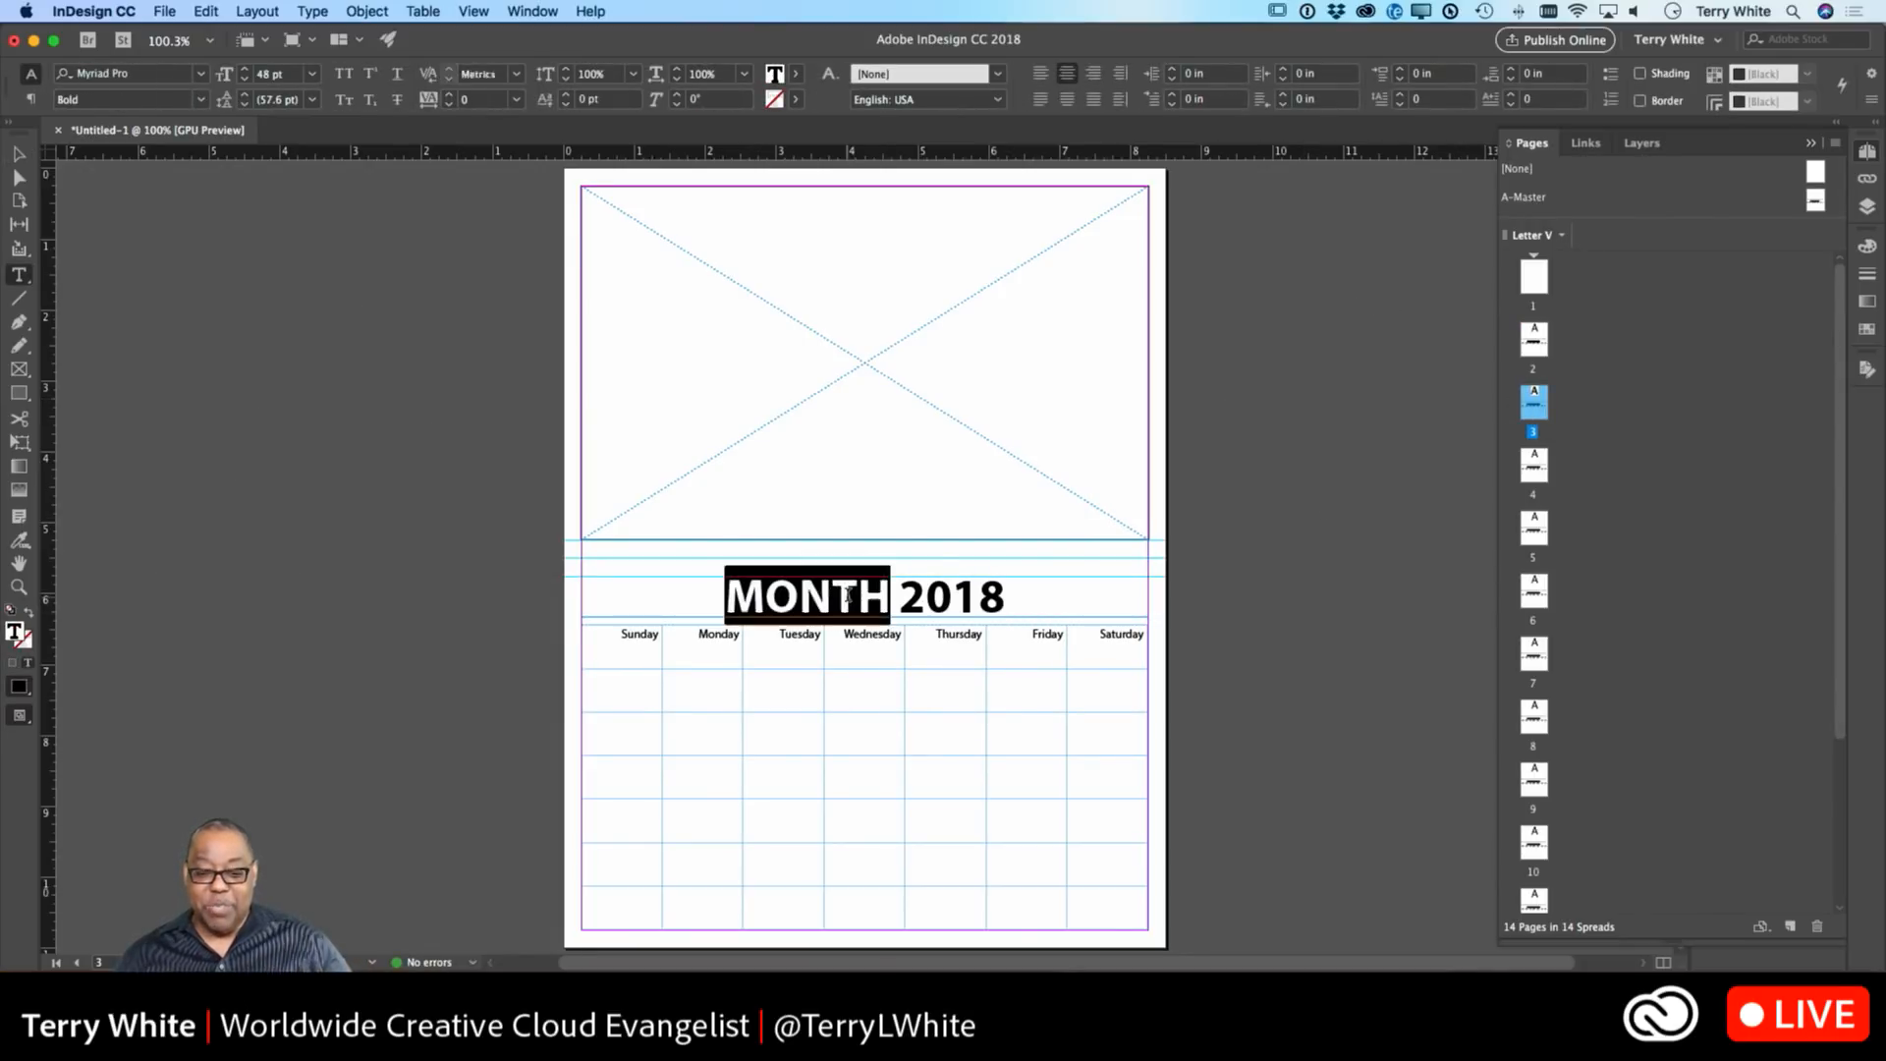
{"action": "type", "text": "Ferbr"}
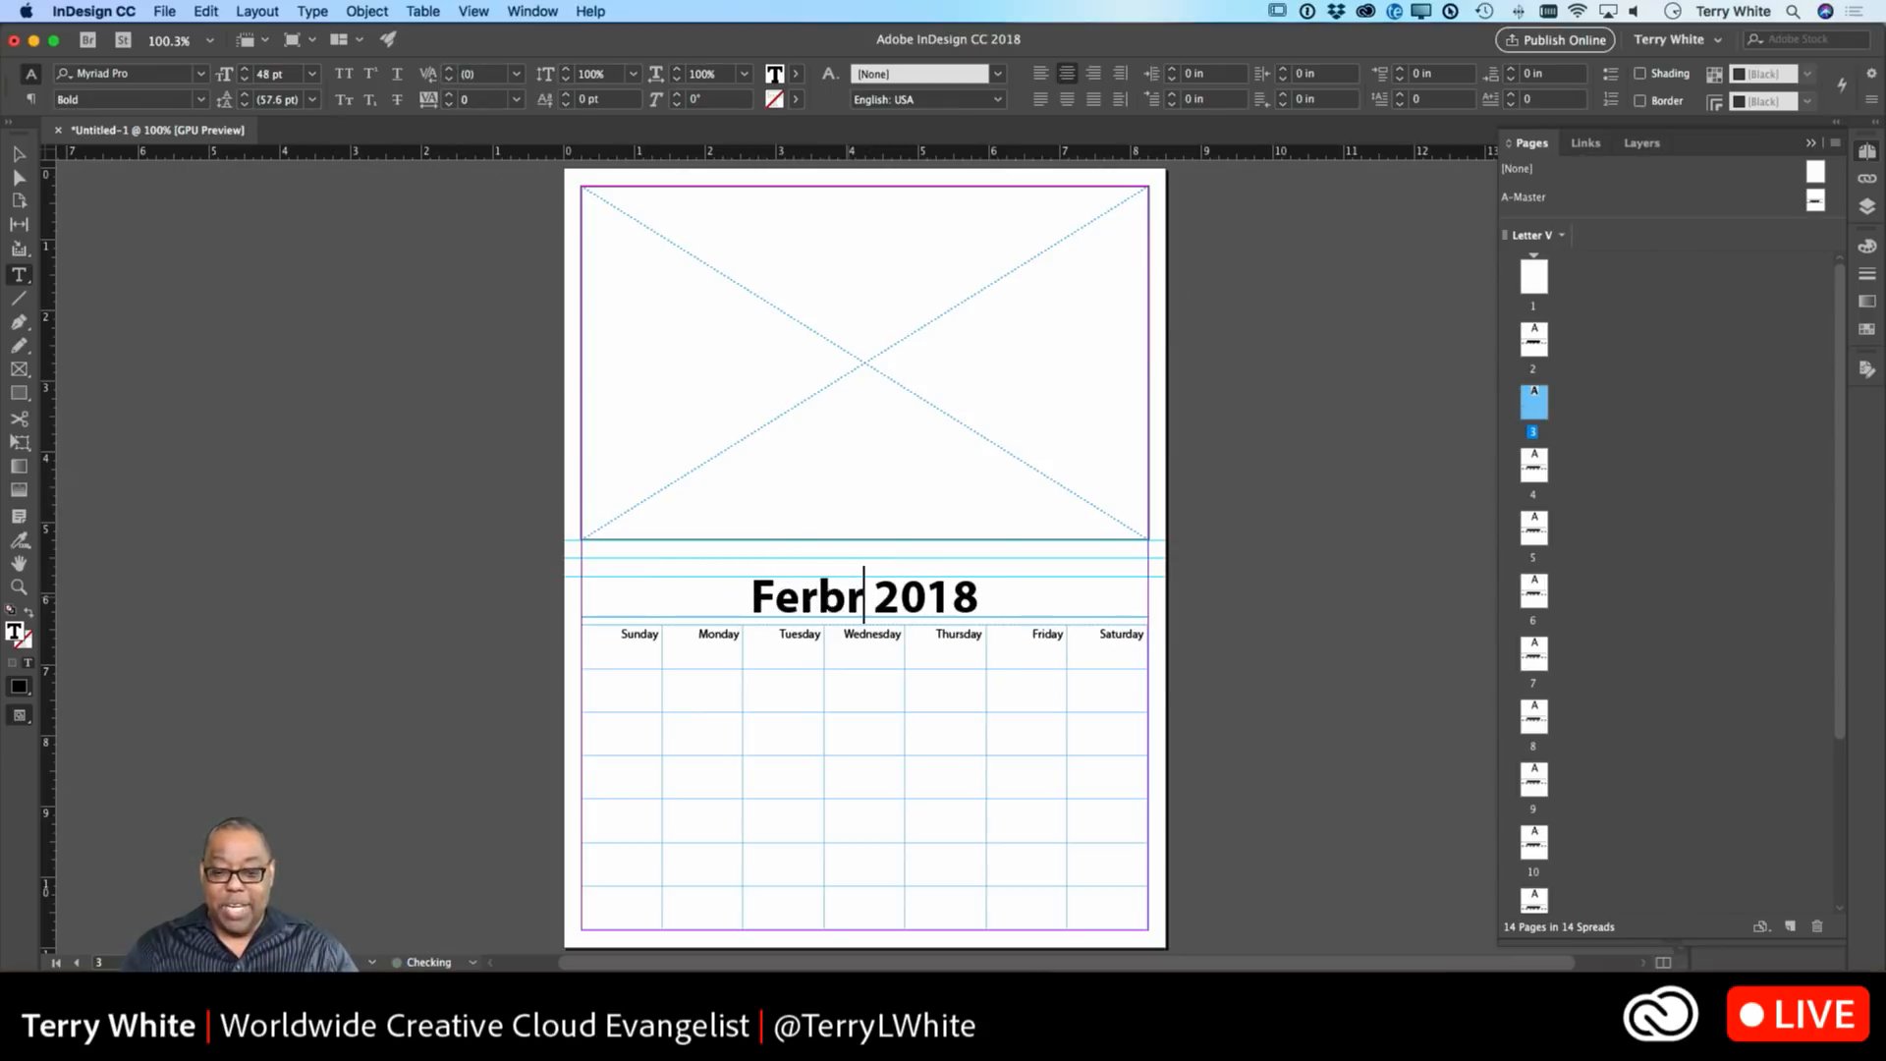
{"action": "key", "text": "BackSpace"}
{"action": "key", "text": "BackSpace"}
{"action": "key", "text": "BackSpace"}
{"action": "type", "text": "bru"}
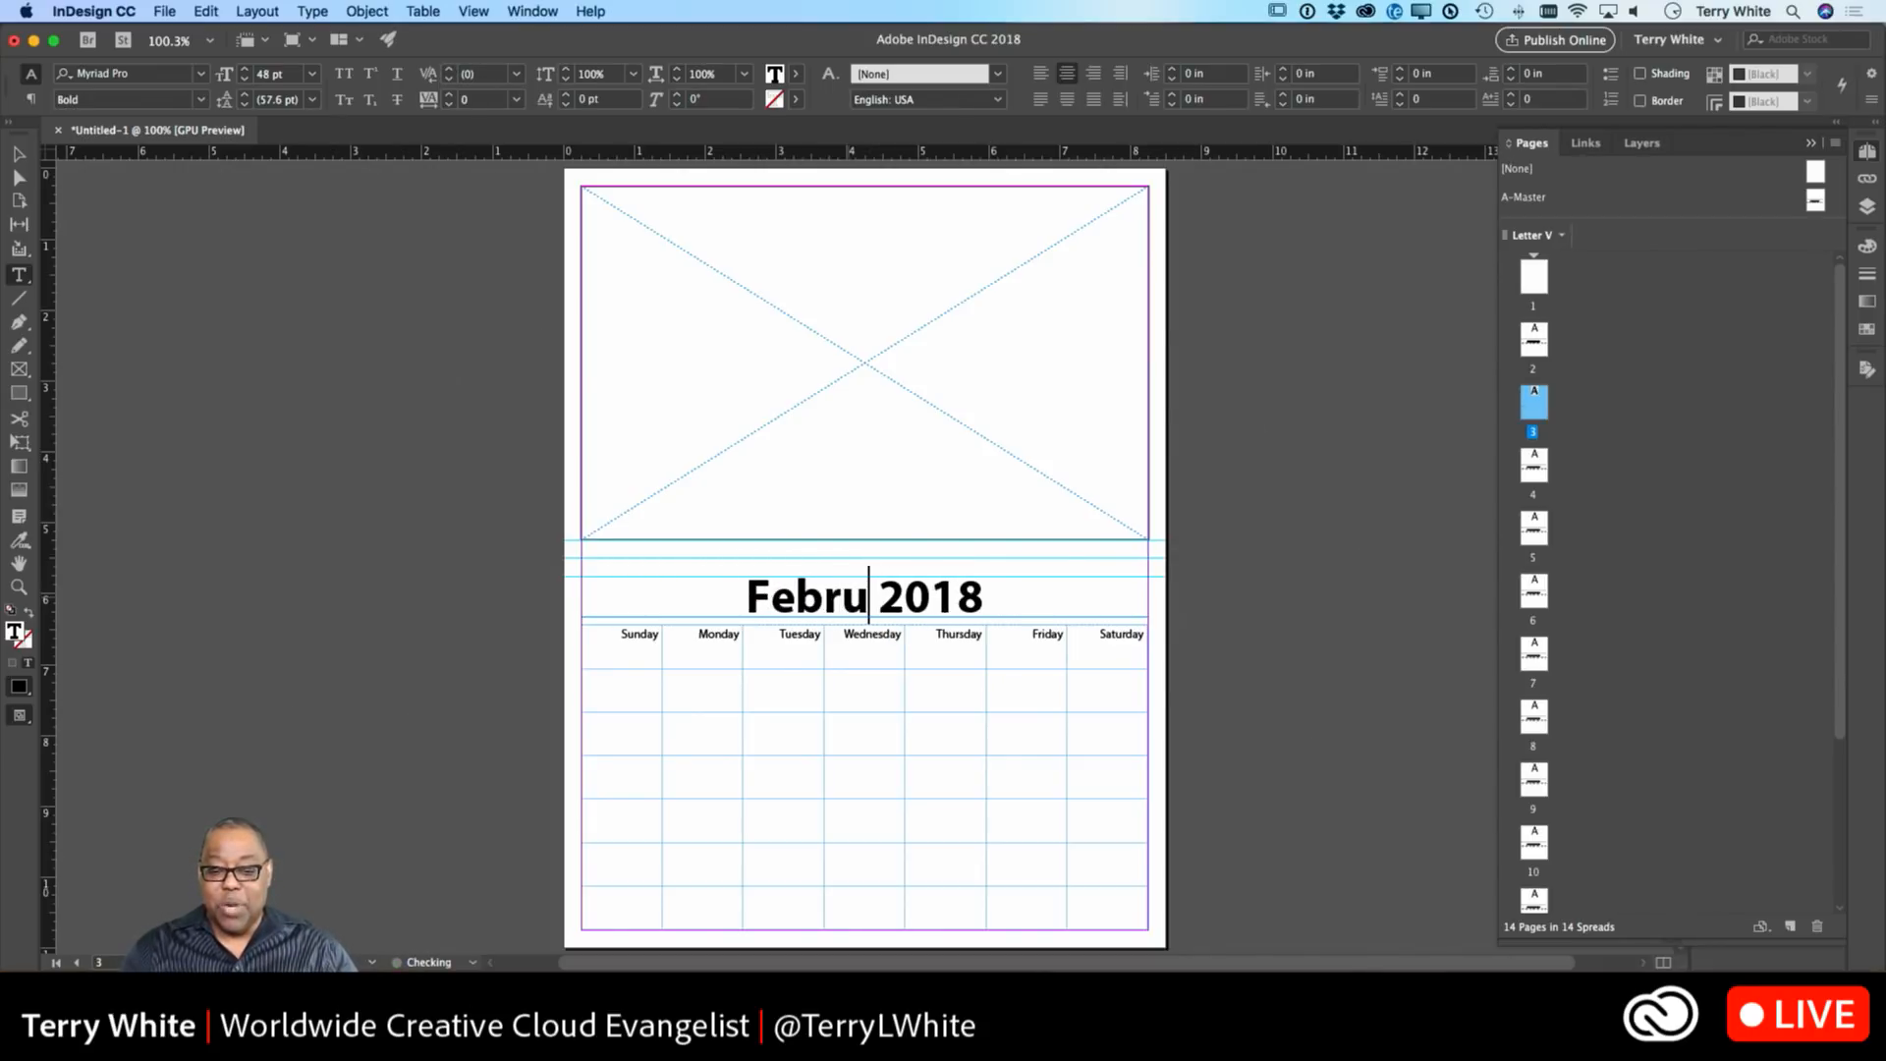
{"action": "type", "text": "ay"}
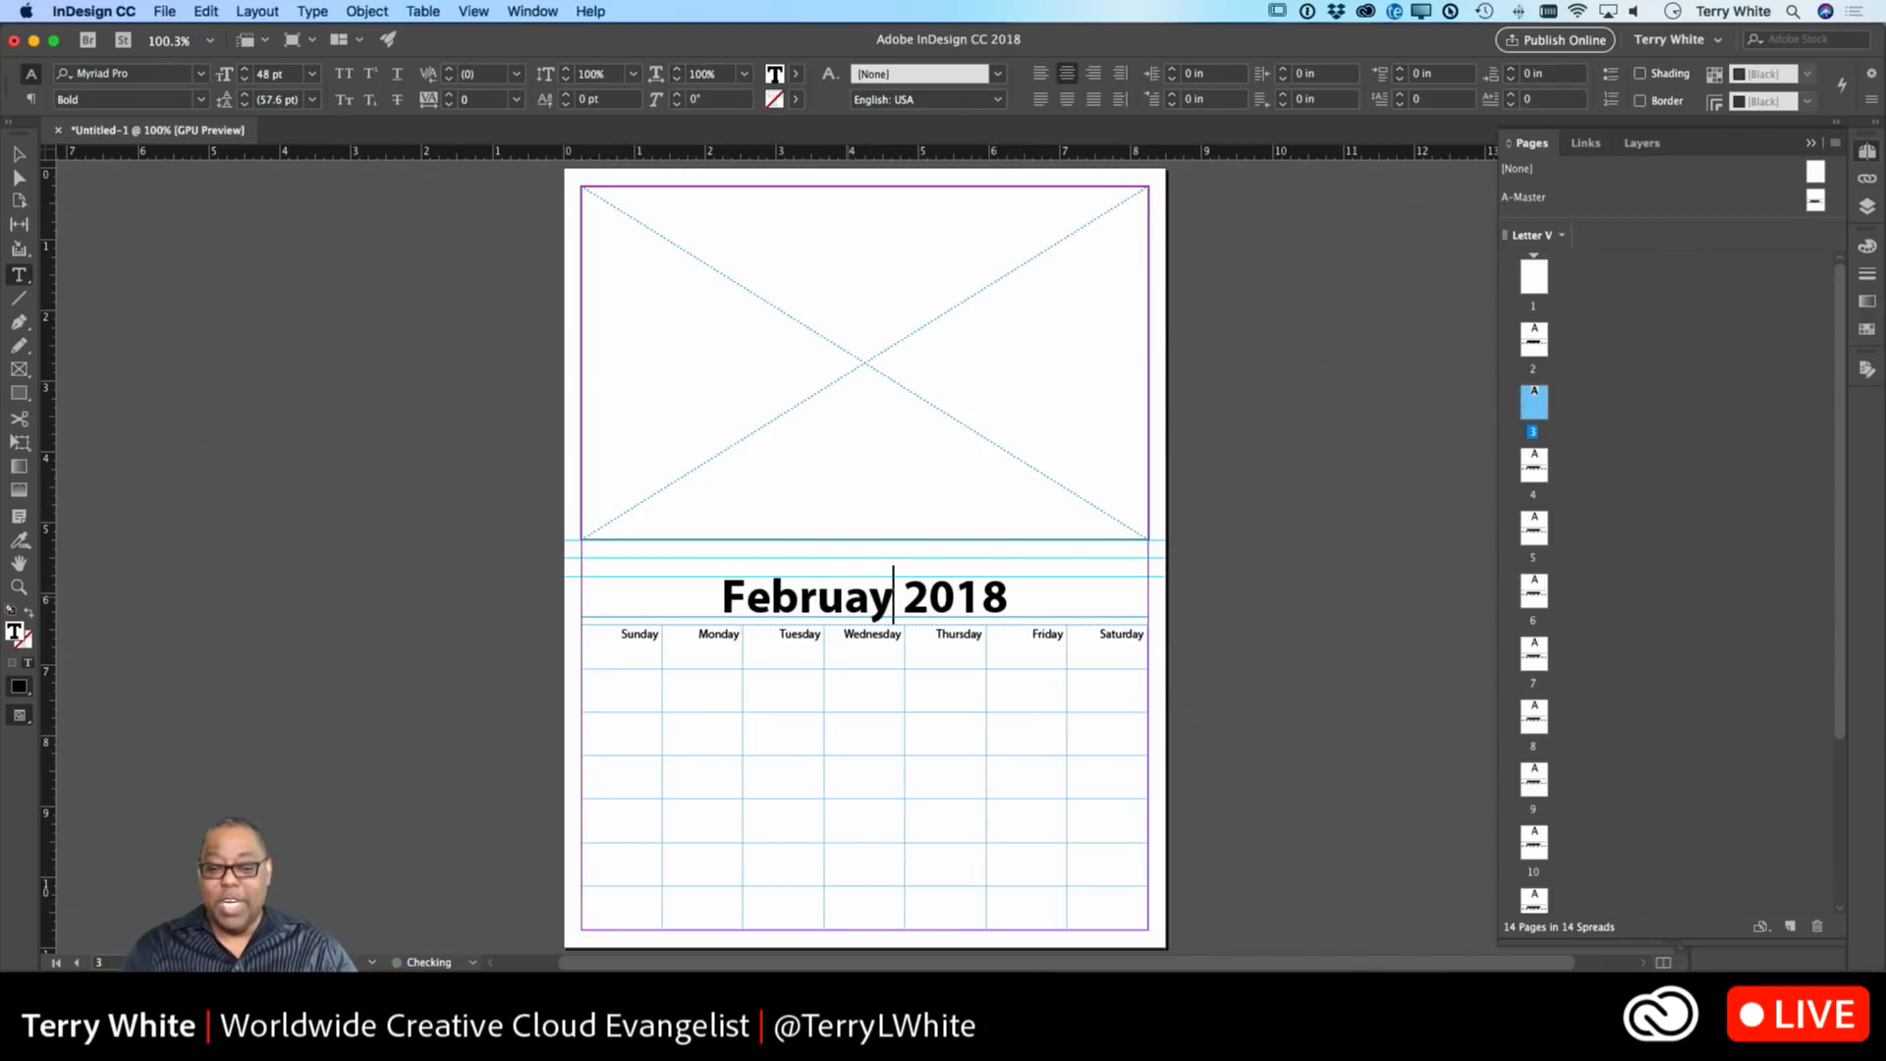
{"action": "left_click", "coordinate": [19, 155]}
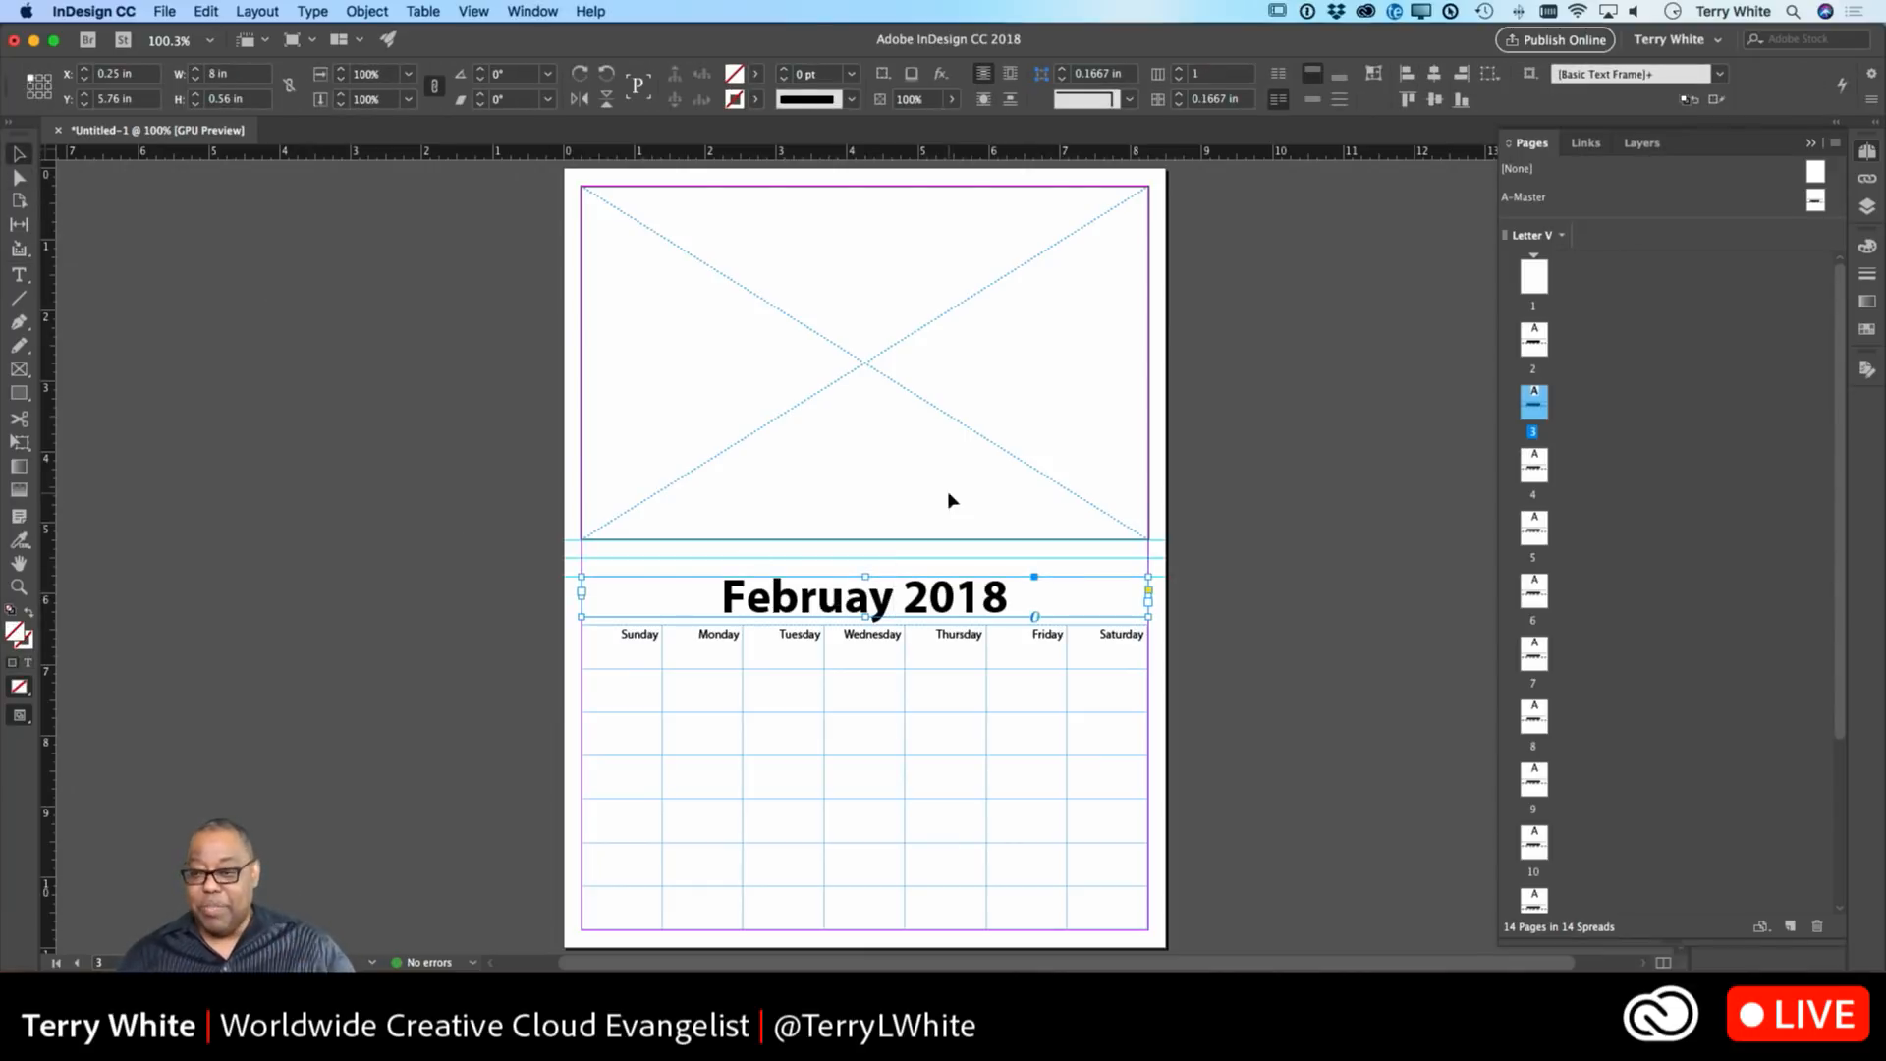
{"action": "double_click", "coordinate": [1534, 348]}
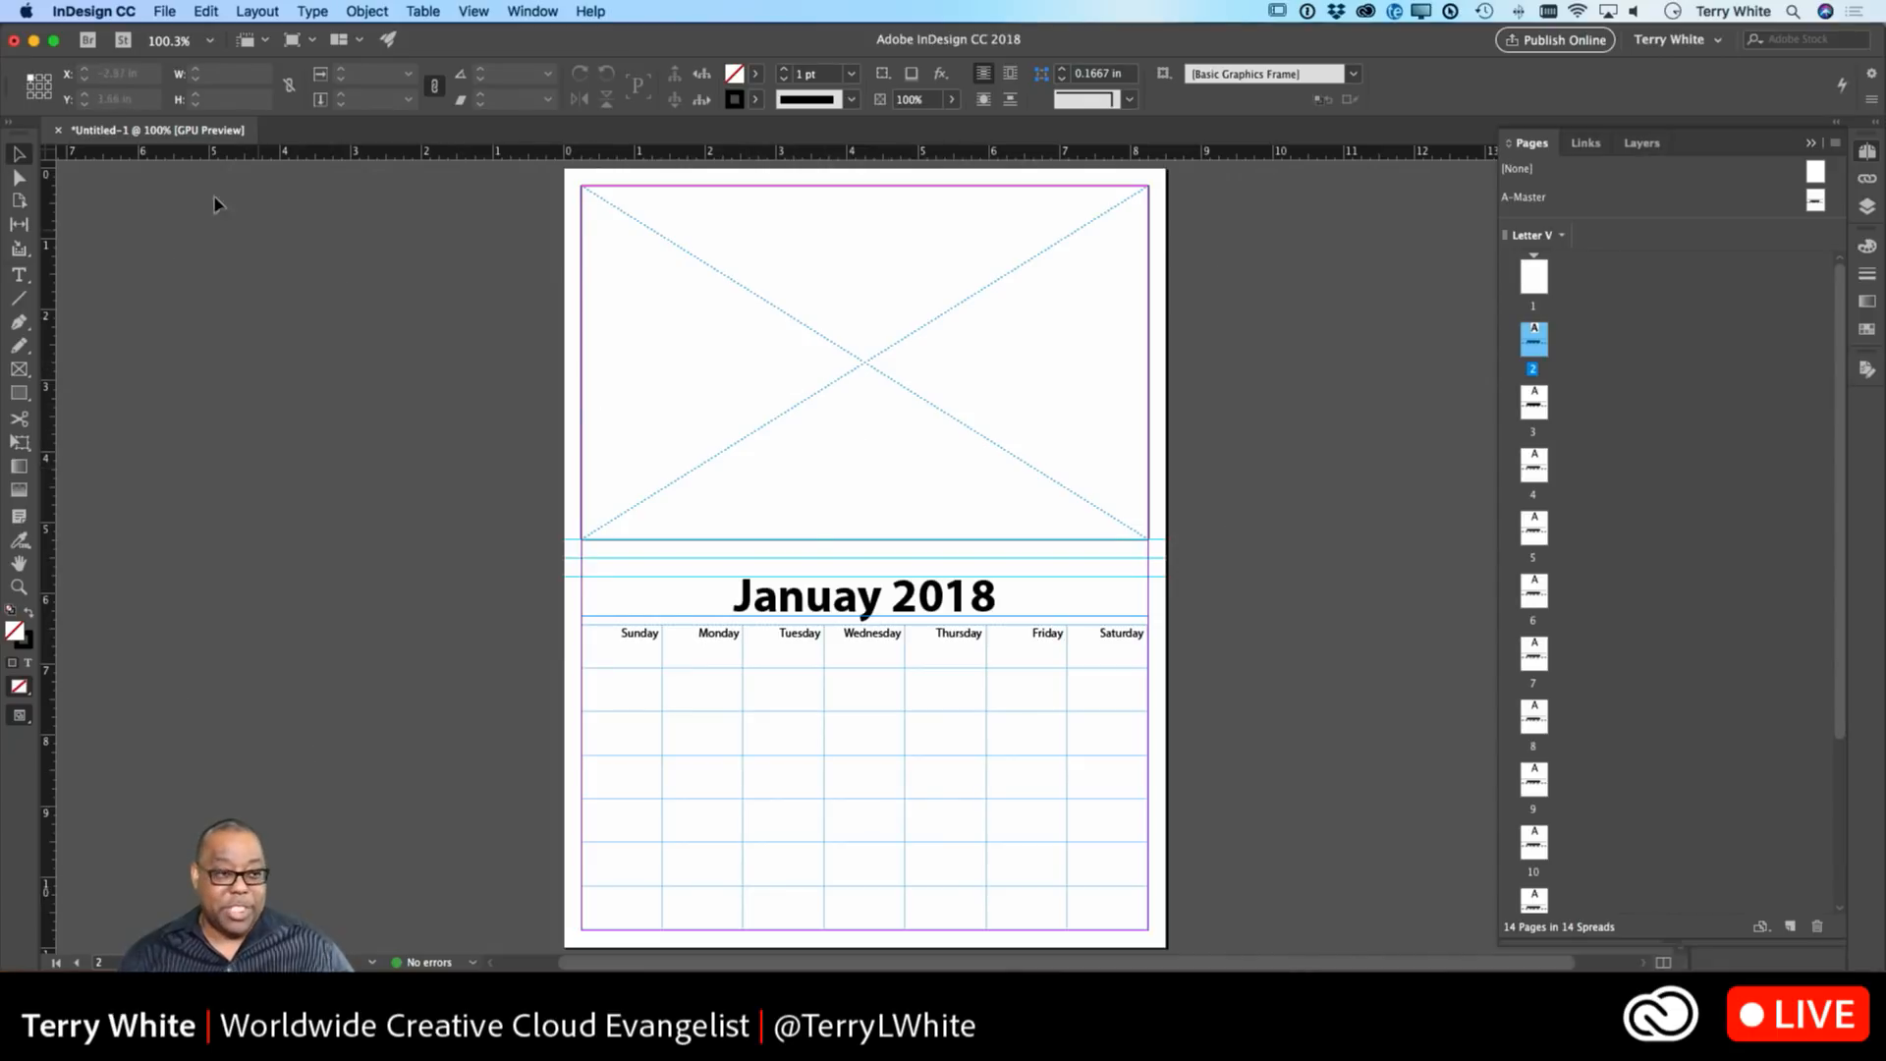
Place Iceland-2016-0570.jpg, picked after previewing the images, into page 2's top photo frame.
{"action": "left_click", "coordinate": [163, 11]}
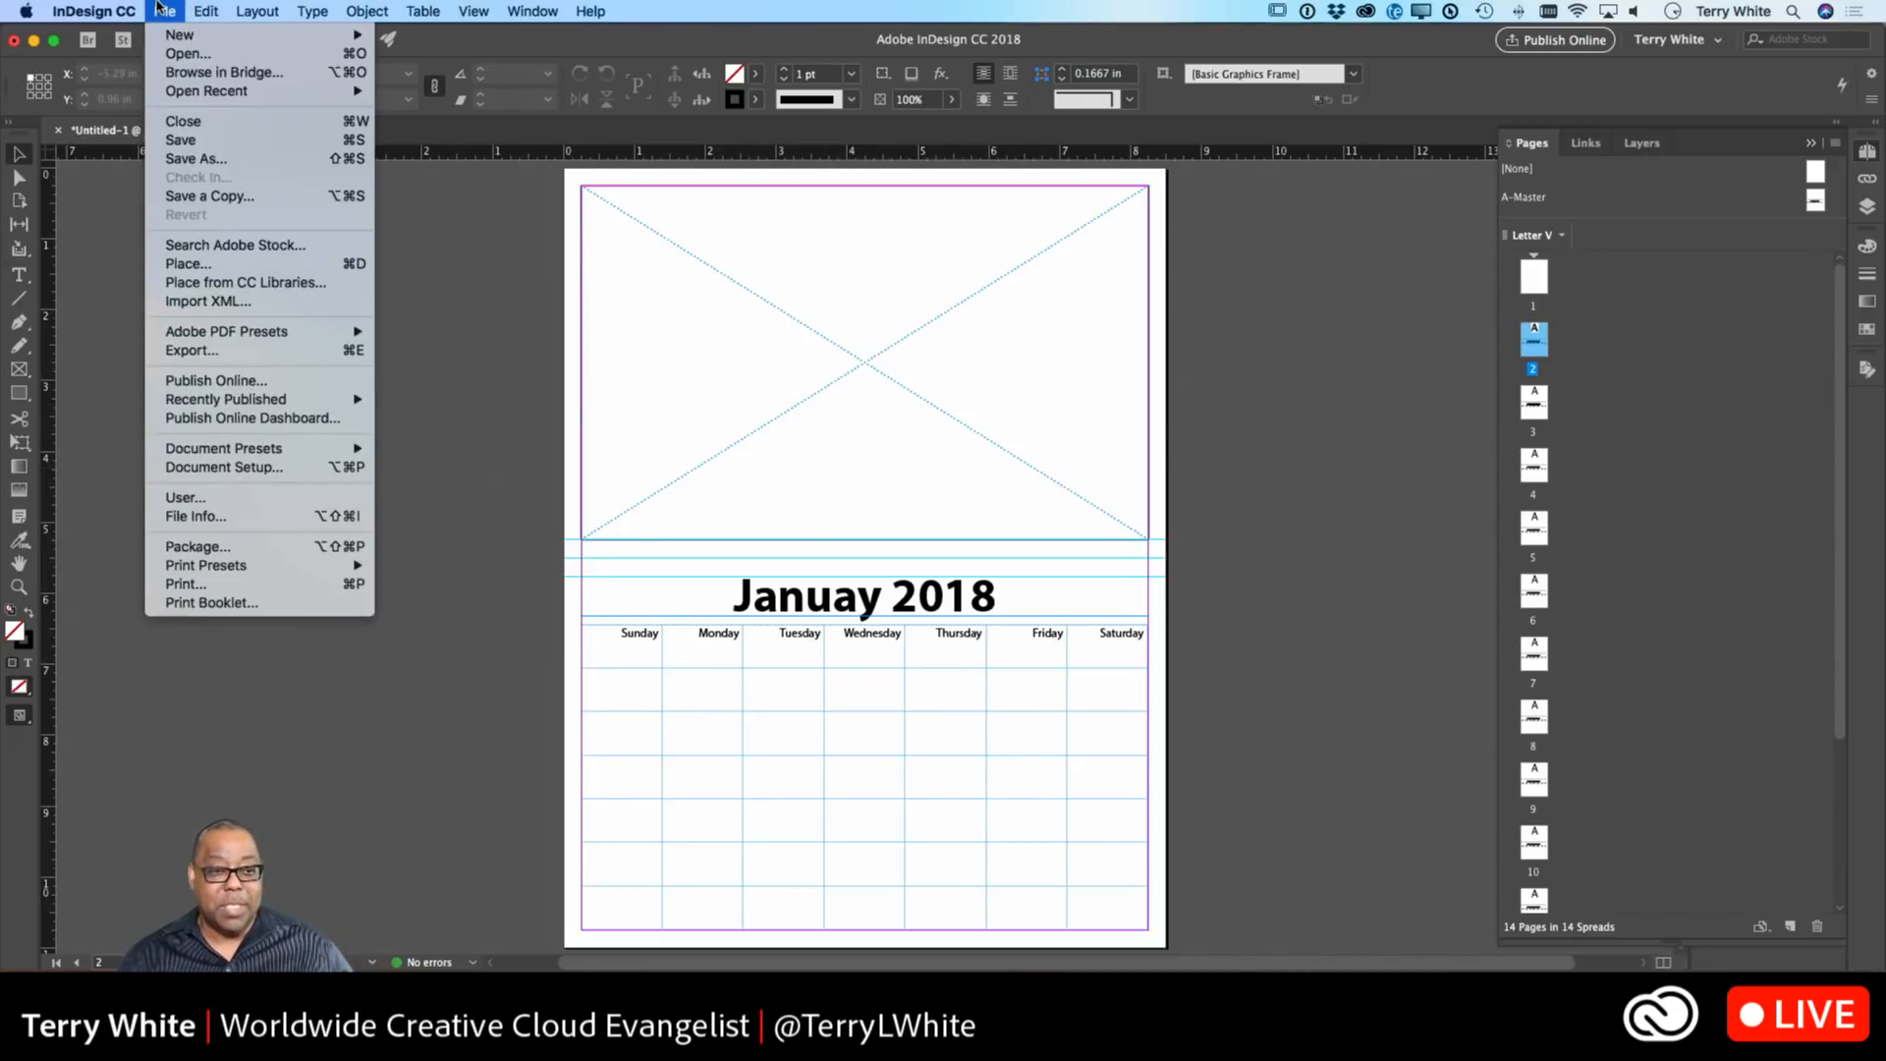
{"action": "left_click", "coordinate": [192, 263]}
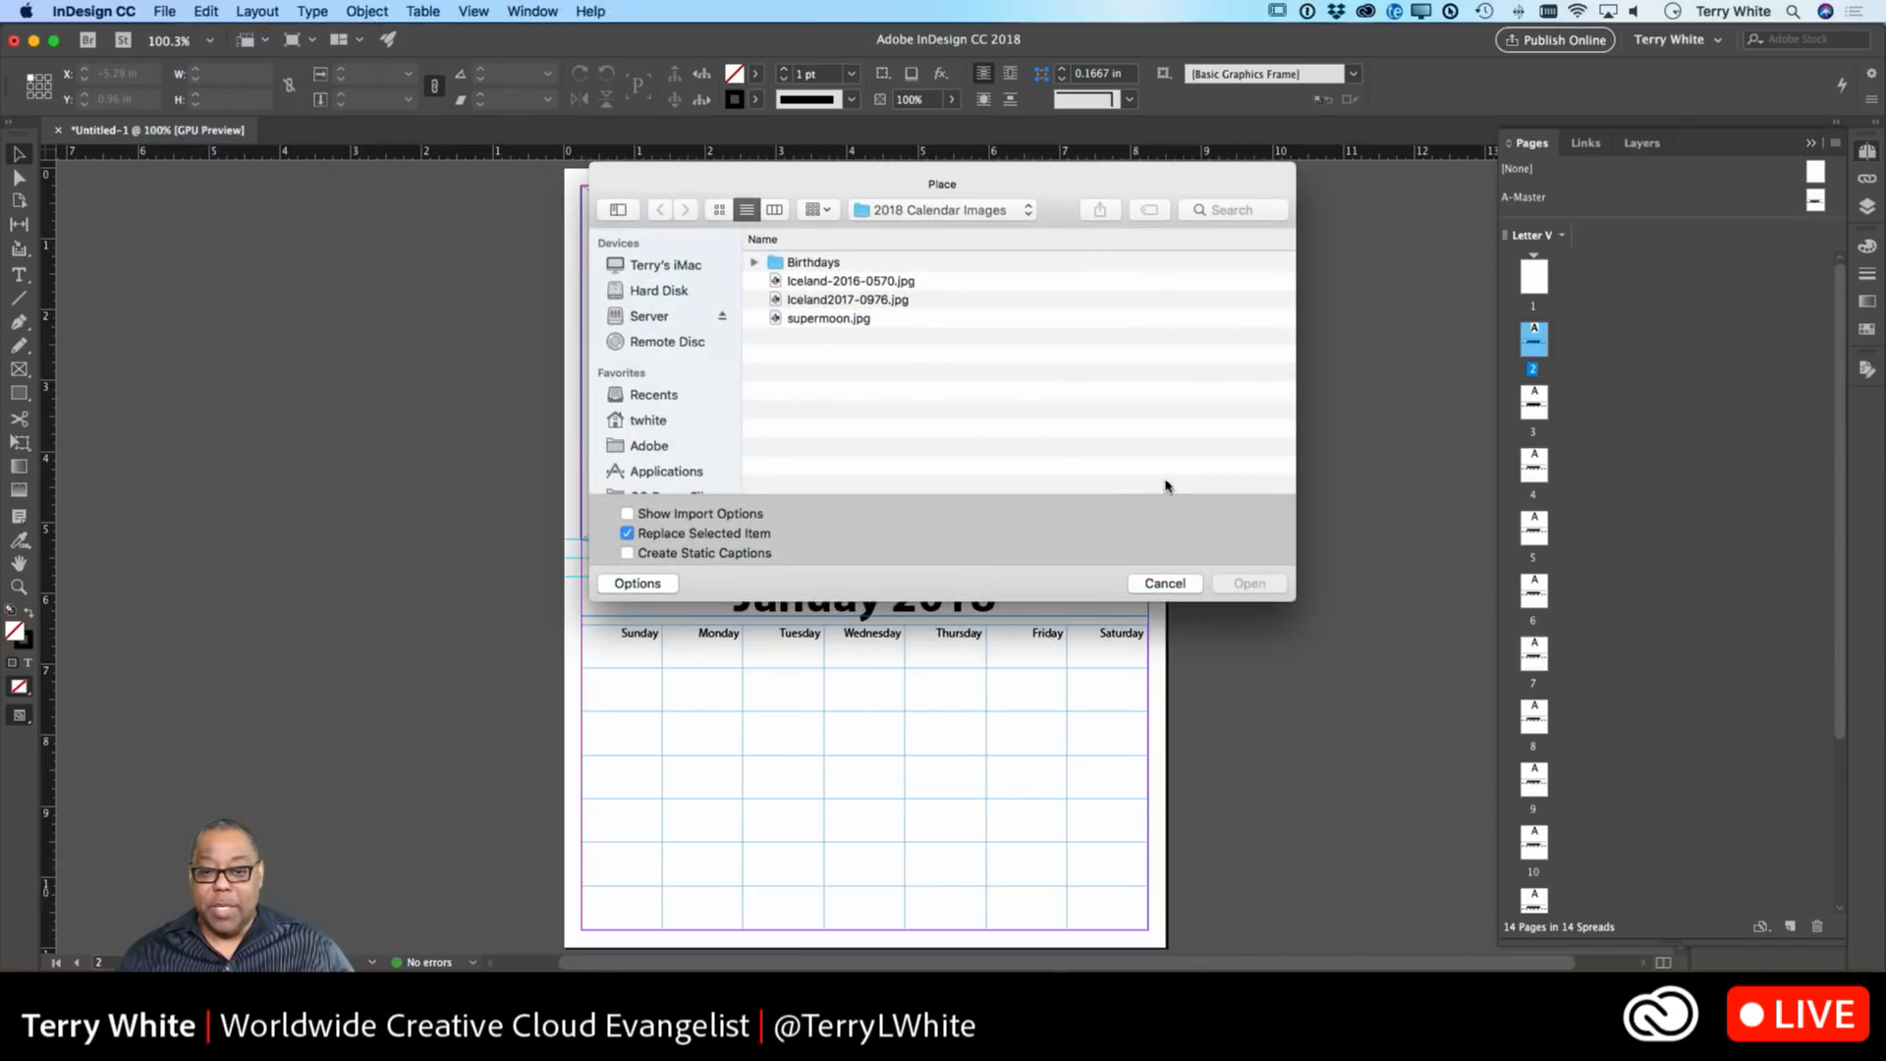
{"action": "left_click", "coordinate": [853, 284]}
{"action": "key", "text": "space"}
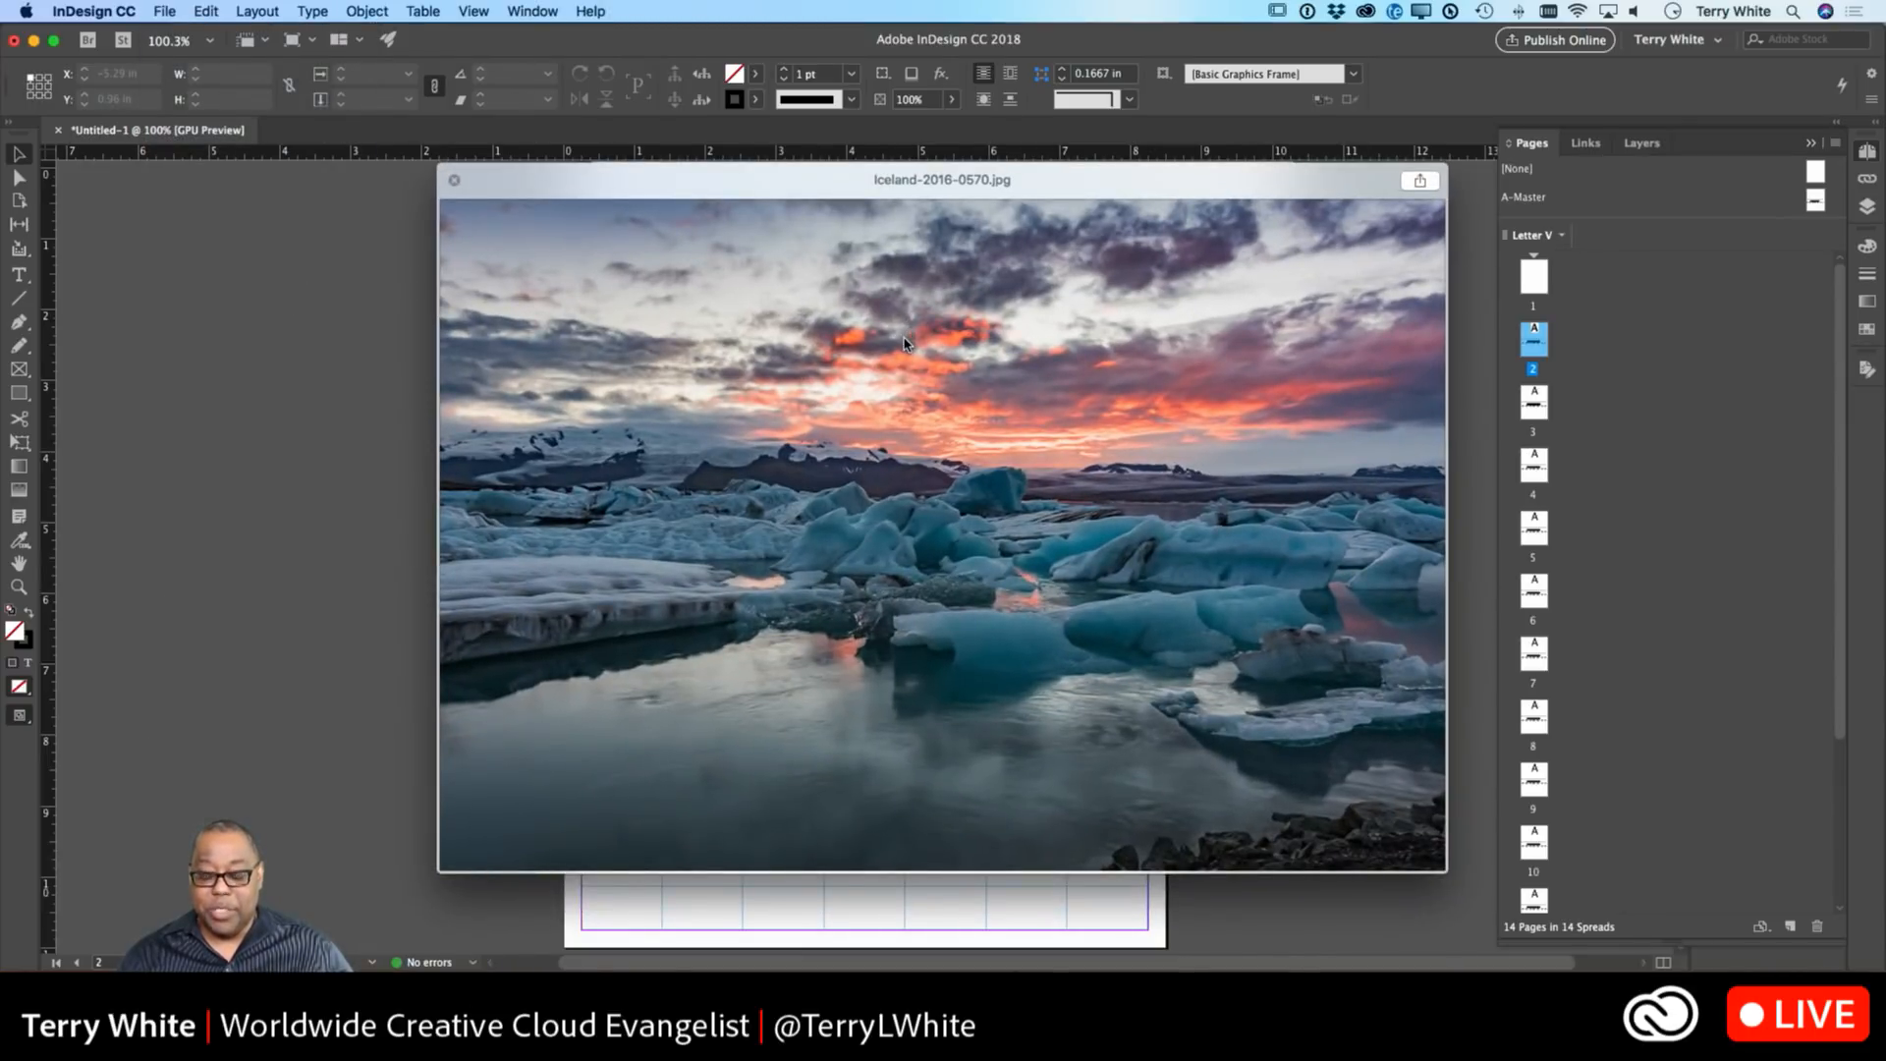
{"action": "key", "text": "Down"}
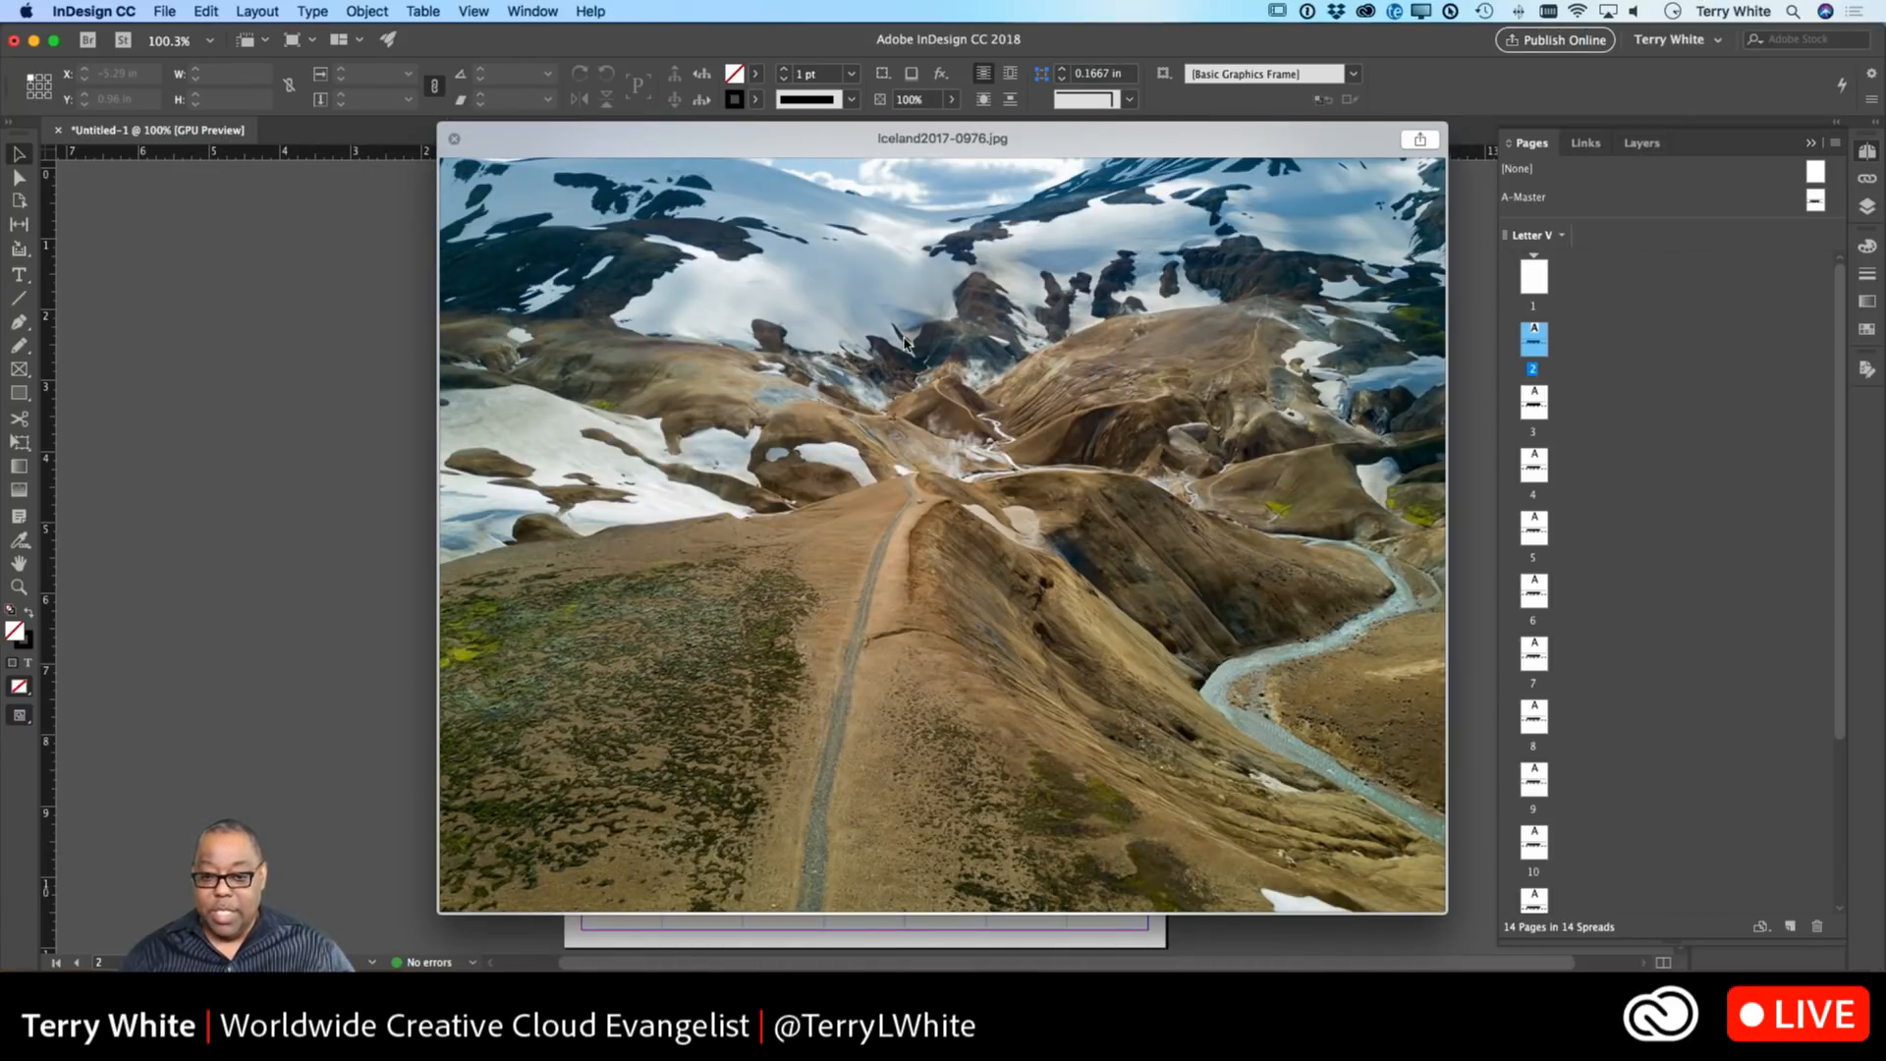
{"action": "key", "text": "Down"}
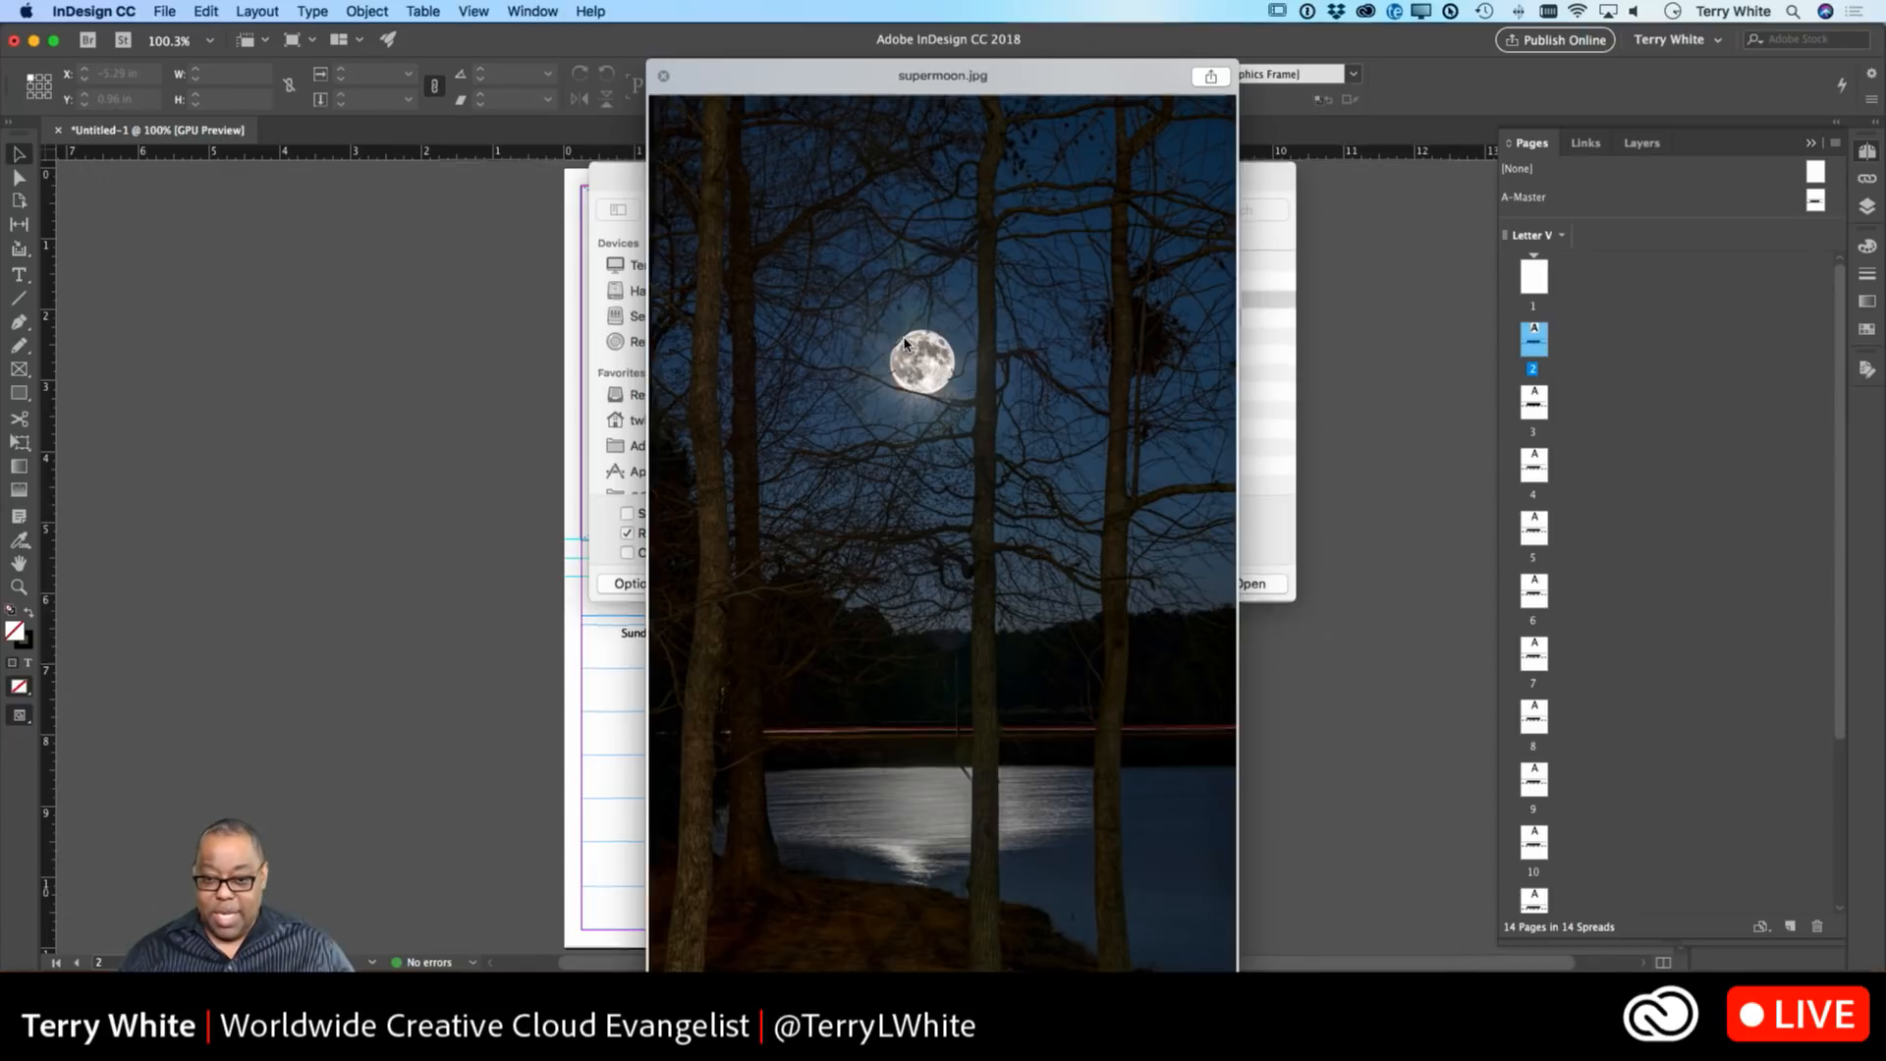
{"action": "key", "text": "Up"}
{"action": "key", "text": "Up"}
{"action": "key", "text": "space"}
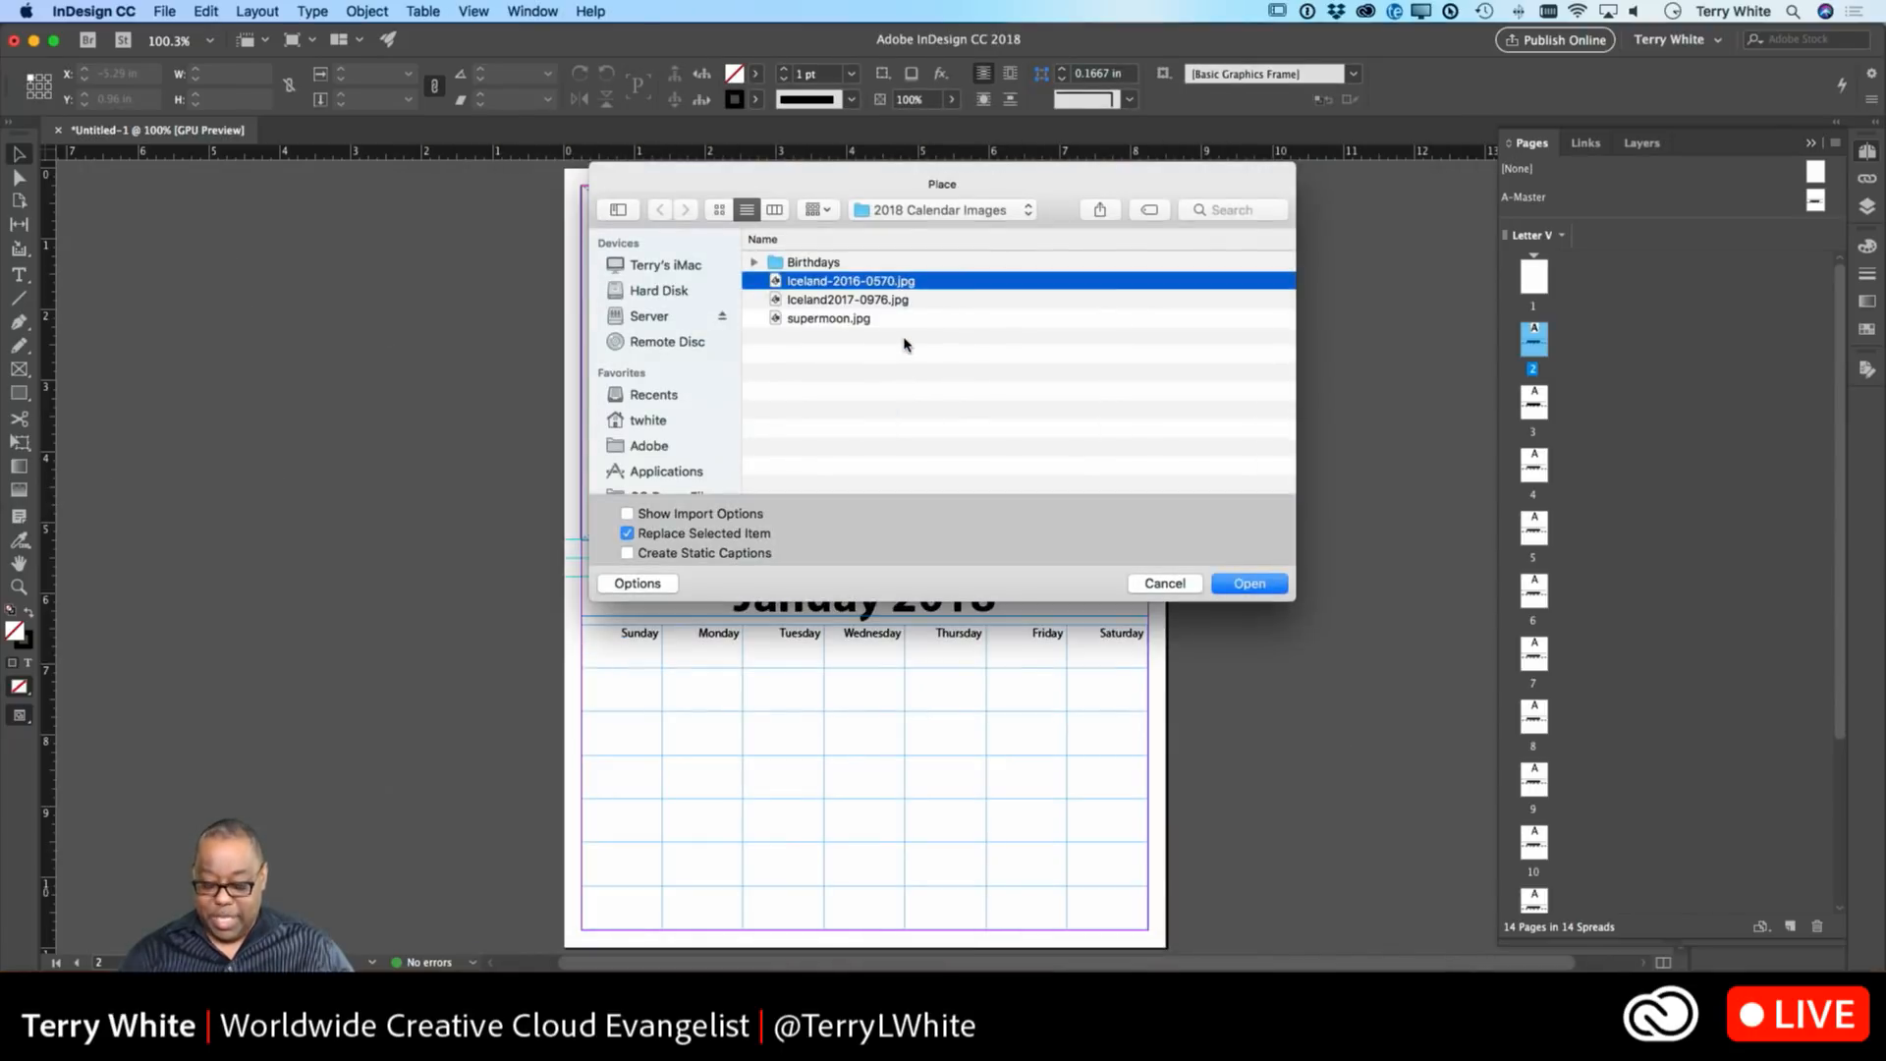
{"action": "key", "text": "Return"}
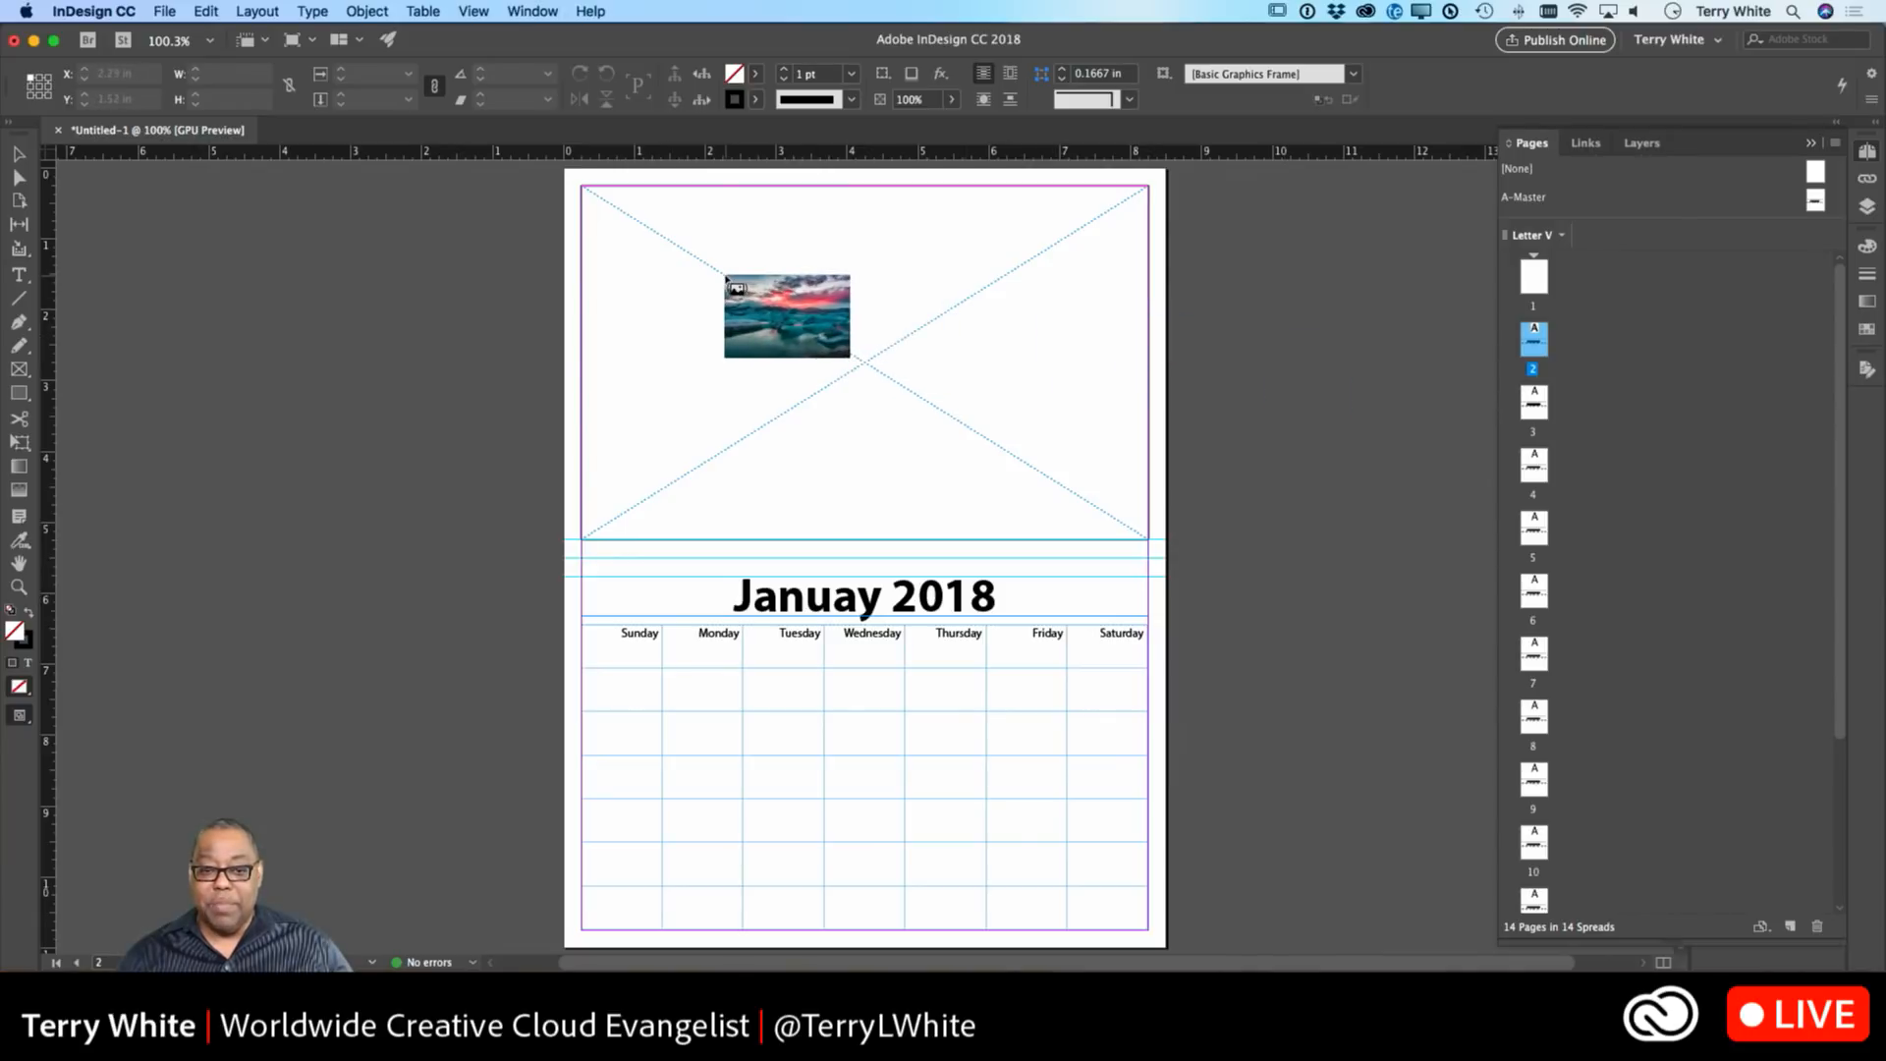
{"action": "left_click", "coordinate": [728, 279]}
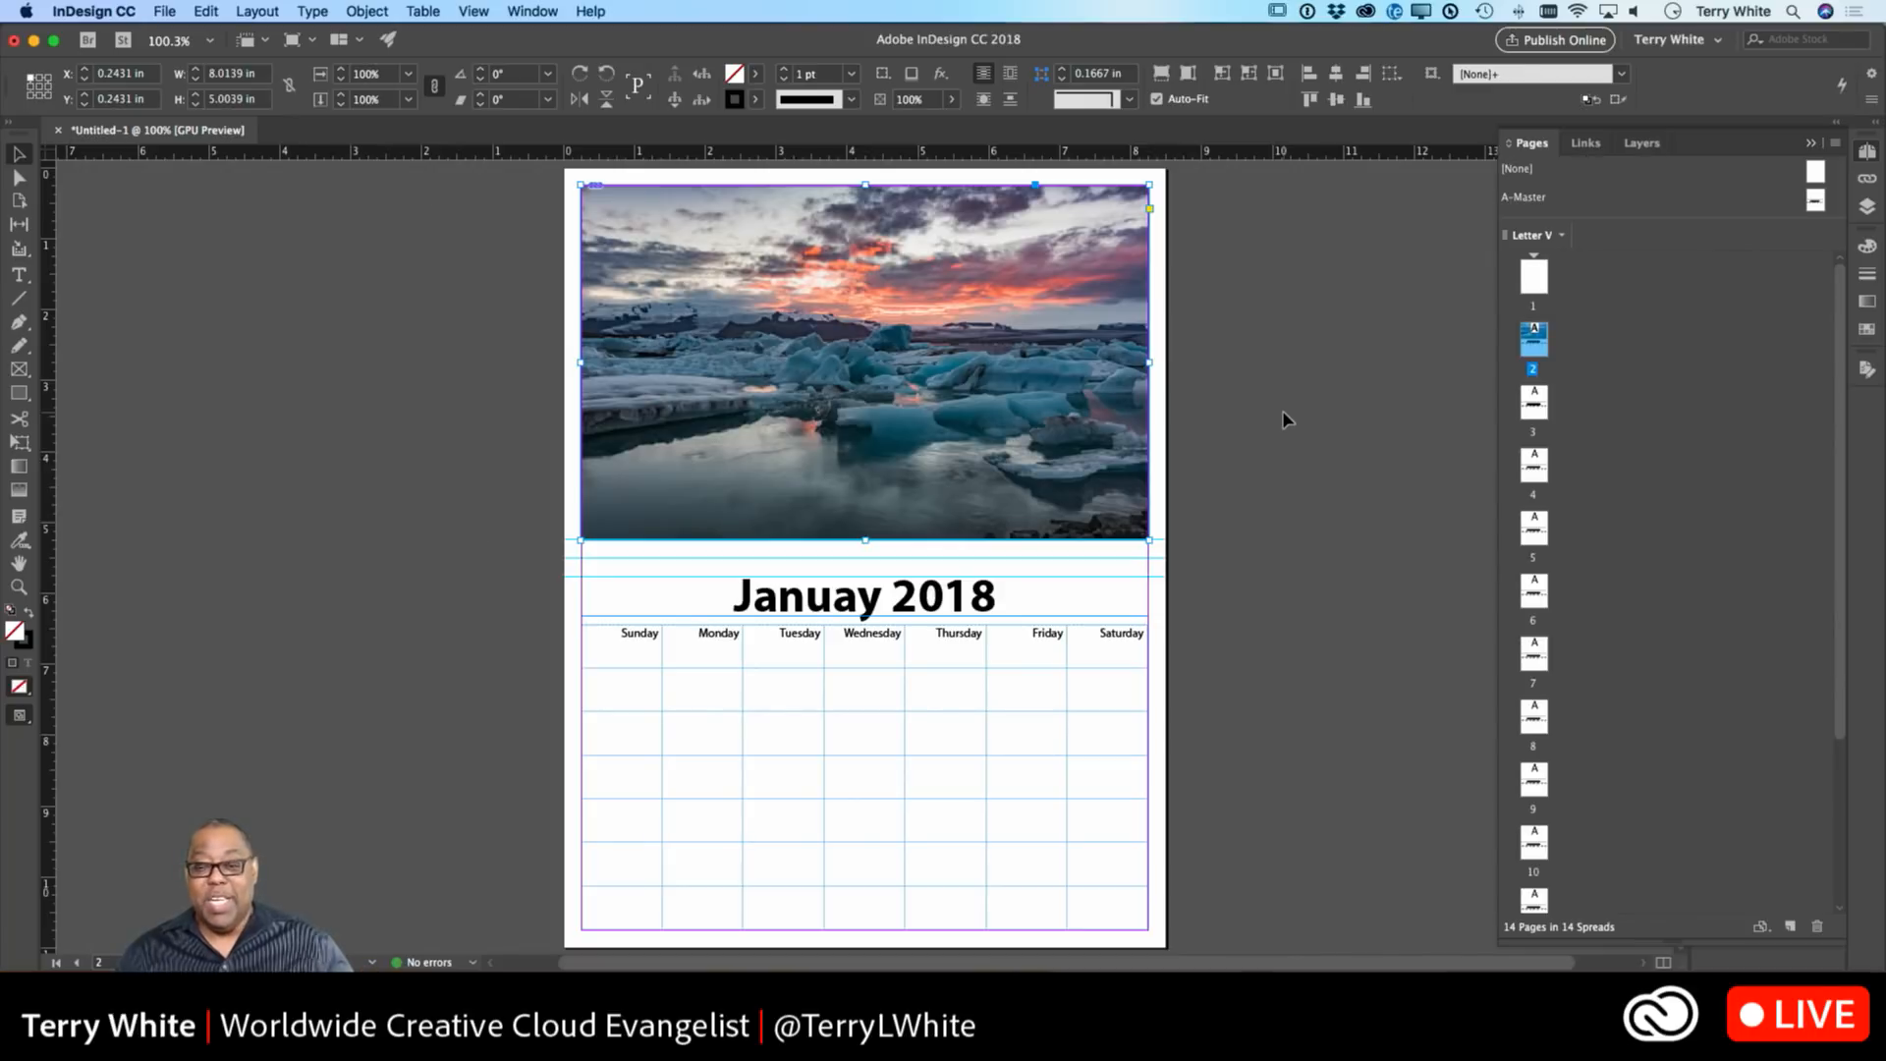
{"action": "left_click", "coordinate": [1243, 419]}
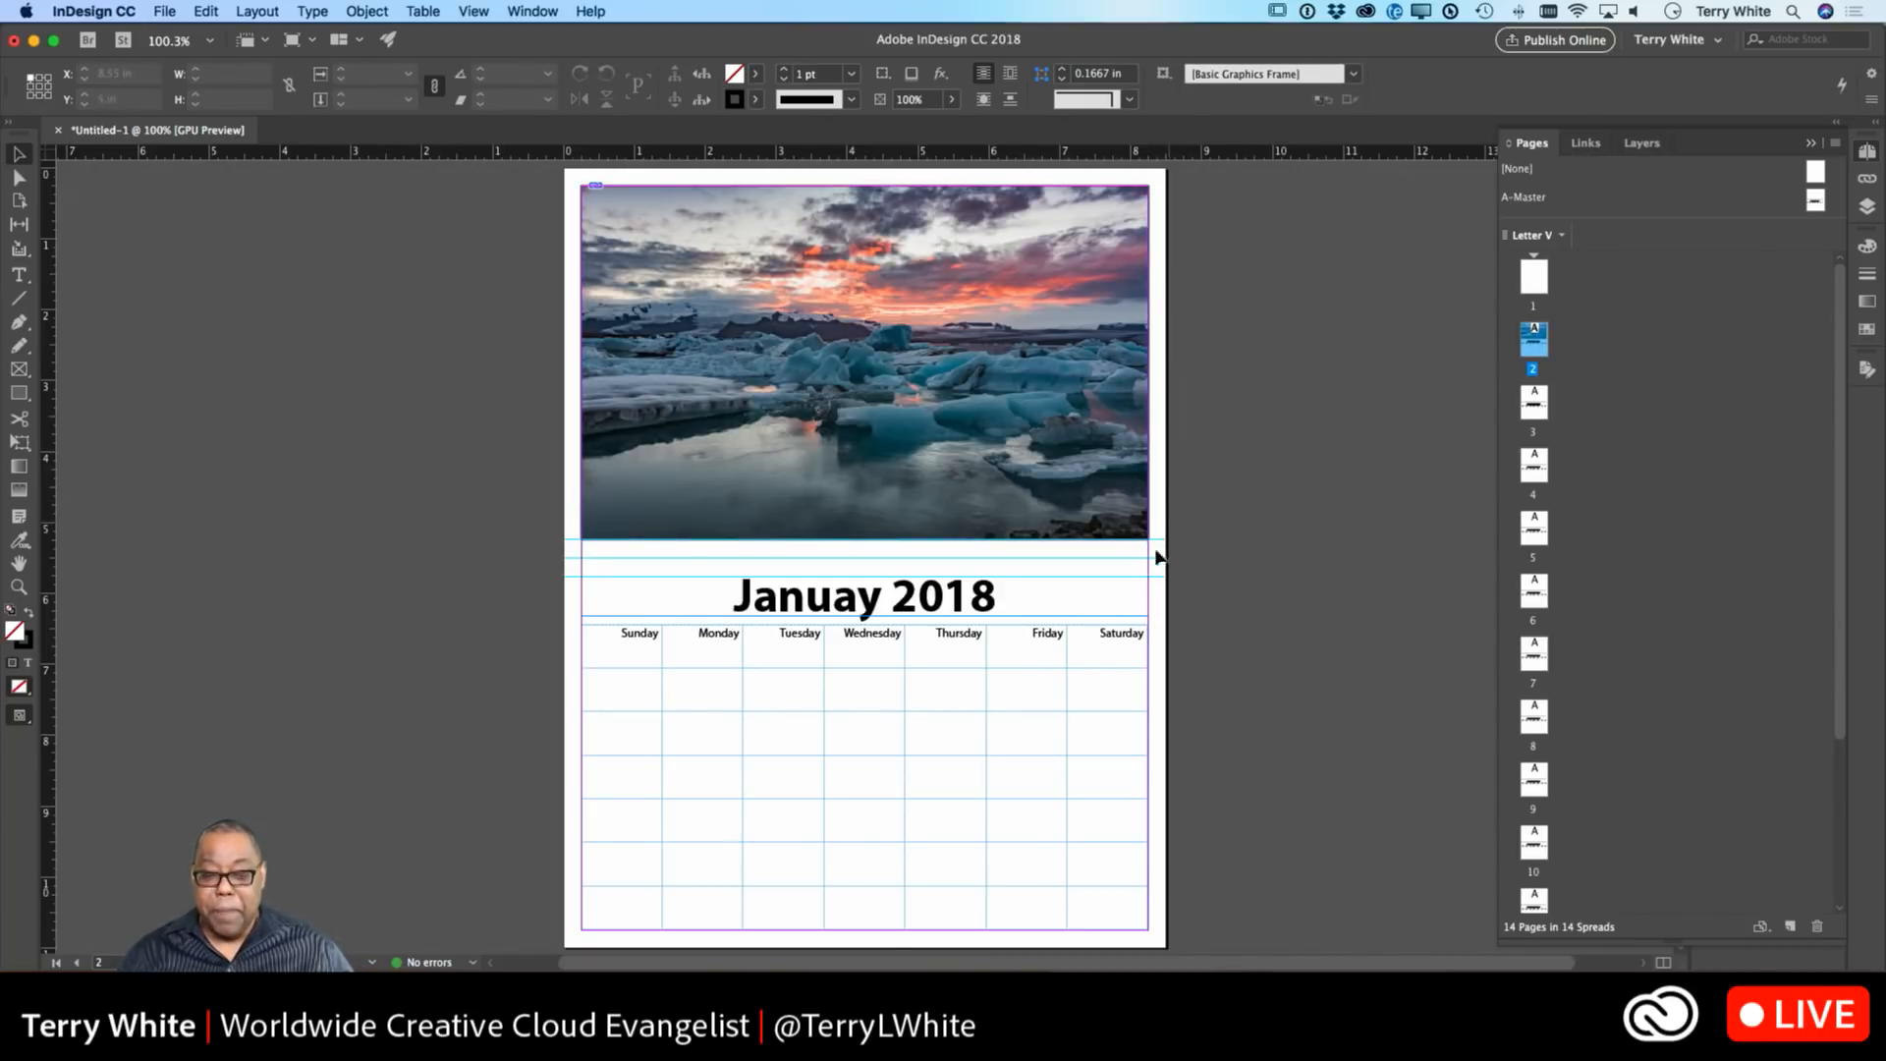
Insert the missing 'r' so page 2's title reads January 2018.
{"action": "left_click", "coordinate": [771, 725]}
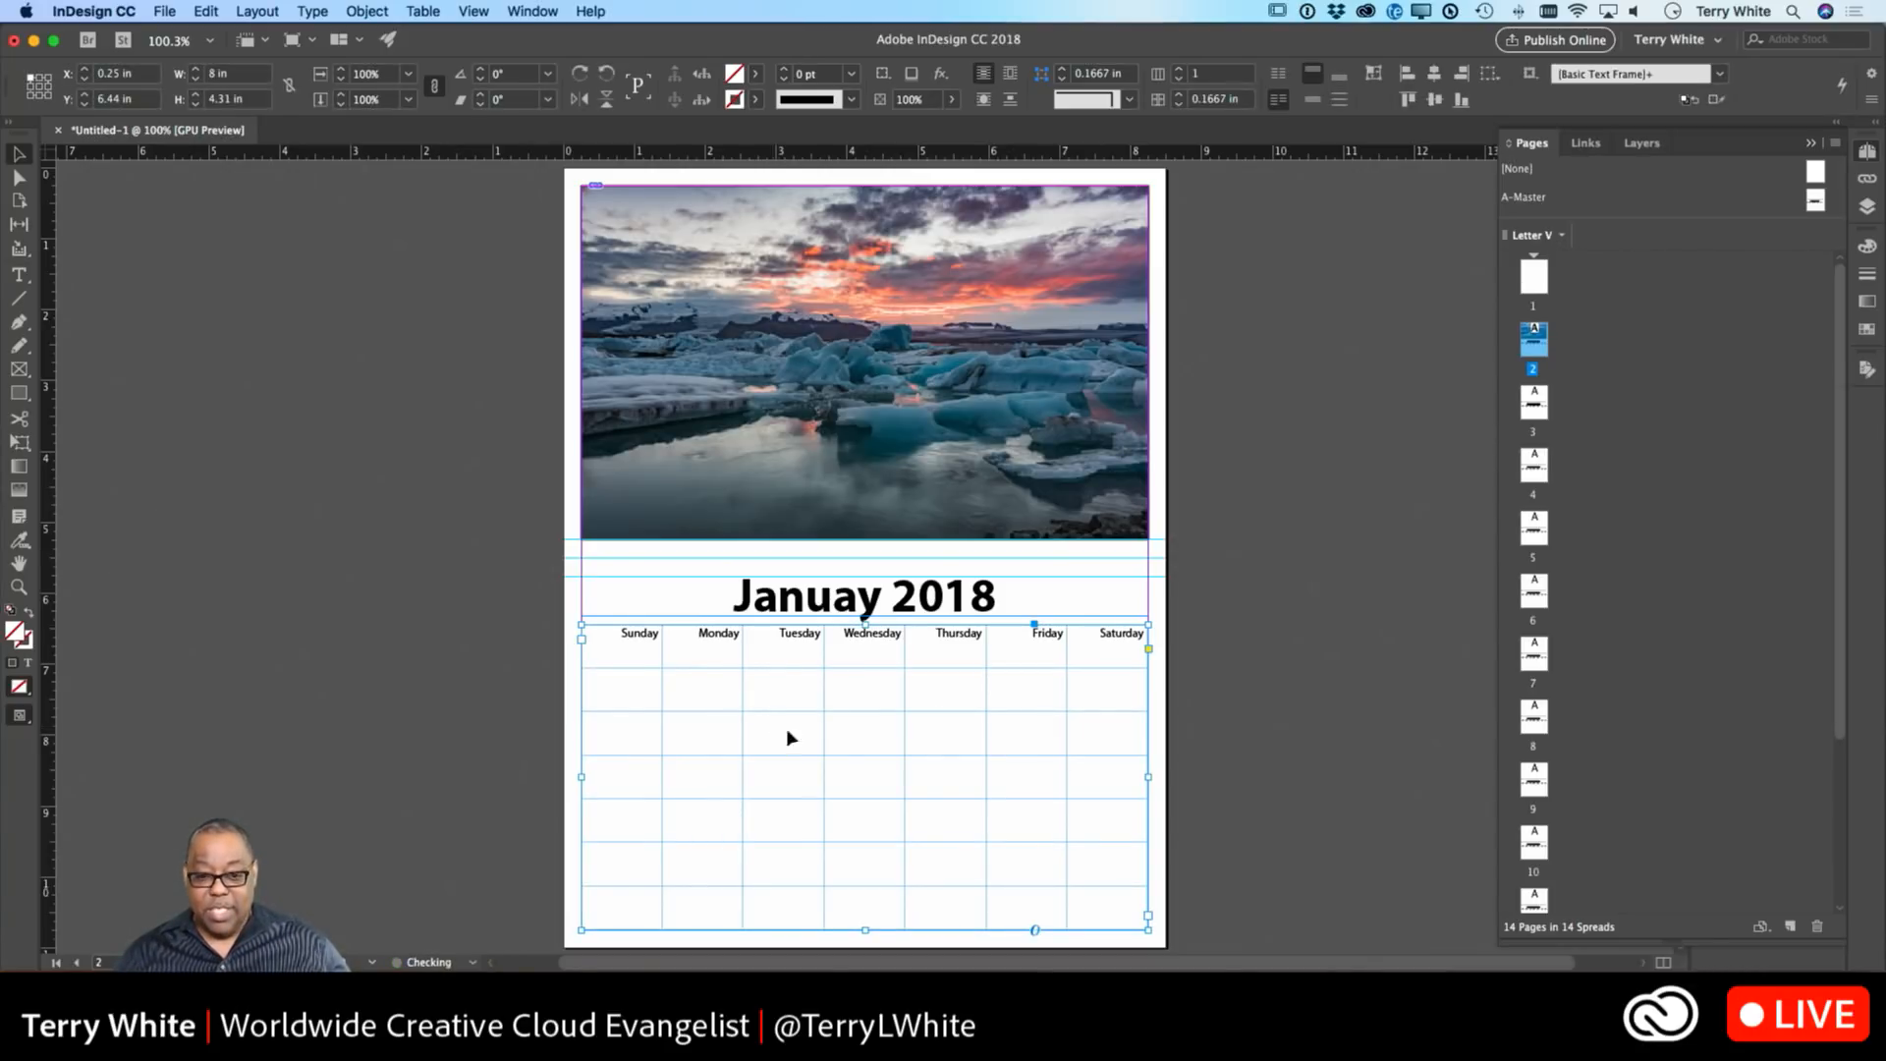
{"action": "double_click", "coordinate": [854, 601]}
{"action": "type", "text": "r"}
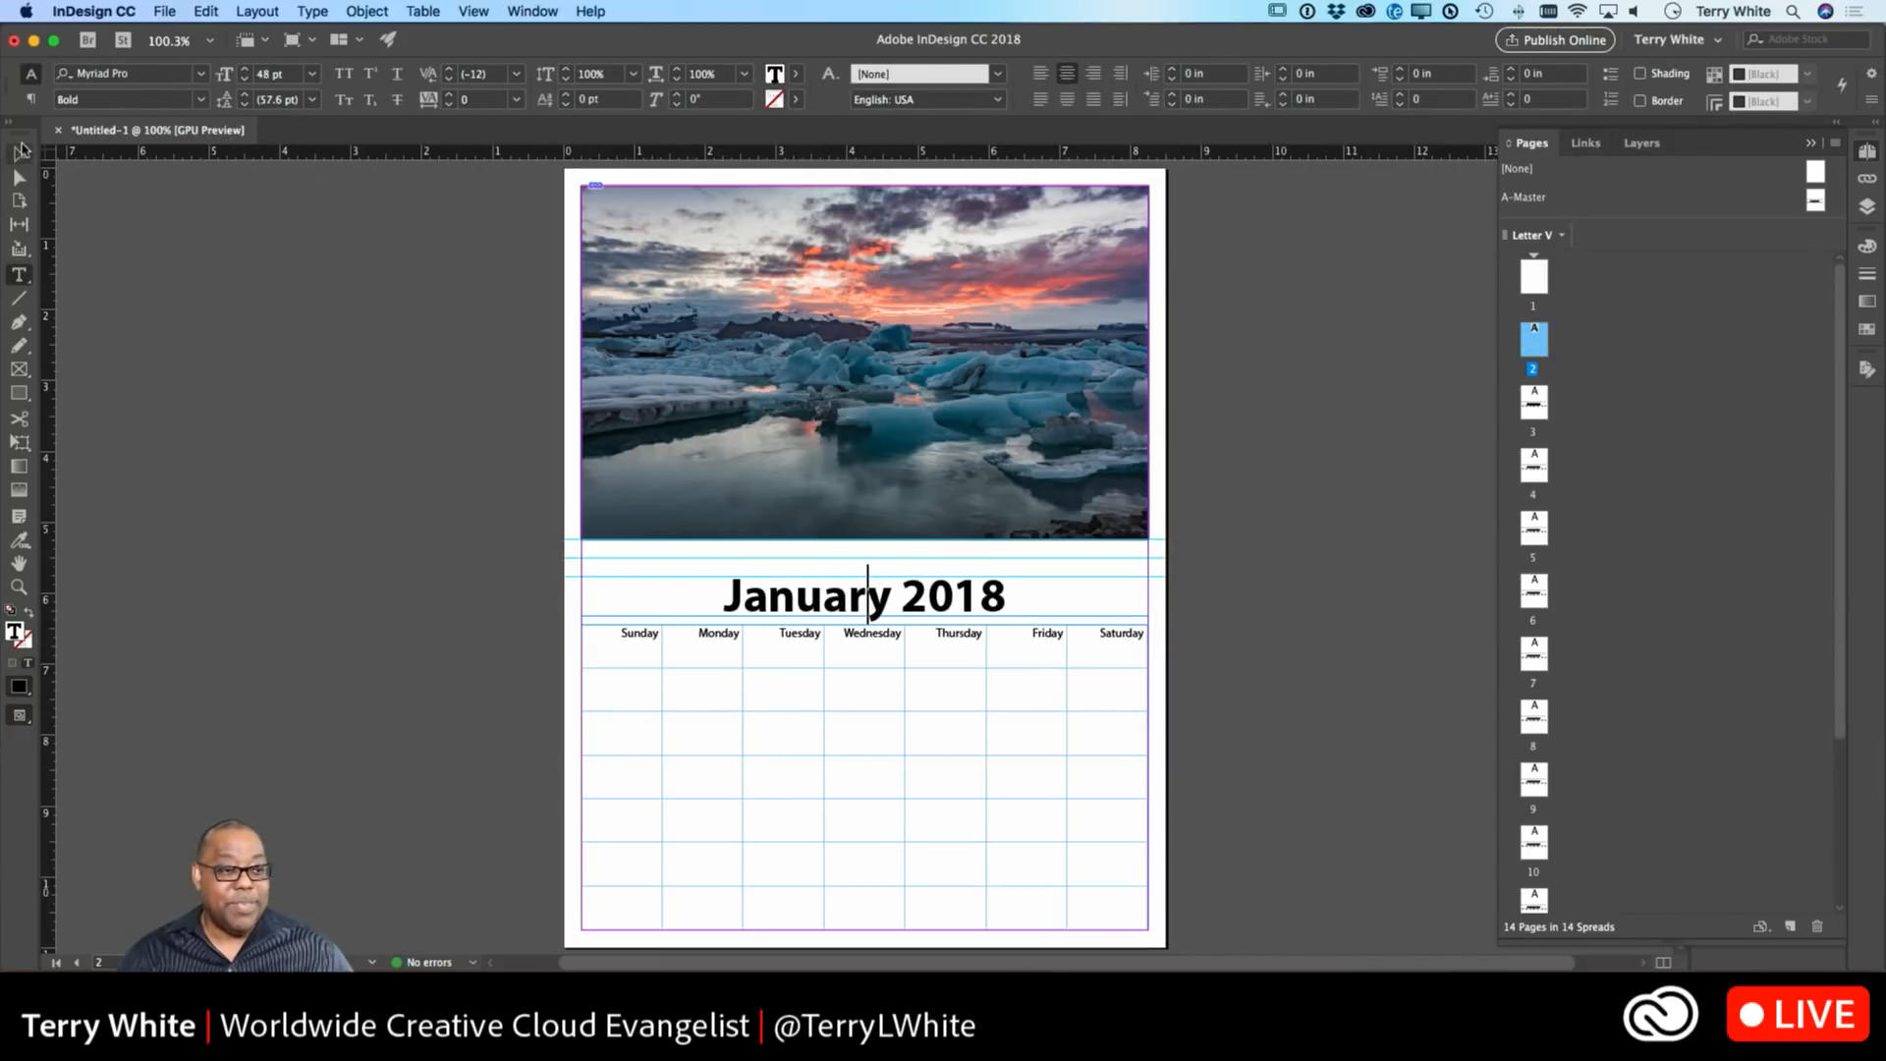
{"action": "left_click", "coordinate": [19, 154]}
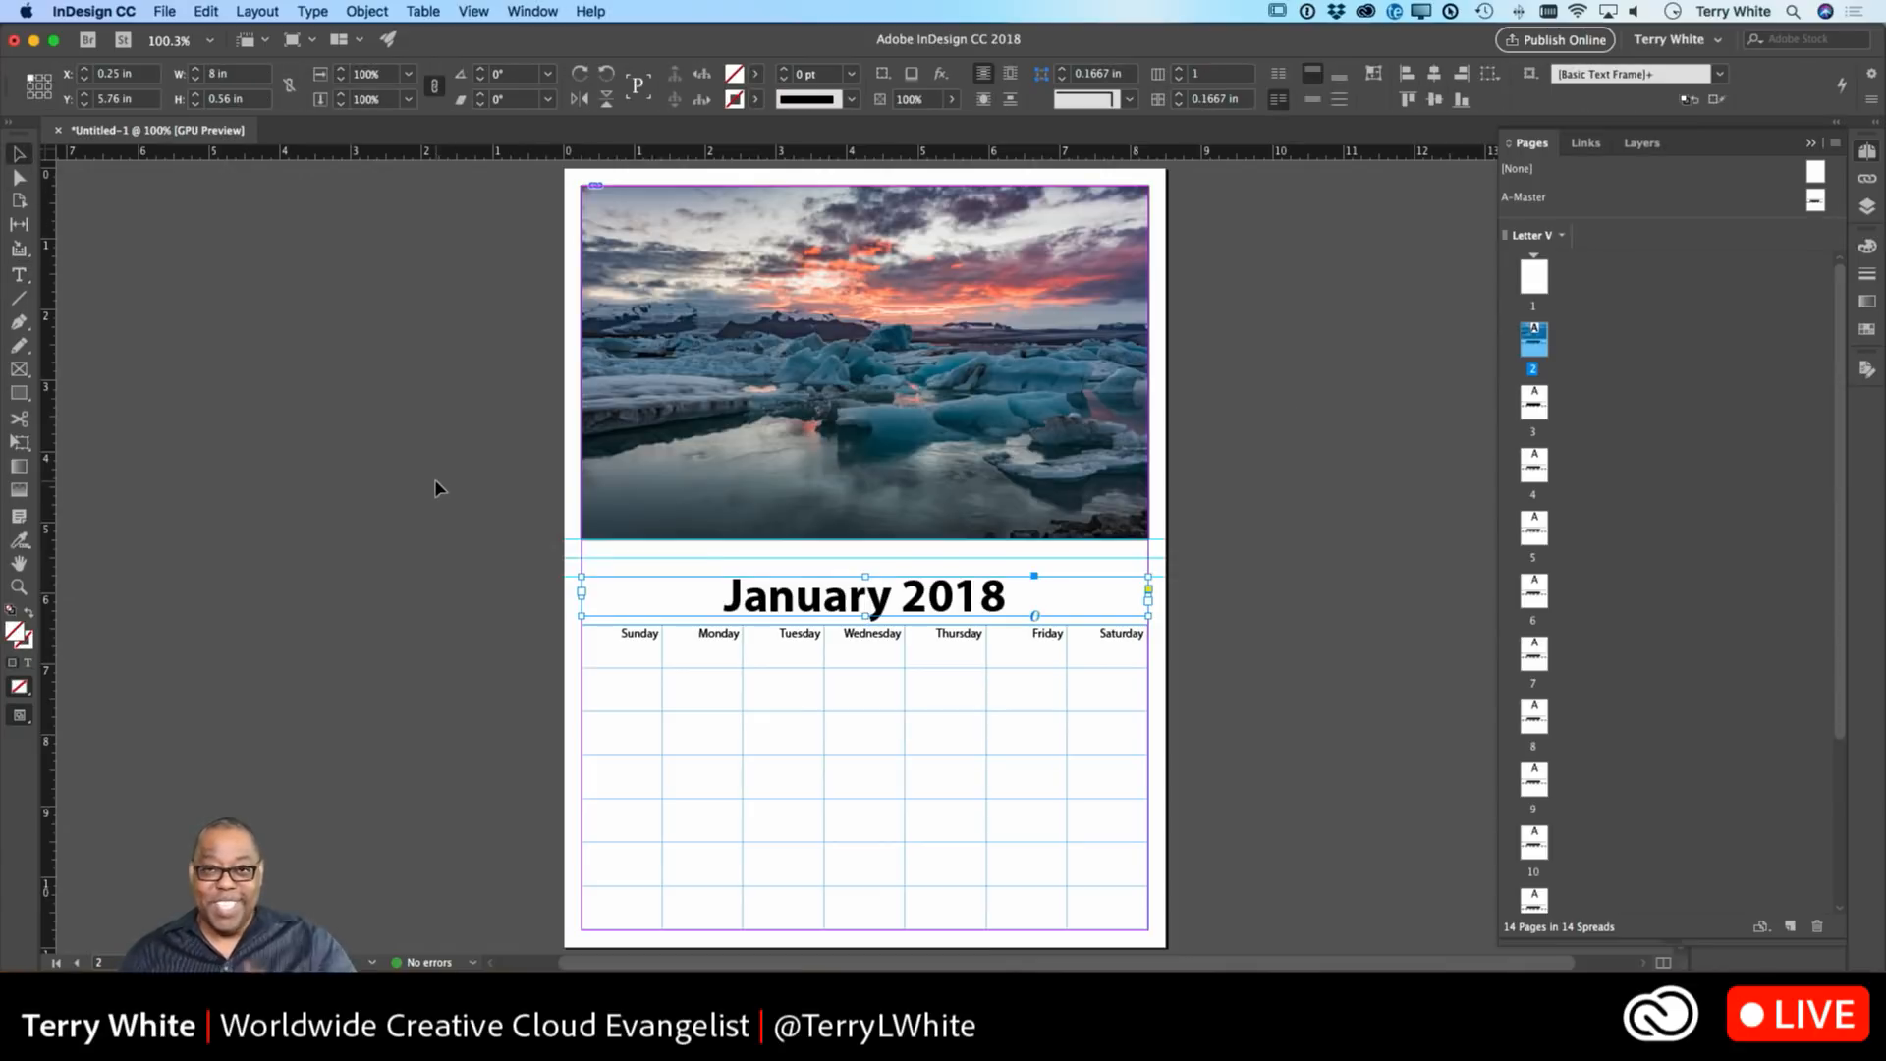
{"action": "left_click", "coordinate": [646, 660]}
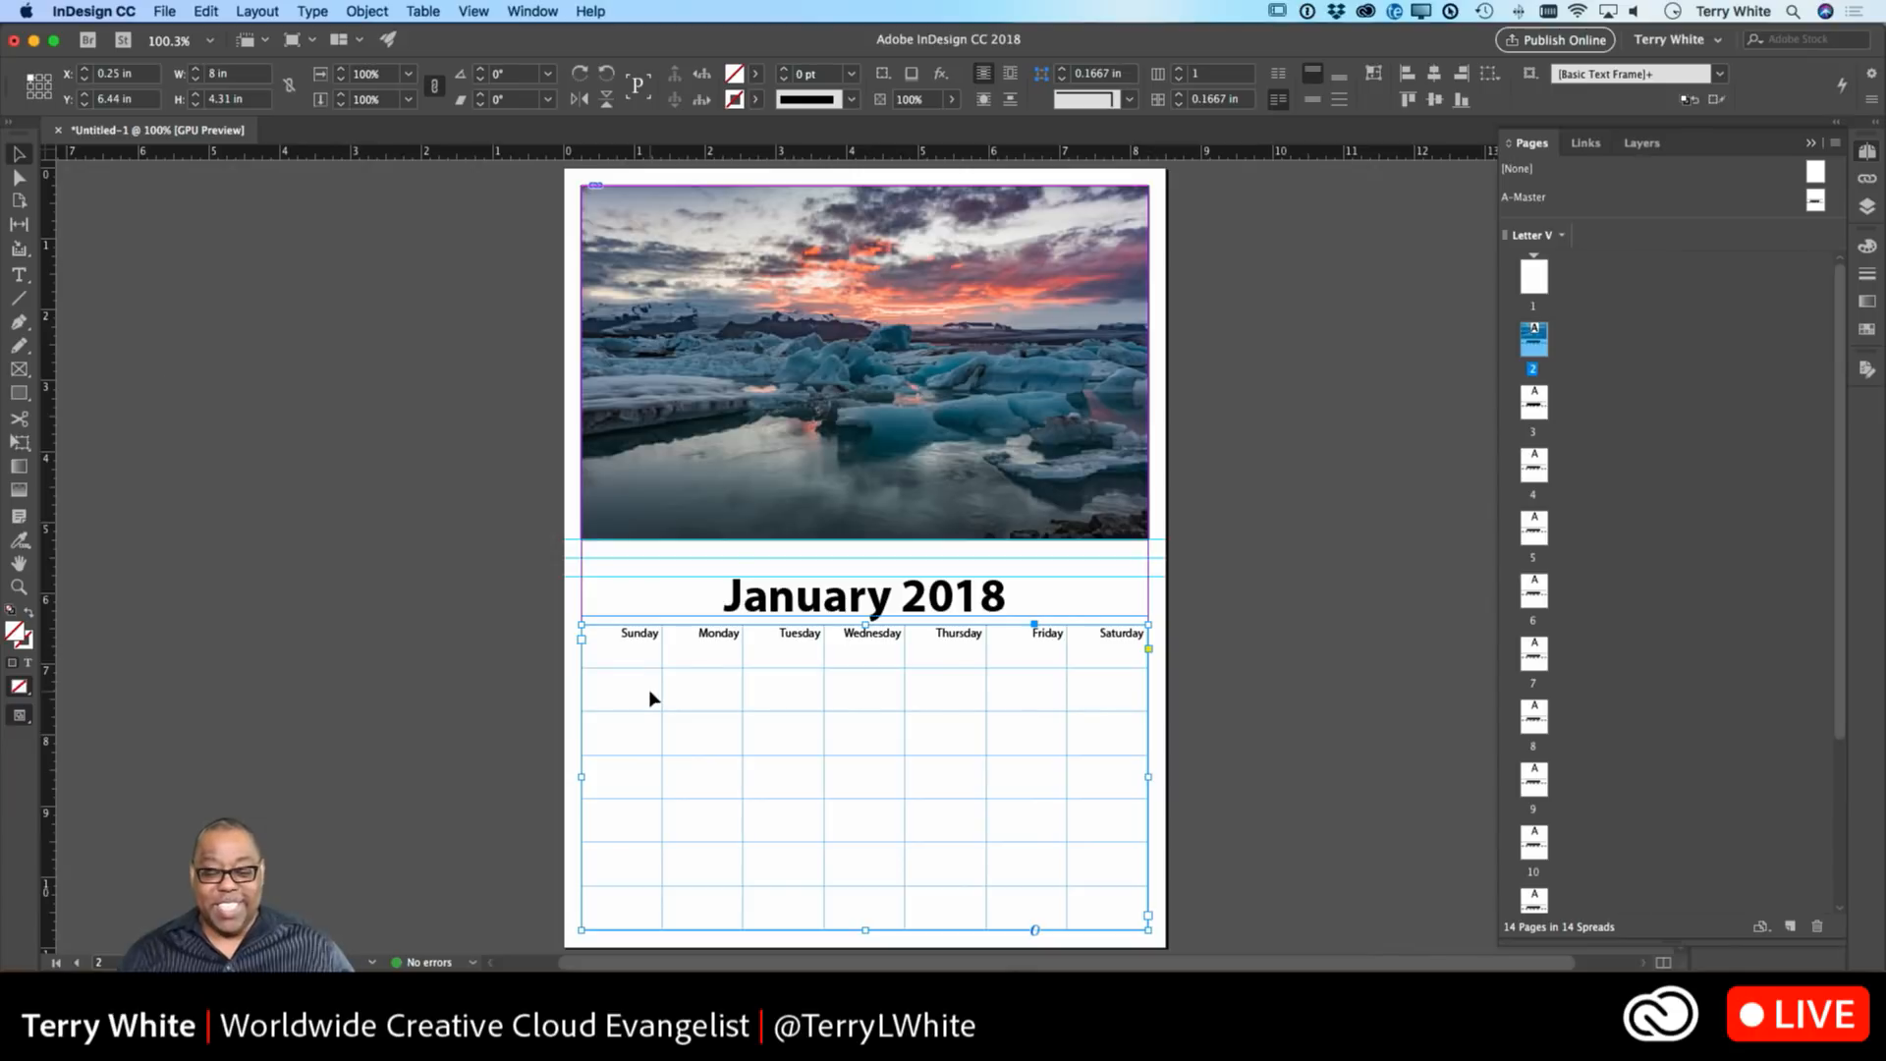
{"action": "double_click", "coordinate": [699, 699]}
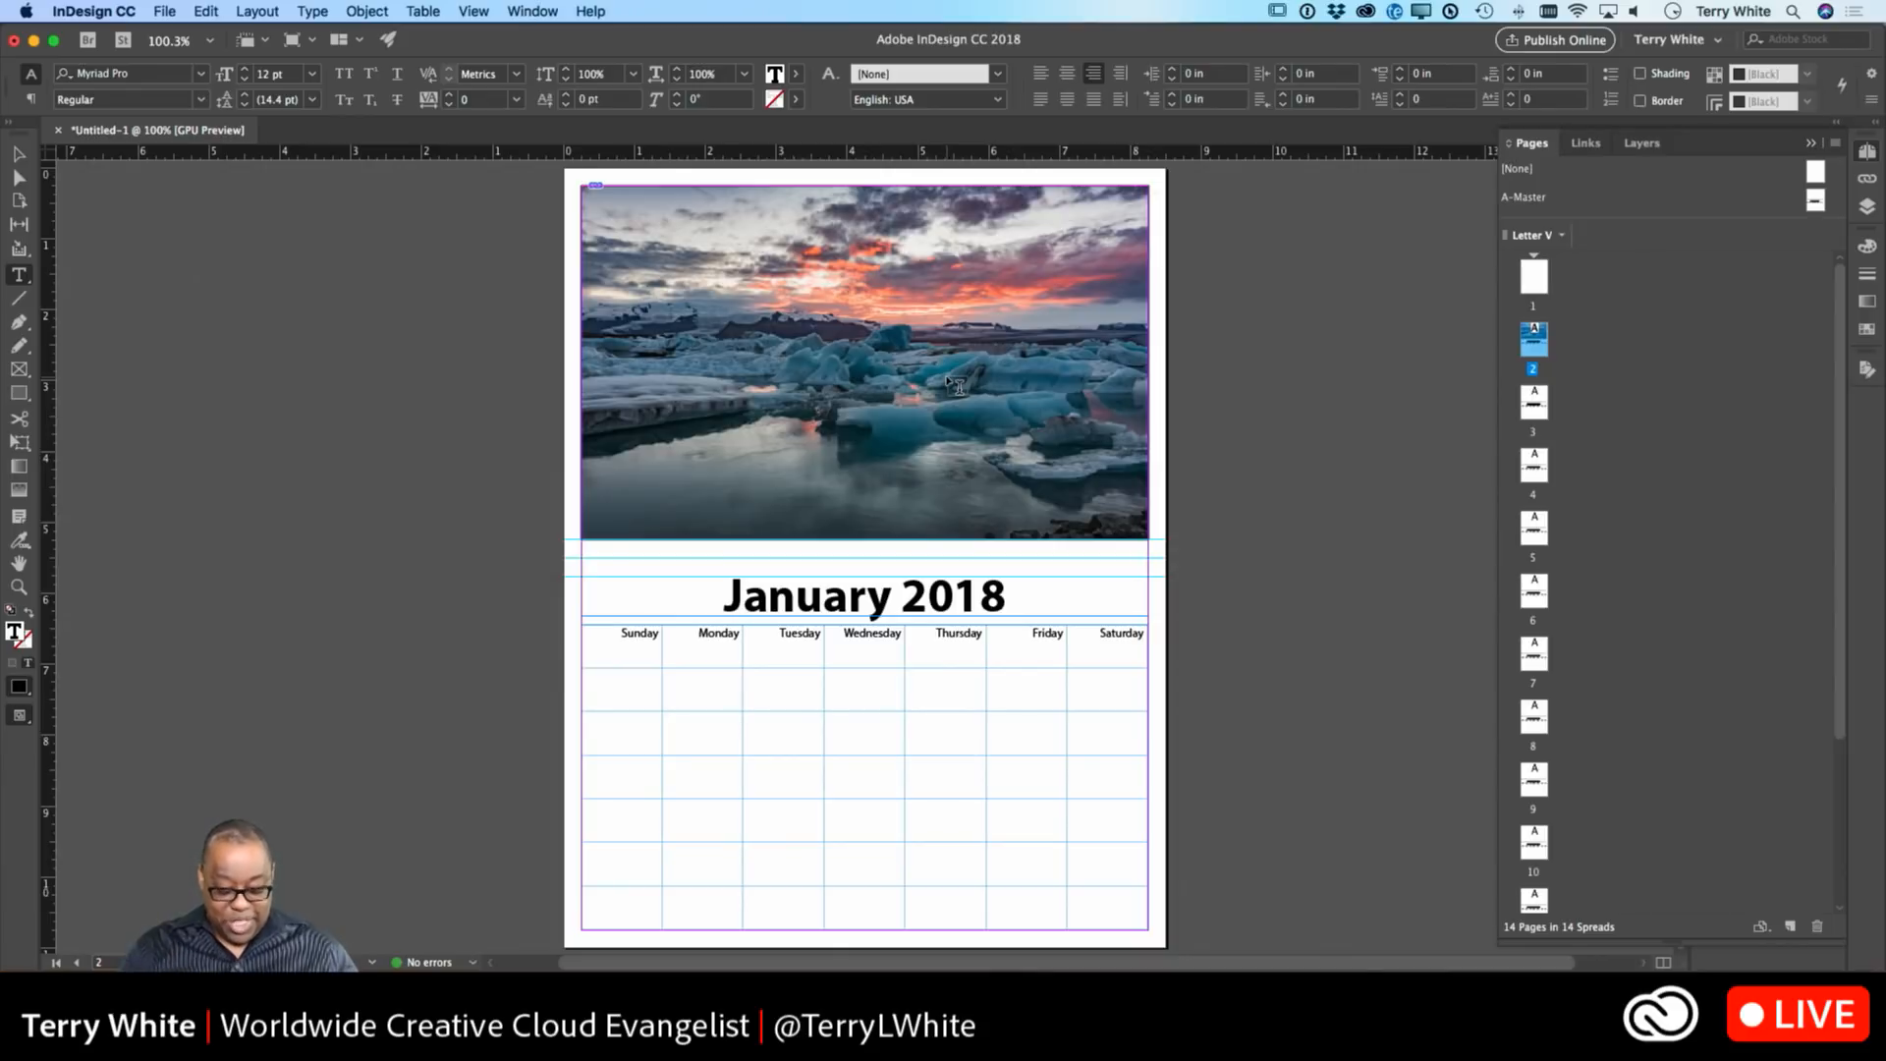
Enter dates 1 through 6 in the first week's row, Monday to Saturday.
{"action": "type", "text": "1"}
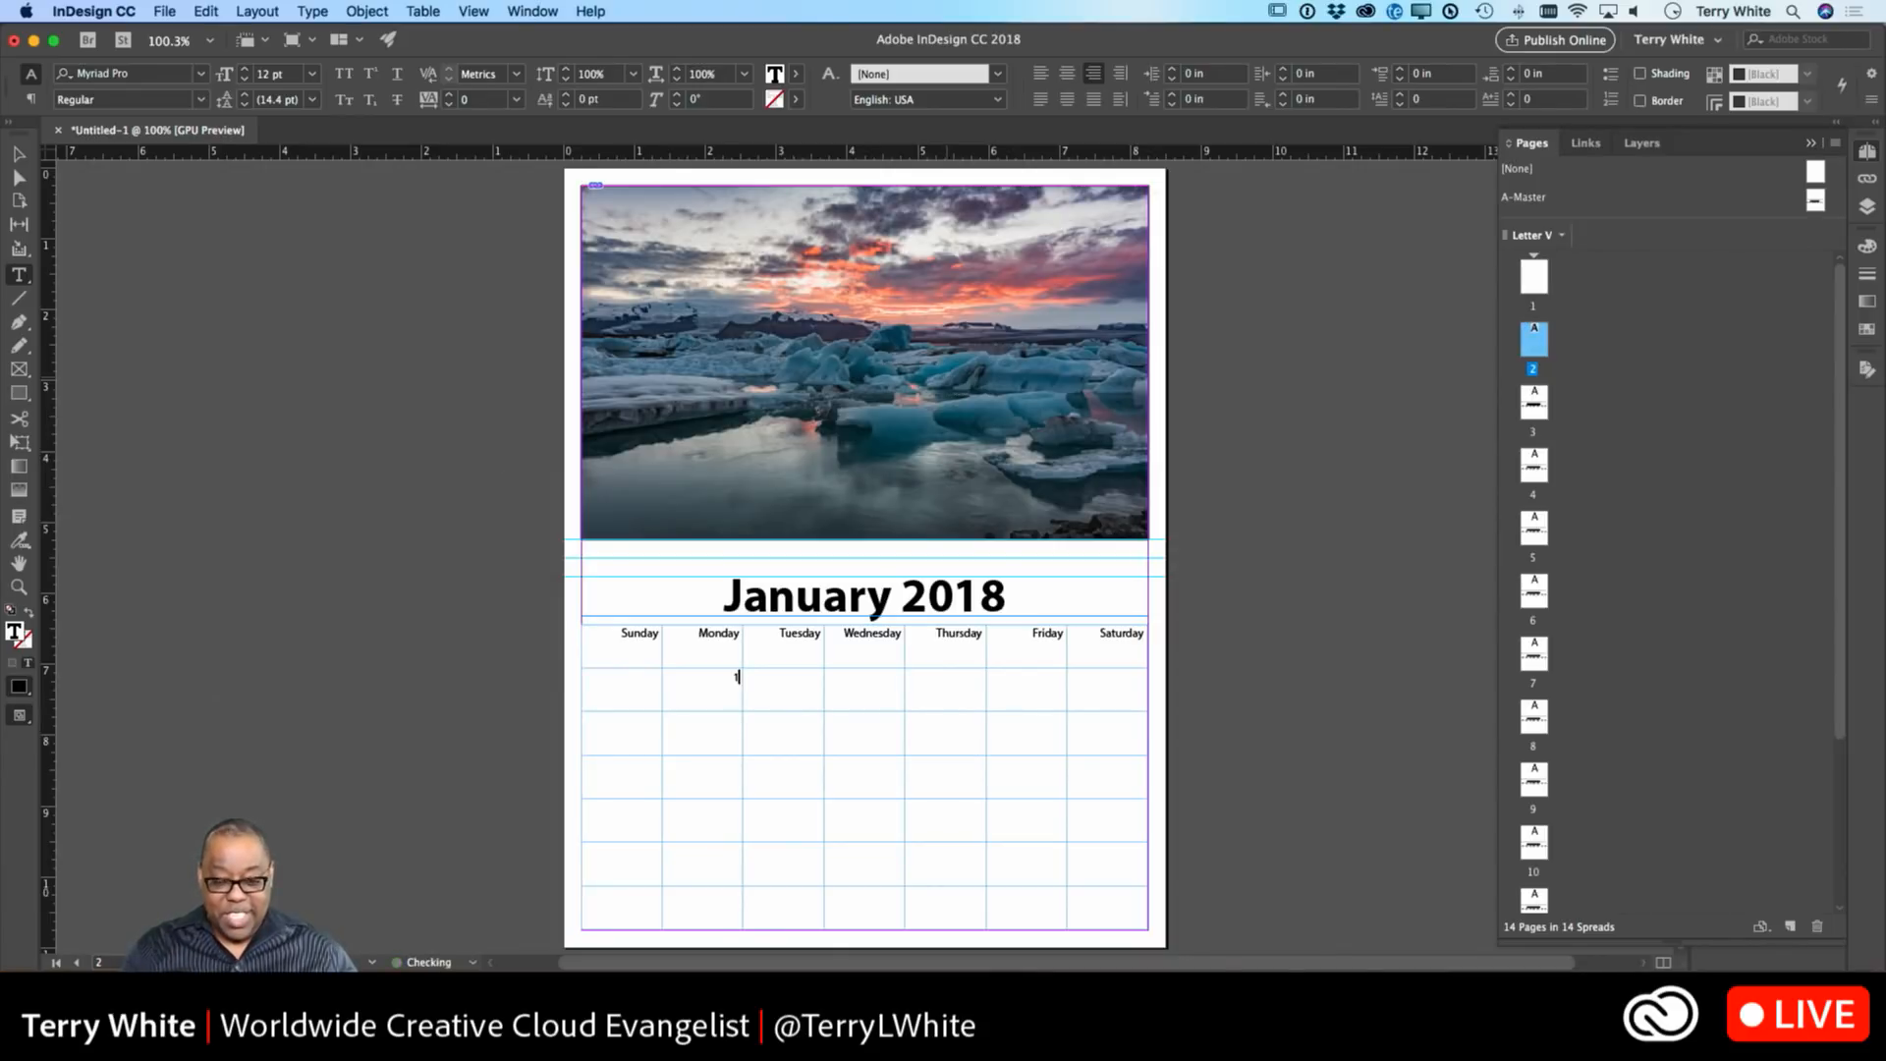
{"action": "key", "text": "Tab"}
{"action": "type", "text": "2"}
{"action": "key", "text": "Tab"}
{"action": "type", "text": "3"}
{"action": "key", "text": "Tab"}
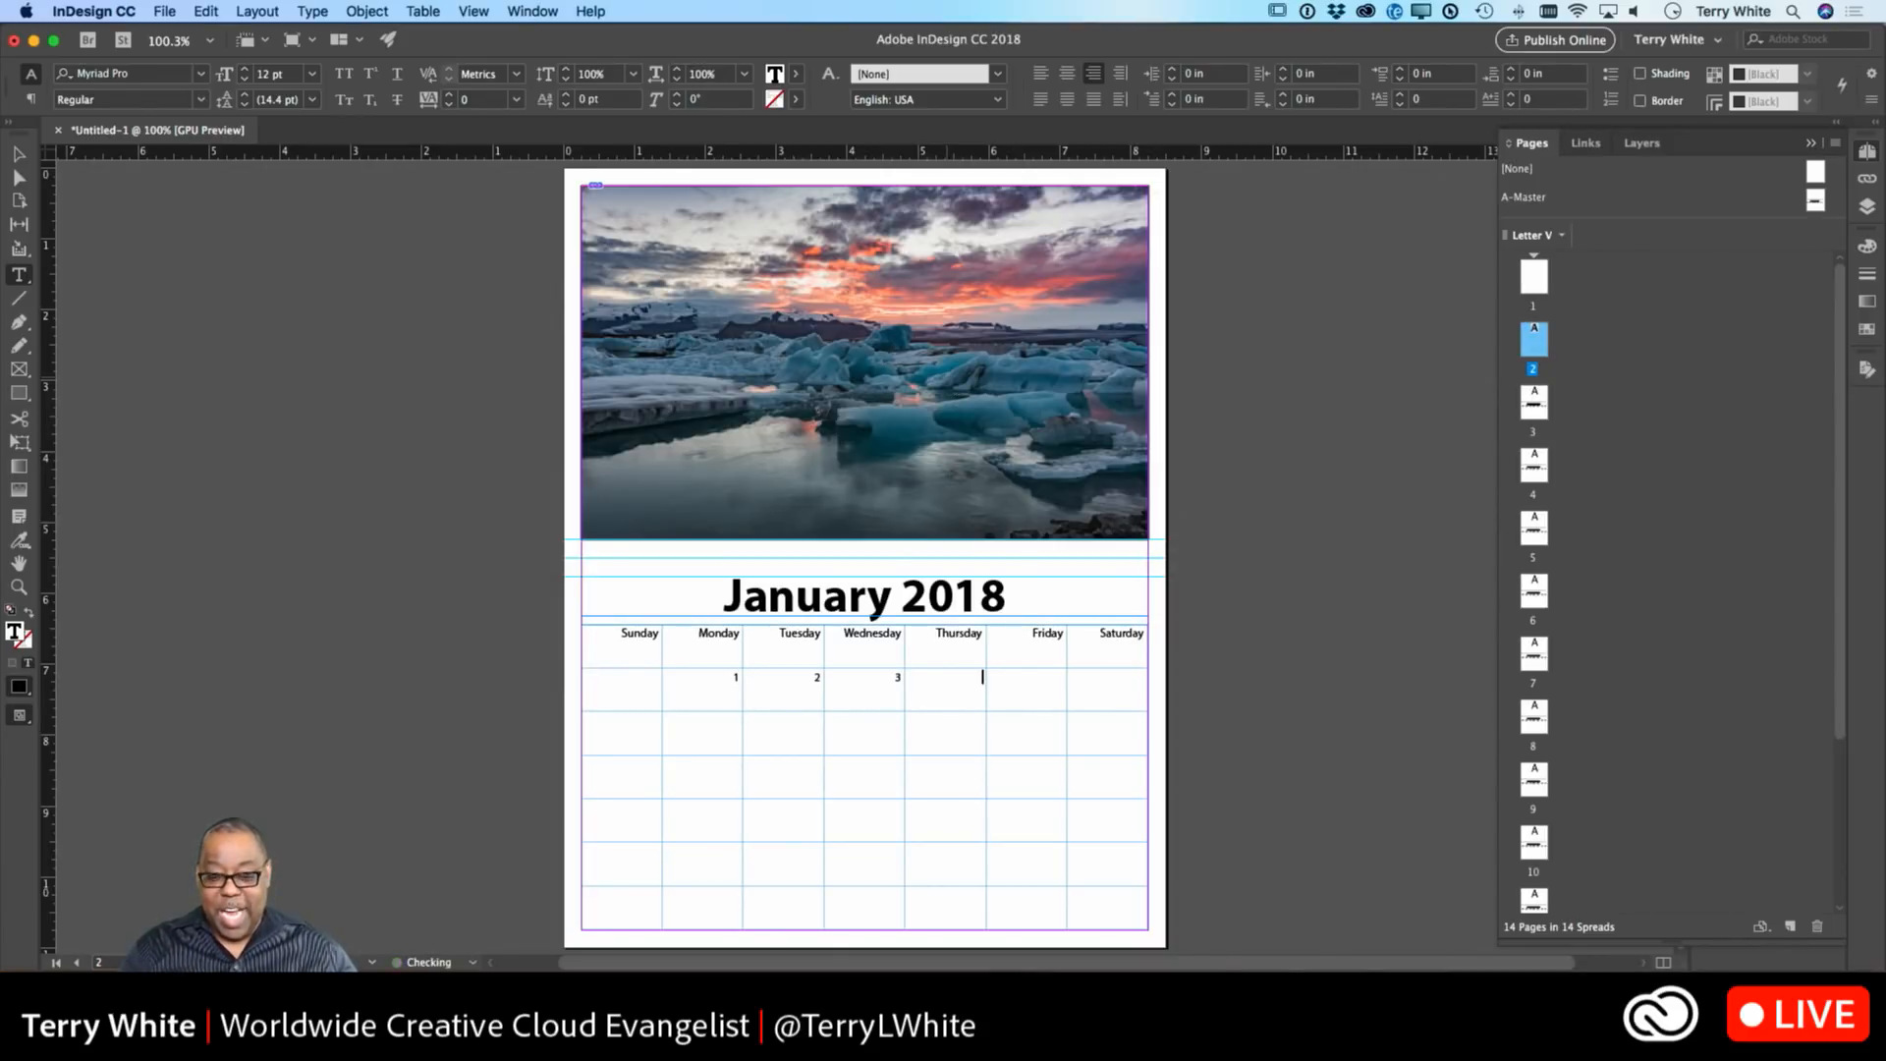
{"action": "type", "text": "4"}
{"action": "key", "text": "Tab"}
{"action": "type", "text": "5"}
{"action": "key", "text": "Tab"}
{"action": "type", "text": "6"}
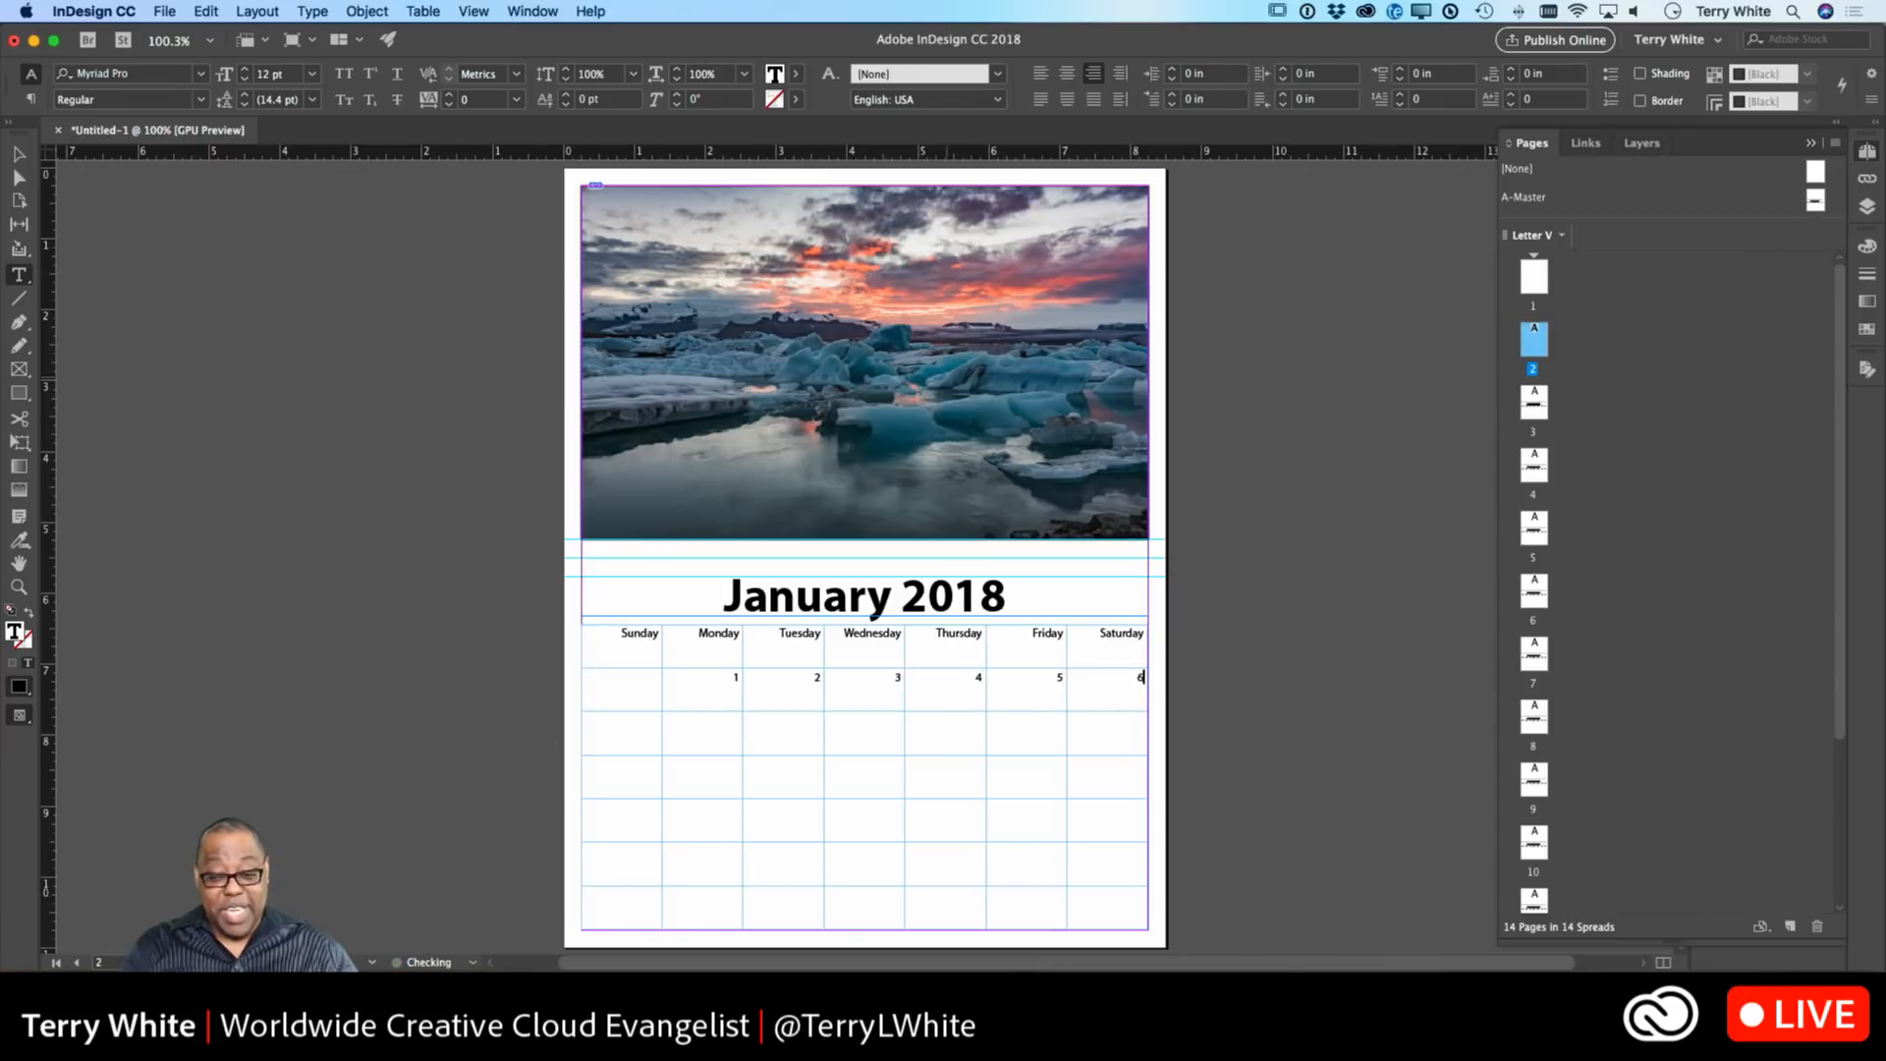
{"action": "key", "text": "Tab"}
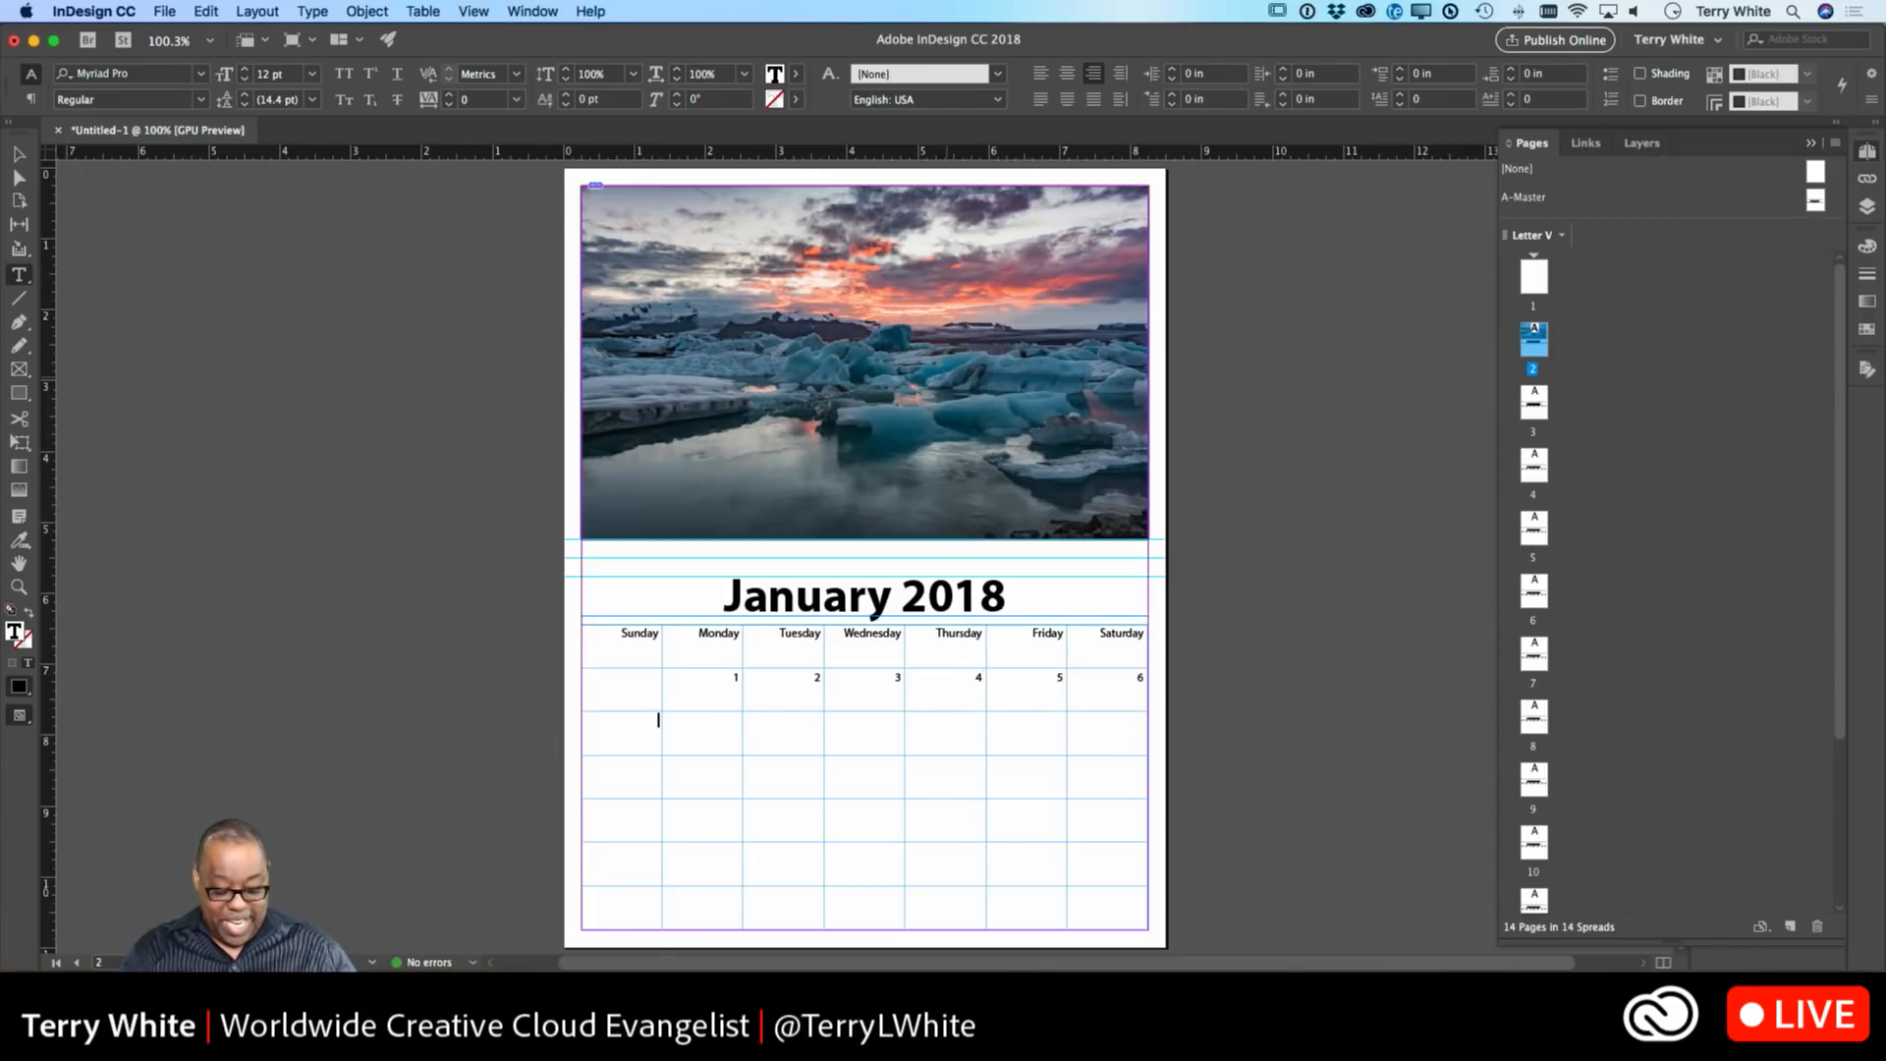
Enter dates 7 through 13 across the second week's row.
{"action": "type", "text": "7"}
{"action": "key", "text": "Tab"}
{"action": "type", "text": "8"}
{"action": "key", "text": "Tab"}
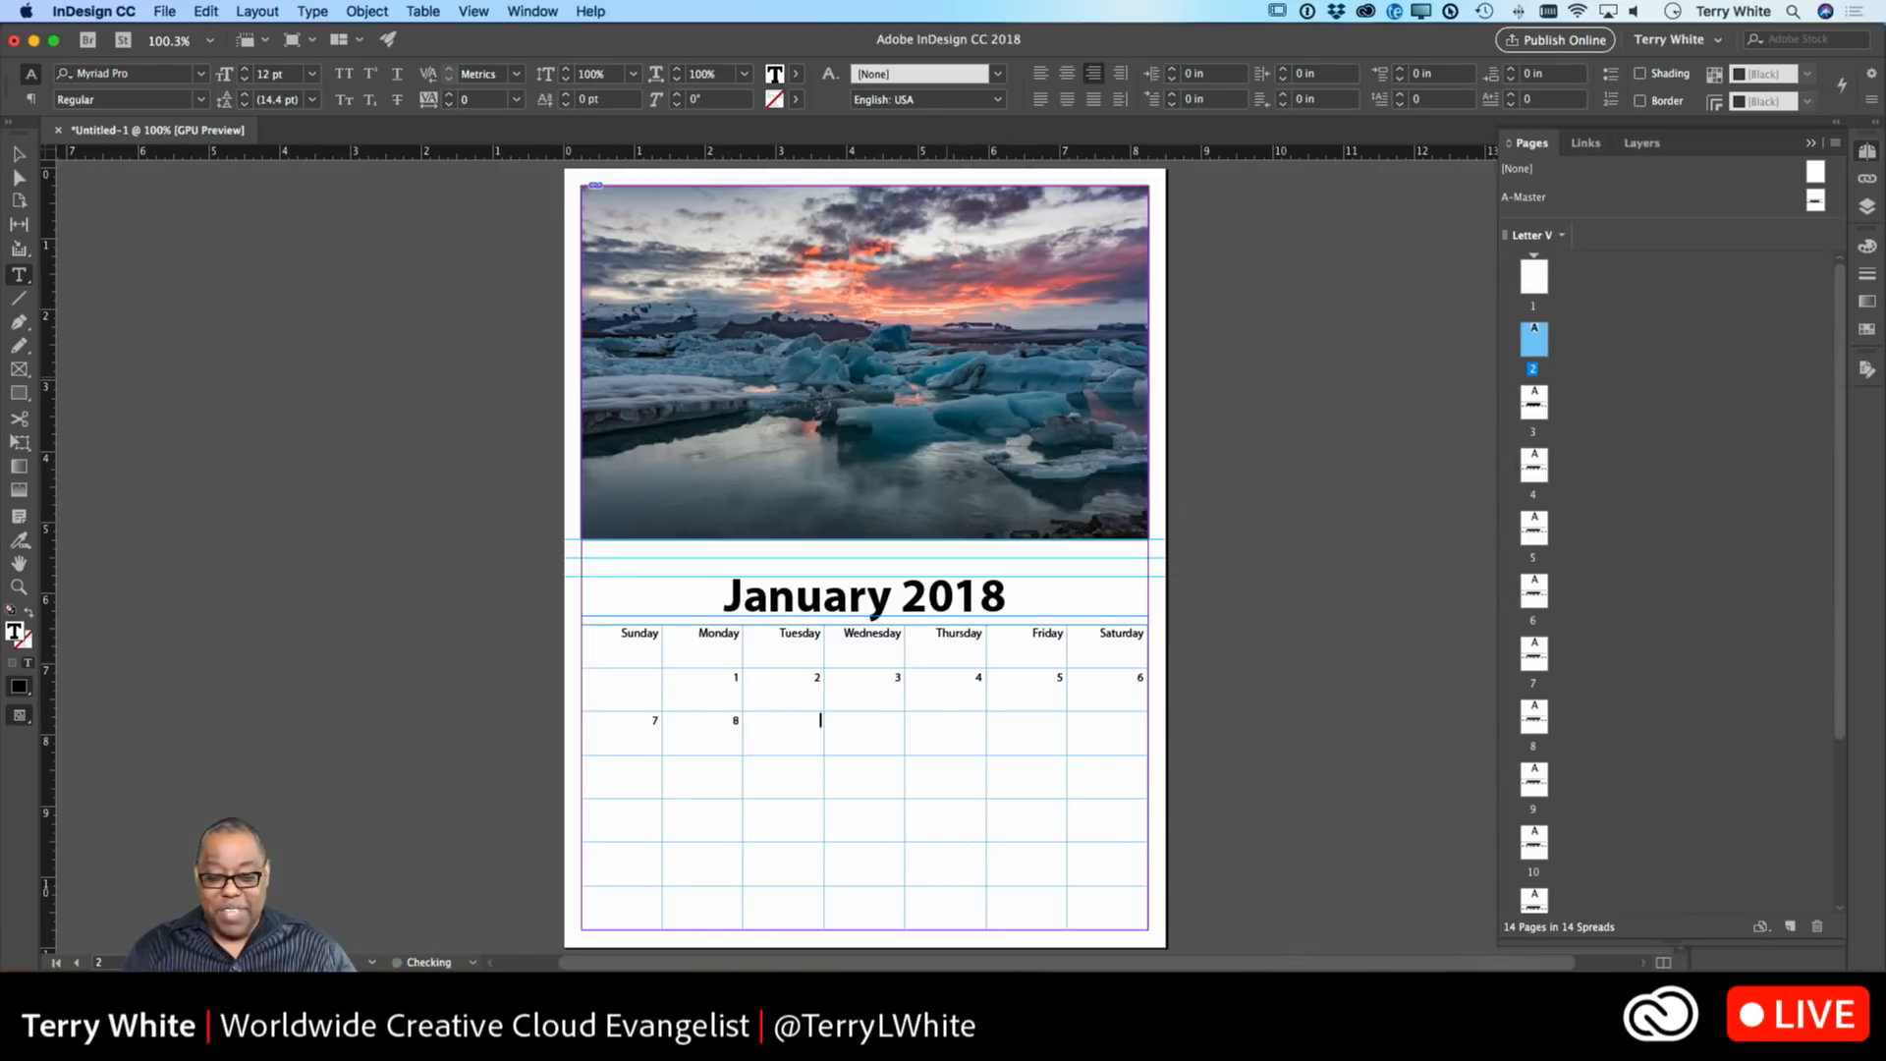
{"action": "type", "text": "9"}
{"action": "key", "text": "Tab"}
{"action": "type", "text": "10"}
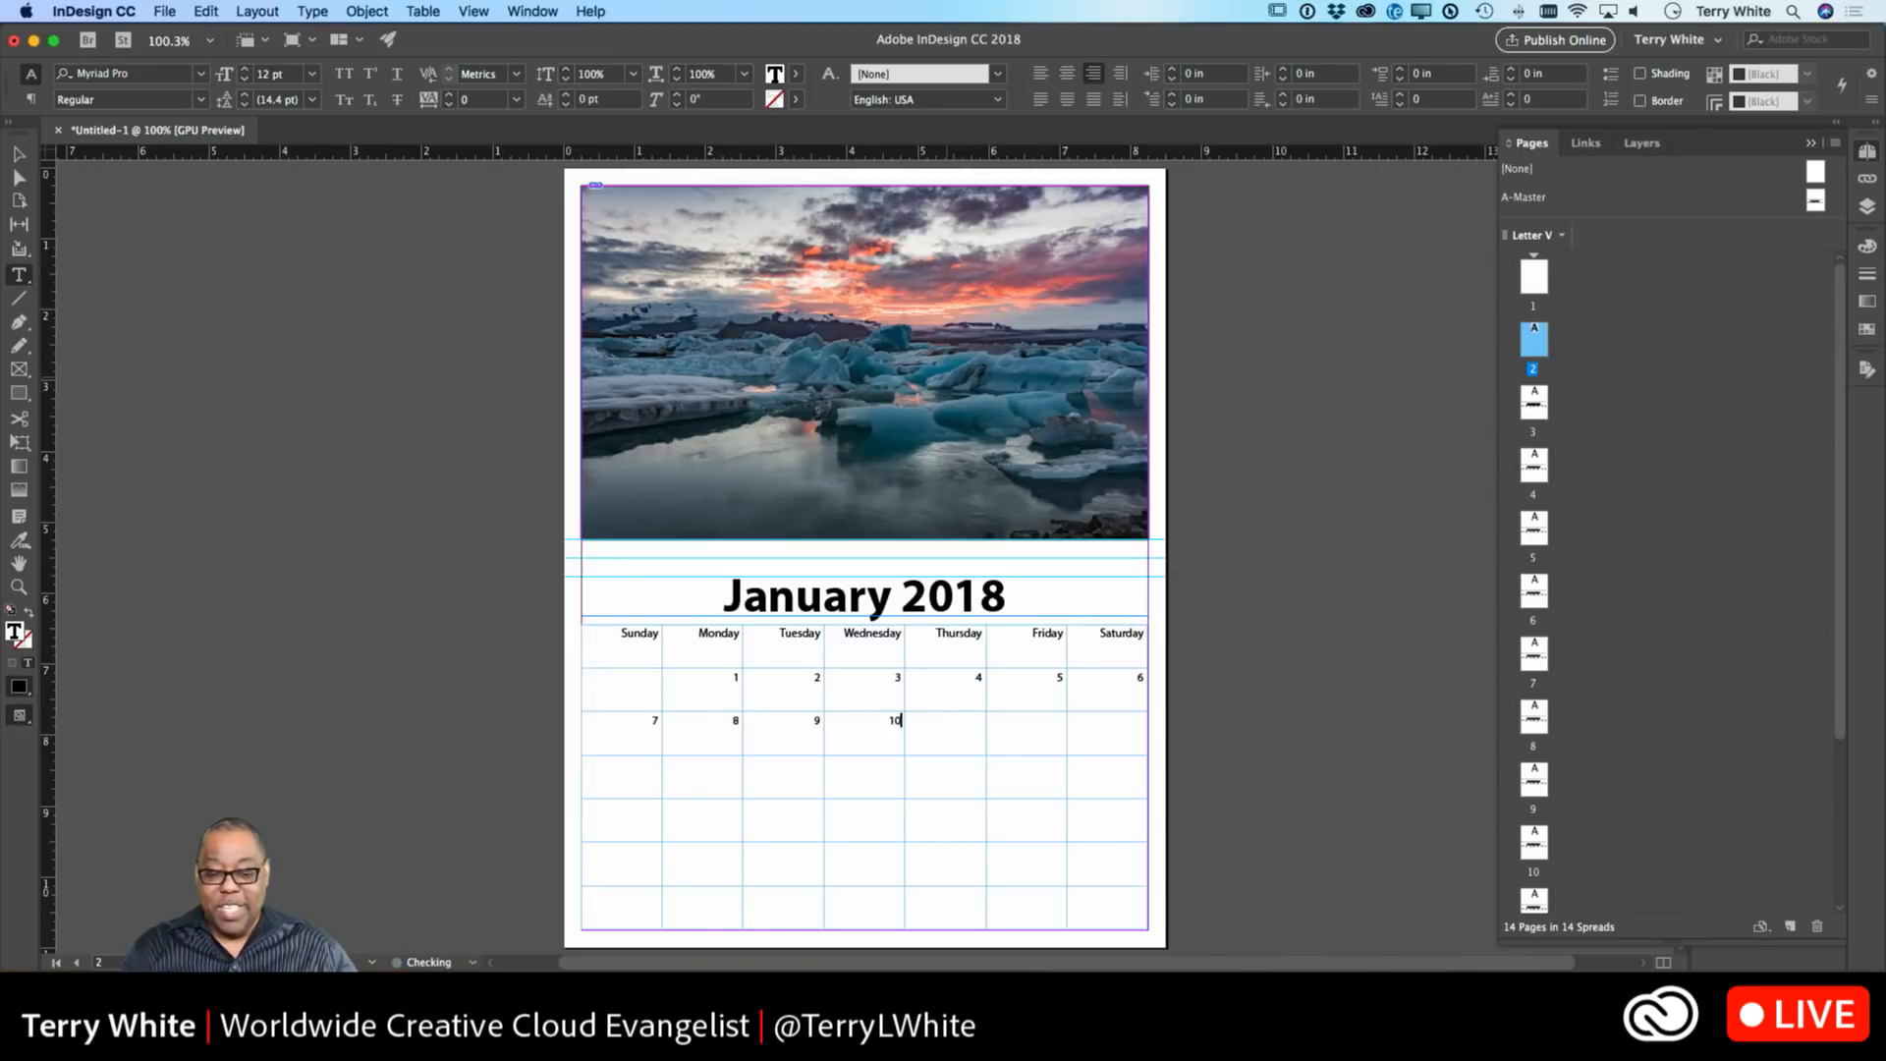
{"action": "key", "text": "Tab"}
{"action": "type", "text": "11"}
{"action": "key", "text": "Tab"}
{"action": "type", "text": "12"}
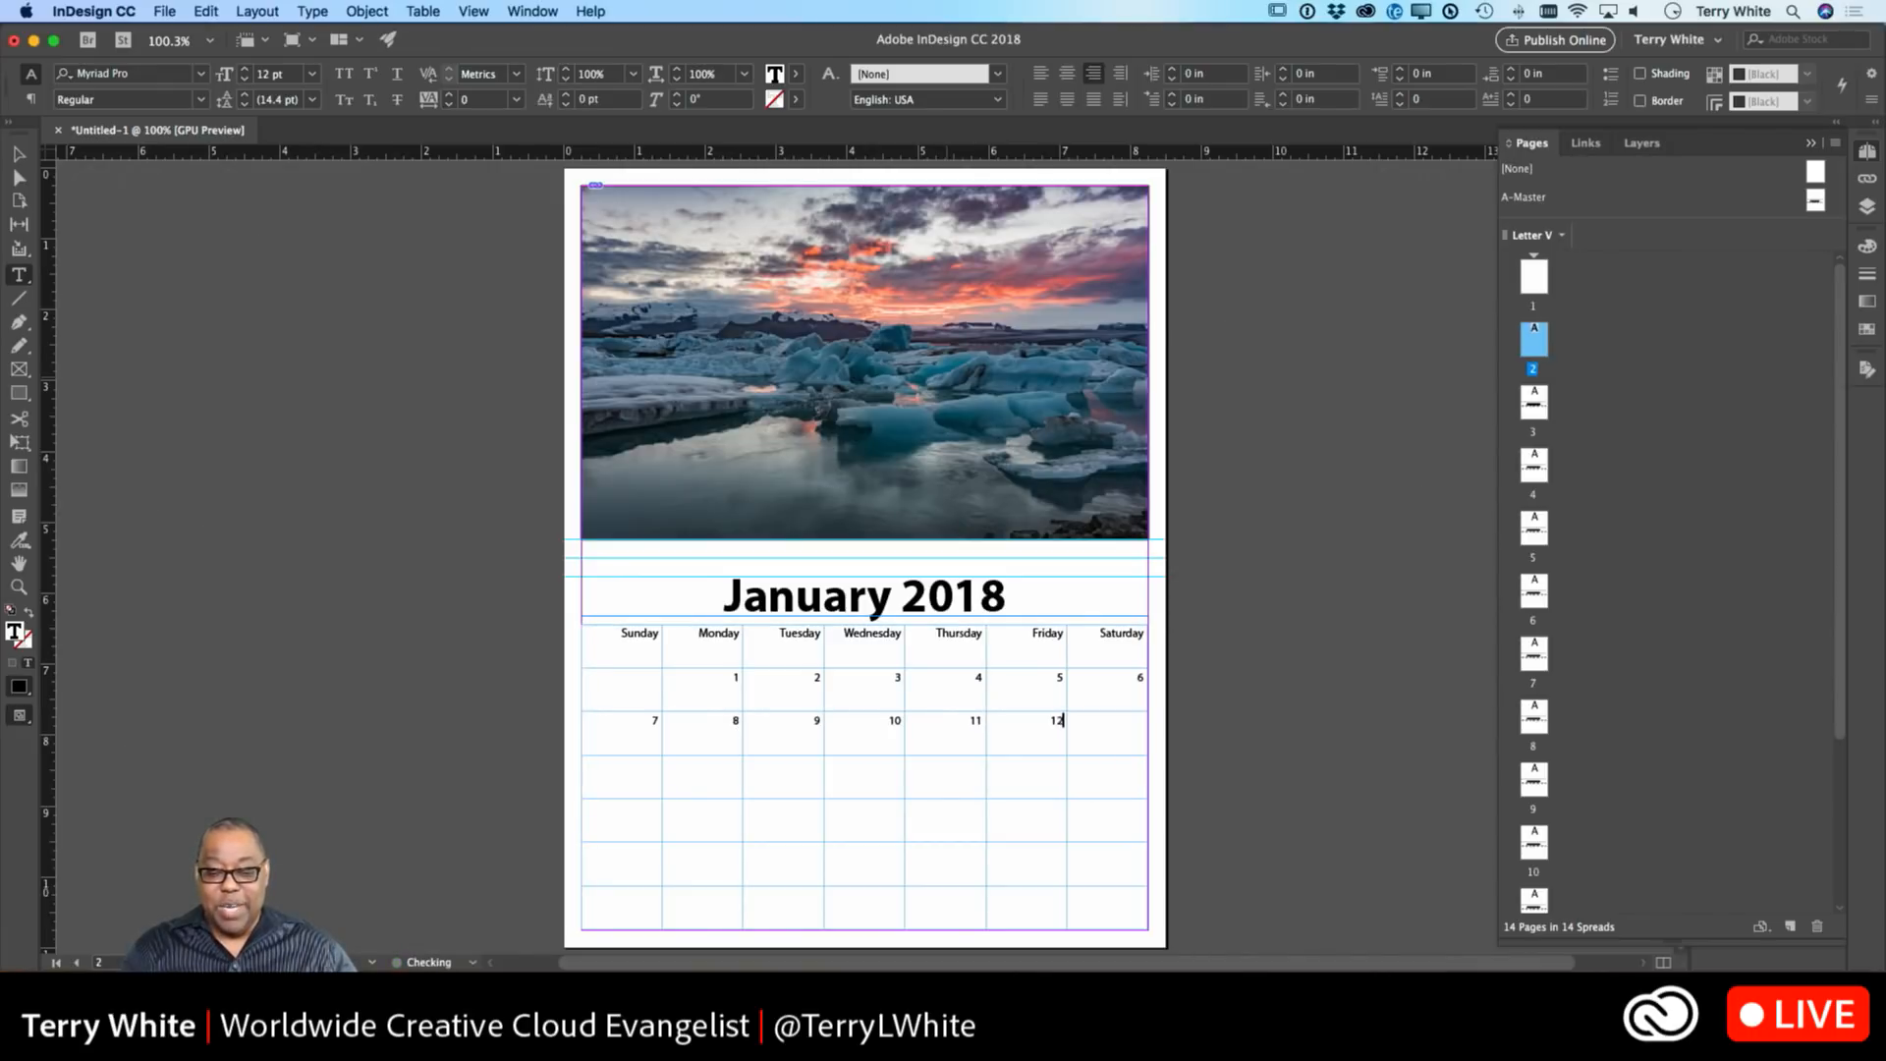
{"action": "key", "text": "Tab"}
{"action": "type", "text": "13"}
{"action": "key", "text": "Tab"}
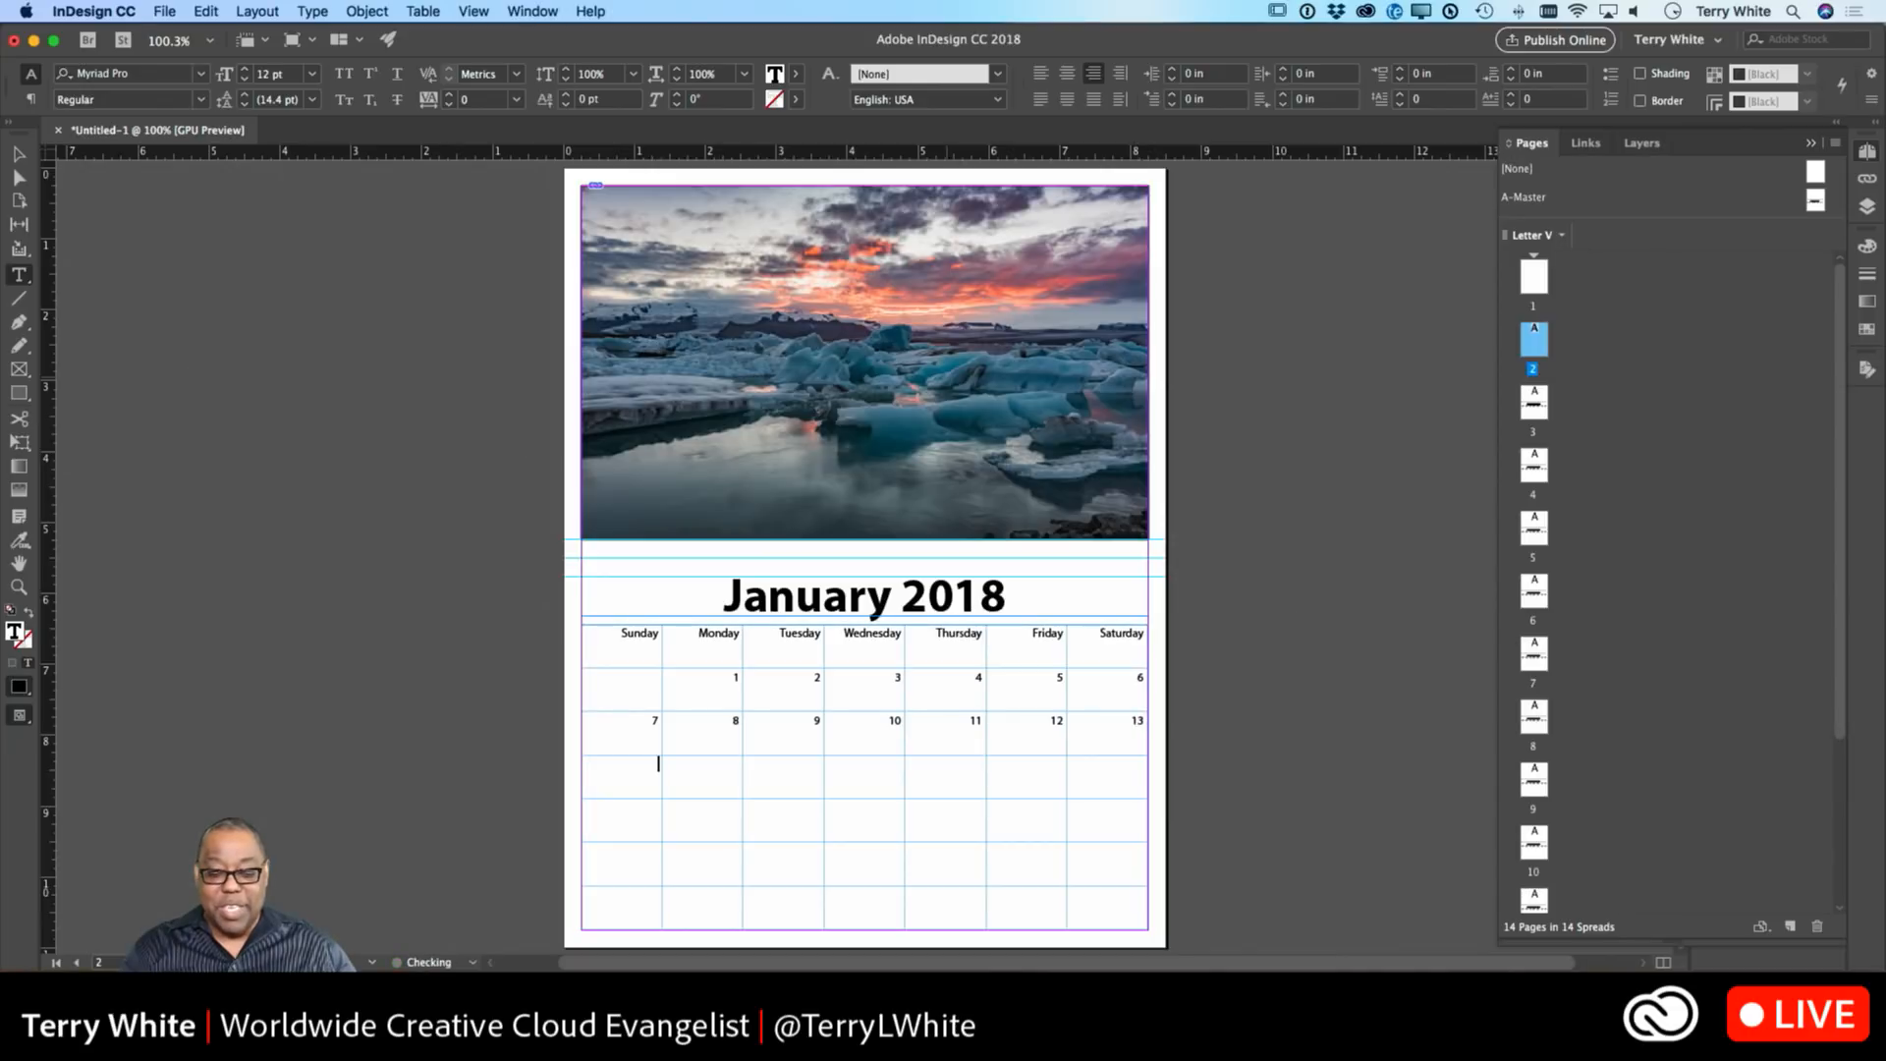
Enter dates 14 through 20 across the third week's row.
{"action": "type", "text": "14"}
{"action": "key", "text": "Tab"}
{"action": "type", "text": "15"}
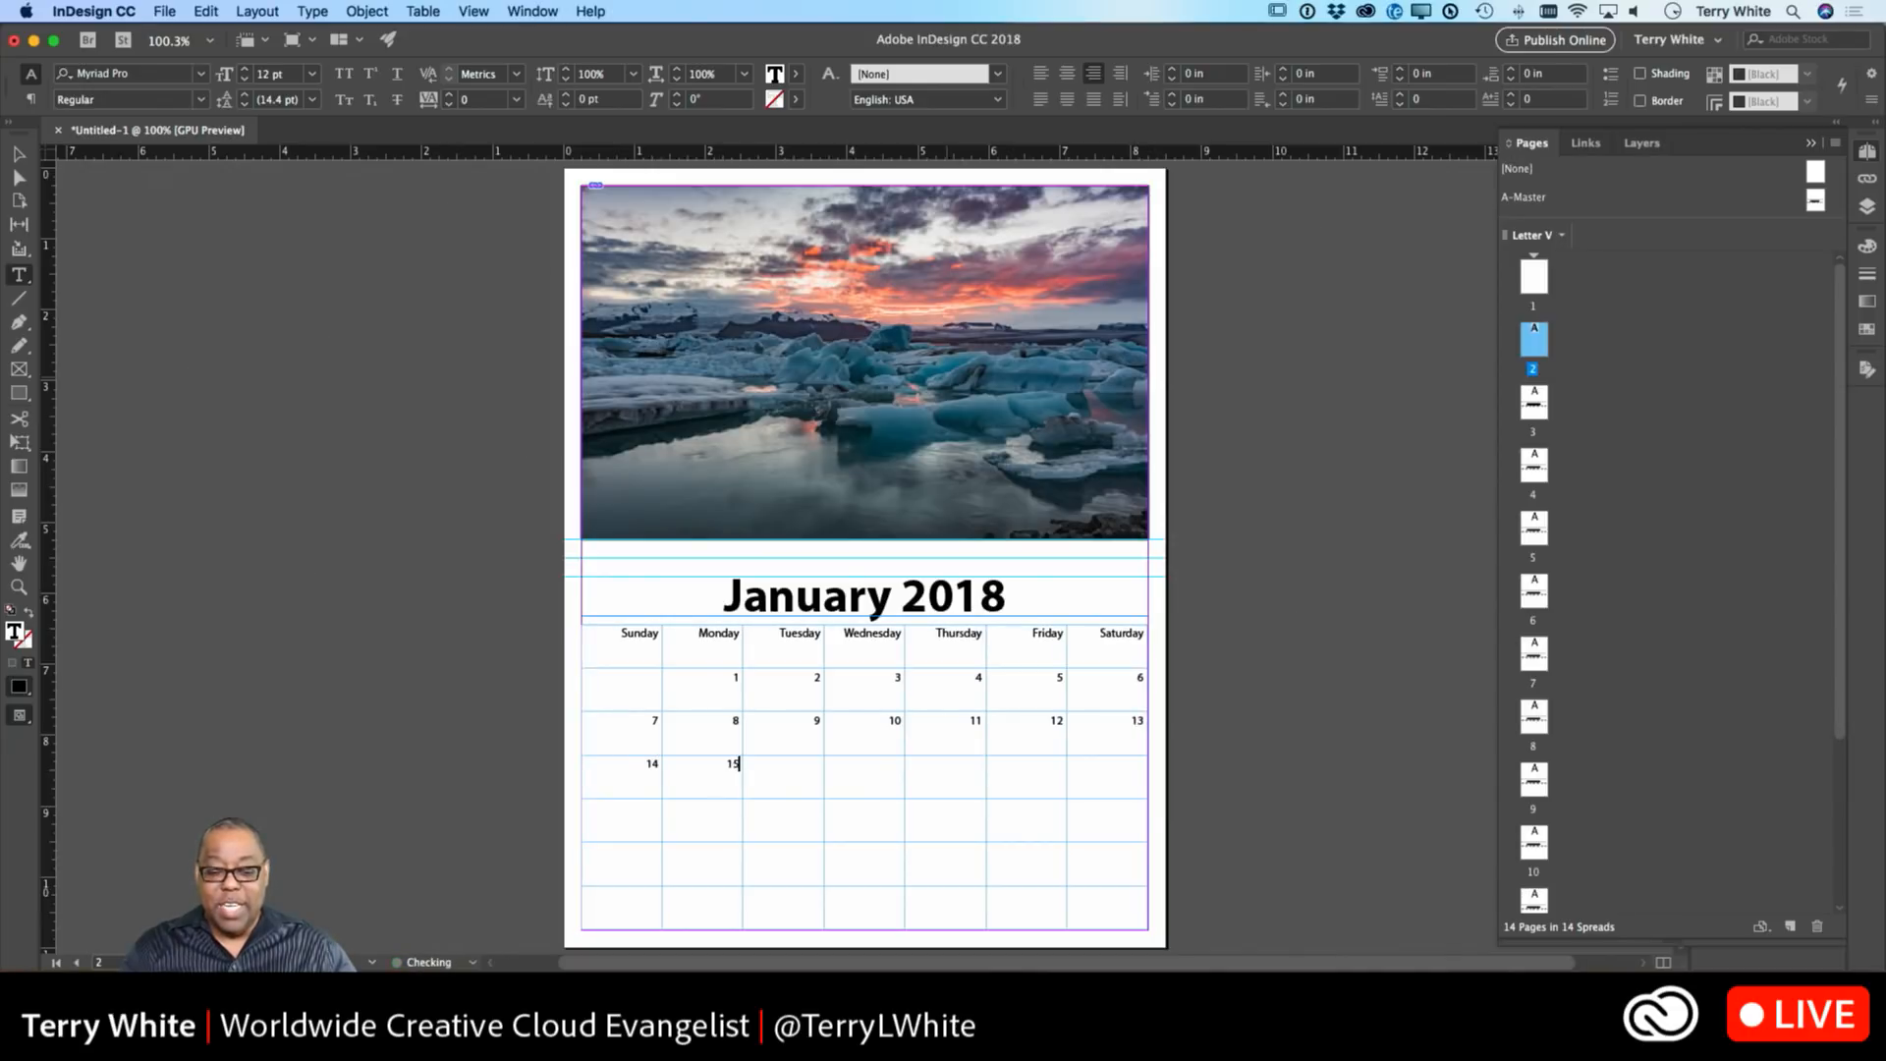
{"action": "key", "text": "Tab"}
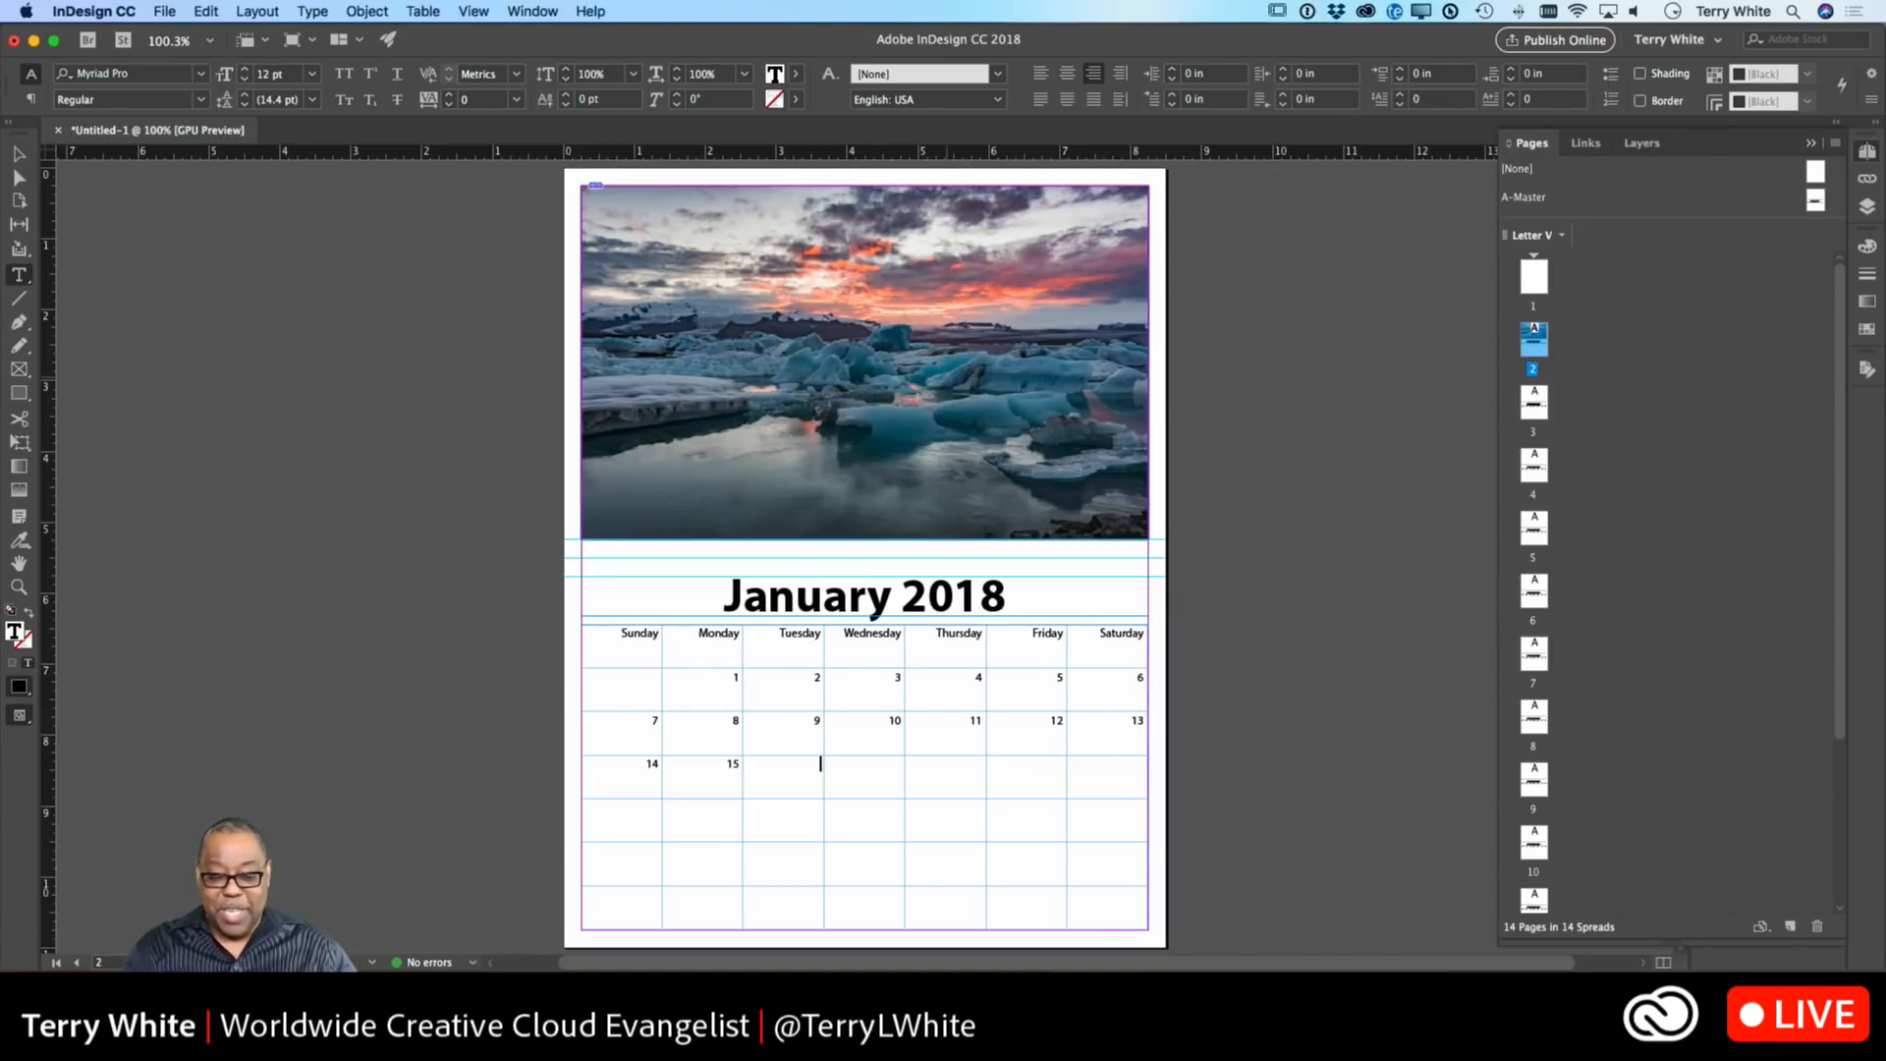
{"action": "type", "text": "16"}
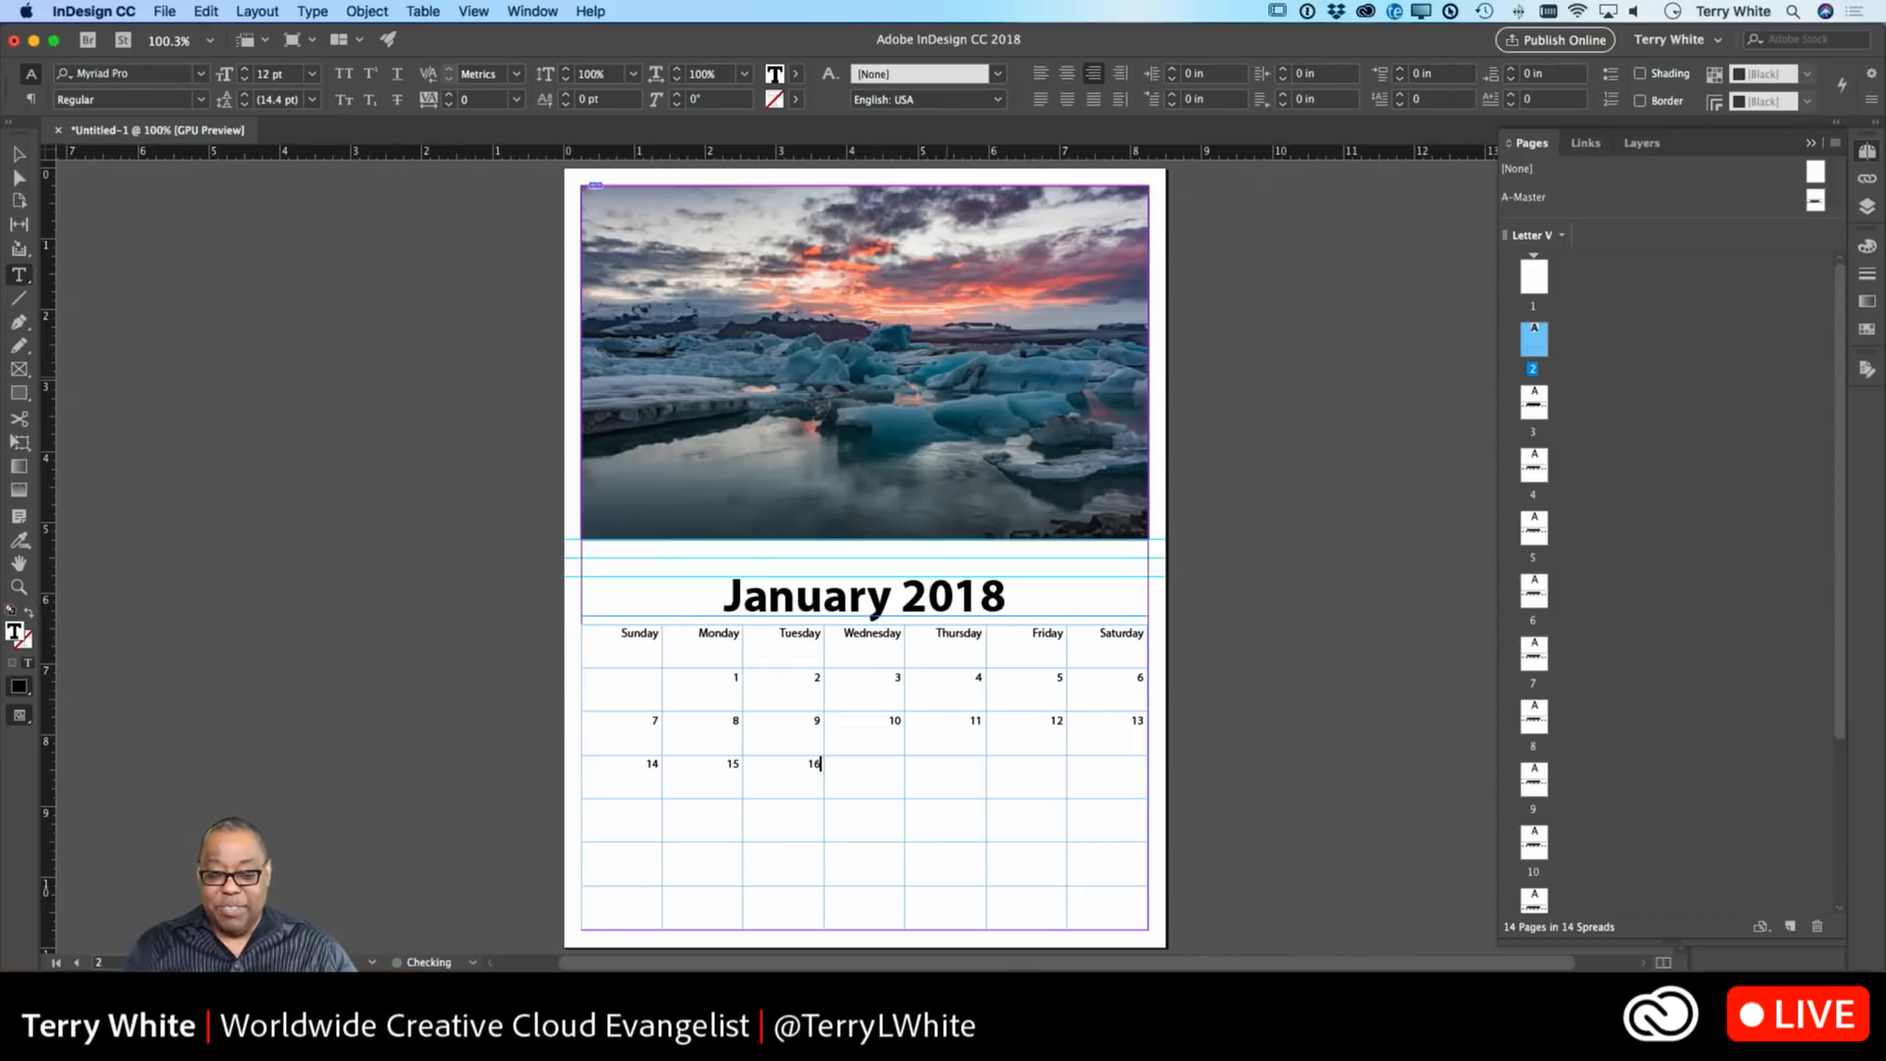
{"action": "key", "text": "Tab"}
{"action": "type", "text": "17"}
{"action": "key", "text": "Tab"}
{"action": "type", "text": "18"}
{"action": "key", "text": "Tab"}
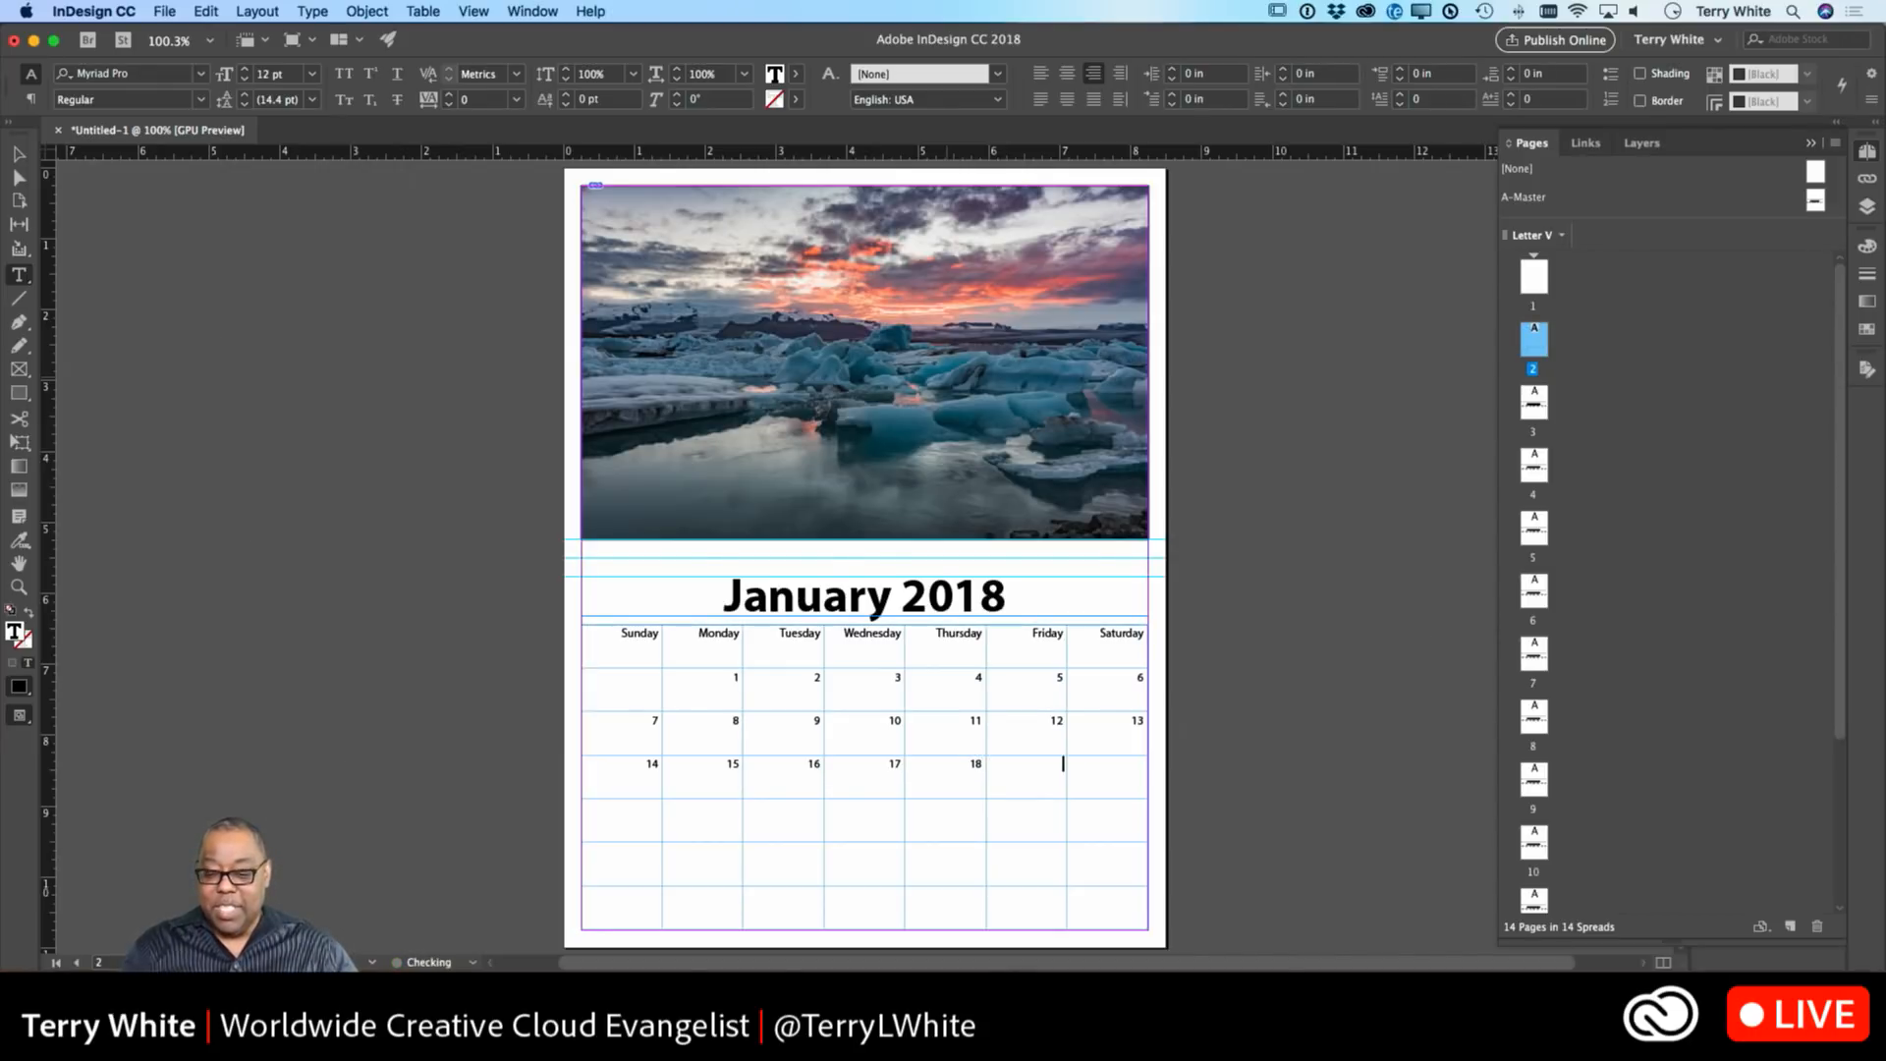
{"action": "type", "text": "19"}
{"action": "key", "text": "Tab"}
{"action": "type", "text": "20"}
{"action": "key", "text": "Tab"}
Enter dates 21 through 27 across the fourth week's row.
{"action": "type", "text": "21"}
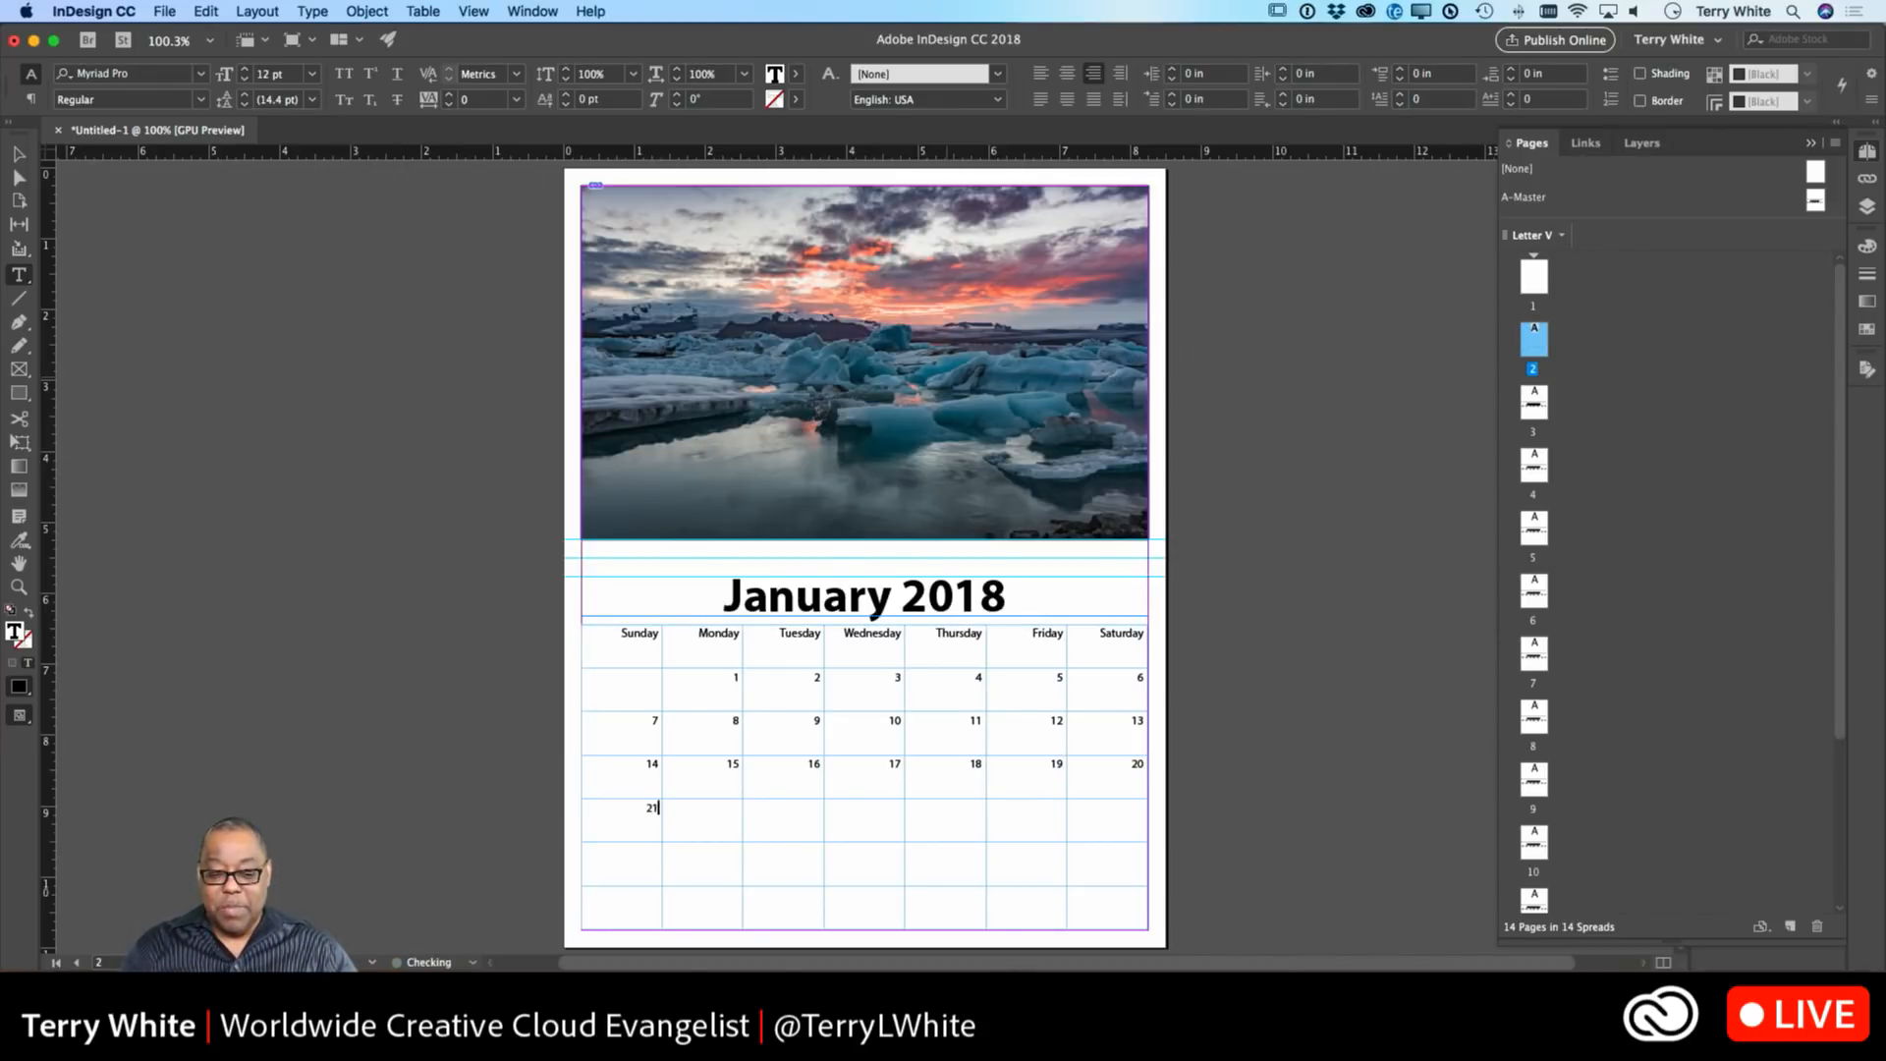
{"action": "key", "text": "Tab"}
{"action": "type", "text": "22"}
{"action": "key", "text": "Tab"}
{"action": "type", "text": "23"}
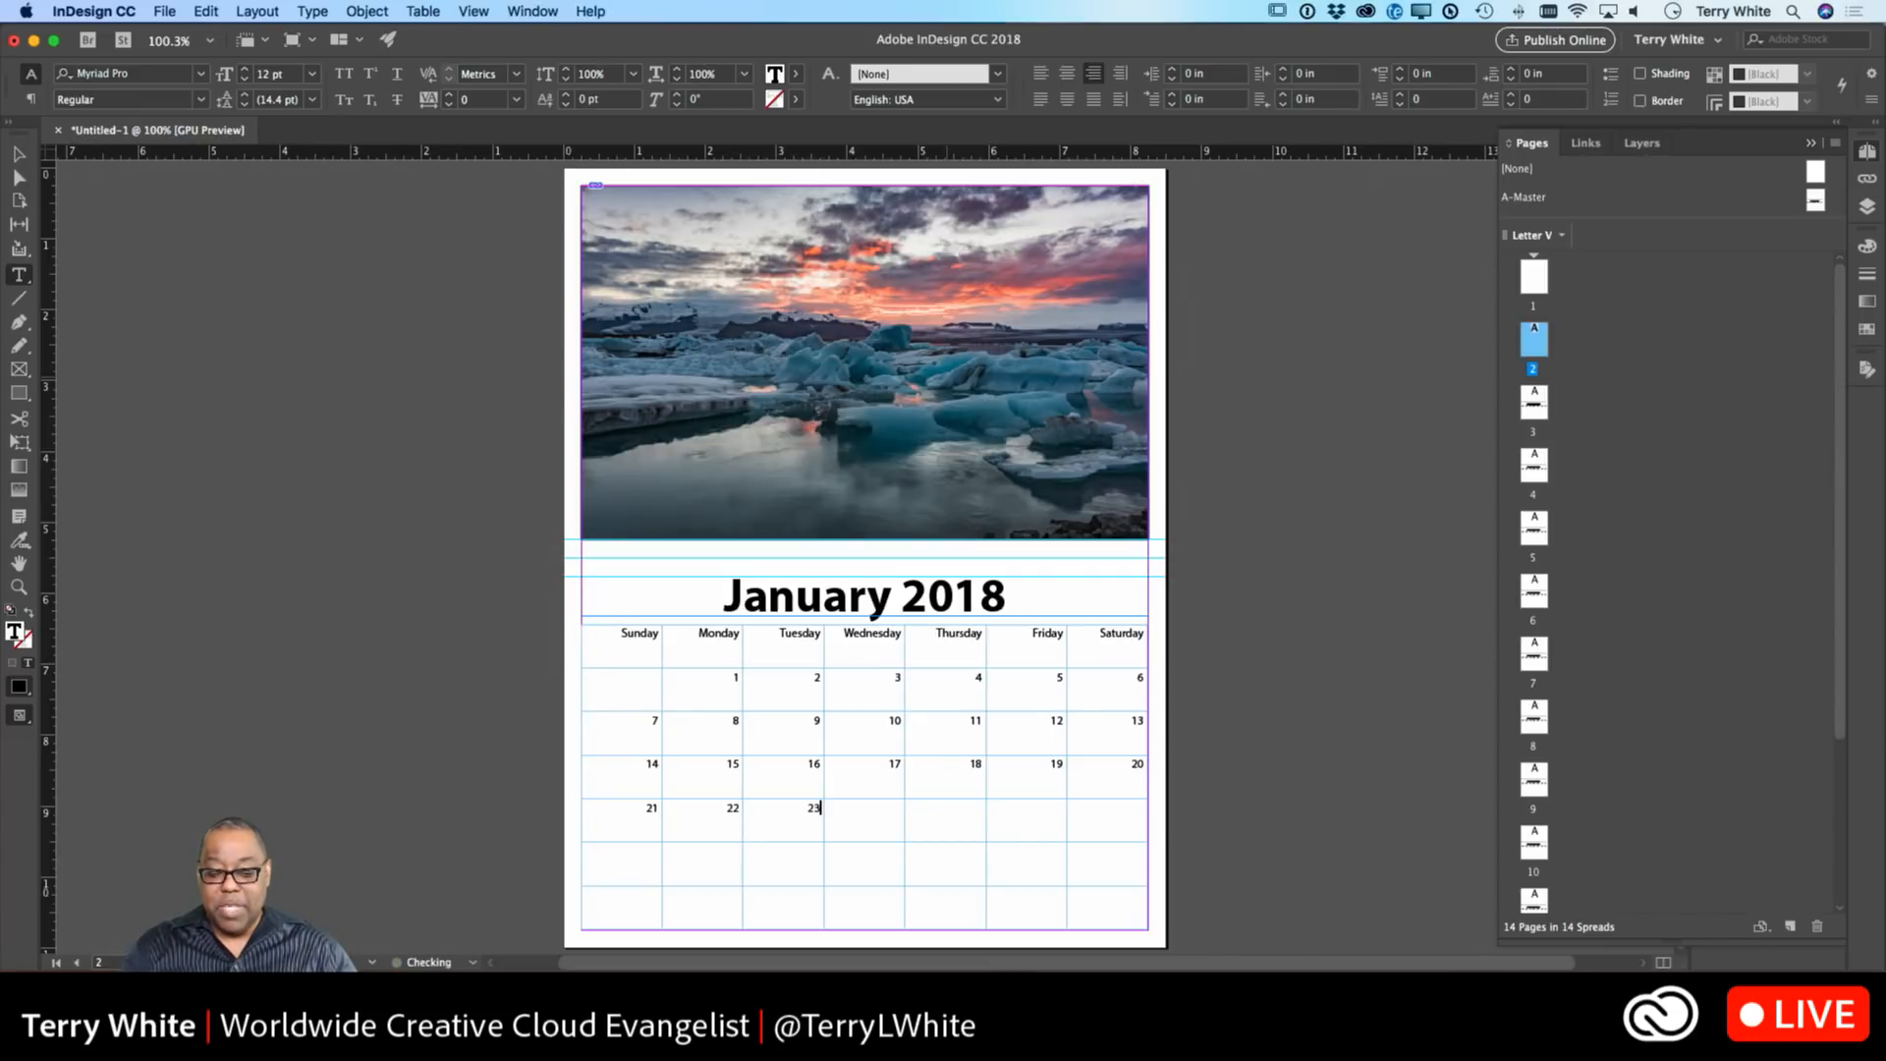
{"action": "key", "text": "Tab"}
{"action": "type", "text": "24"}
{"action": "key", "text": "Tab"}
{"action": "type", "text": "25"}
{"action": "key", "text": "Tab"}
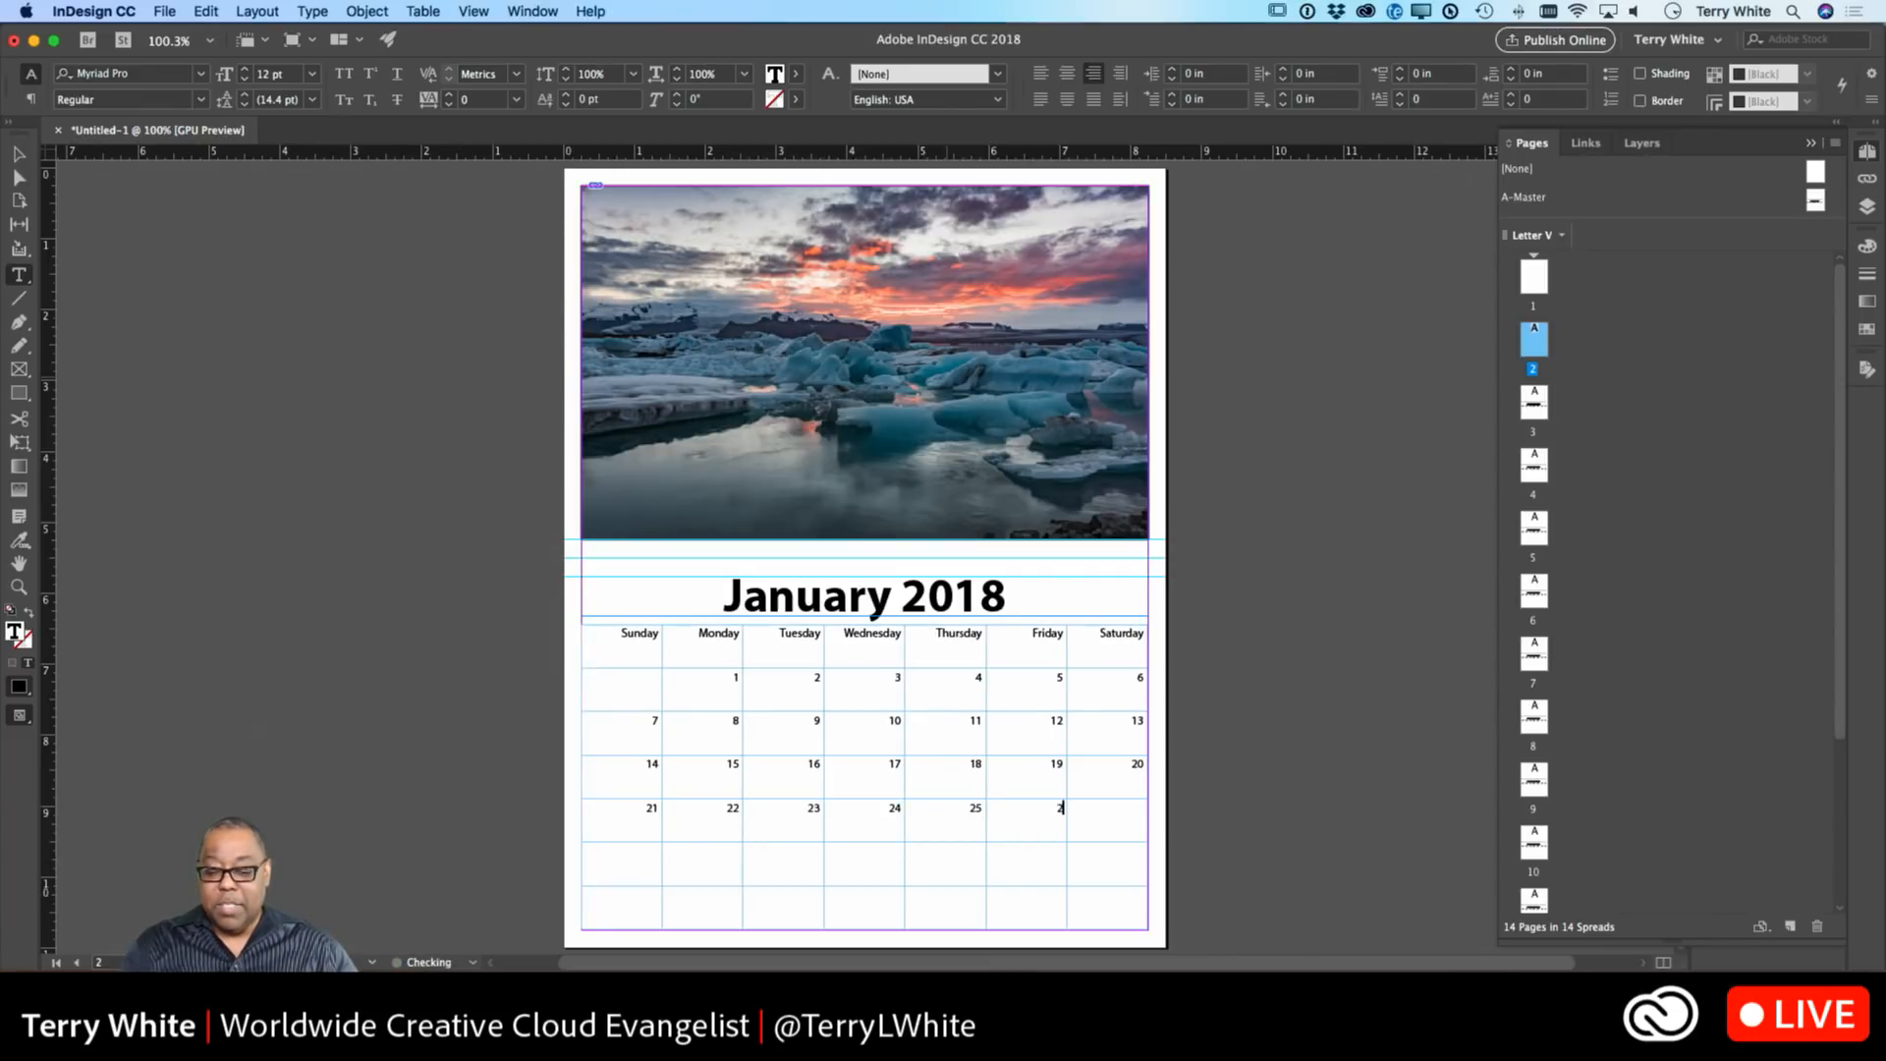
{"action": "type", "text": "26"}
{"action": "key", "text": "Tab"}
{"action": "type", "text": "27"}
{"action": "key", "text": "Tab"}
Enter dates 28 through 31 in the last row, Sunday to Wednesday.
{"action": "type", "text": "28"}
{"action": "key", "text": "Tab"}
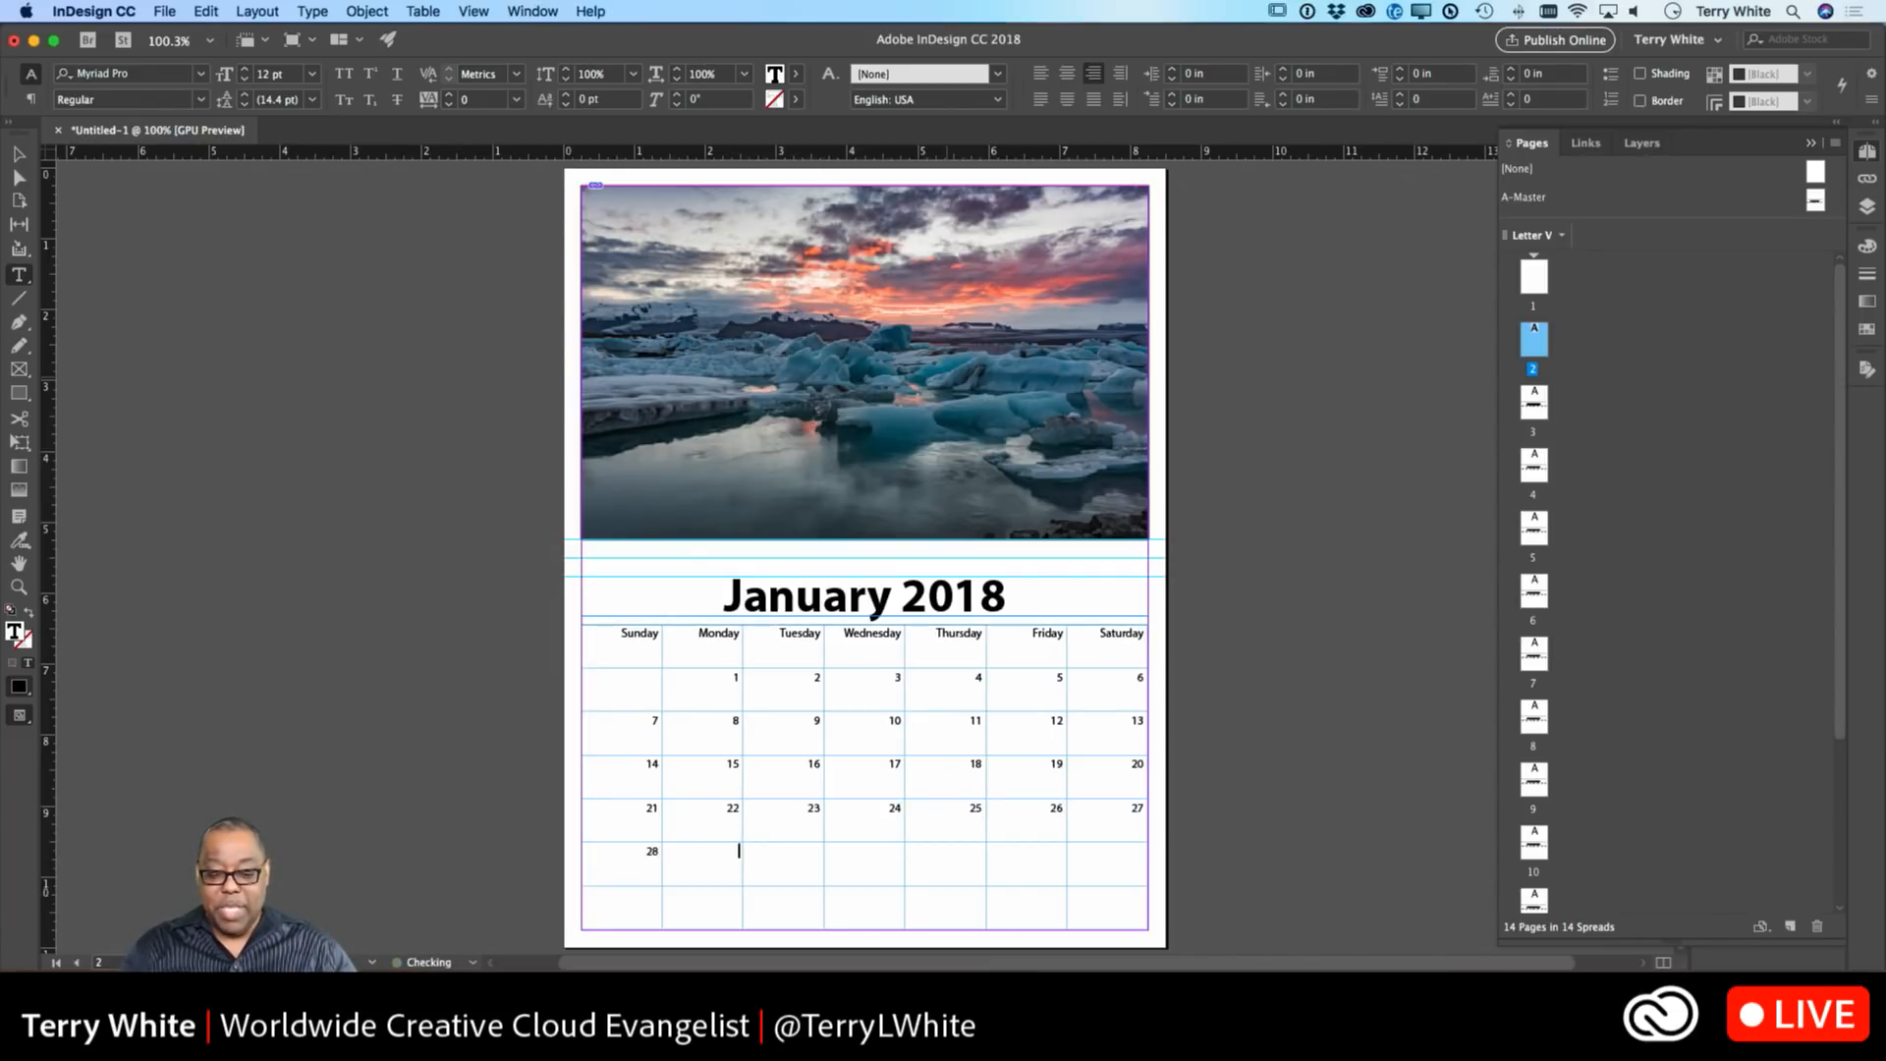
{"action": "type", "text": "29"}
{"action": "key", "text": "Tab"}
{"action": "type", "text": "30"}
{"action": "key", "text": "Tab"}
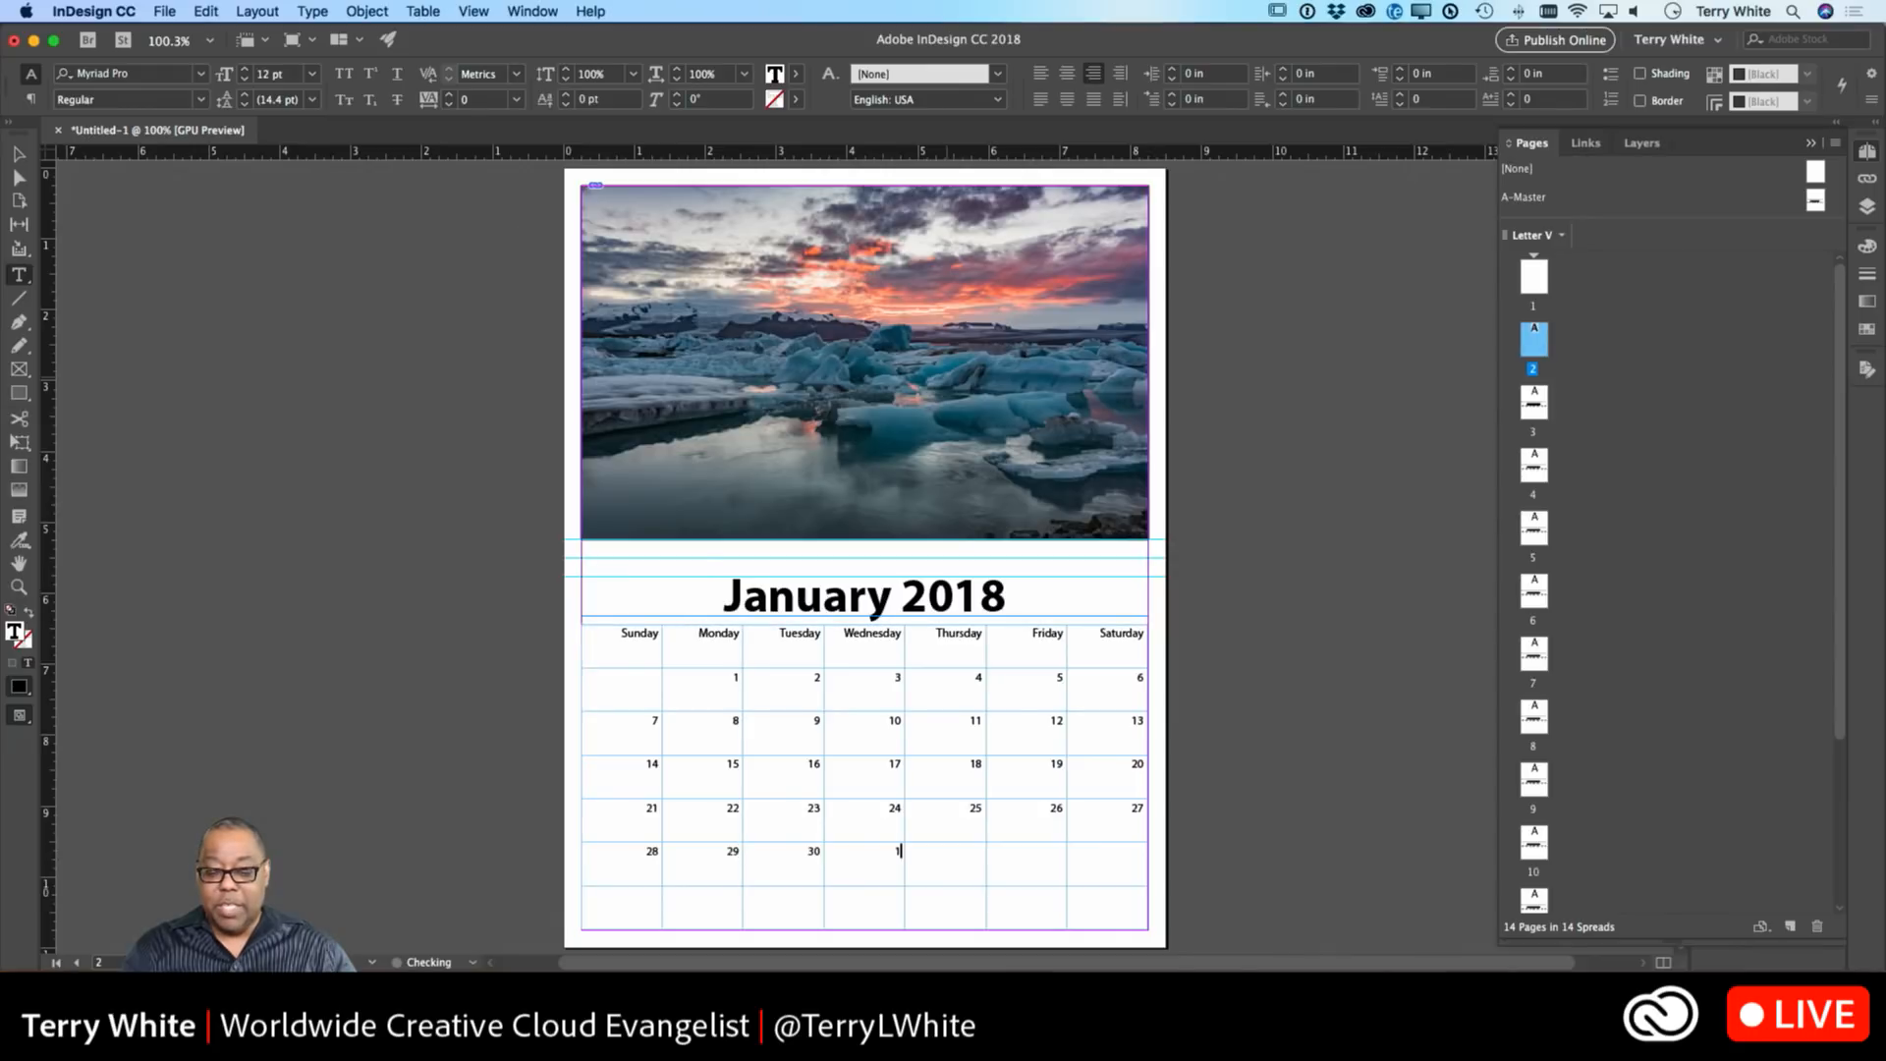
{"action": "type", "text": "31"}
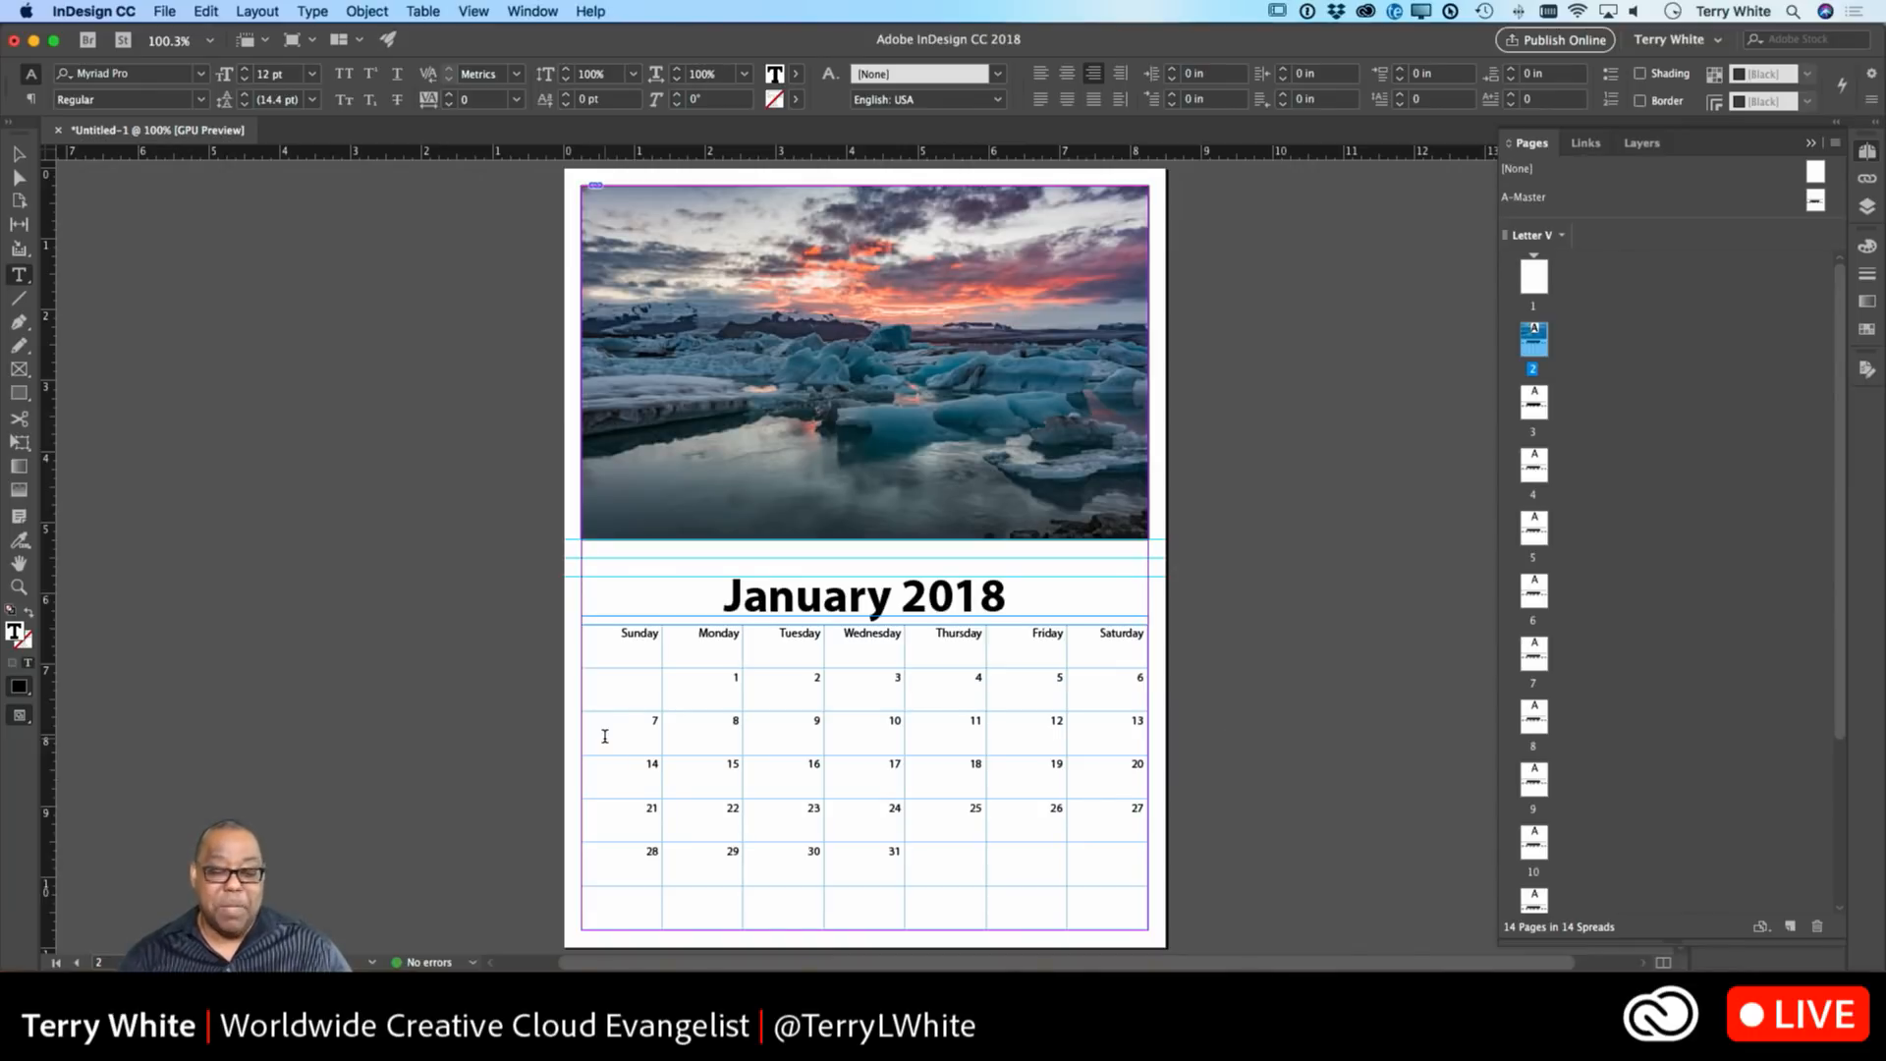
Type 'MLK Jr. Birthday' on a new line under the 15 and shrink it to 10 pt.
{"action": "left_click", "coordinate": [742, 762]}
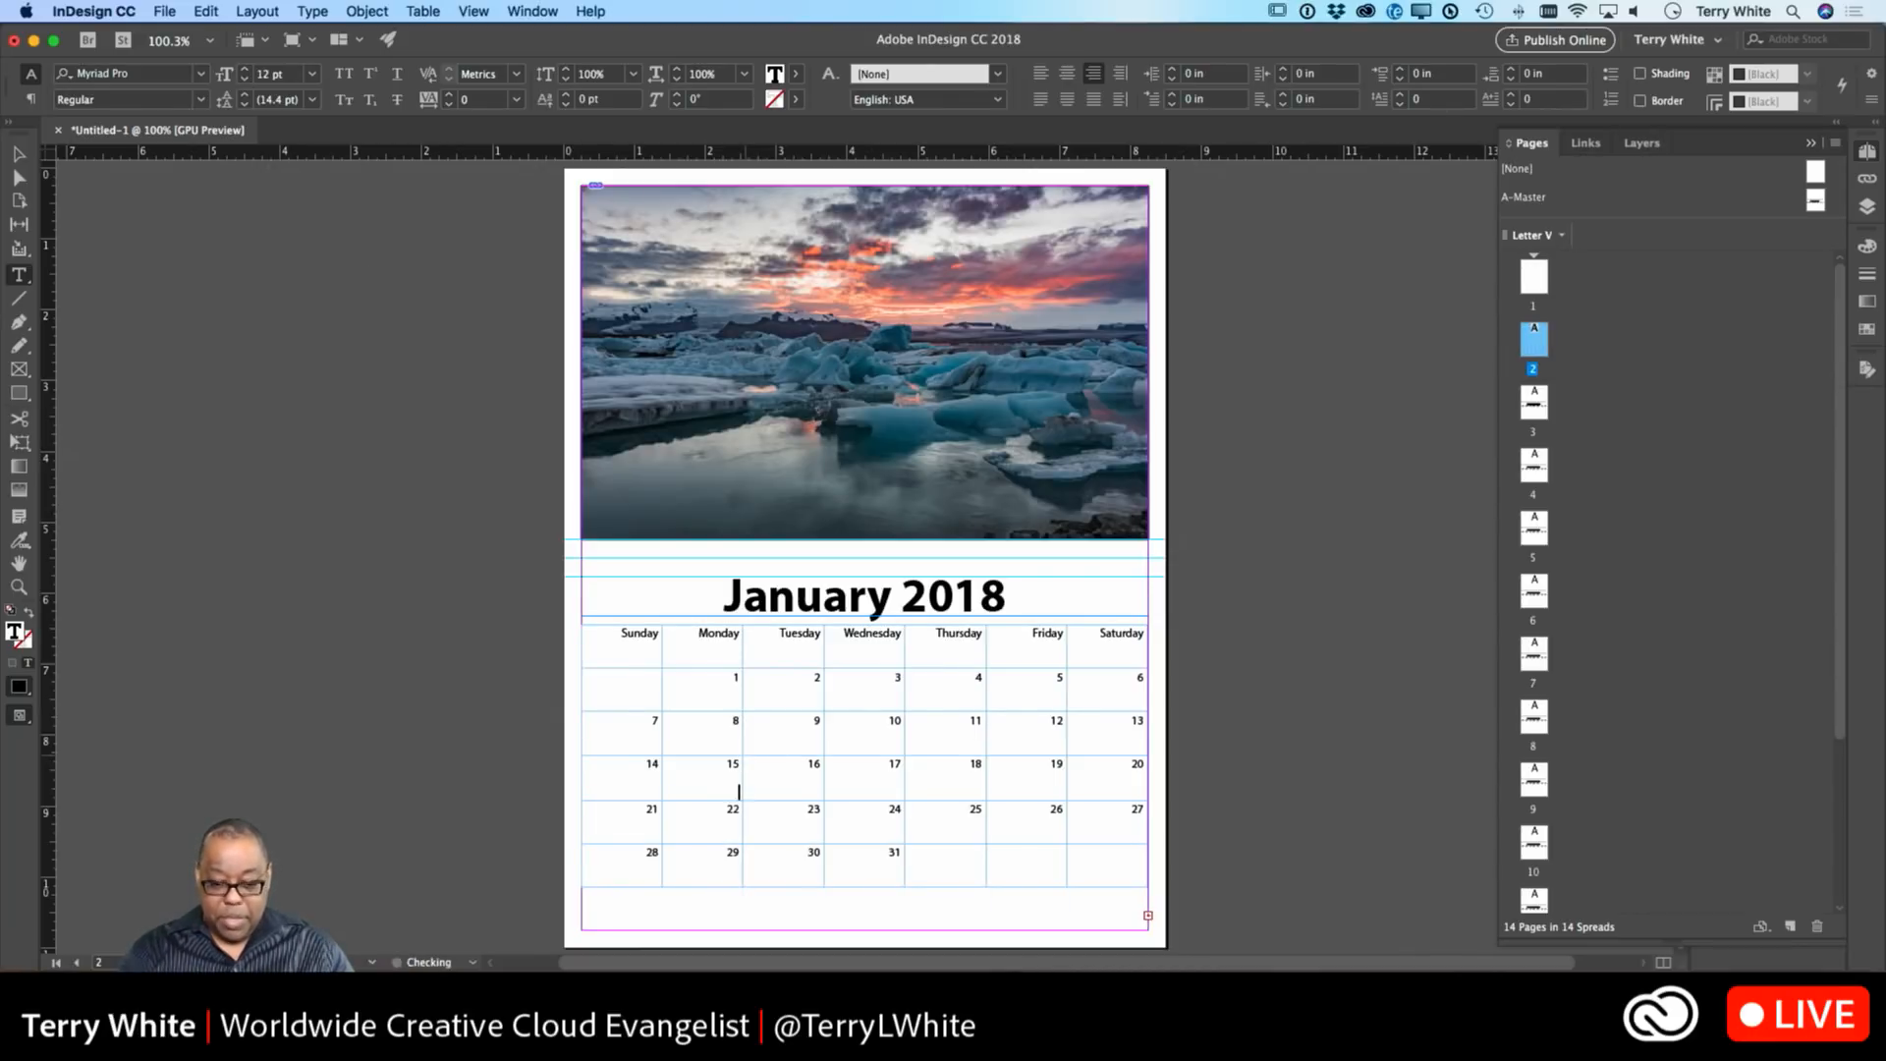
{"action": "key", "text": "Return"}
{"action": "type", "text": "M"}
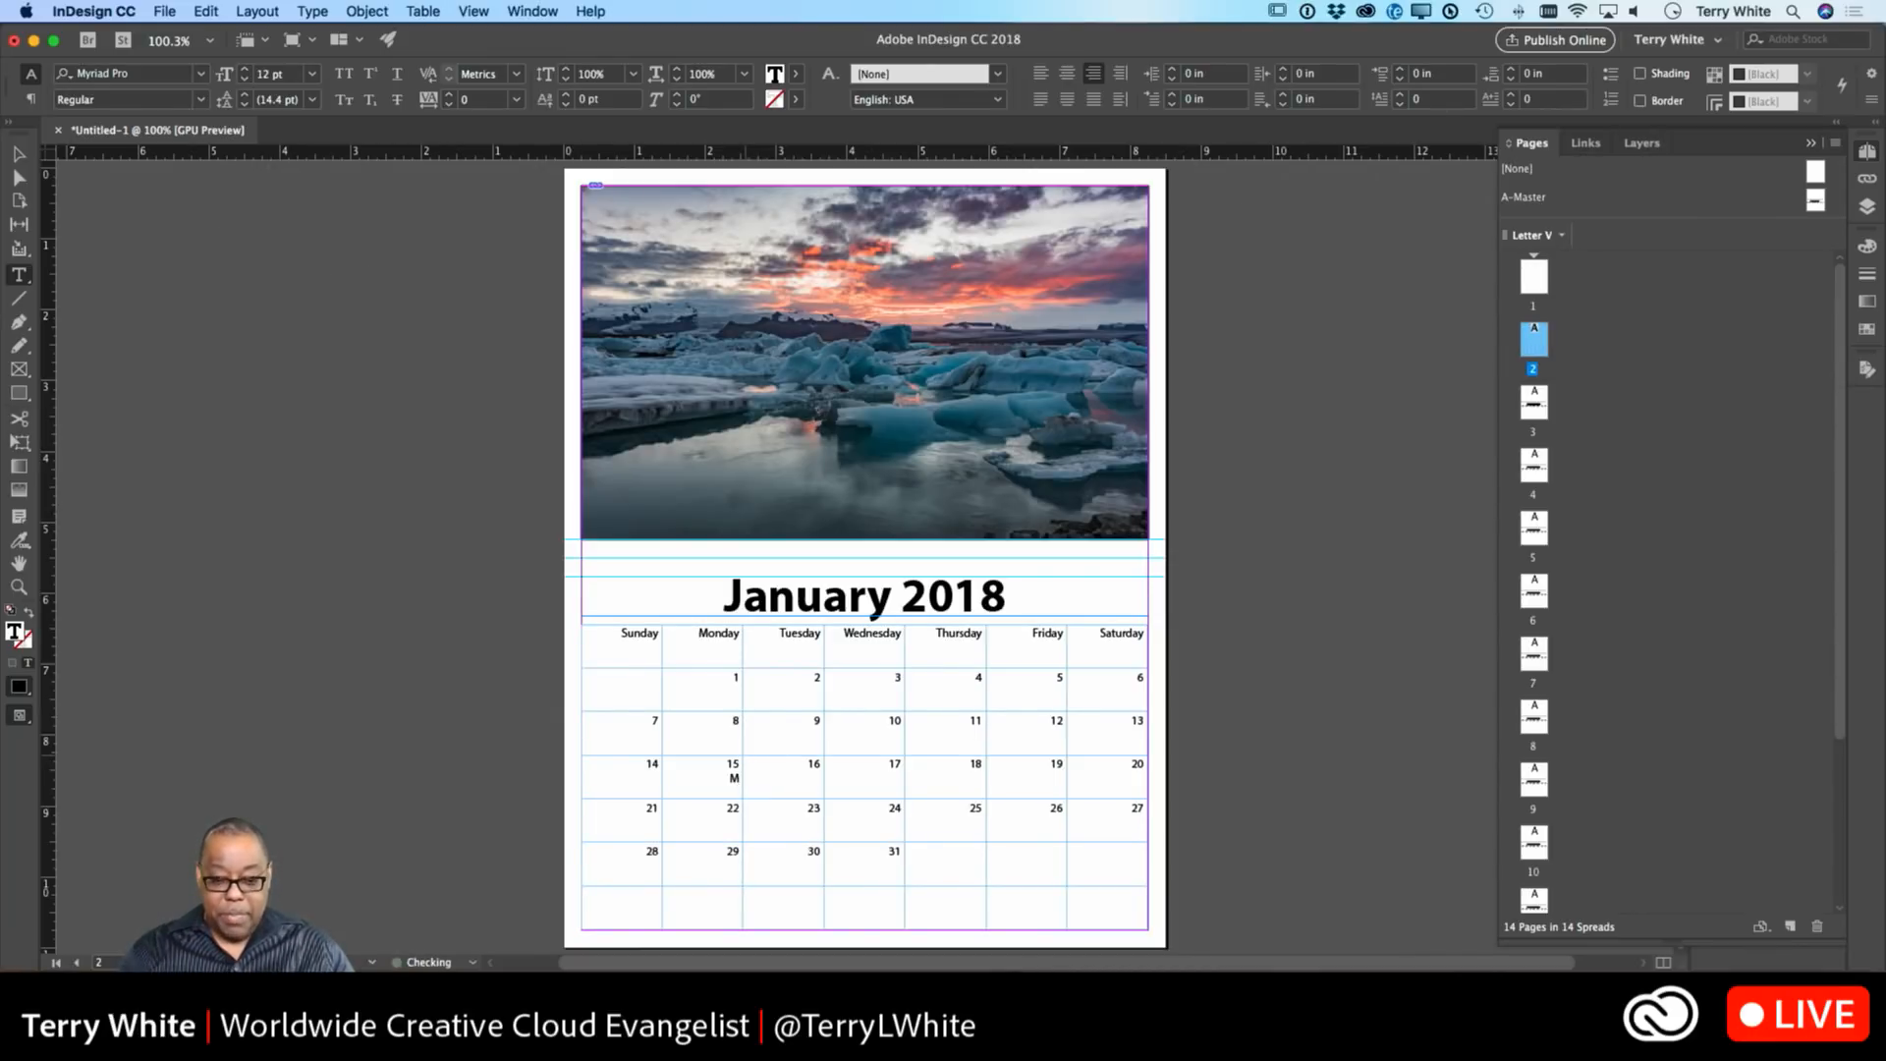
{"action": "type", "text": "LK Jr"}
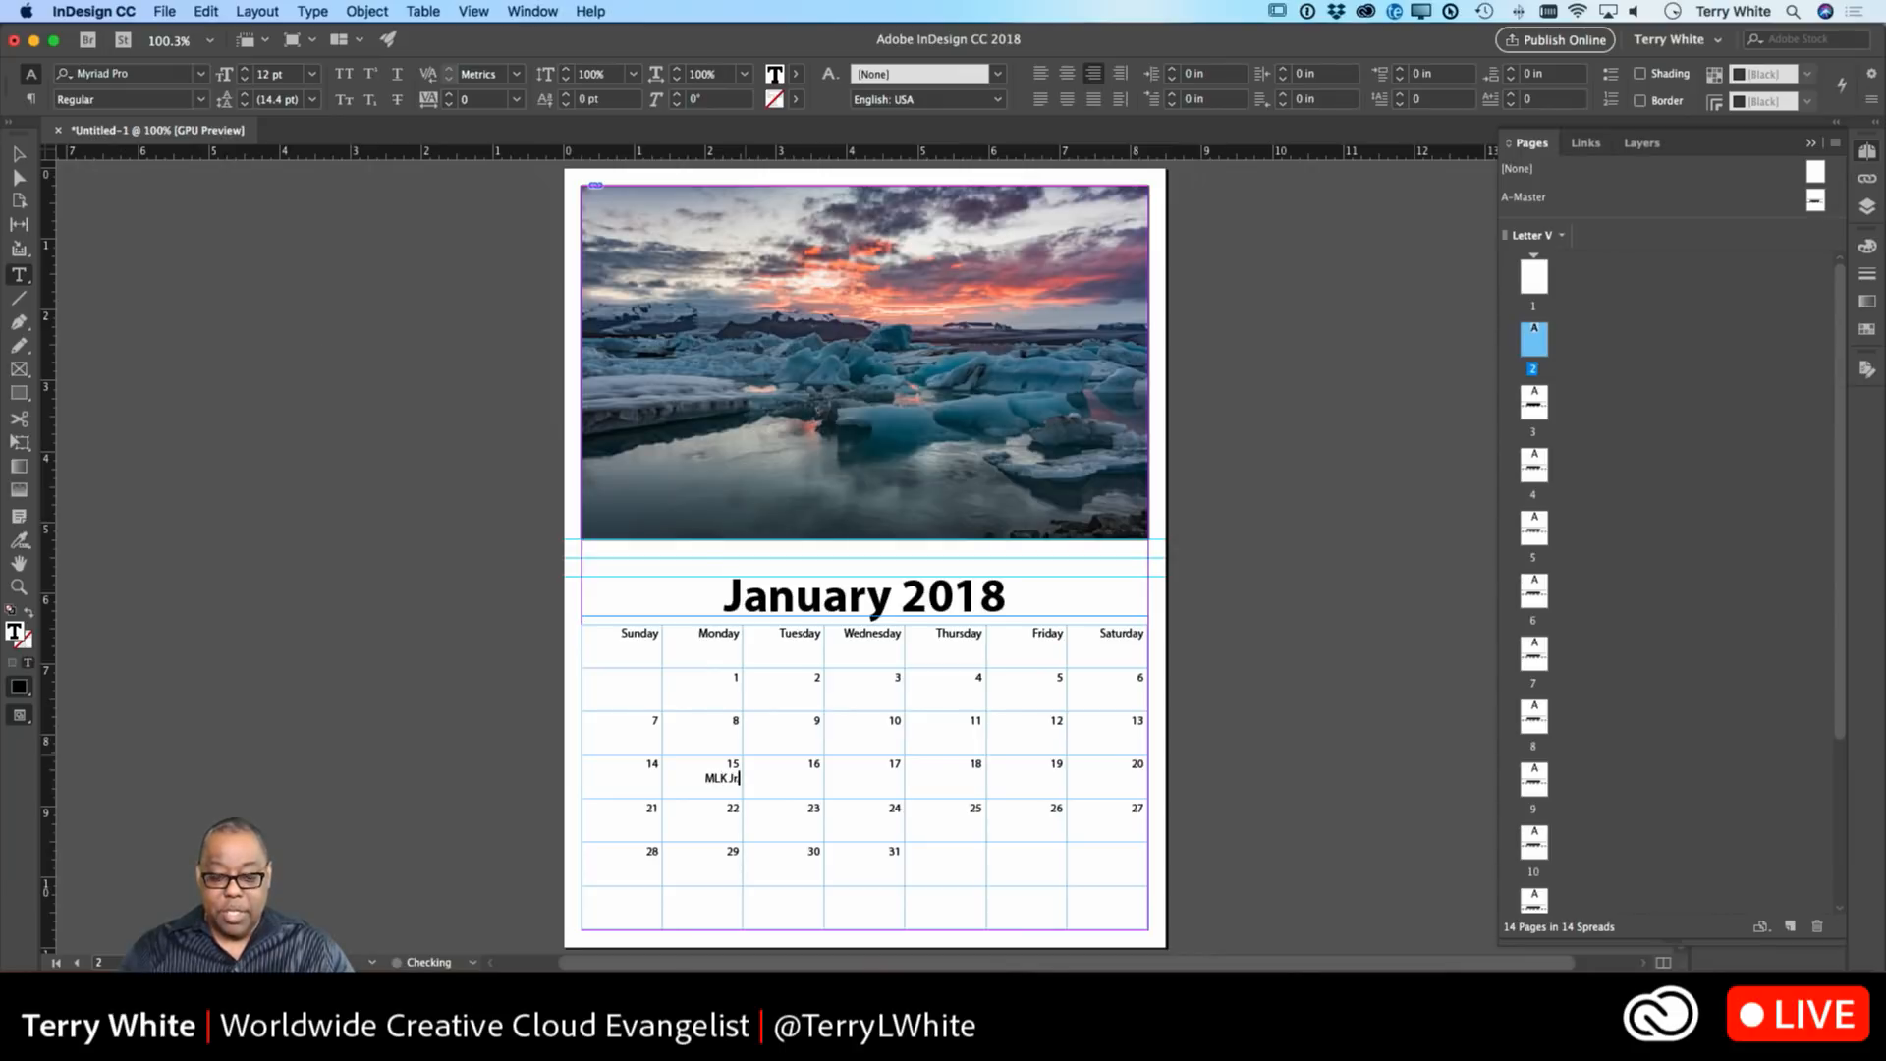
{"action": "type", "text": ". Birthday"}
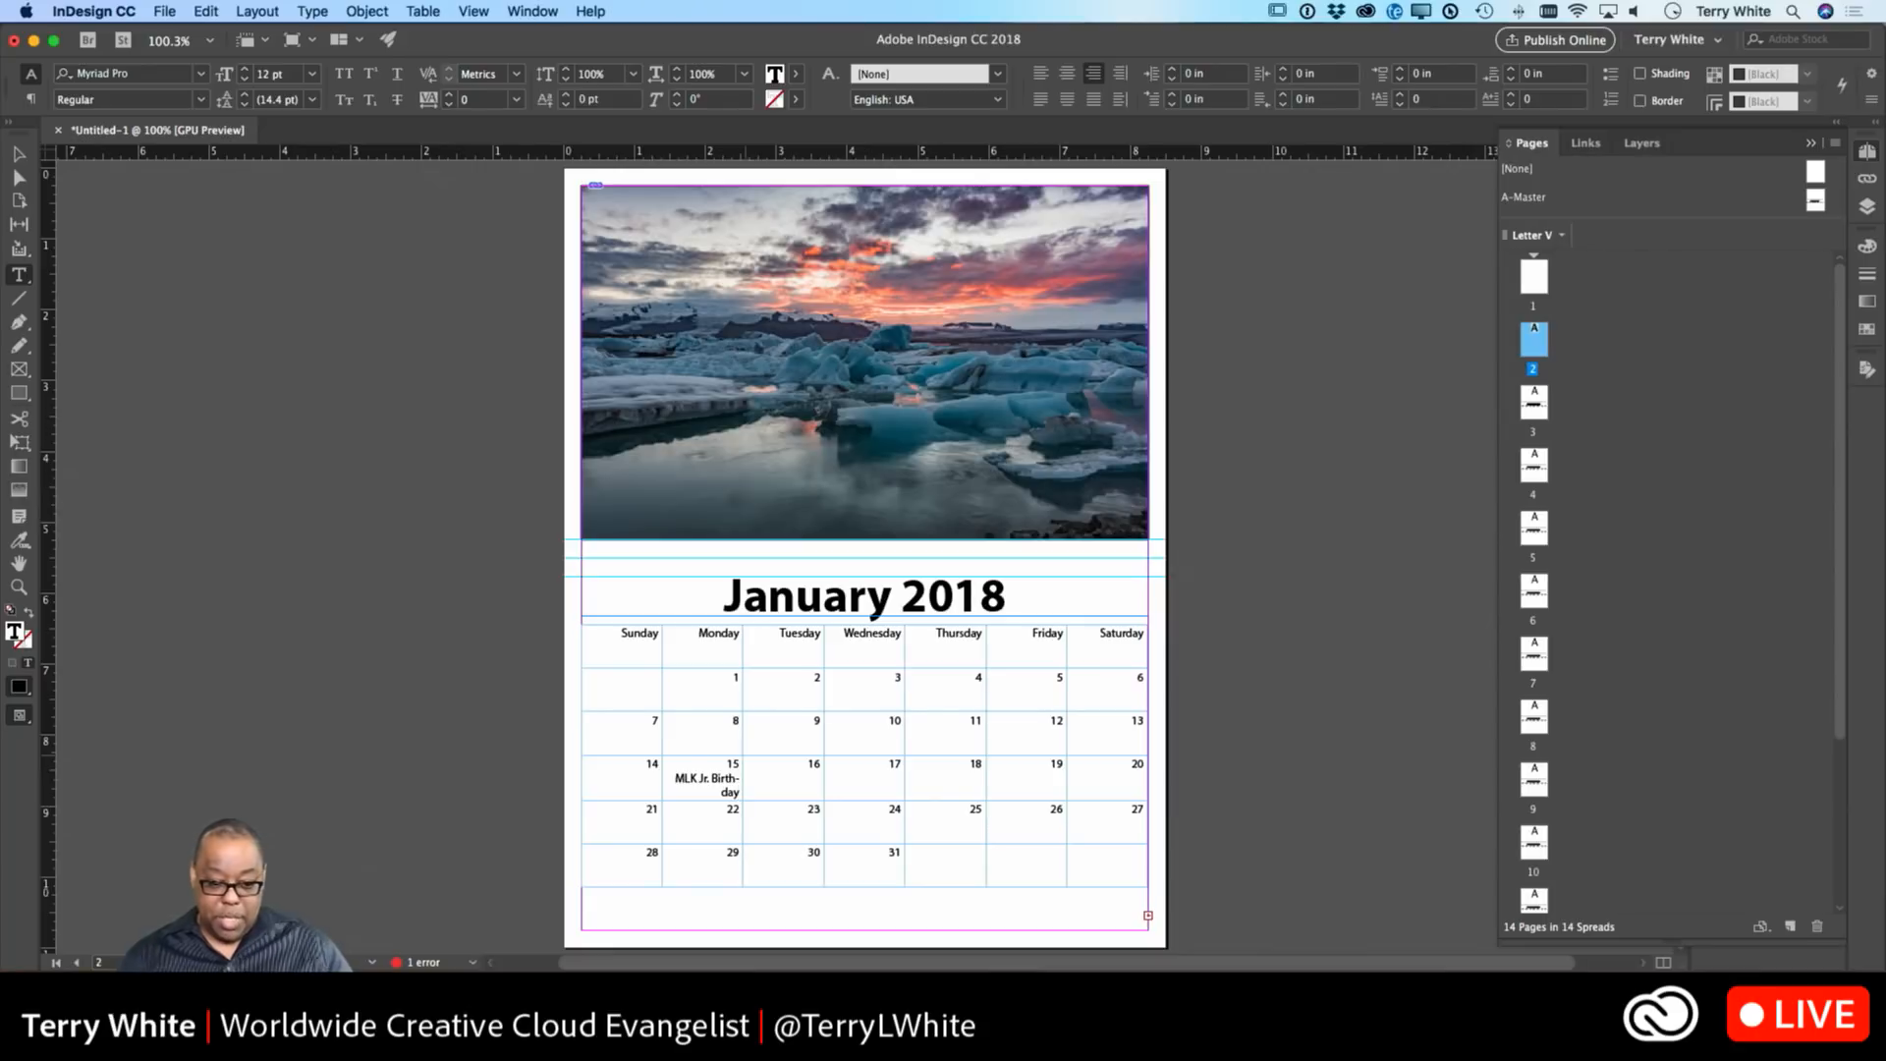
{"action": "left_click_drag", "start_coordinate": [677, 778], "coordinate": [748, 808]}
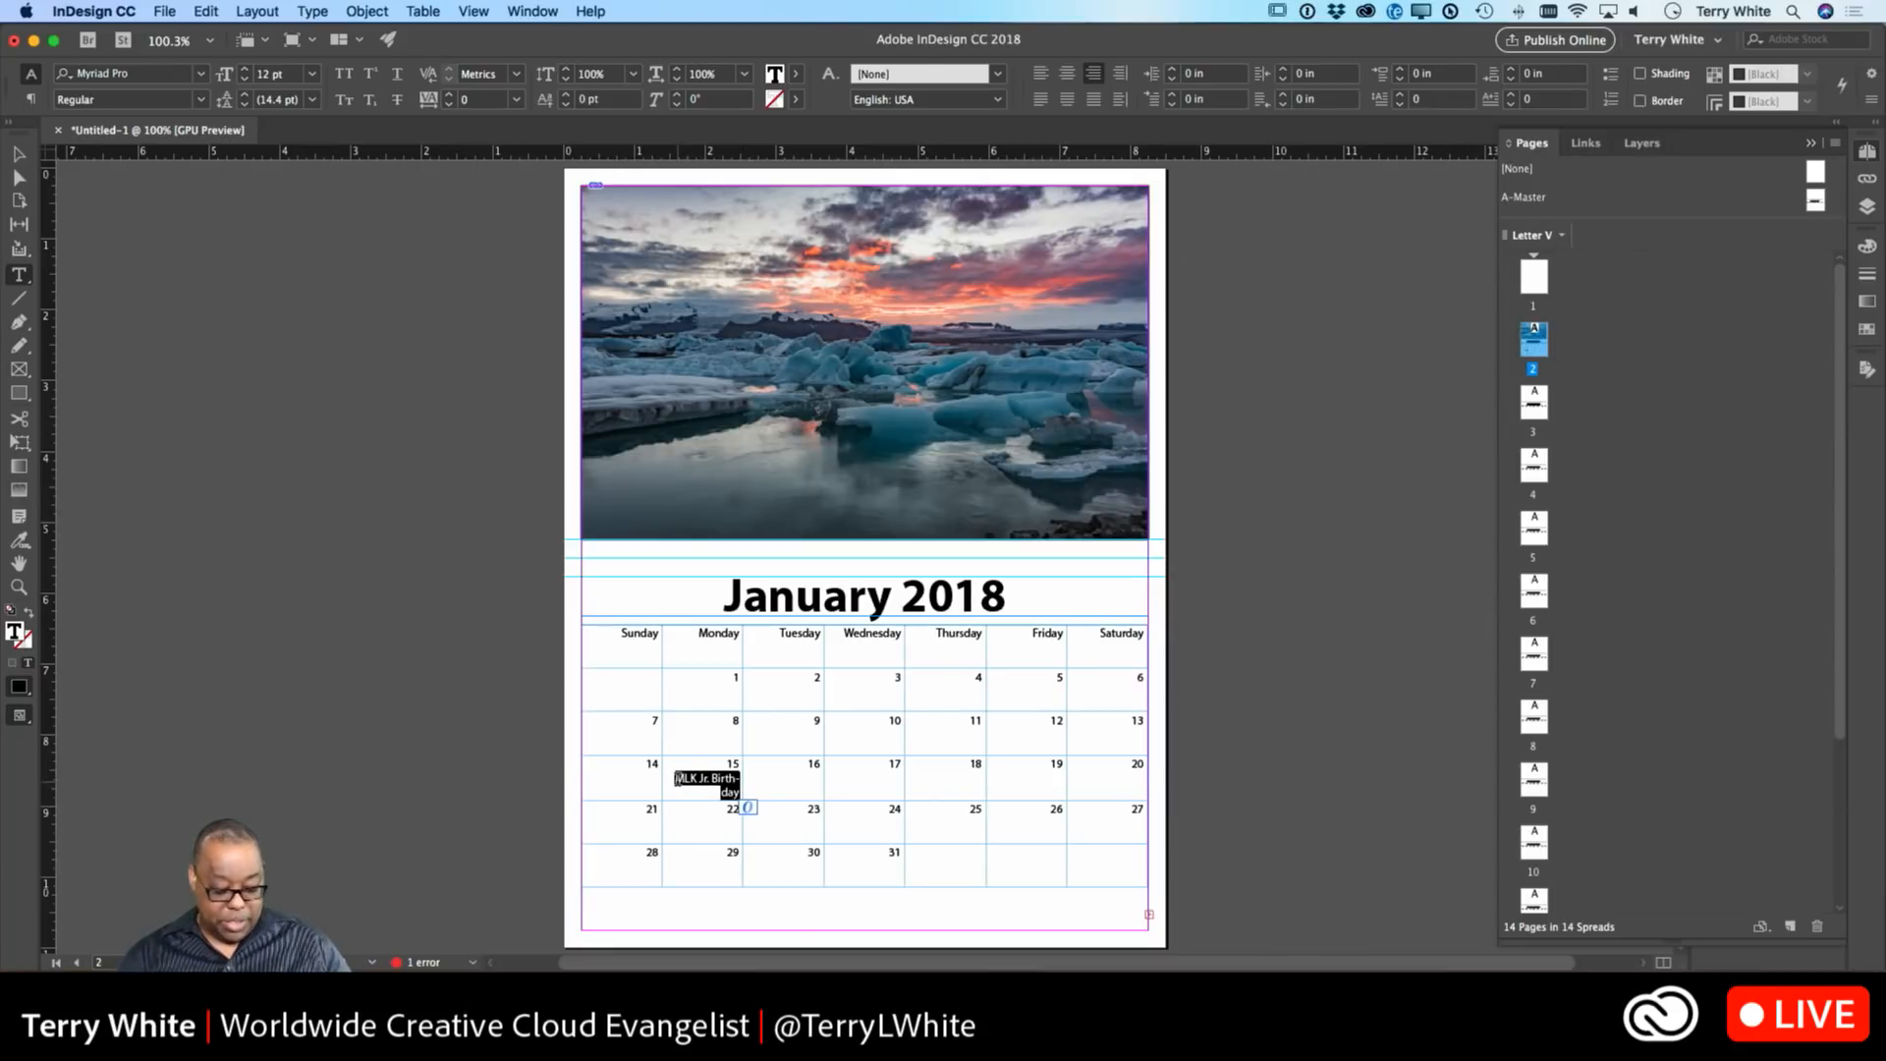
{"action": "key", "text": "super"}
{"action": "key", "text": "super+shift+comma"}
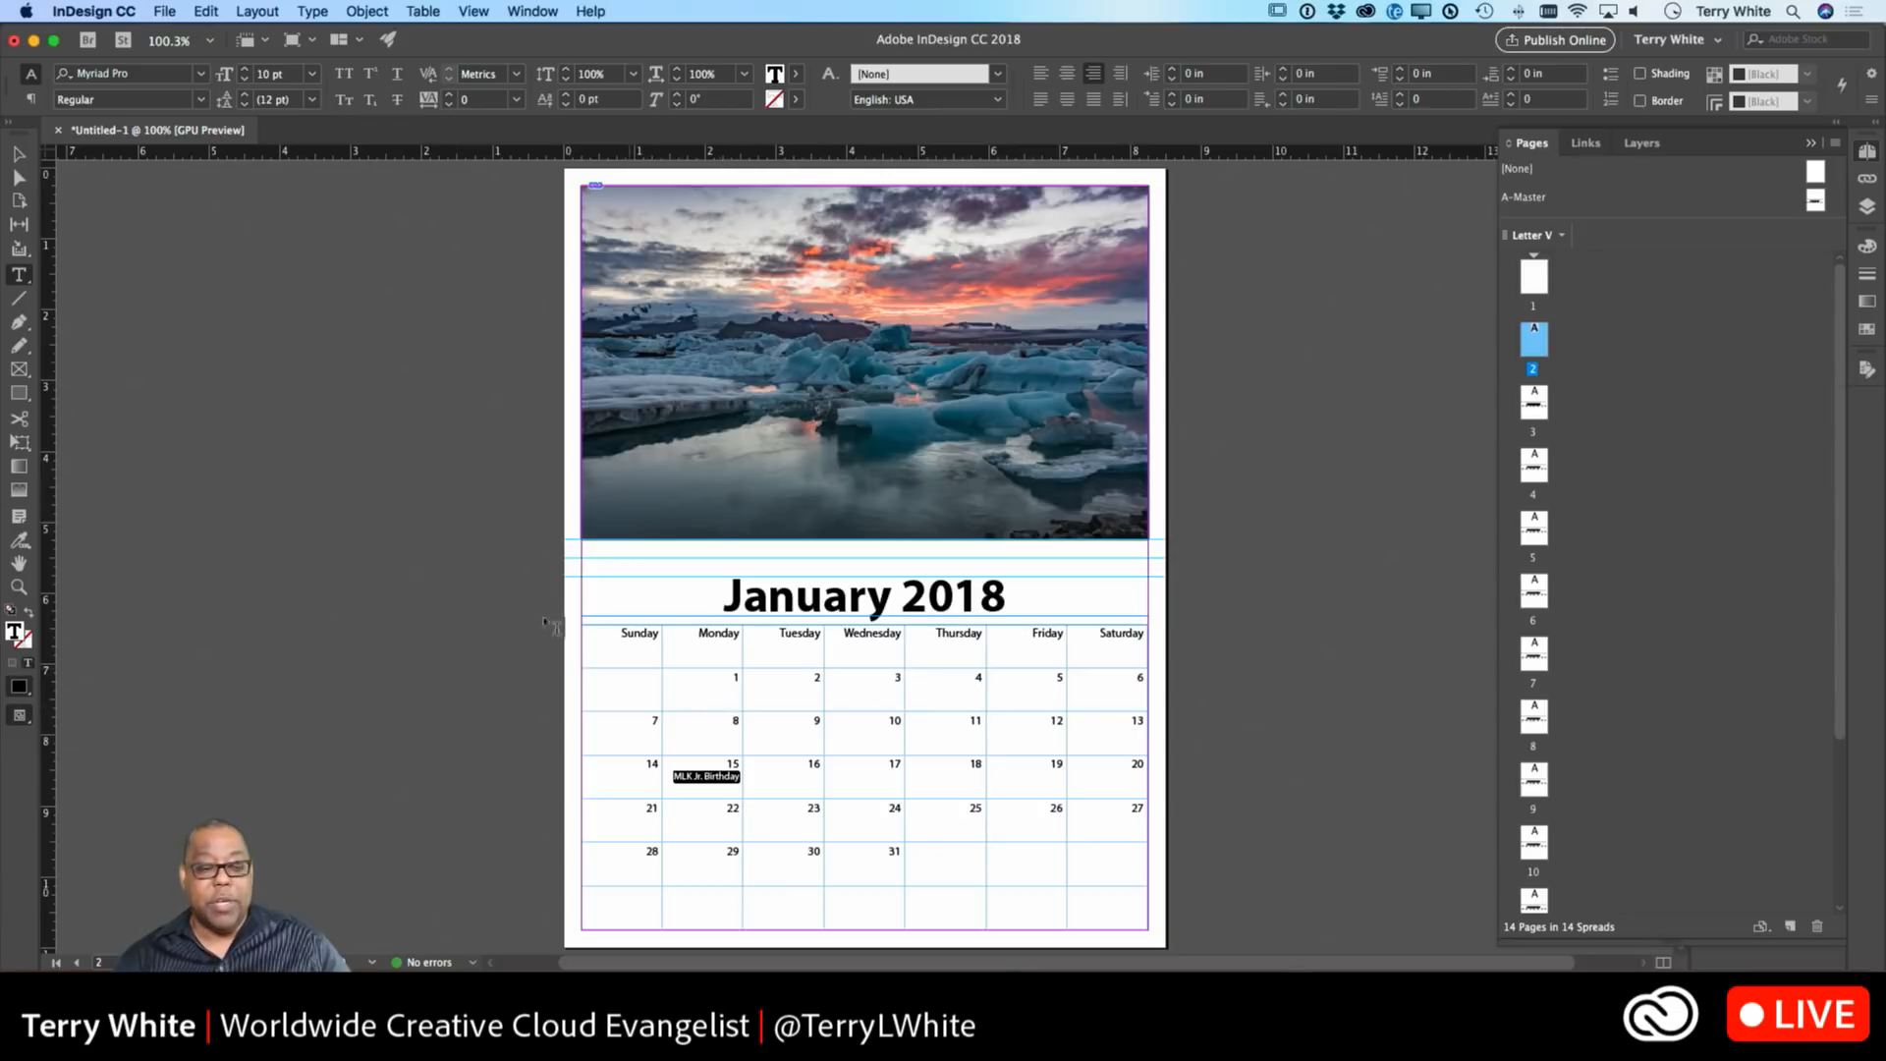
{"action": "left_click", "coordinate": [19, 154]}
{"action": "left_click", "coordinate": [290, 408]}
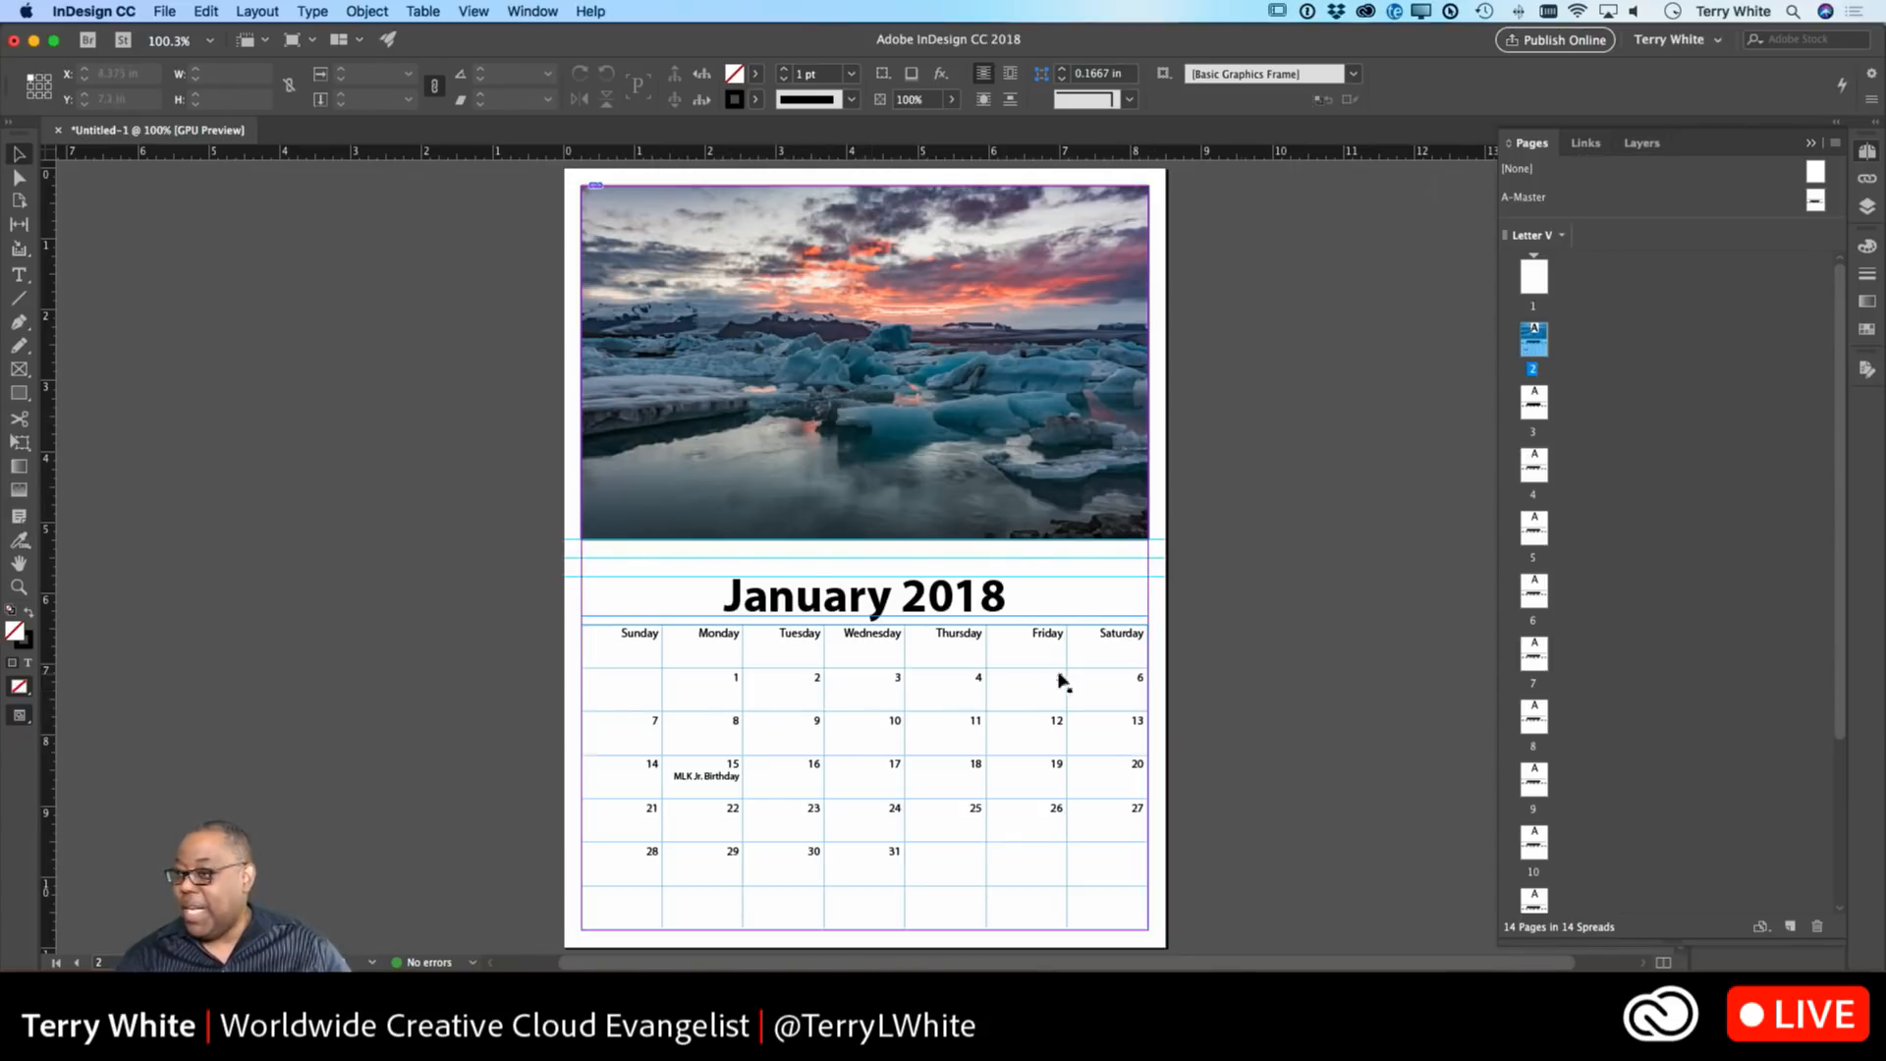
Clear the date text from the Wednesday 10th cell.
{"action": "double_click", "coordinate": [880, 720]}
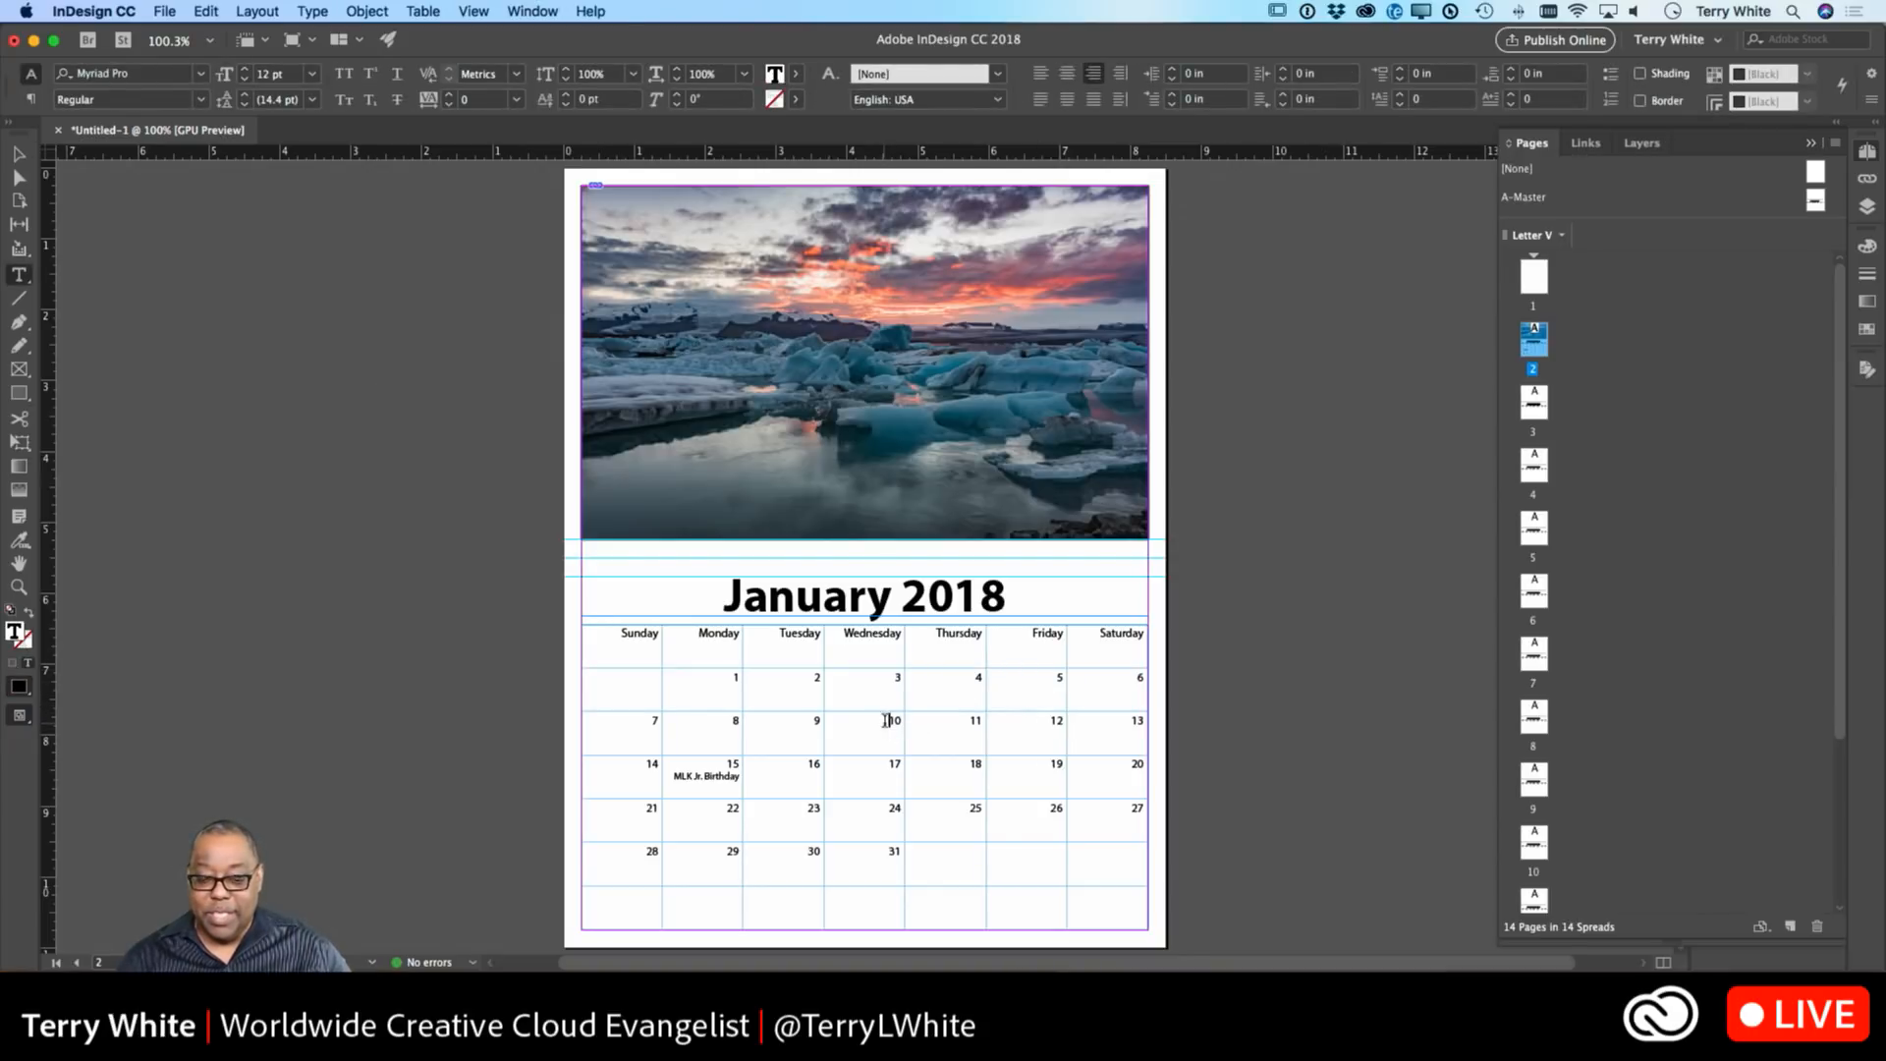
{"action": "left_click_drag", "start_coordinate": [888, 720], "coordinate": [923, 718]}
{"action": "left_click", "coordinate": [898, 719]}
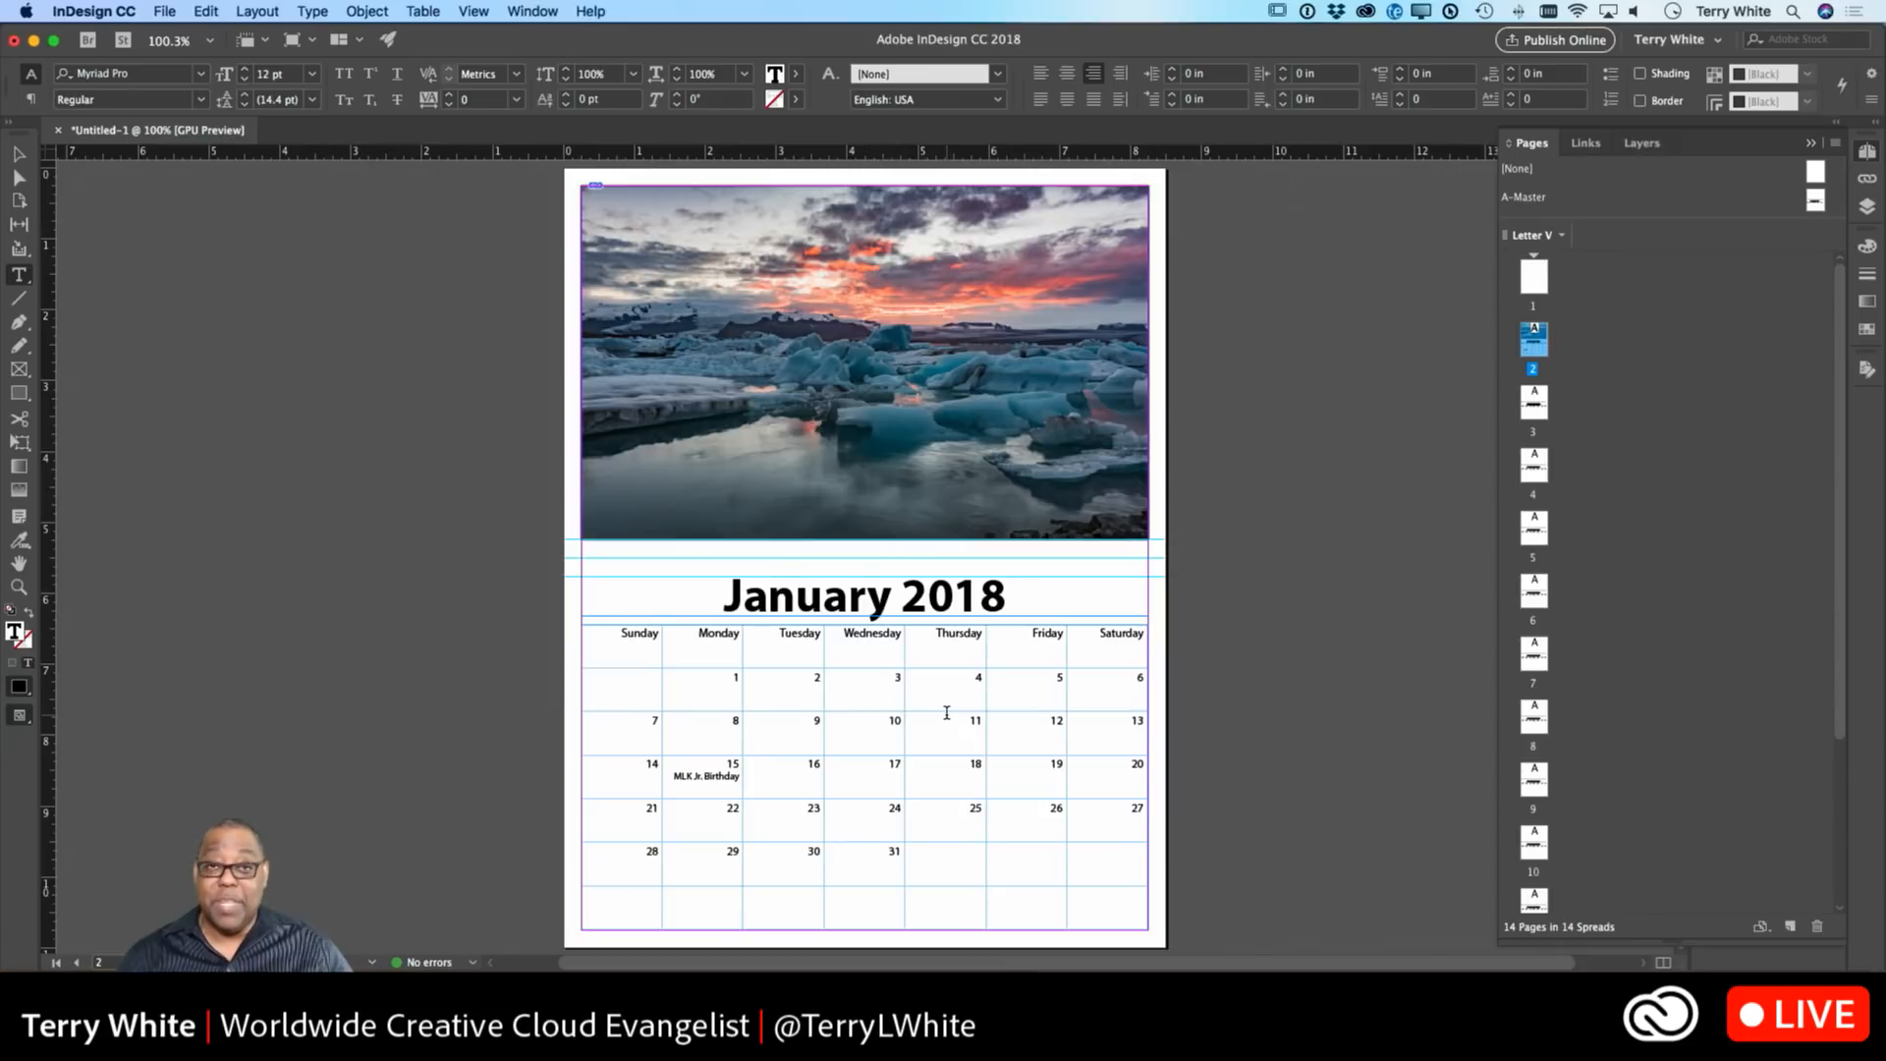
{"action": "key", "text": "BackSpace"}
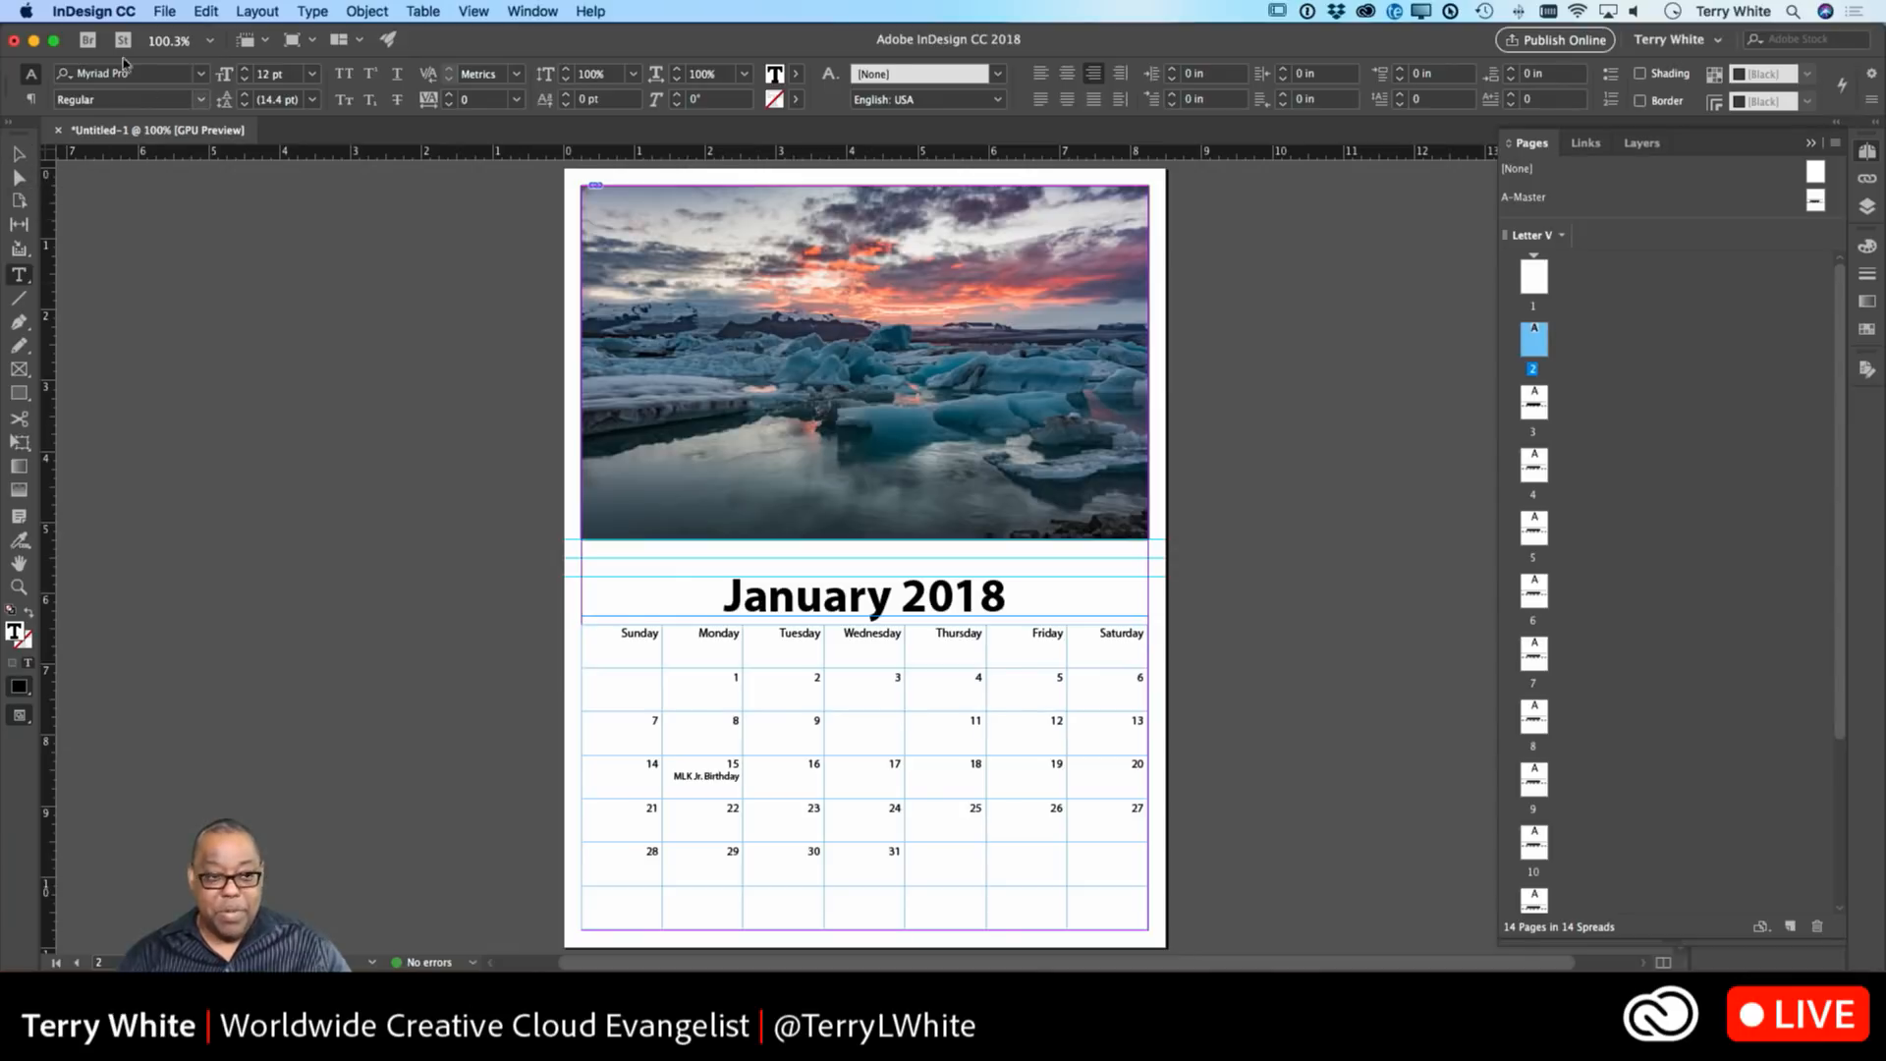
Place the couple's birthday photo from the Birthdays folder into the 10th cell.
{"action": "left_click", "coordinate": [163, 11]}
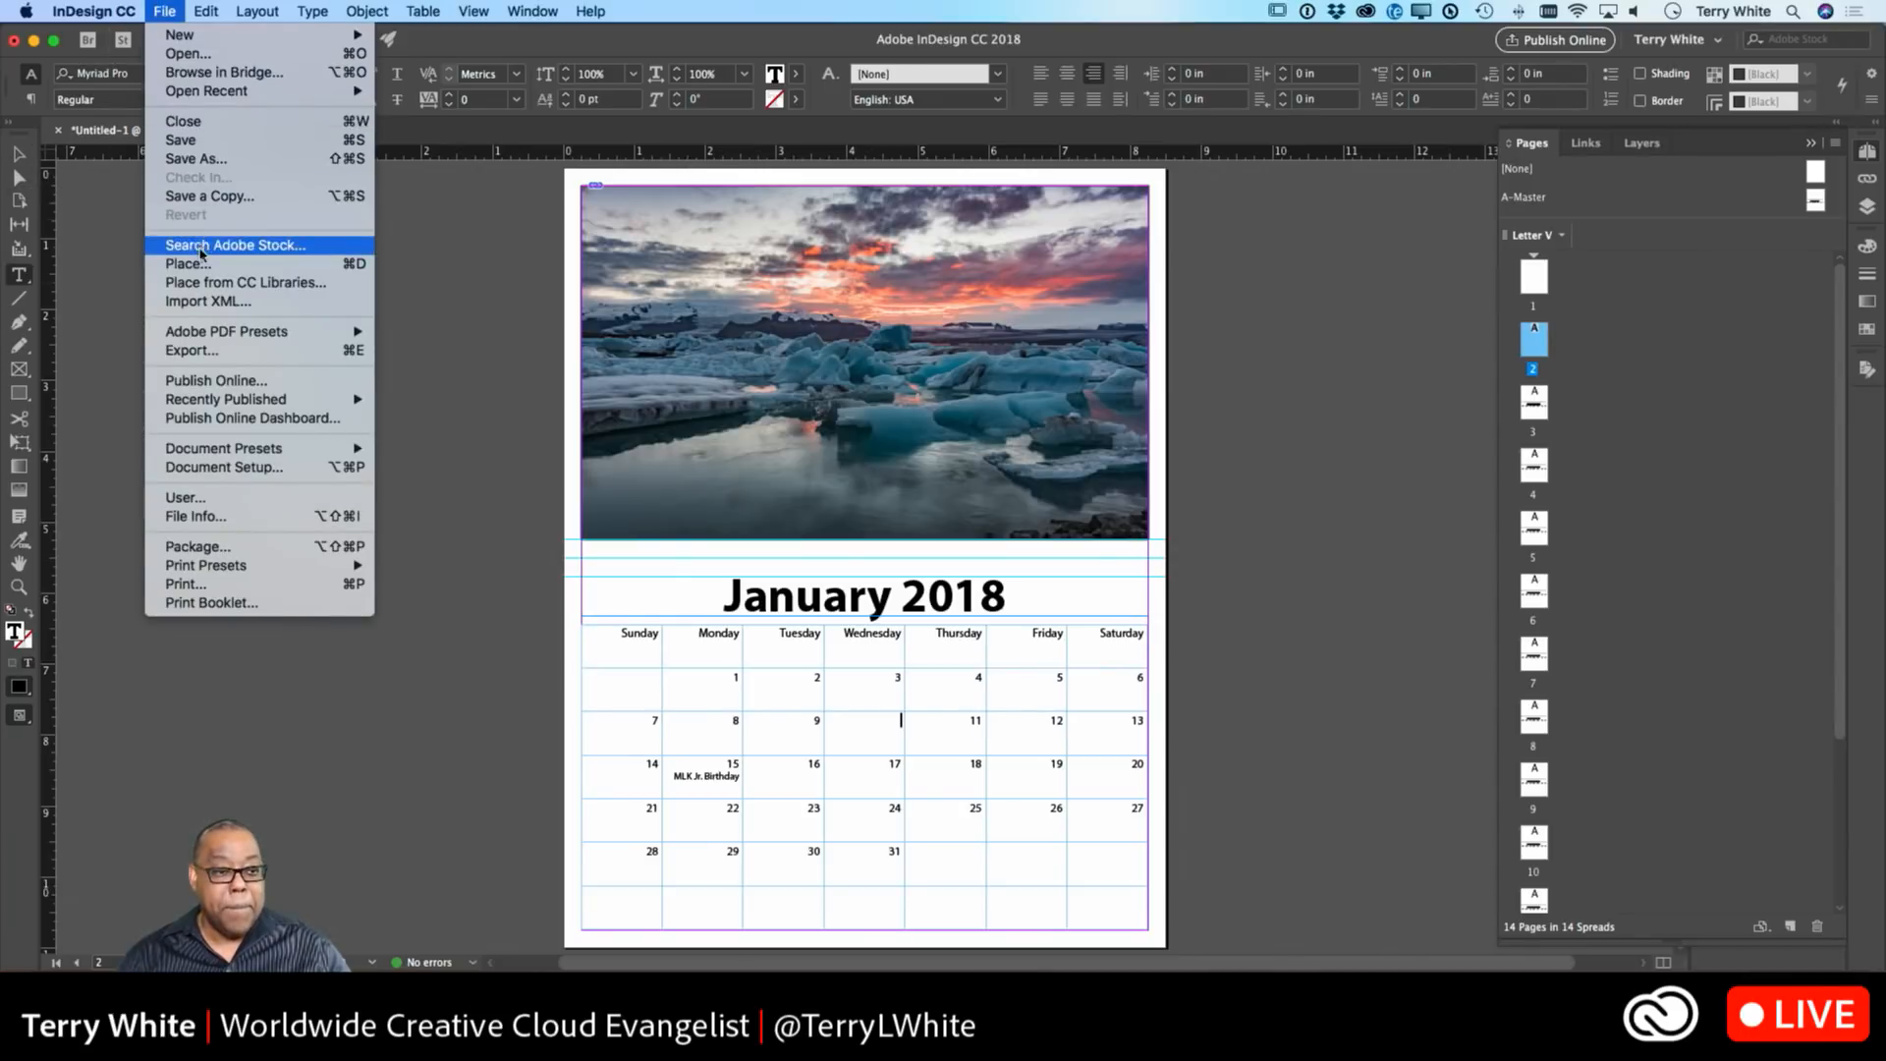
{"action": "left_click", "coordinate": [187, 264]}
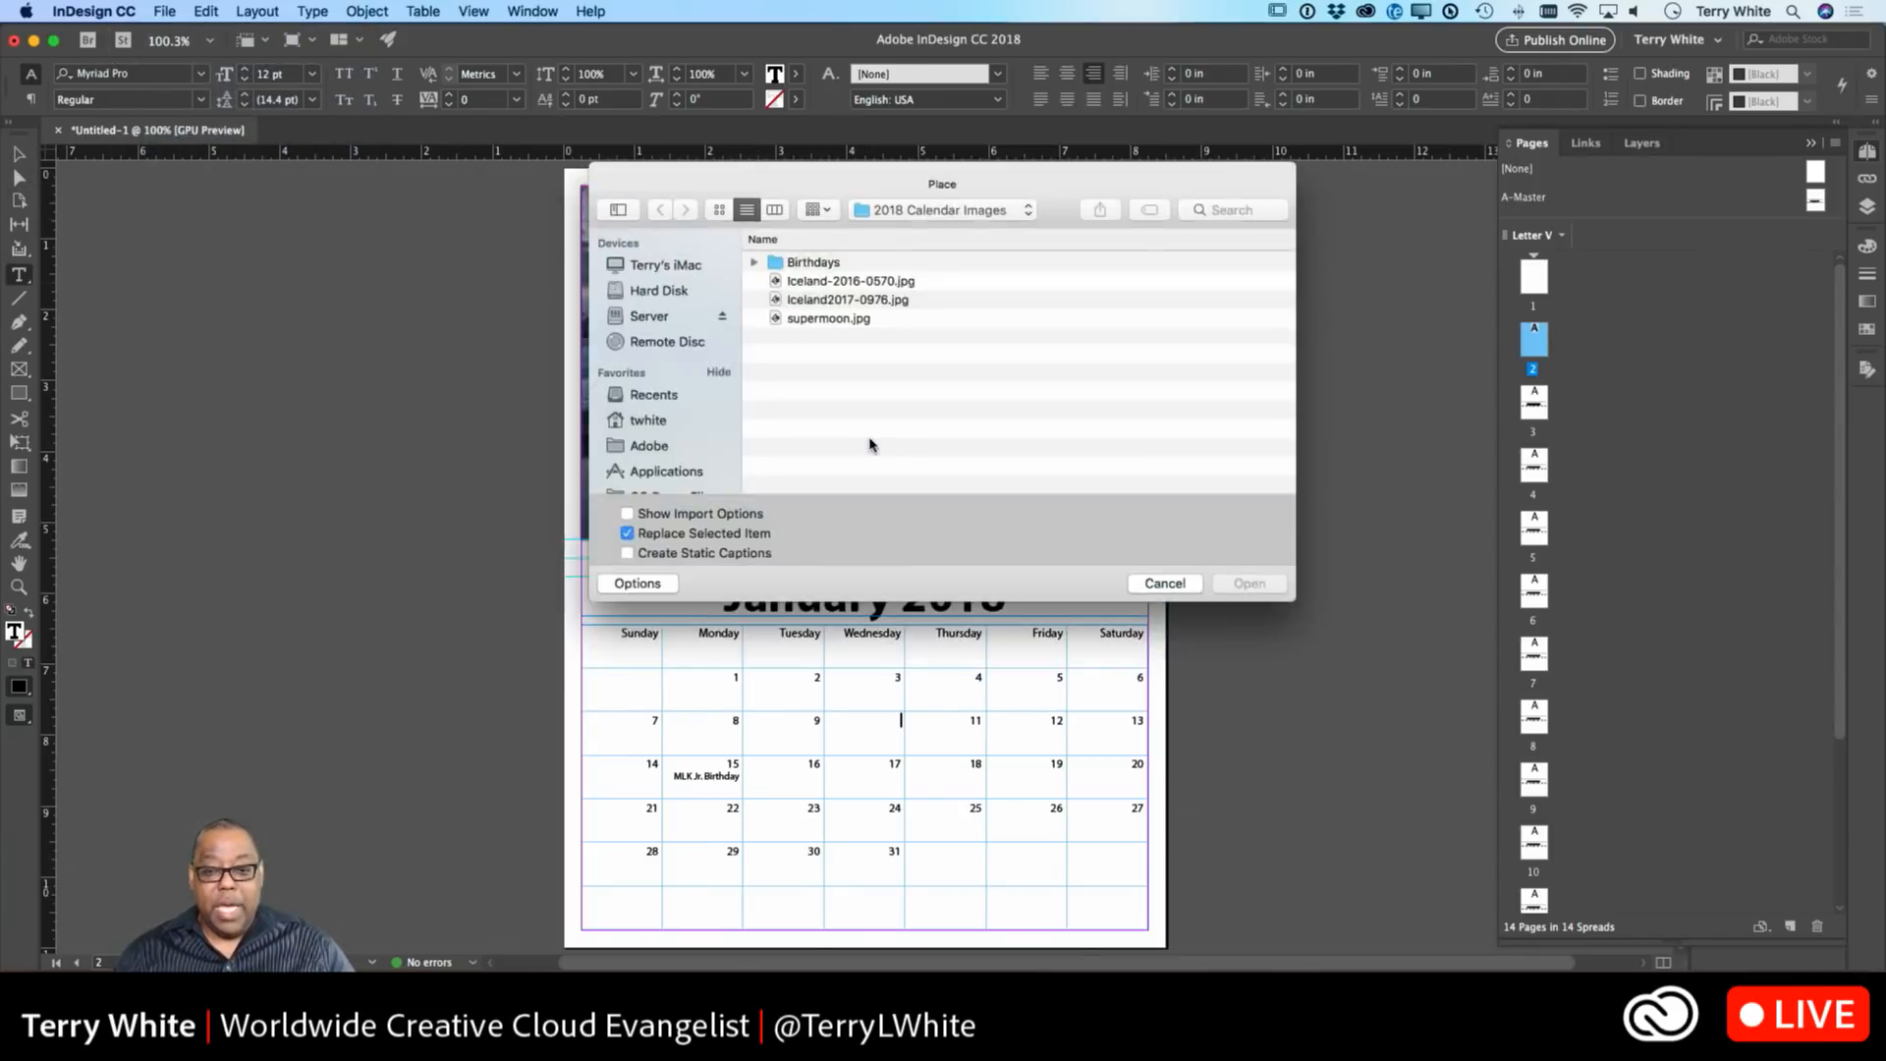
{"action": "double_click", "coordinate": [800, 263]}
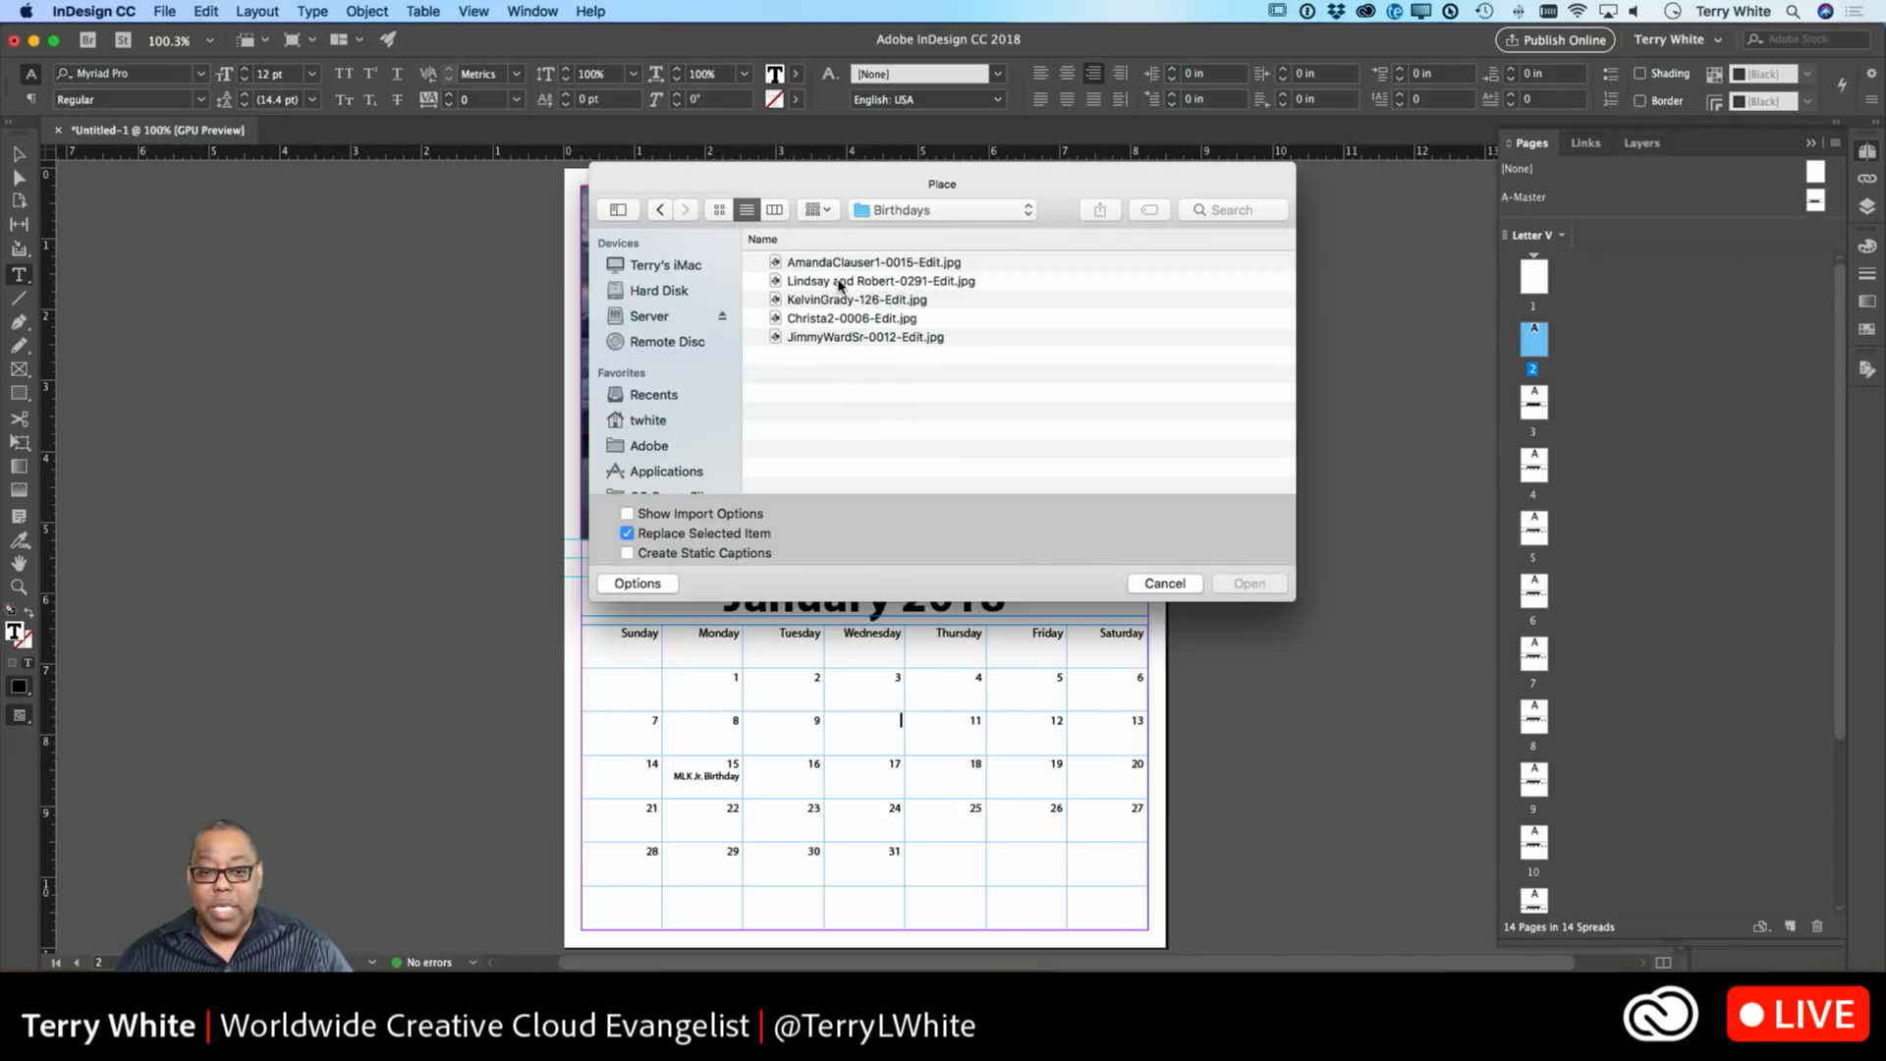
{"action": "left_click", "coordinate": [840, 286]}
{"action": "key", "text": "space"}
{"action": "key", "text": "space"}
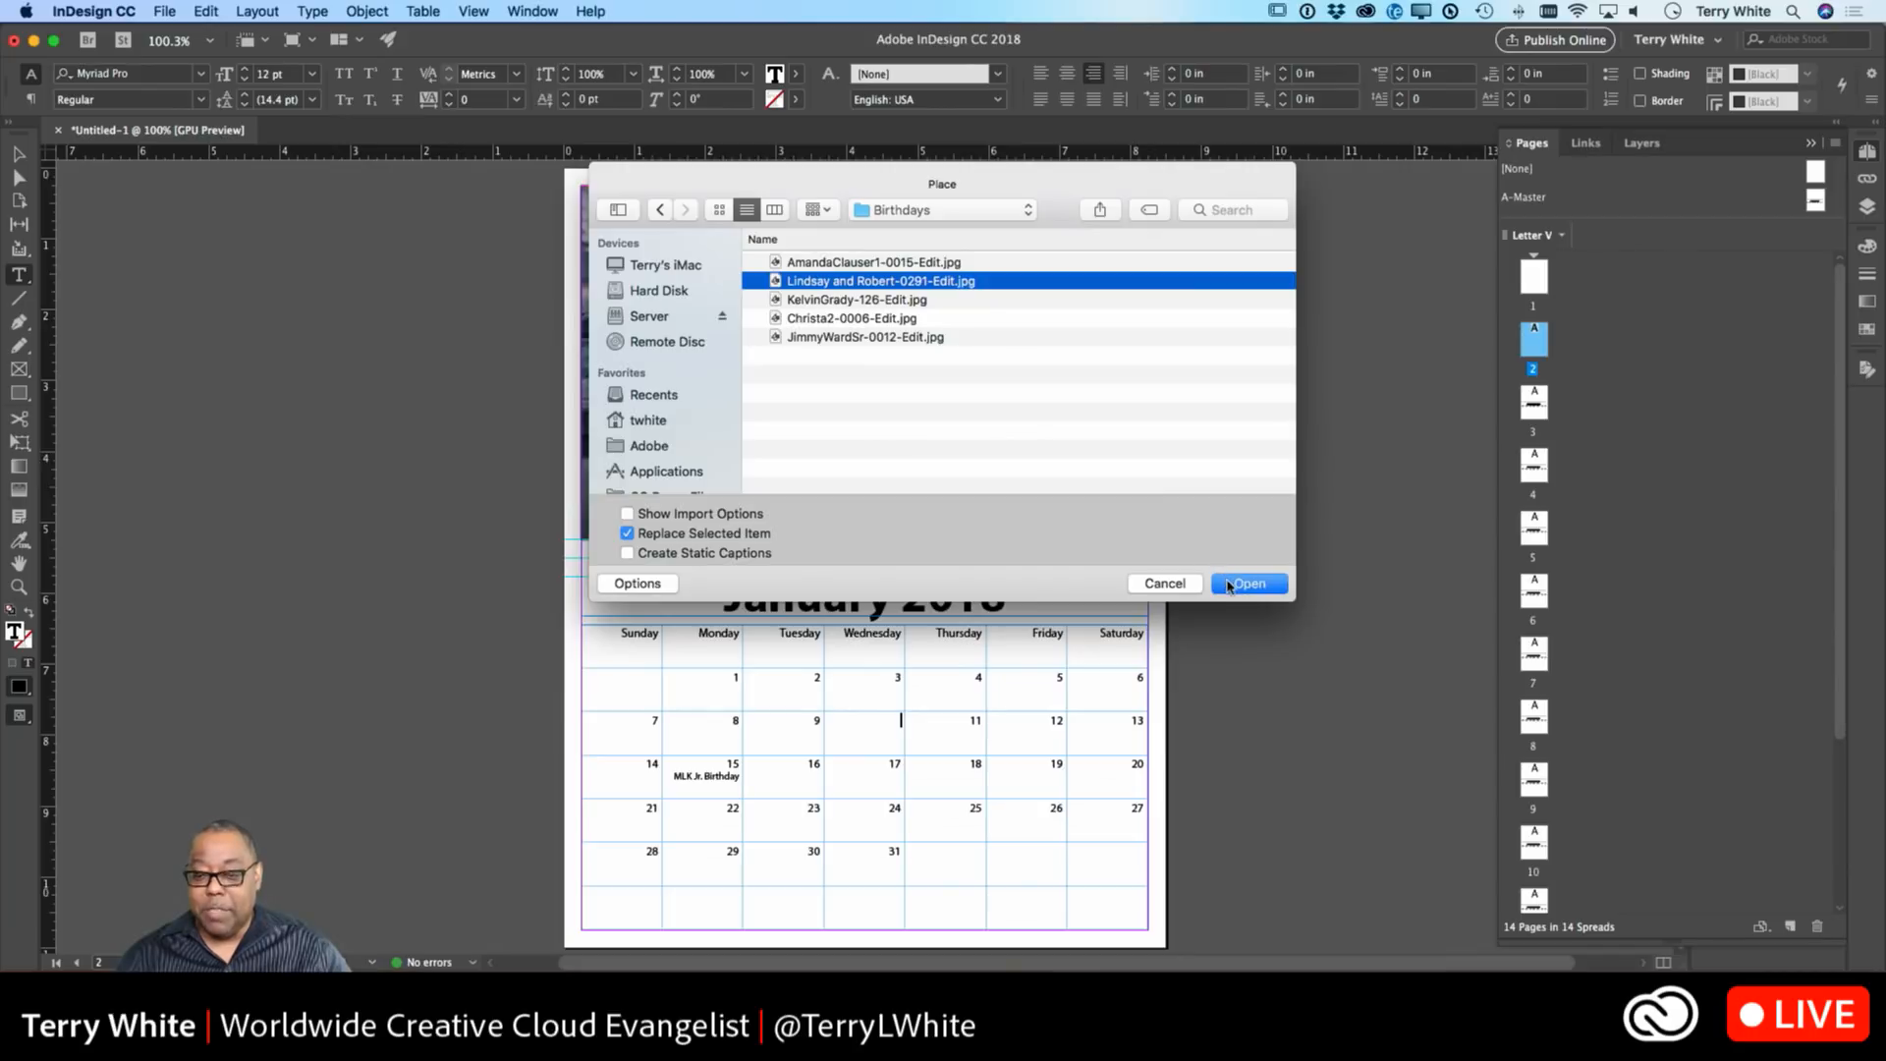
{"action": "left_click", "coordinate": [1247, 585]}
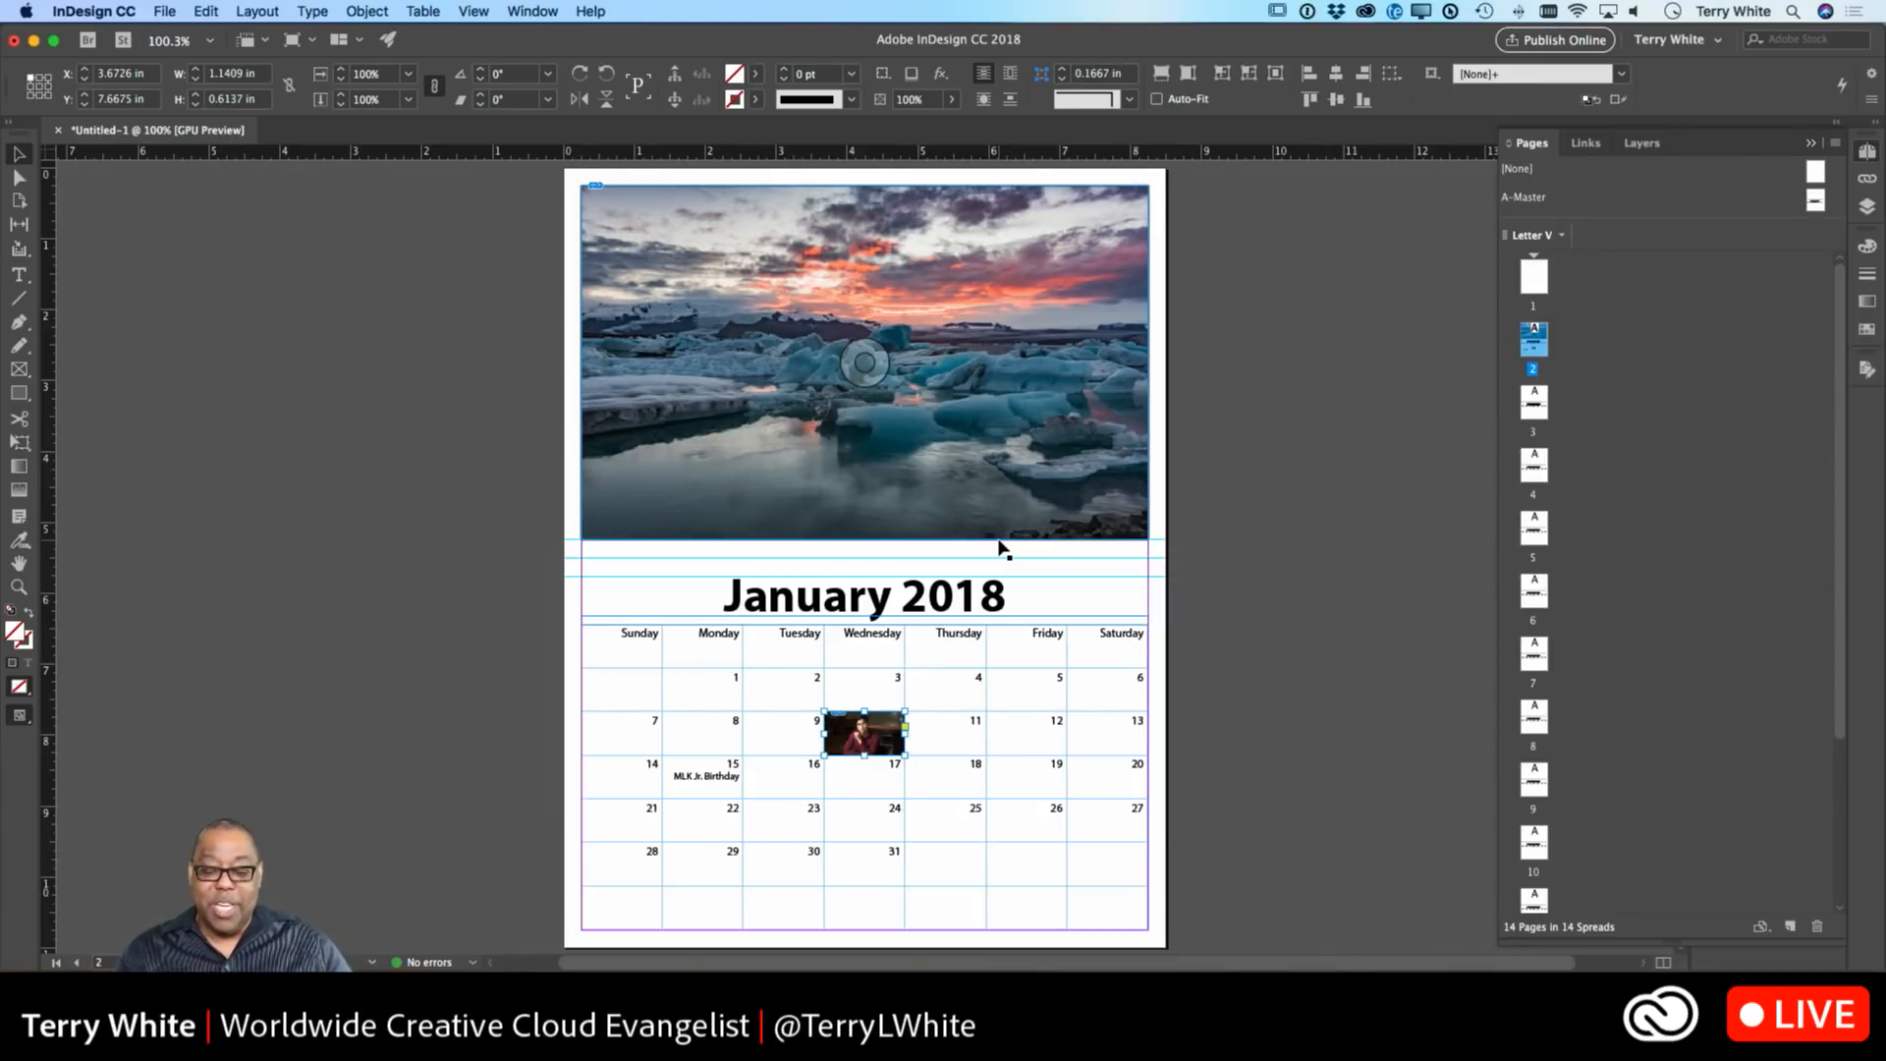
{"action": "double_click", "coordinate": [815, 677]}
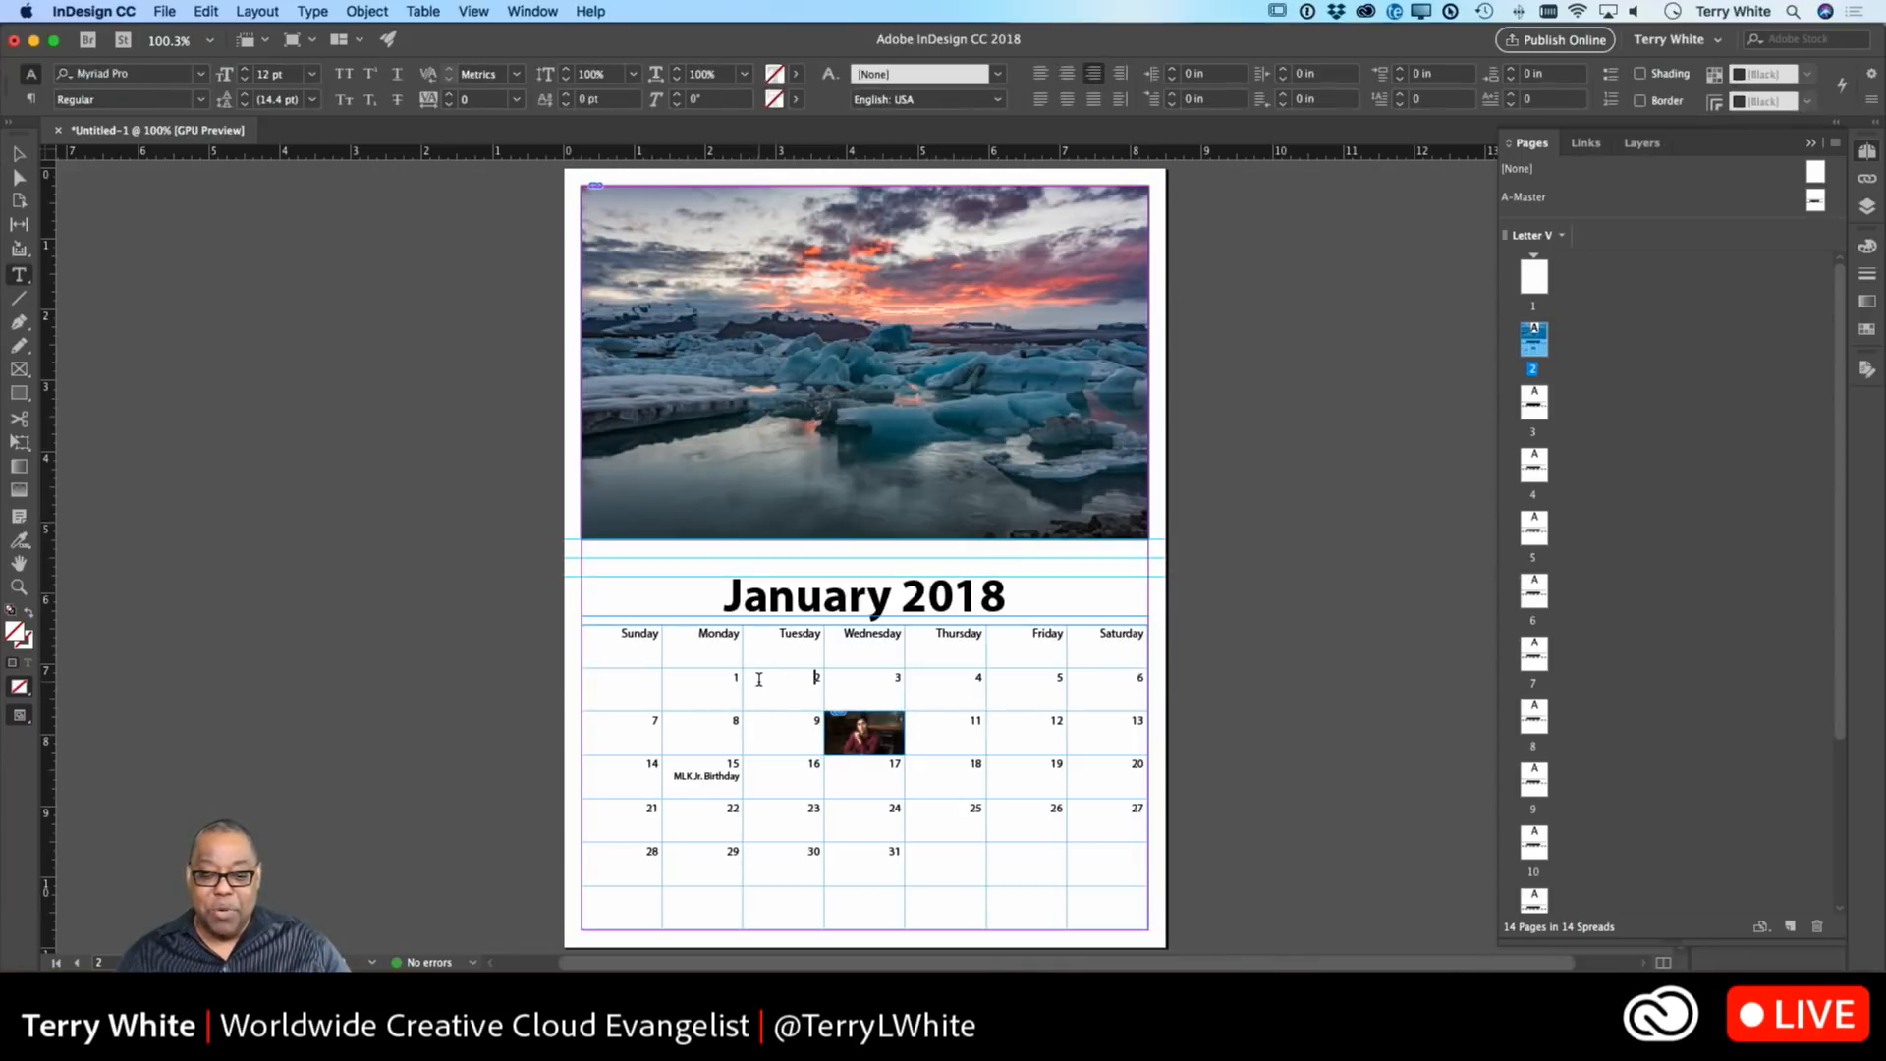
{"action": "left_click", "coordinate": [367, 11]}
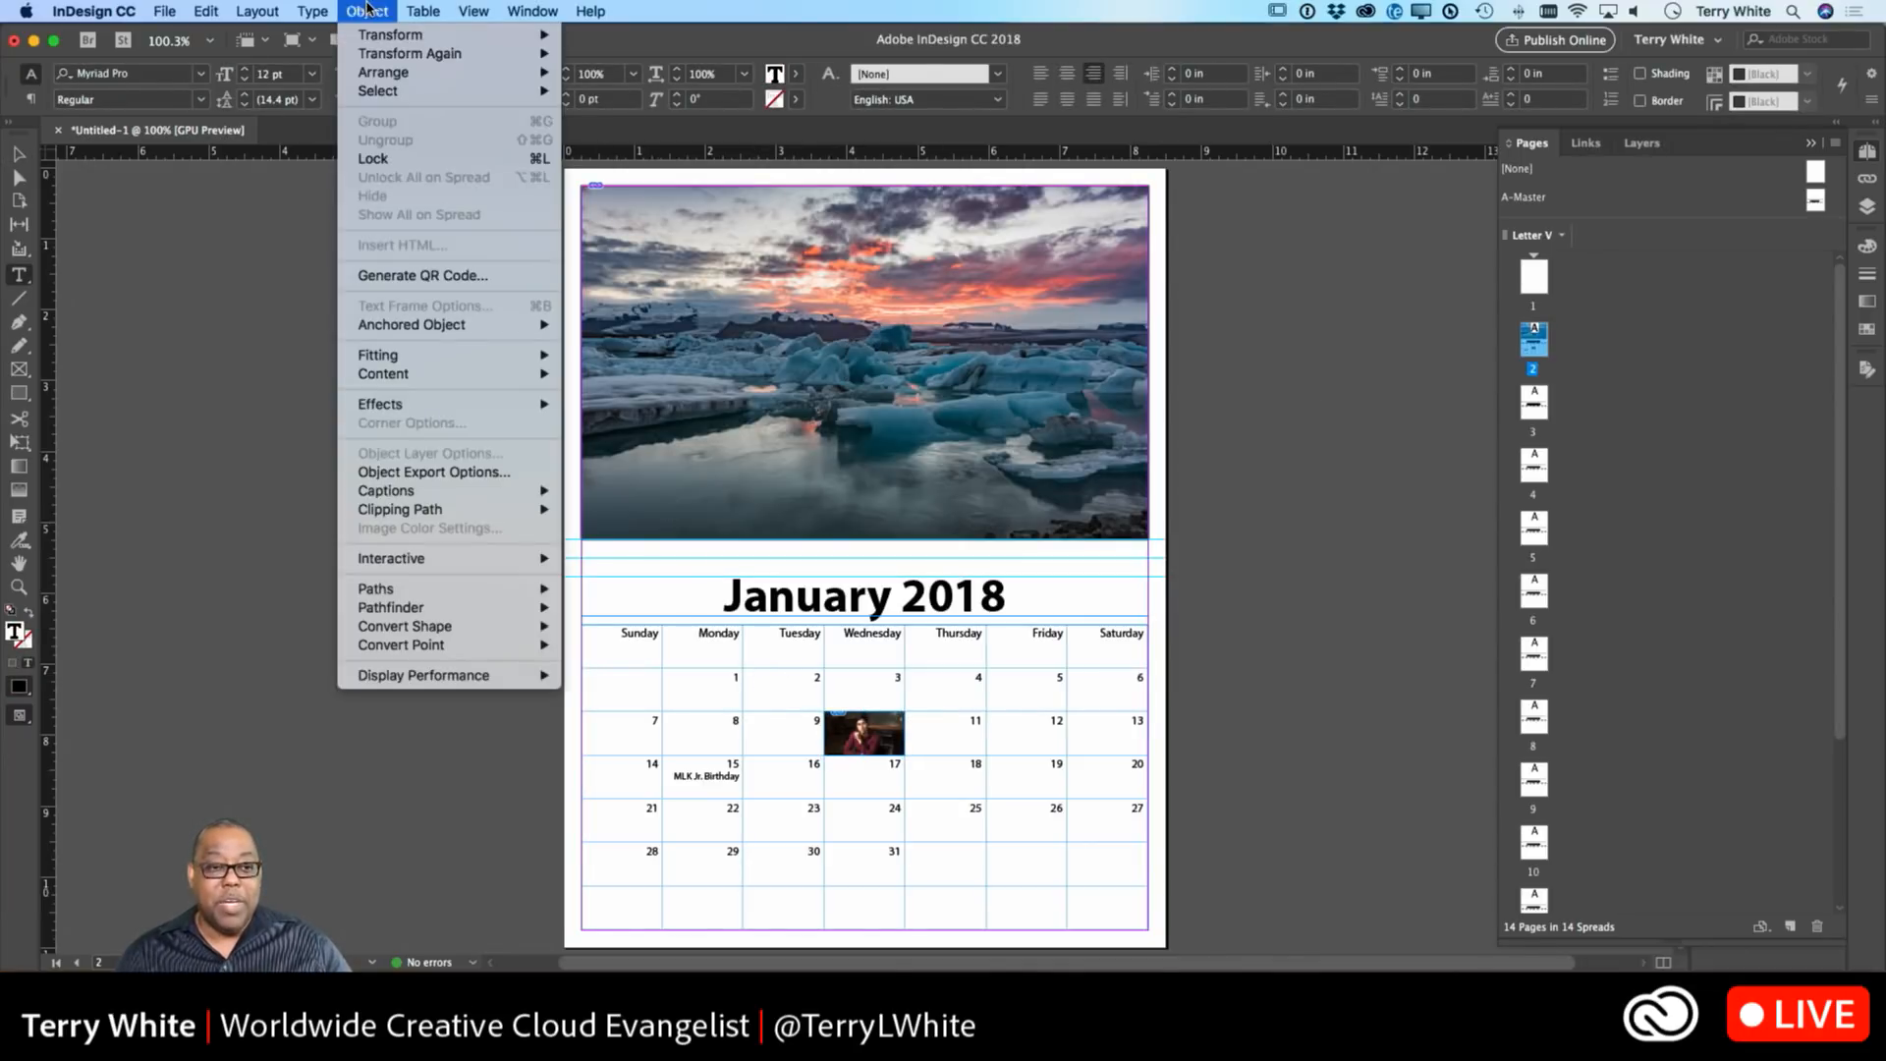
{"action": "mouse_move", "coordinate": [423, 11]}
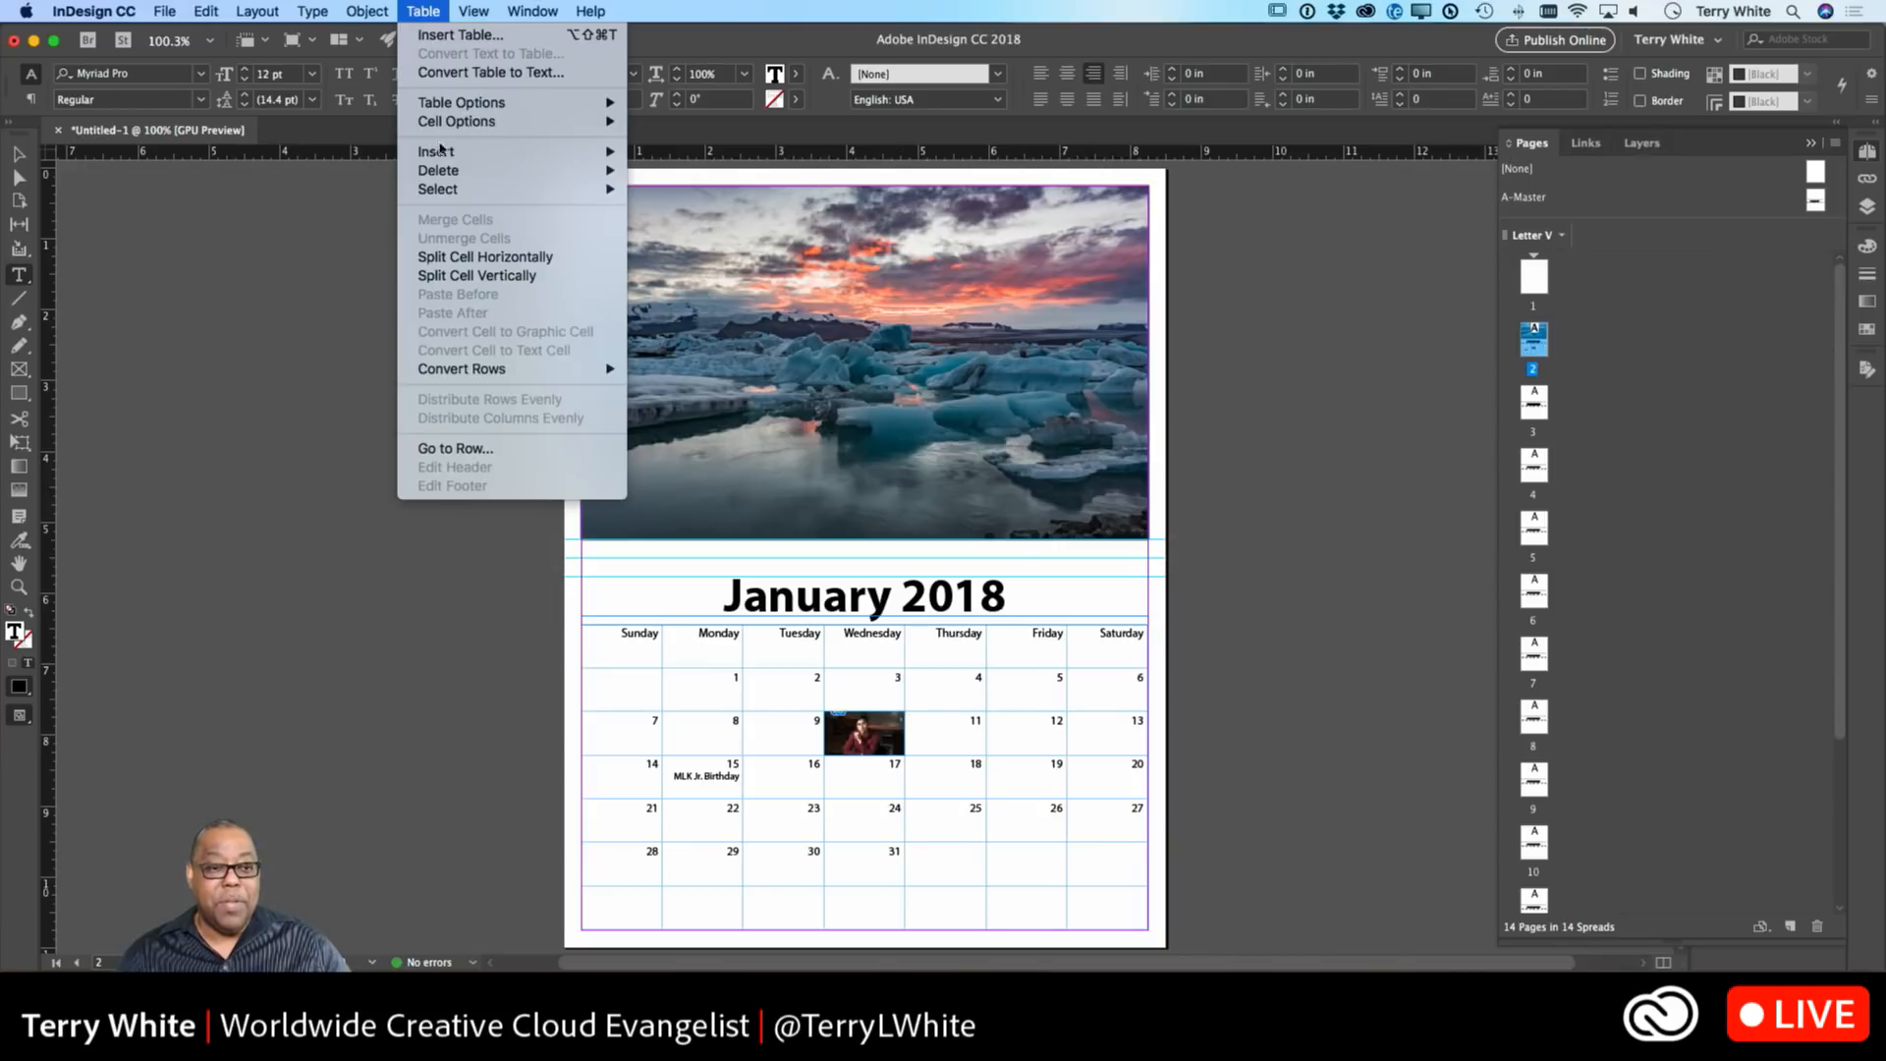
{"action": "mouse_move", "coordinate": [445, 170]}
{"action": "mouse_move", "coordinate": [464, 122]}
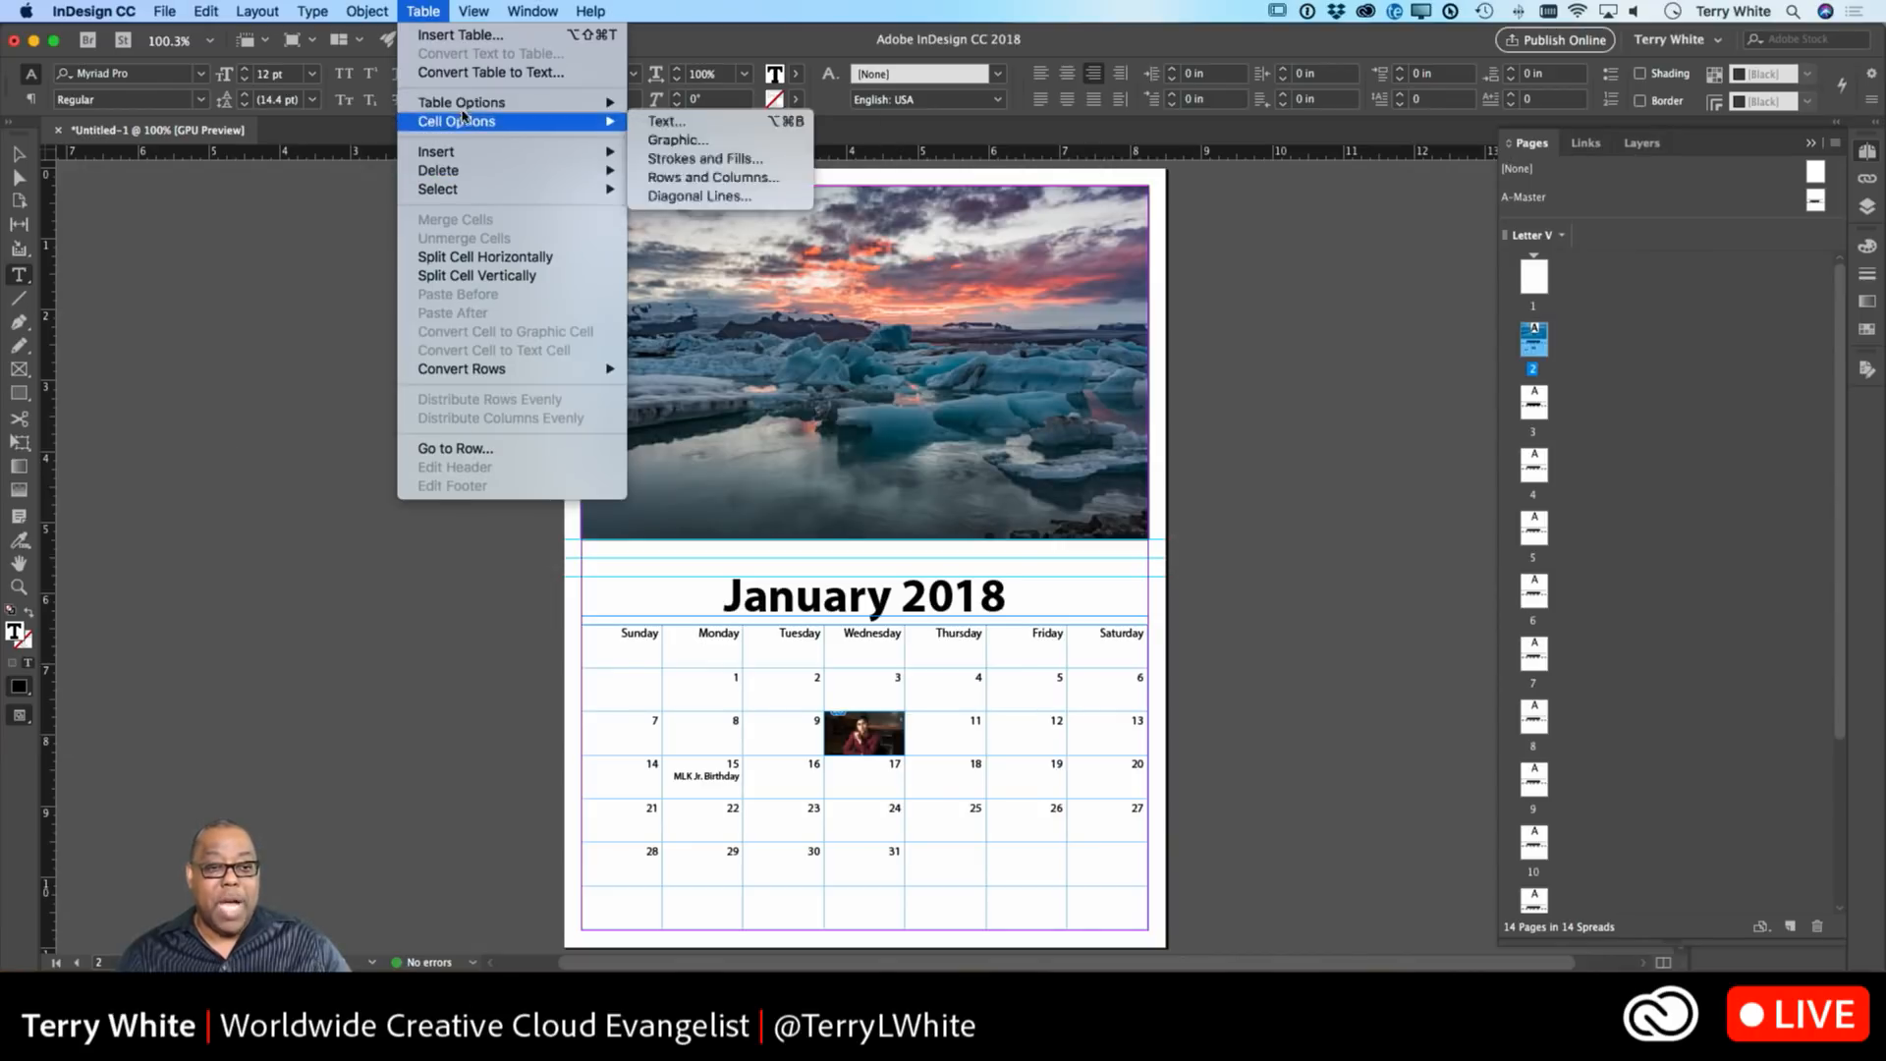
{"action": "left_click", "coordinate": [678, 140]}
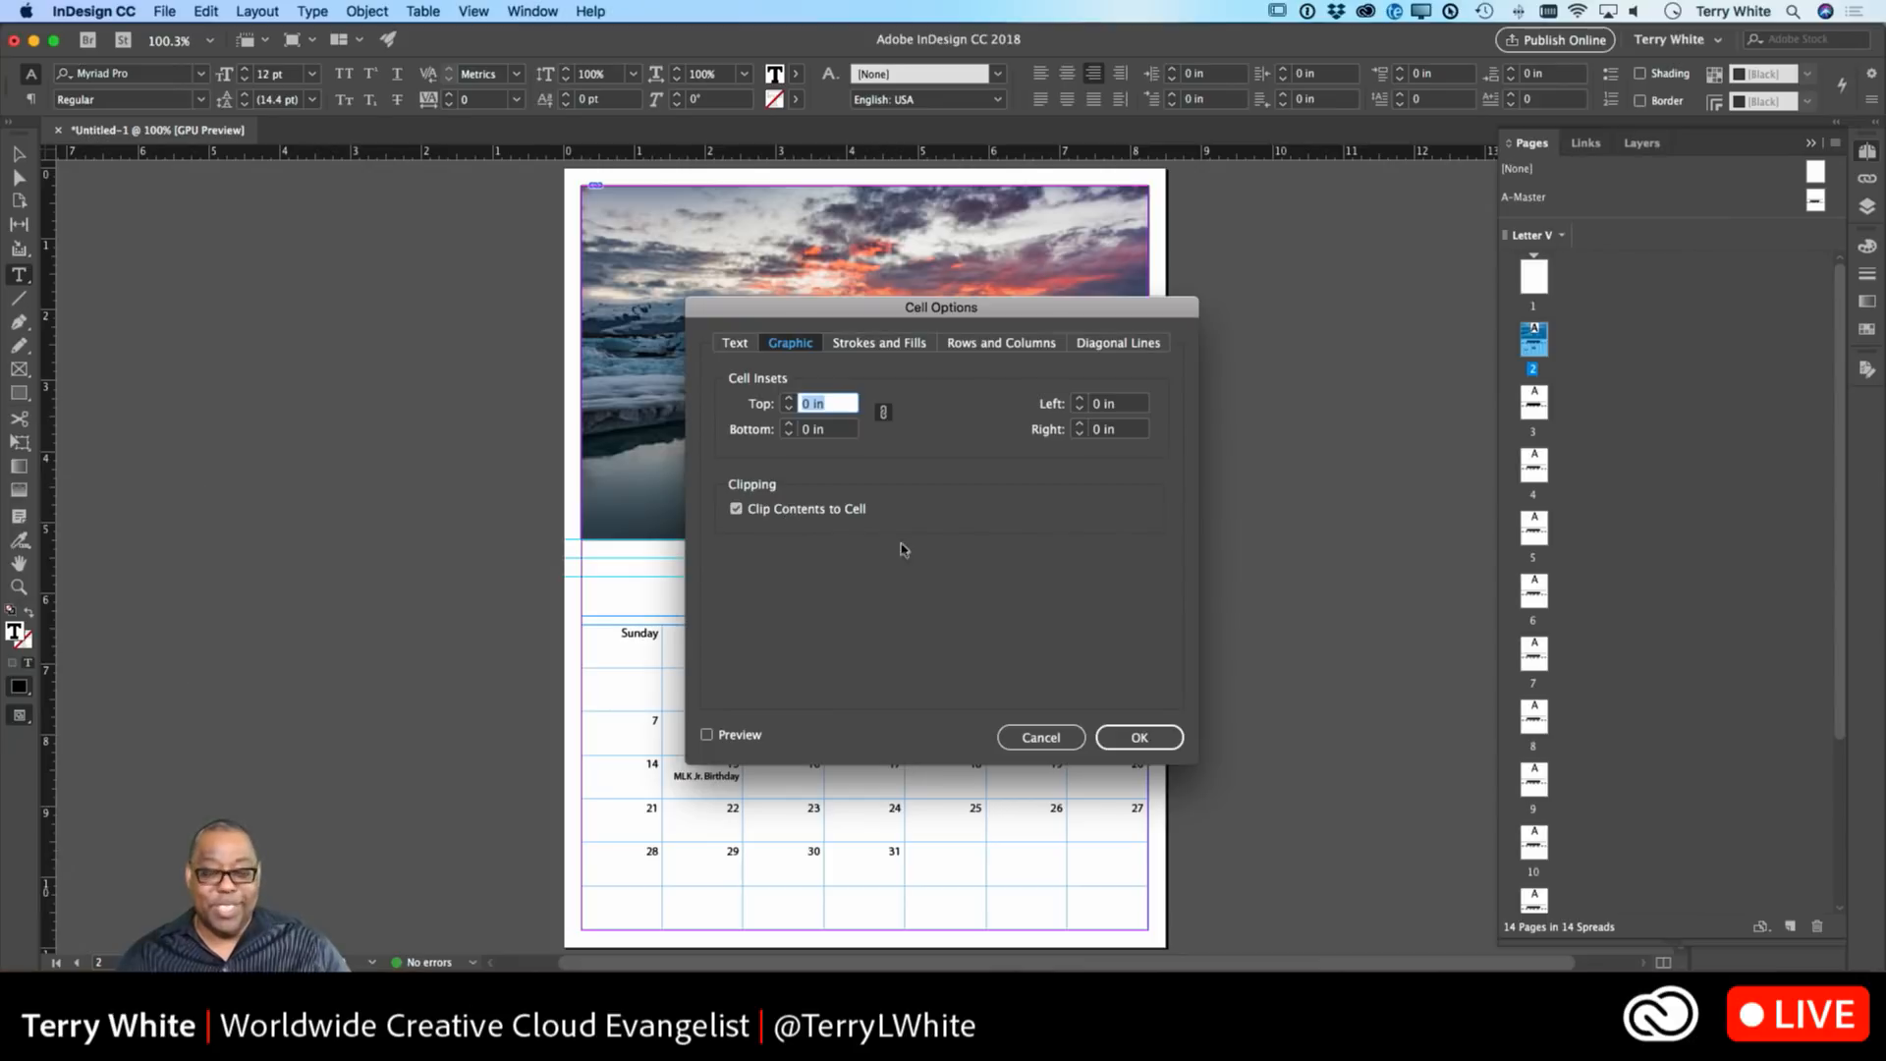
{"action": "left_click", "coordinate": [1034, 736]}
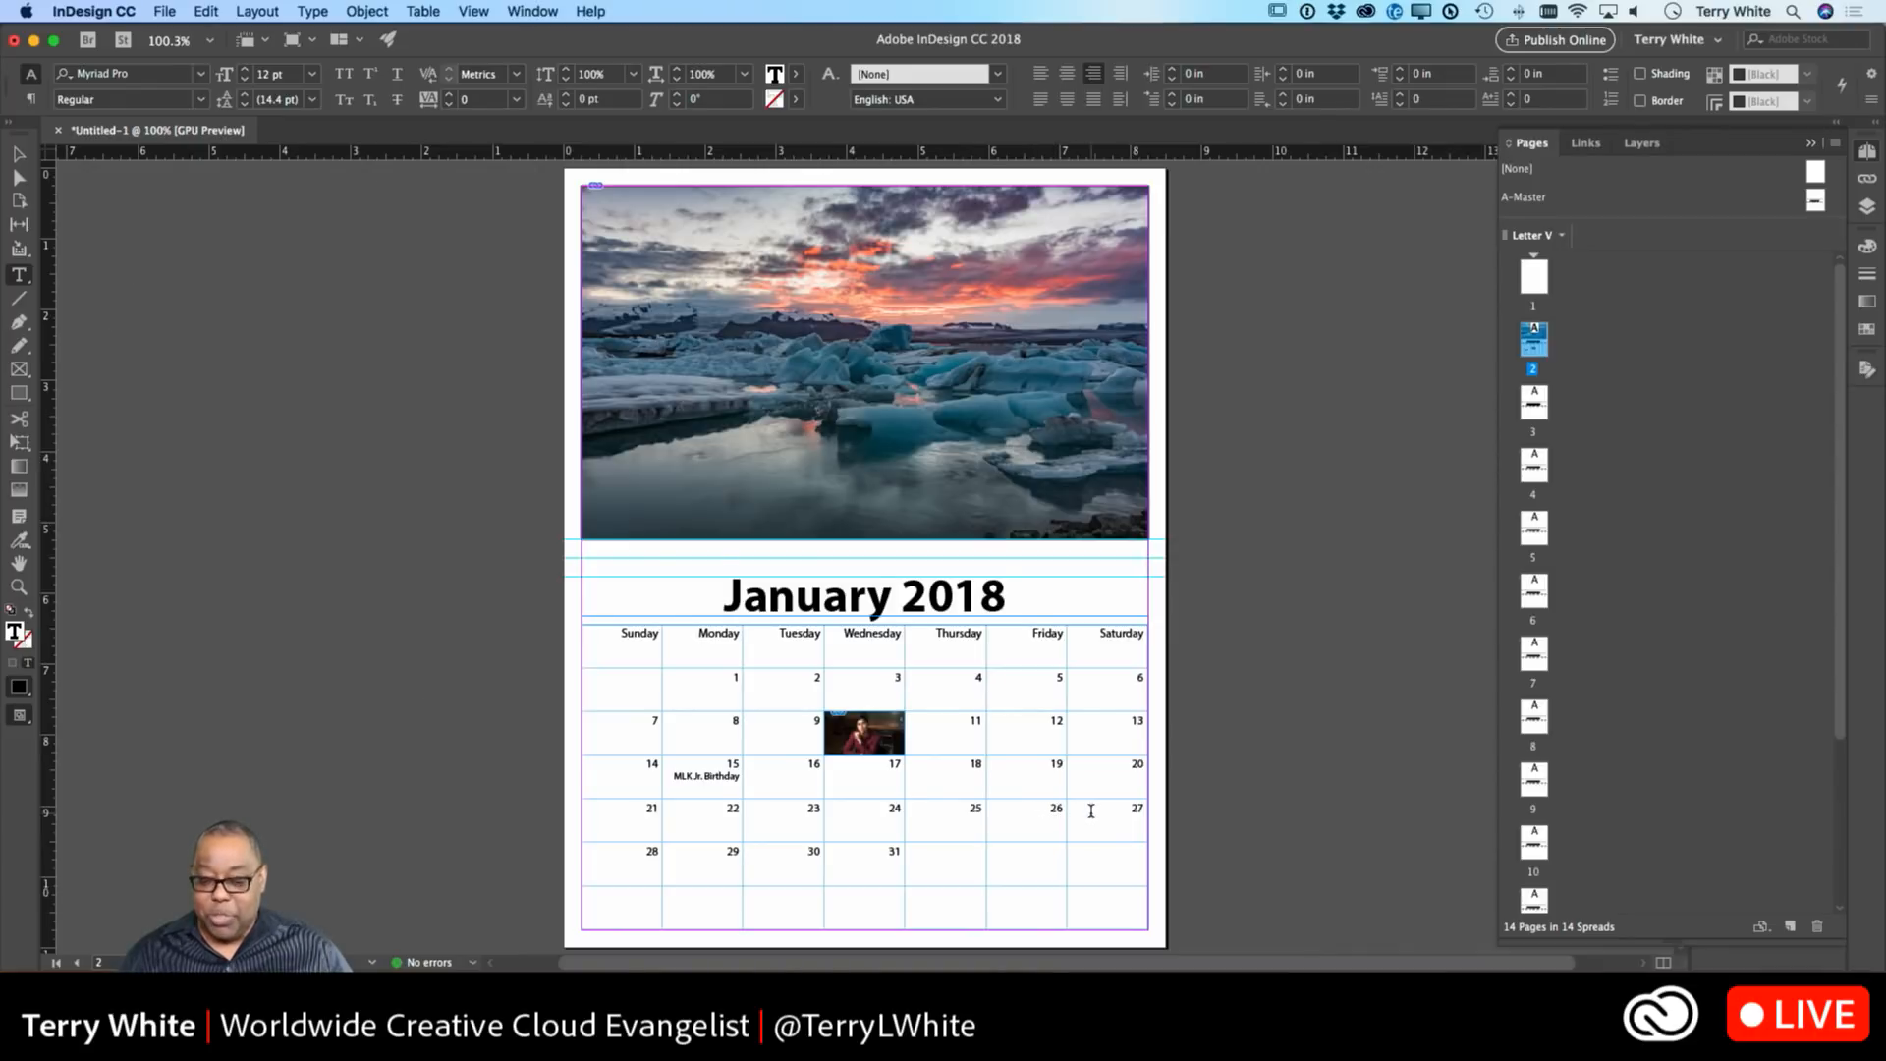
Delete the 26 from Friday's cell and split the cell vertically into two halves.
{"action": "key", "text": "BackSpace"}
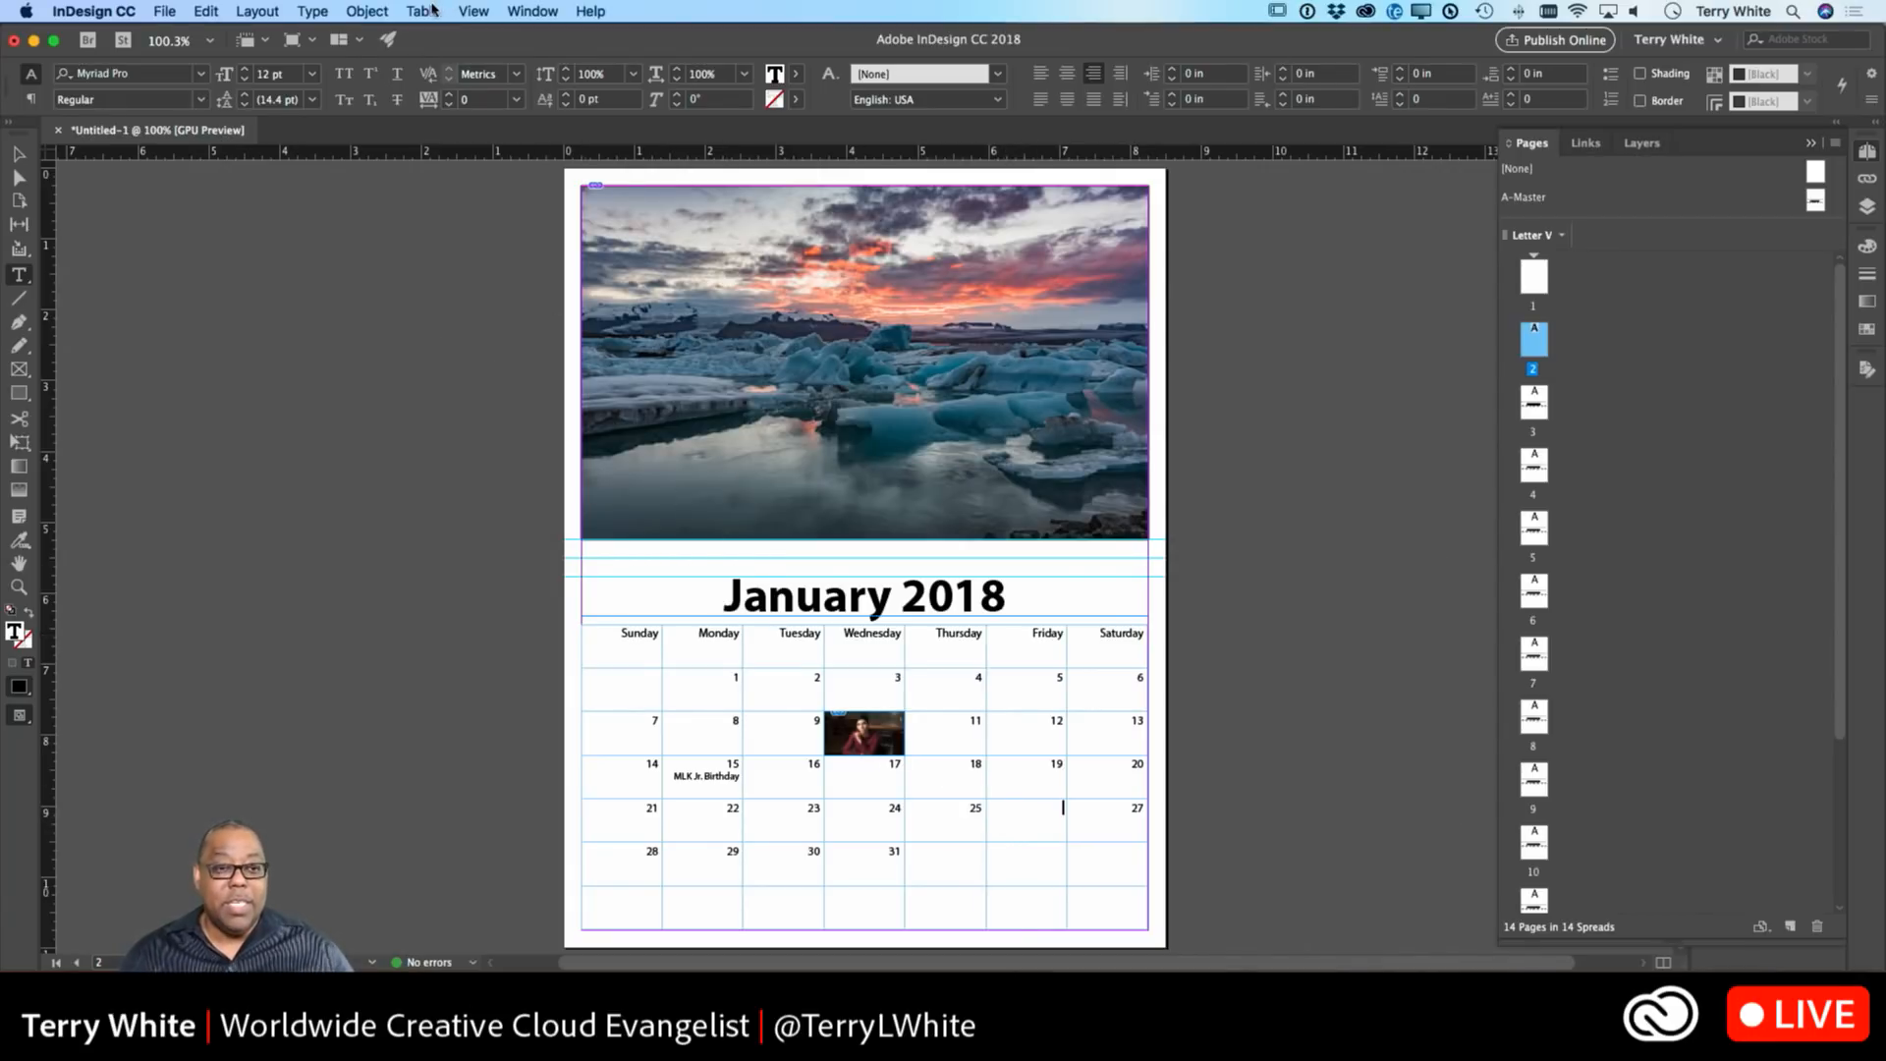
{"action": "left_click", "coordinate": [428, 11]}
{"action": "mouse_move", "coordinate": [441, 133]}
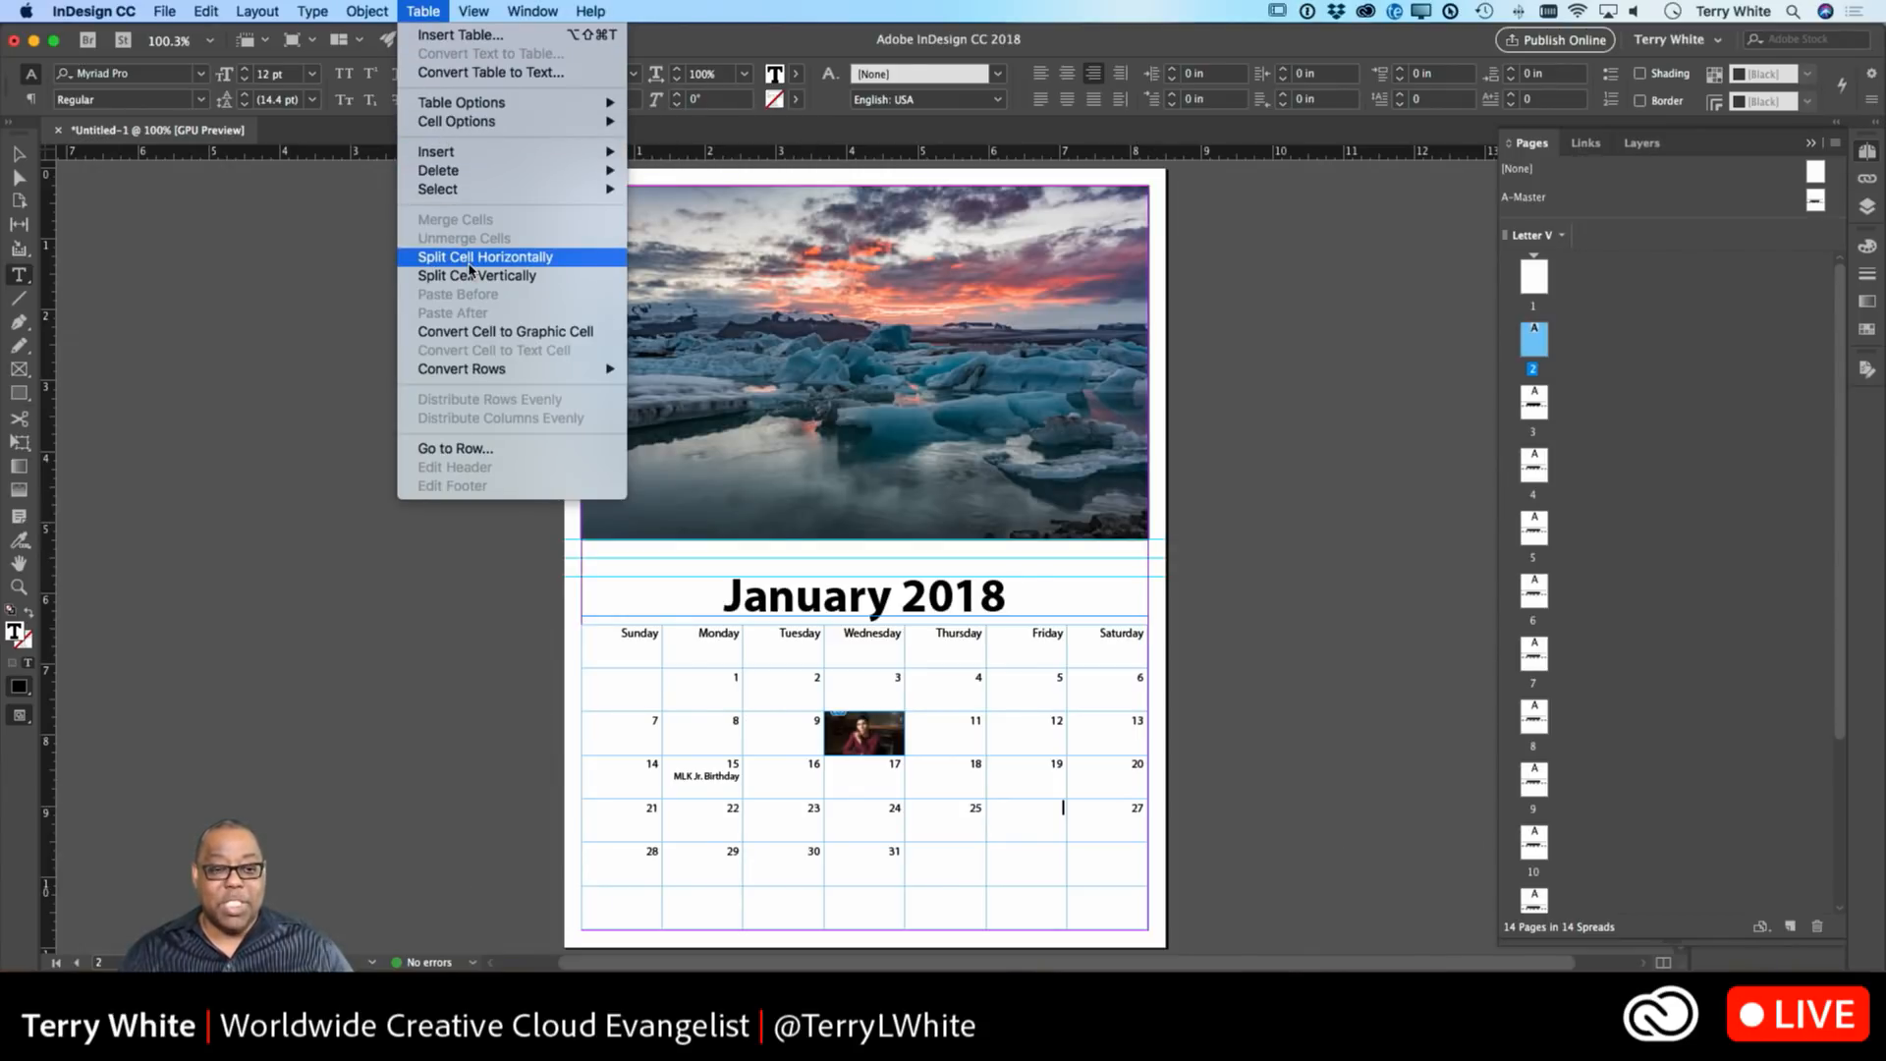
{"action": "left_click", "coordinate": [471, 276]}
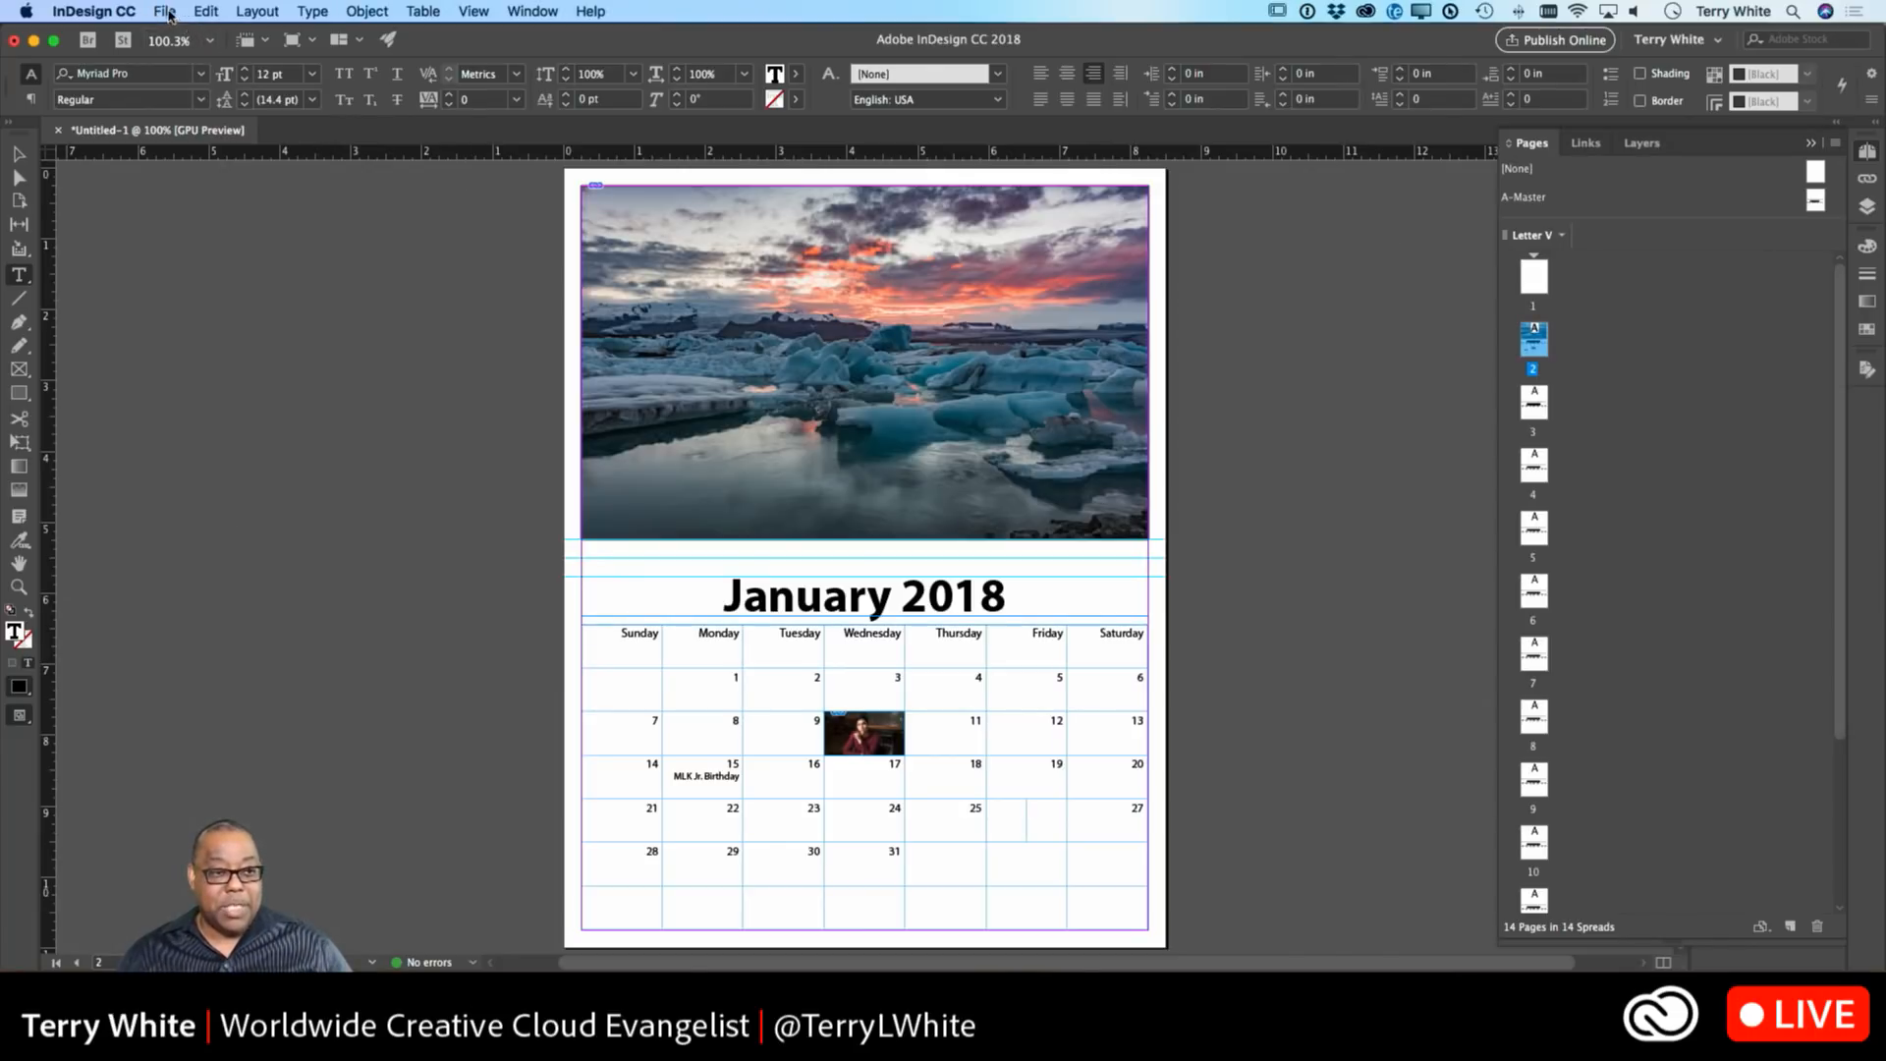
Place the woman's portrait in the left half and the man's portrait in the right half.
{"action": "left_click", "coordinate": [167, 13]}
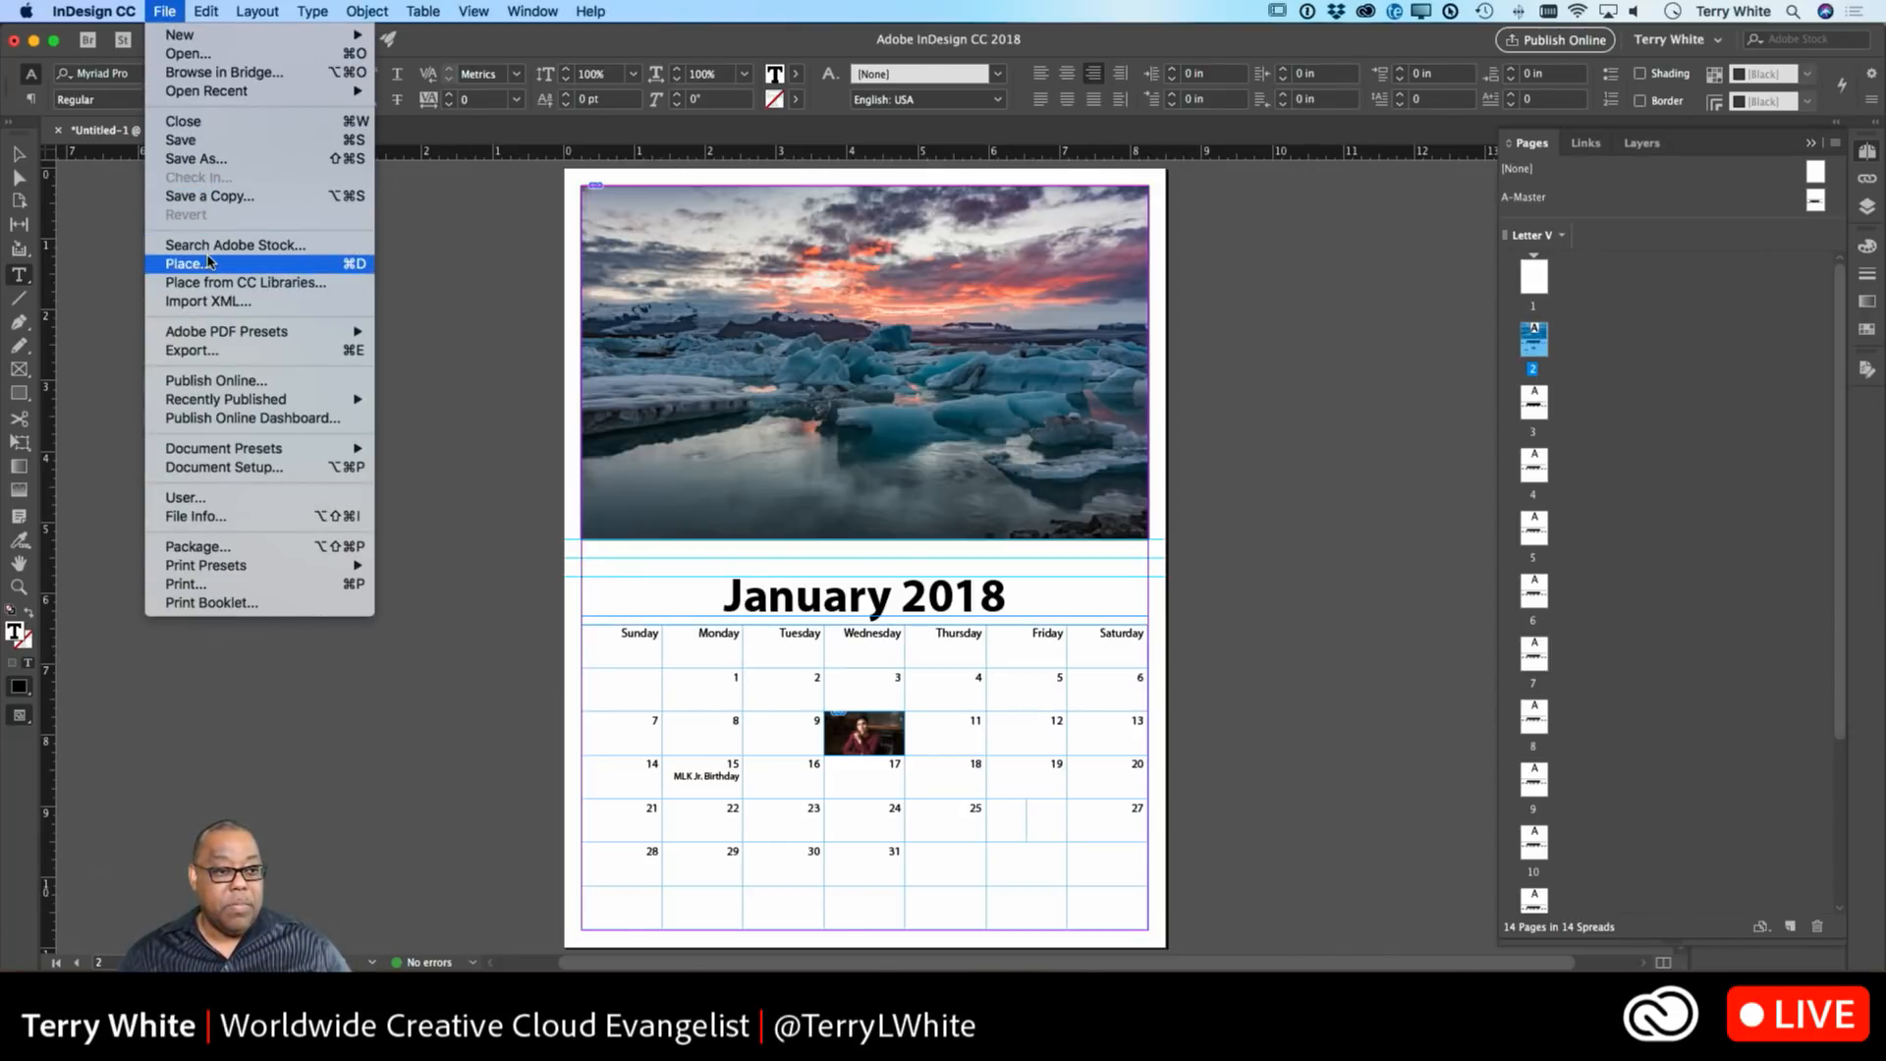
{"action": "left_click", "coordinate": [209, 262]}
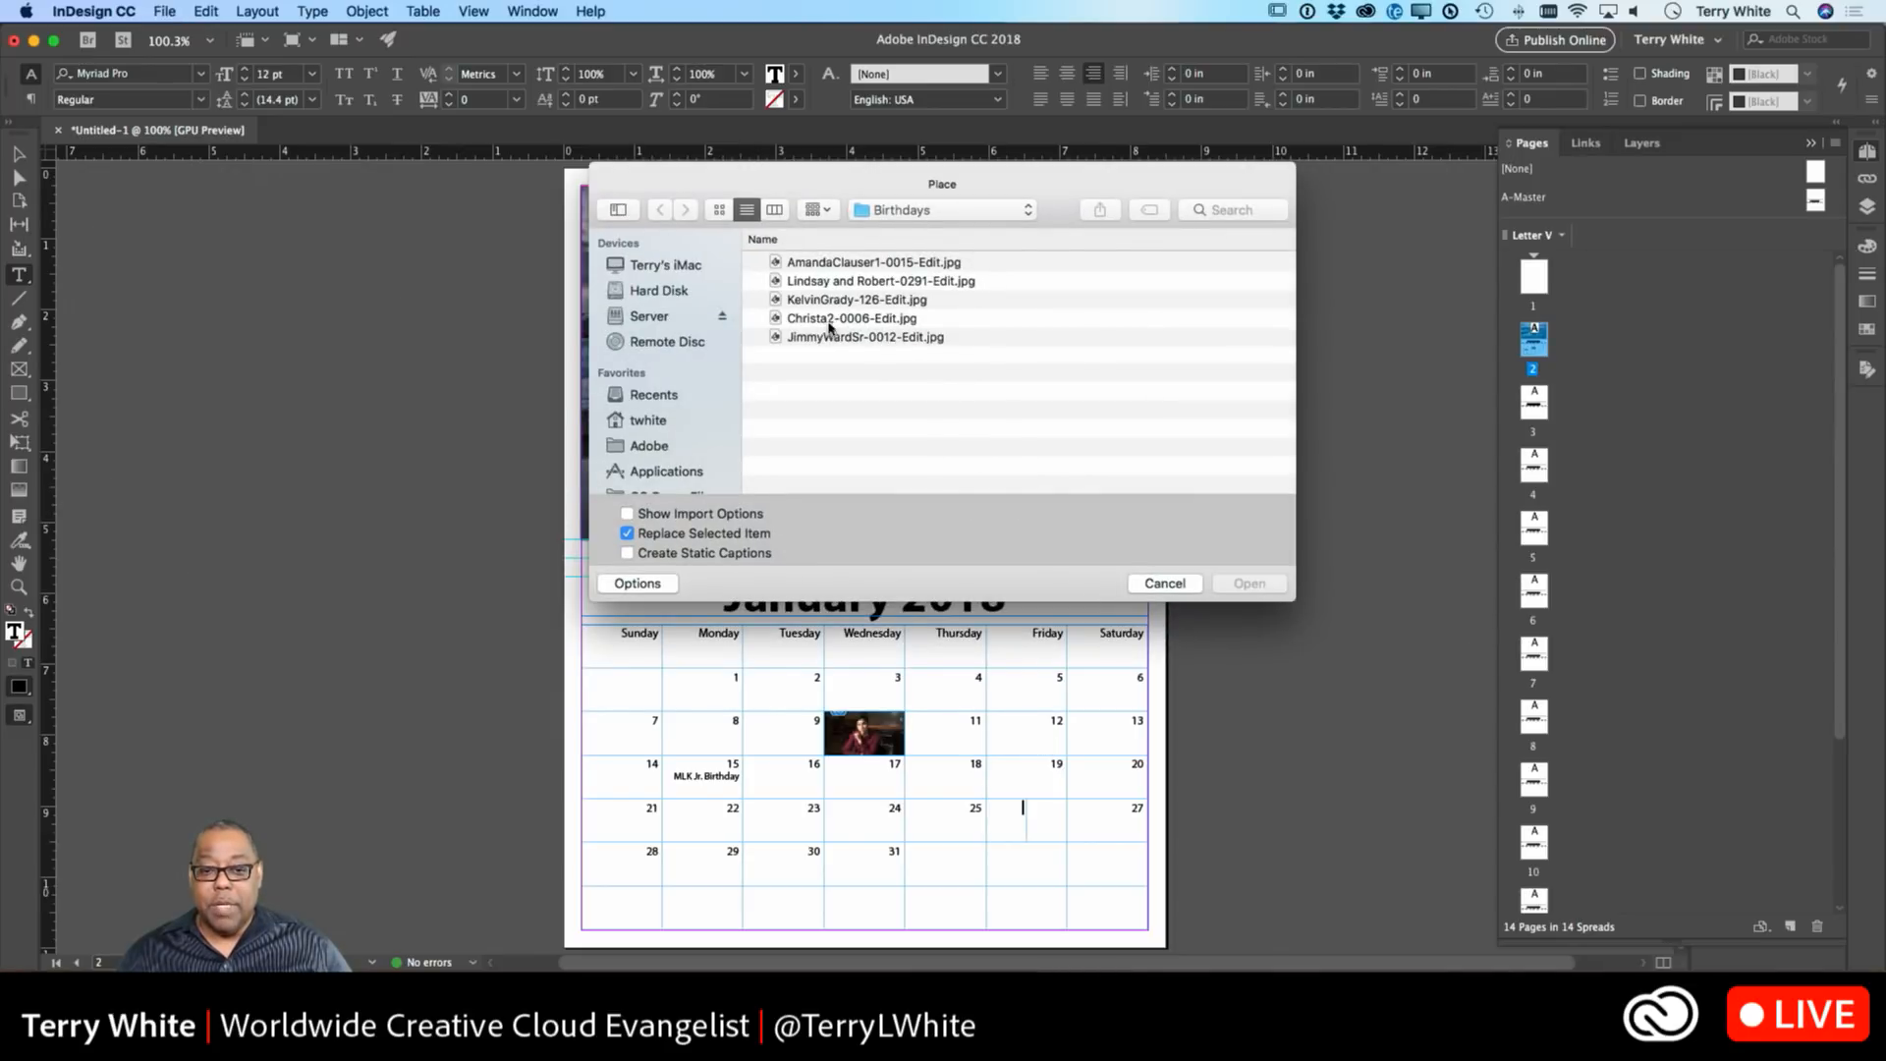
{"action": "double_click", "coordinate": [833, 318]}
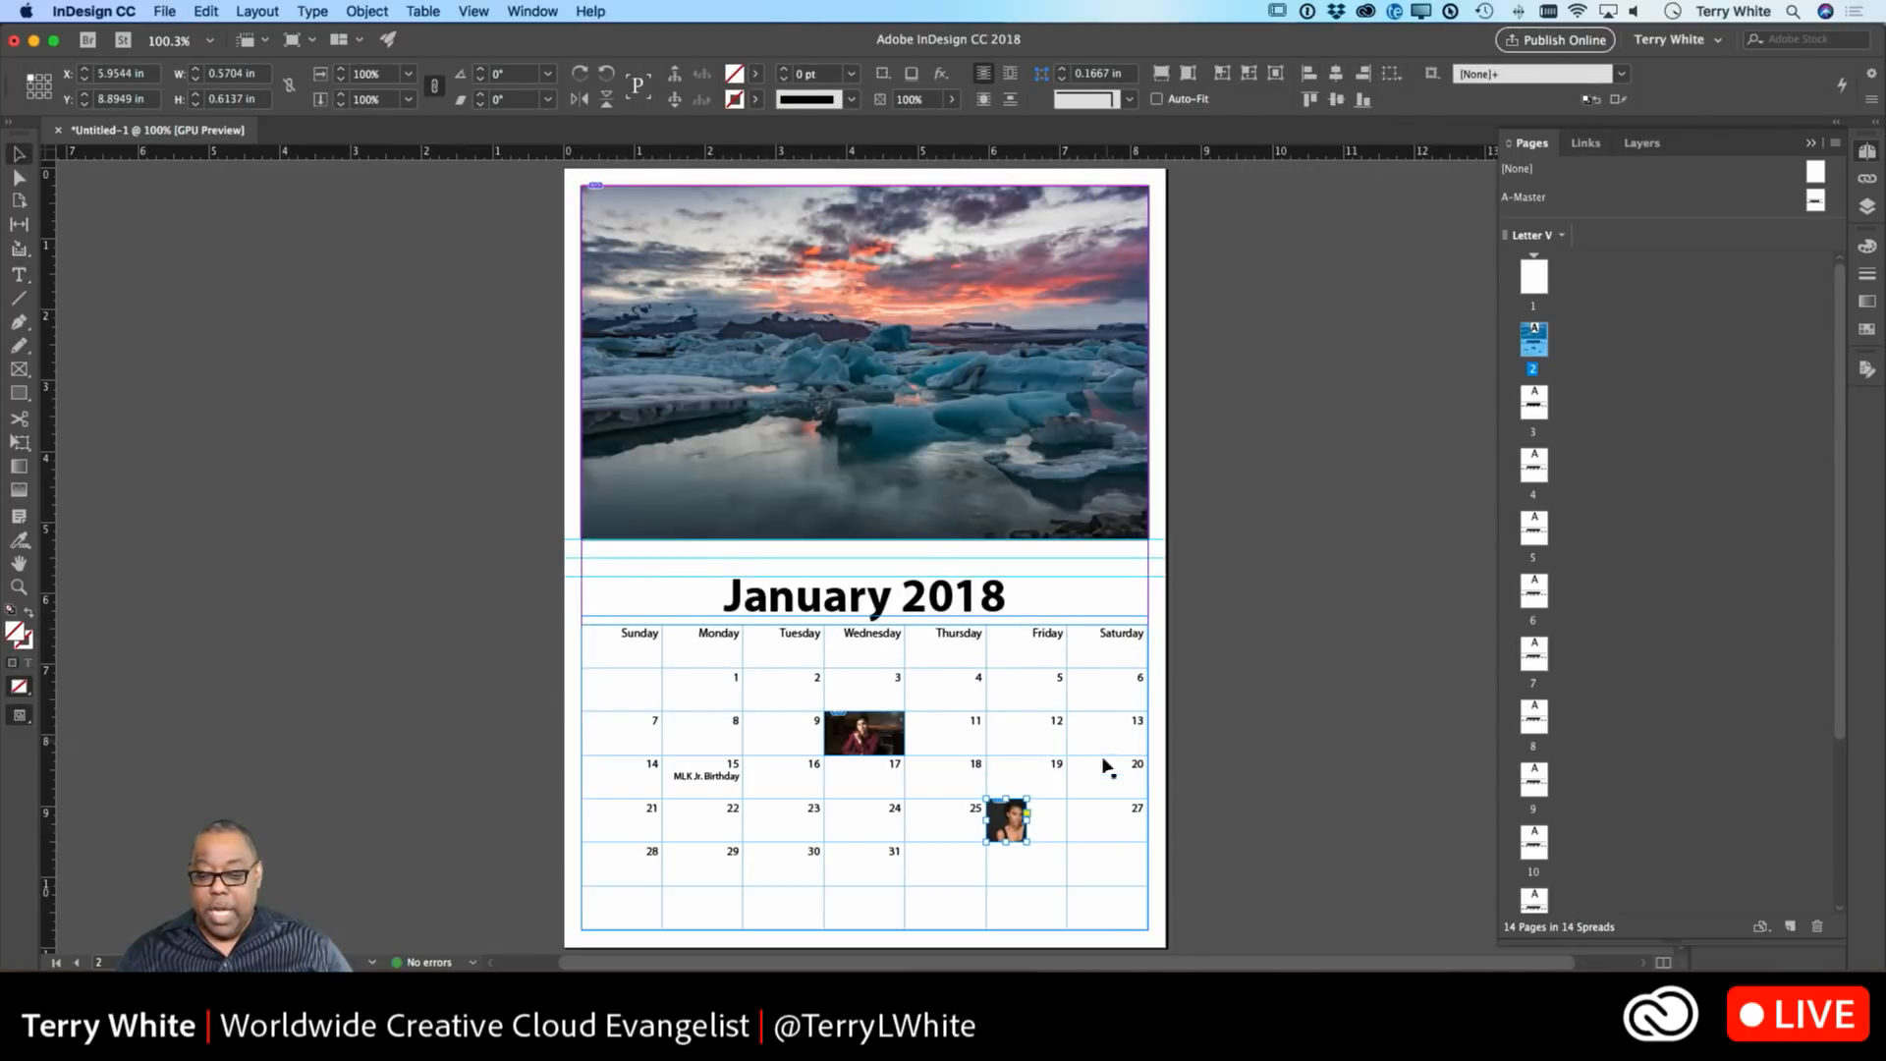
{"action": "double_click", "coordinate": [1053, 813]}
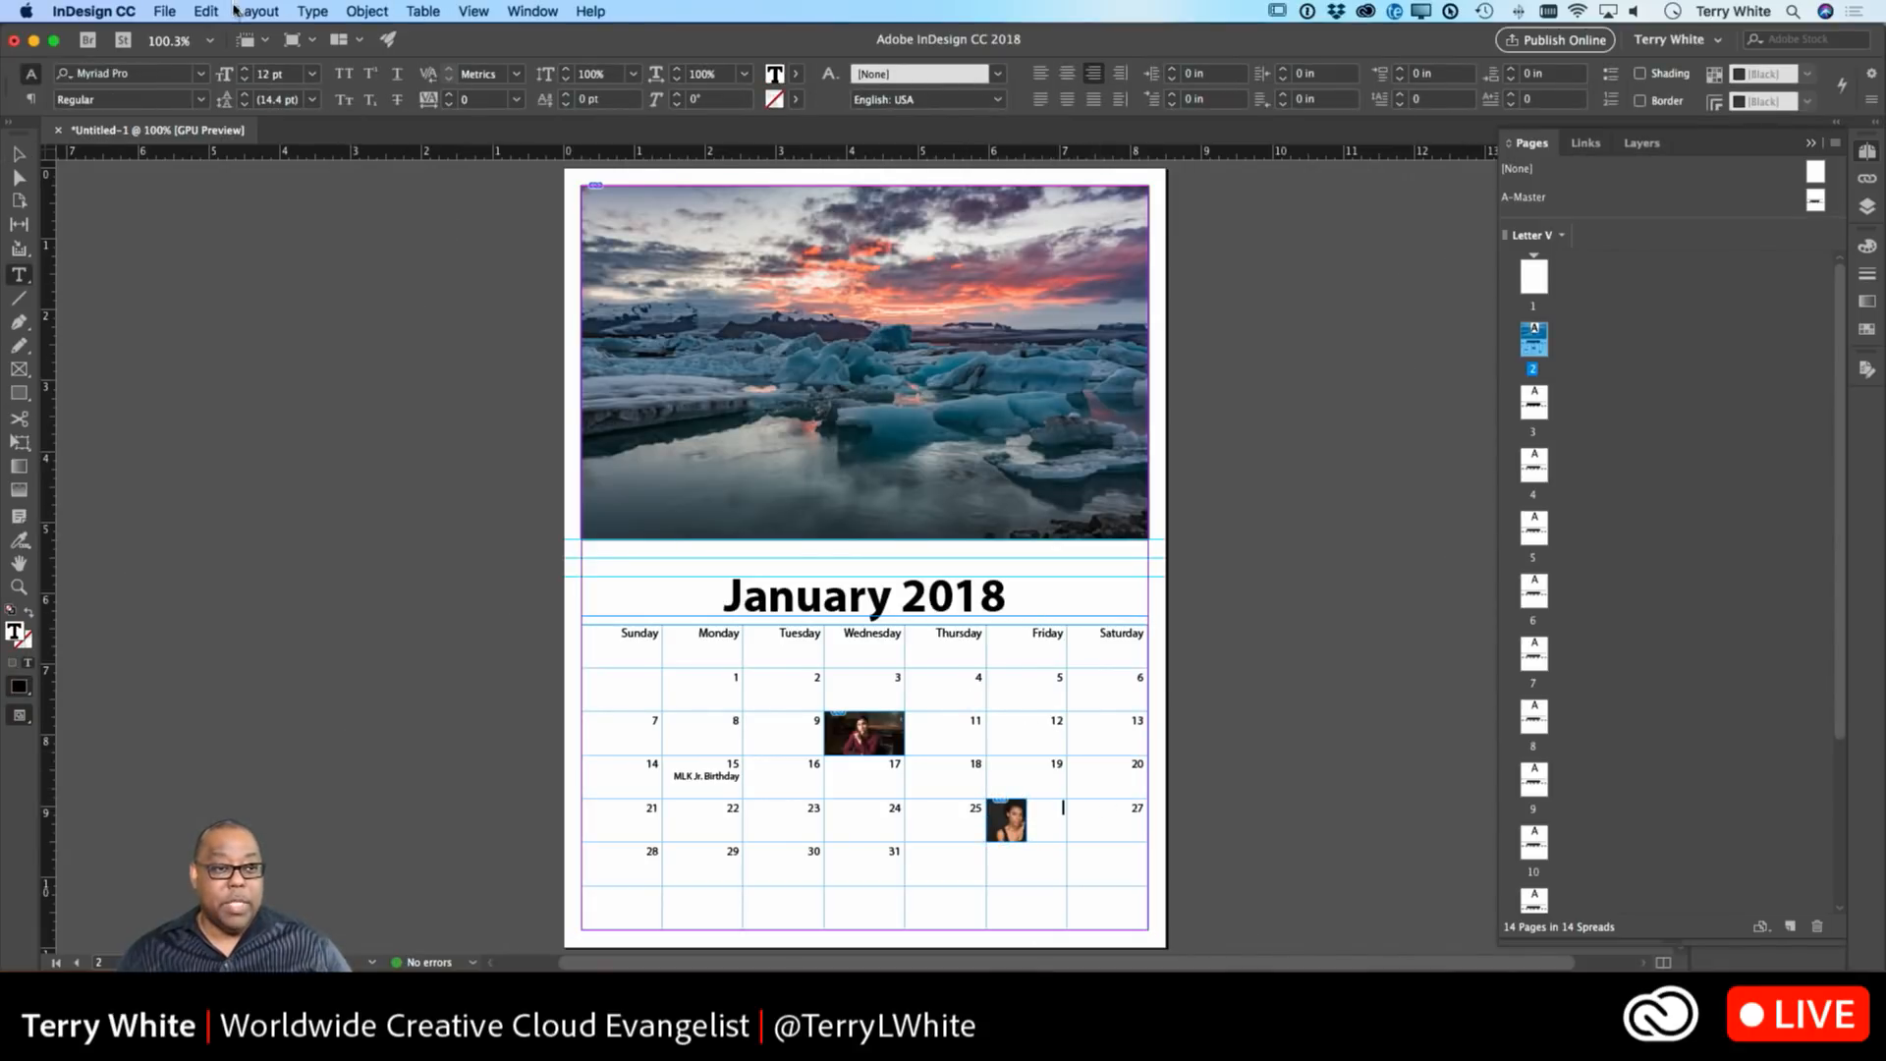
{"action": "left_click", "coordinate": [165, 12]}
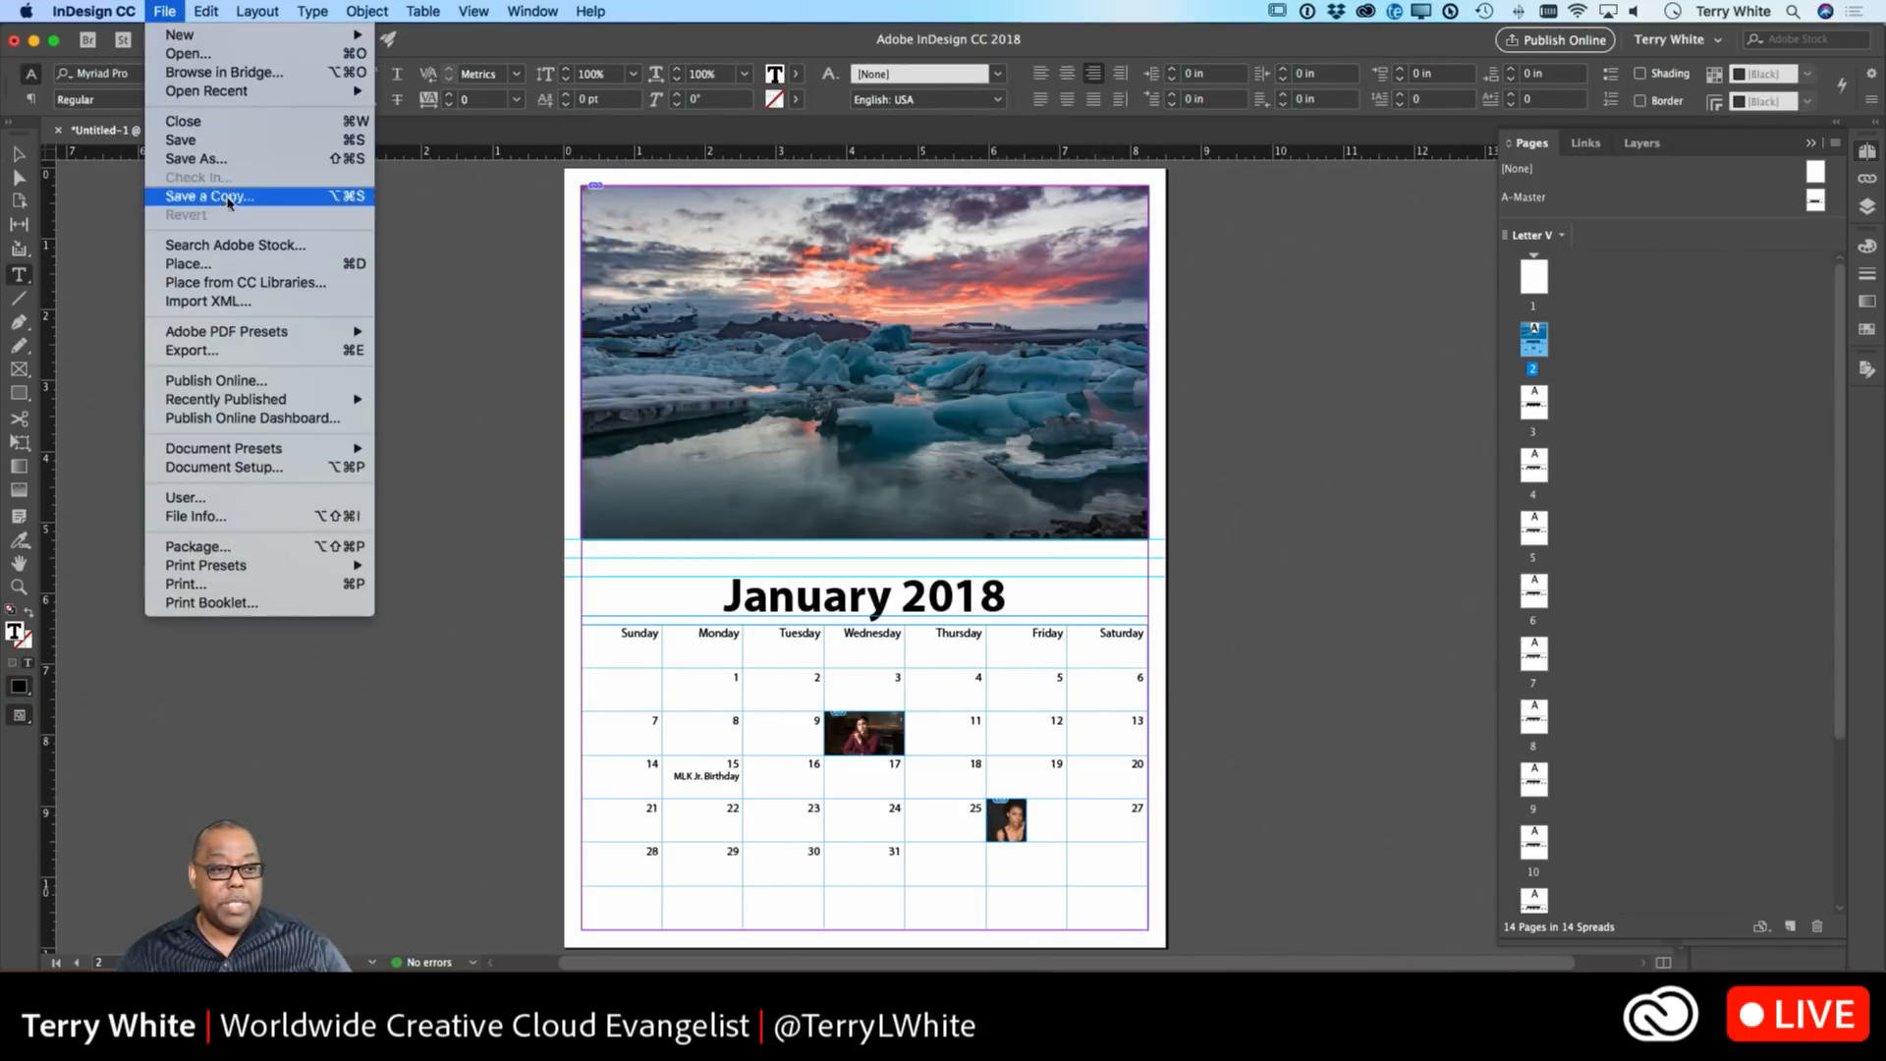
{"action": "left_click", "coordinate": [267, 264]}
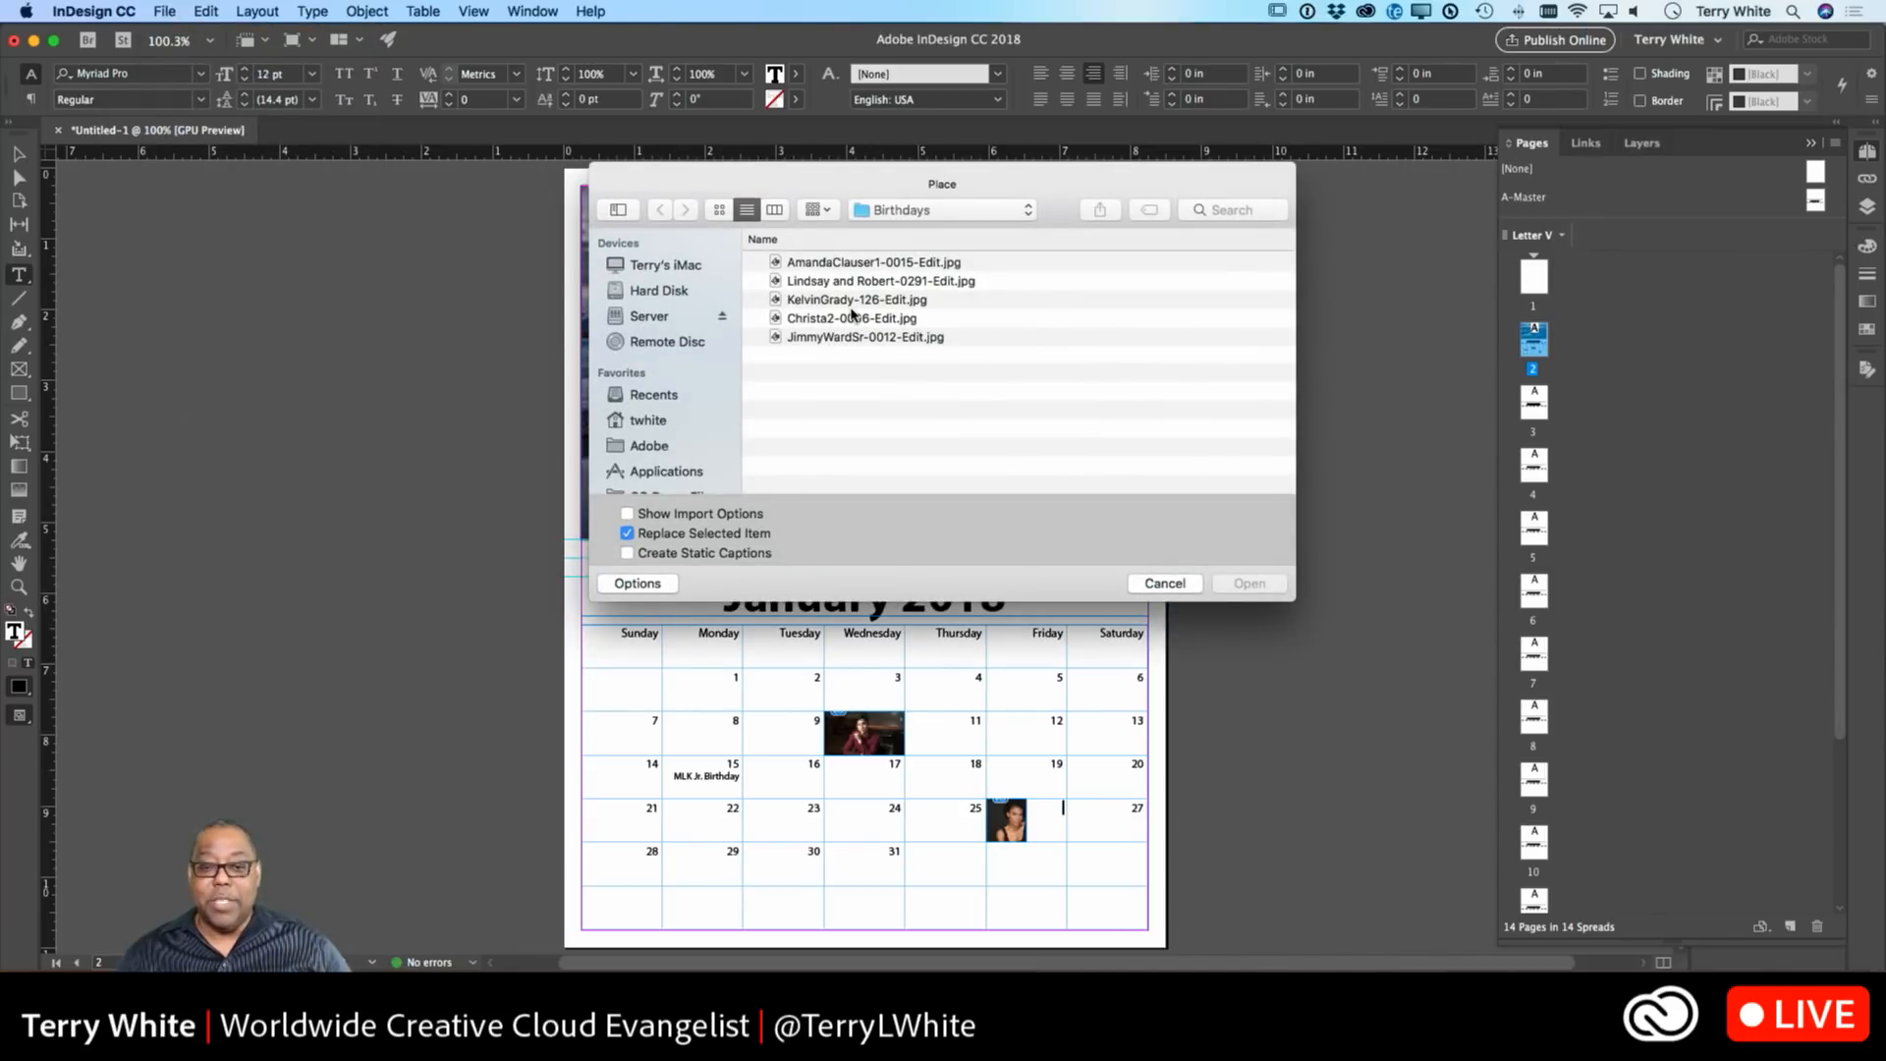
{"action": "left_click", "coordinate": [842, 339]}
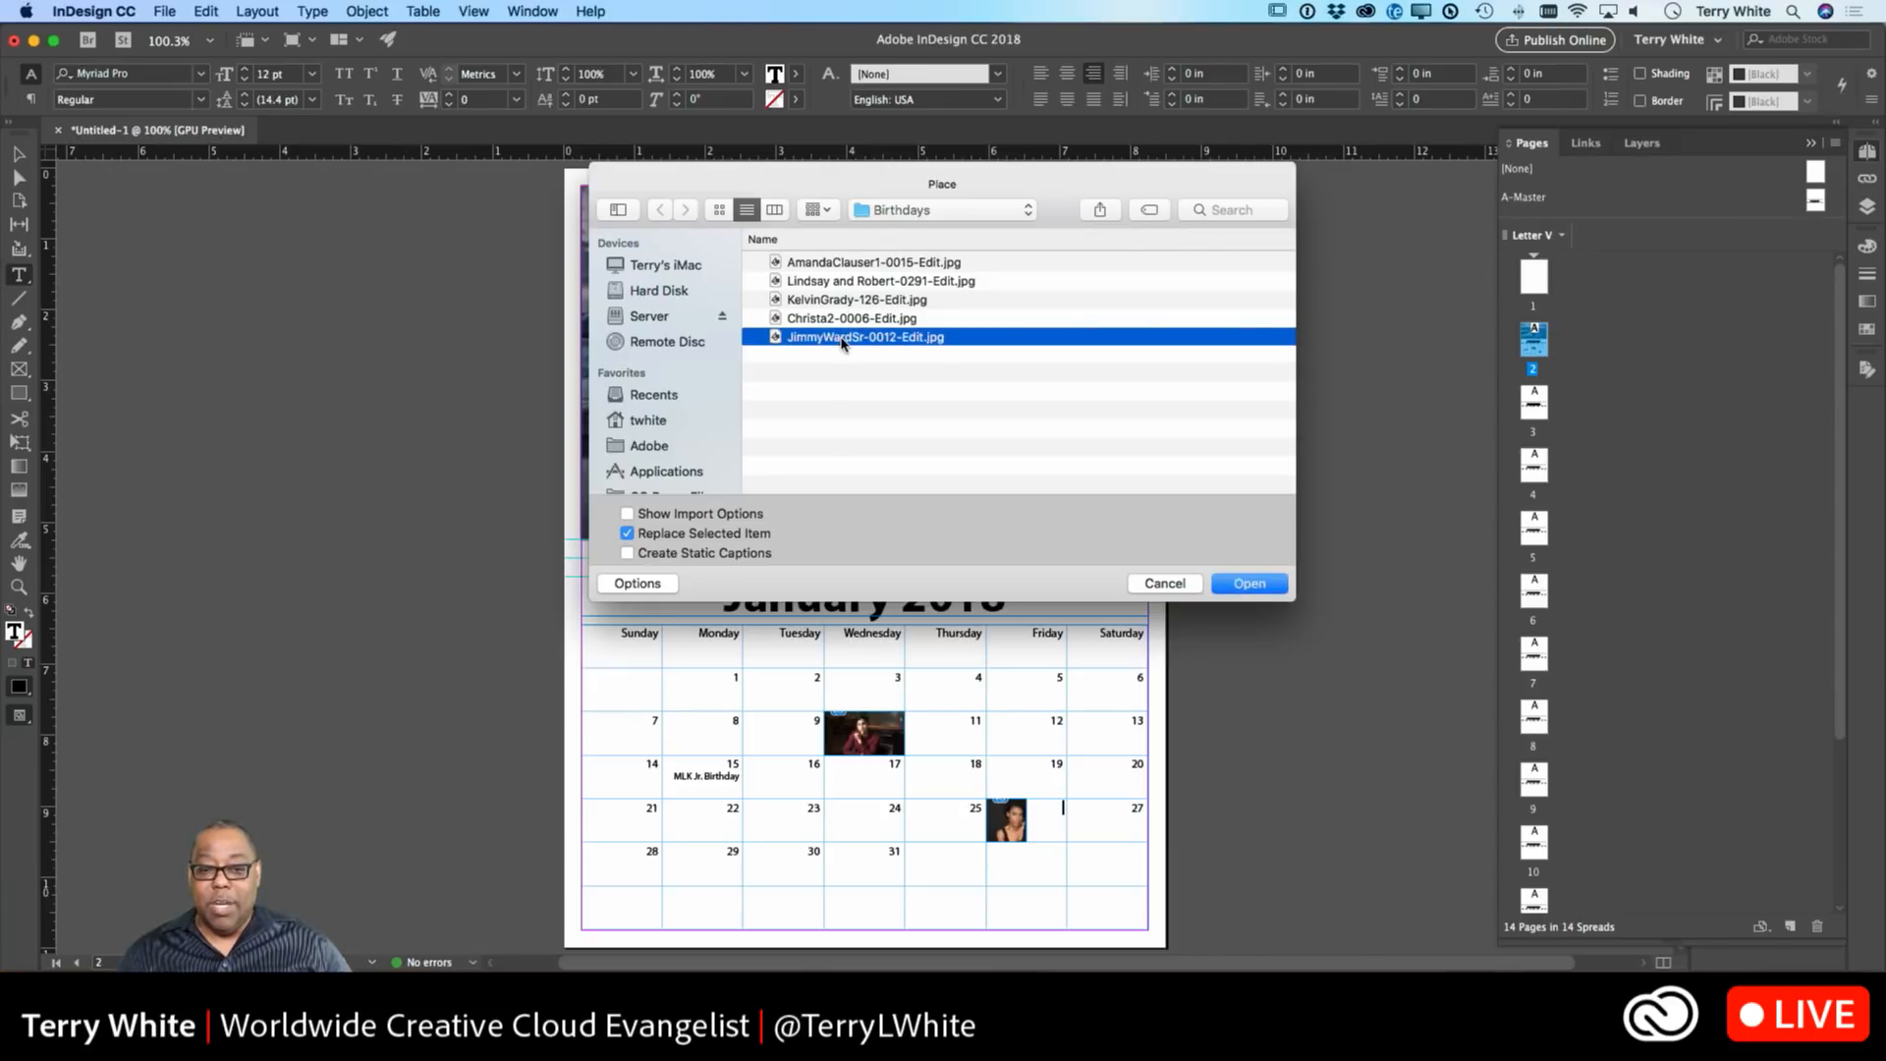
{"action": "double_click", "coordinate": [842, 339]}
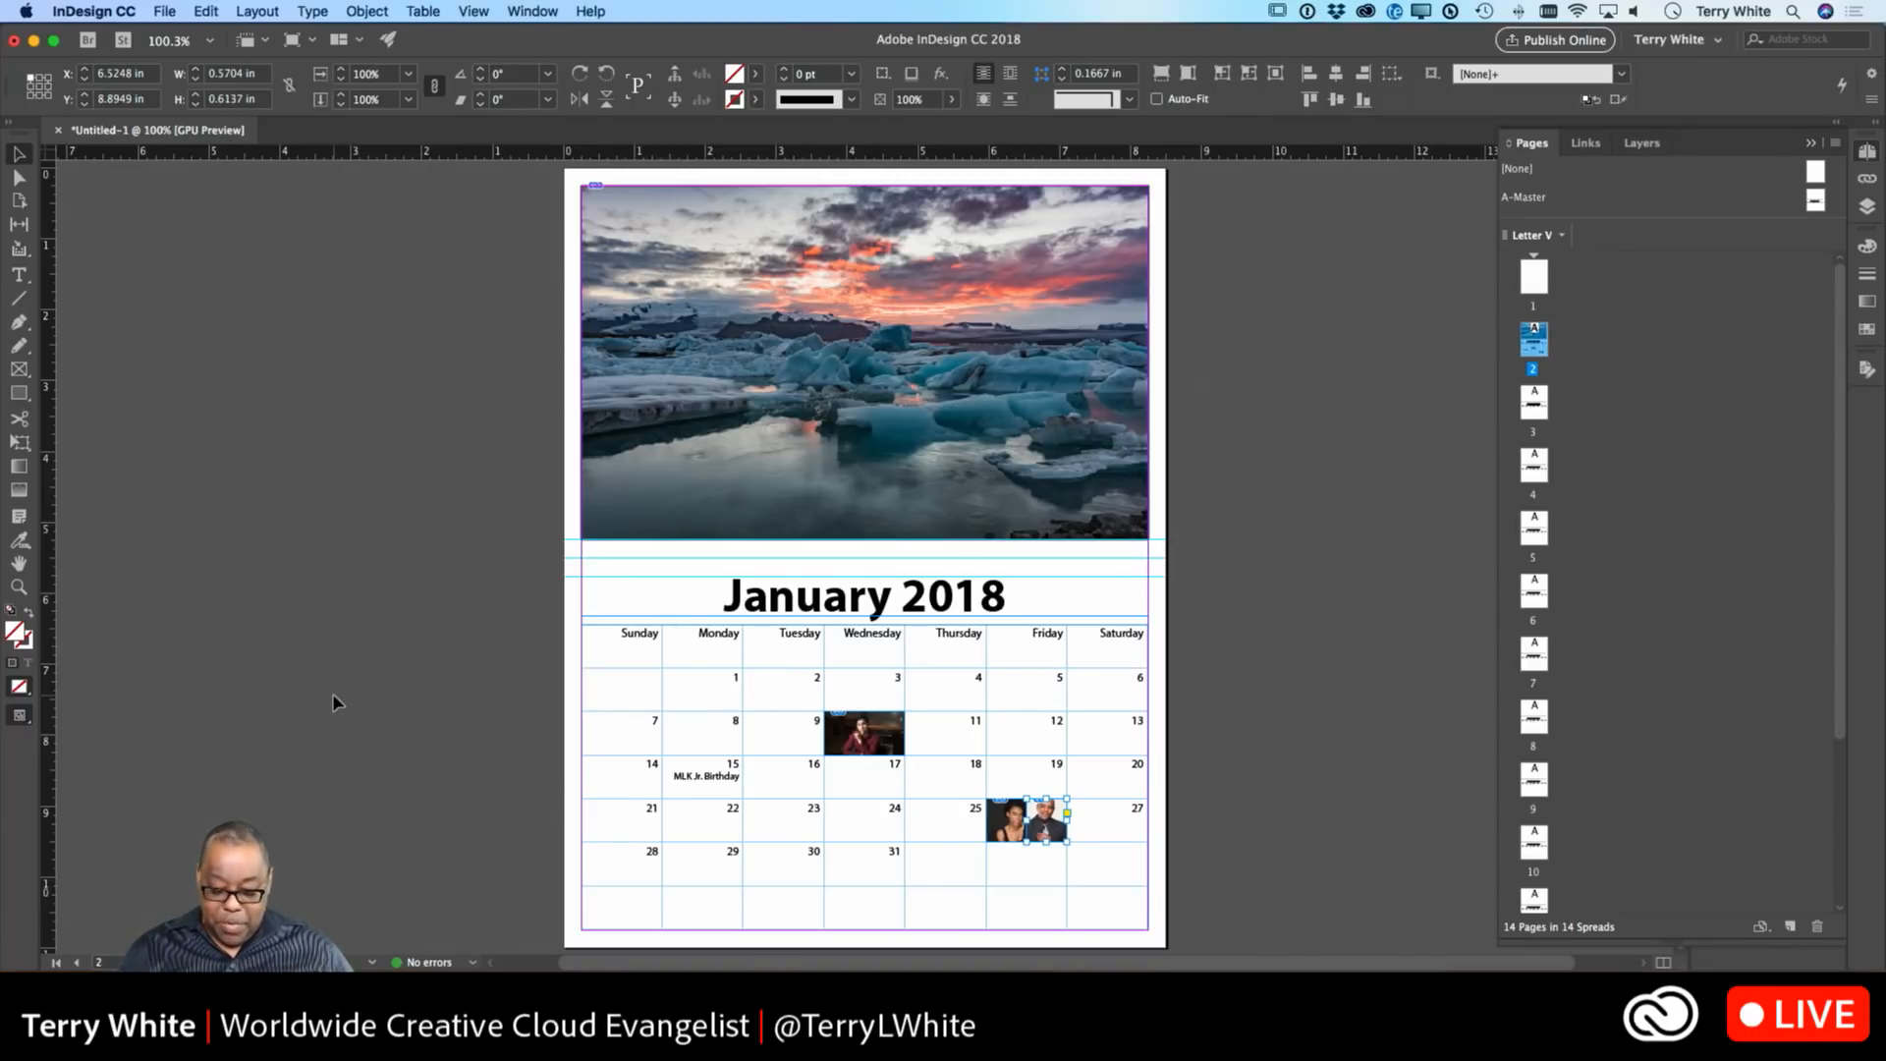
Zoom in, reposition both photos within their frames, then zoom back out to the page.
{"action": "key", "text": "super+equal"}
{"action": "key", "text": "super+equal"}
{"action": "key", "text": "super+equal"}
{"action": "key", "text": "super+equal"}
{"action": "key", "text": "super+equal"}
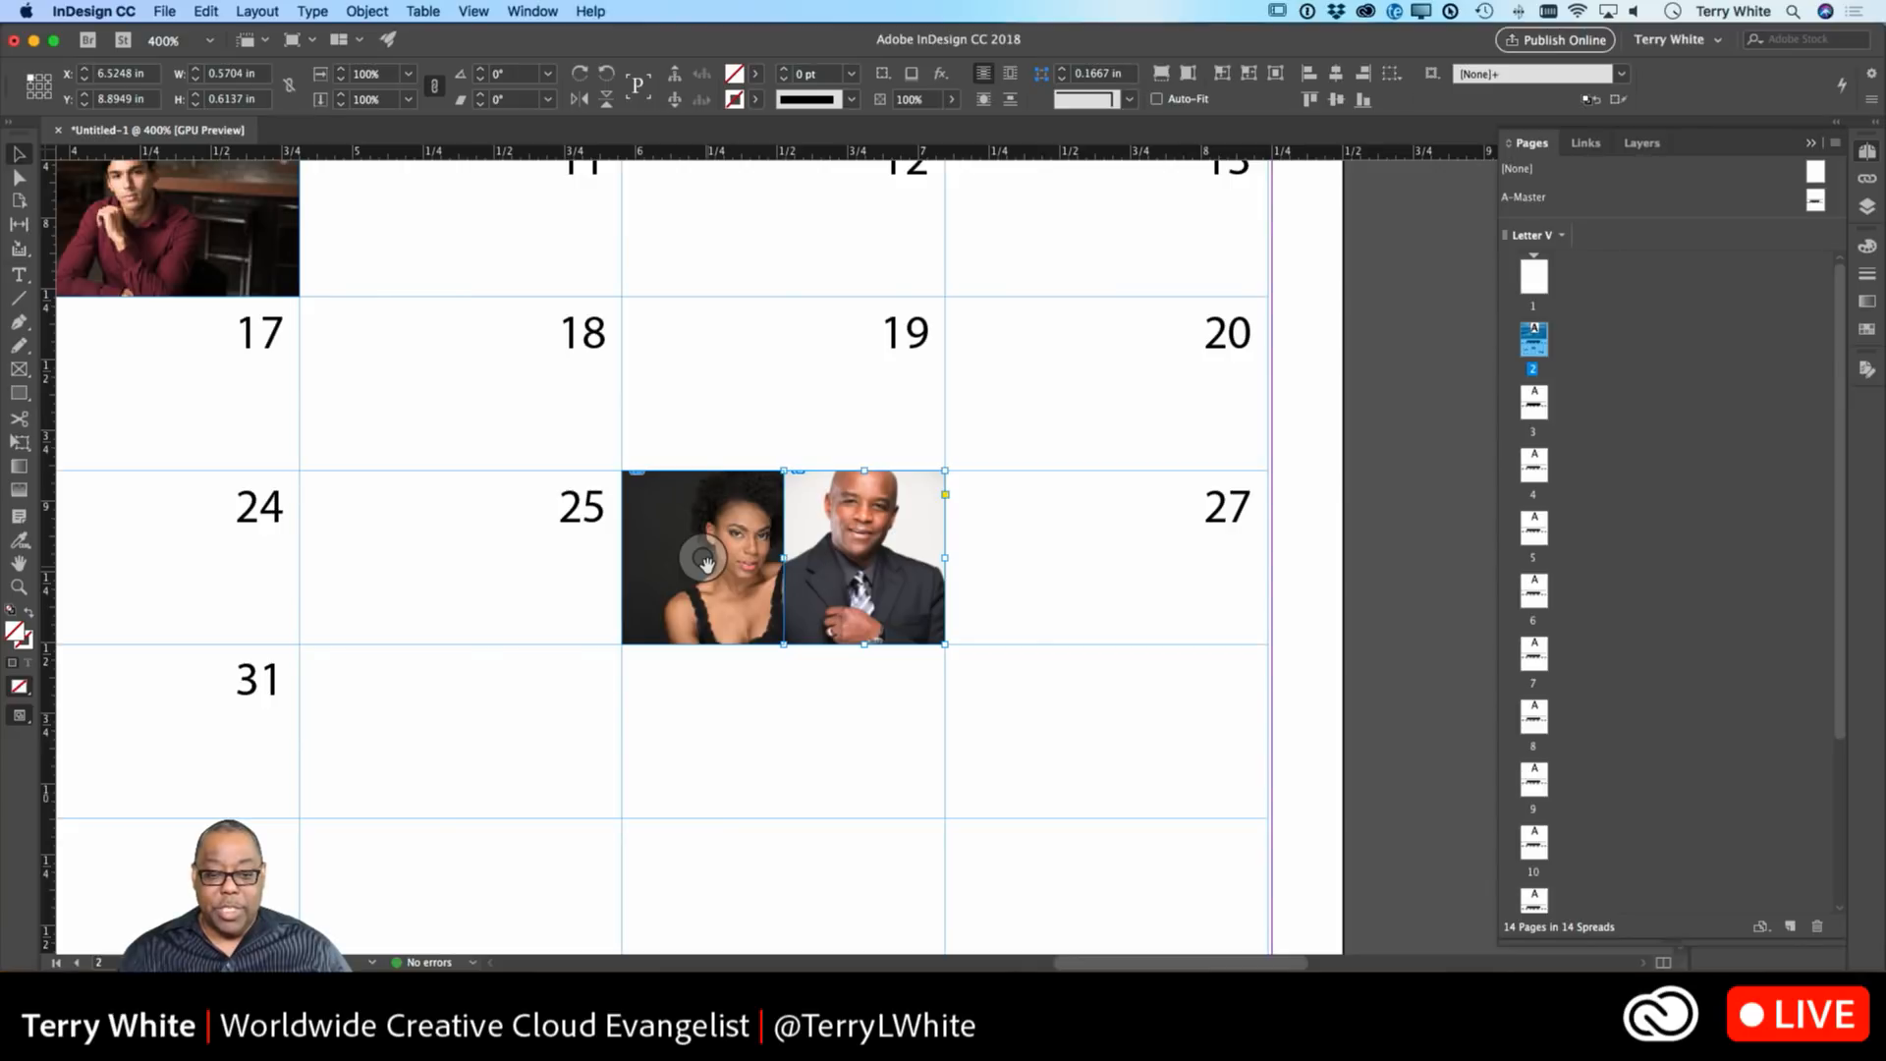
{"action": "mouse_move", "coordinate": [706, 563]}
{"action": "left_mouse_down"}
{"action": "mouse_move", "coordinate": [660, 573]}
{"action": "mouse_move", "coordinate": [684, 582]}
{"action": "left_mouse_up"}
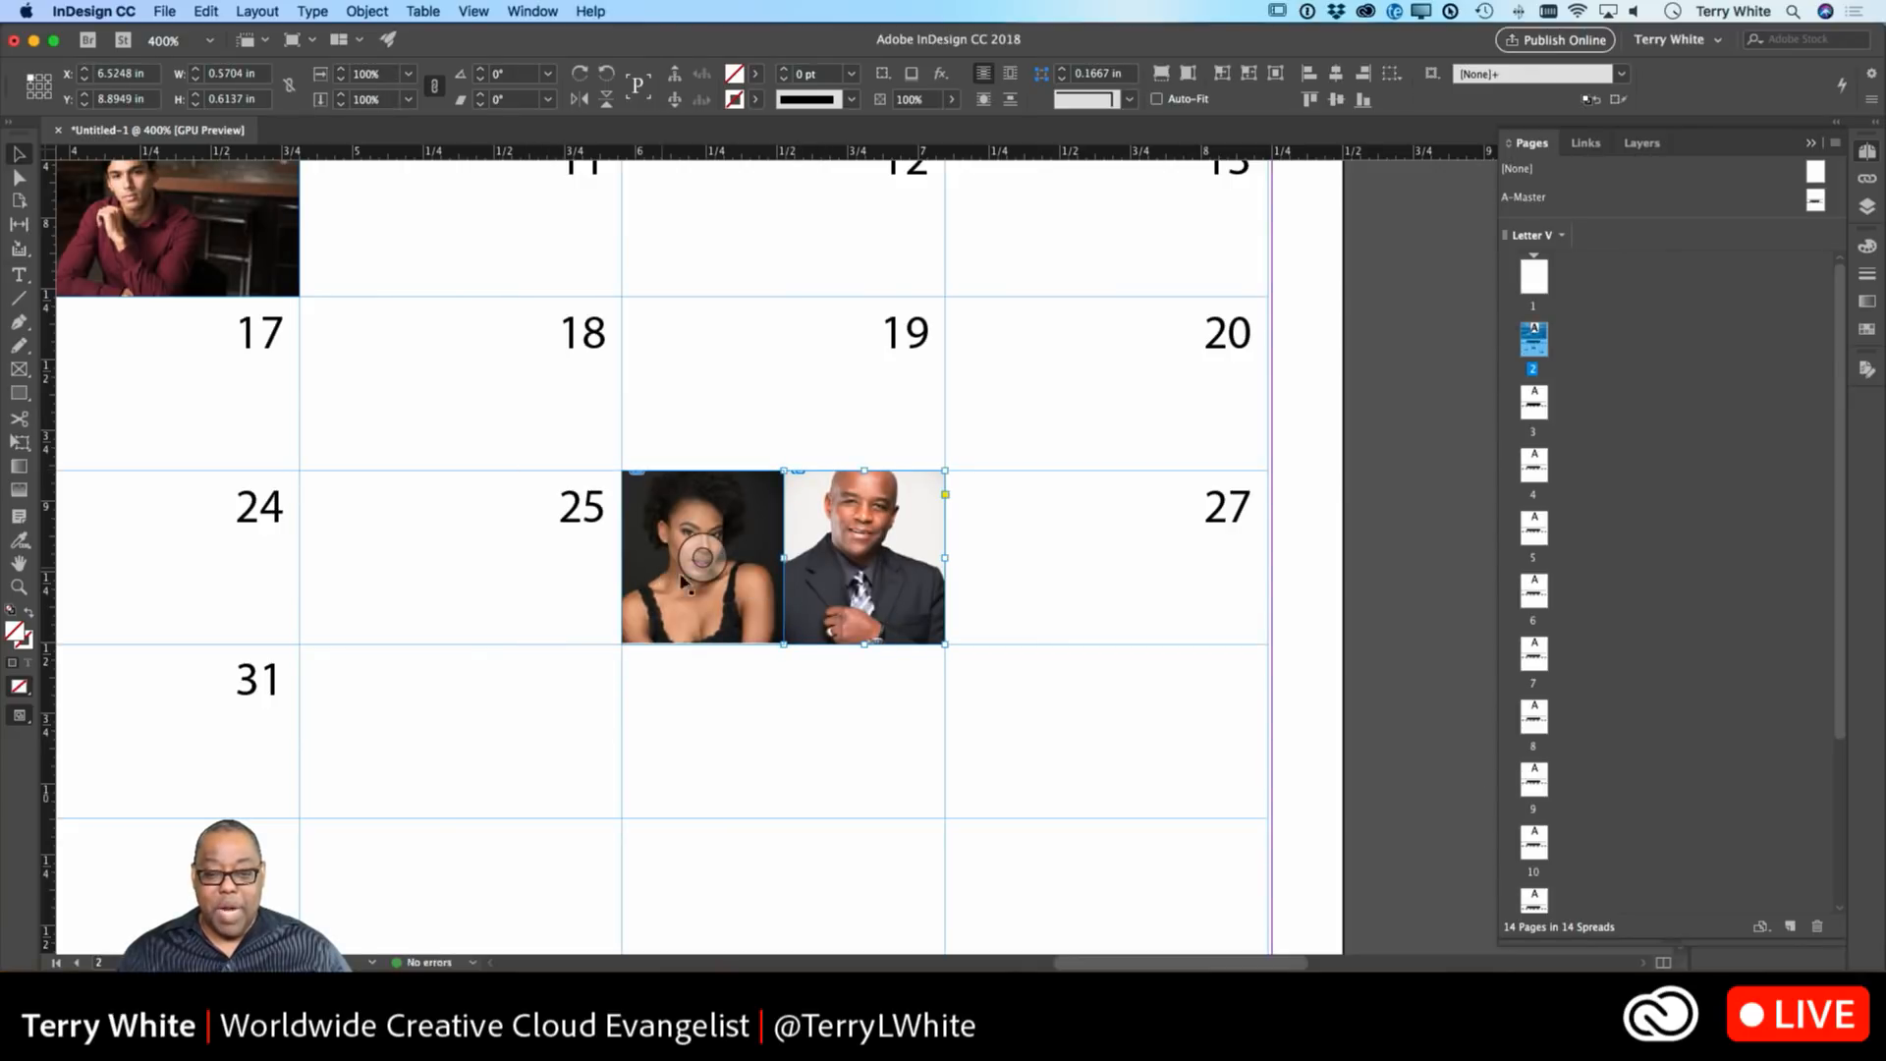
{"action": "left_click_drag", "start_coordinate": [872, 595], "coordinate": [872, 576]}
{"action": "key", "text": "super+z"}
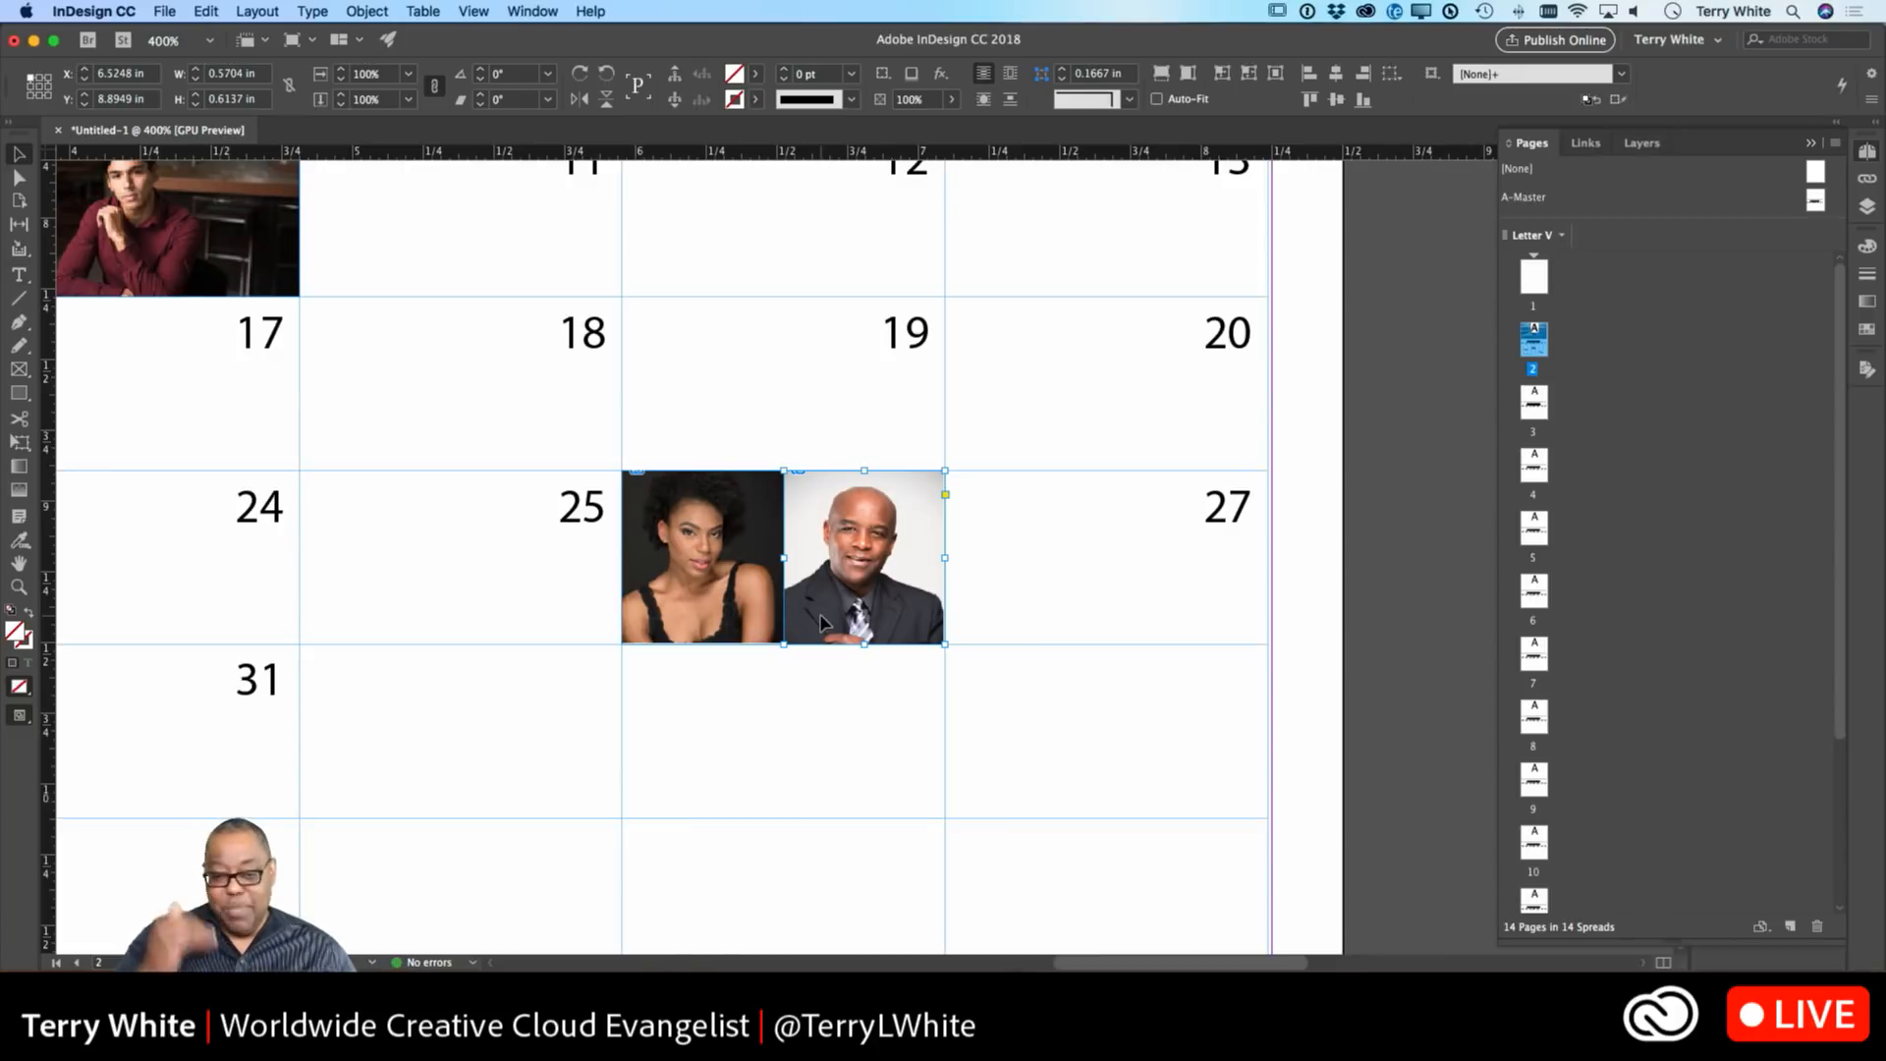
{"action": "key", "text": "super+1"}
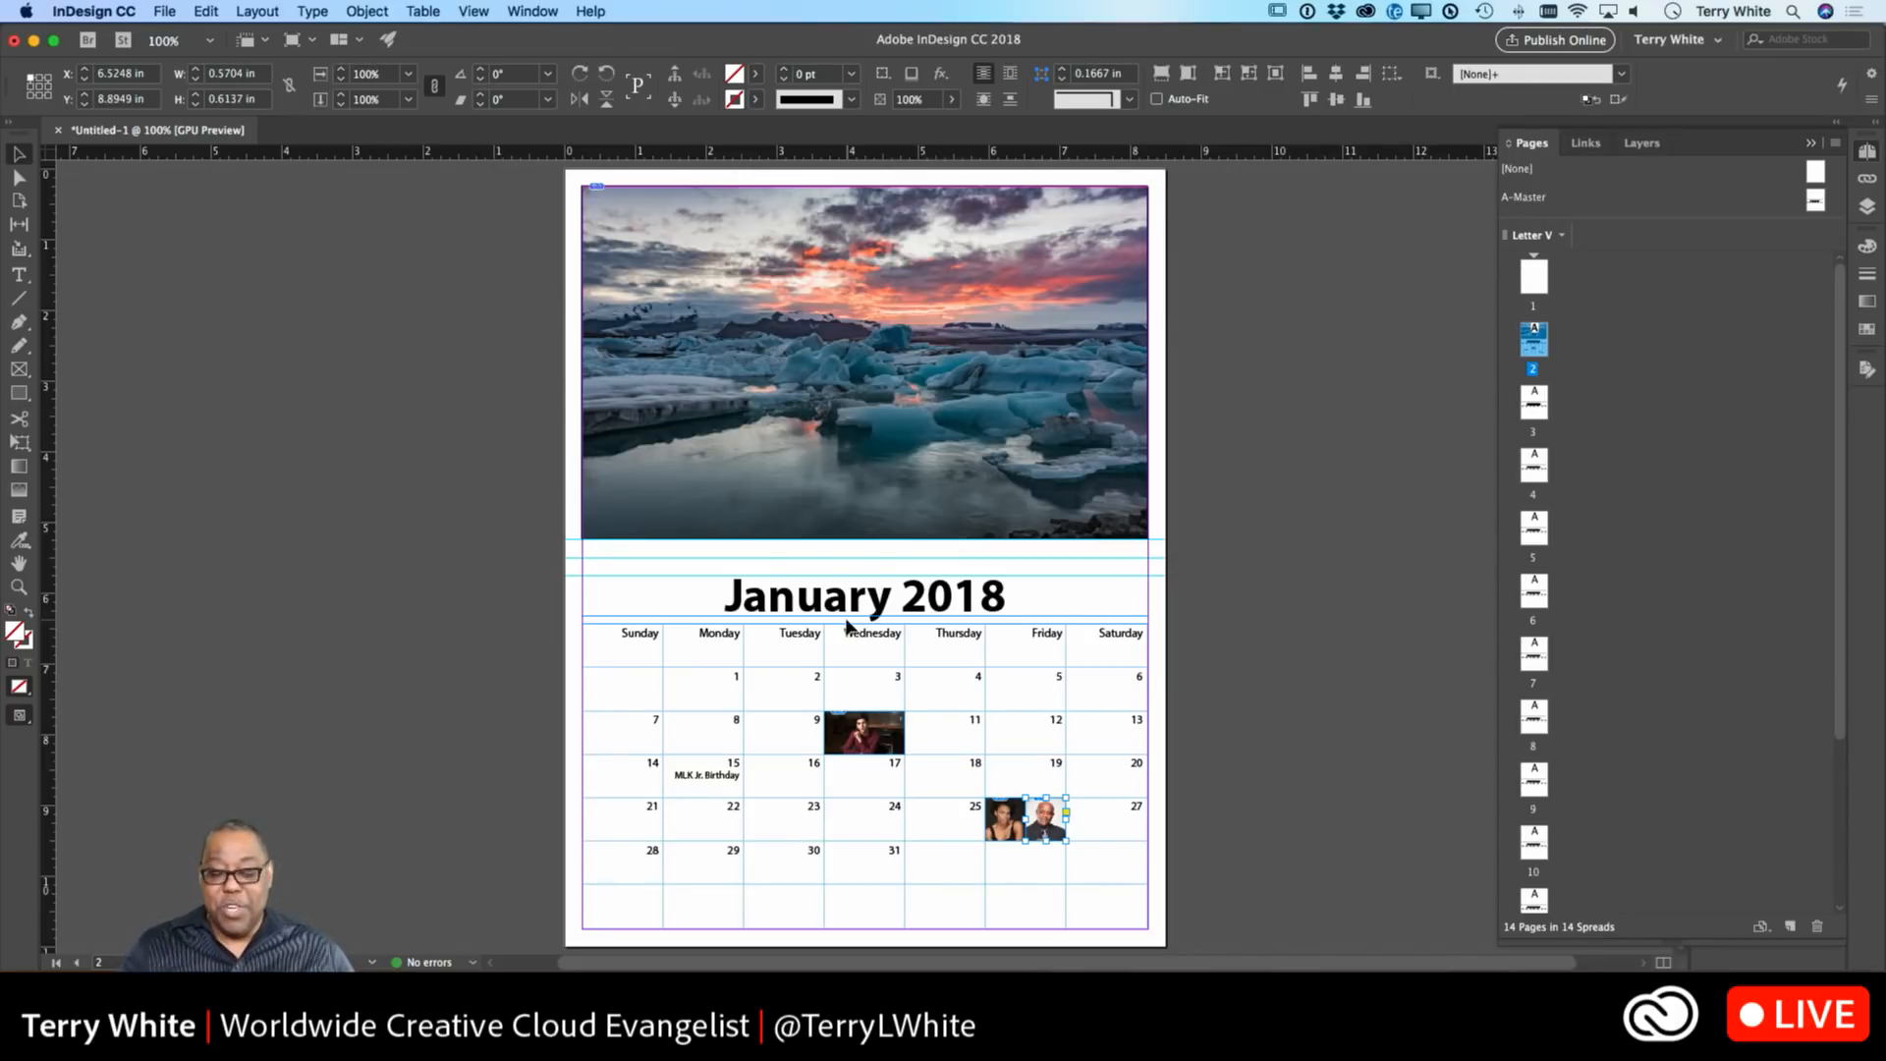
Merge the empty Thursday–Saturday cells of the week row into one cell.
{"action": "double_click", "coordinate": [963, 875]}
{"action": "left_click_drag", "start_coordinate": [958, 861], "coordinate": [1077, 893]}
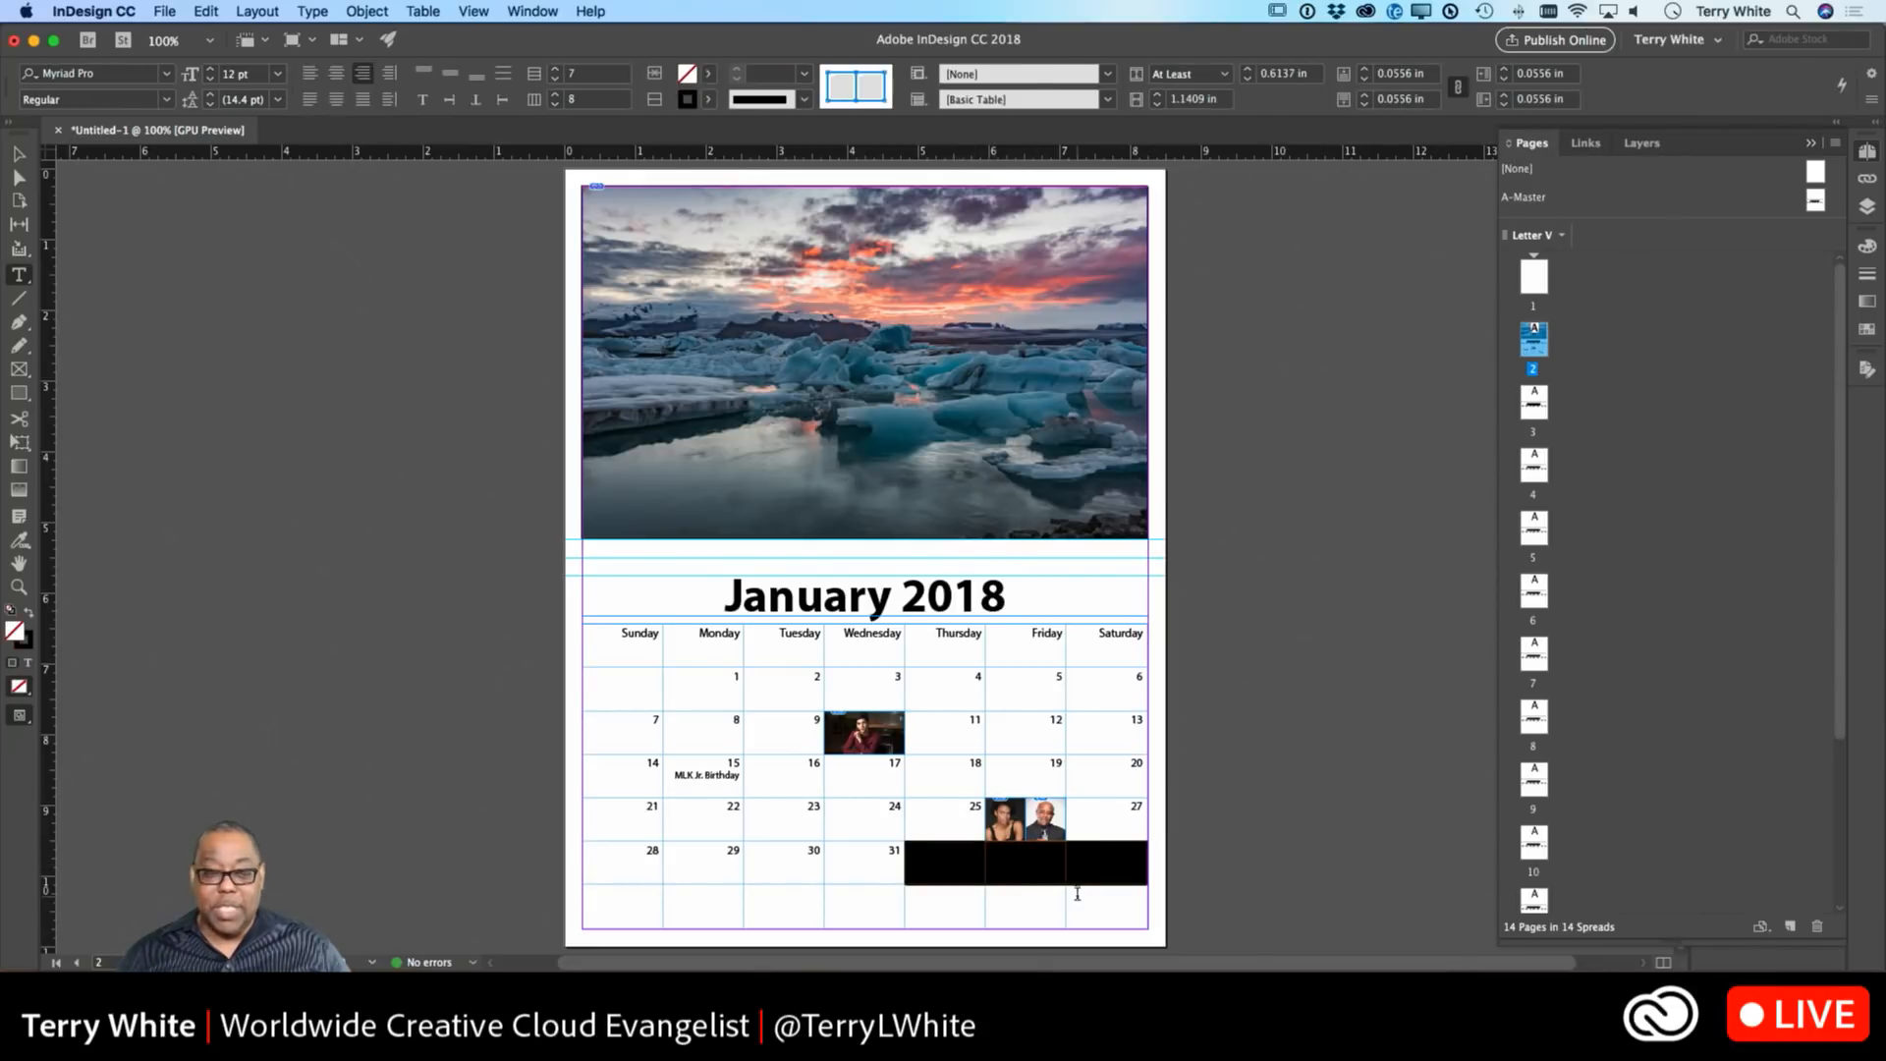
{"action": "left_click", "coordinate": [422, 11]}
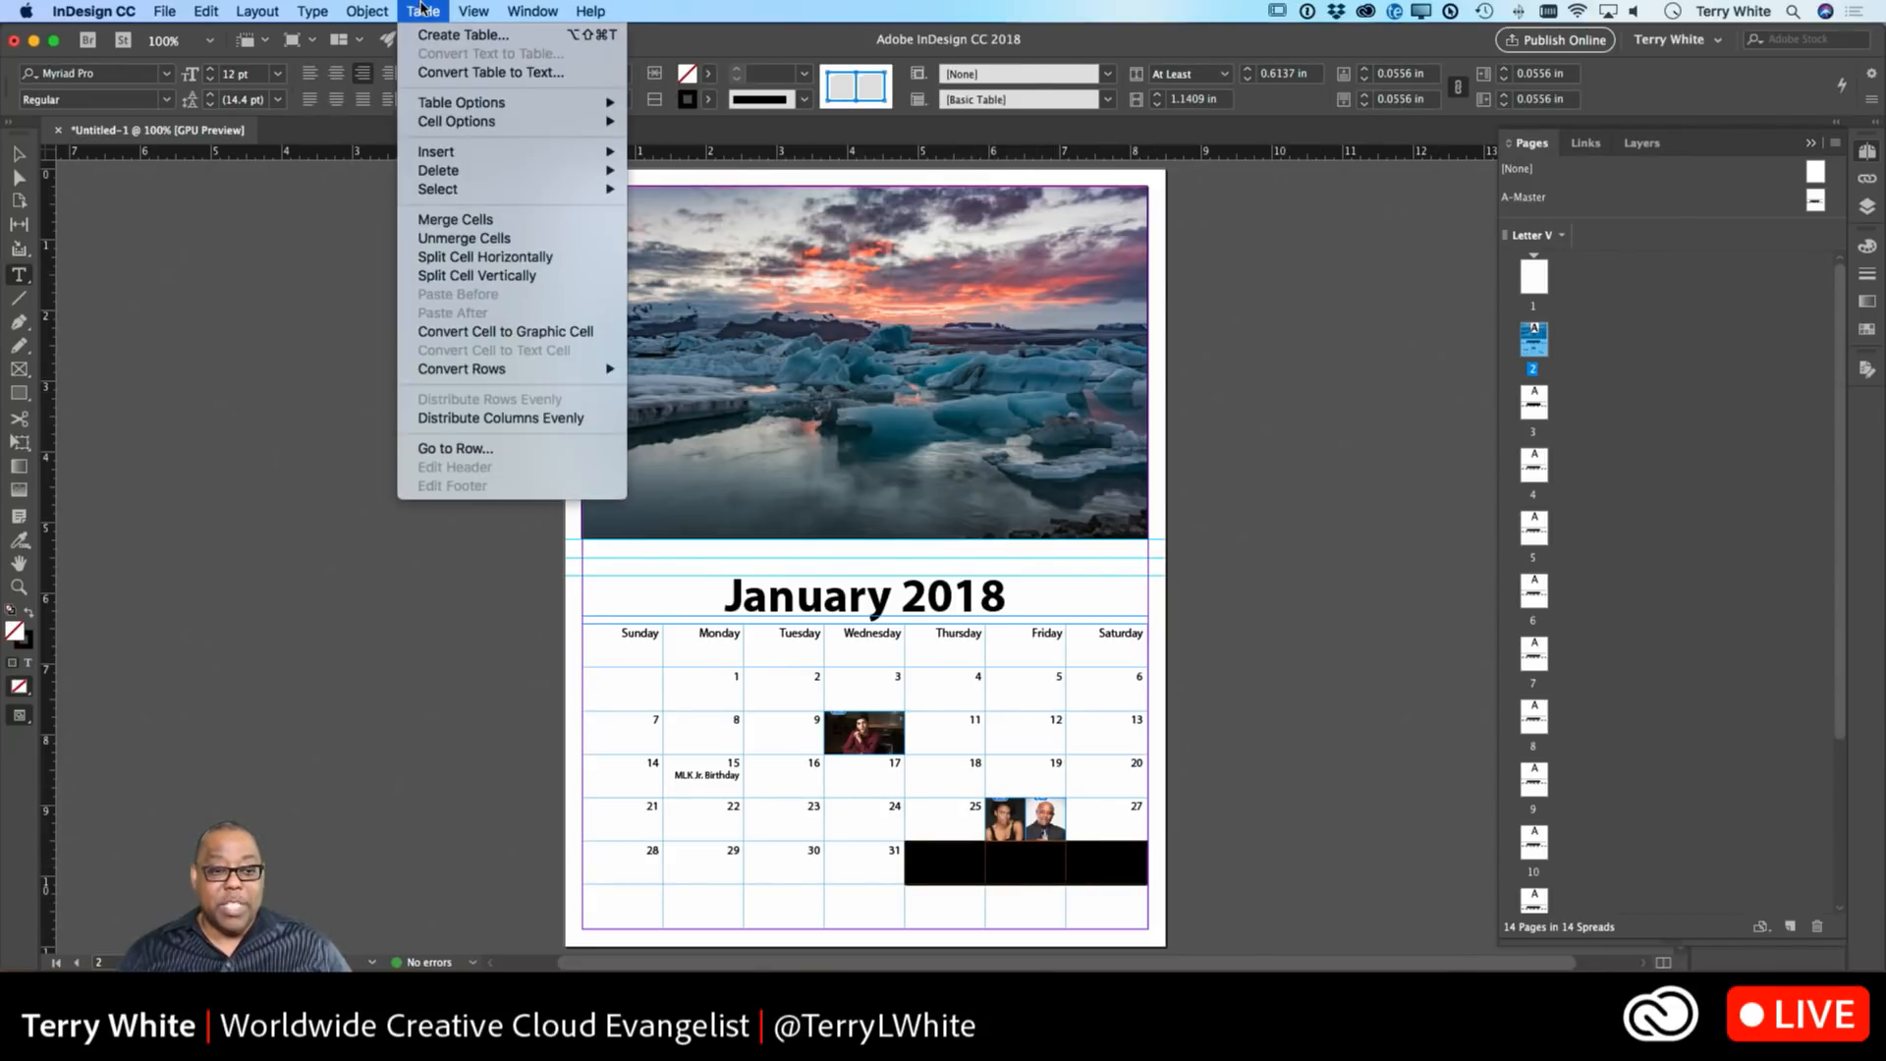
{"action": "left_click", "coordinate": [454, 219]}
Merge the Thursday–Saturday cells across the last two rows into one large cell.
{"action": "left_click", "coordinate": [960, 867]}
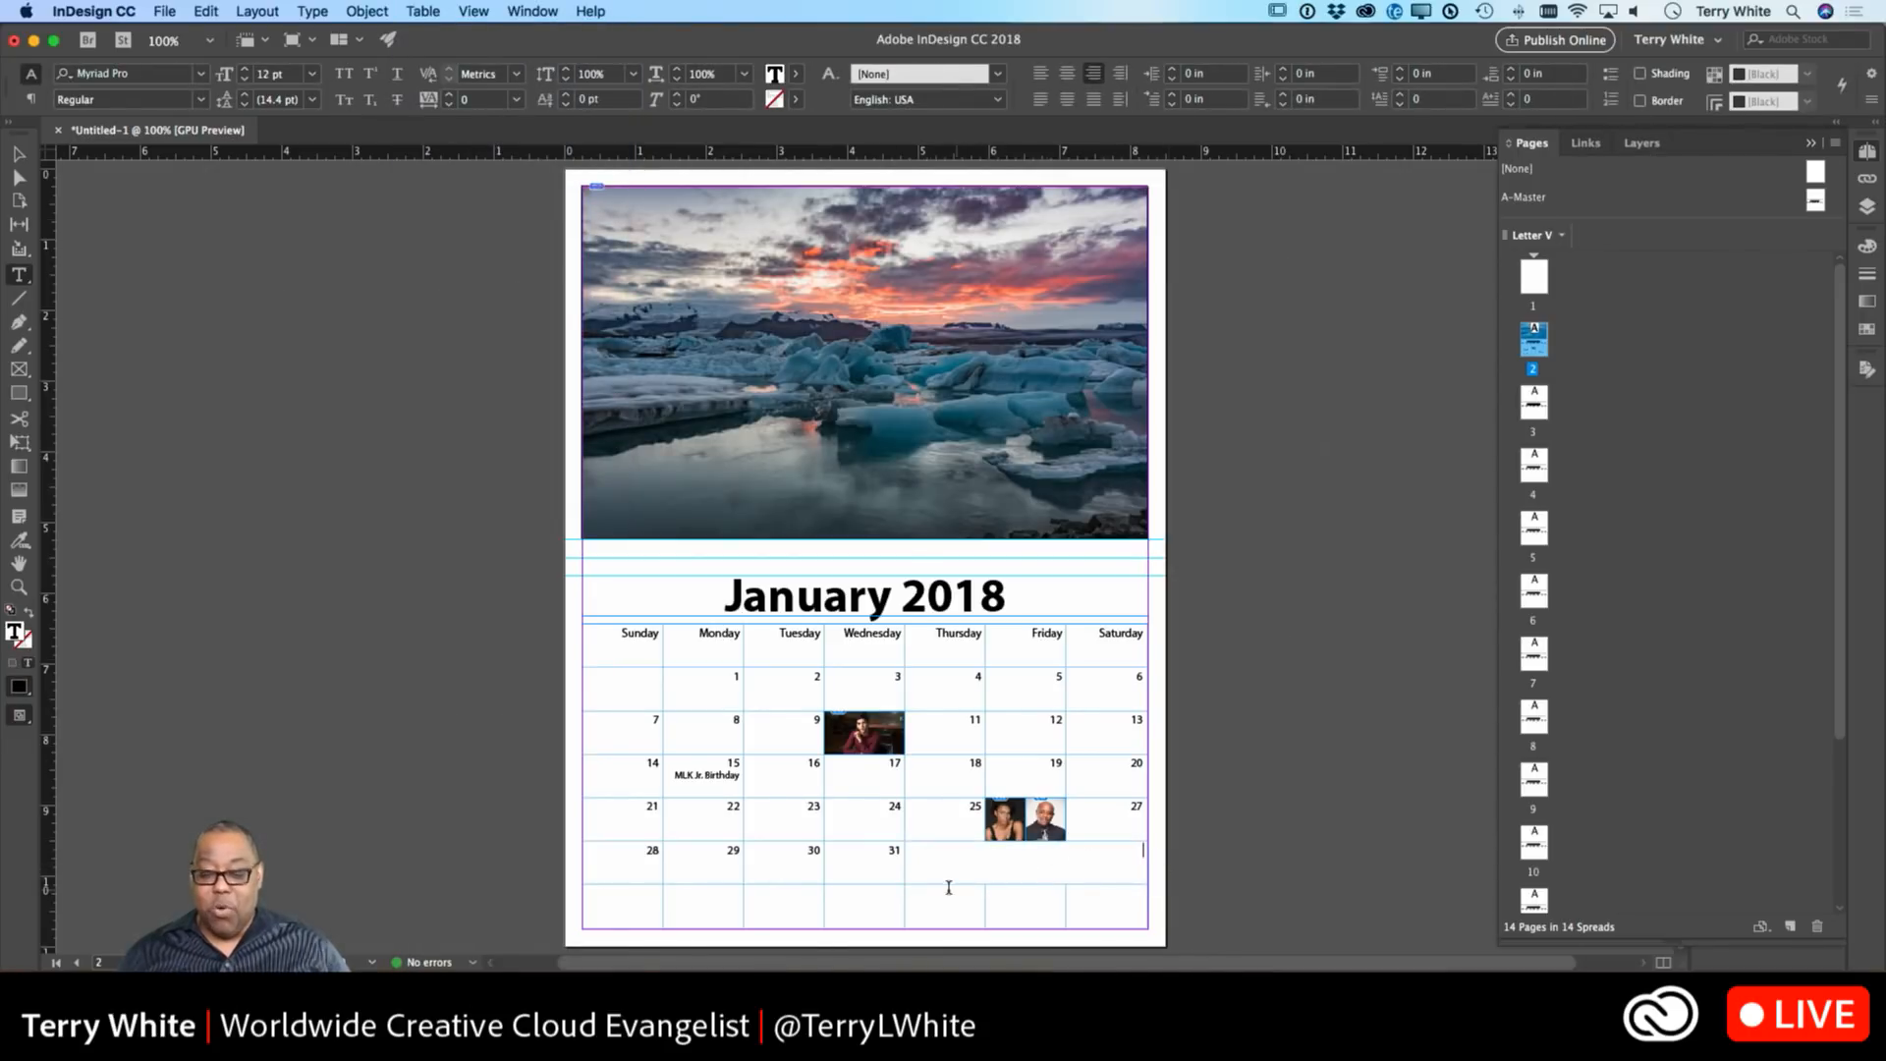
{"action": "left_click_drag", "start_coordinate": [933, 872], "coordinate": [956, 897]}
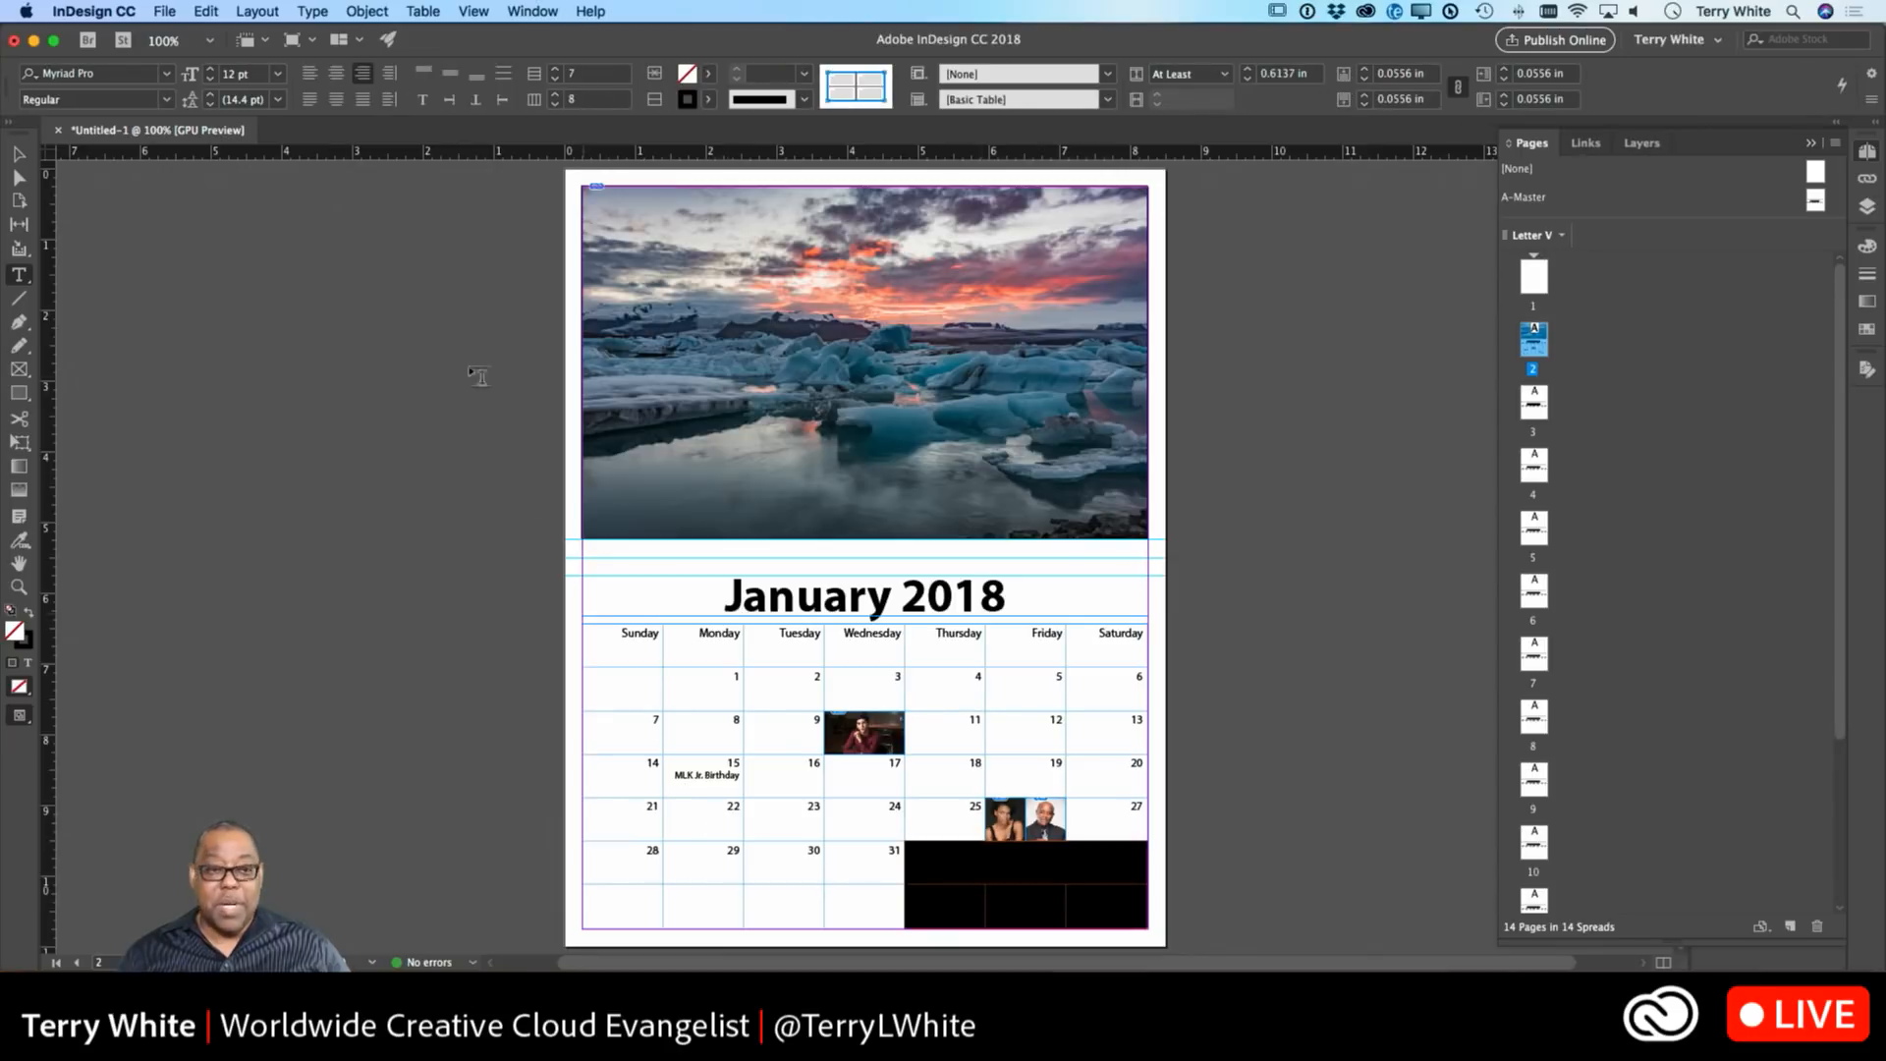
{"action": "left_click", "coordinate": [422, 11]}
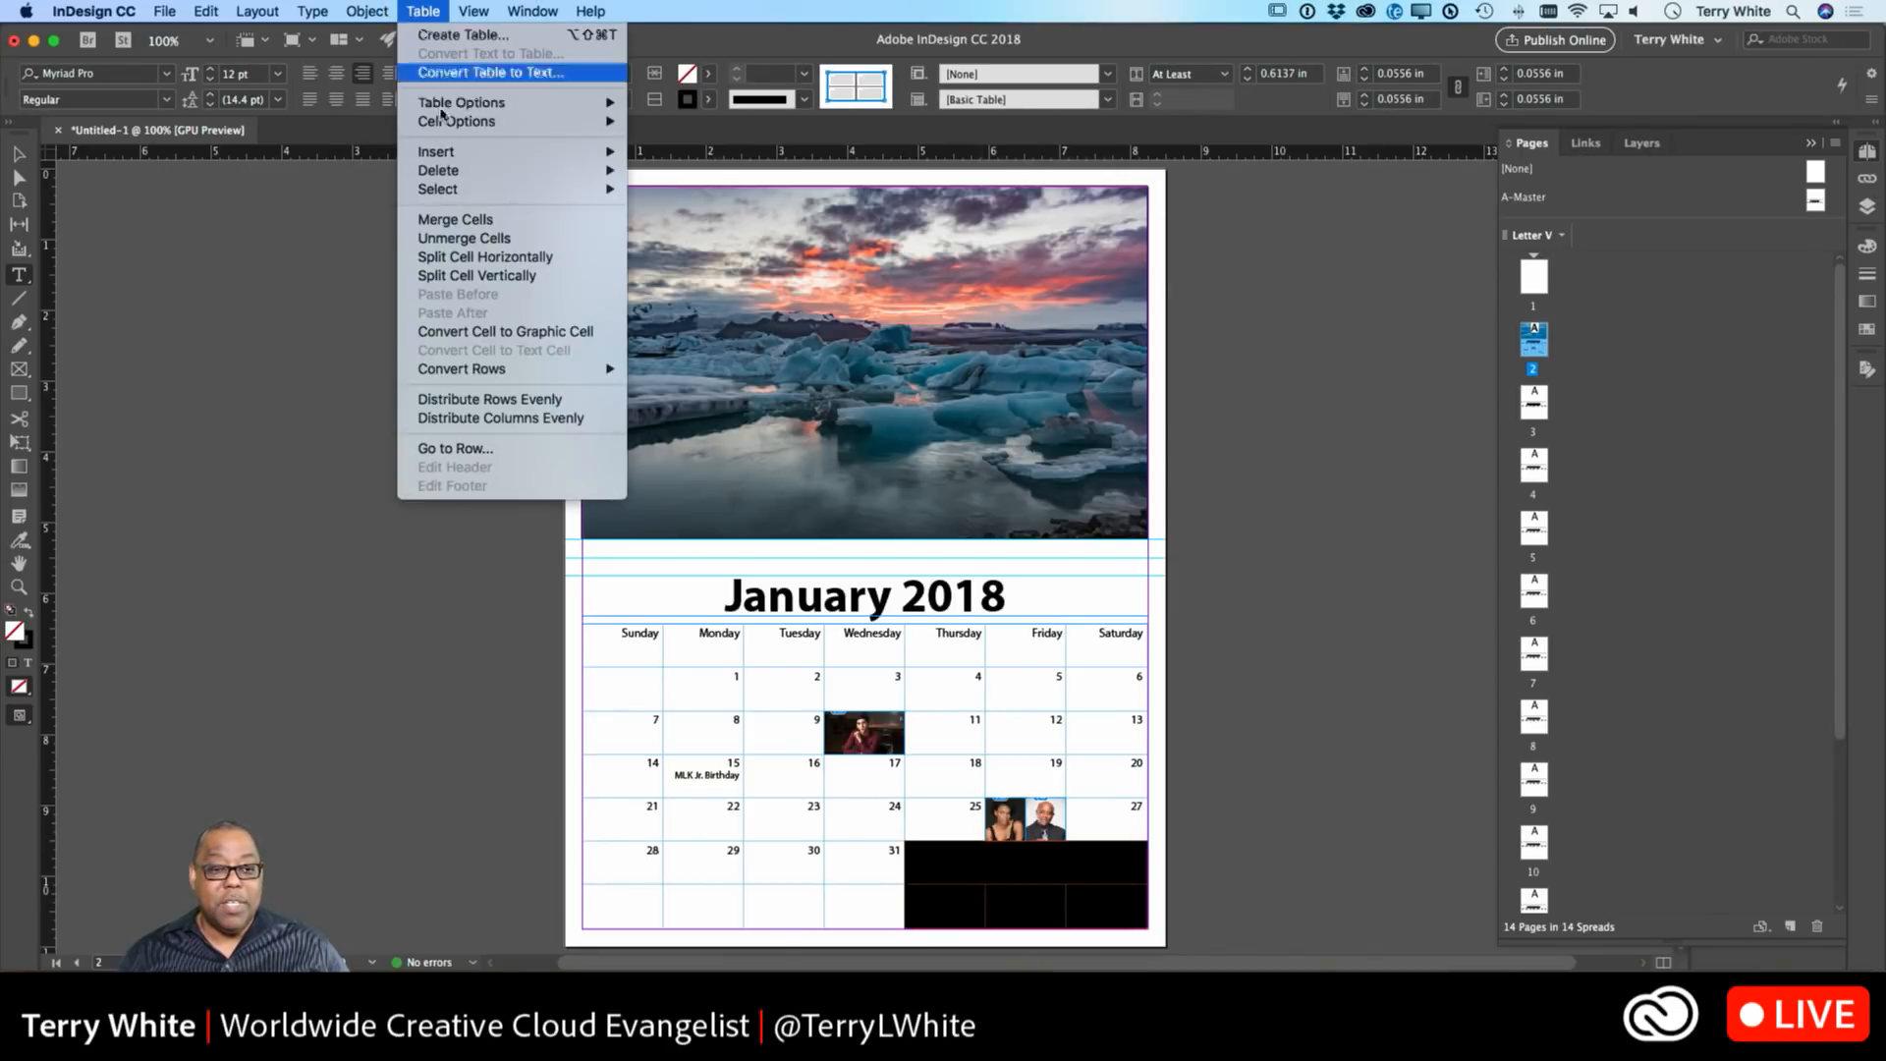
{"action": "left_click", "coordinate": [455, 219]}
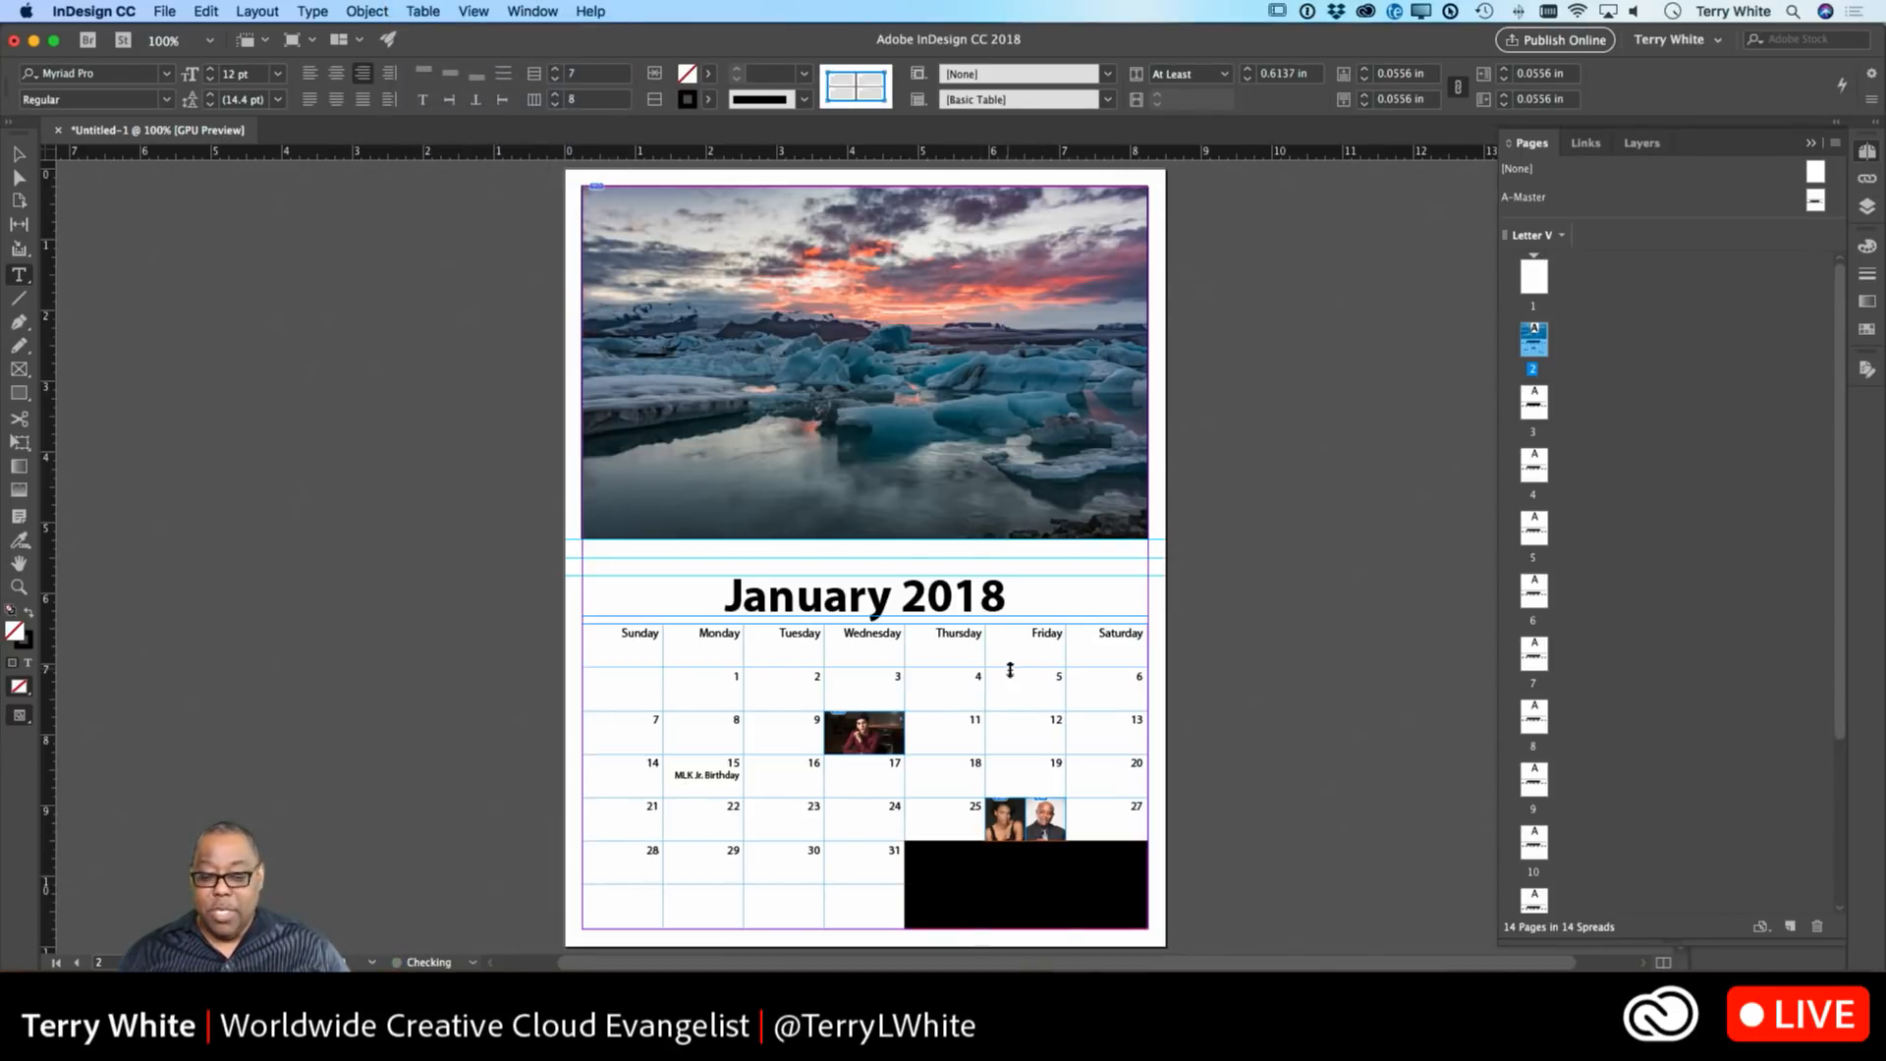
{"action": "left_click", "coordinate": [949, 896]}
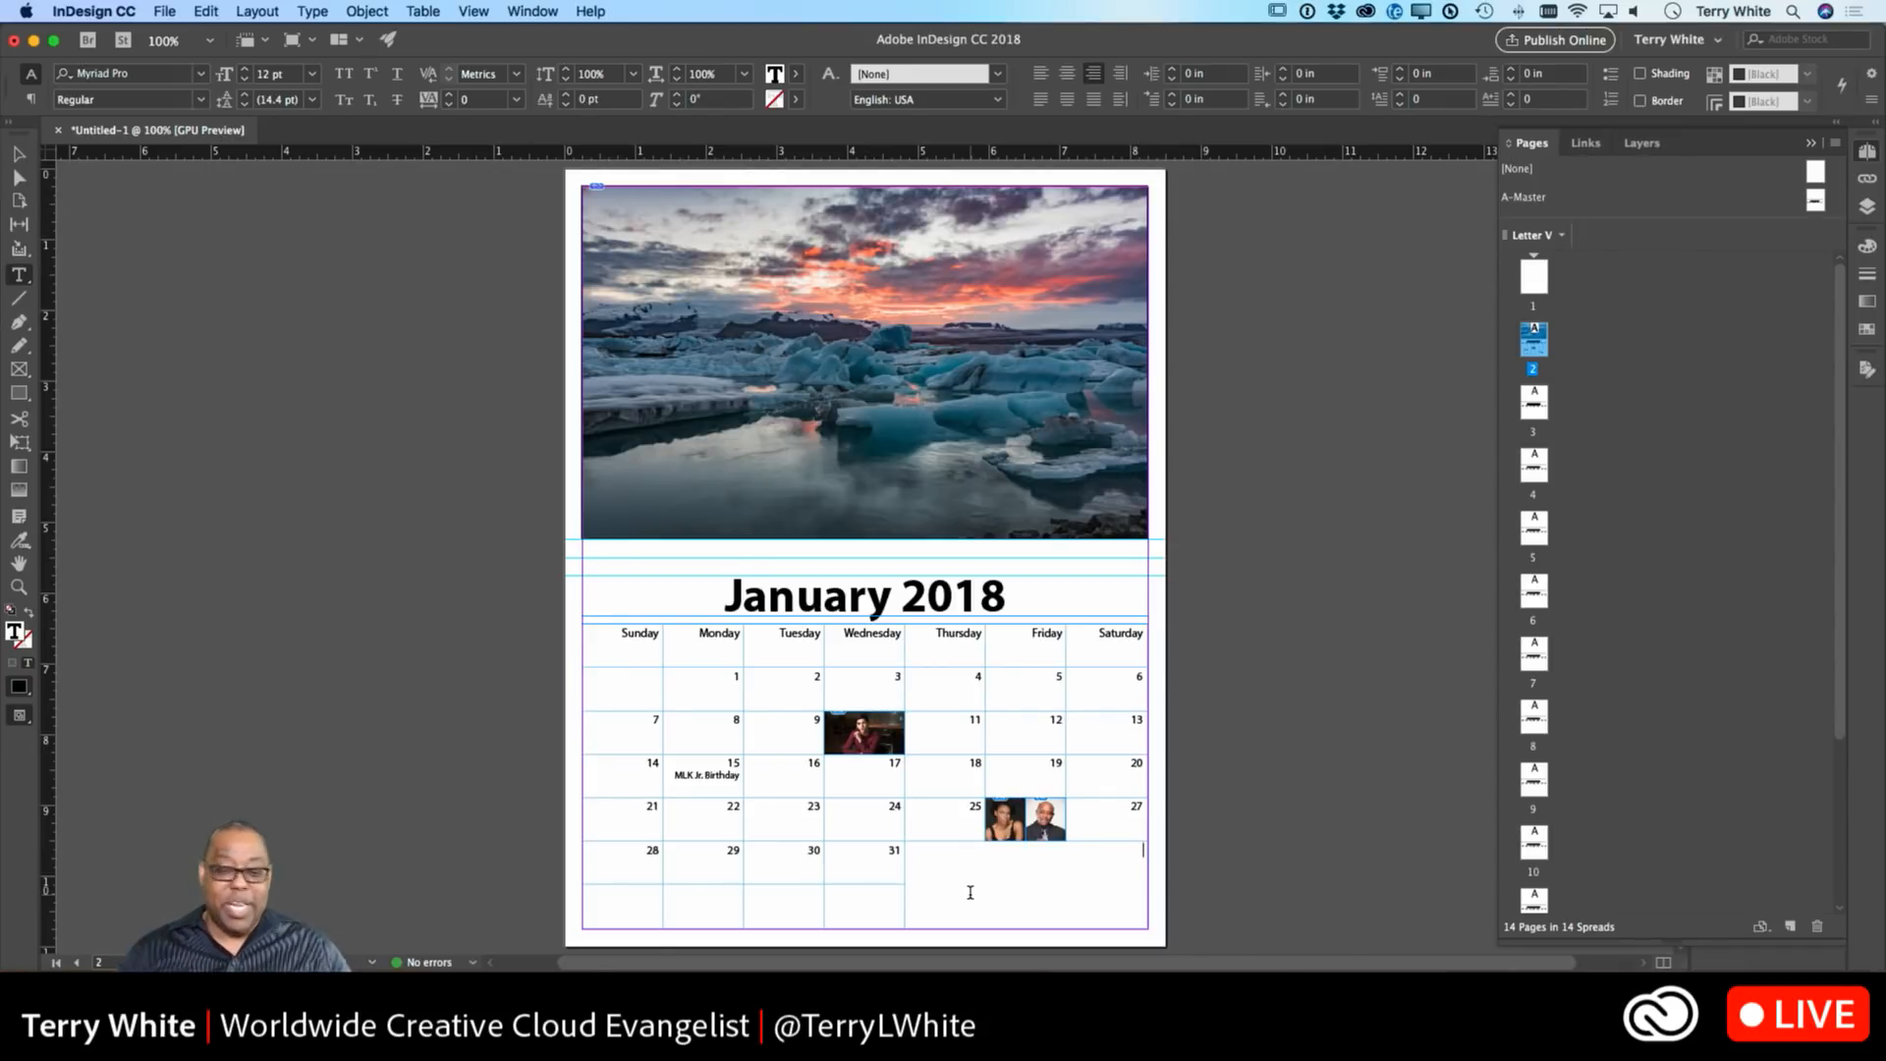
Colour the Sunday and Saturday headers red (C=15 M=100 Y=100), then go to page 3.
{"action": "double_click", "coordinate": [630, 633]}
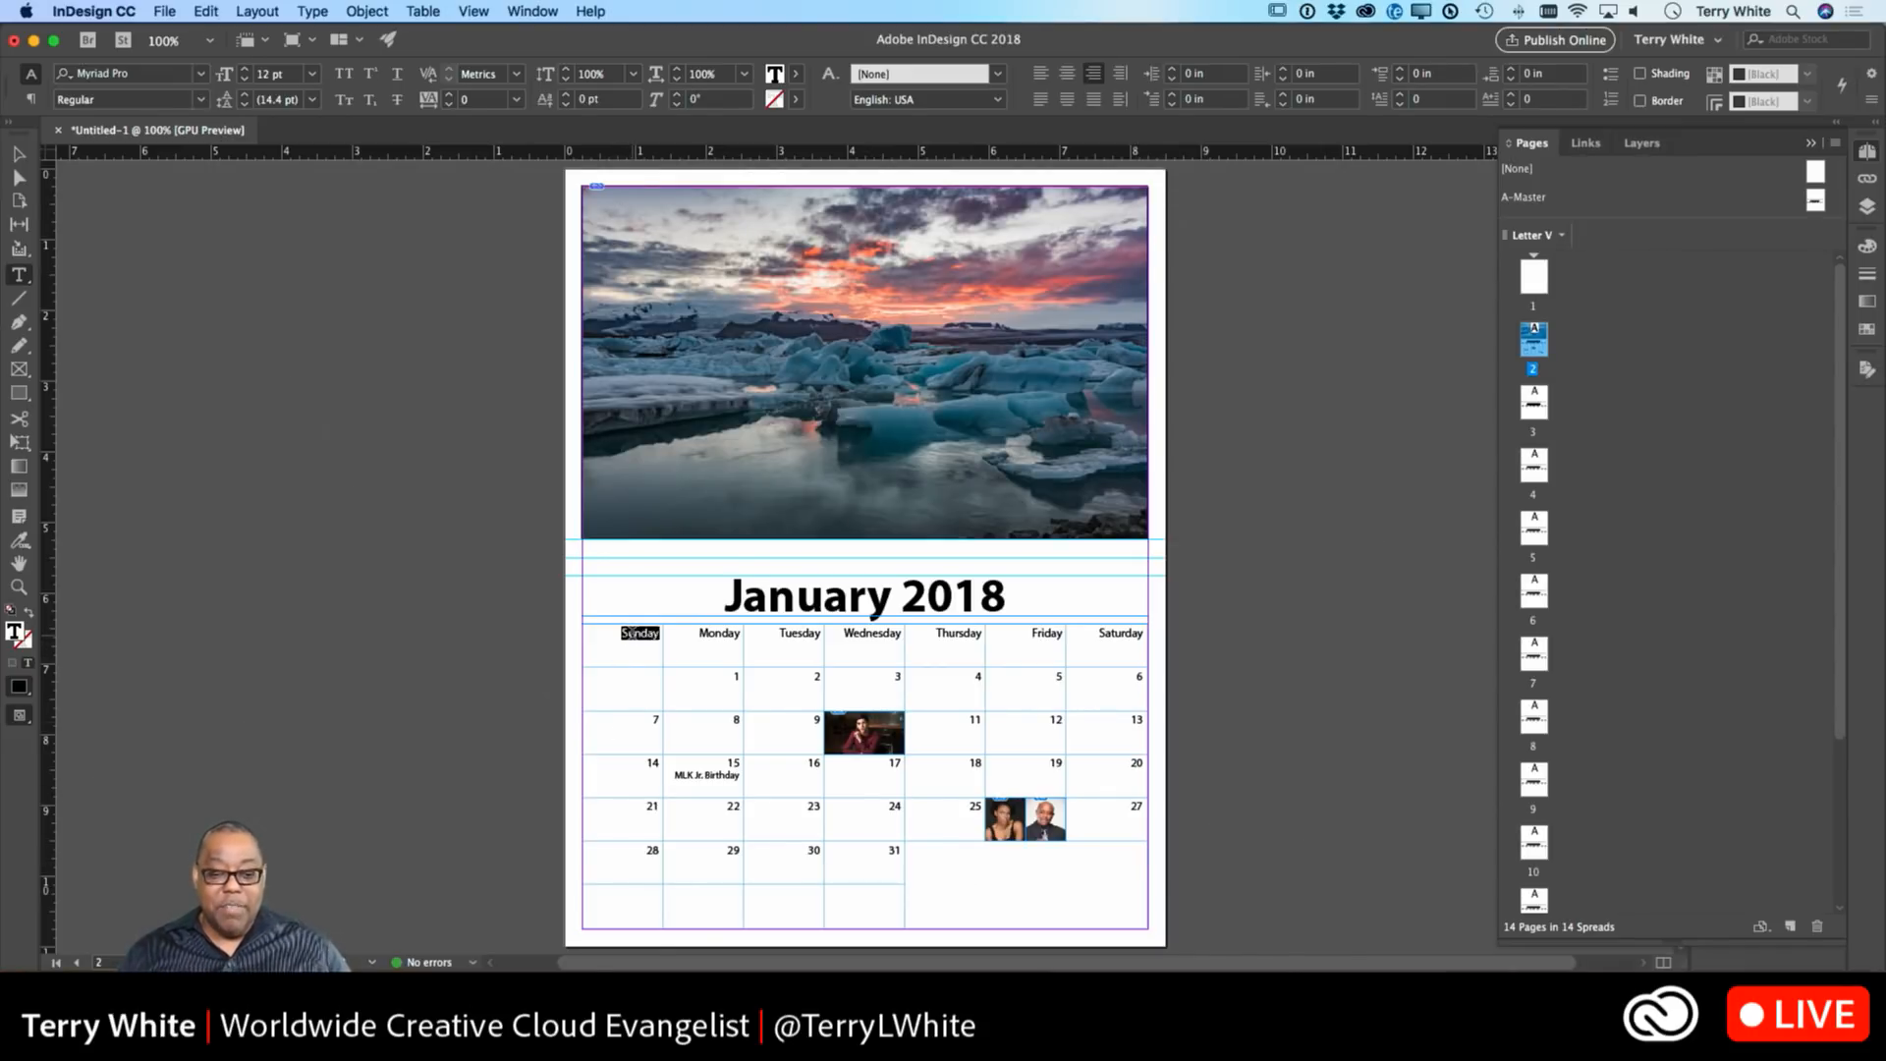
{"action": "left_click", "coordinate": [796, 75]}
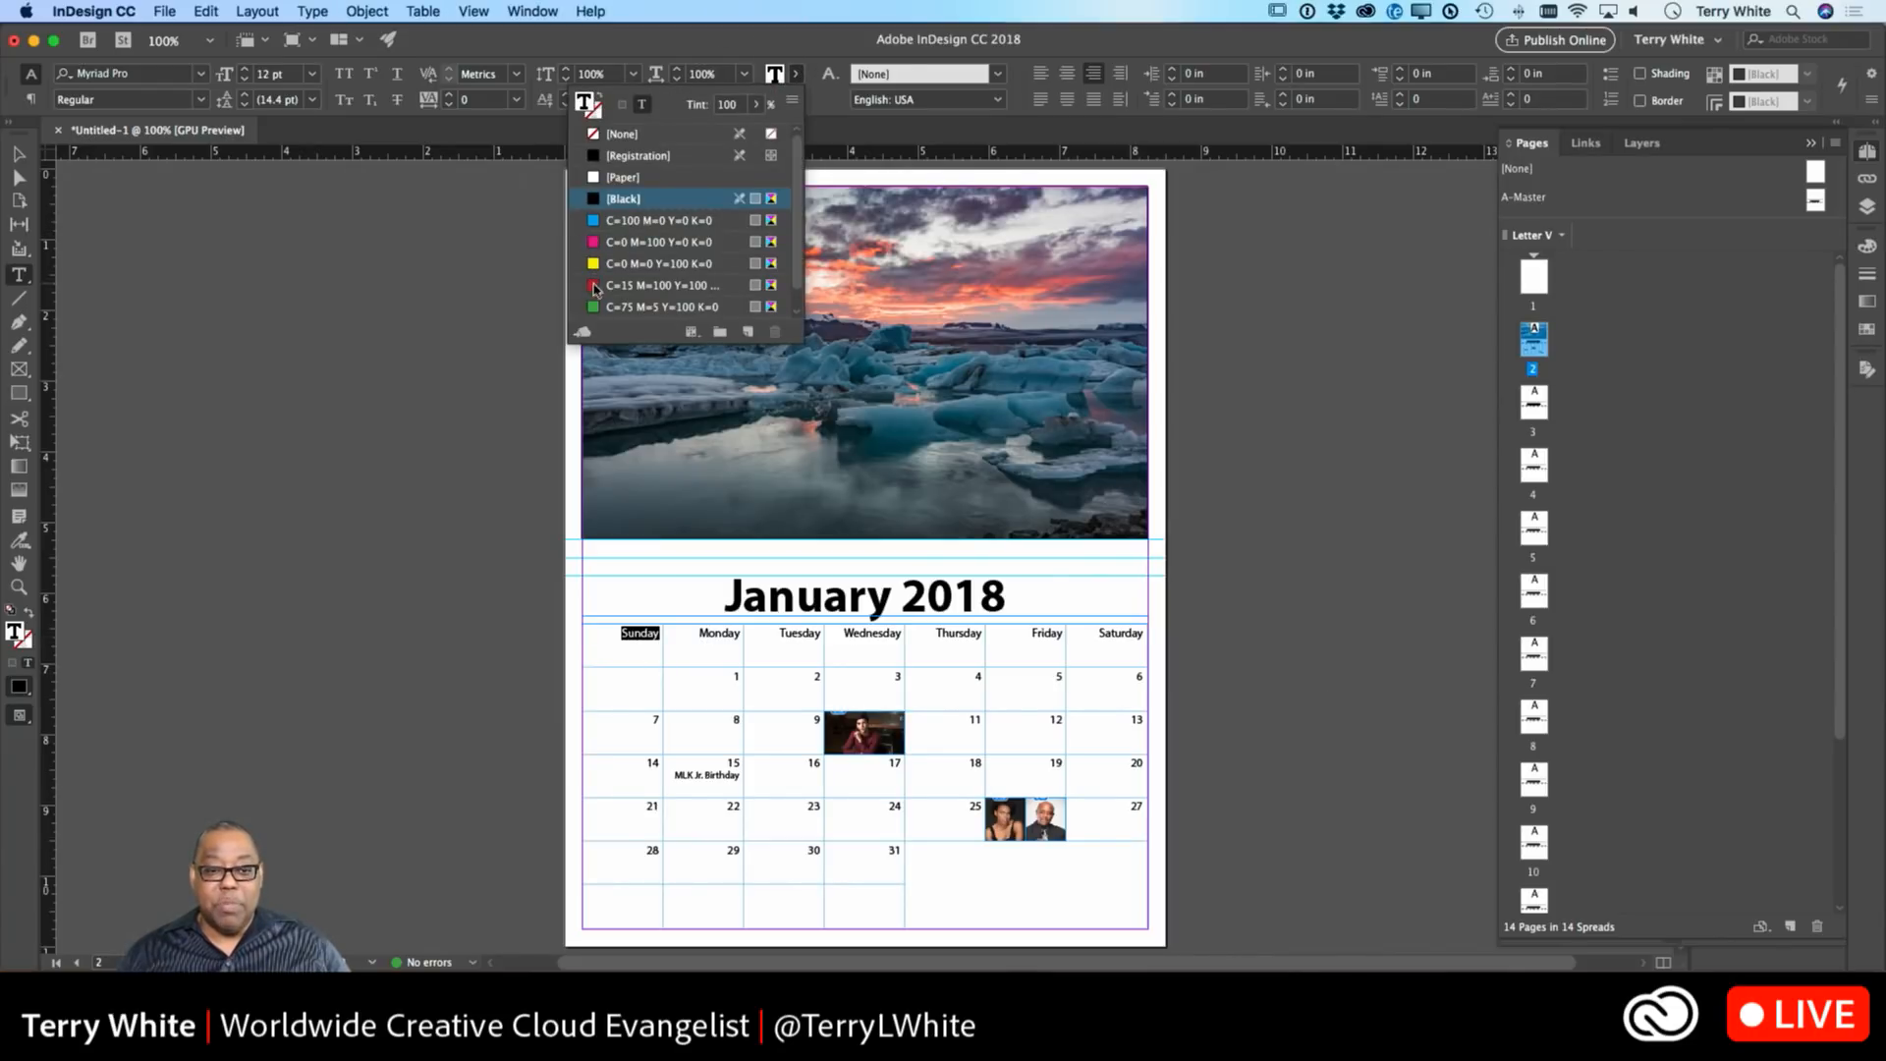
{"action": "left_click", "coordinate": [595, 286]}
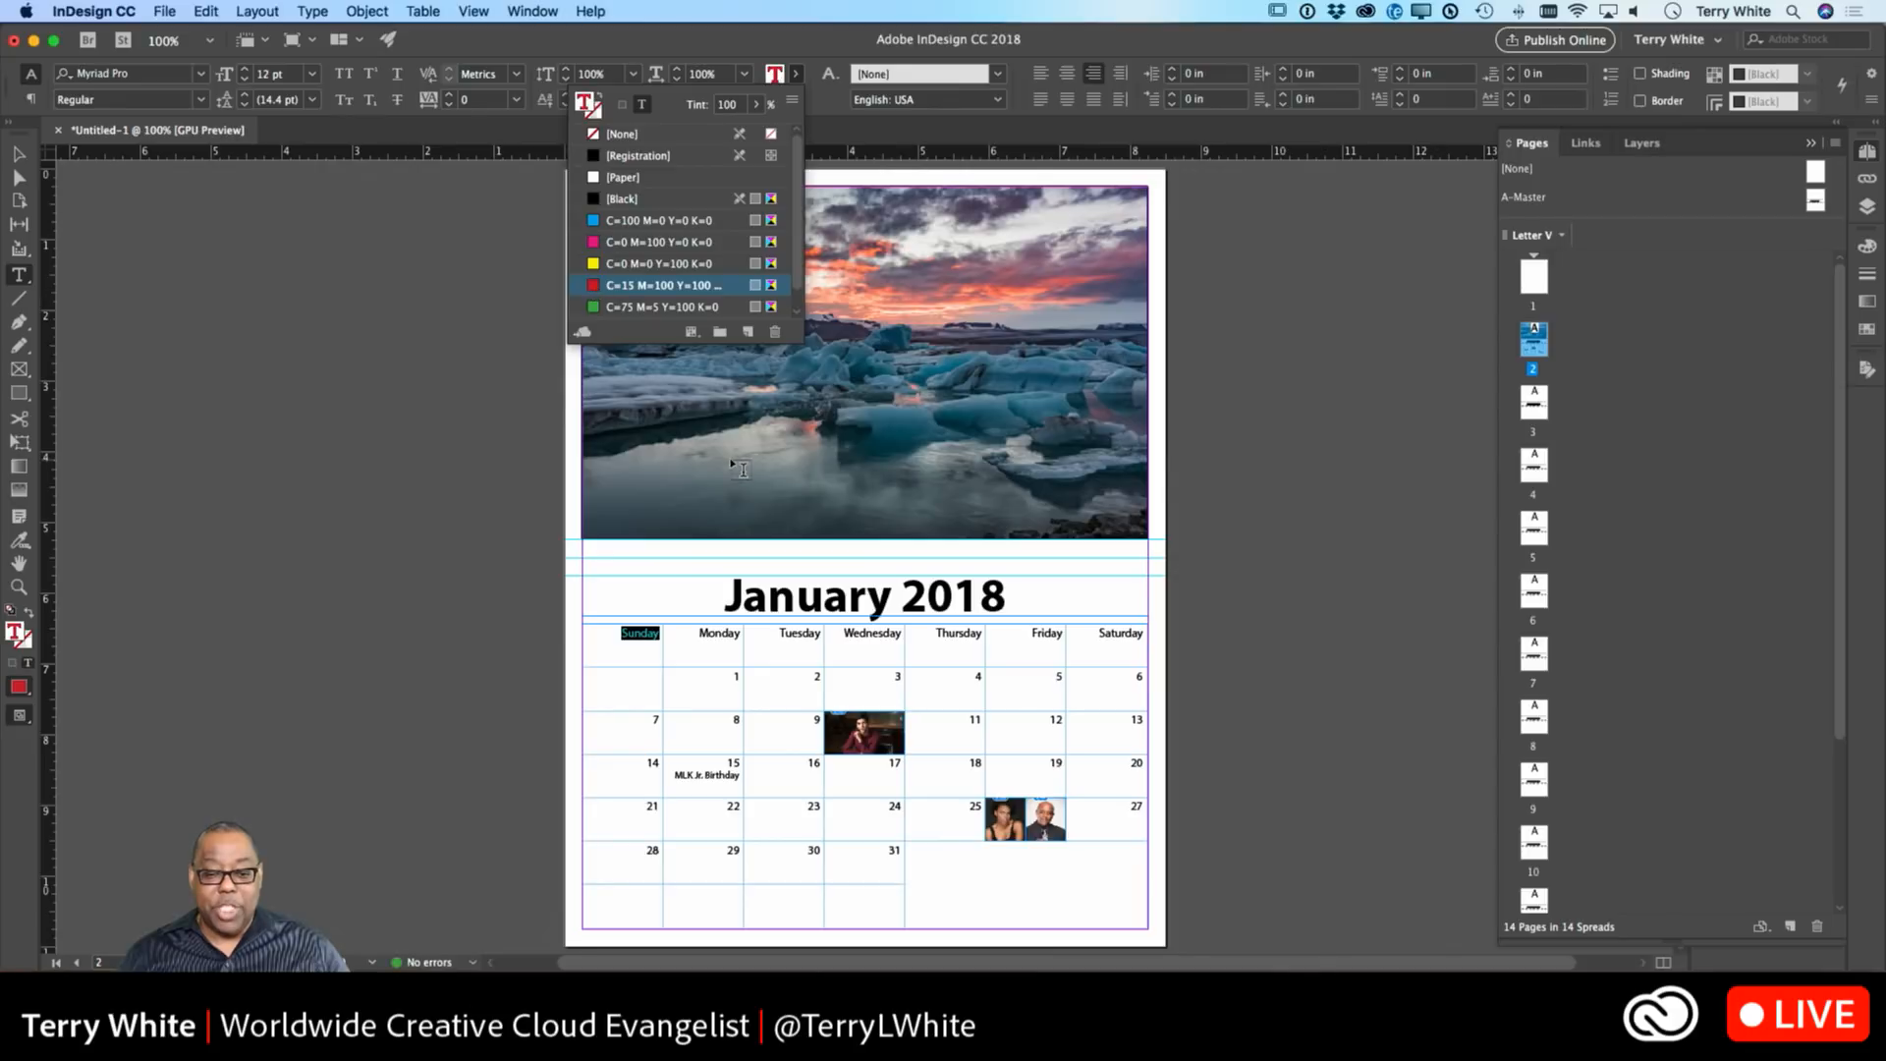
{"action": "double_click", "coordinate": [1115, 633]}
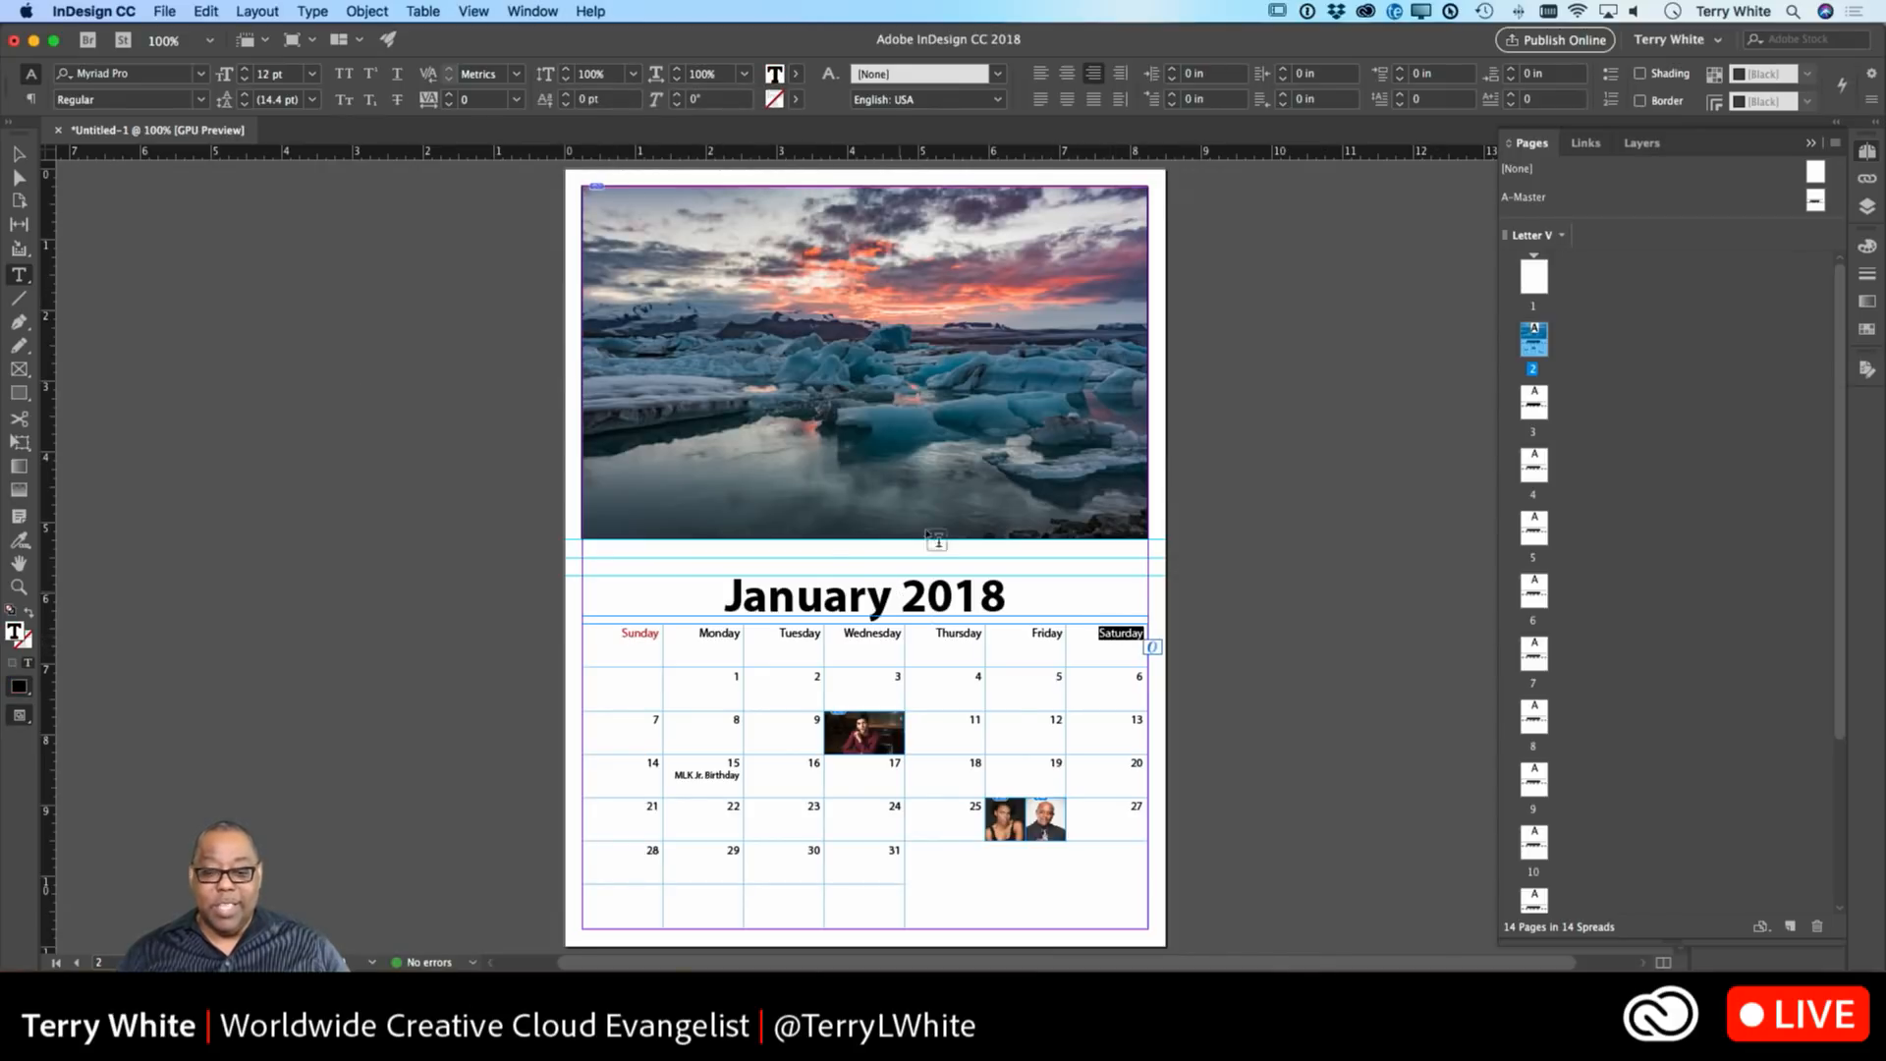
{"action": "left_click", "coordinate": [795, 74]}
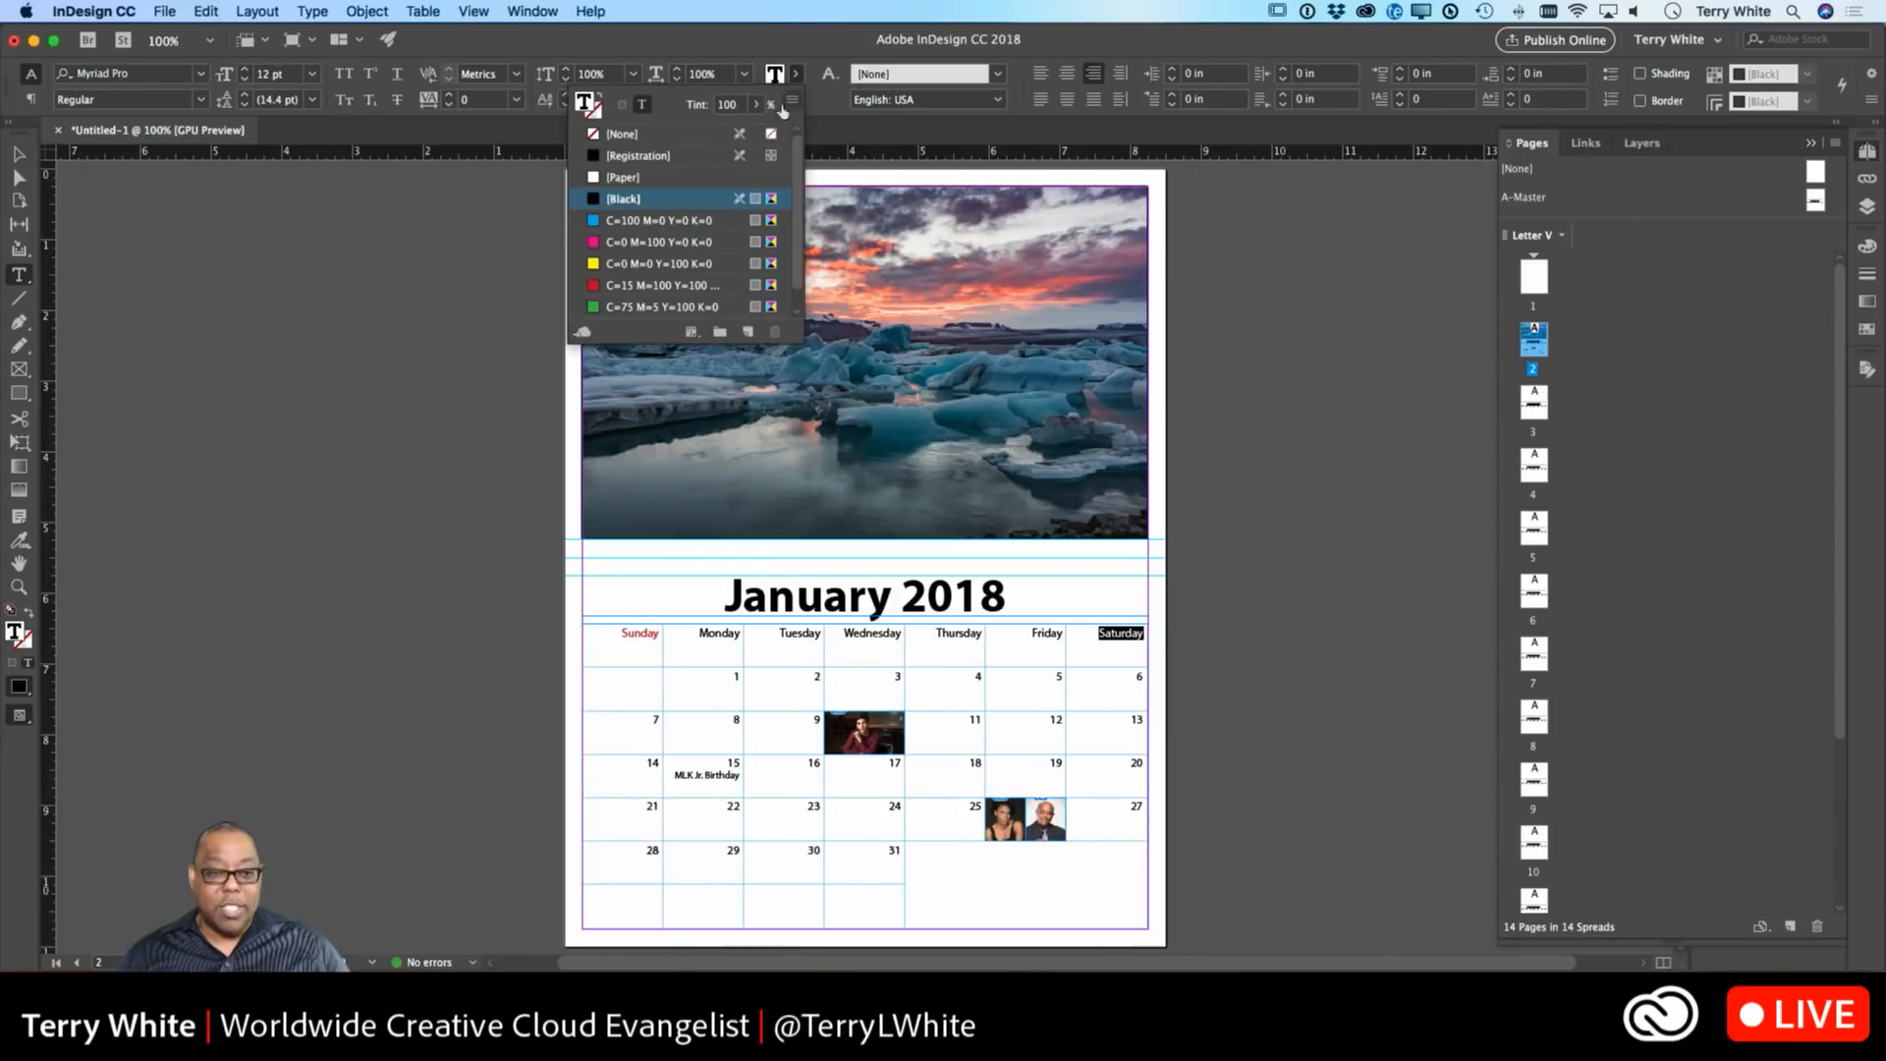
{"action": "left_click", "coordinate": [611, 285]}
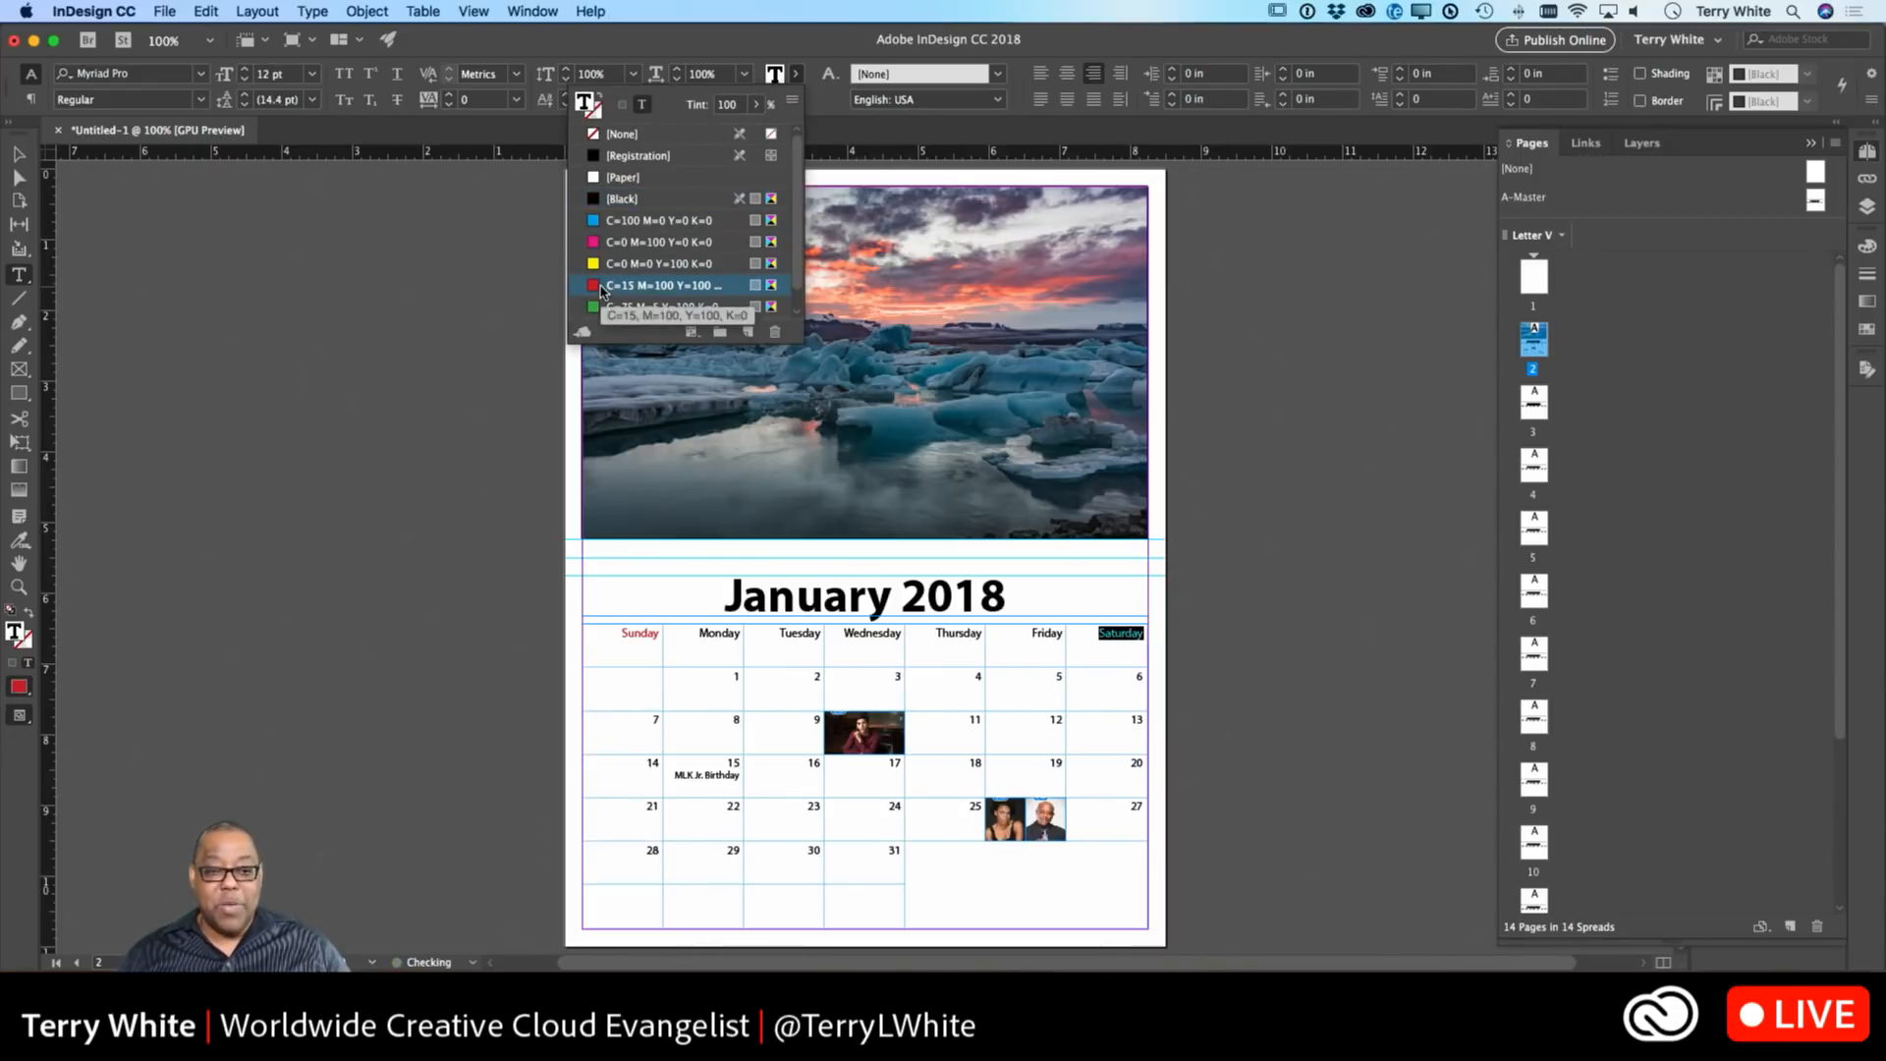
{"action": "left_click", "coordinate": [868, 660]}
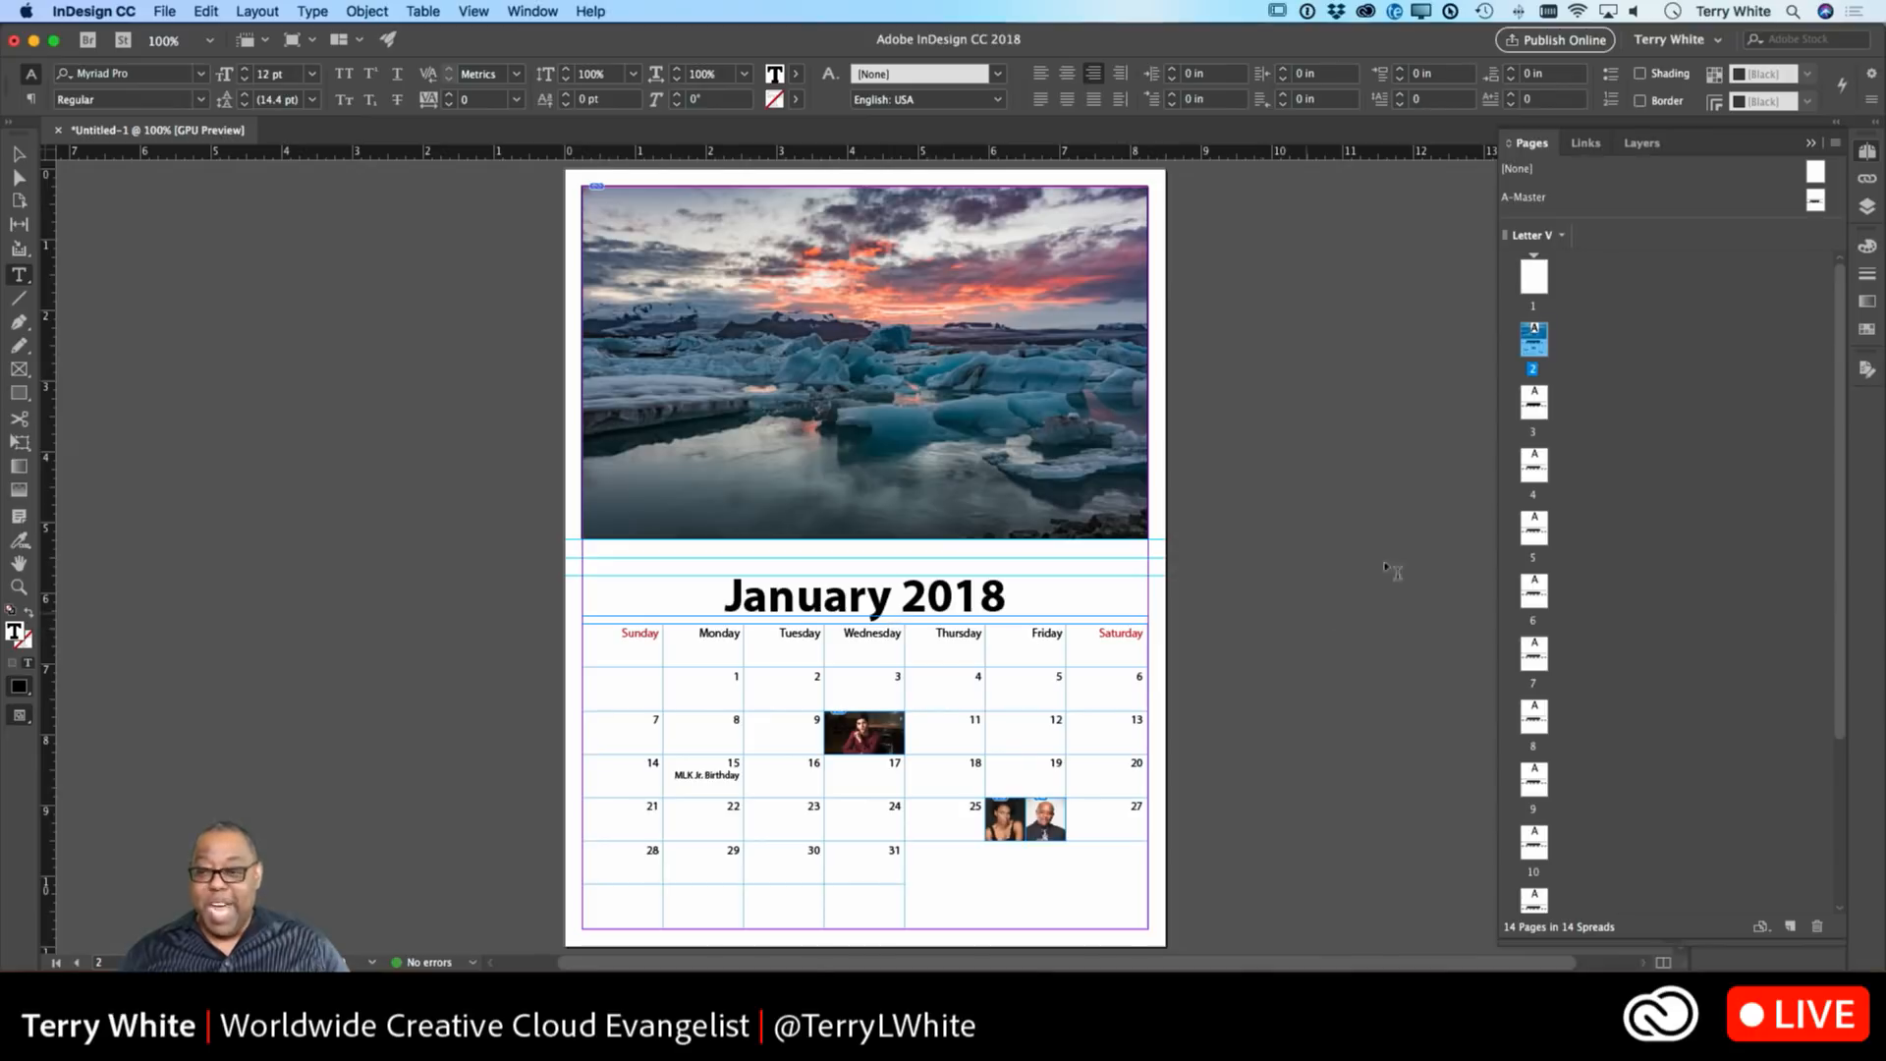
{"action": "double_click", "coordinate": [1534, 403]}
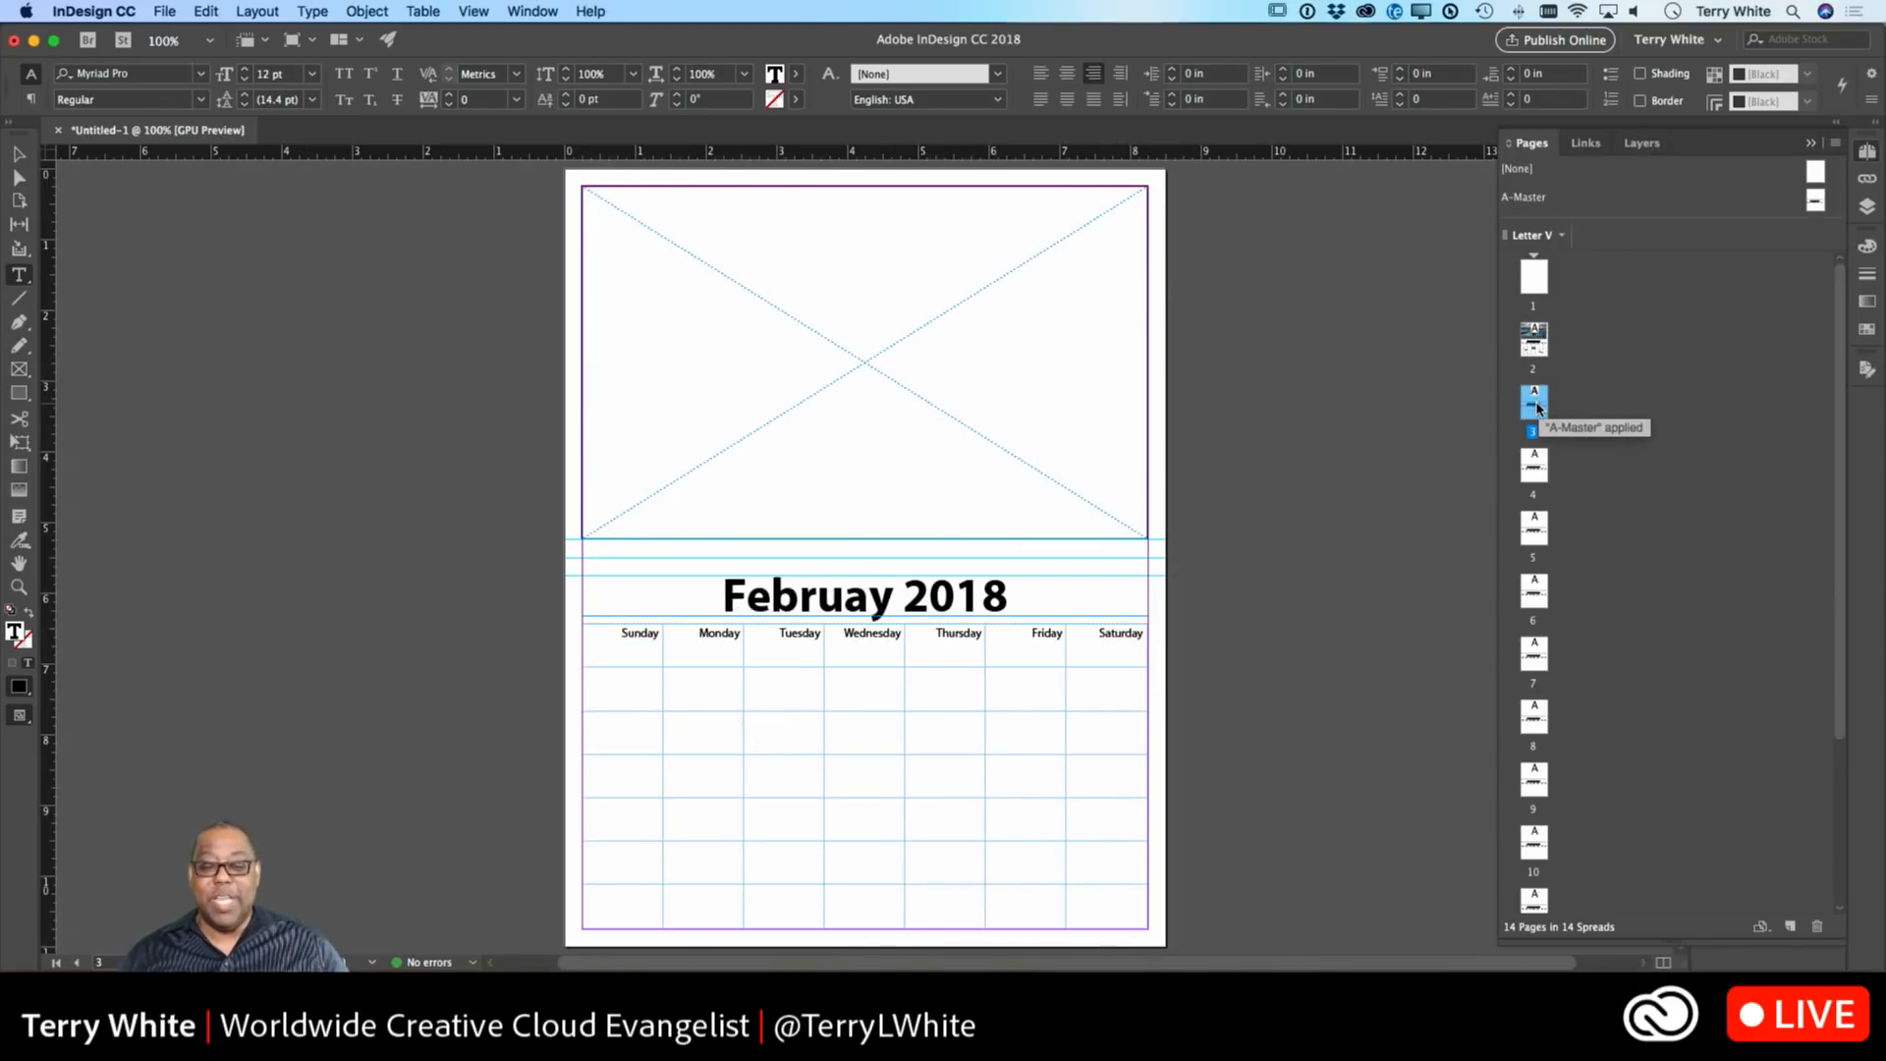
Correct 'Februay' to 'February' in the page 3 title and return to page 2.
{"action": "left_click", "coordinate": [864, 599]}
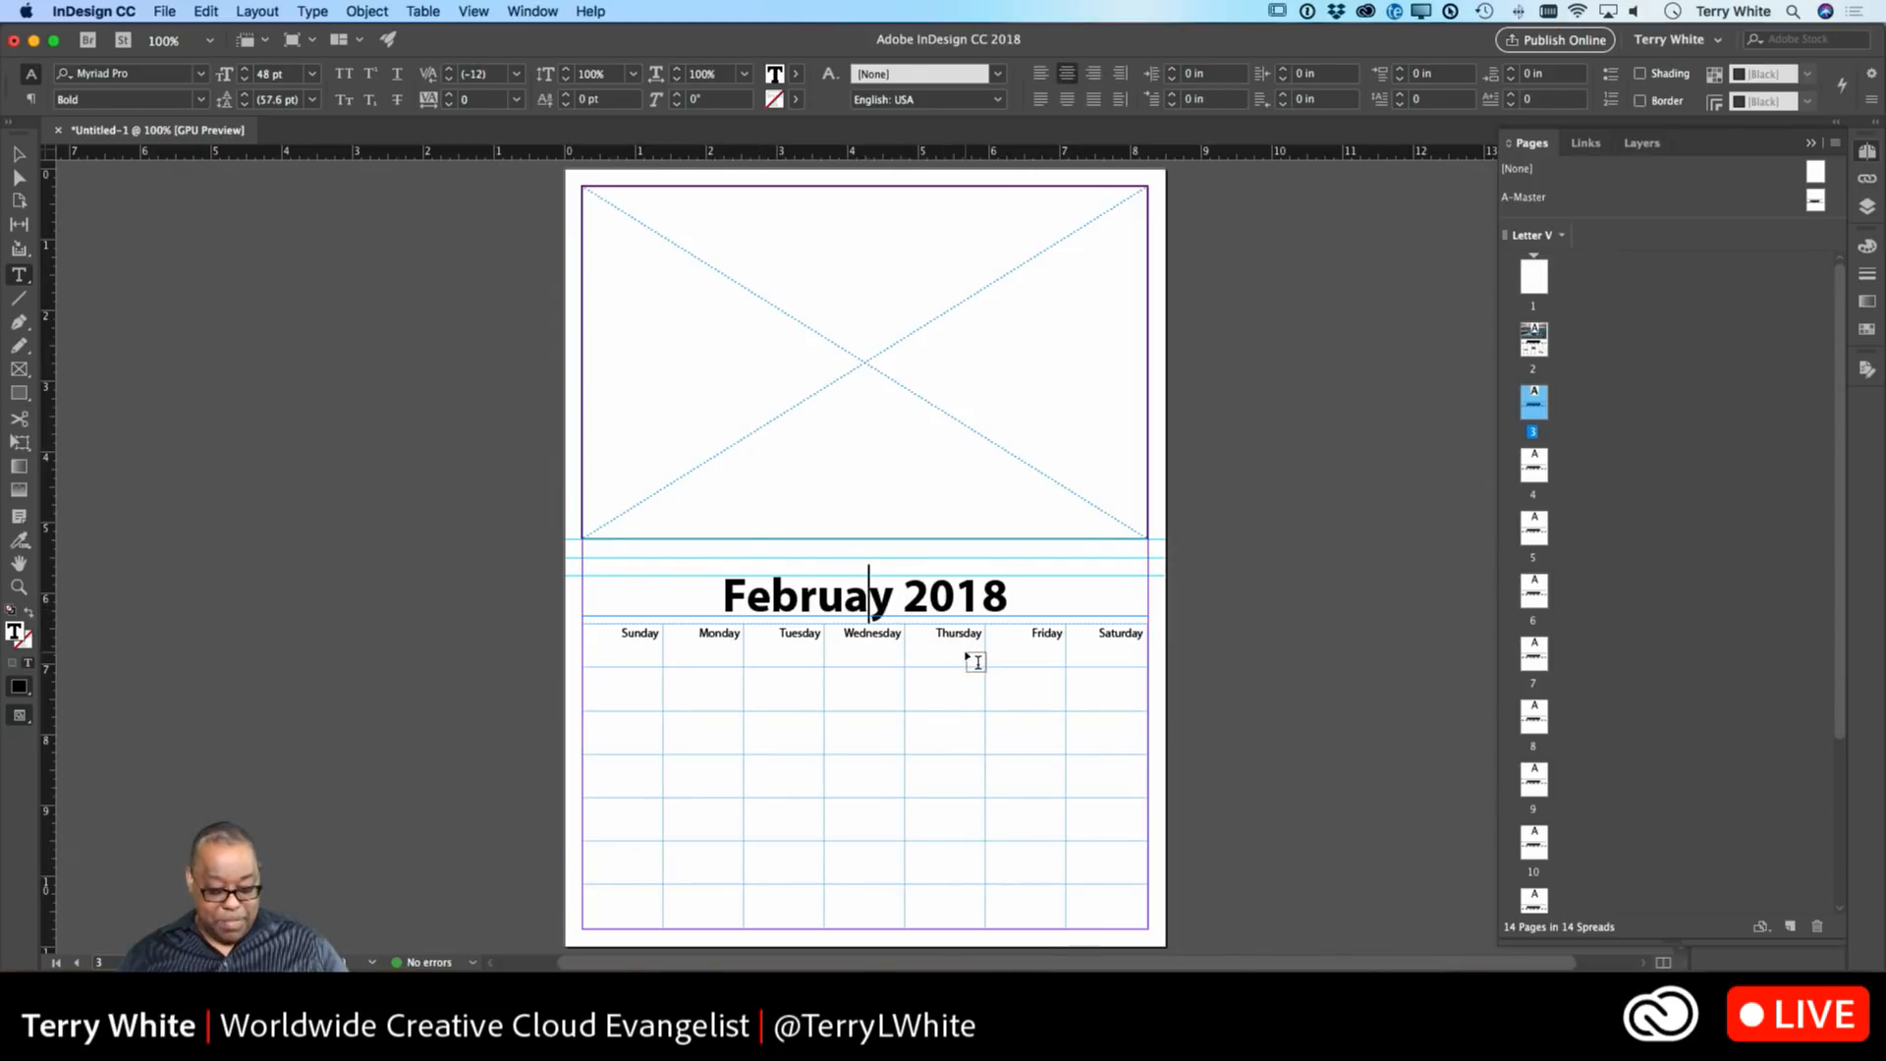
{"action": "type", "text": "r"}
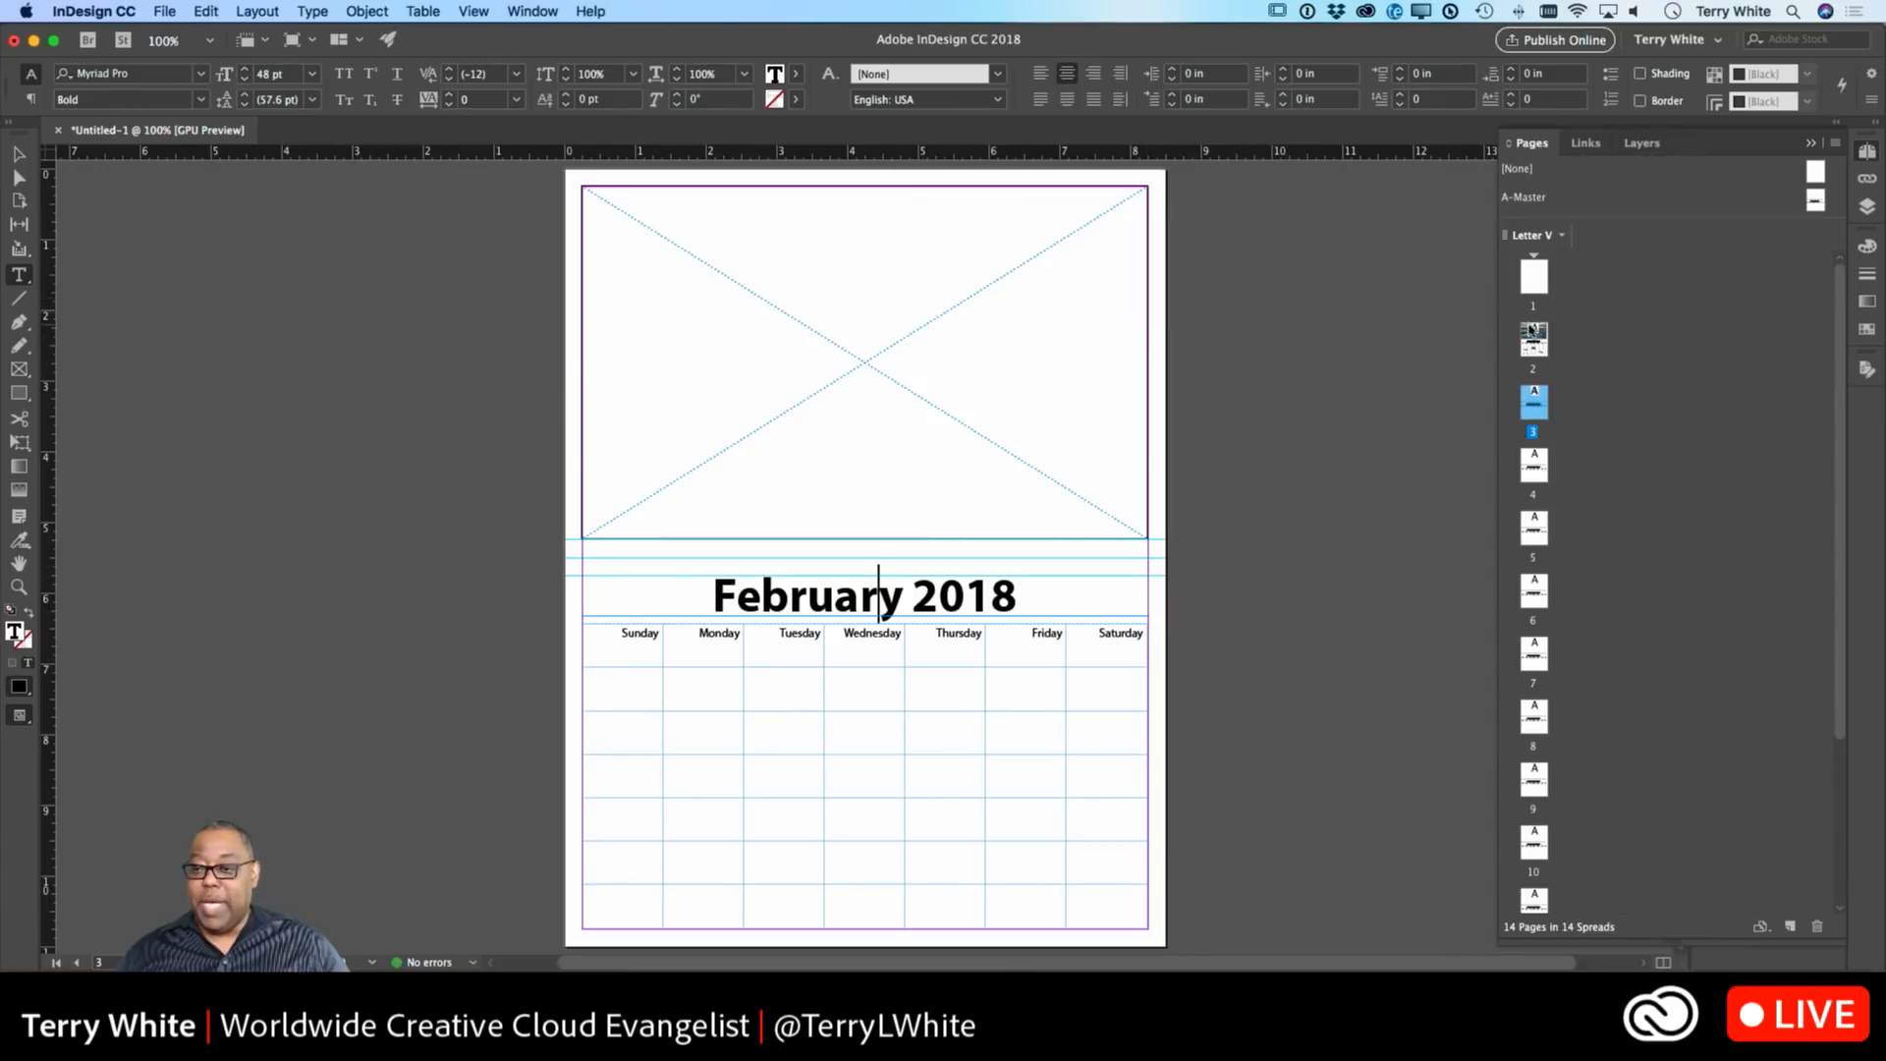
{"action": "double_click", "coordinate": [1534, 339]}
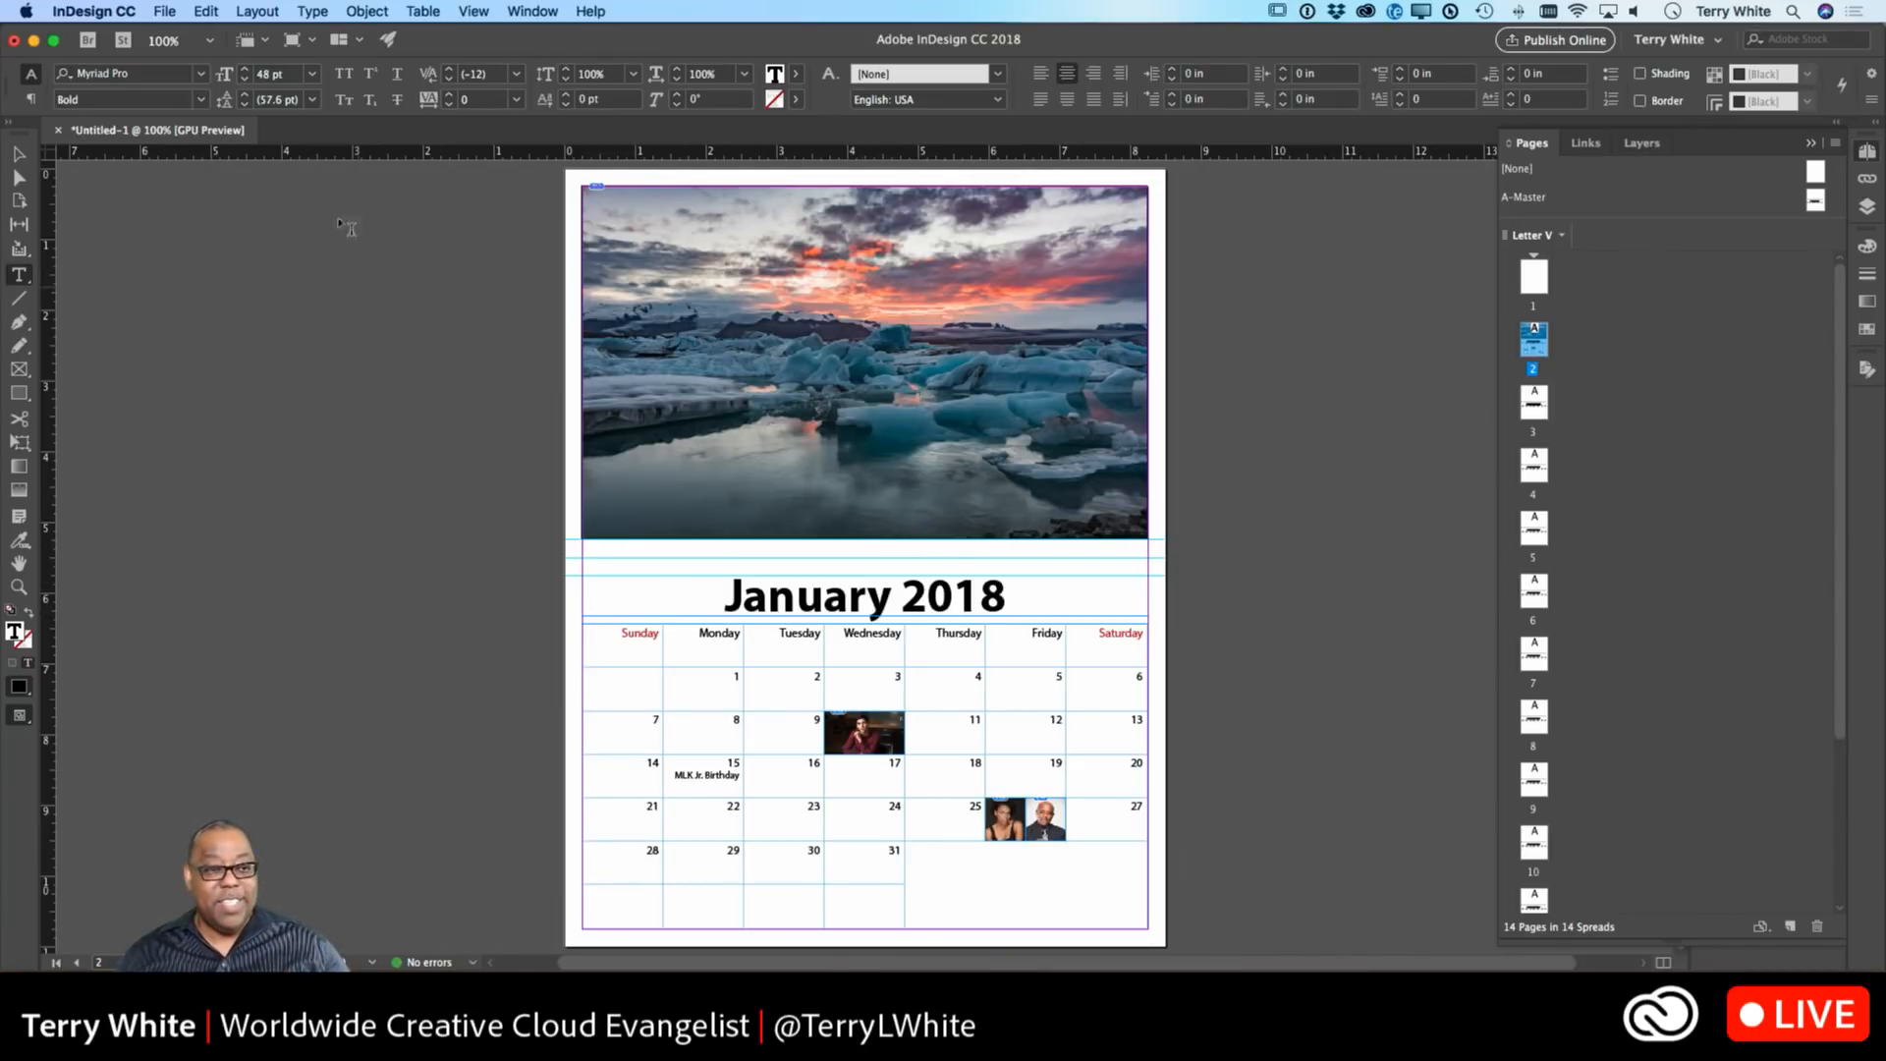
From the New Document window, search Adobe Stock templates for 'calendar'.
{"action": "left_click", "coordinate": [163, 12]}
{"action": "left_click", "coordinate": [163, 17]}
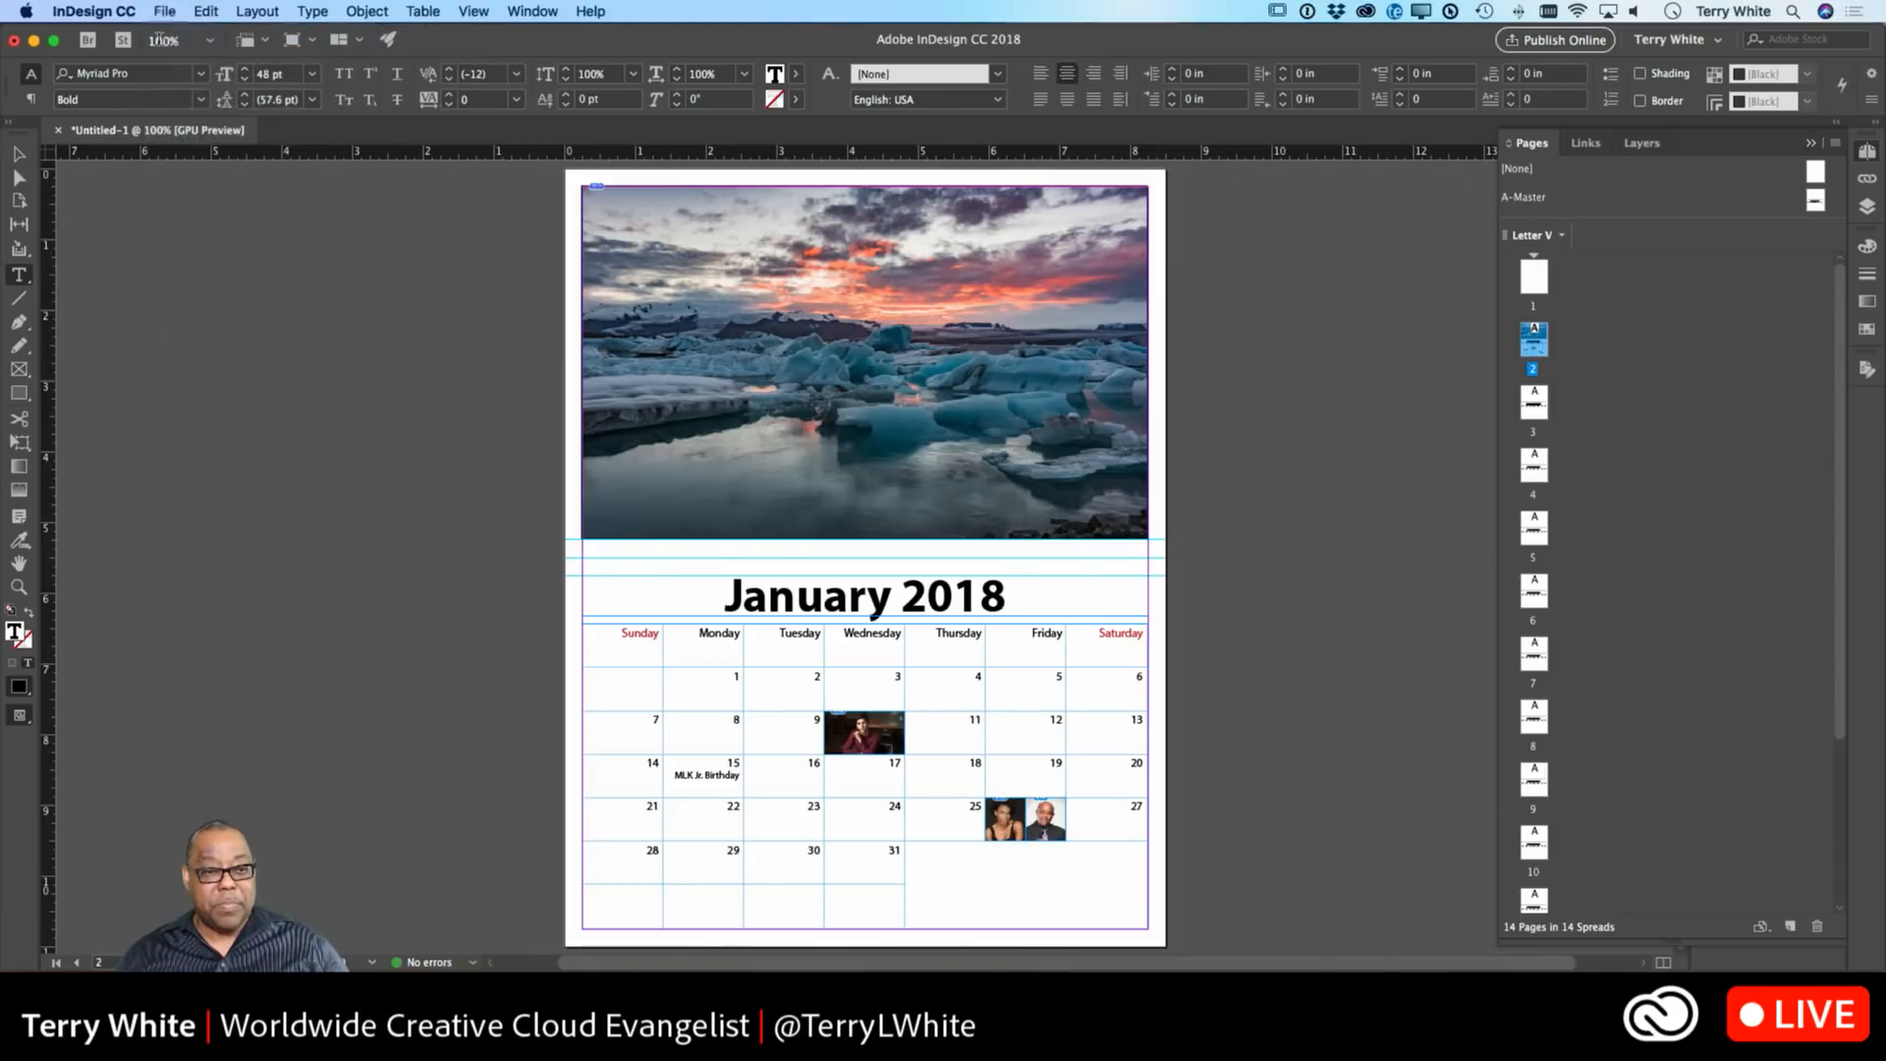
{"action": "left_click", "coordinate": [163, 11]}
{"action": "mouse_move", "coordinate": [173, 36]}
{"action": "left_click", "coordinate": [425, 42]}
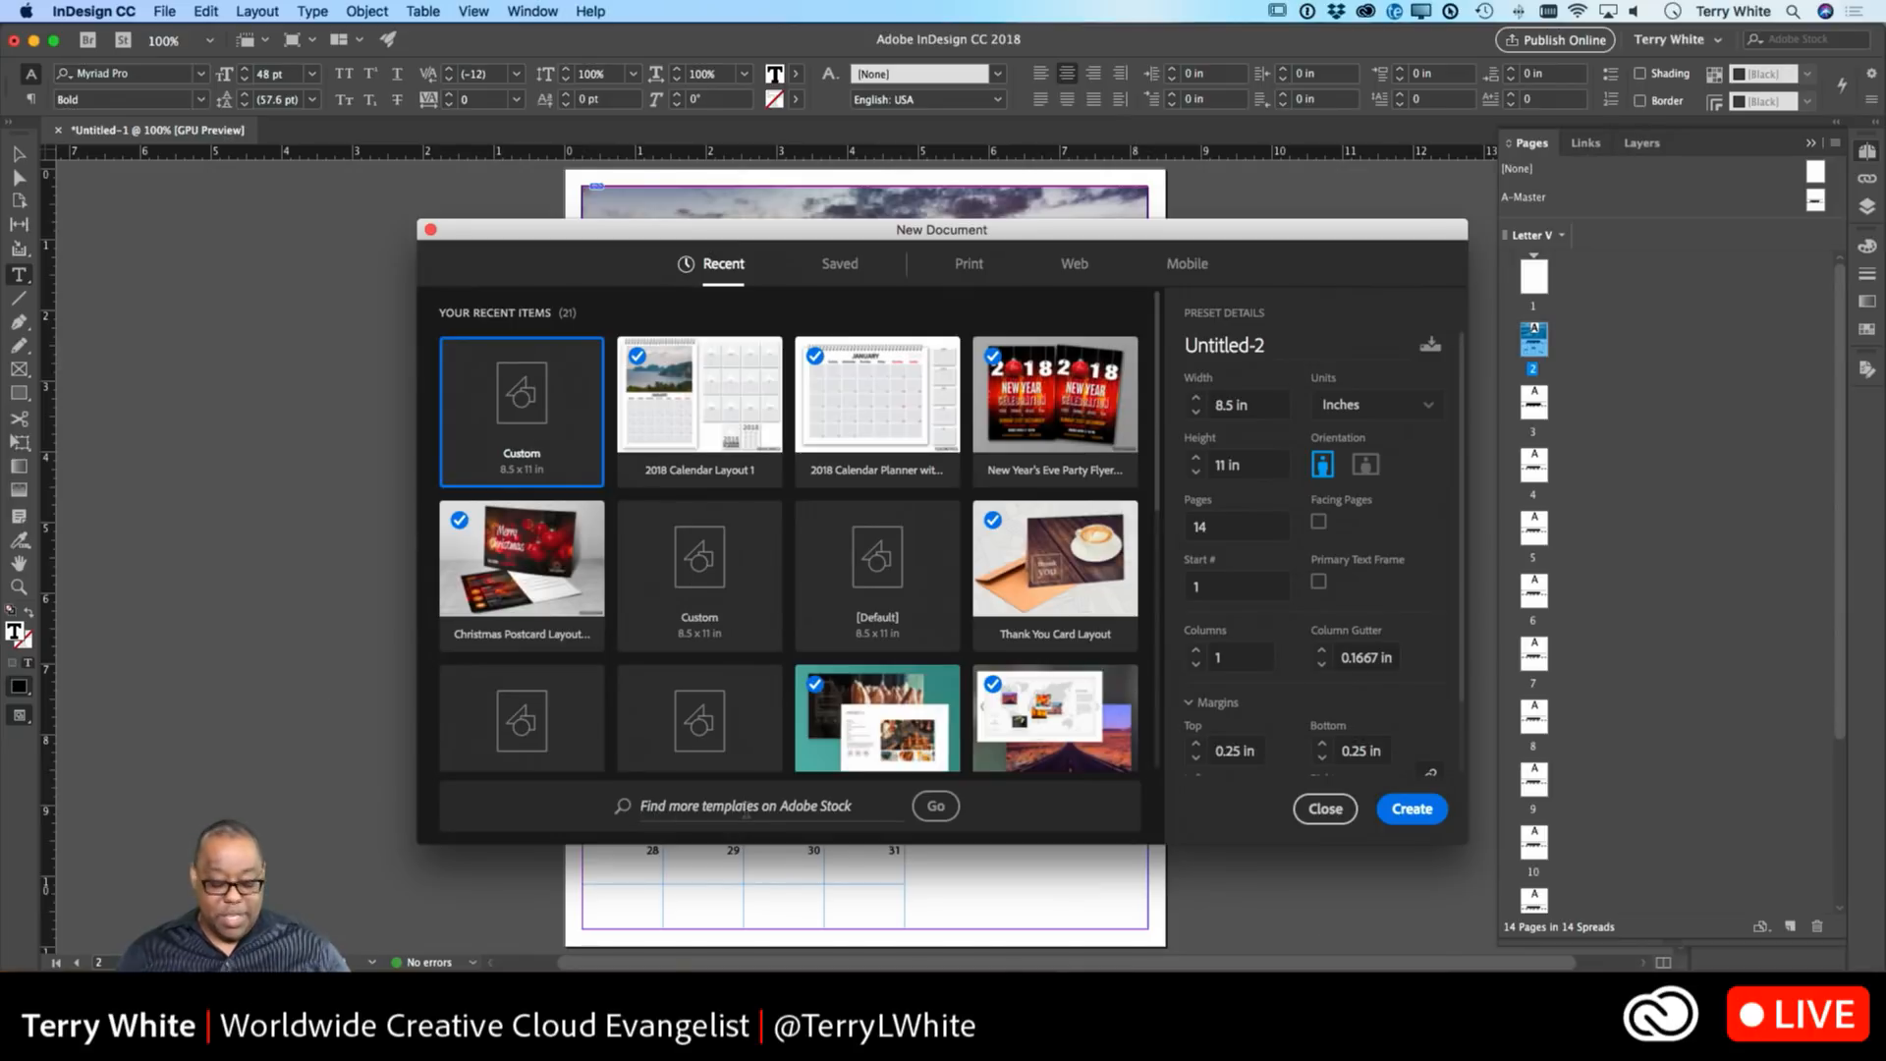
{"action": "type", "text": "calendar"}
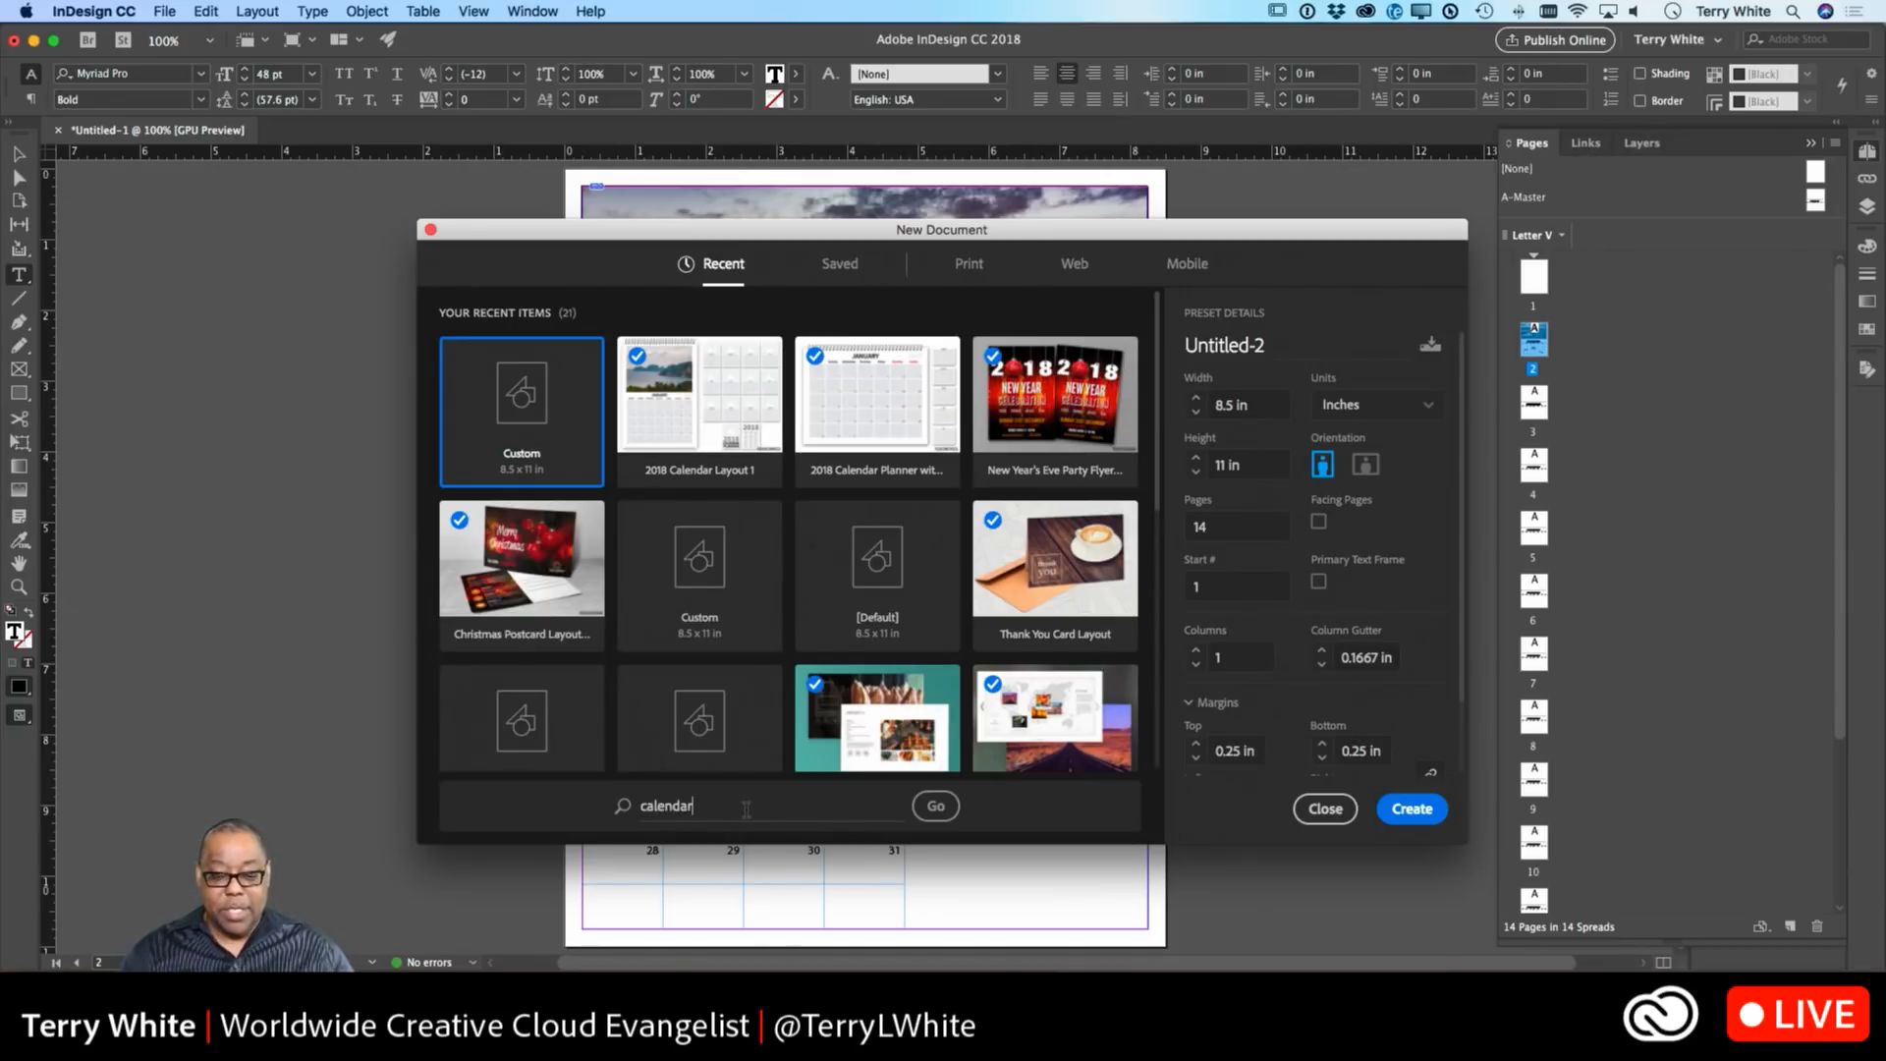
{"action": "left_click", "coordinate": [936, 805]}
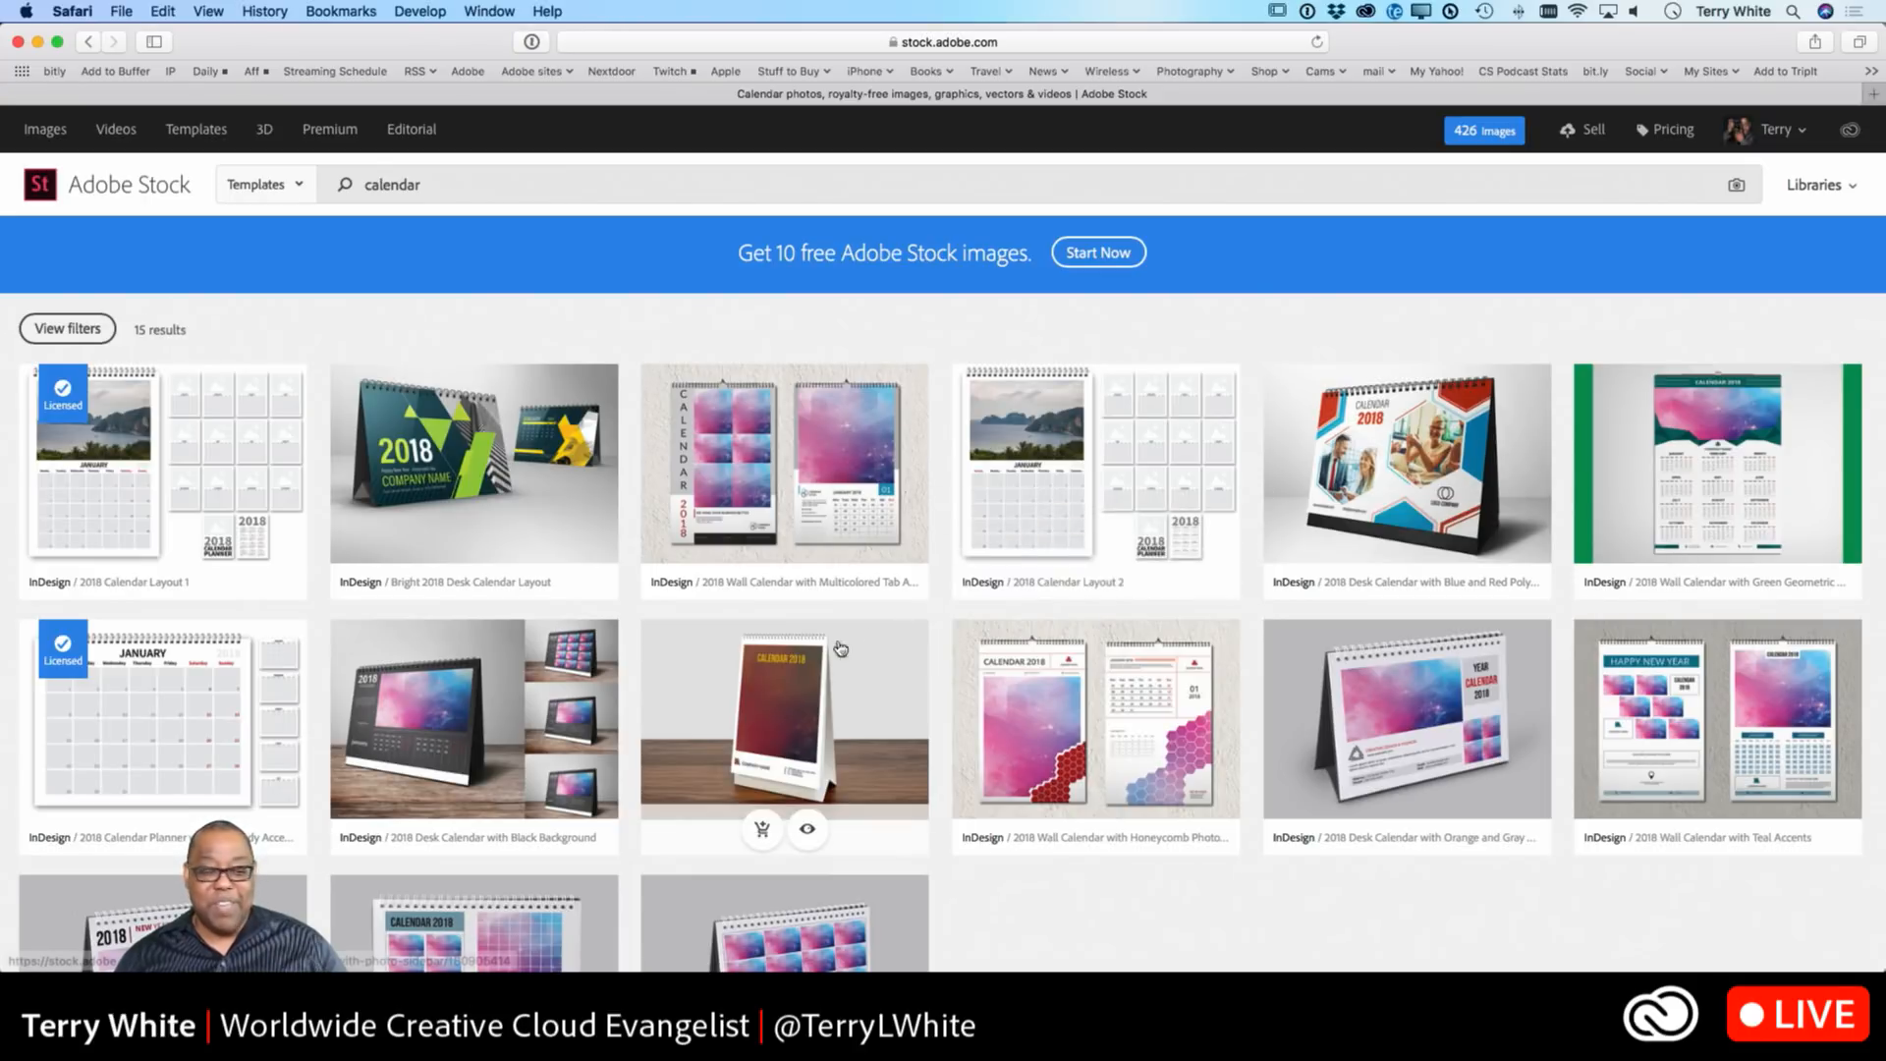
License the 2018 Desk Calendar with Dark Cyan Accents template and switch back to InDesign.
{"action": "scroll", "coordinate": [567, 694], "scroll_direction": "down", "scroll_amount": 3}
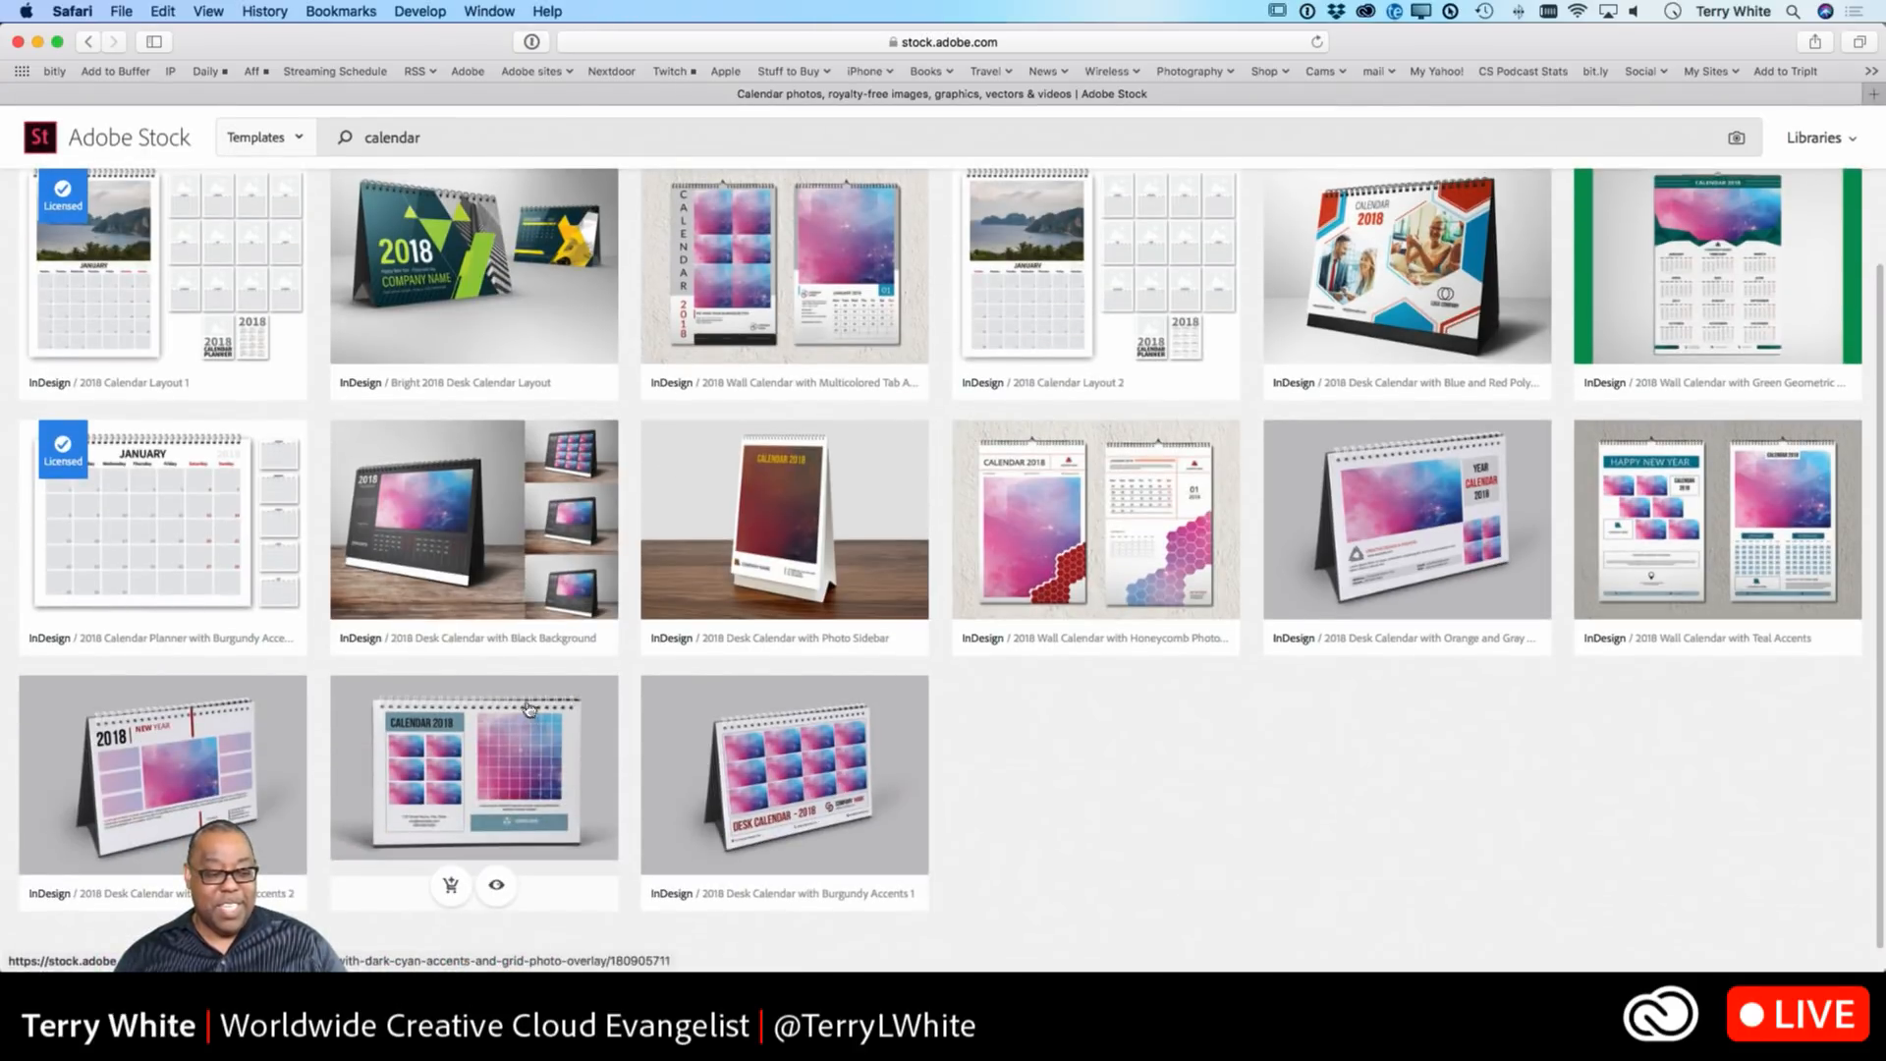
{"action": "left_click", "coordinate": [451, 888]}
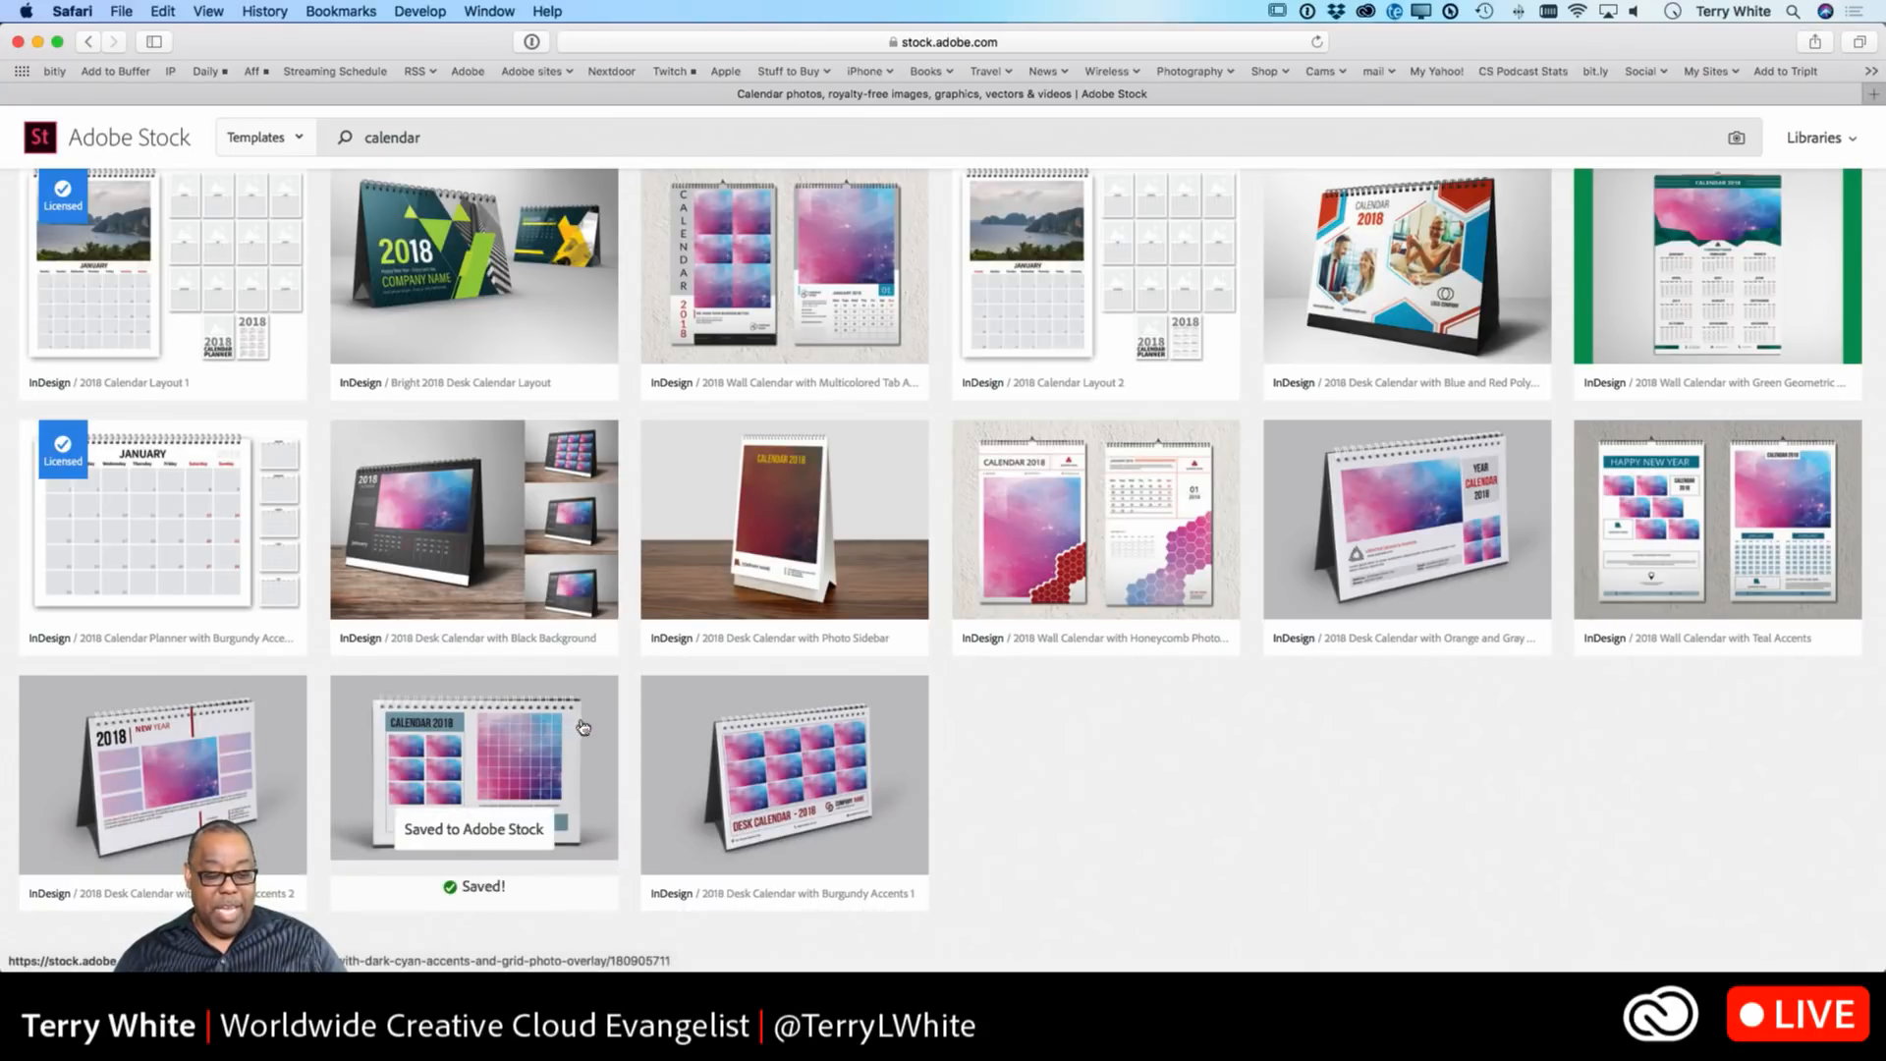
{"action": "mouse_move", "coordinate": [616, 495]}
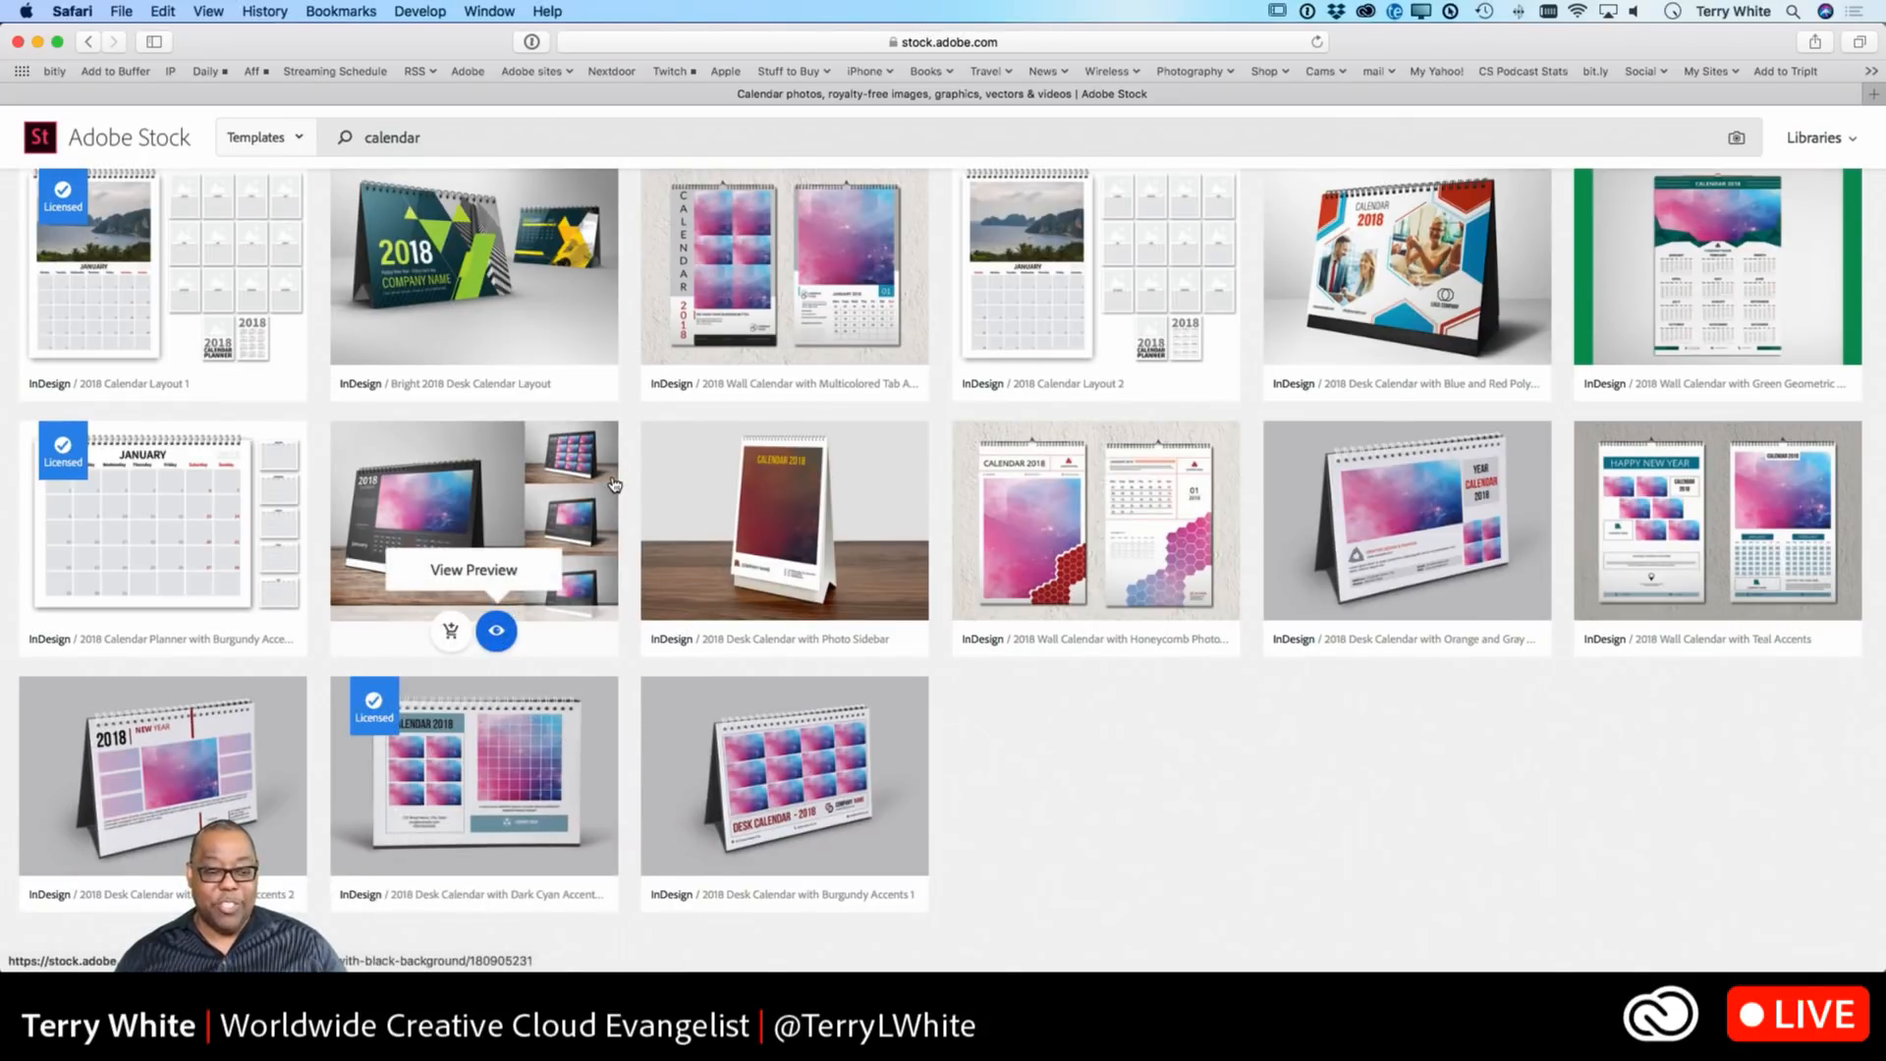
{"action": "key", "text": "super+Tab"}
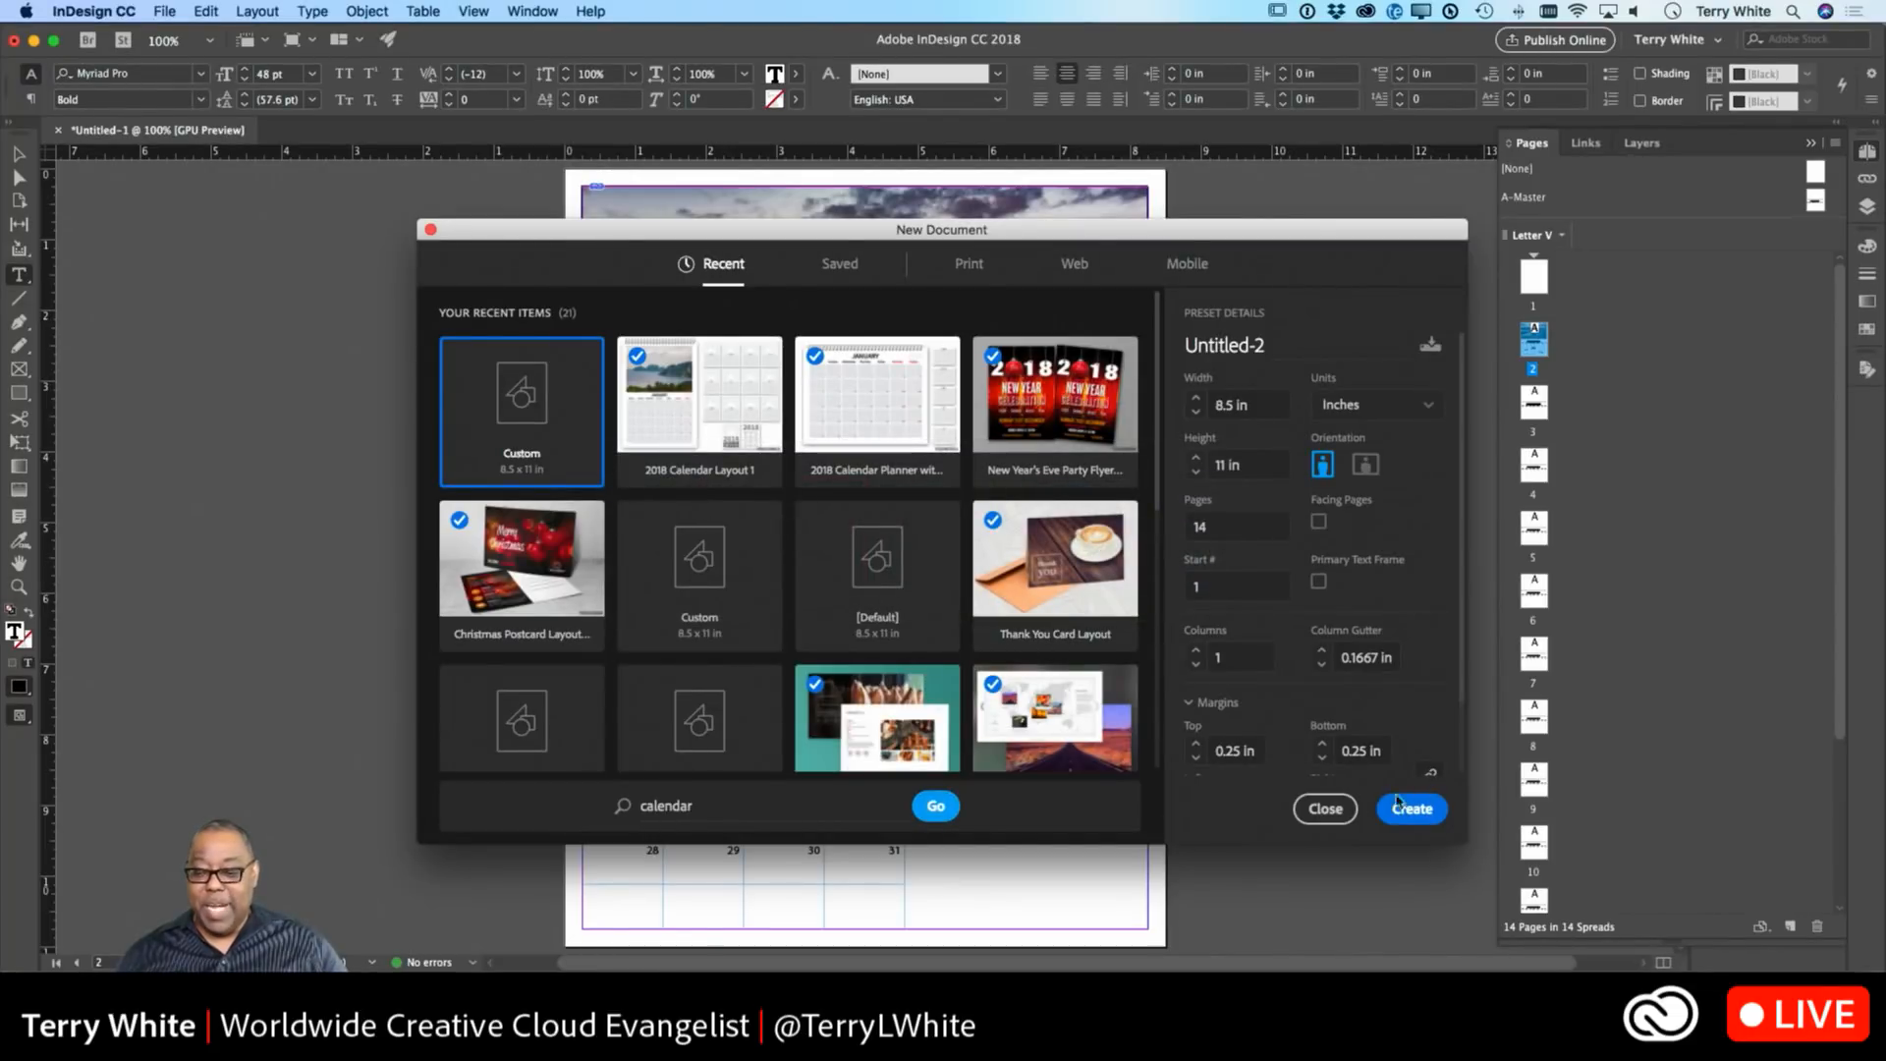
Start a new document from the Recent 2018 Calendar Layout 1 template, opening it as Untitled-2.
{"action": "left_click", "coordinate": [1331, 811]}
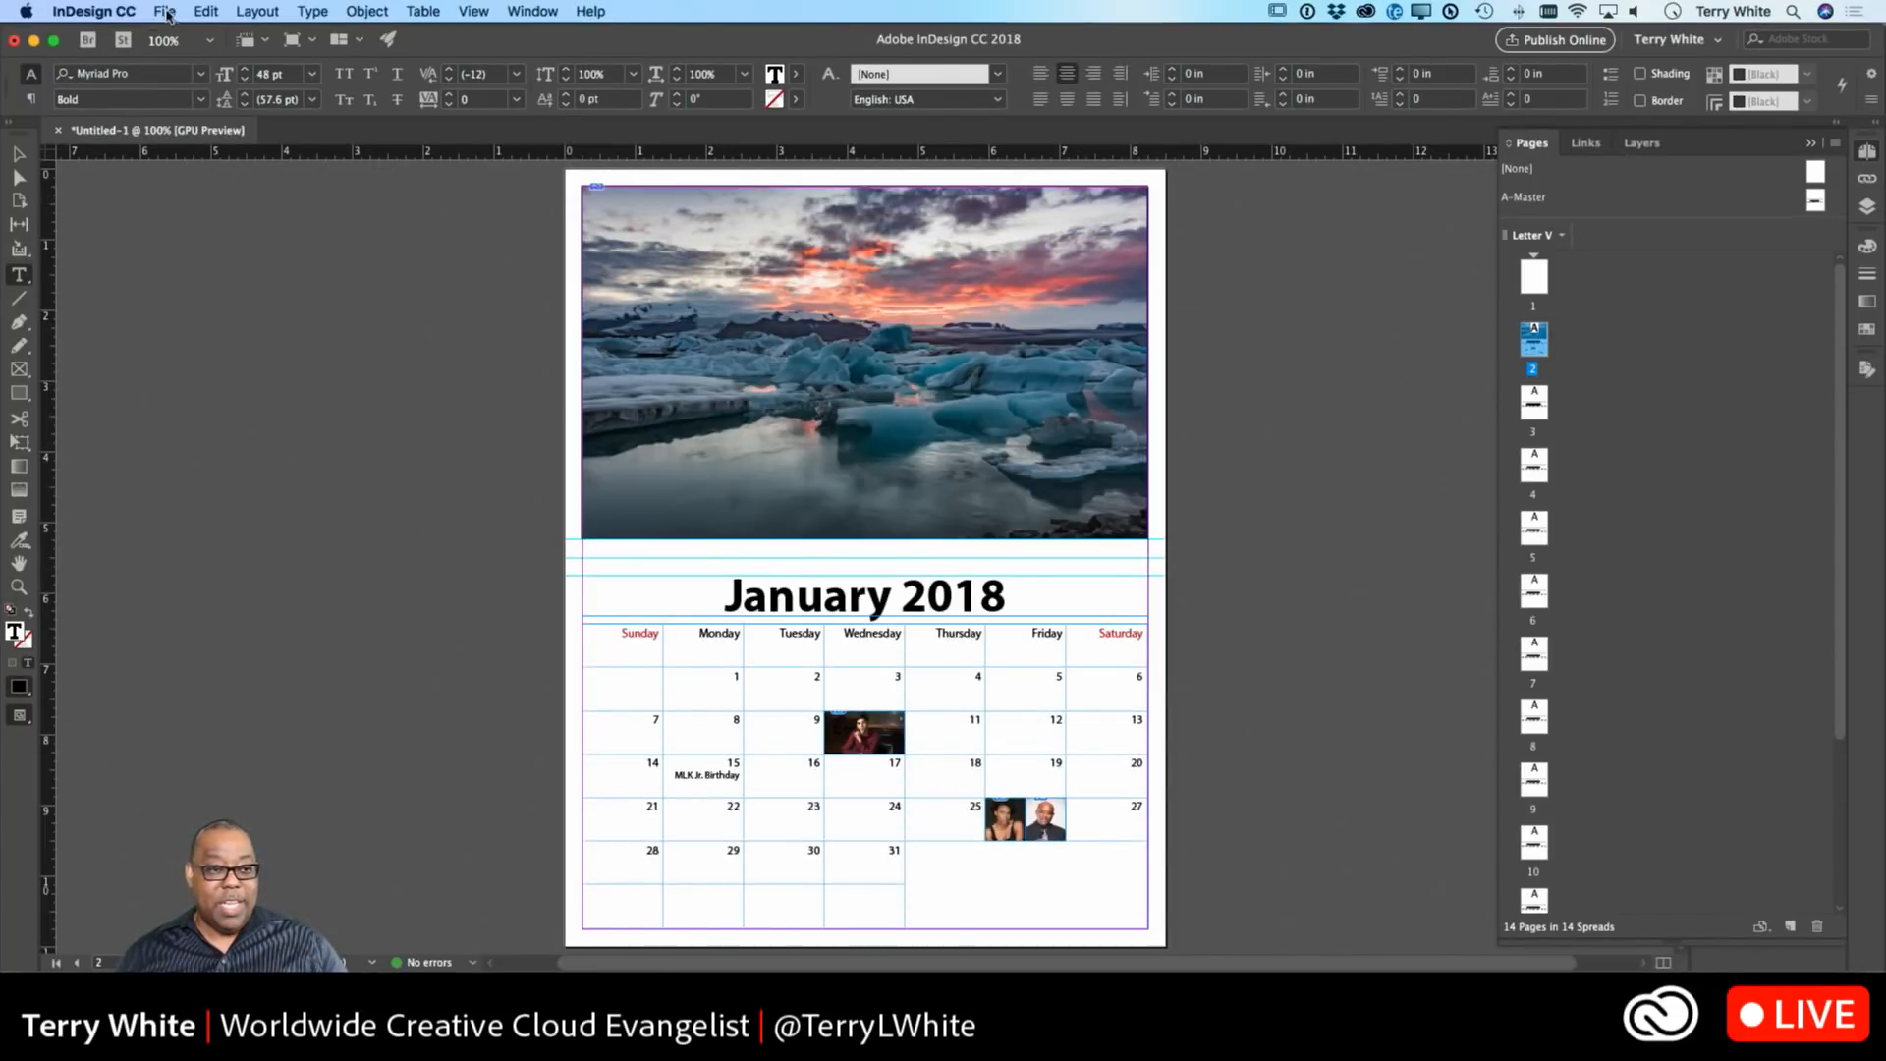
{"action": "left_click", "coordinate": [166, 16]}
{"action": "mouse_move", "coordinate": [186, 34]}
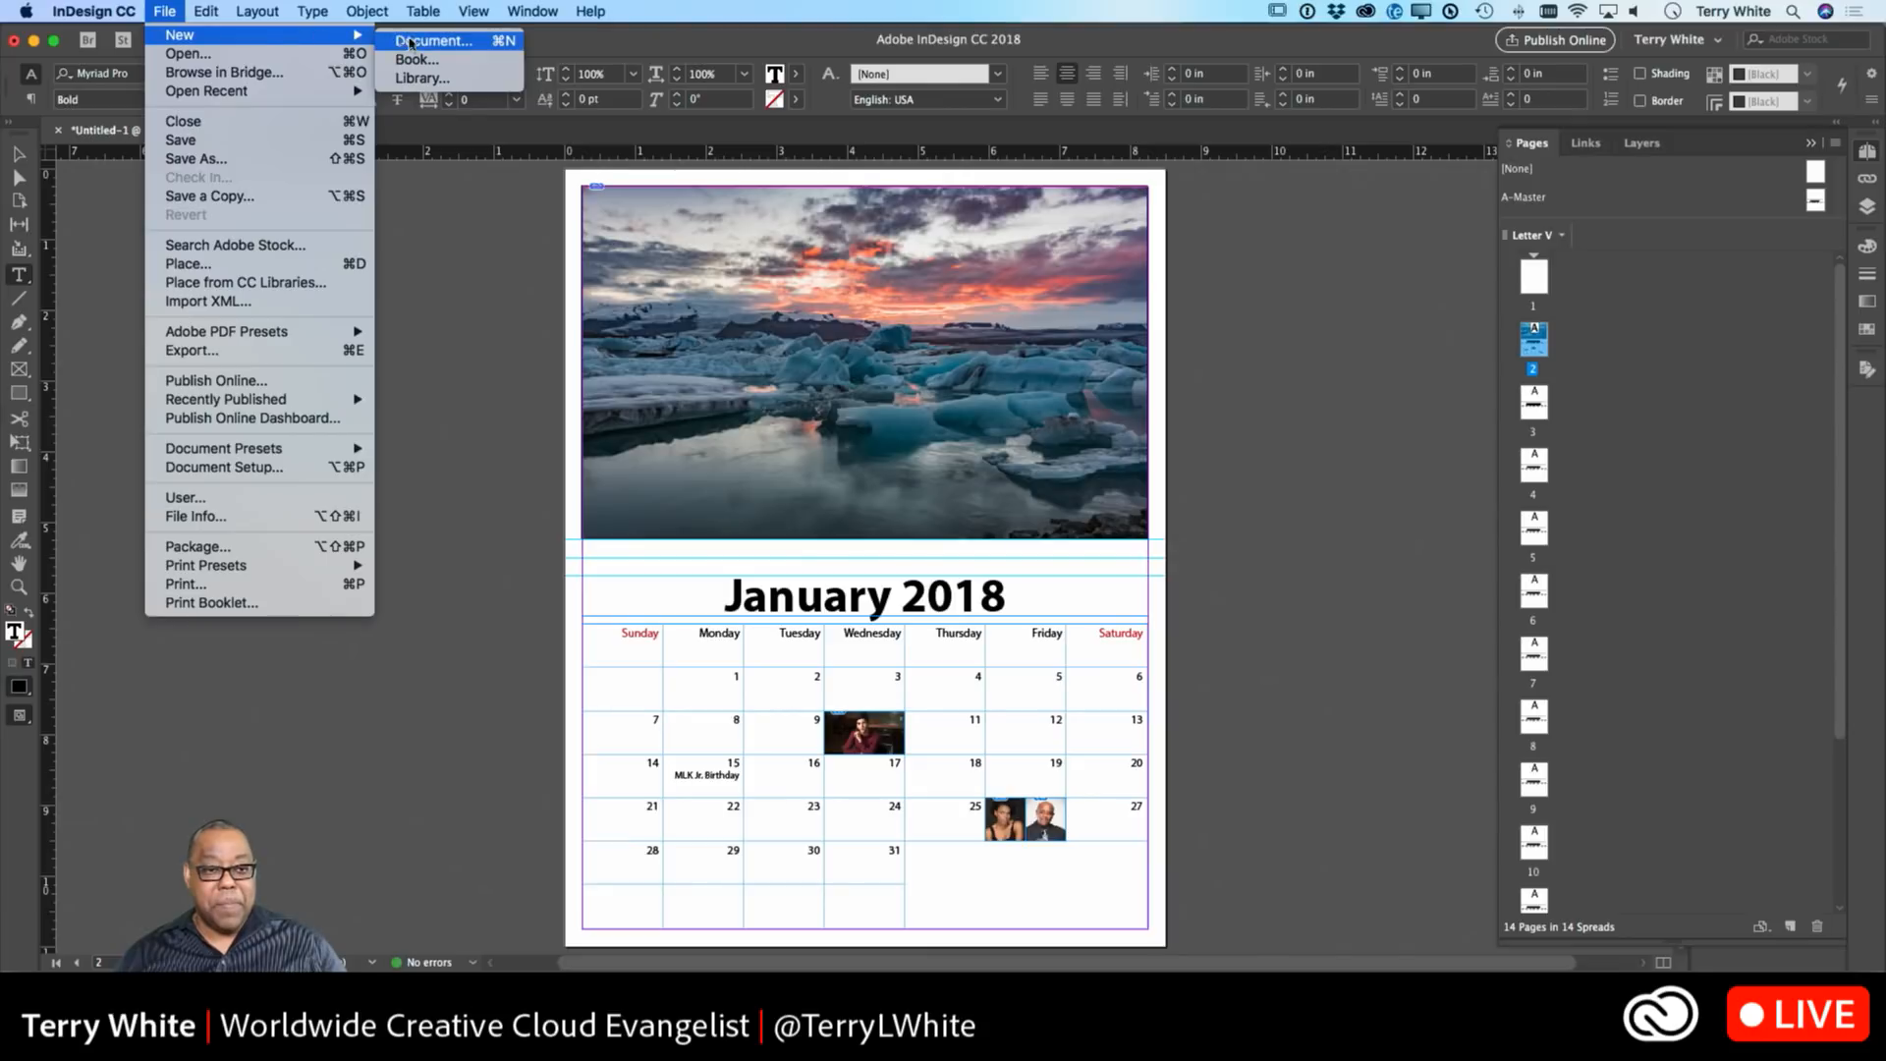
{"action": "left_click", "coordinate": [409, 42]}
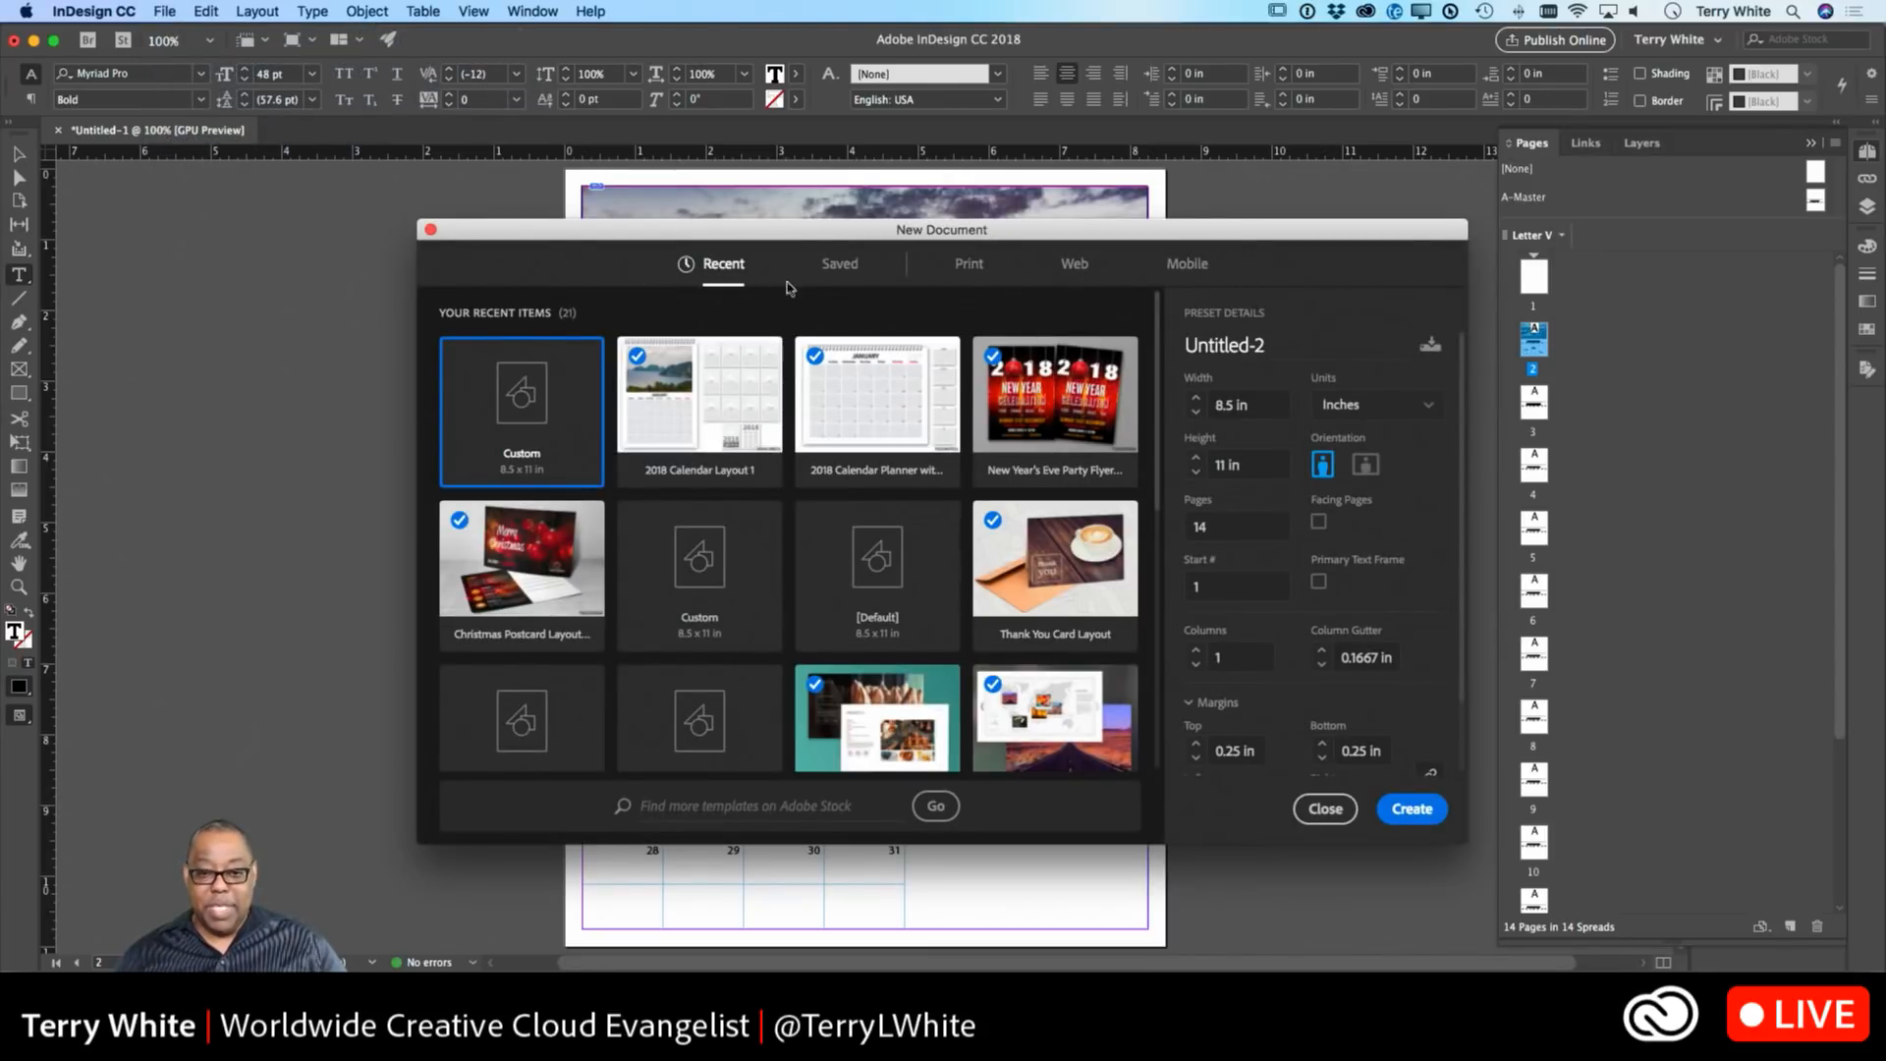
{"action": "left_click", "coordinate": [825, 267]}
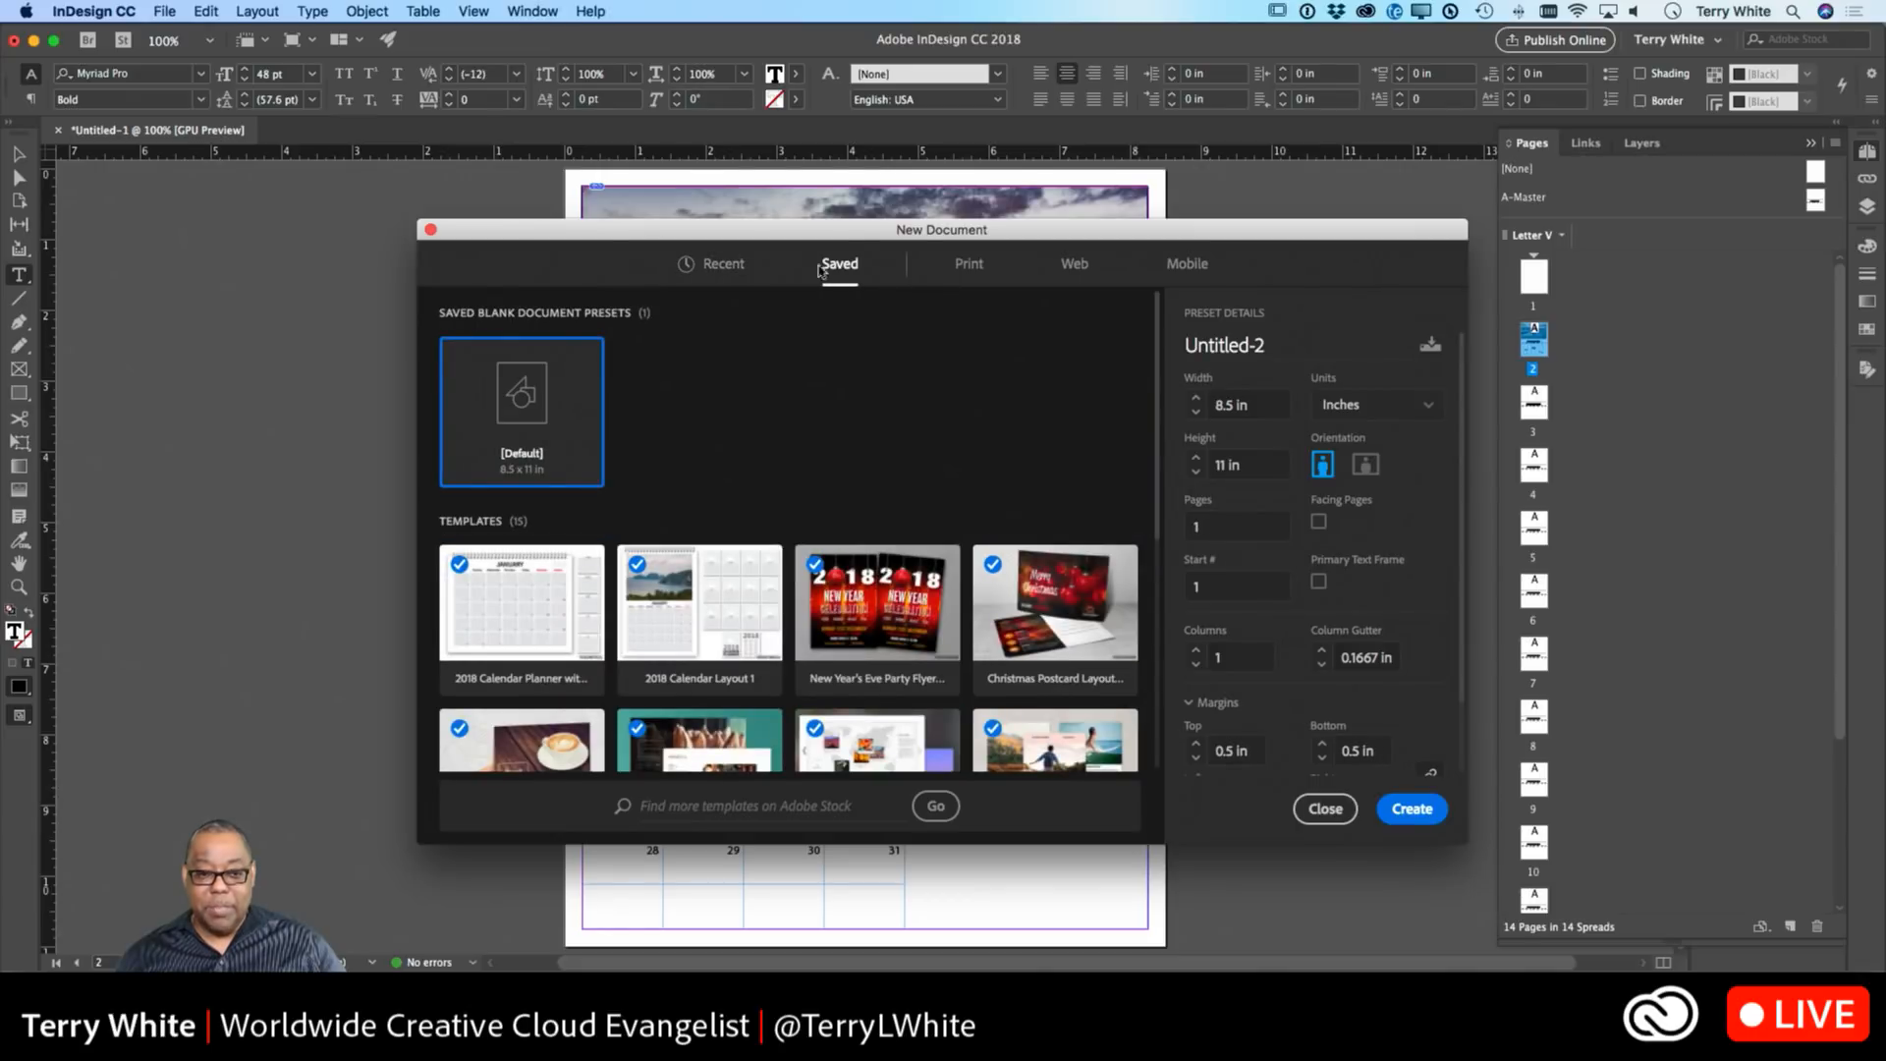
{"action": "left_click", "coordinate": [727, 265]}
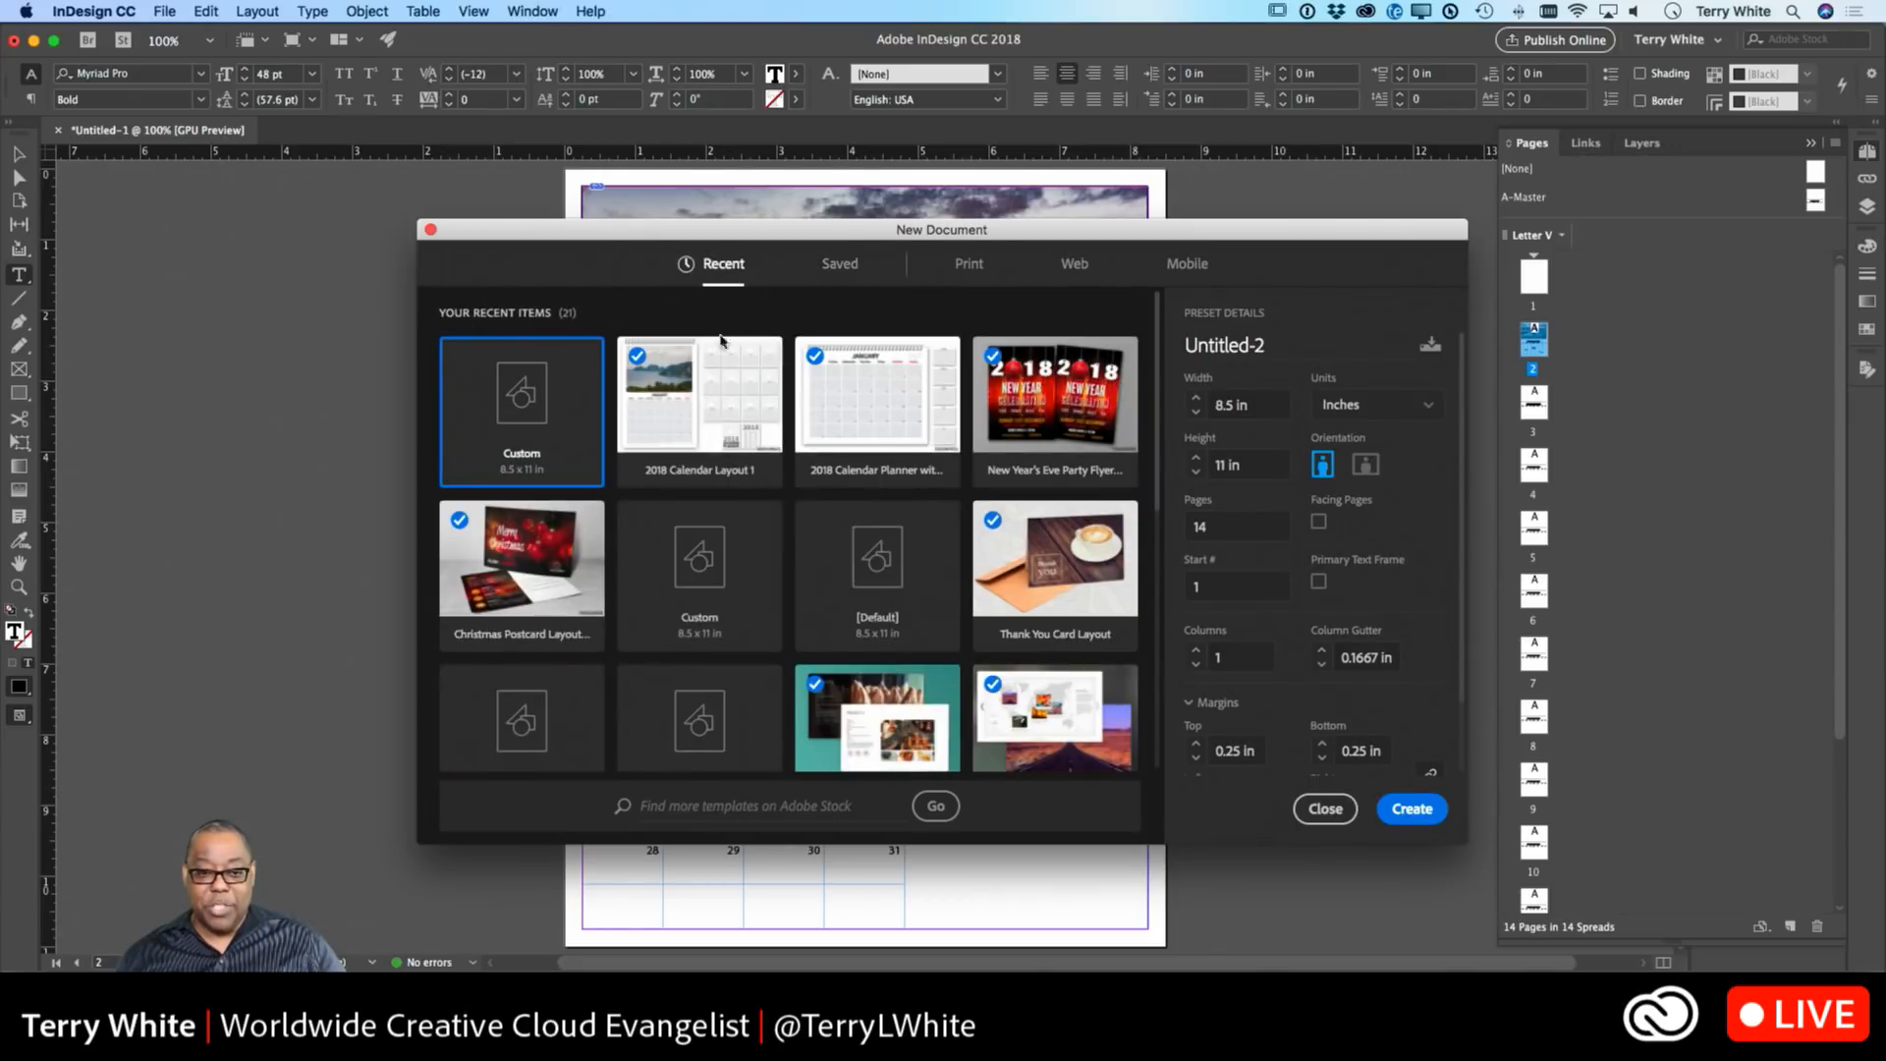
{"action": "double_click", "coordinate": [693, 413]}
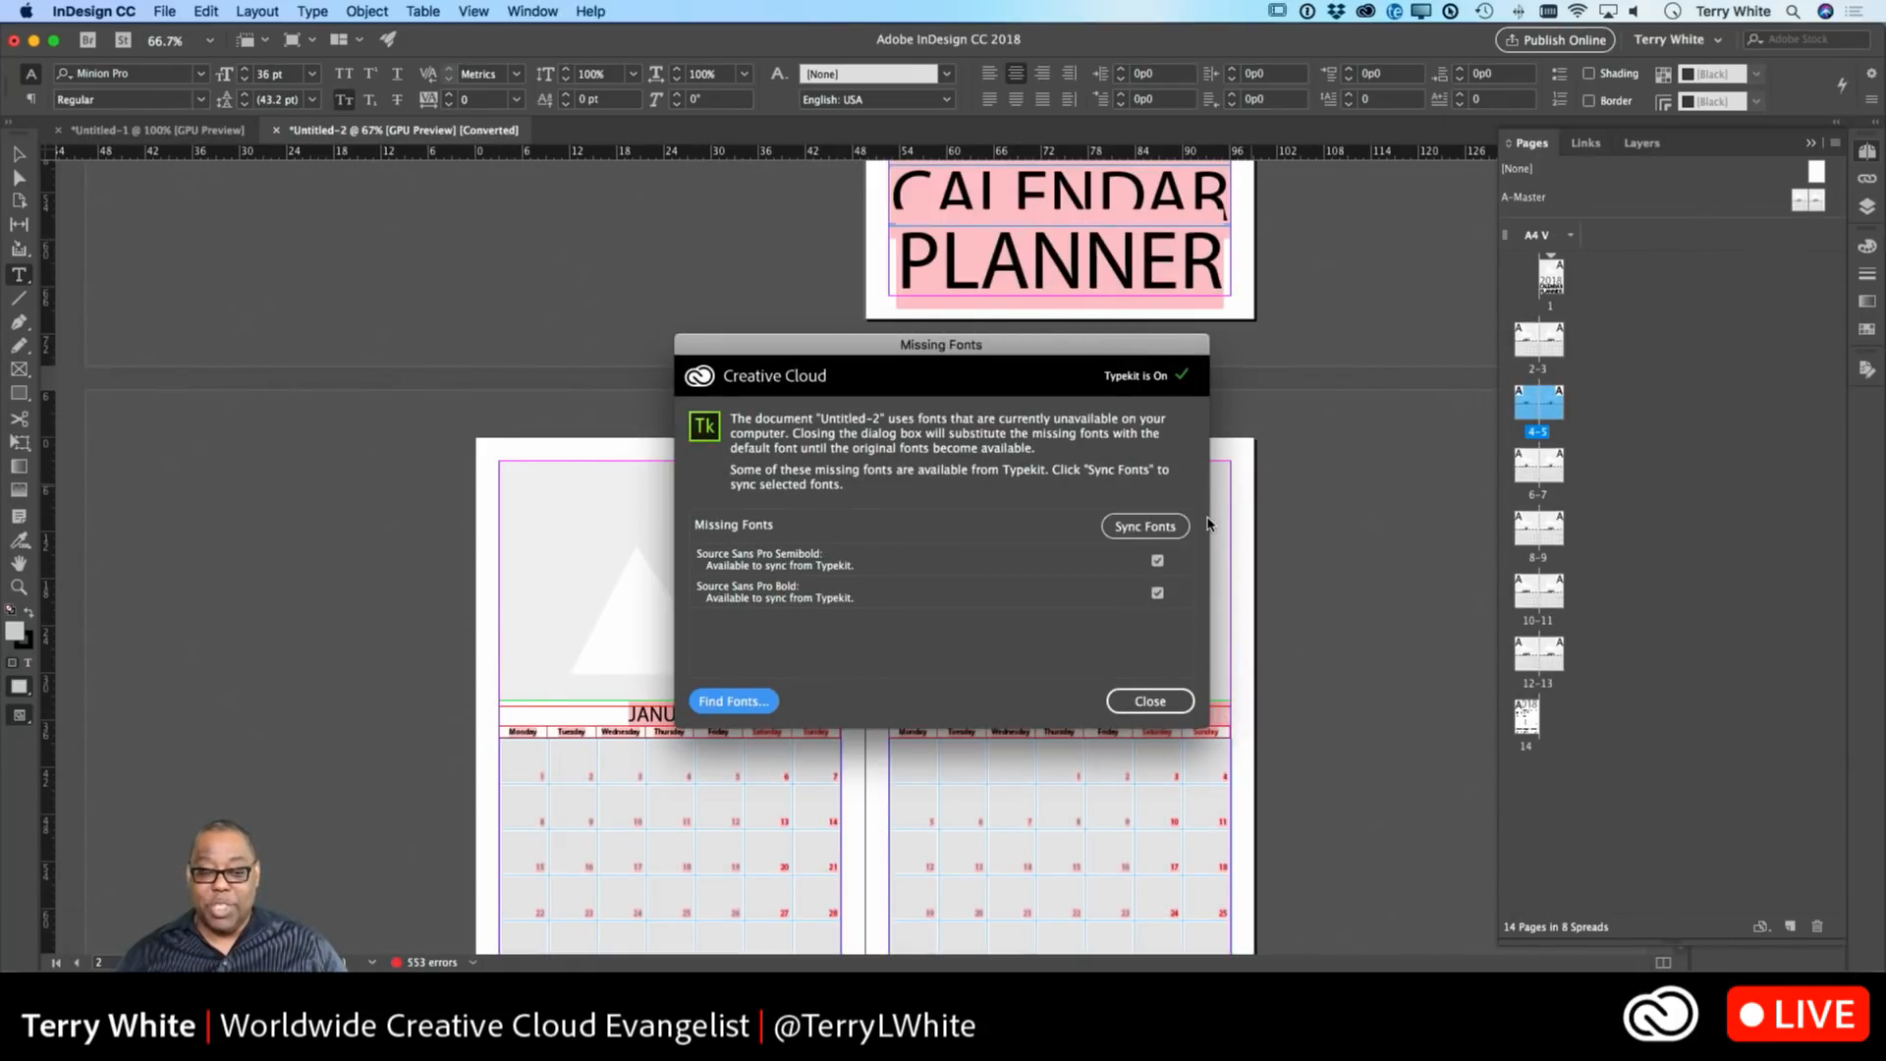
Sync both missing Source Sans Pro fonts from Typekit, then browse through the monthly spreads.
{"action": "left_click", "coordinate": [1144, 528]}
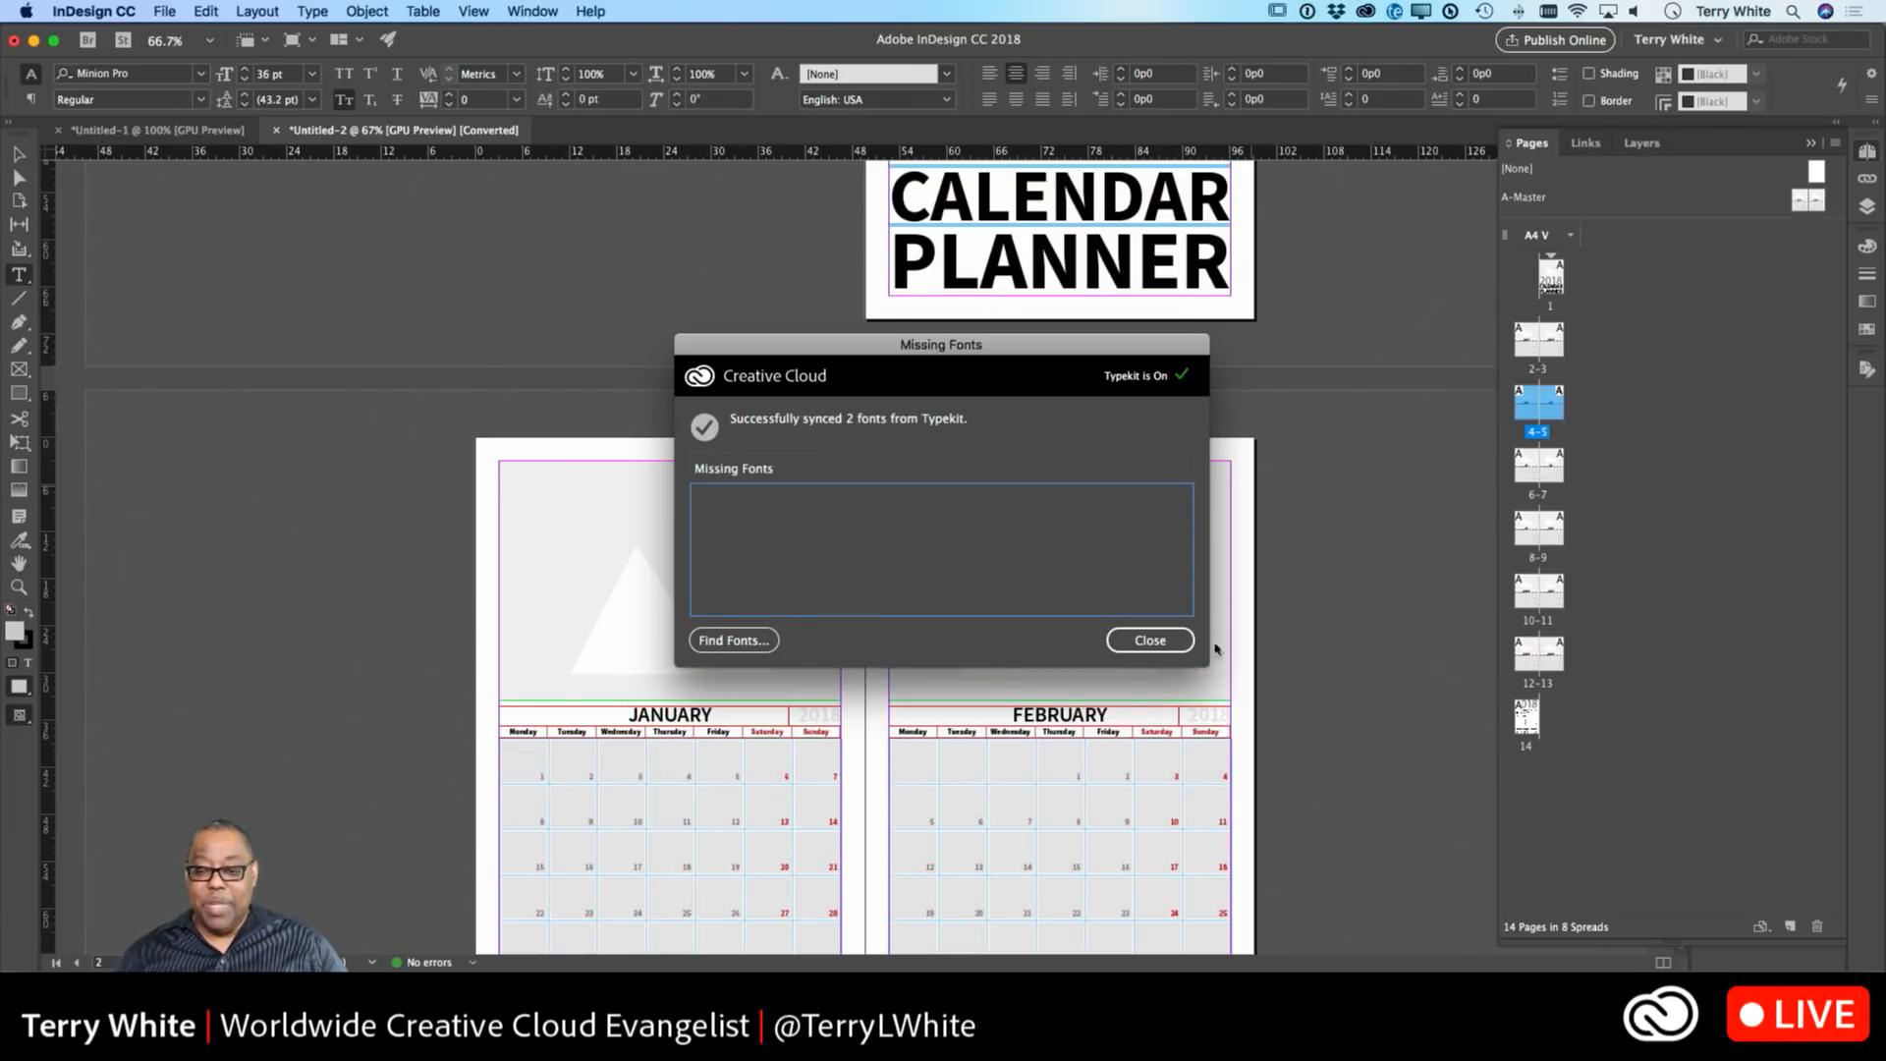
{"action": "left_click", "coordinate": [1159, 641]}
{"action": "scroll", "coordinate": [1360, 609], "scroll_direction": "down", "scroll_amount": 10}
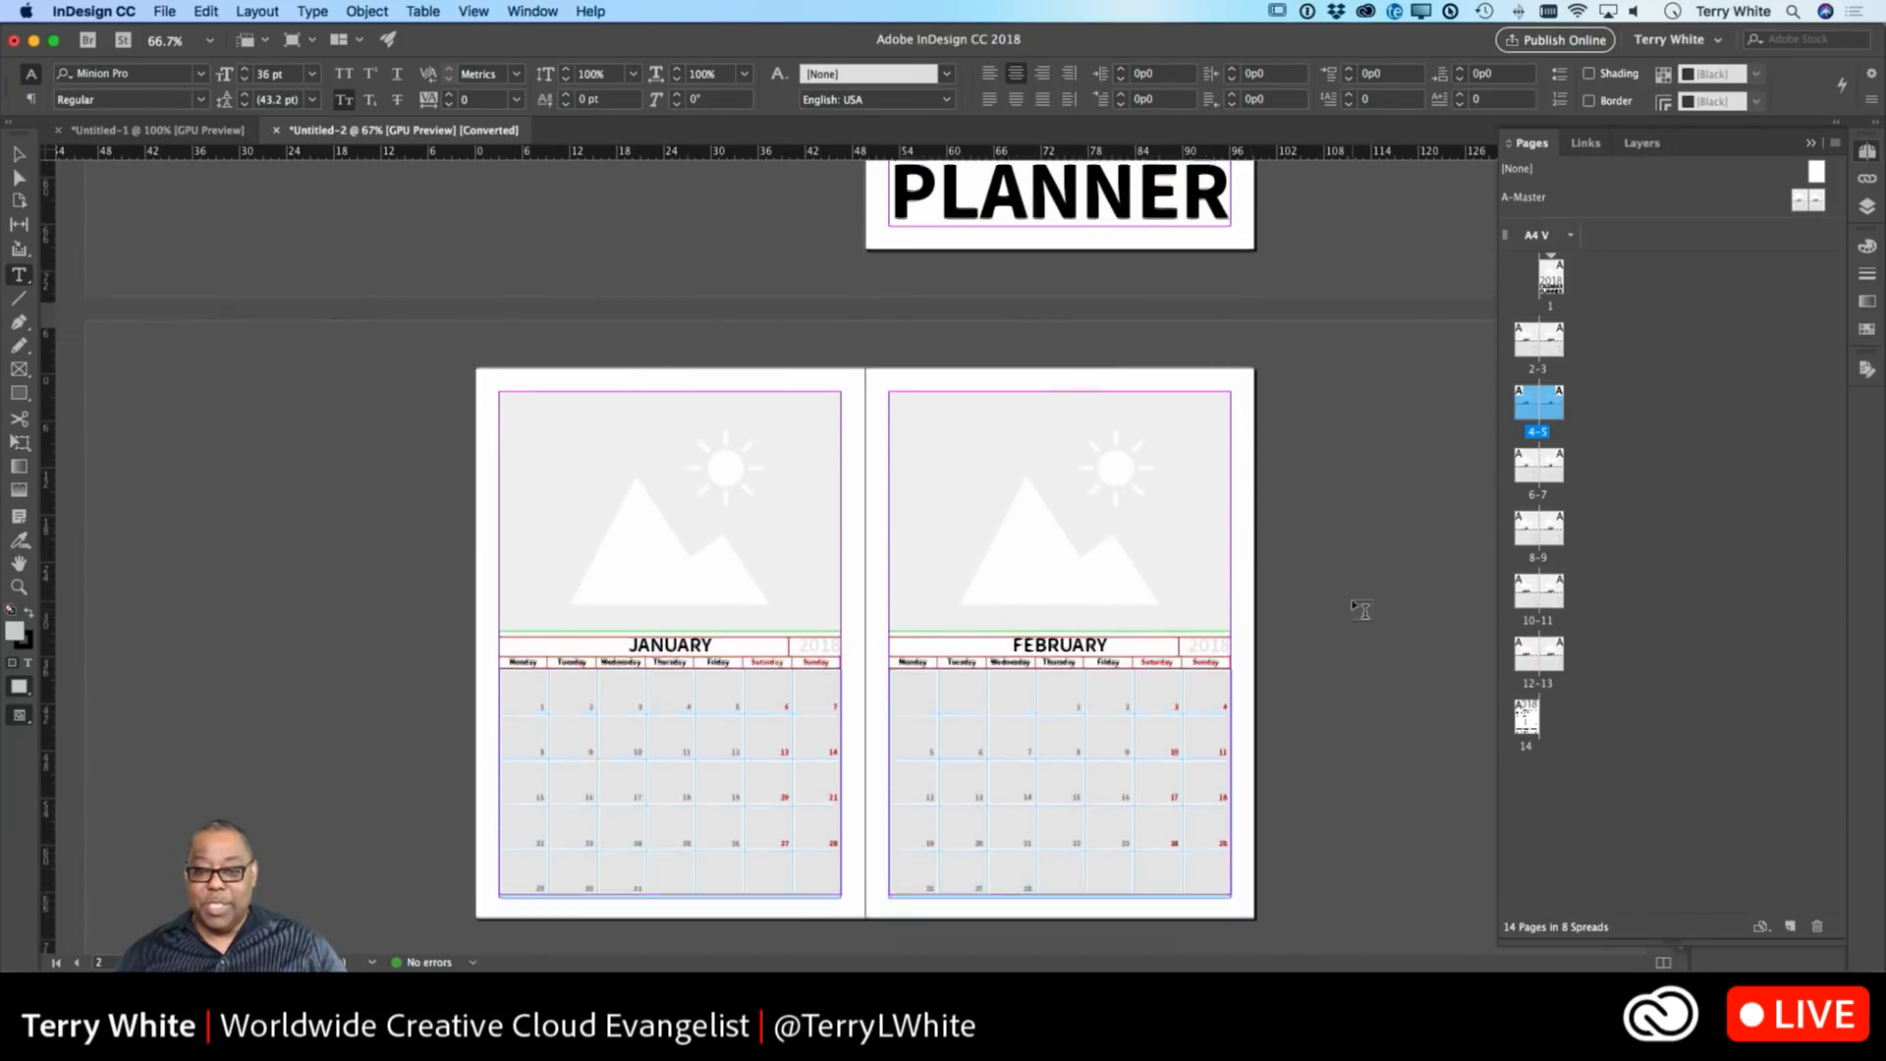
{"action": "scroll", "coordinate": [1360, 609], "scroll_direction": "down", "scroll_amount": 5}
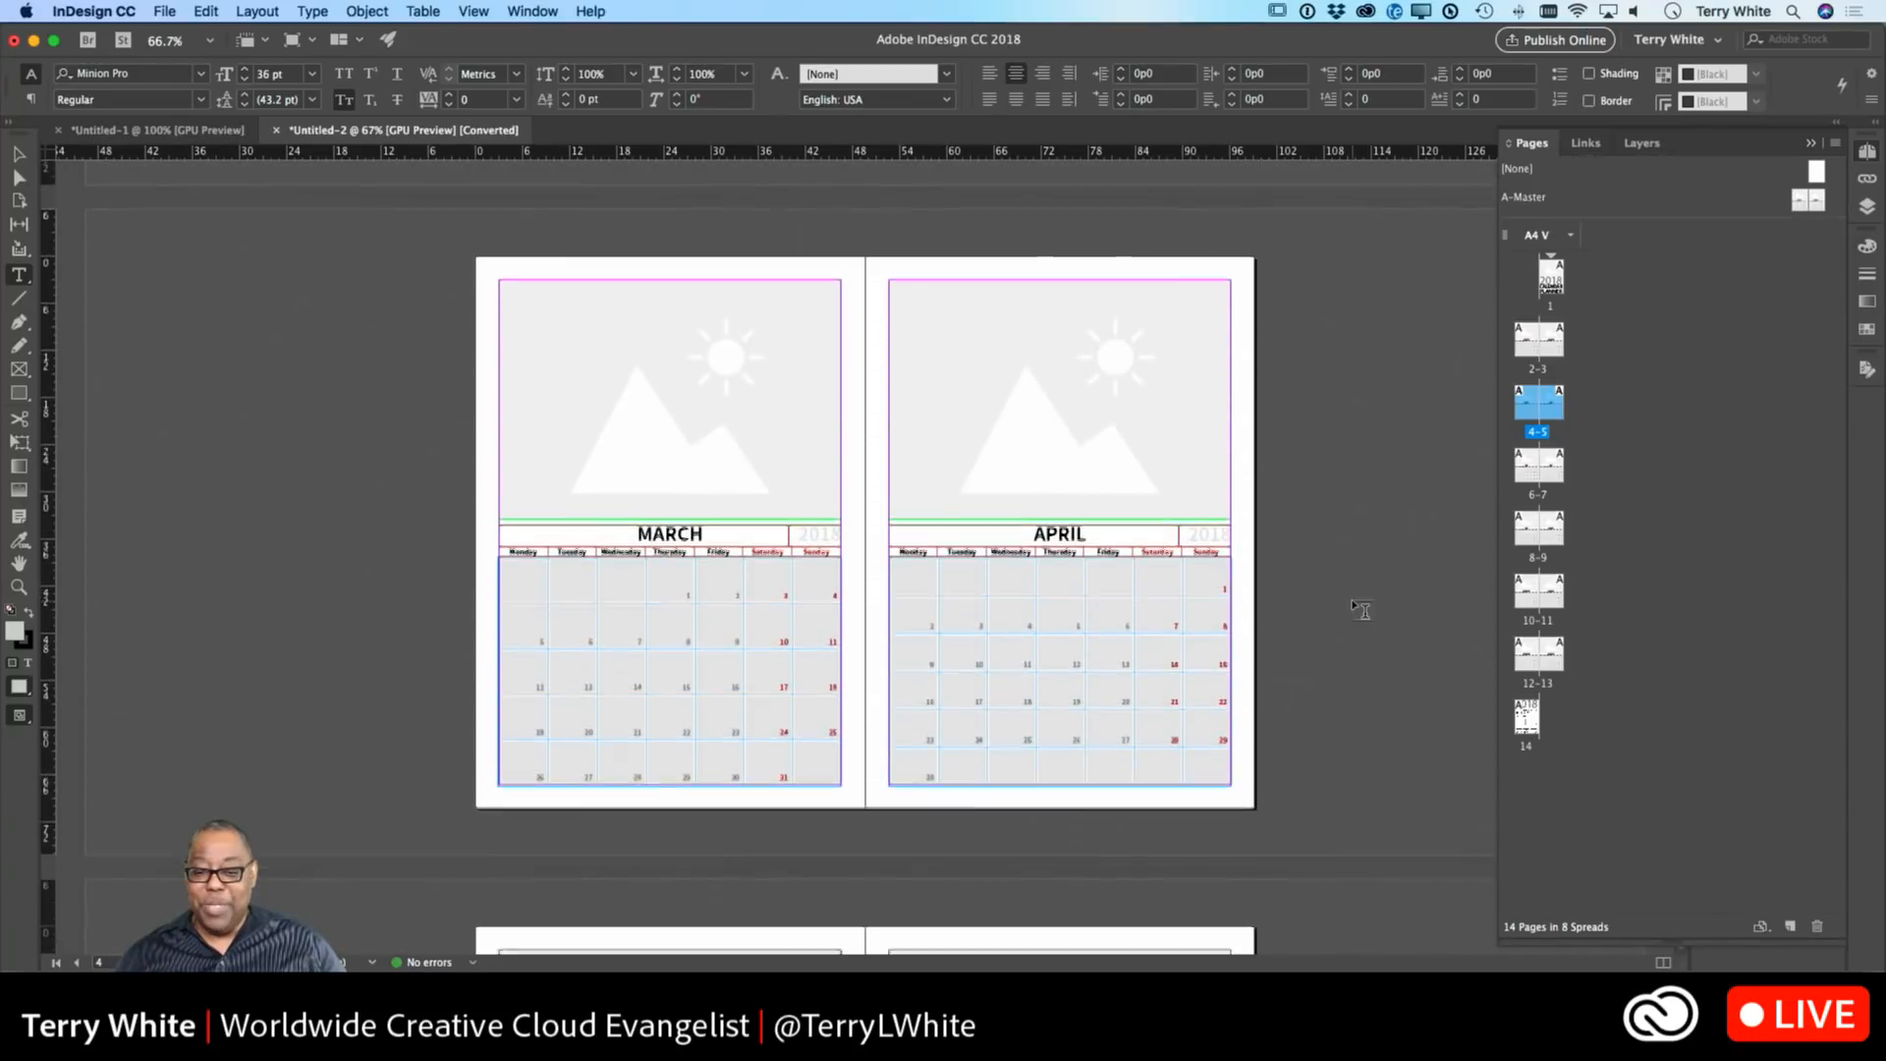
{"action": "scroll", "coordinate": [1360, 609], "scroll_direction": "down", "scroll_amount": 15}
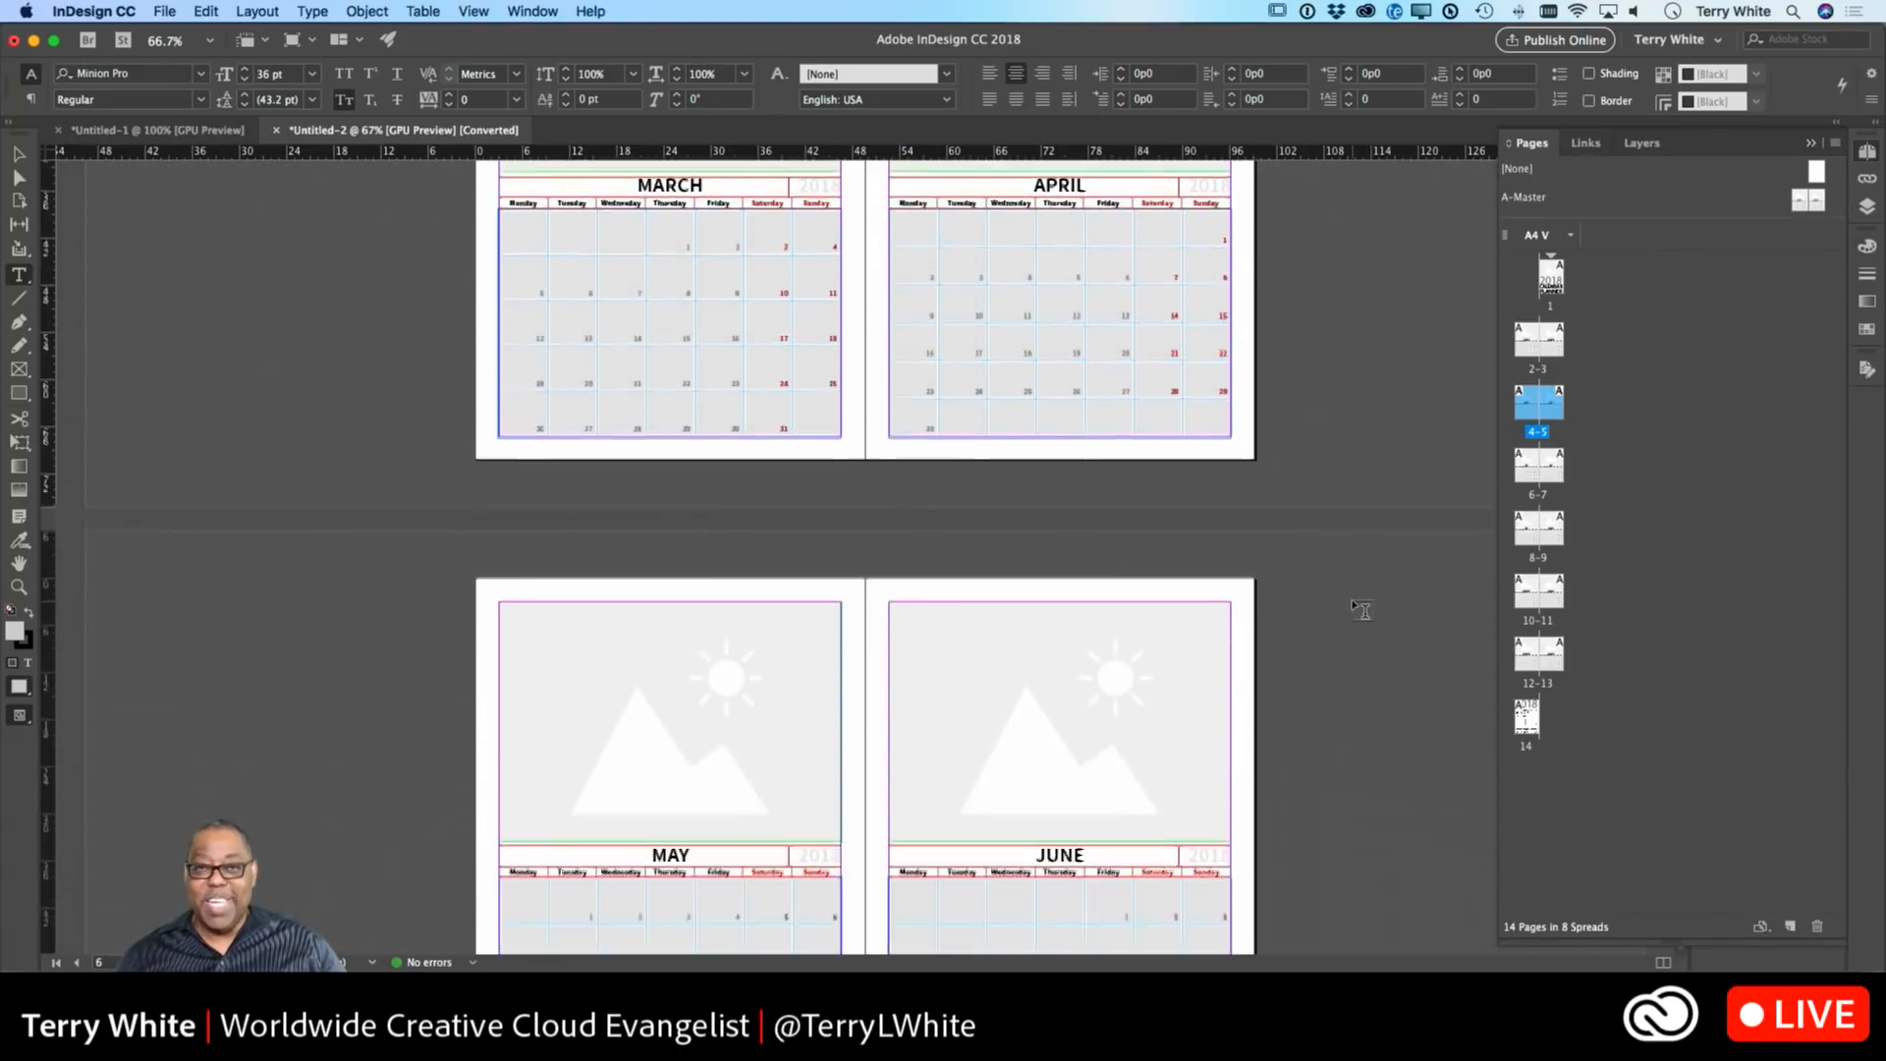
{"action": "scroll", "coordinate": [1360, 609], "scroll_direction": "down", "scroll_amount": 15}
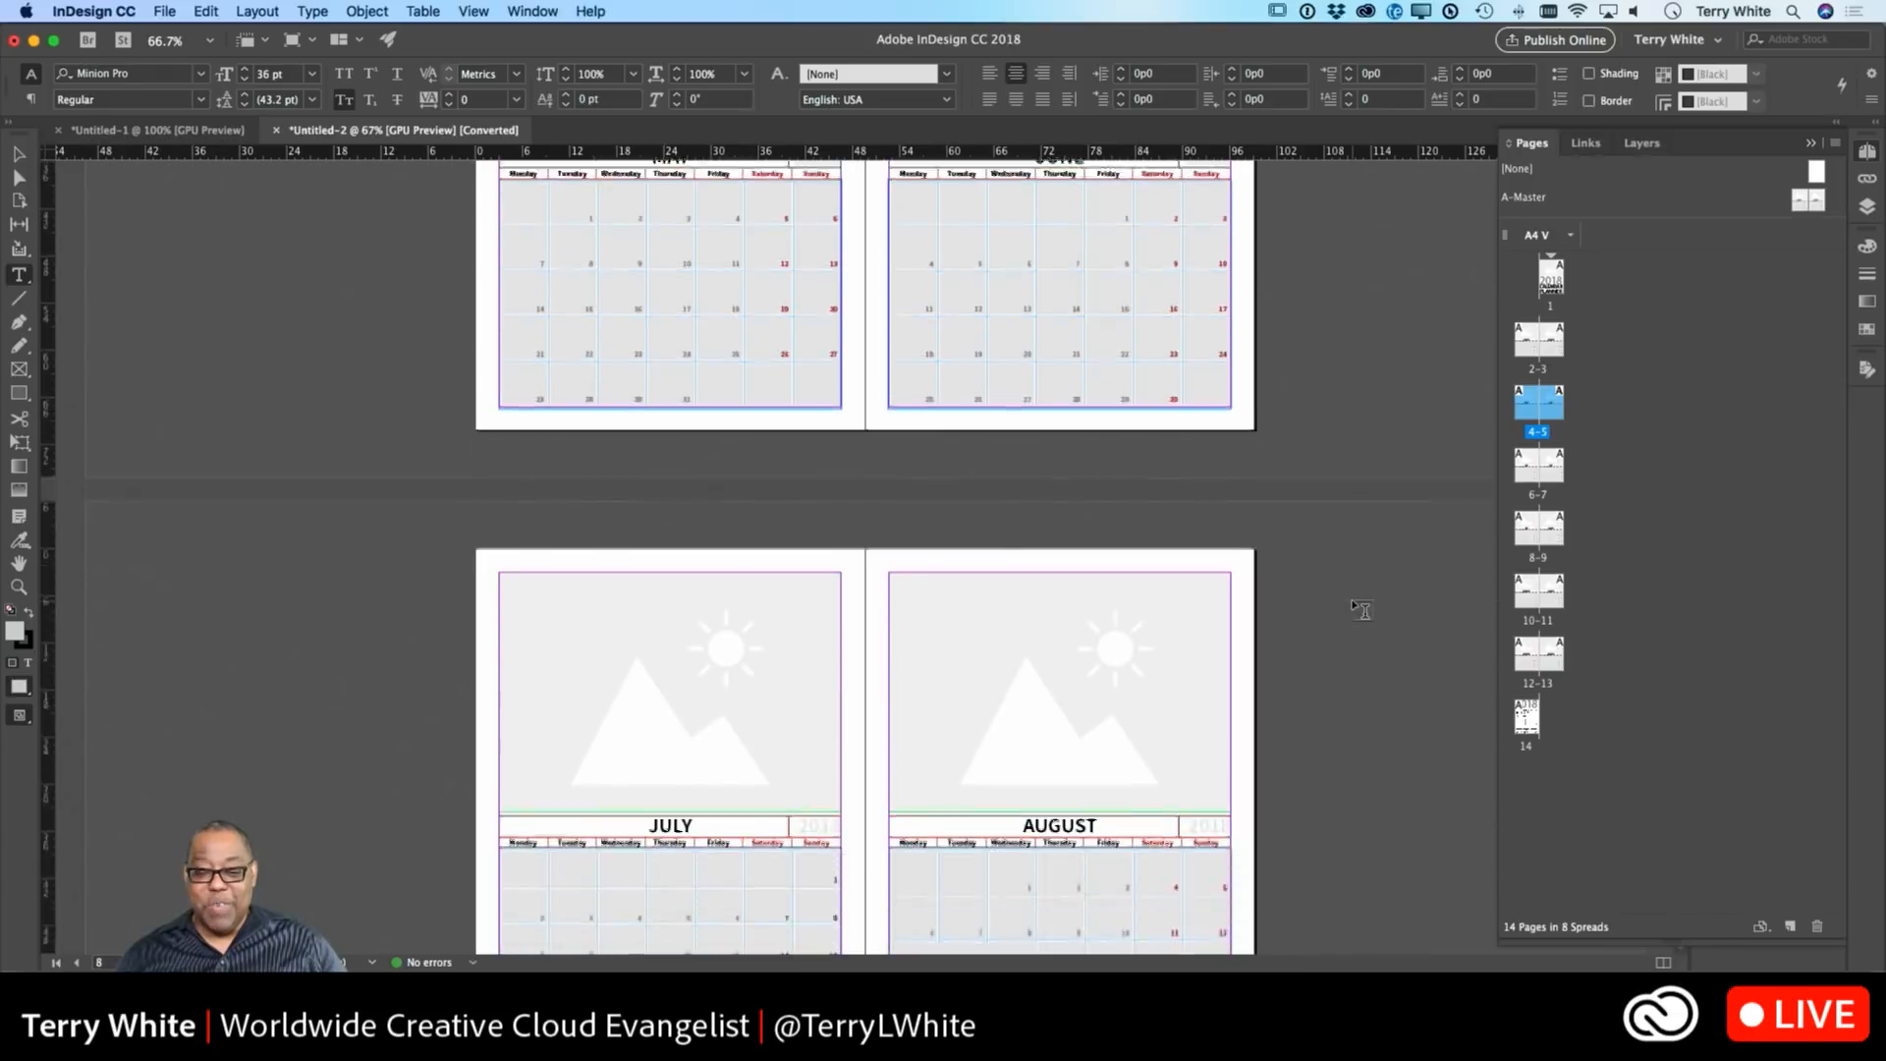